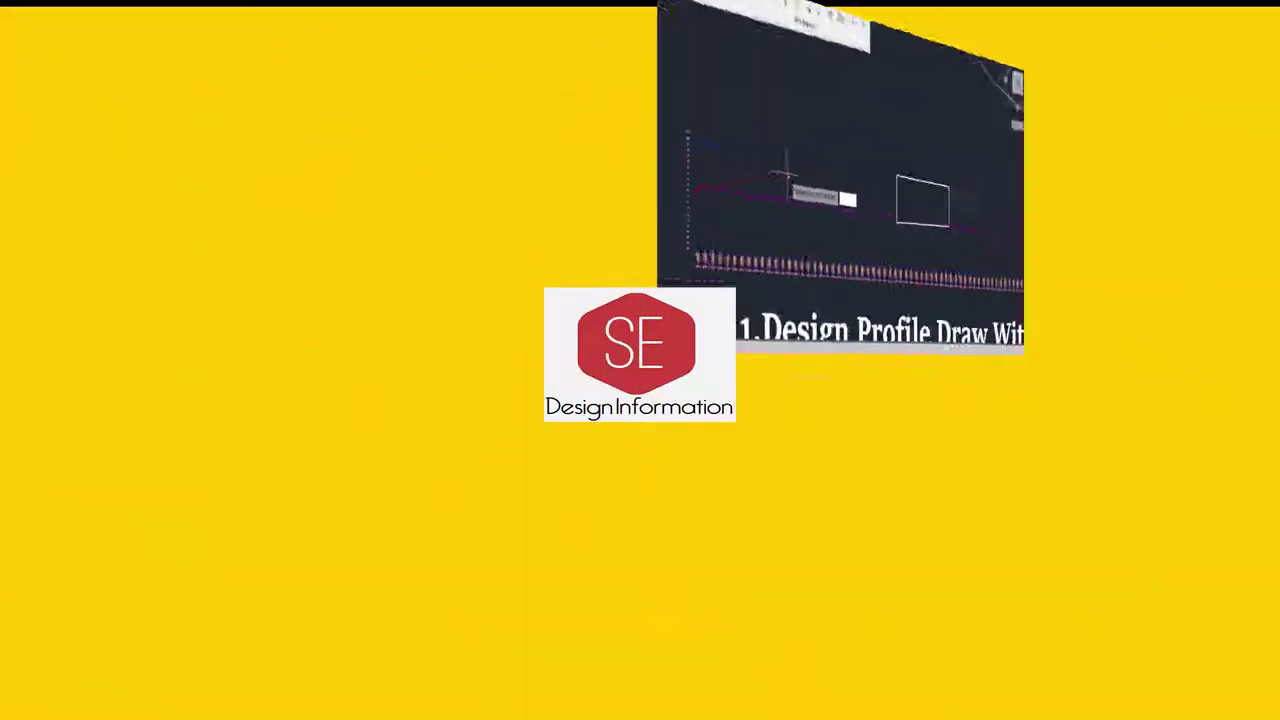
Zoom to the drawing extents with Z, E.
type("P")
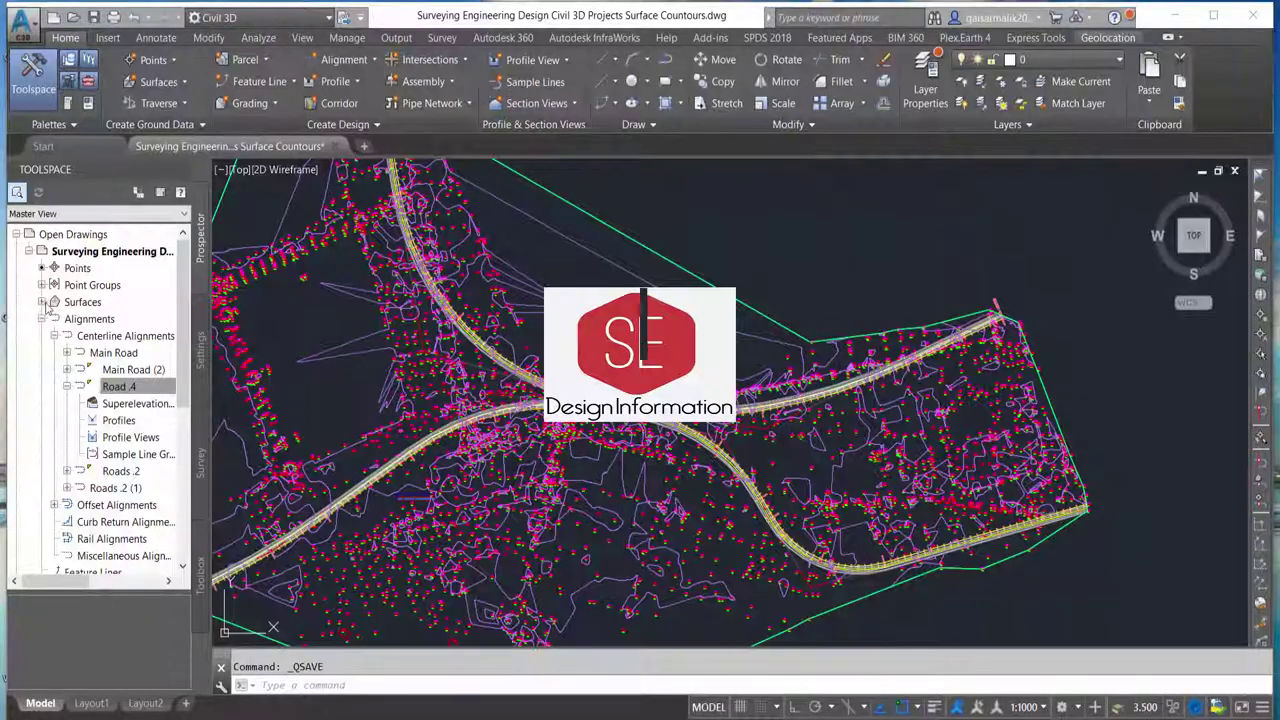
scroll(893, 440, "down", 2)
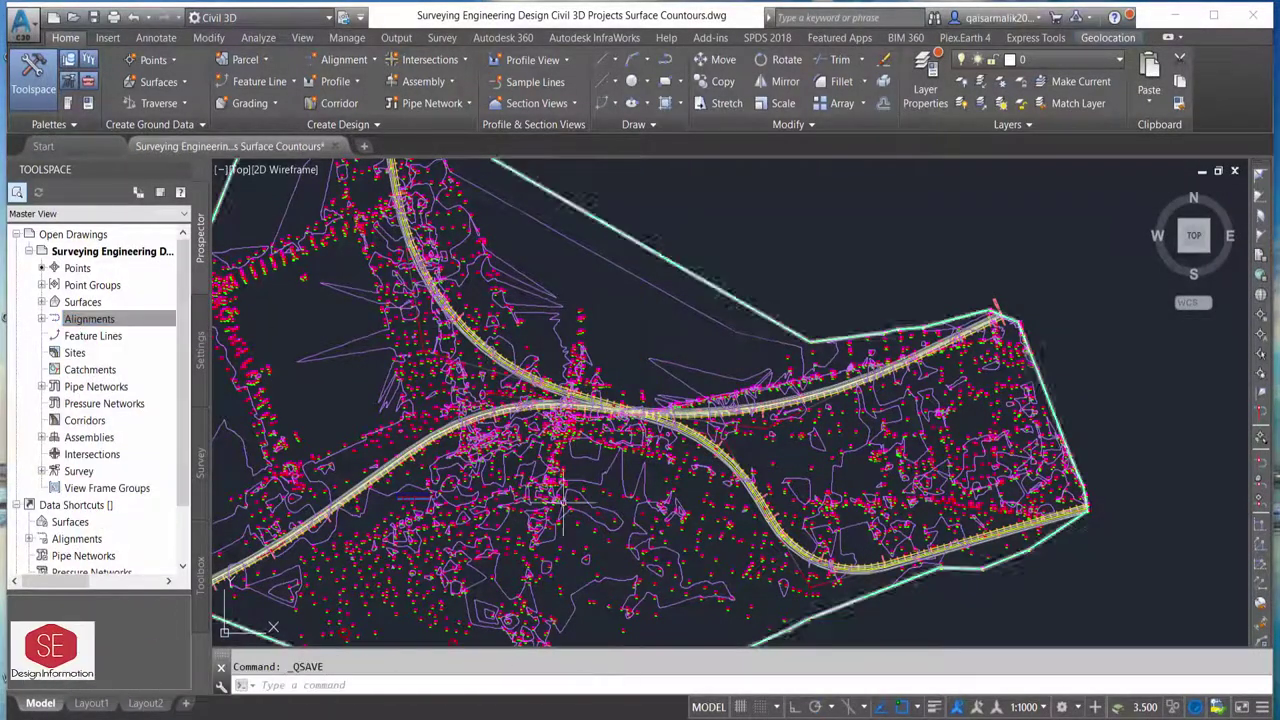
scroll(893, 440, "down", 2)
scroll(893, 440, "down", 1)
type("z")
key("Return")
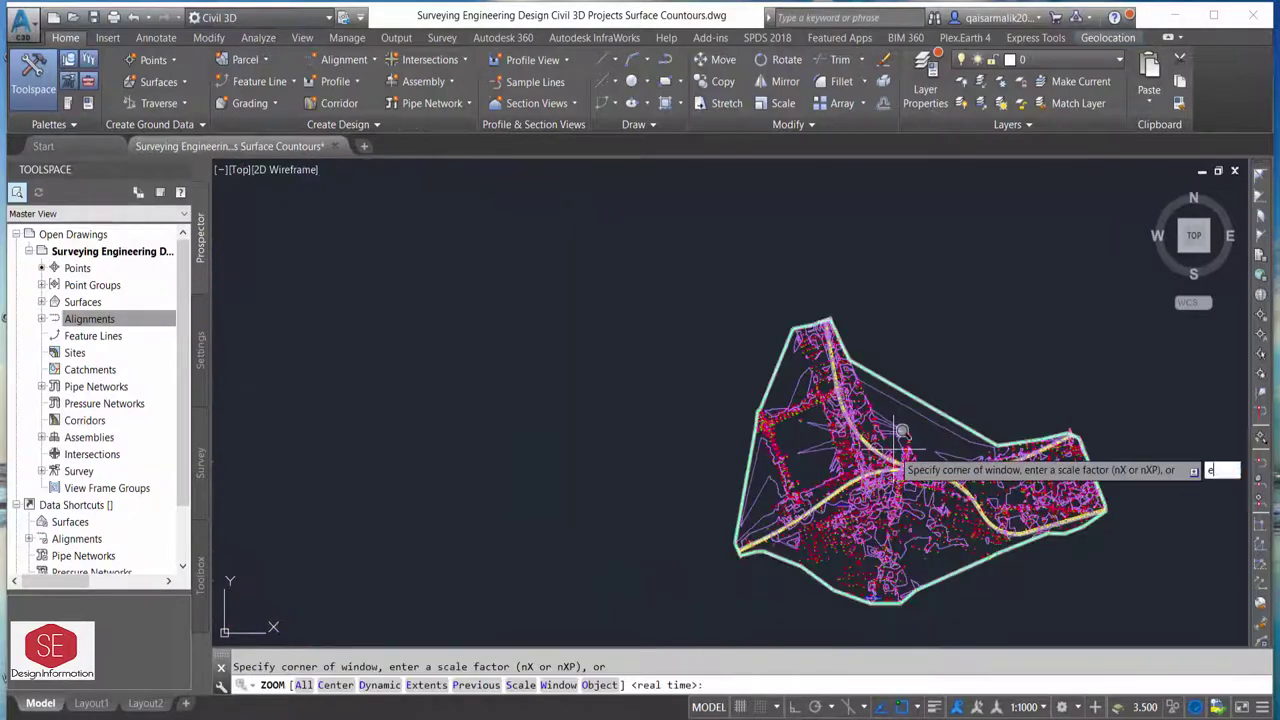
type("e")
key("Return")
Look around the site plan and switch Toolspace to the Settings tree.
scroll(968, 380, "up", 3)
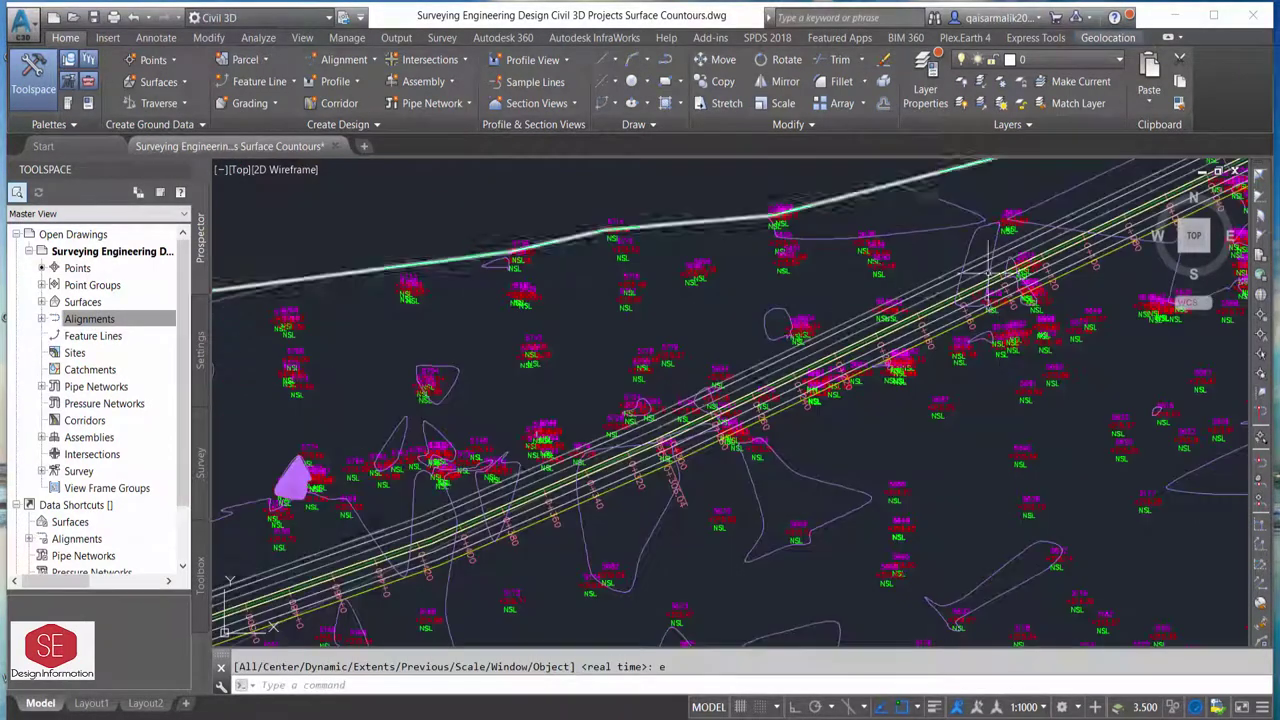
scroll(1012, 296, "down", 1)
scroll(1015, 292, "down", 2)
scroll(1015, 292, "down", 3)
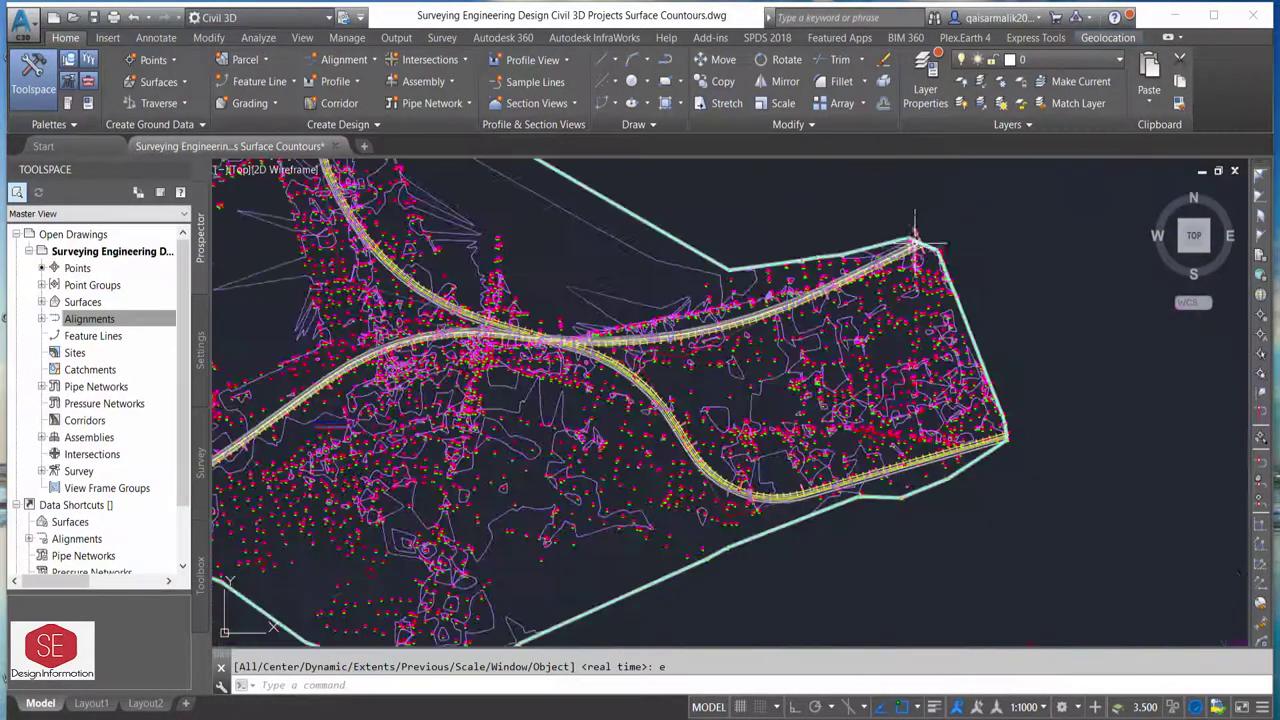
scroll(780, 284, "down", 2)
scroll(651, 443, "up", 2)
scroll(651, 443, "down", 2)
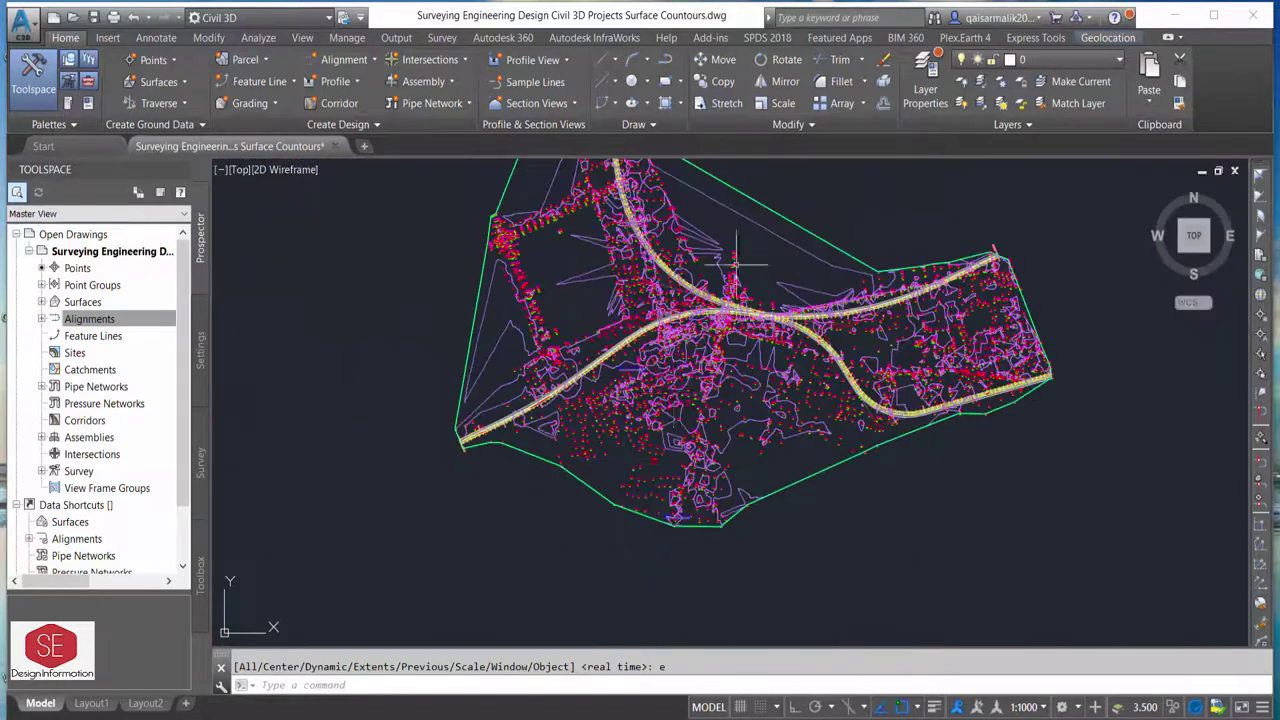
middle_click_drag(651, 443, 740, 305, "shift")
scroll(738, 308, "up", 3)
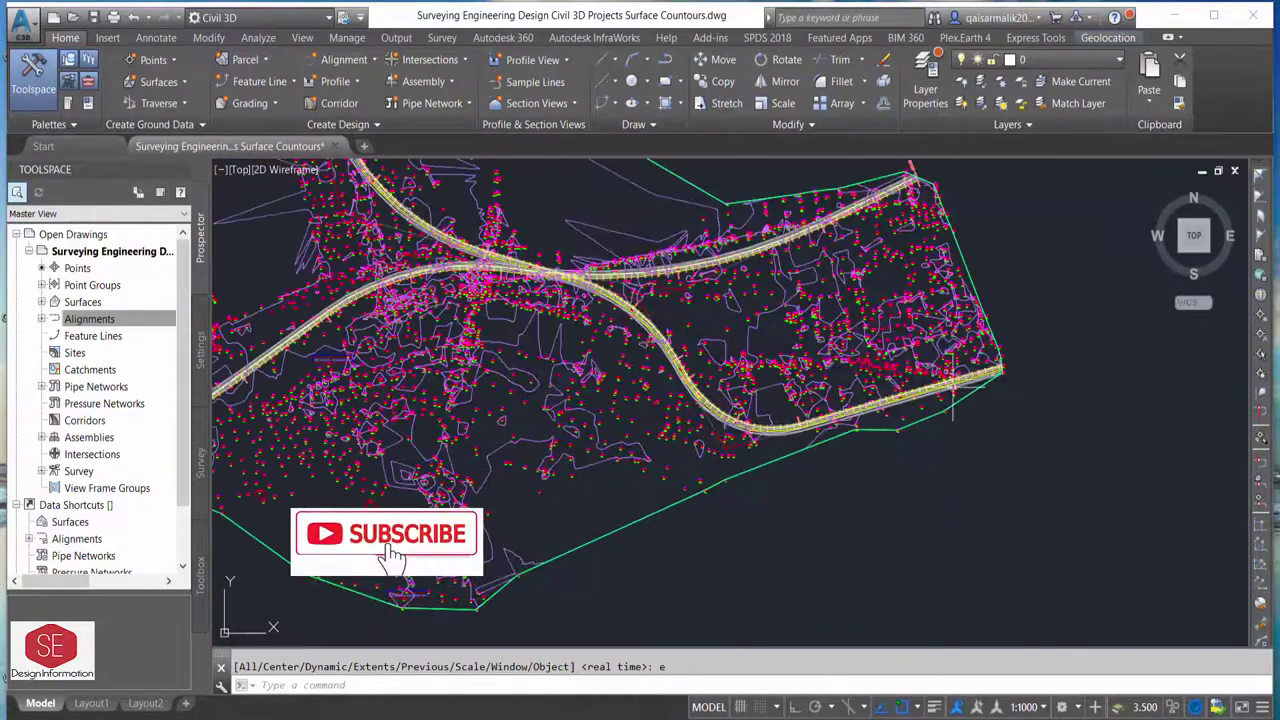
scroll(575, 212, "down", 3)
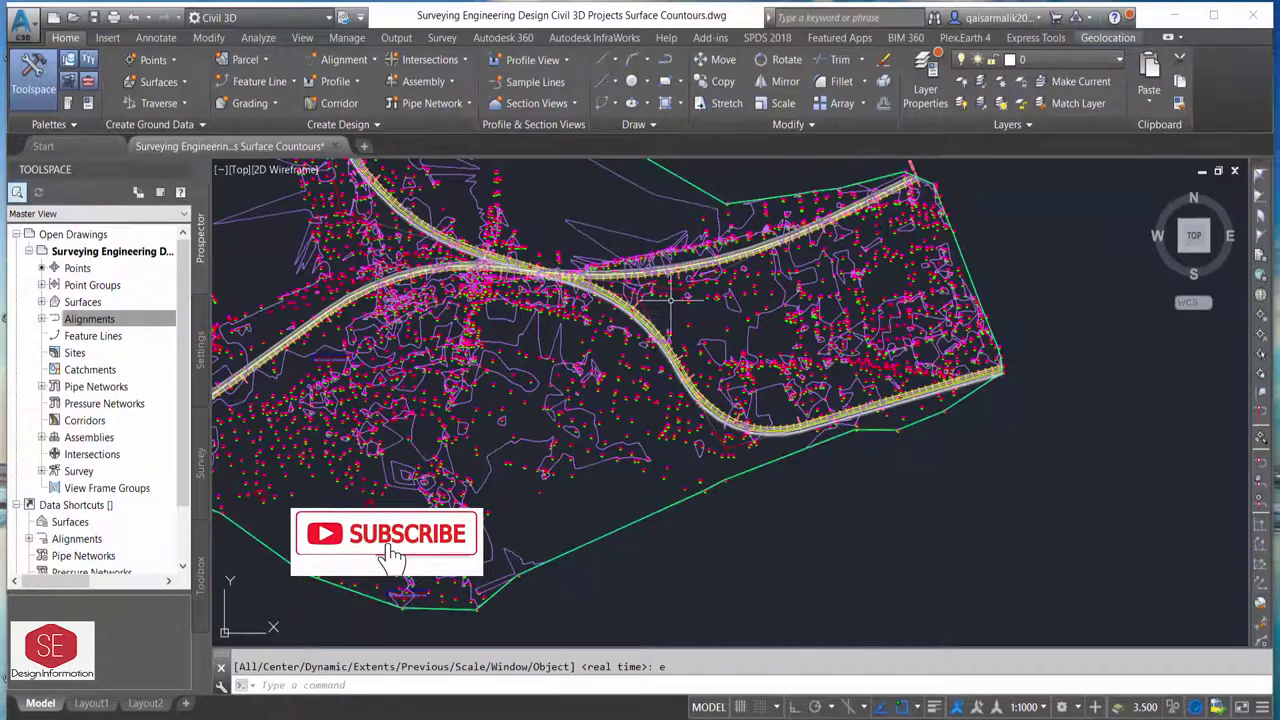
middle_click_drag(575, 212, 230, 320, "shift")
left_click(201, 358)
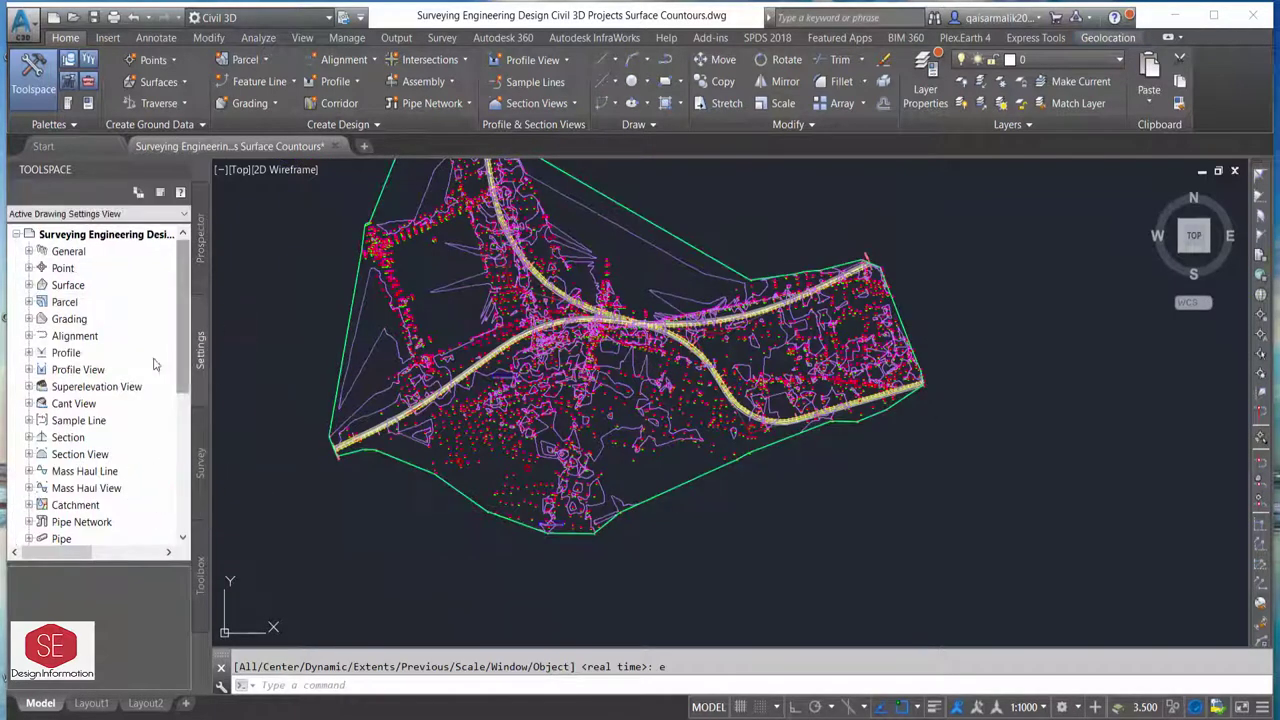
Expand Profile Styles and review the Design Profile style's Information, Design and Display tabs.
left_click(28, 352)
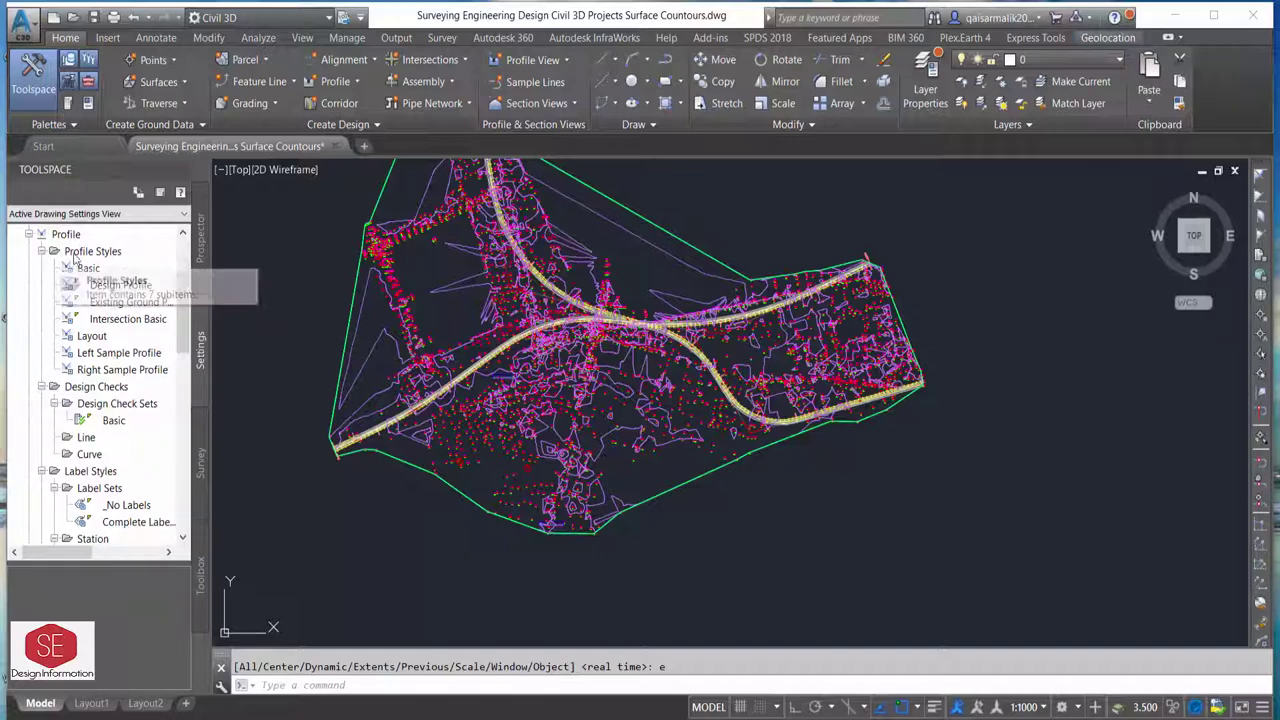
scroll(76, 262, "up", 1)
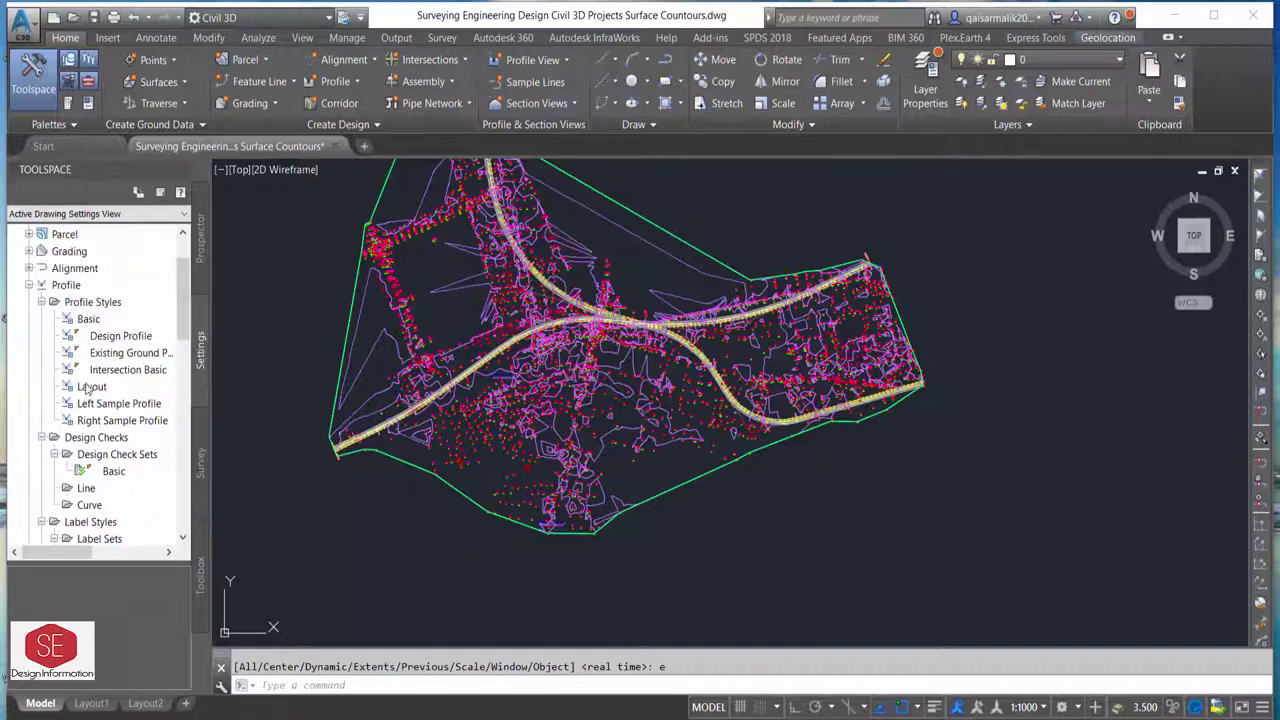
double_click(120, 336)
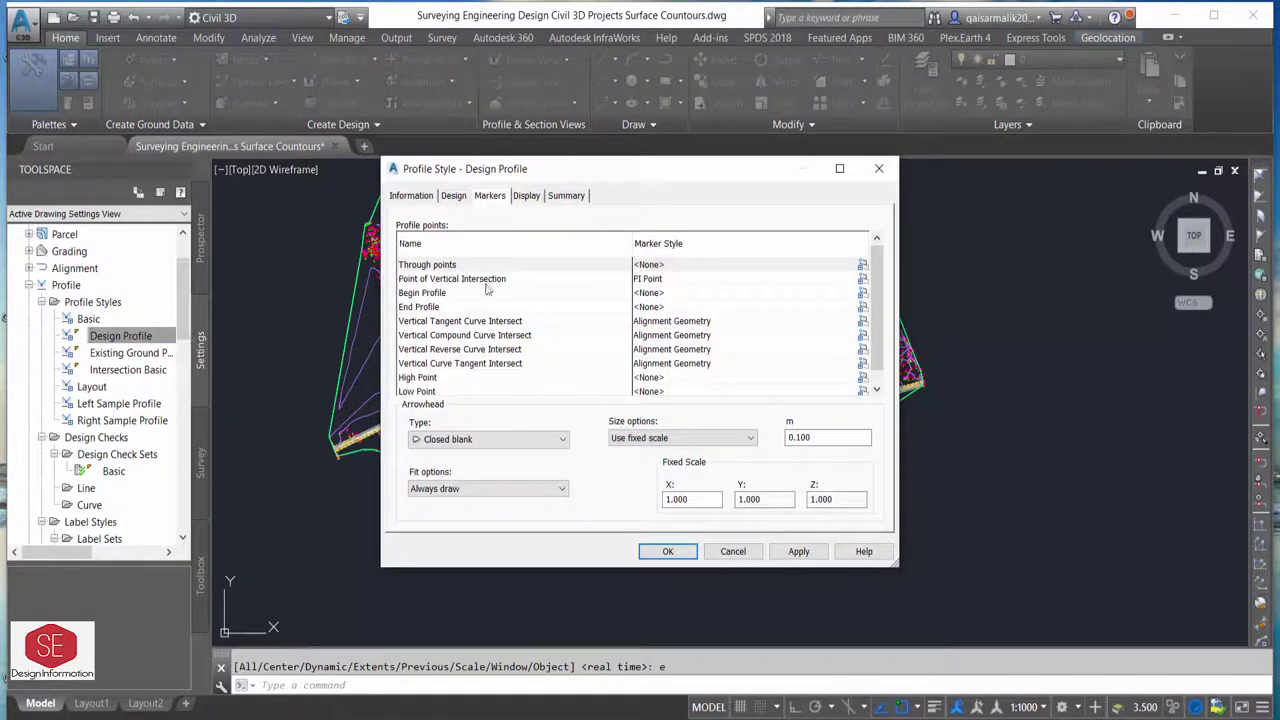
left_click(446, 197)
left_click(415, 196)
left_click(527, 196)
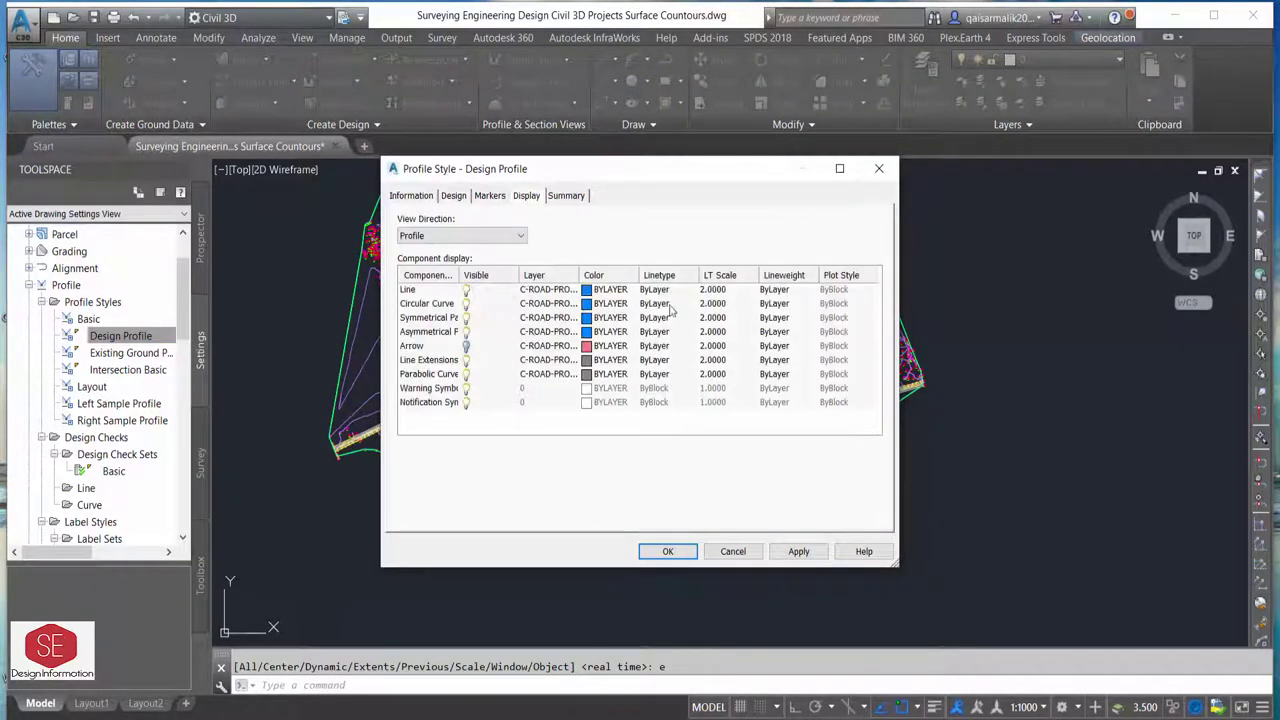
left_click(684, 556)
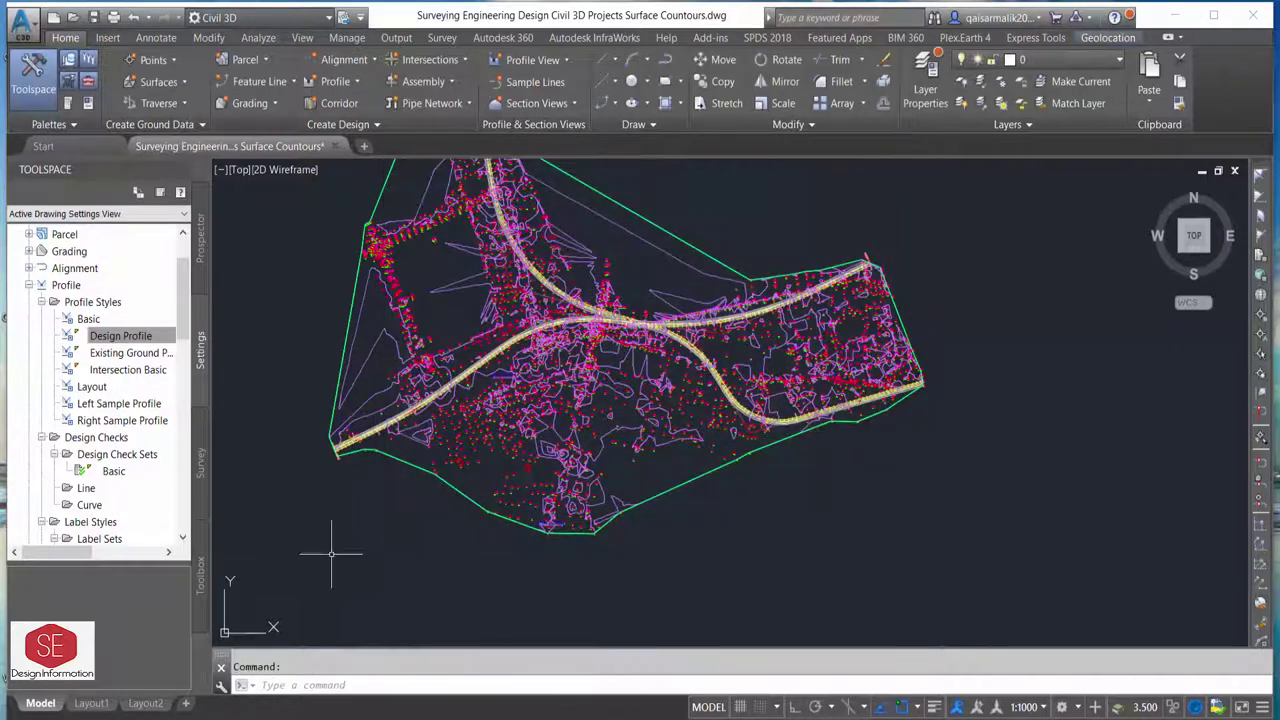
Review every tab of the Existing Ground Profile style, then close it.
left_click(120, 352)
right_click(122, 352)
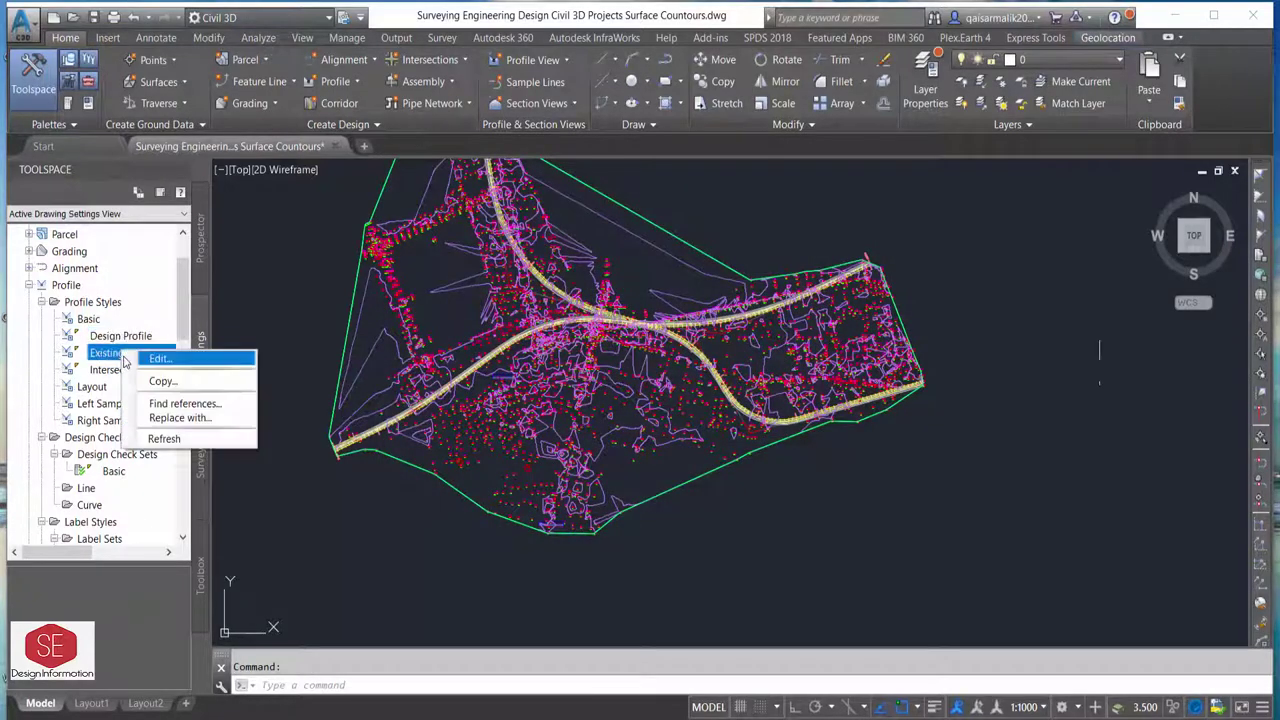
left_click(165, 358)
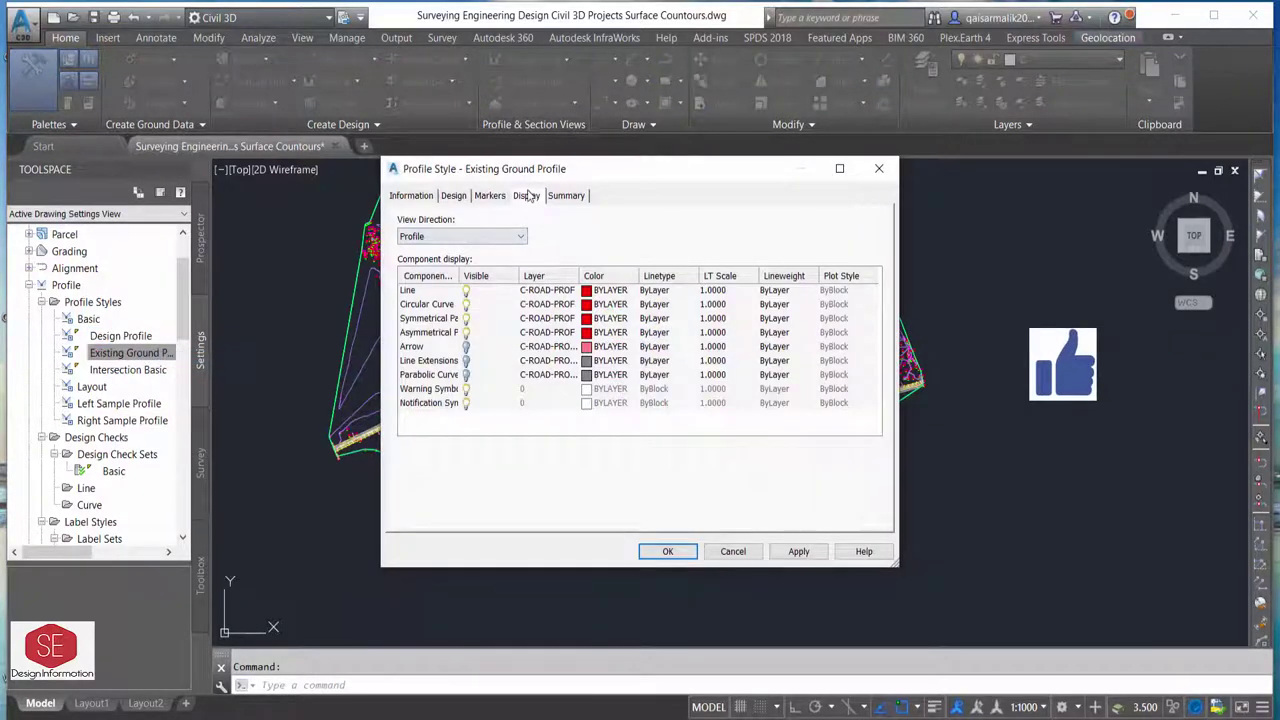
left_click(428, 200)
left_click(461, 200)
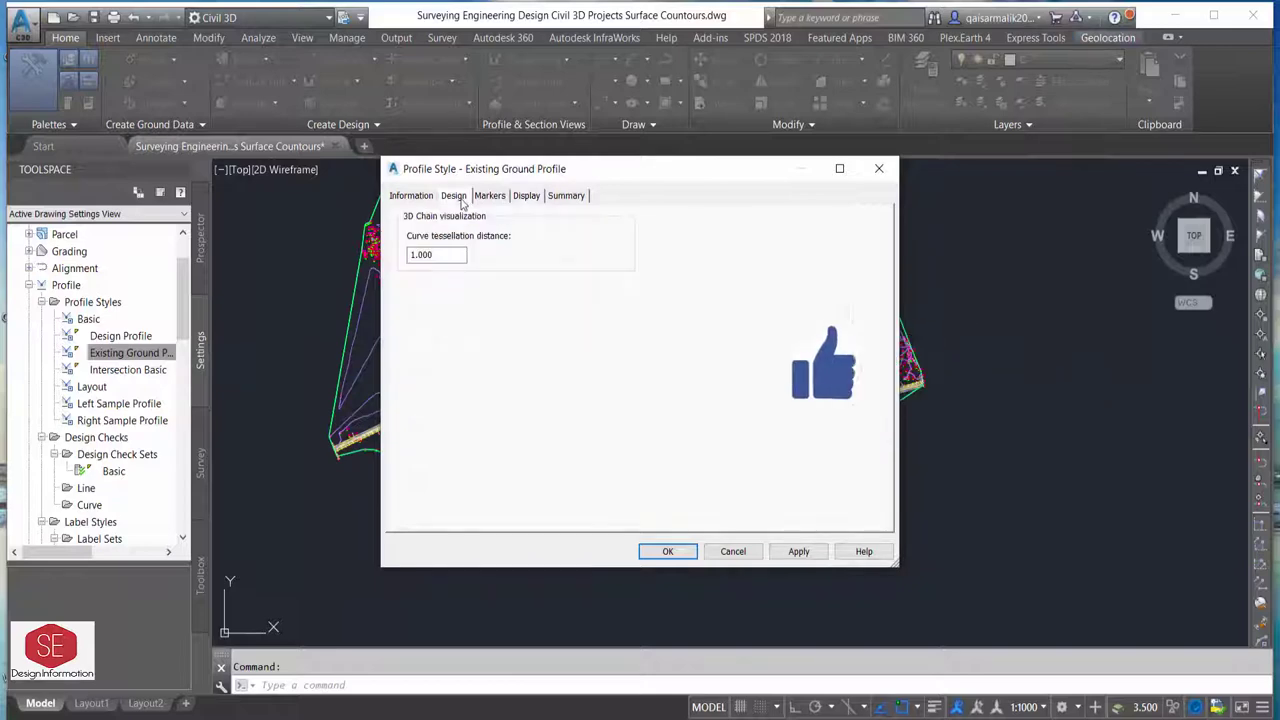
left_click(502, 198)
left_click(523, 198)
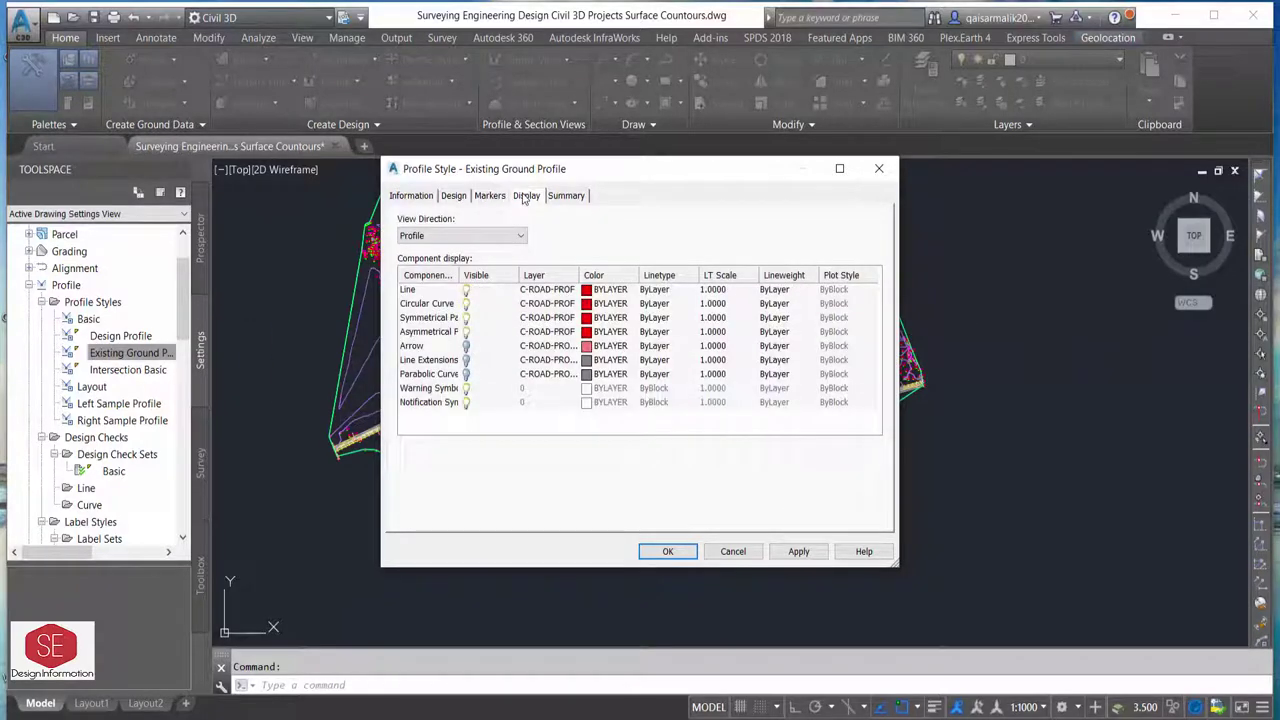
left_click(560, 197)
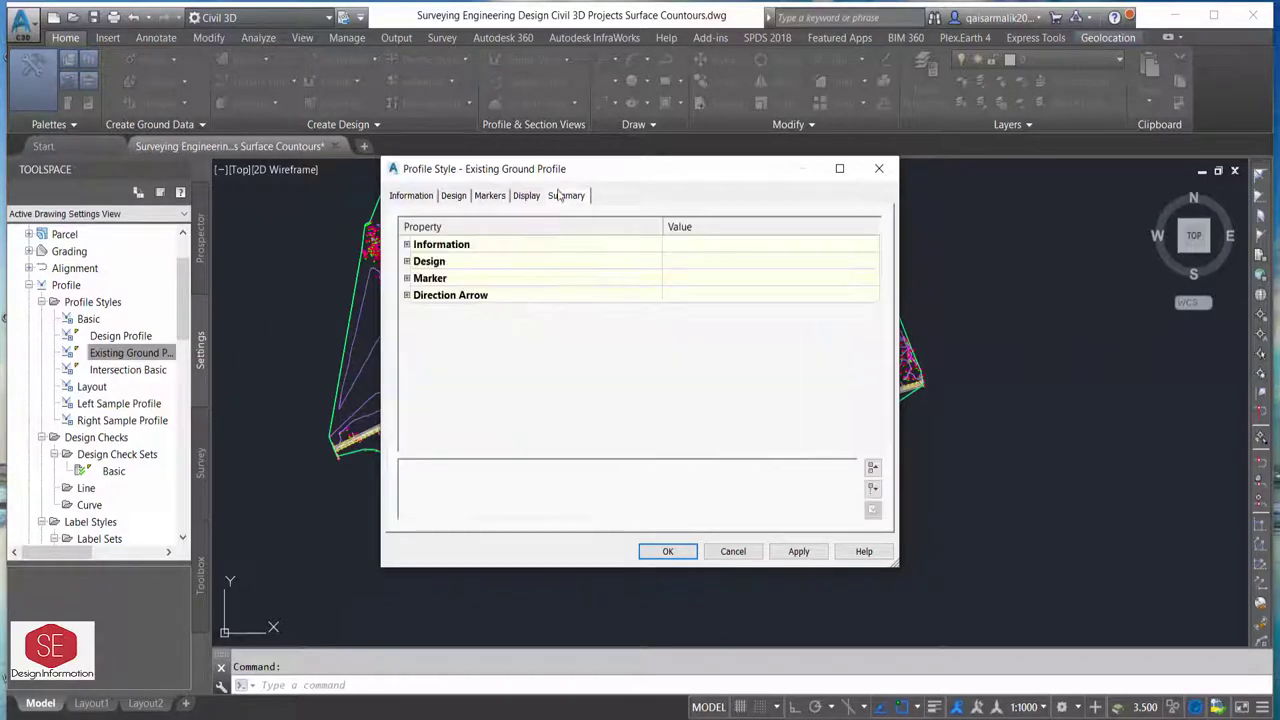
left_click(407, 245)
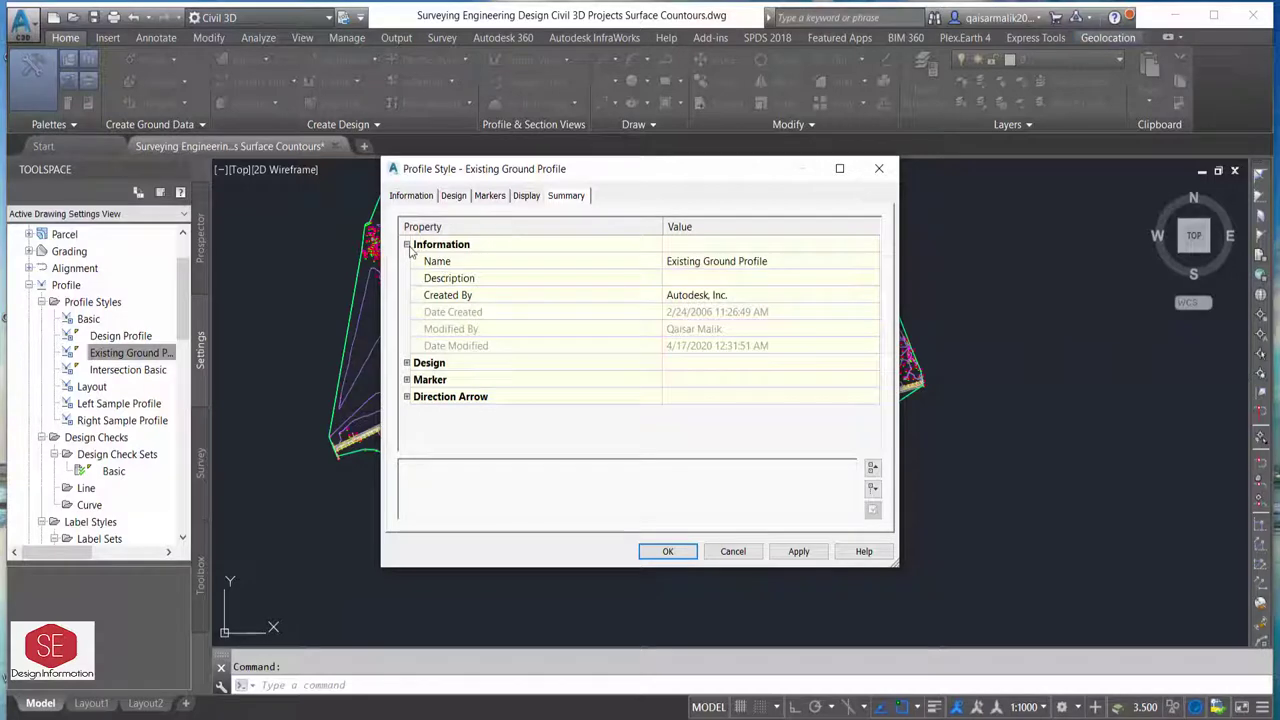
left_click(668, 552)
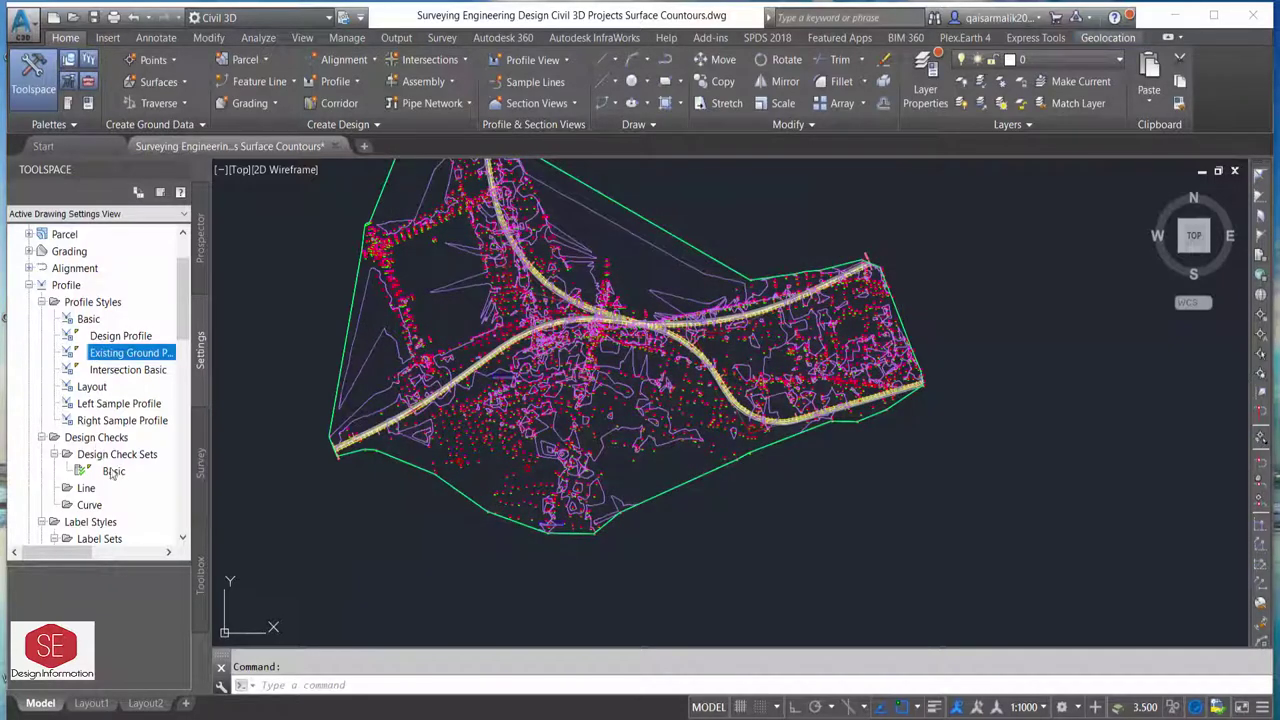
Collapse Design Checks and open the Complete Label Set for editing.
left_click(53, 438)
left_click(130, 489)
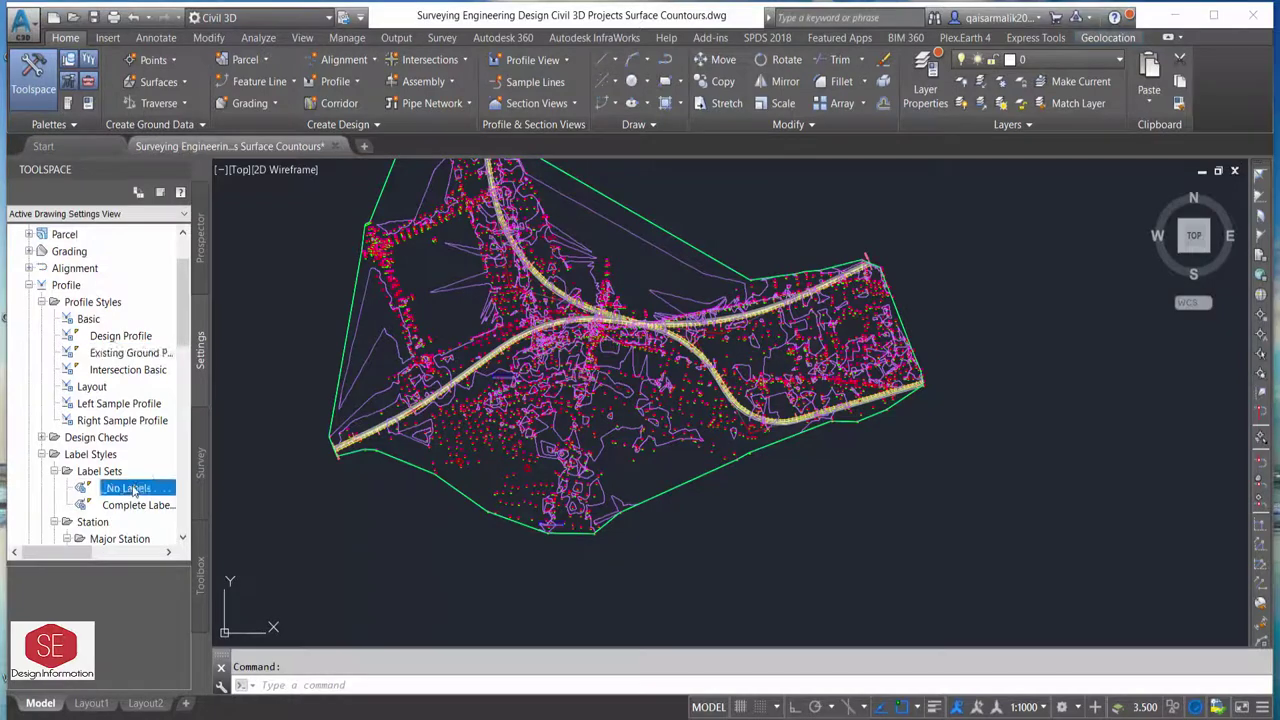
right_click(122, 511)
left_click(160, 518)
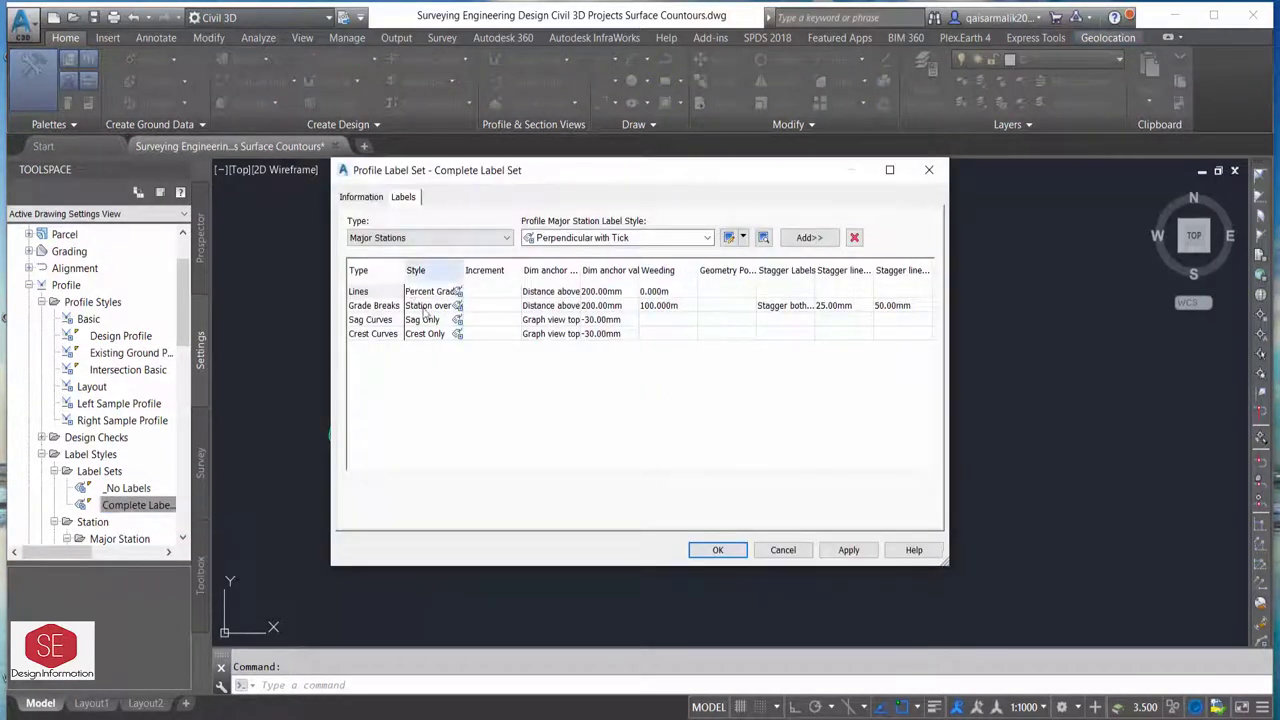
Check the label Type list, keep Major Stations, and close the label set.
left_click(385, 237)
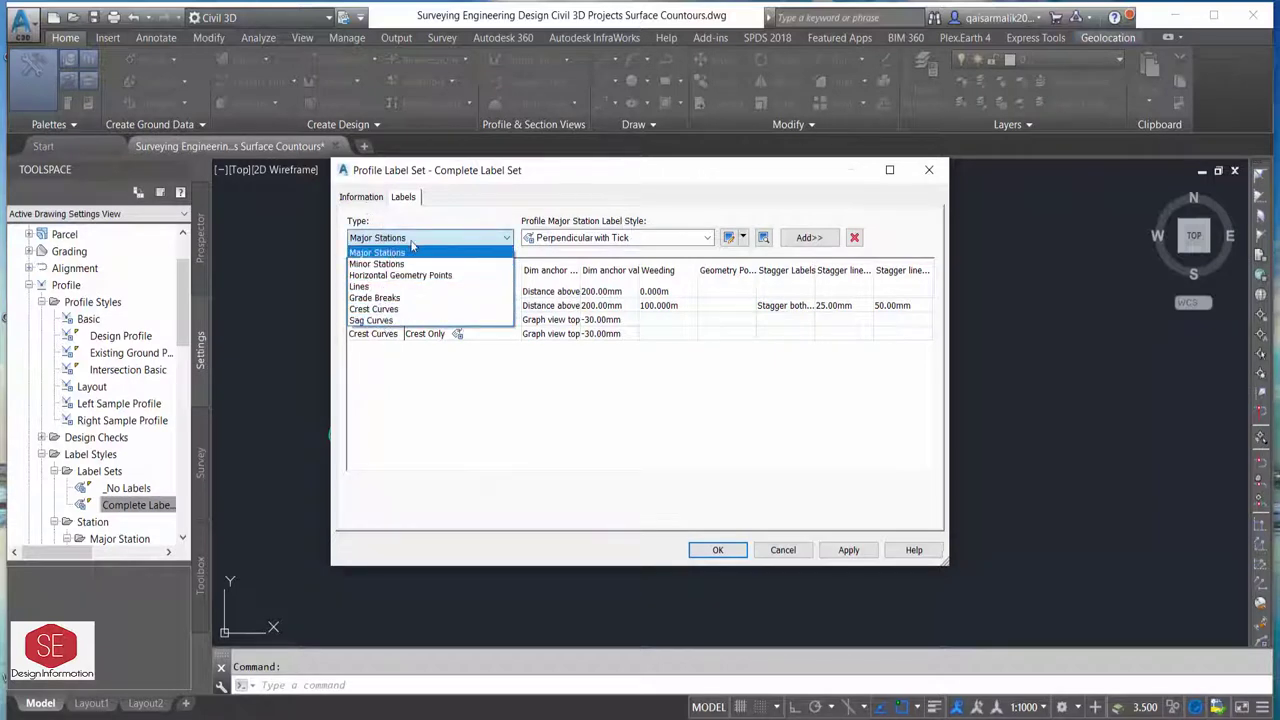
left_click(428, 249)
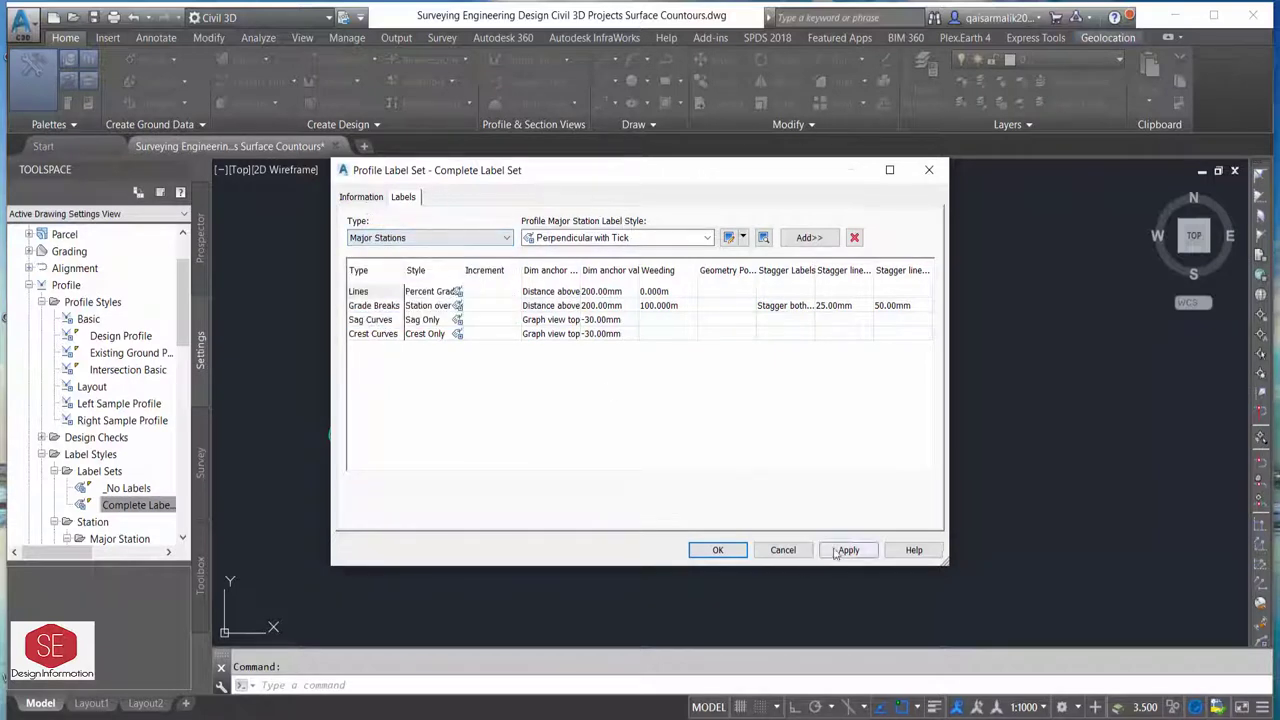
left_click(790, 553)
scroll(704, 467, "down", 3)
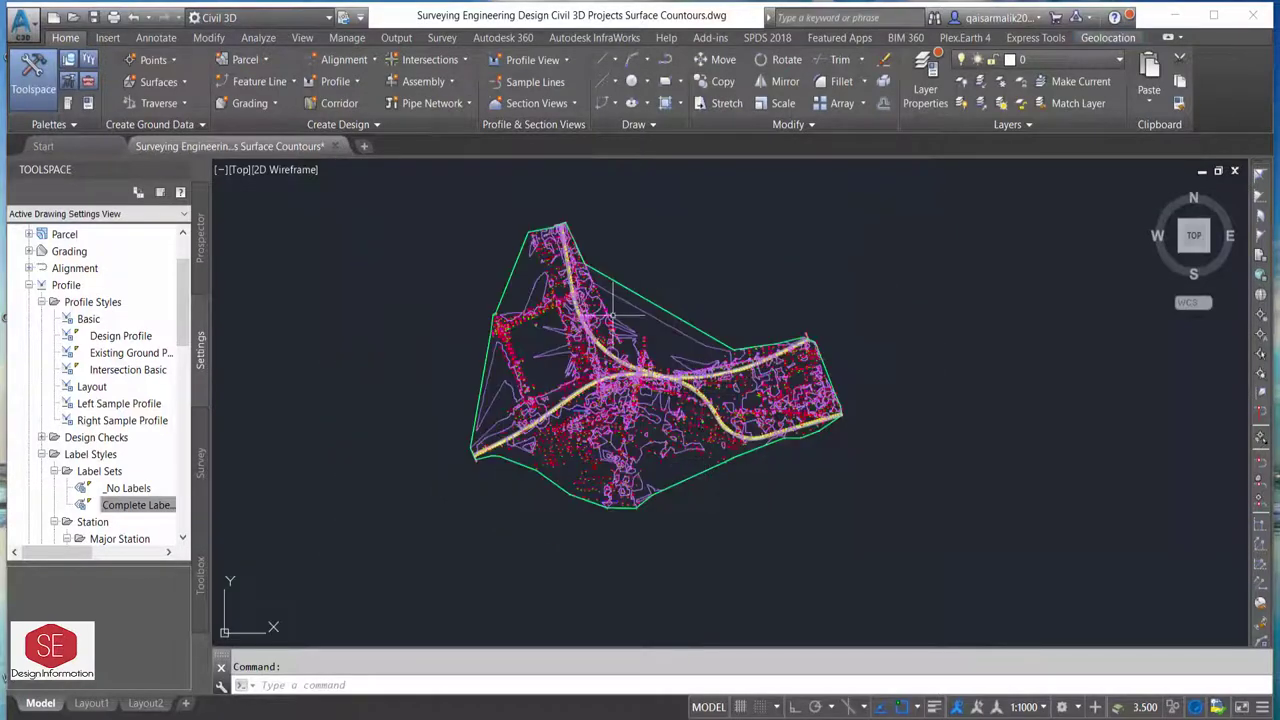
scroll(645, 355, "up", 2)
scroll(645, 355, "up", 1)
scroll(645, 355, "up", 2)
scroll(500, 250, "down", 3)
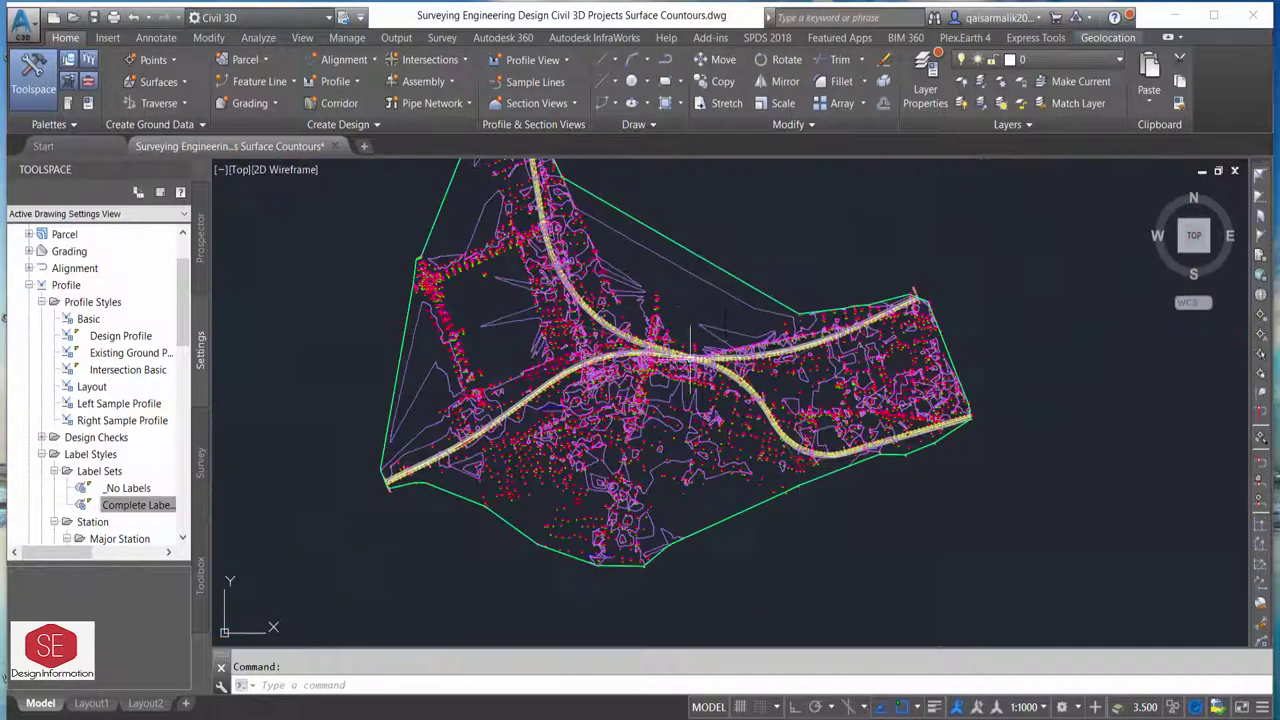
scroll(440, 190, "down", 1)
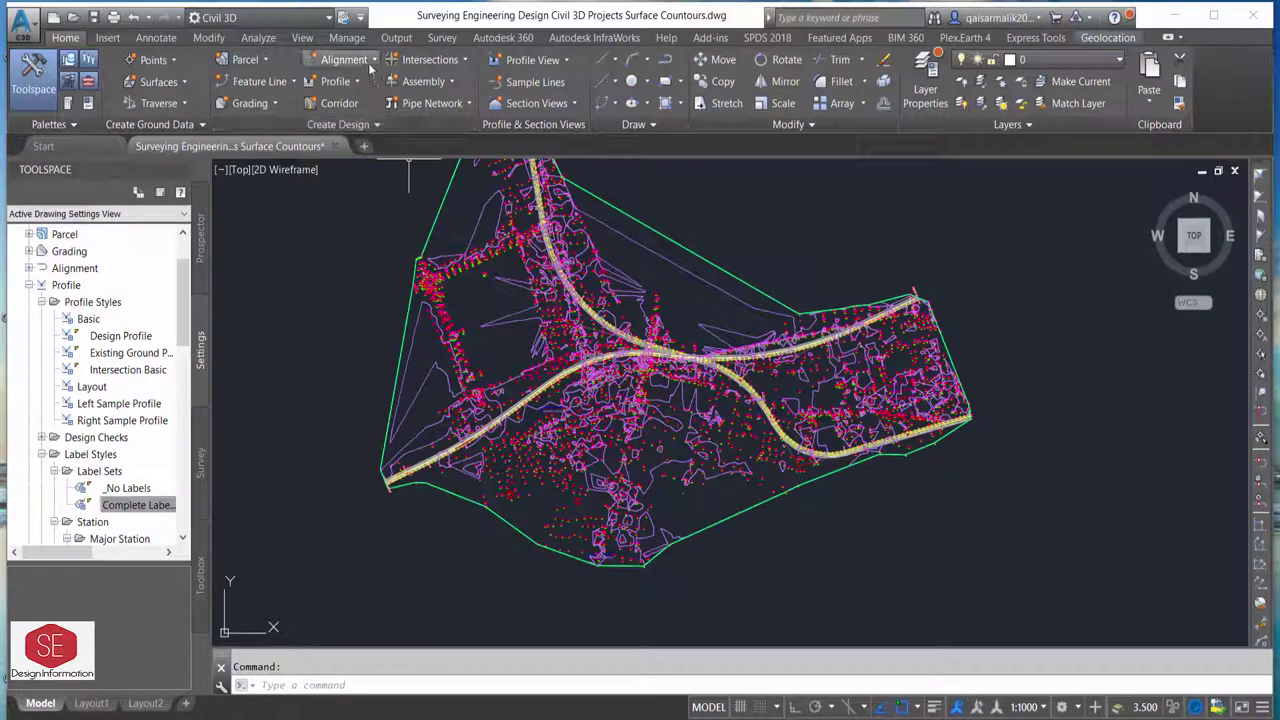
Open the Create Profile from Surface window and dismiss it.
left_click(322, 86)
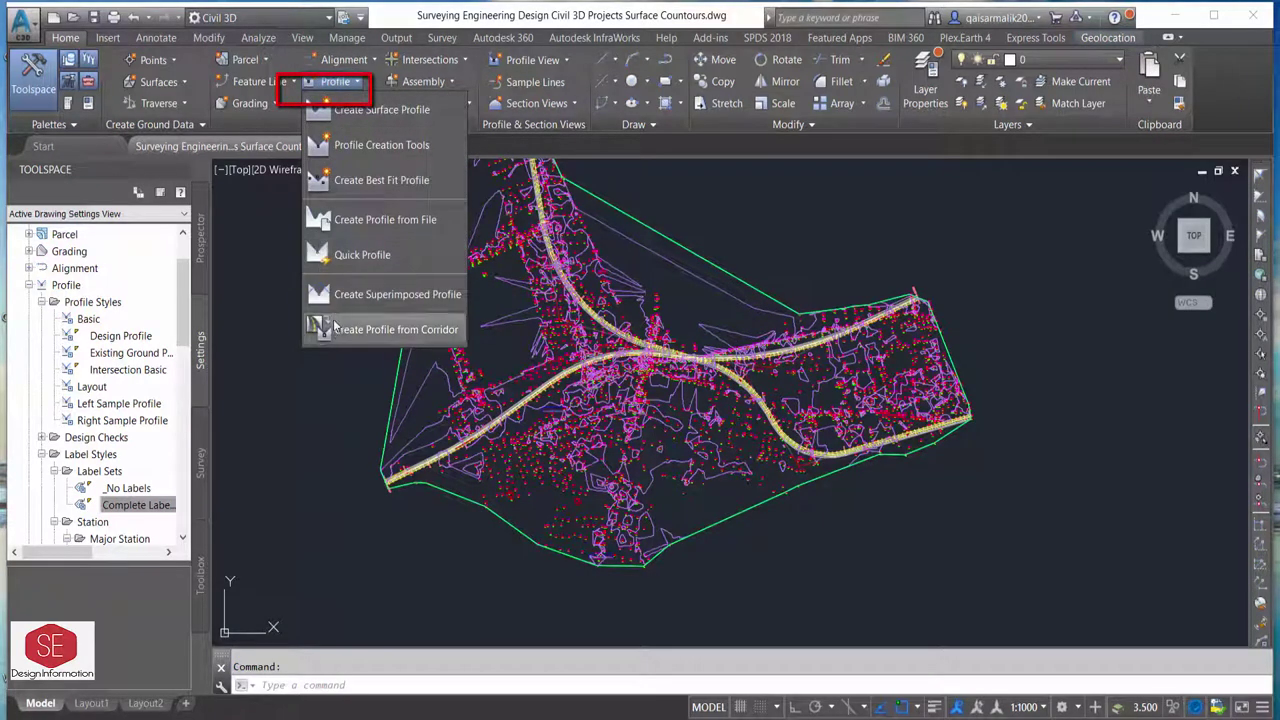
left_click(419, 113)
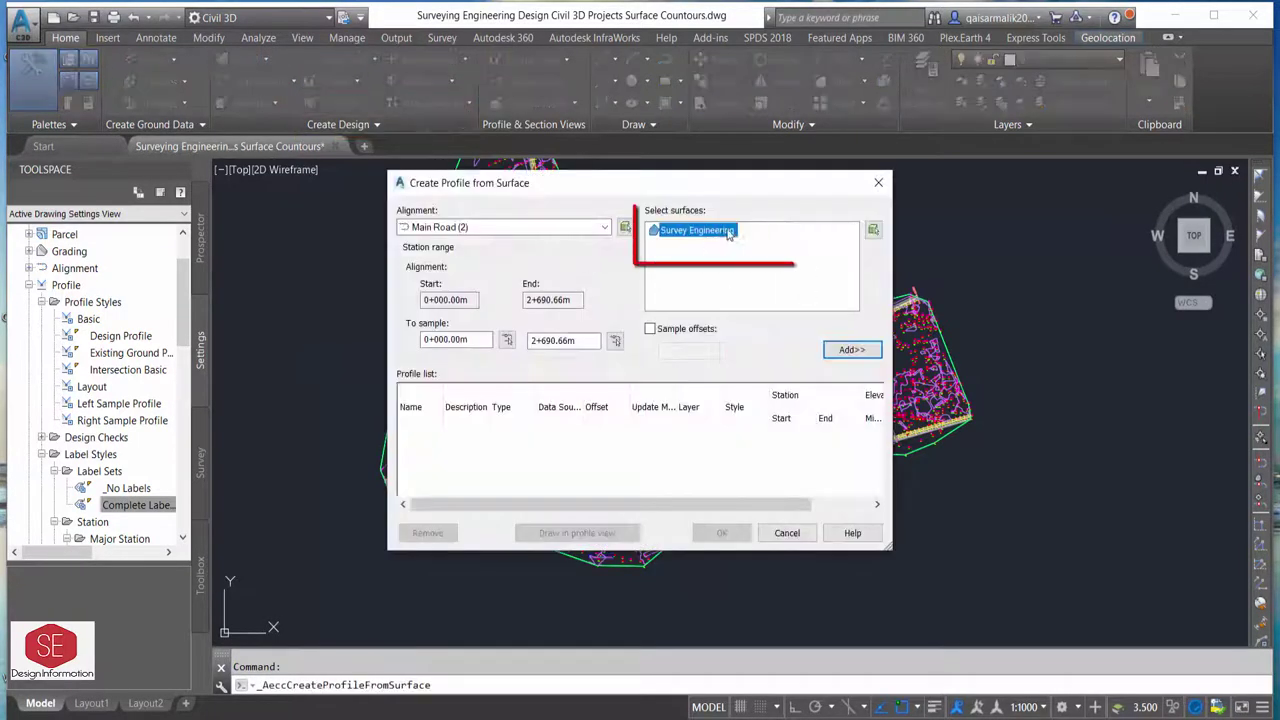
left_click(877, 184)
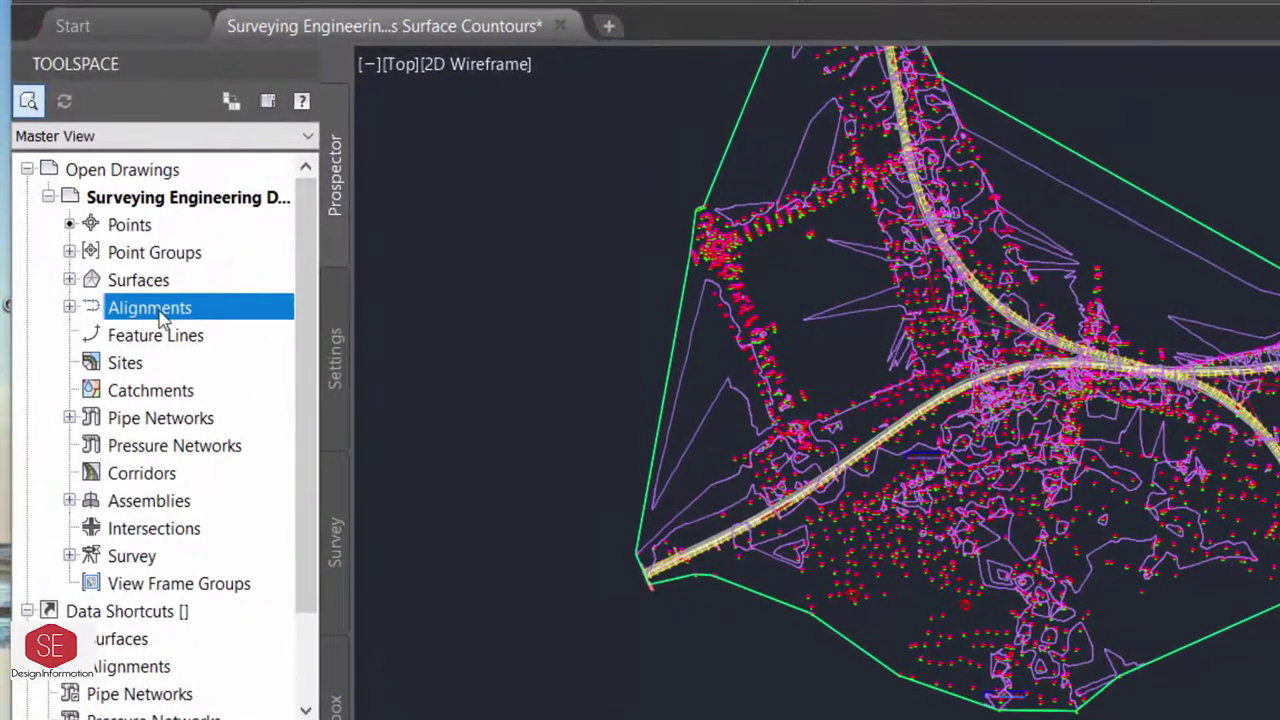
Highlight the Survey Engineering surface from Prospector, then clear the selection.
left_click(69, 280)
left_click(190, 308)
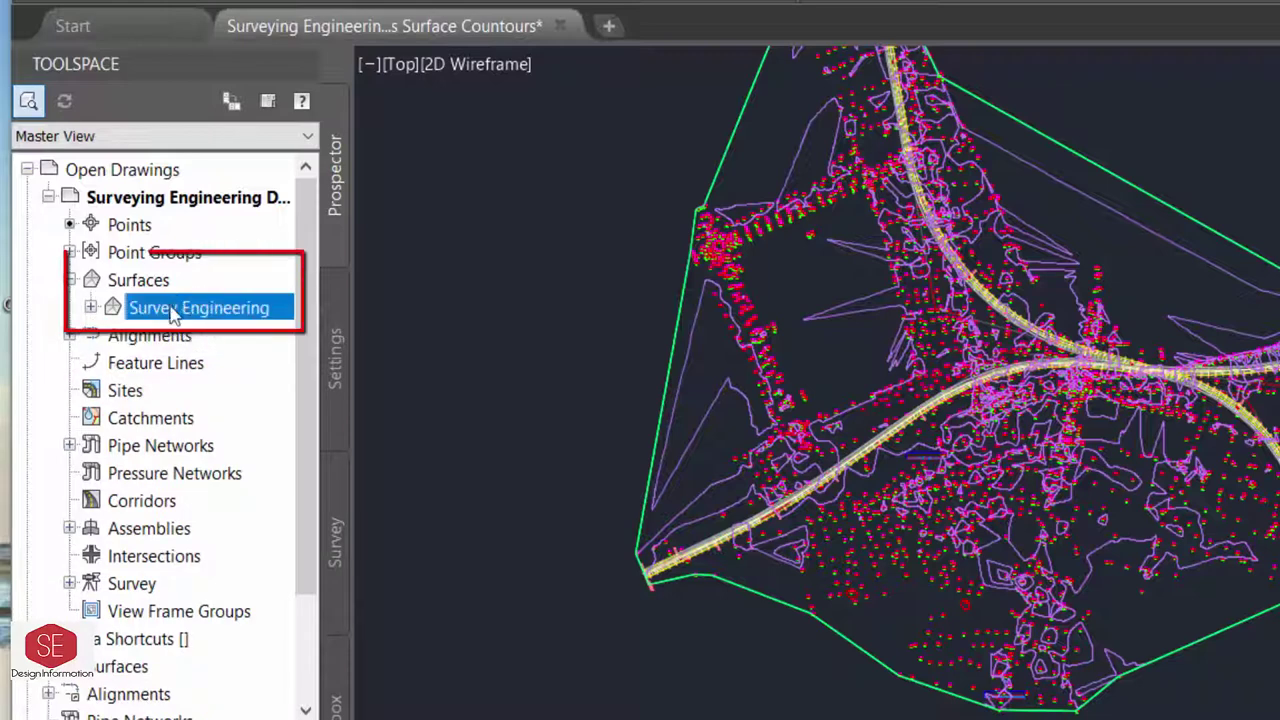
left_click(855, 285)
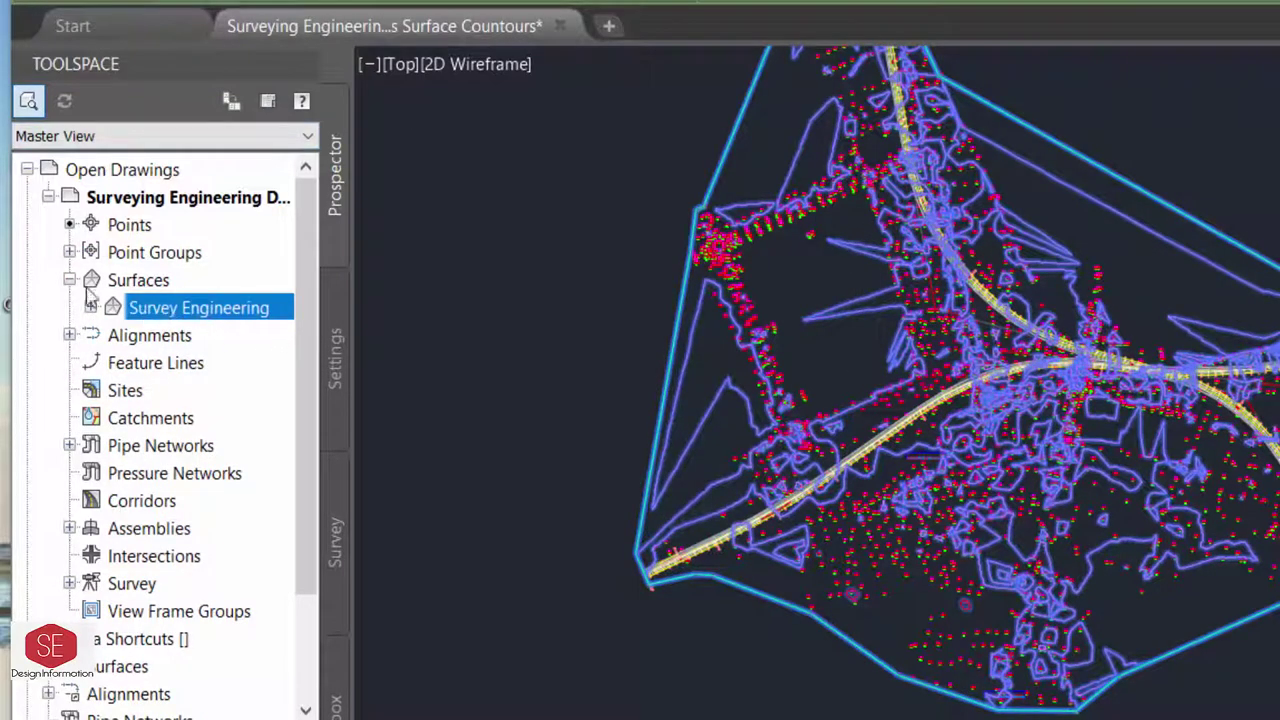
key("Escape")
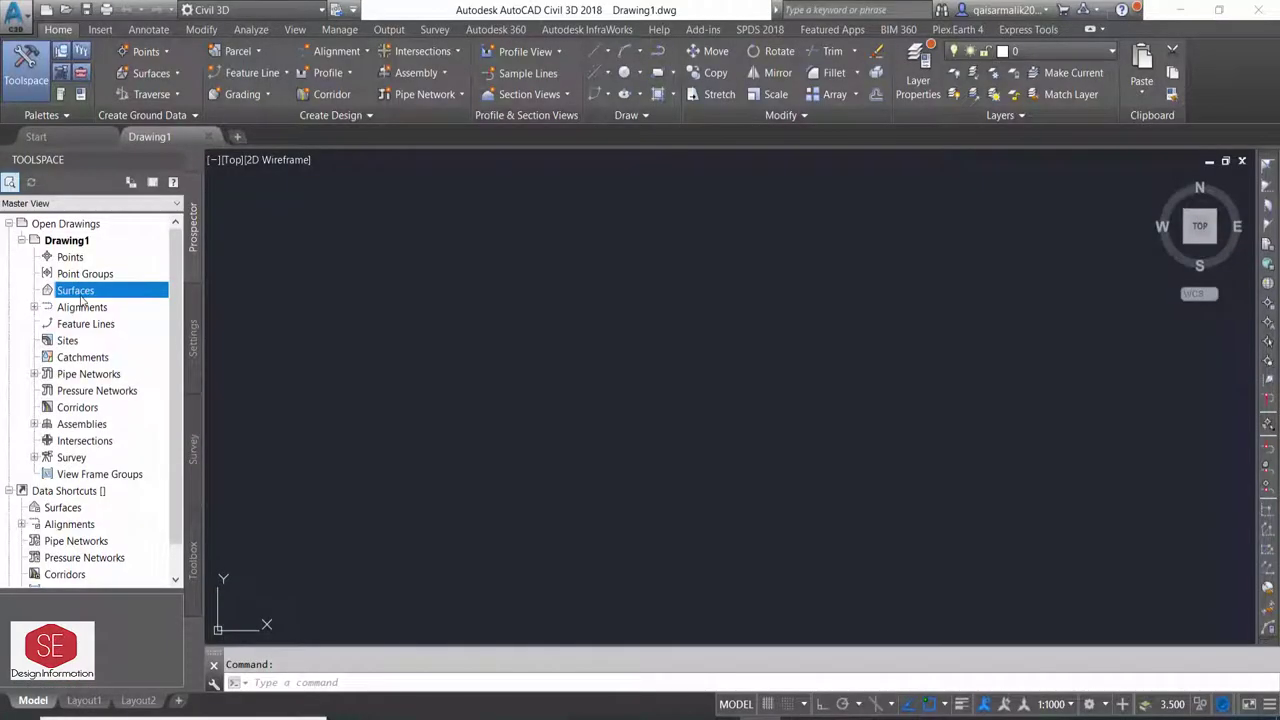
Create the Surveying Engineer TIN surface with the Contours and Triangles style.
right_click(83, 300)
left_click(120, 309)
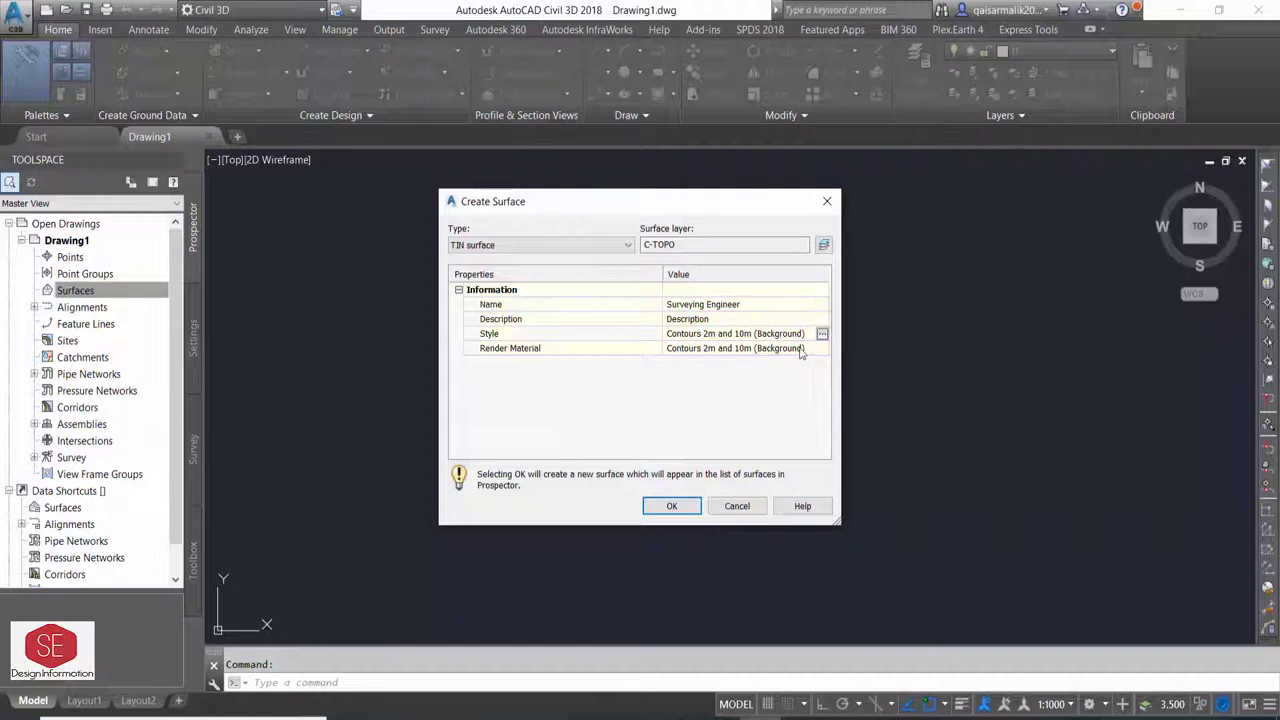
left_click(825, 334)
left_click(670, 355)
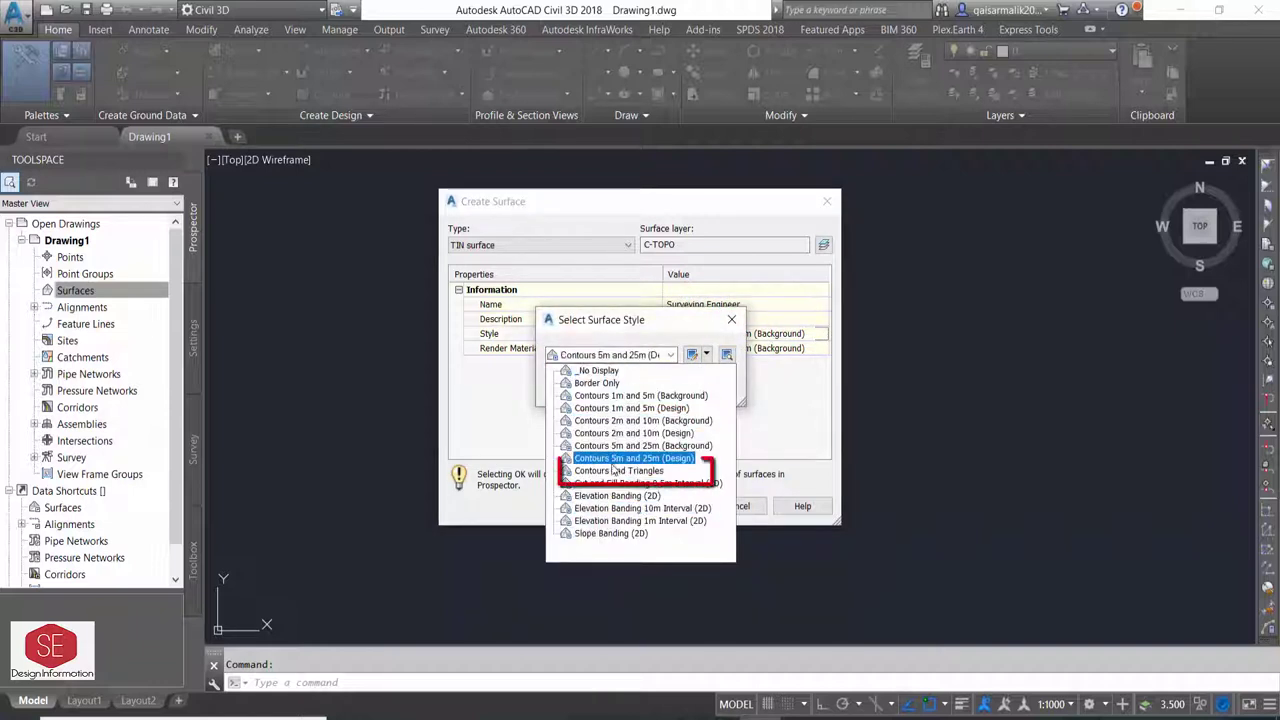
left_click(608, 471)
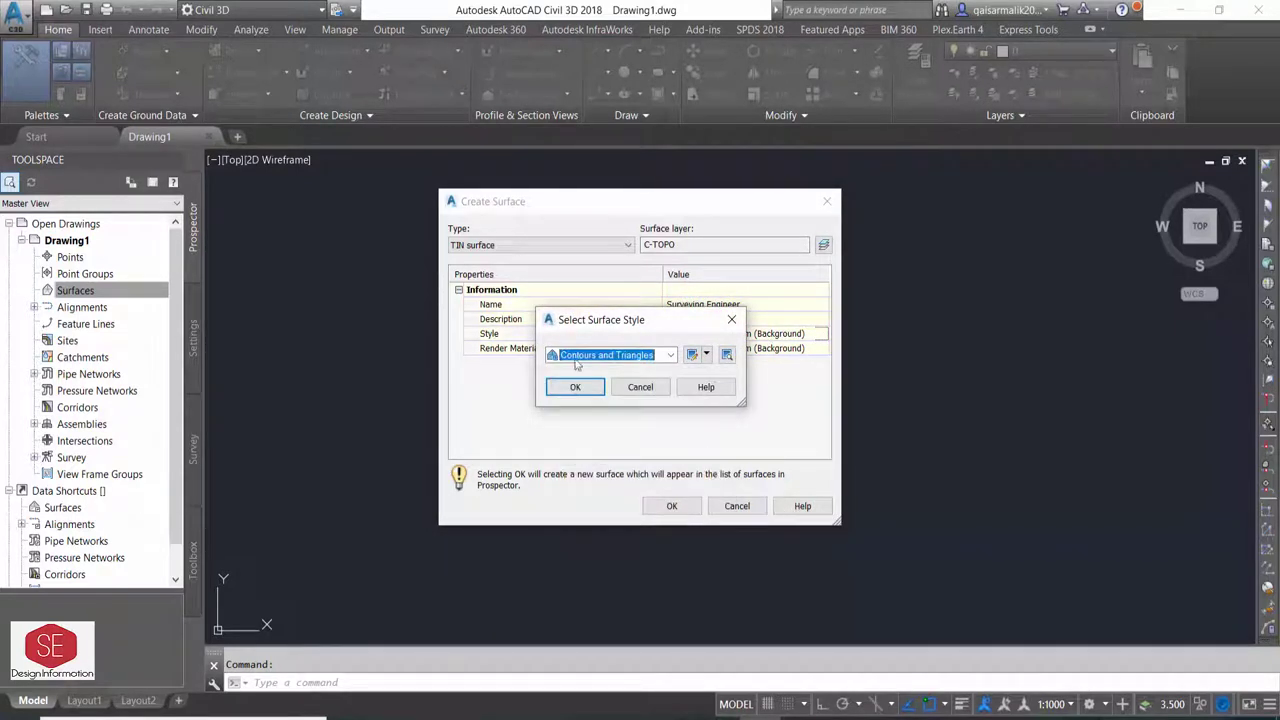
left_click(579, 387)
left_click(672, 506)
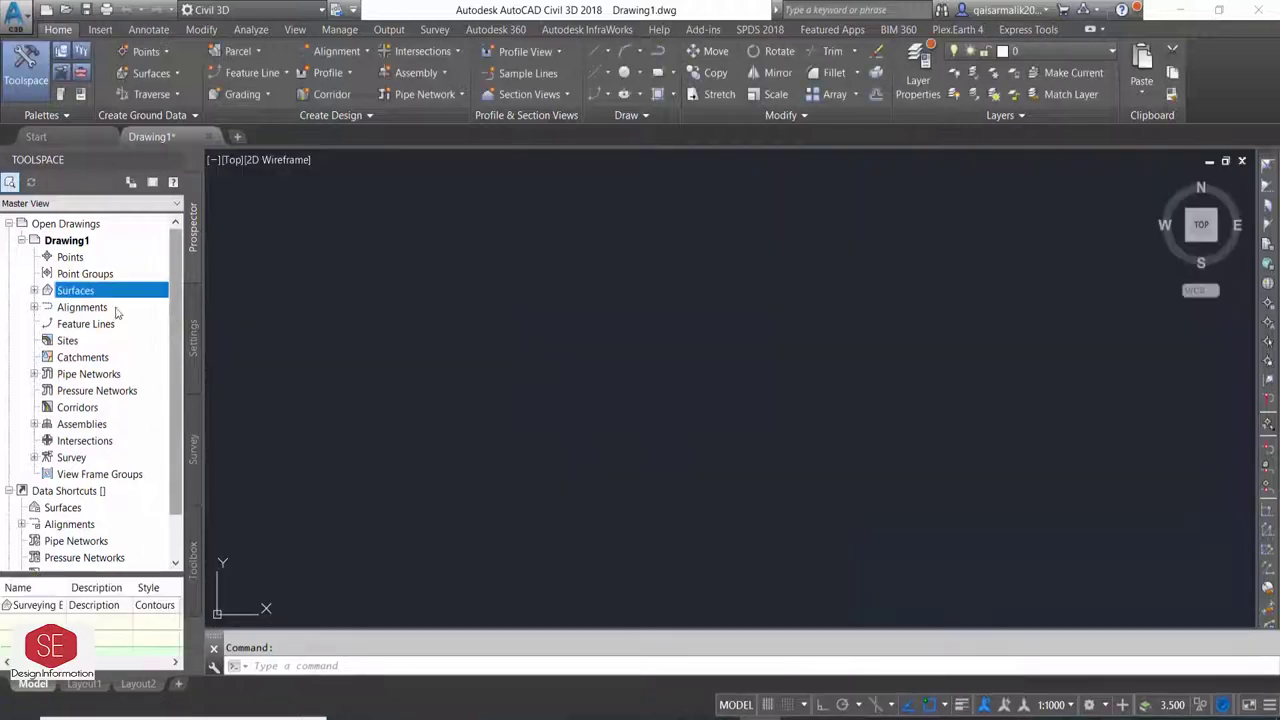
Add the PNEZD Survey Data(1) point file to the surface's definition.
left_click(34, 290)
left_click(47, 307)
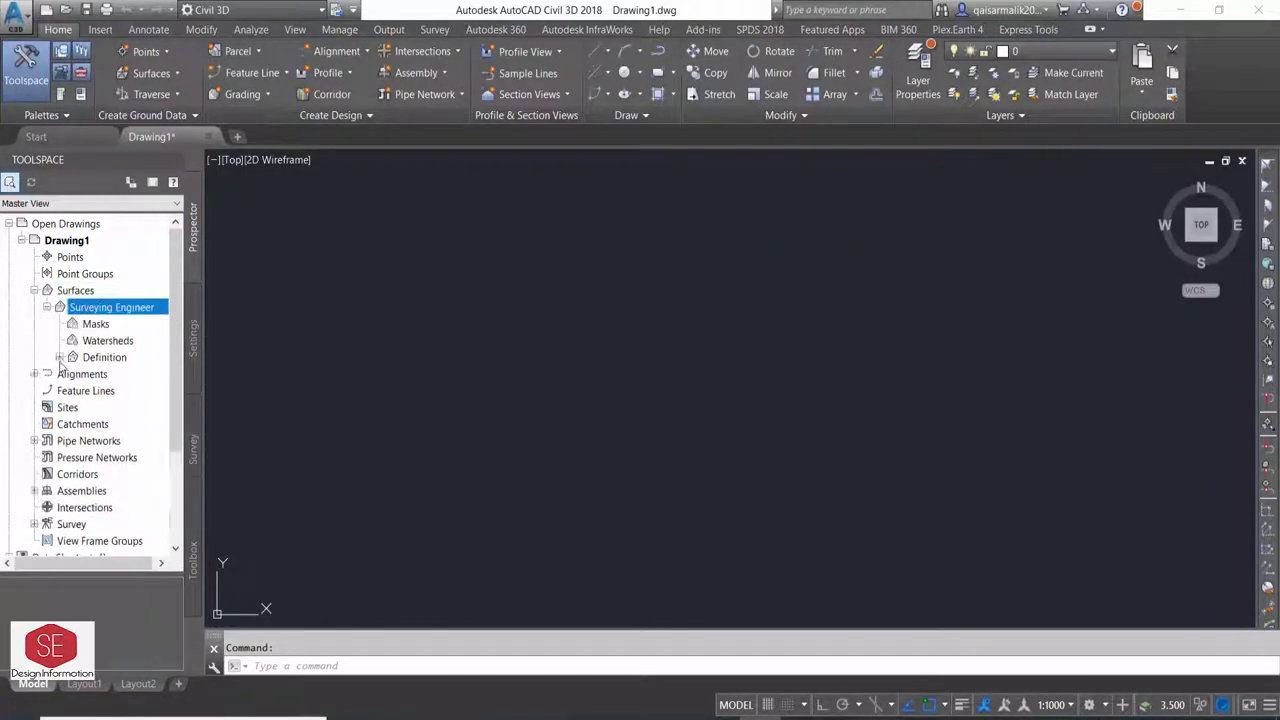
left_click(60, 357)
scroll(140, 493, "down", 3)
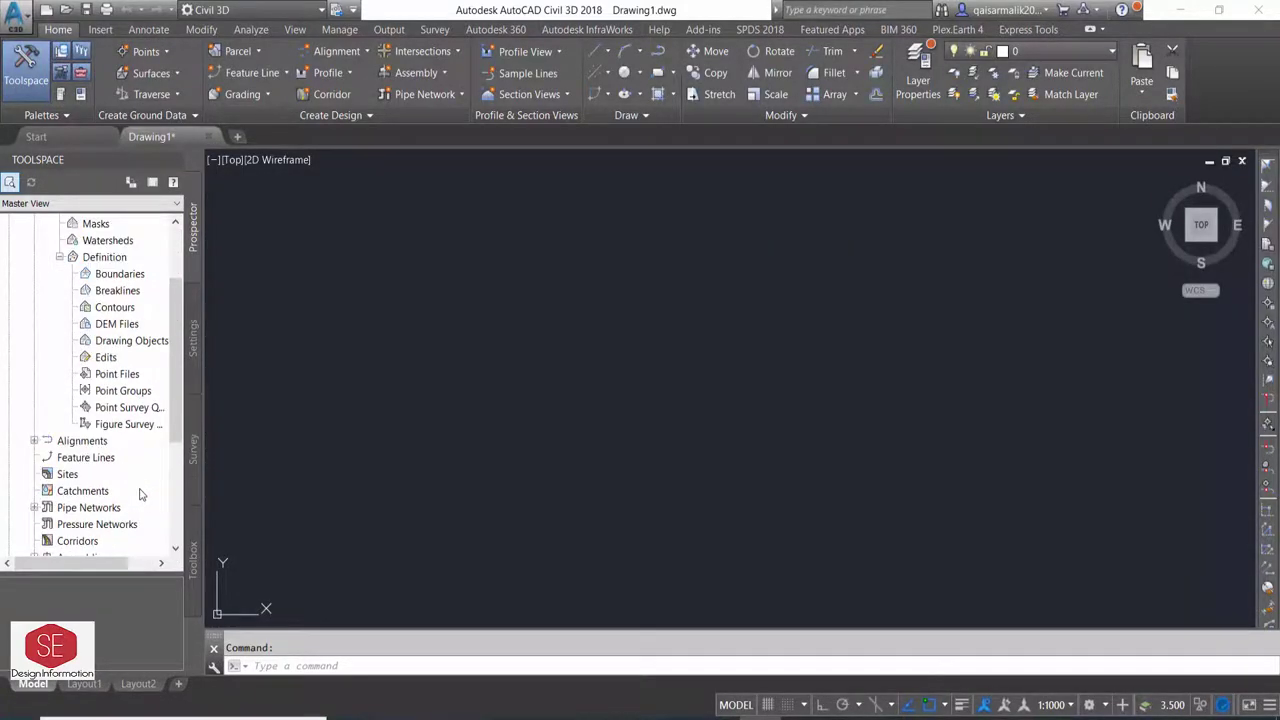
right_click(117, 379)
left_click(150, 388)
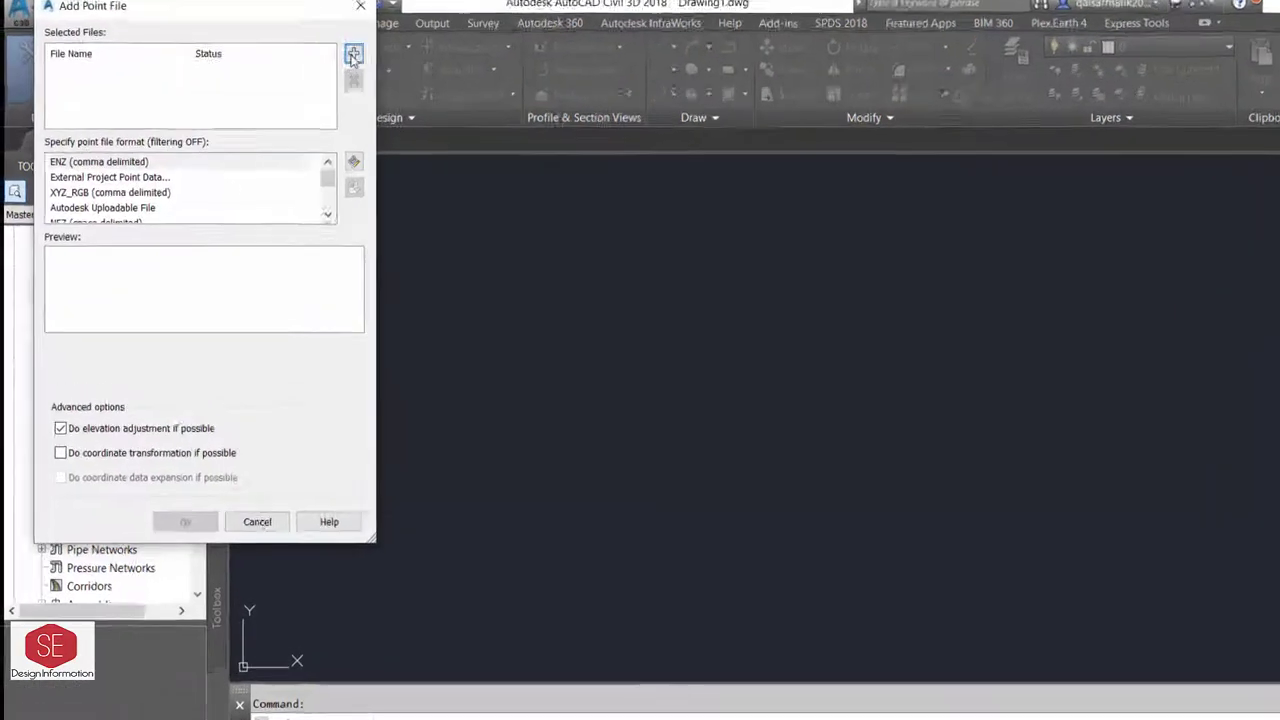
left_click(353, 55)
left_click(306, 207)
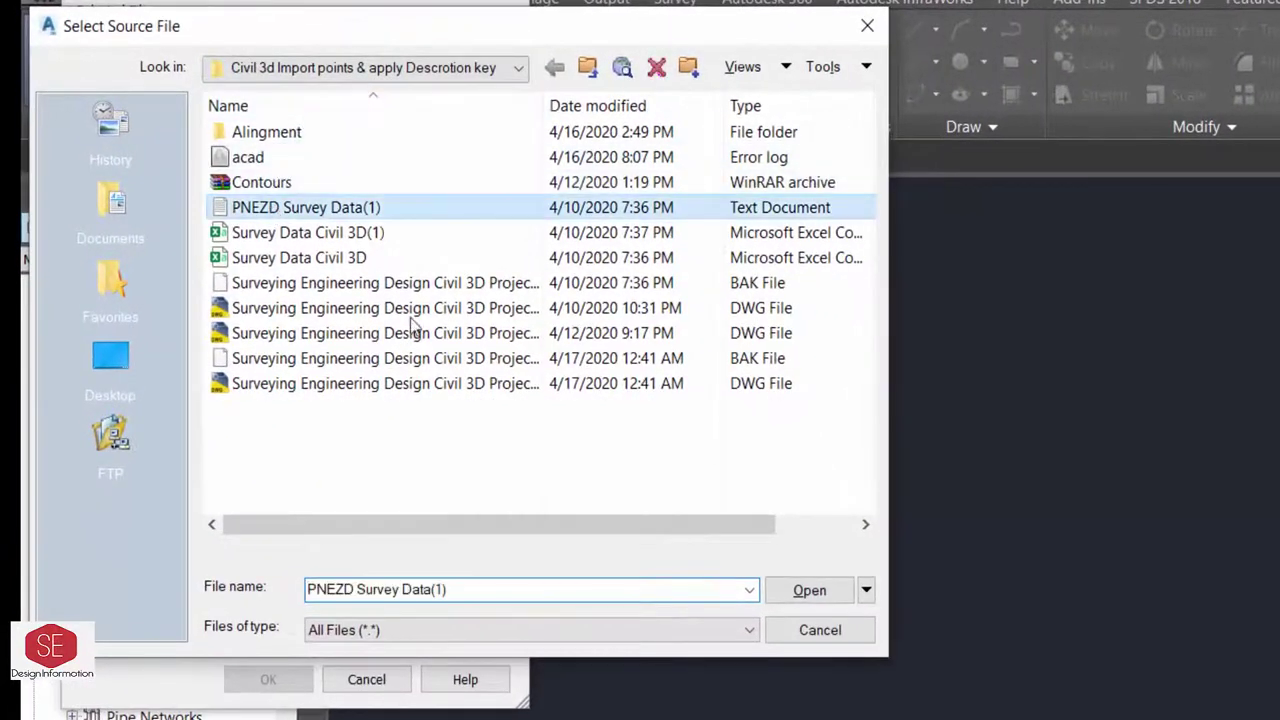
left_click(812, 591)
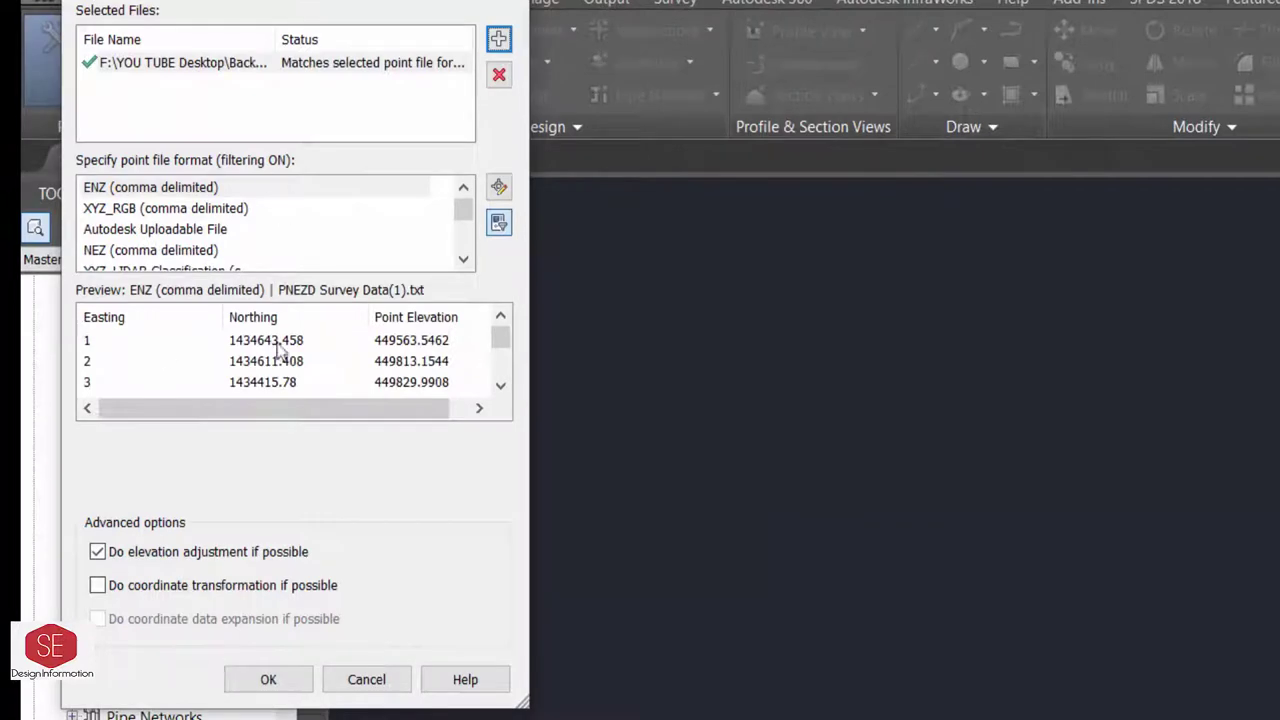
left_click(268, 679)
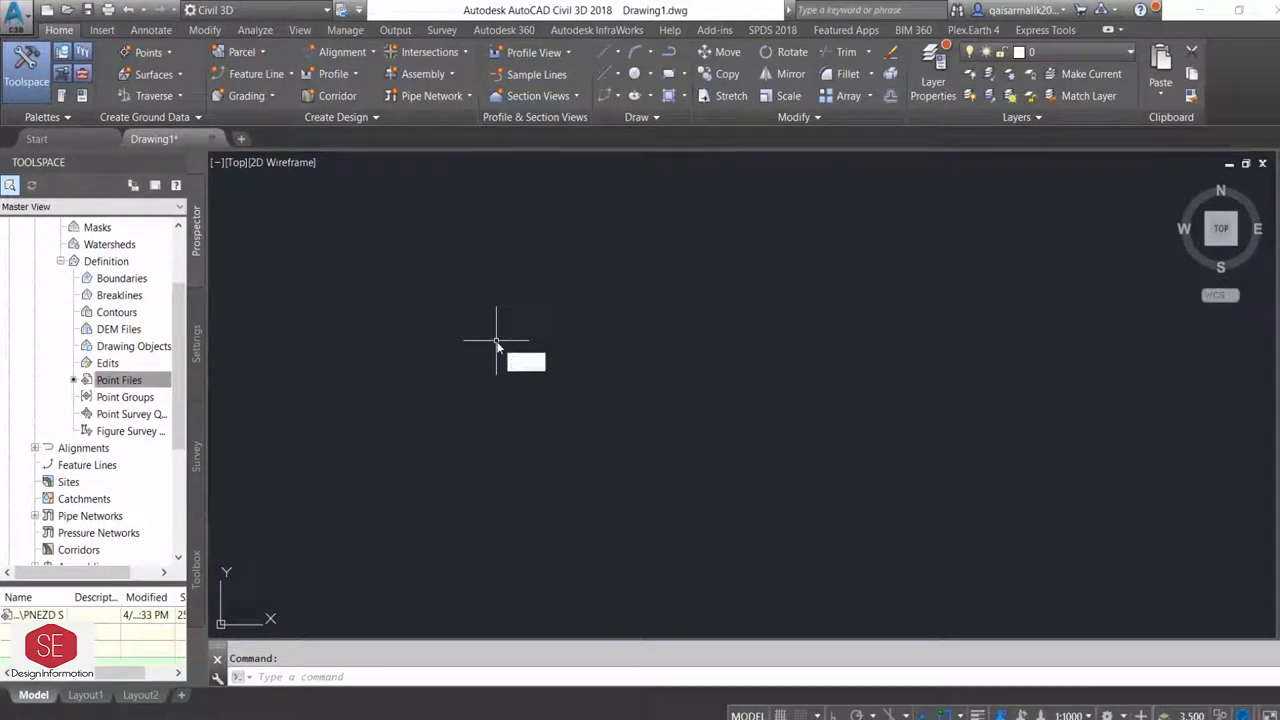
scroll(496, 343, "down", 5)
scroll(623, 486, "down", 2)
scroll(650, 440, "up", 2)
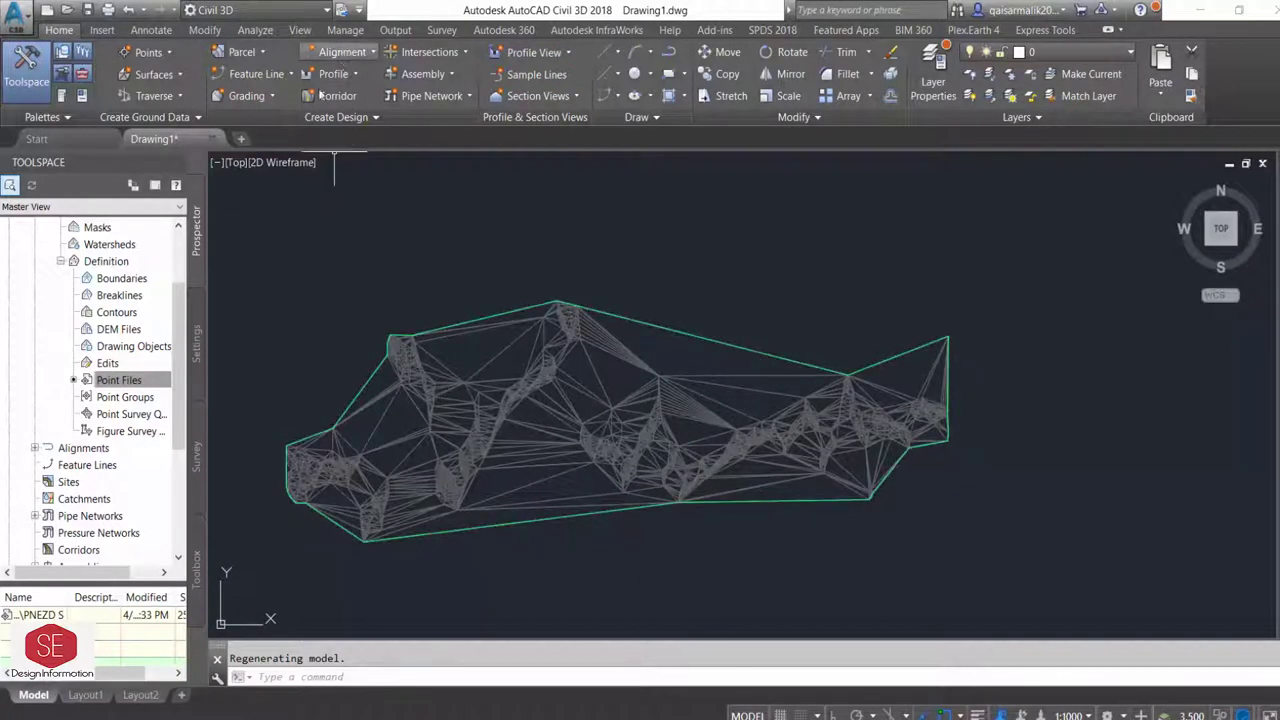
left_click(342, 52)
Set up a new alignment named Road .1 with the Proposed style.
left_click(348, 89)
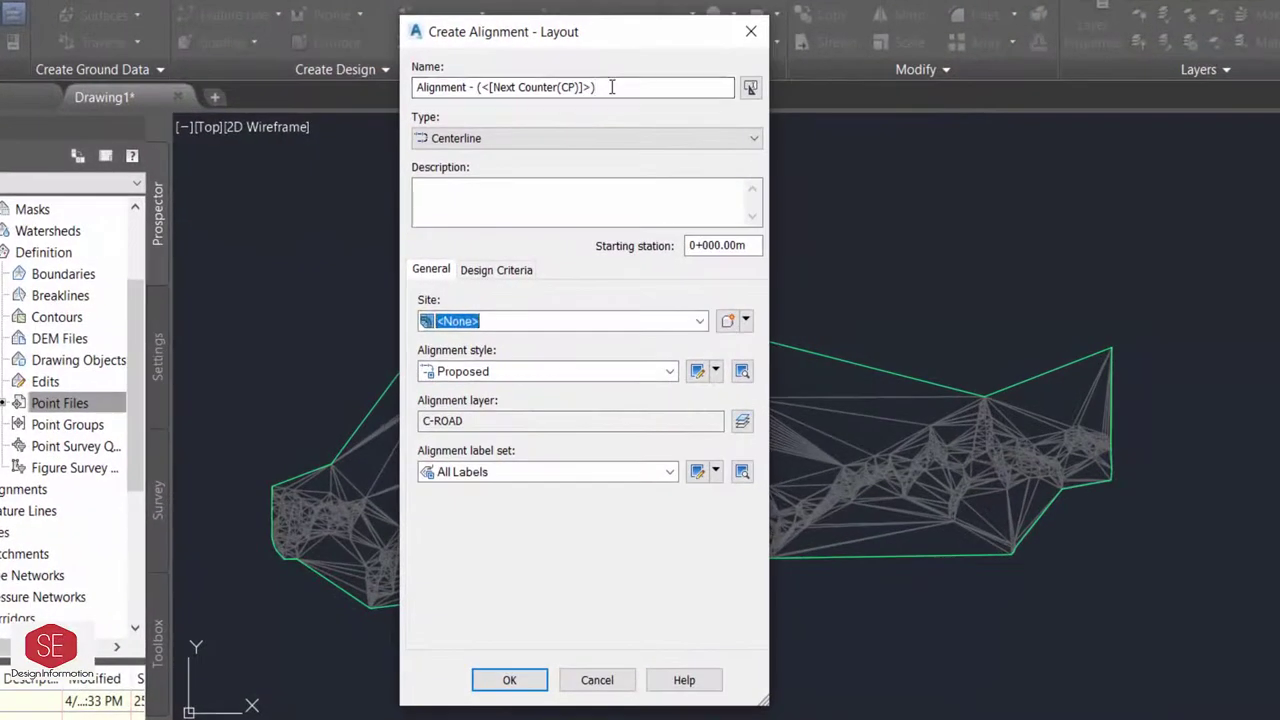
left_click(612, 87)
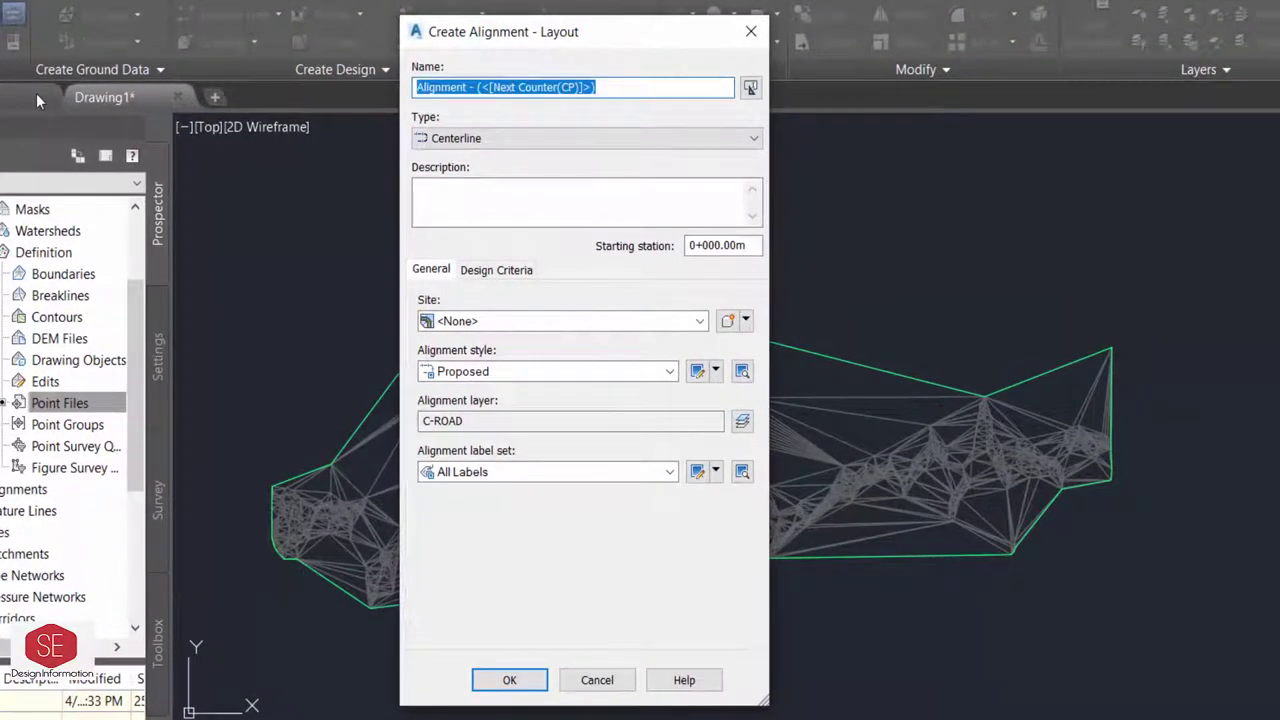
type("Road .1")
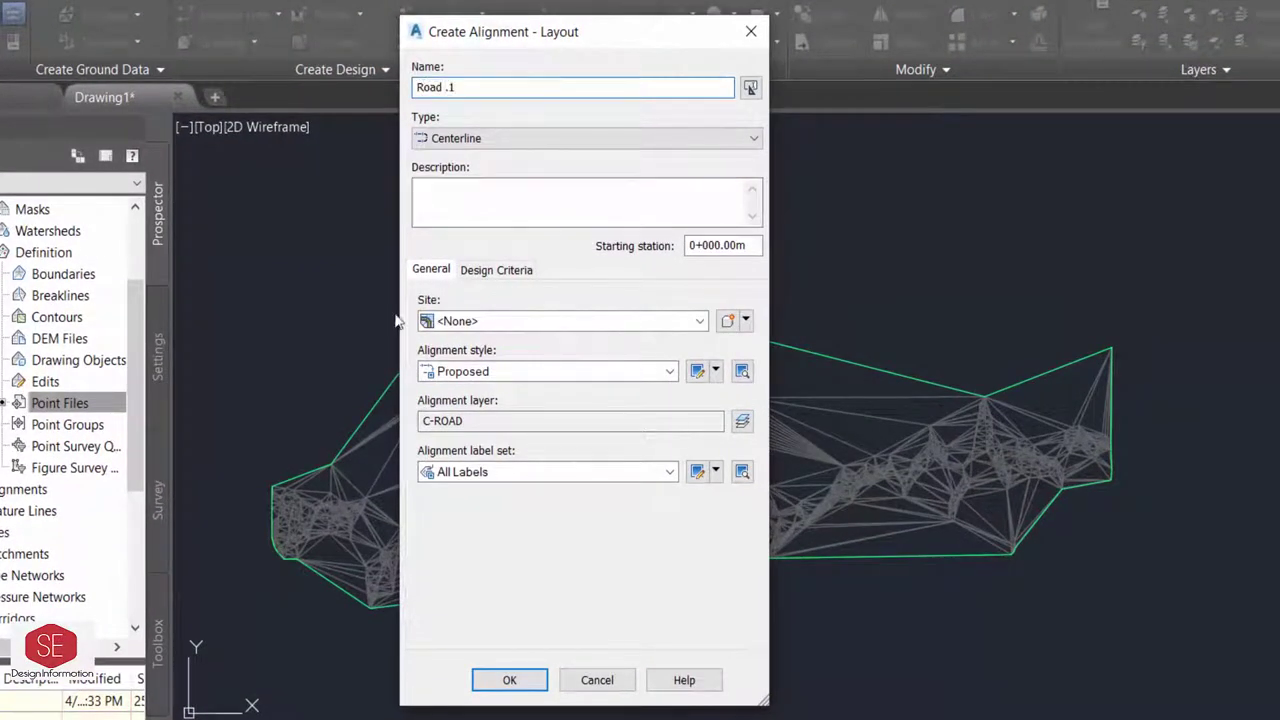
left_click(466, 372)
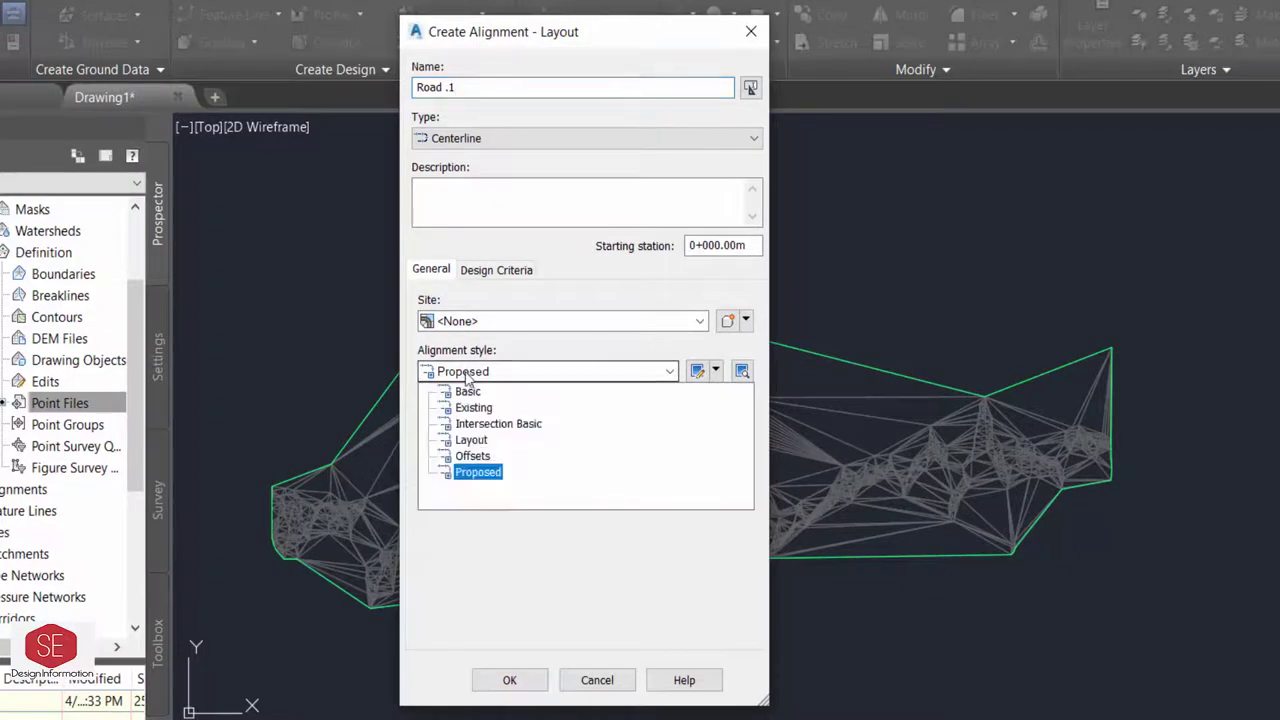
left_click(477, 472)
left_click(524, 277)
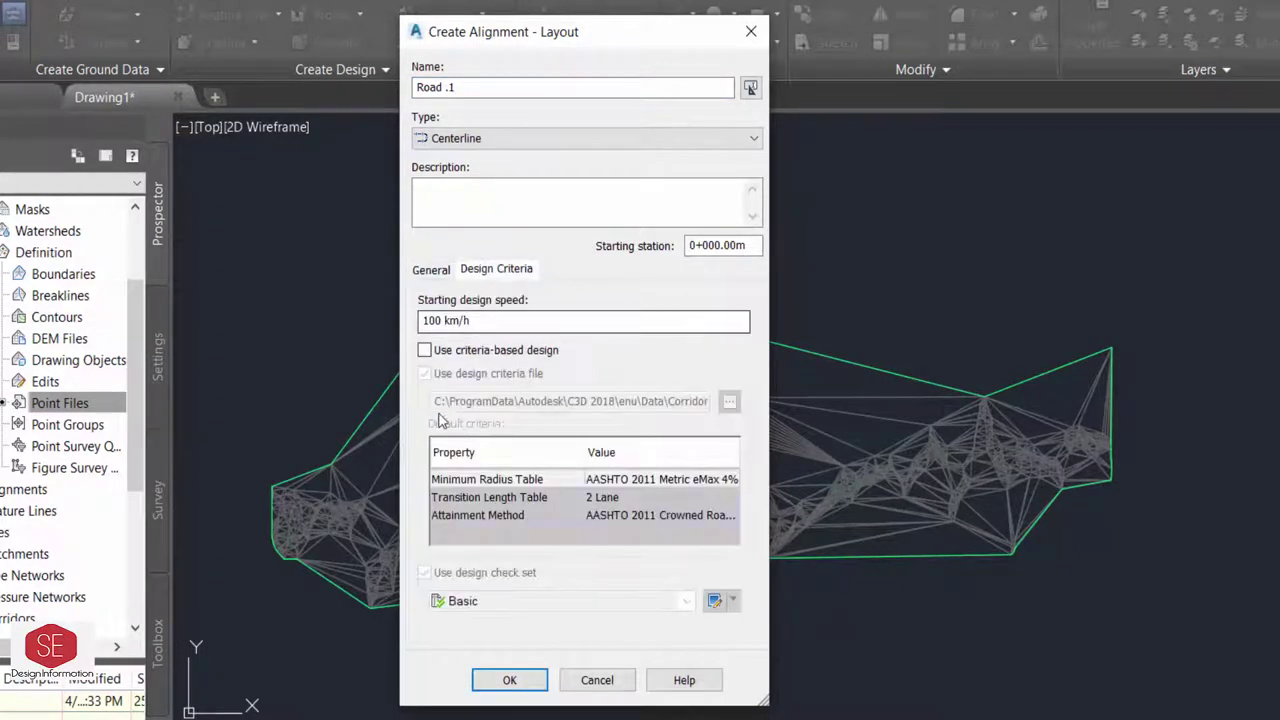
left_click(431, 270)
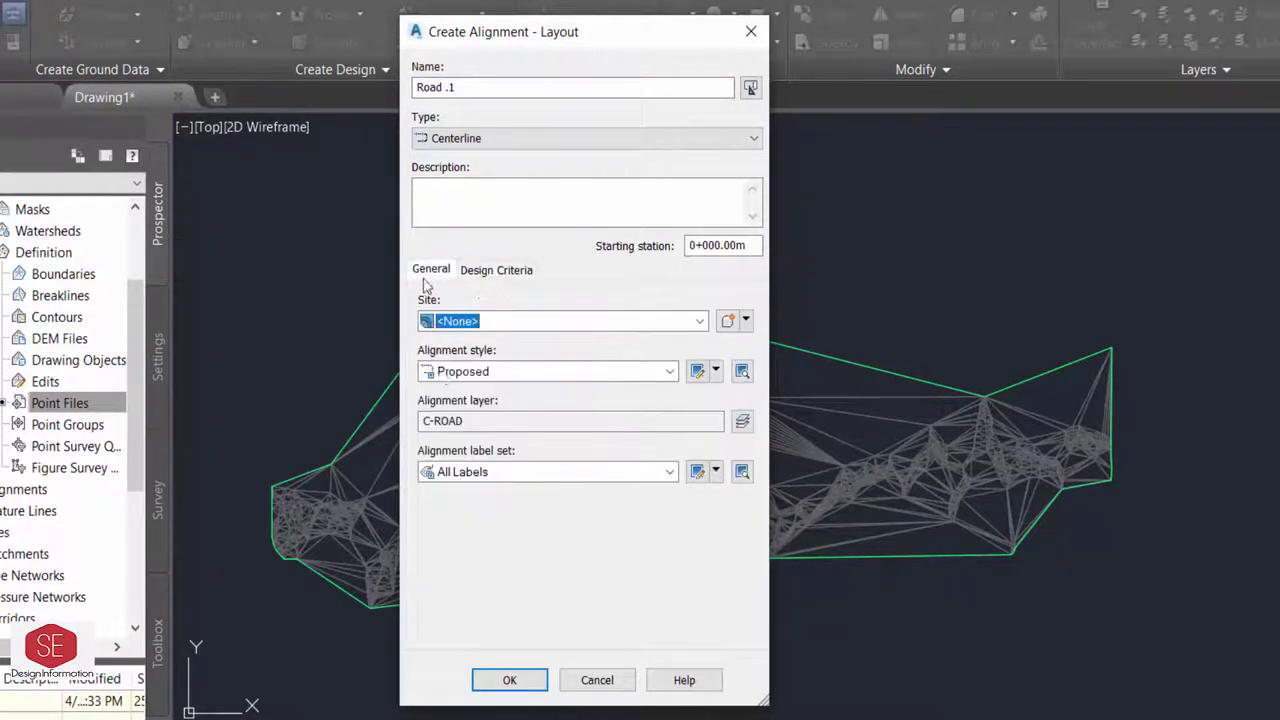
left_click(509, 680)
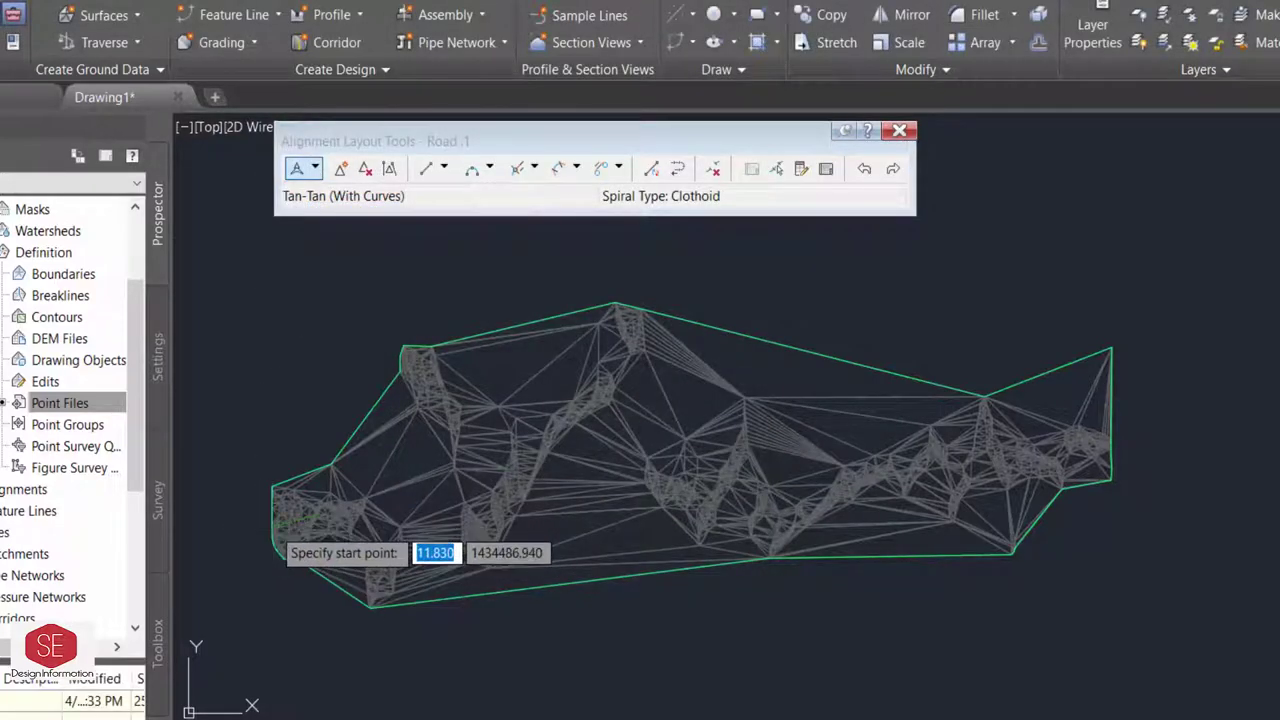
Lay out Road .1 through four vertices from the surface's west to east edge.
left_click(280, 521)
left_click(540, 430)
left_click(820, 490)
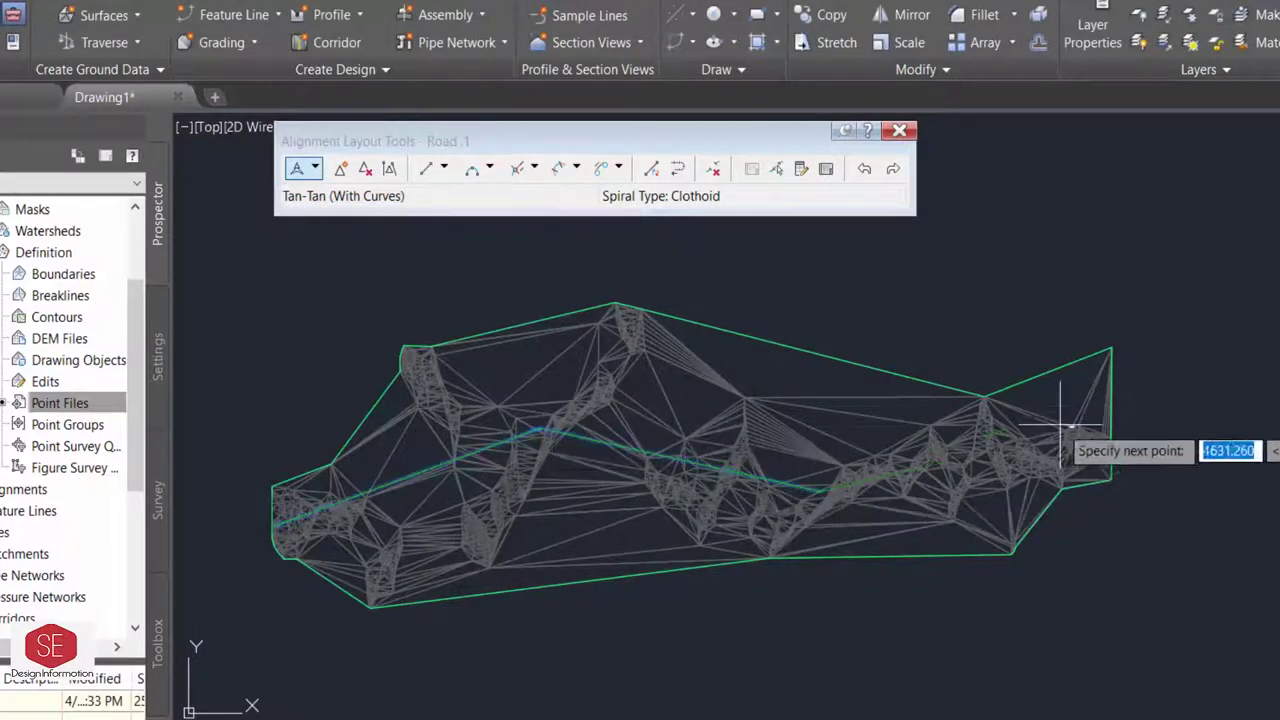
left_click(1105, 398)
key("Return")
scroll(709, 509, "up", 3)
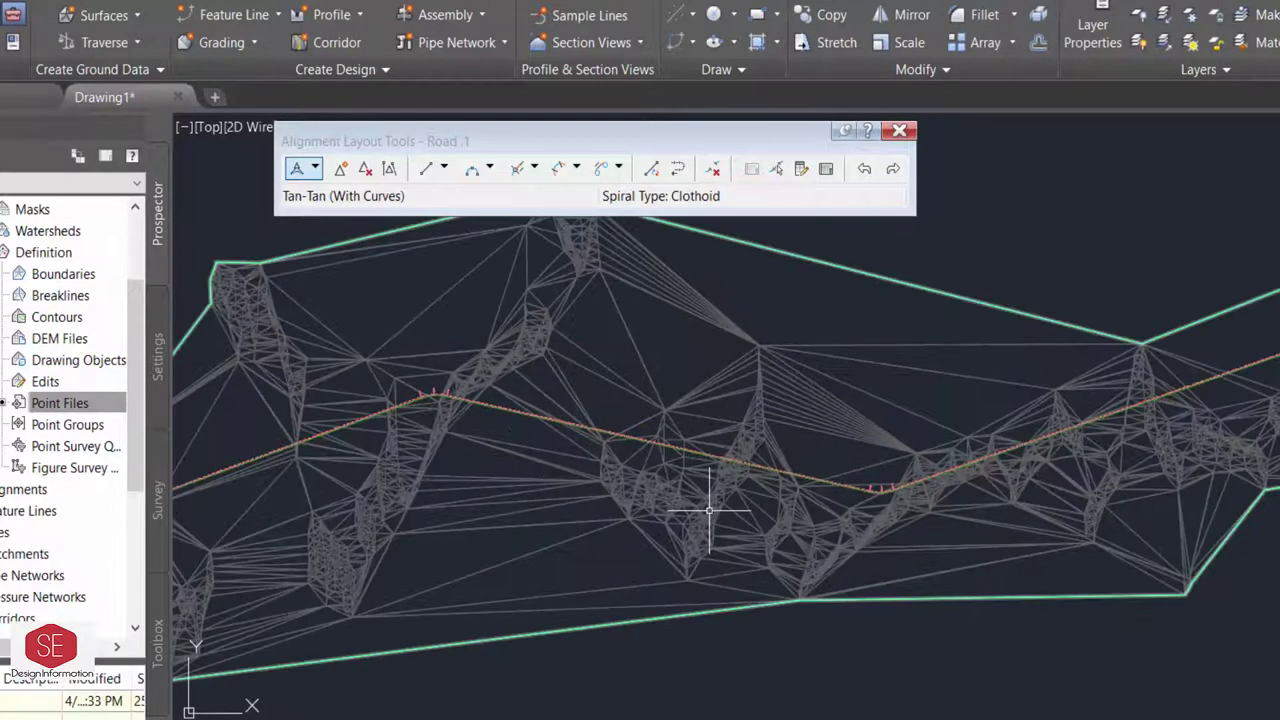
scroll(834, 354, "up", 3)
scroll(801, 410, "up", 2)
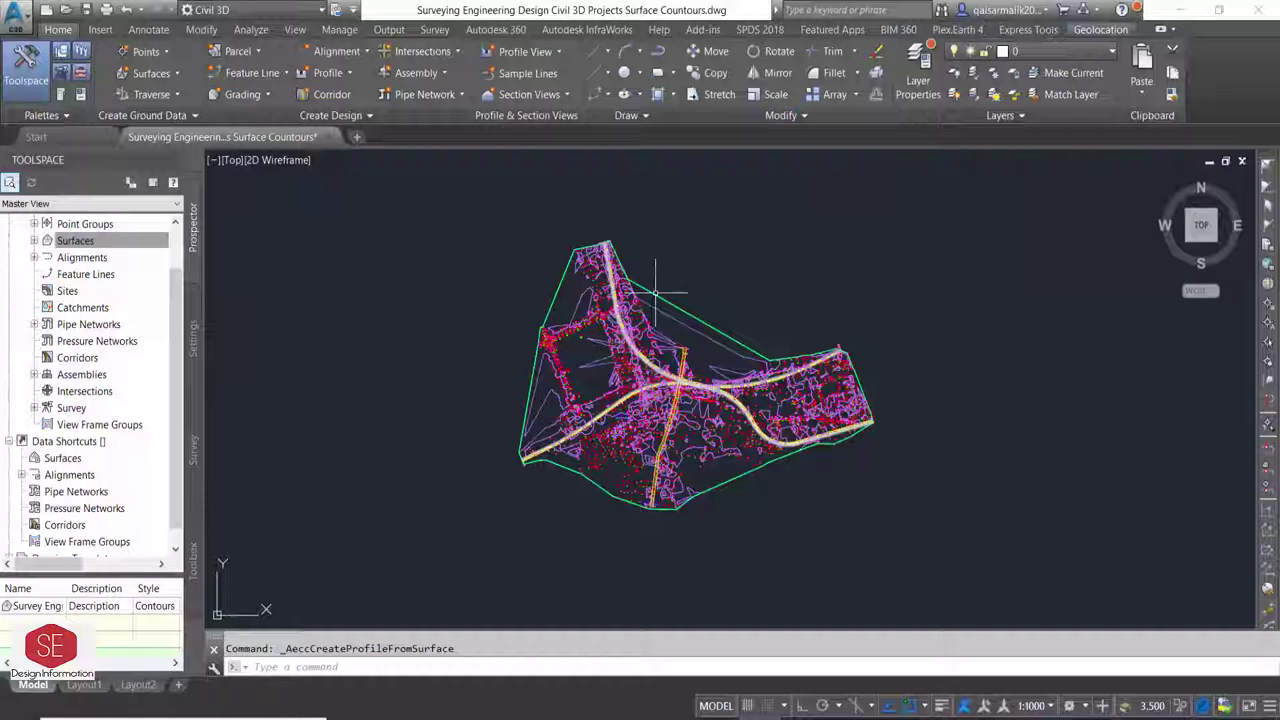
scroll(660, 280, "up", 2)
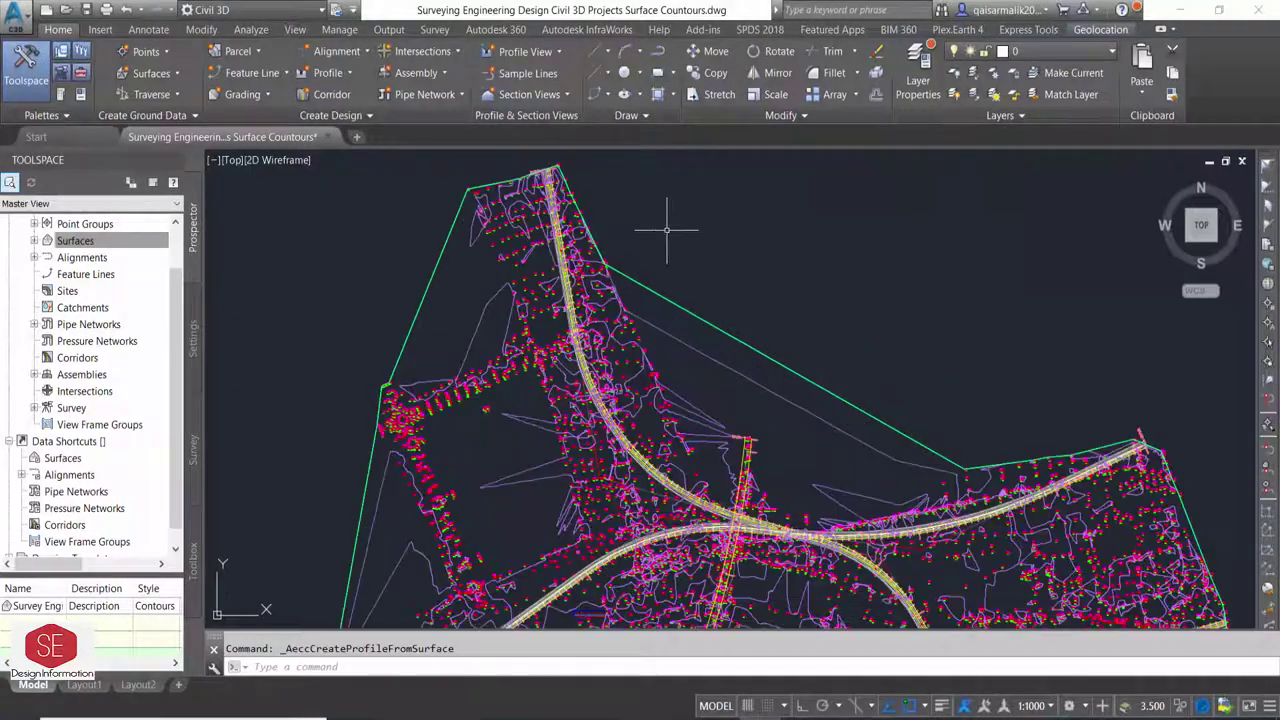
scroll(666, 223, "up", 1)
scroll(545, 210, "down", 1)
scroll(890, 334, "down", 2)
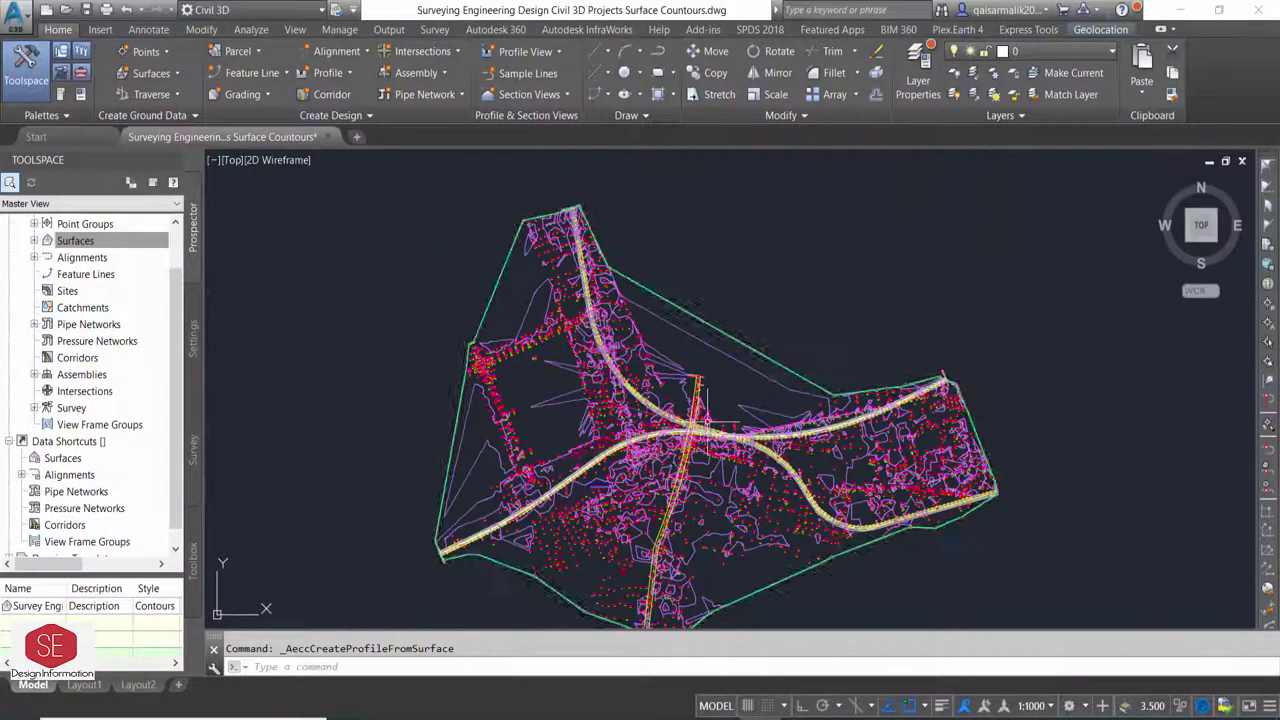
scroll(995, 350, "up", 4)
scroll(995, 350, "up", 3)
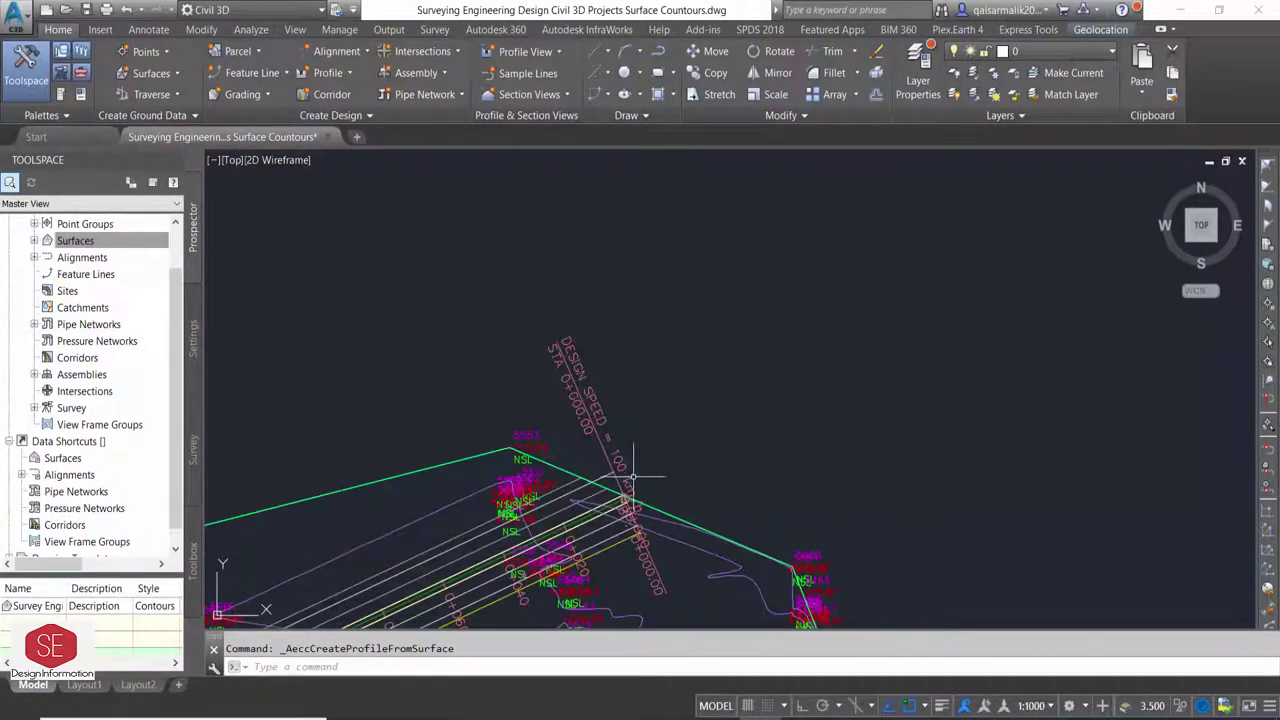
scroll(650, 570, "up", 3)
scroll(826, 345, "down", 3)
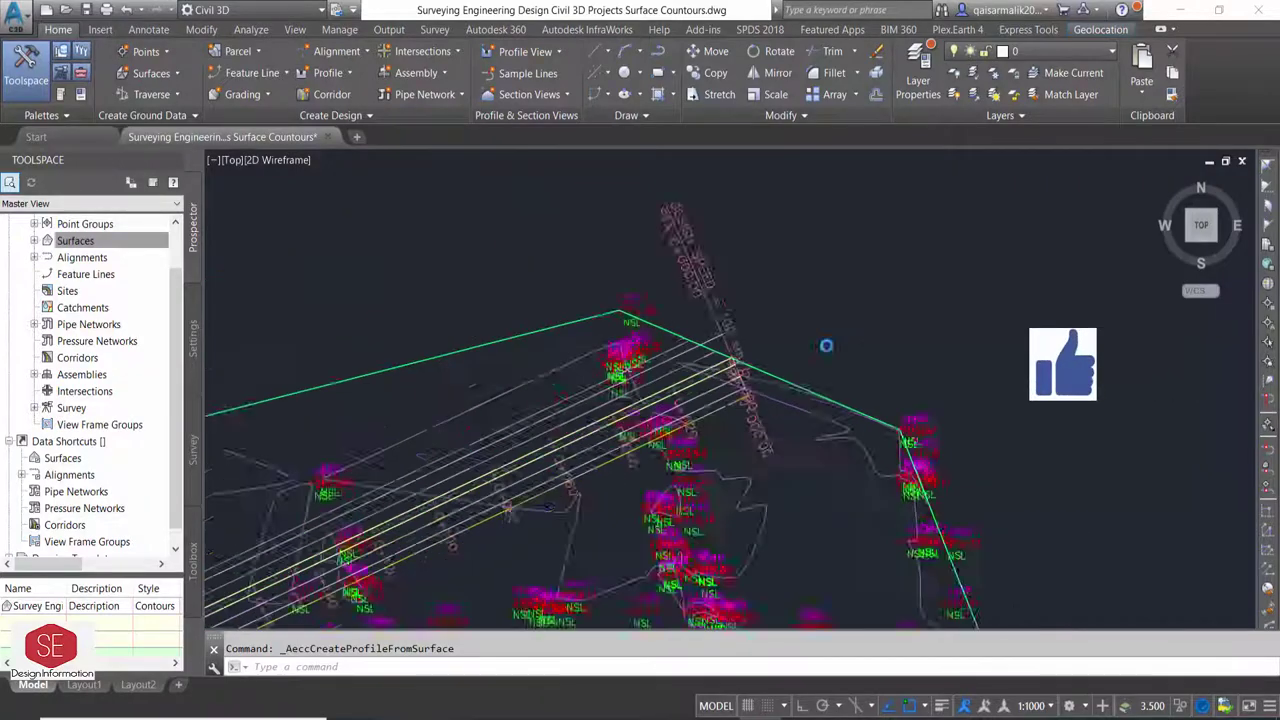
scroll(826, 345, "down", 3)
scroll(339, 484, "up", 1)
scroll(339, 484, "up", 4)
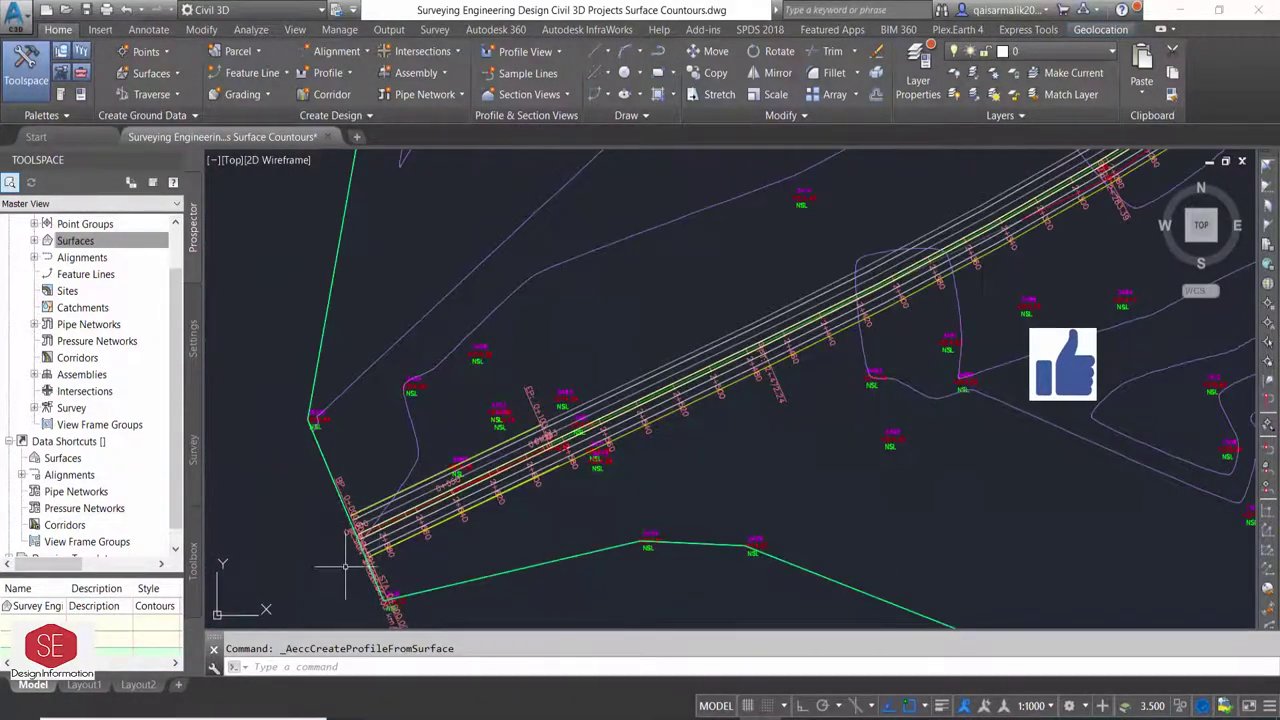
scroll(345, 567, "down", 5)
scroll(458, 185, "up", 4)
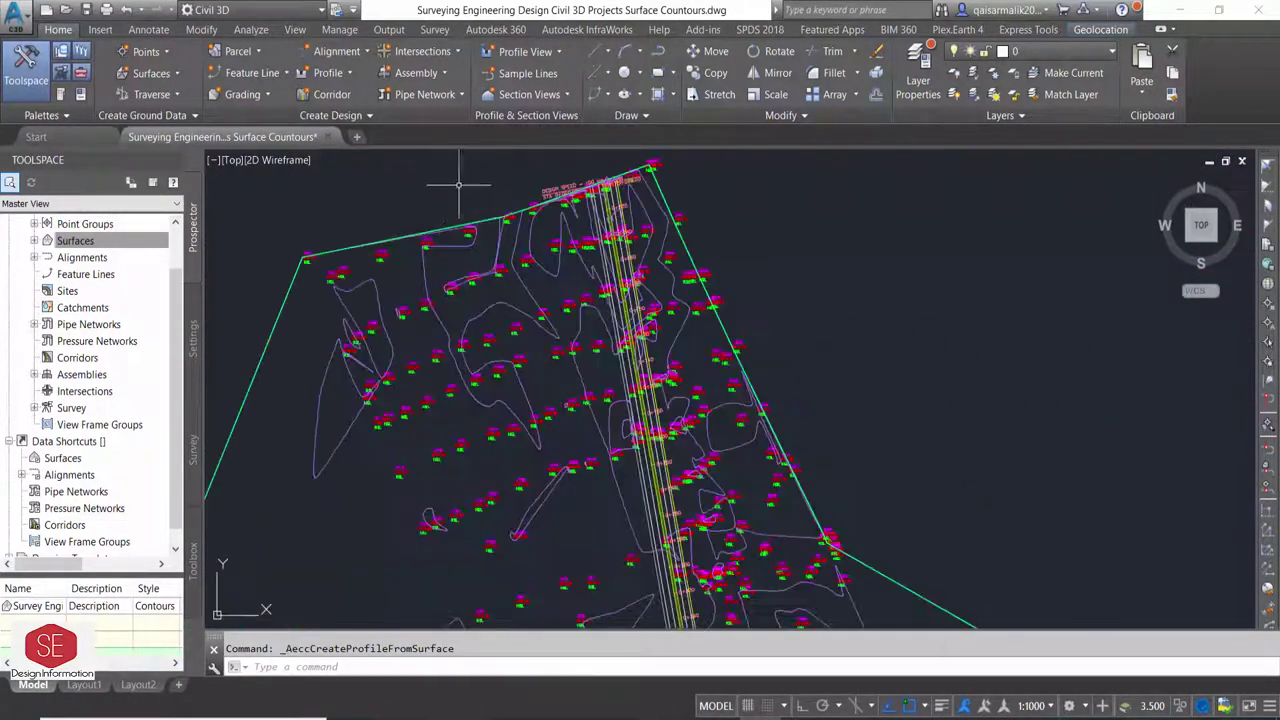
scroll(458, 185, "up", 2)
scroll(700, 190, "down", 1)
scroll(770, 180, "down", 2)
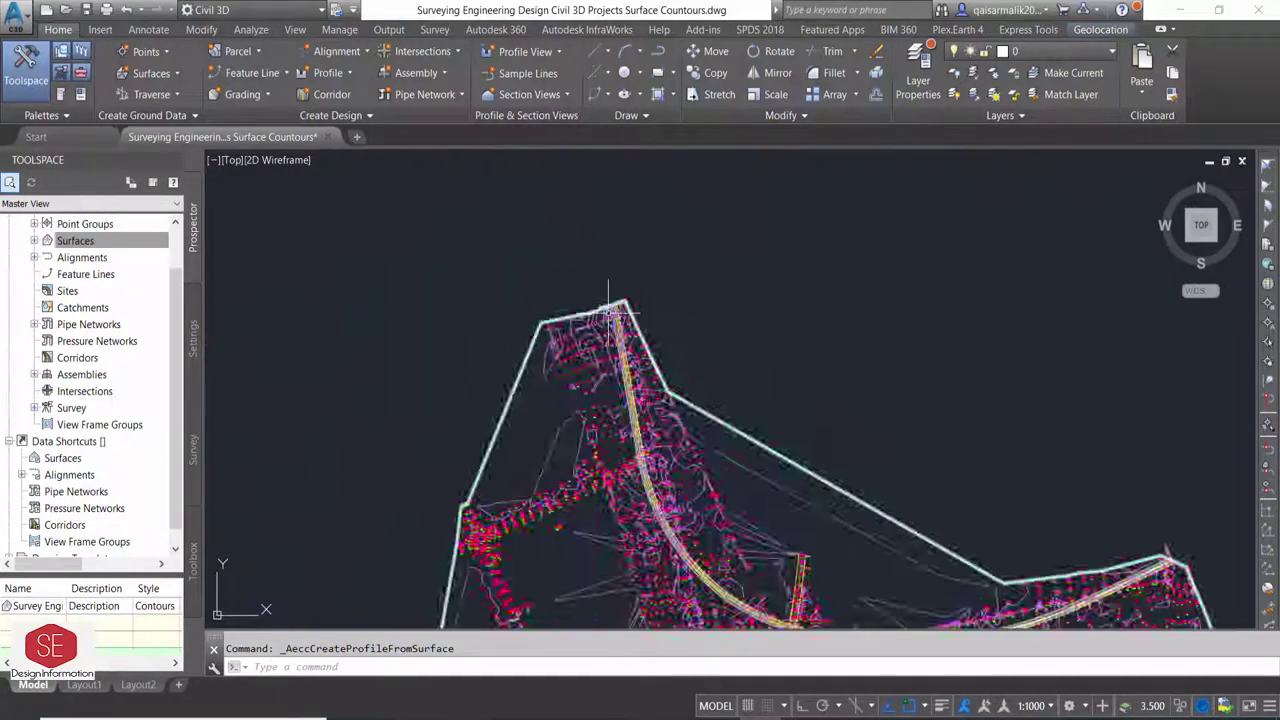
scroll(934, 457, "down", 3)
scroll(972, 448, "up", 4)
scroll(972, 448, "up", 3)
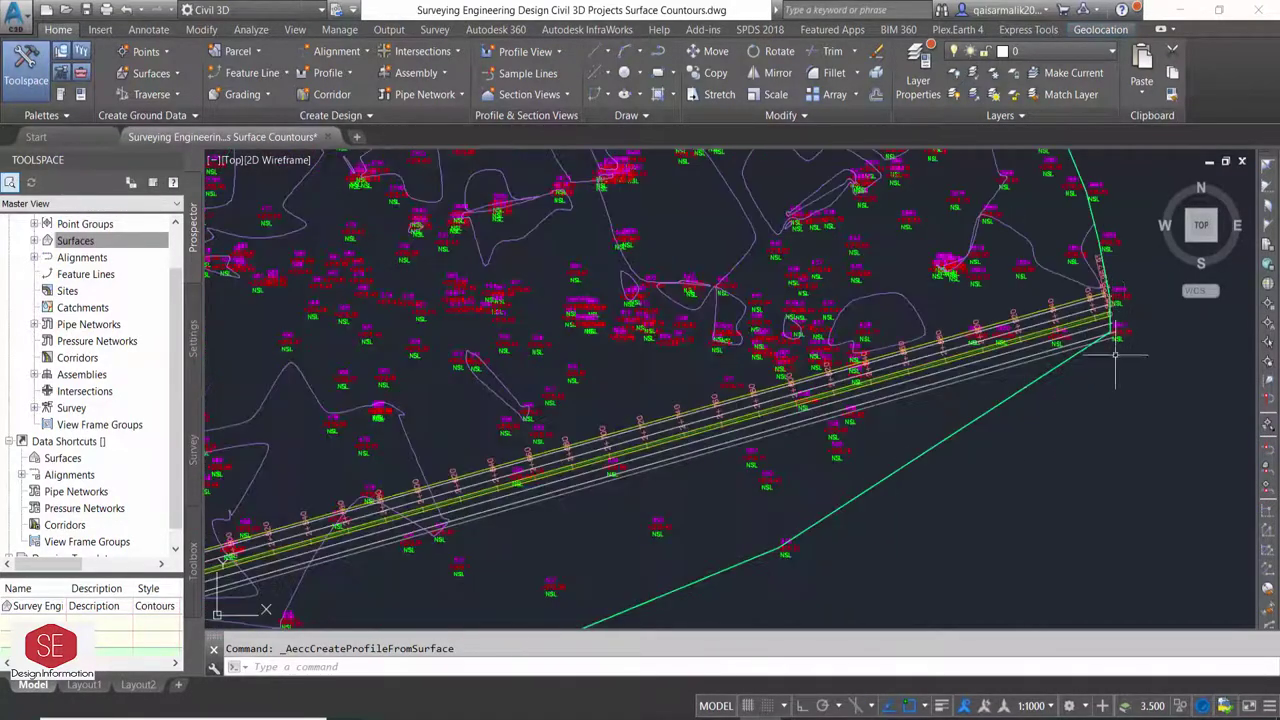
scroll(1120, 330, "down", 4)
scroll(803, 347, "down", 2)
scroll(812, 397, "up", 5)
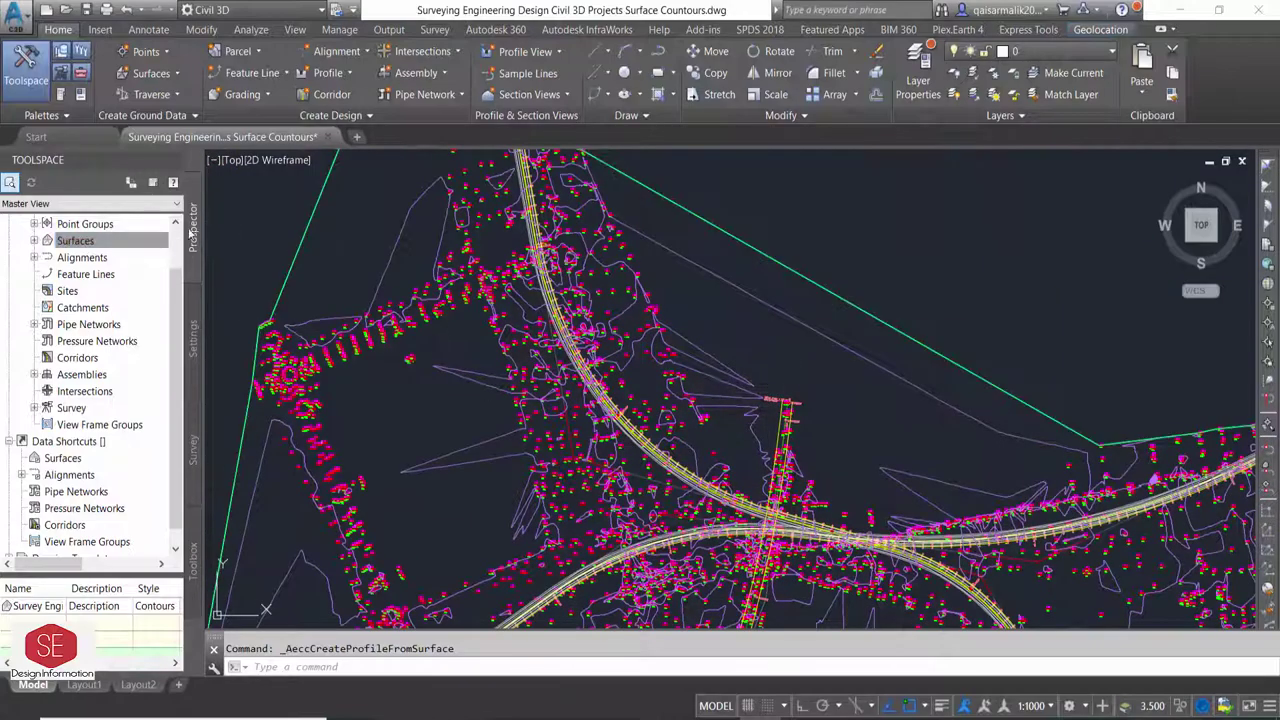
Browse the centerline alignments and check Main Road's existing profiles.
left_click(35, 257)
left_click(47, 275)
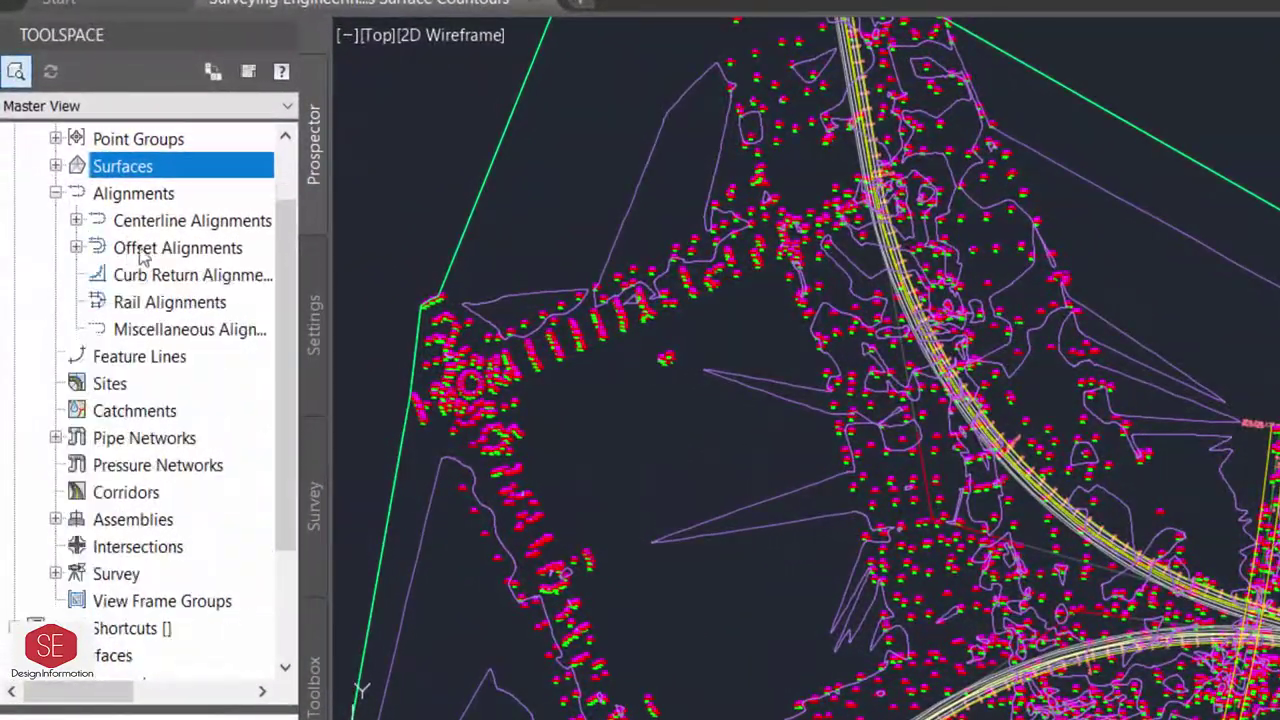
left_click(77, 220)
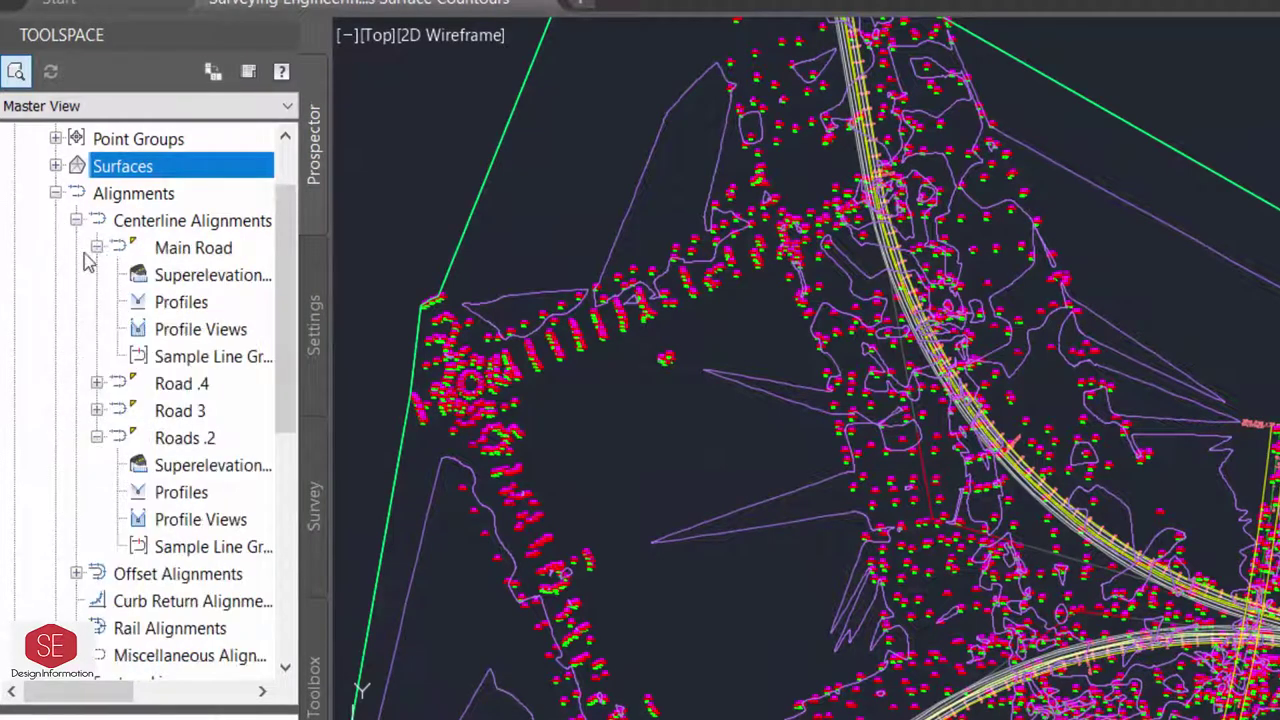
left_click(96, 247)
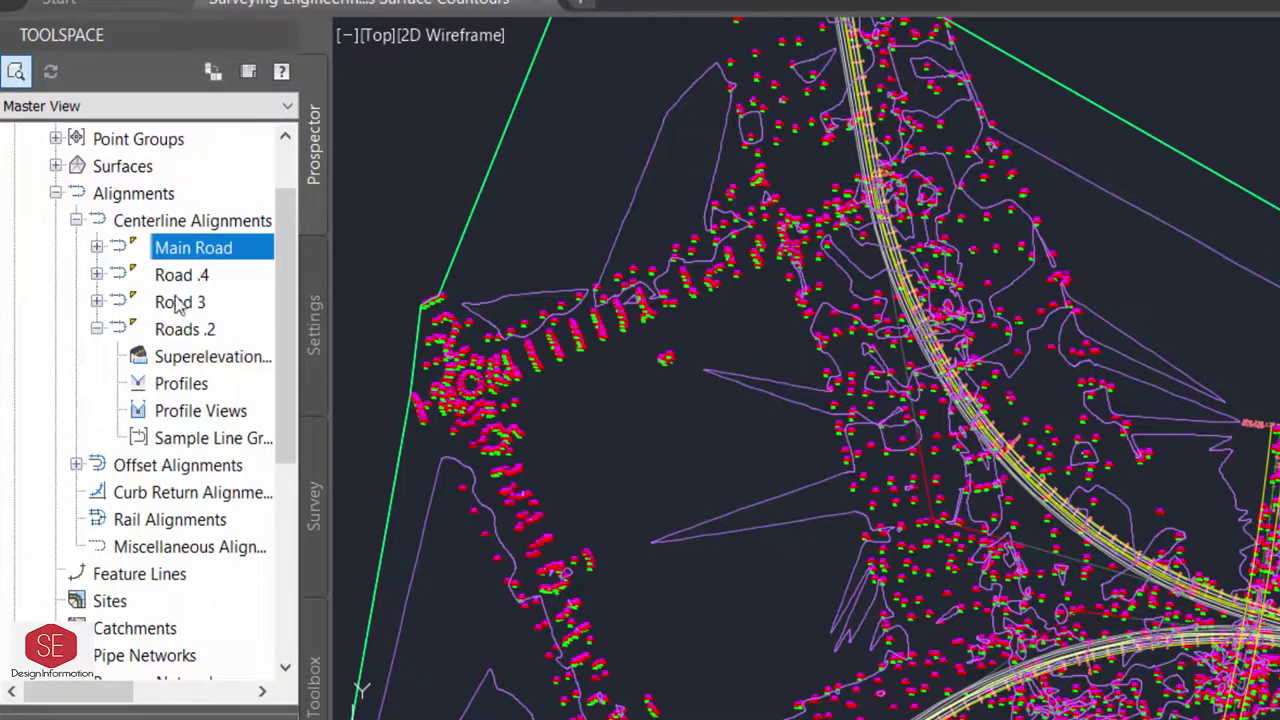
left_click(185, 332)
left_click(175, 302)
left_click(170, 275)
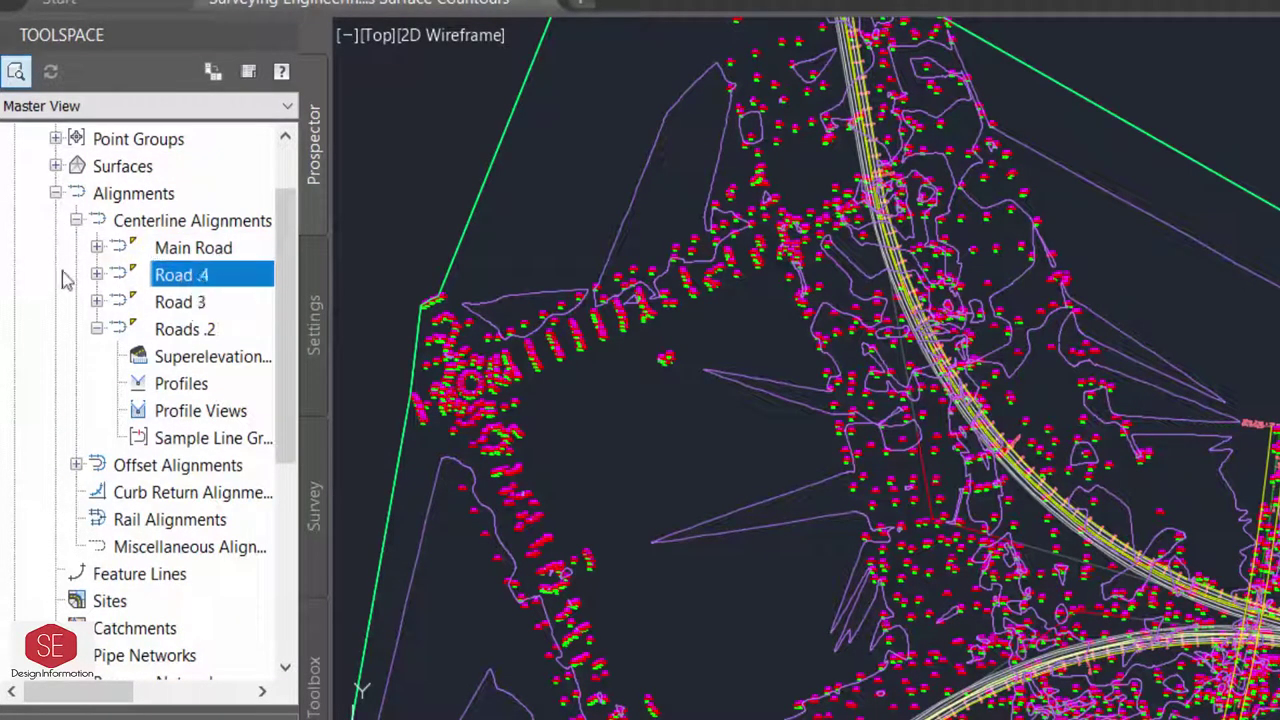
left_click(96, 247)
left_click(153, 304)
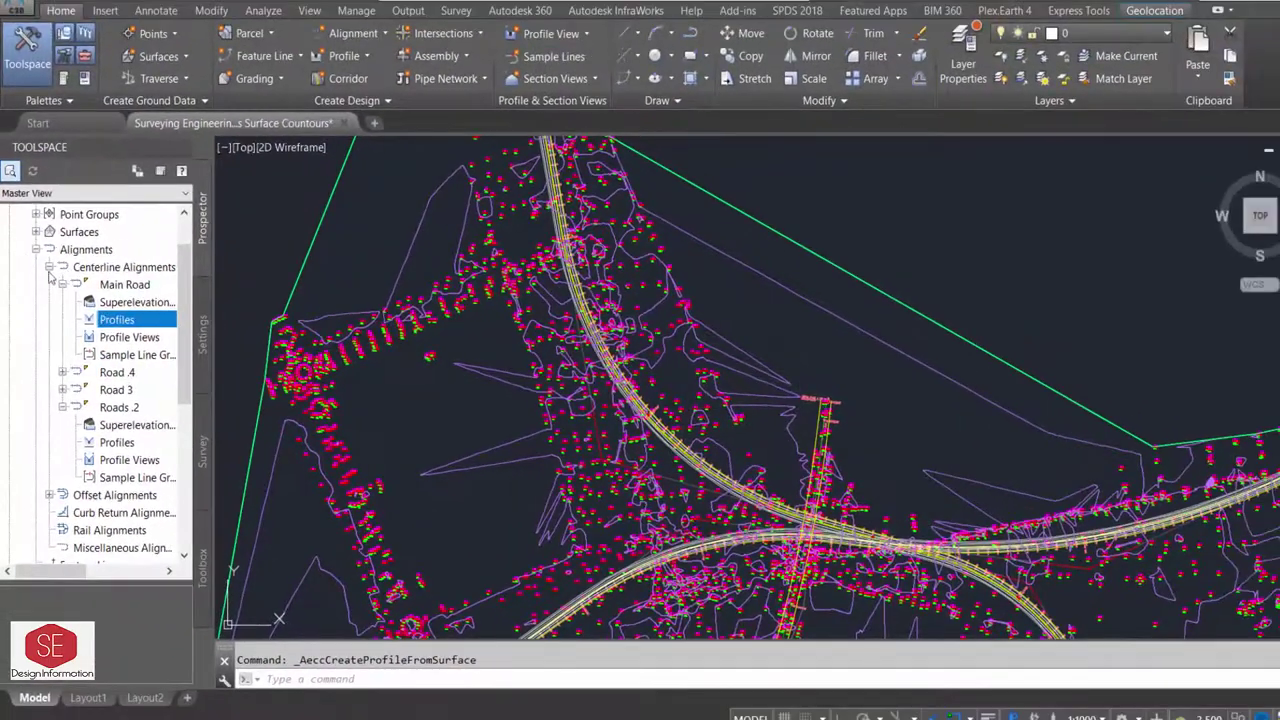
left_click(36, 250)
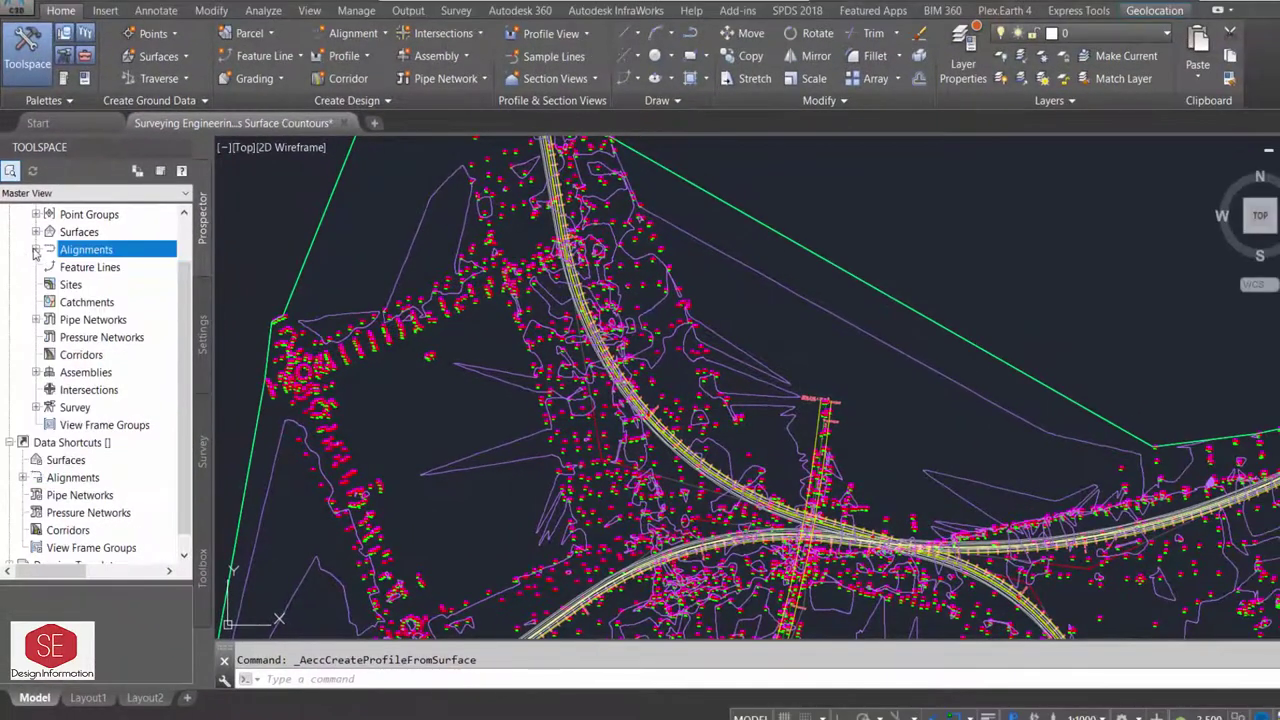
Pick the Survey Engineering surface, then select the surface and a road alignment in the drawing.
left_click(38, 232)
left_click(103, 250)
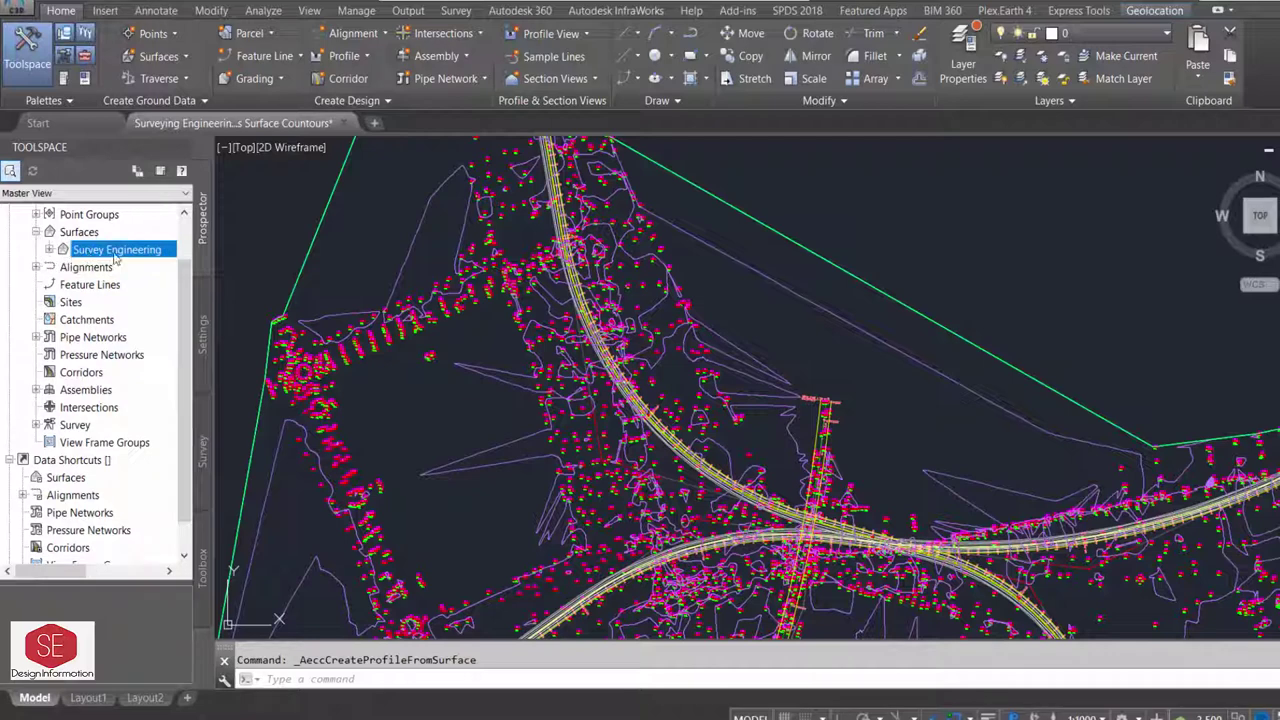
left_click(776, 390)
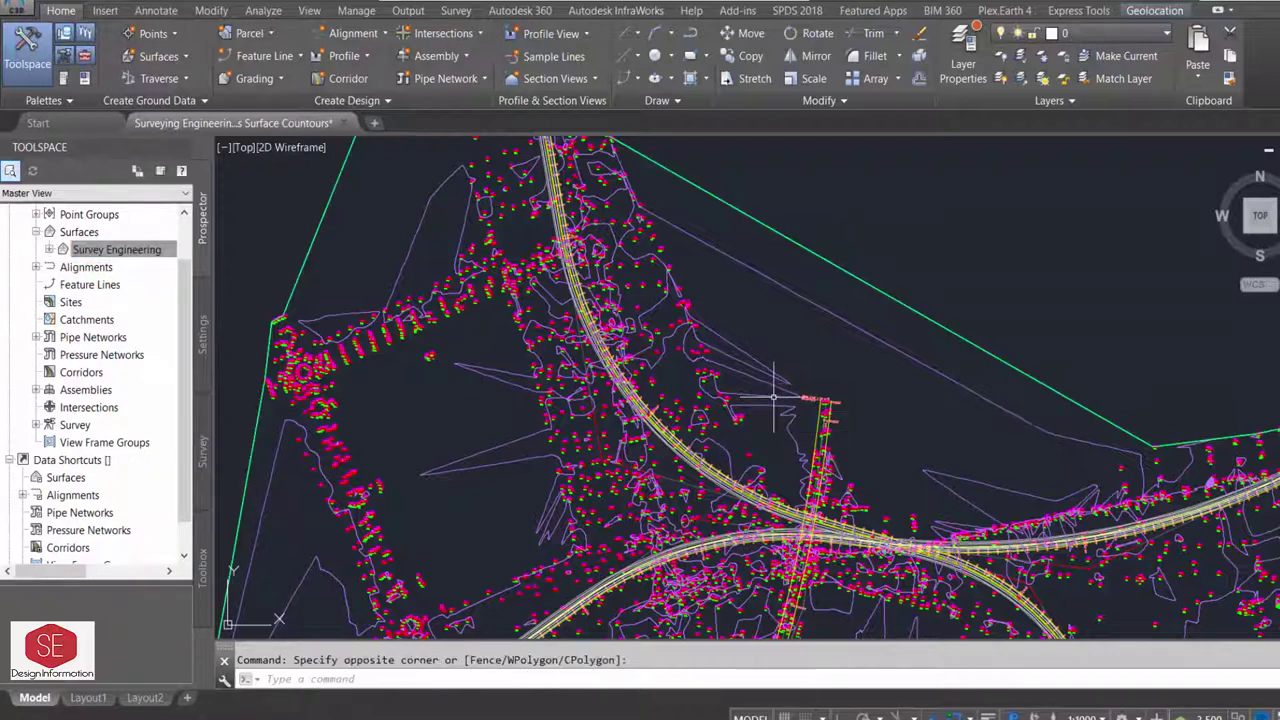
left_click(773, 384)
scroll(788, 379, "down", 5)
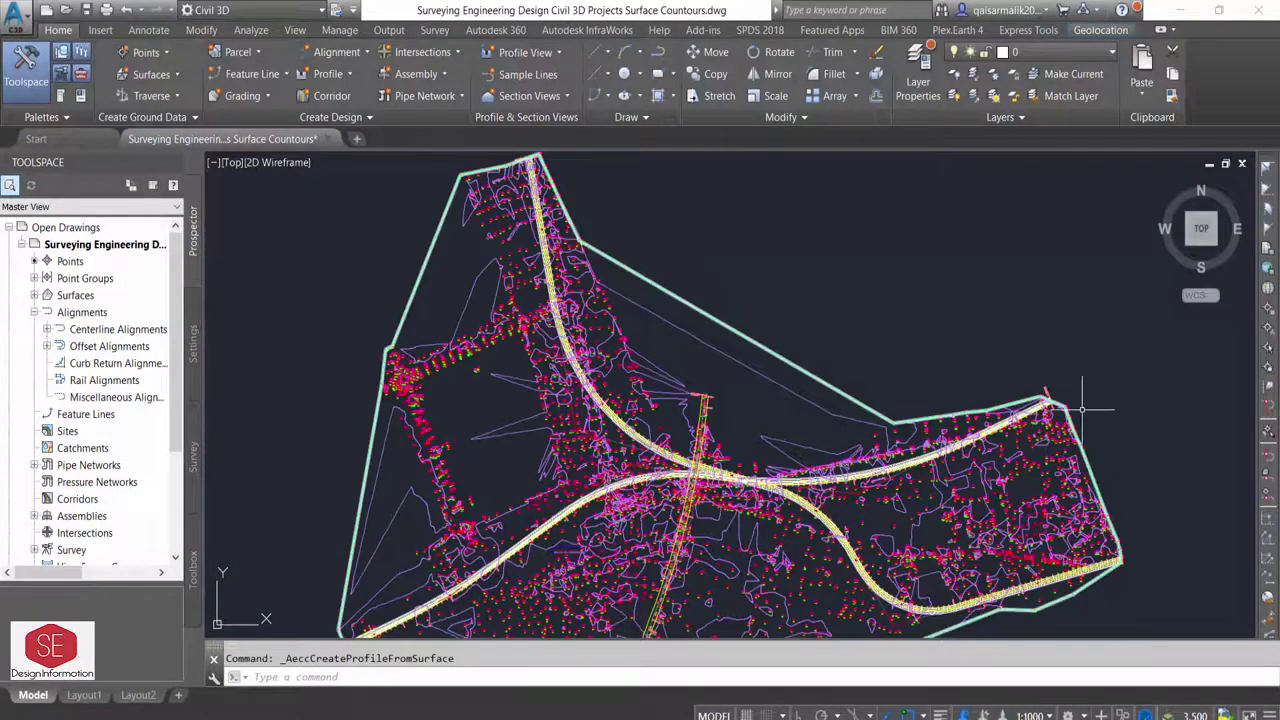
scroll(1080, 405, "up", 2)
scroll(390, 550, "down", 4)
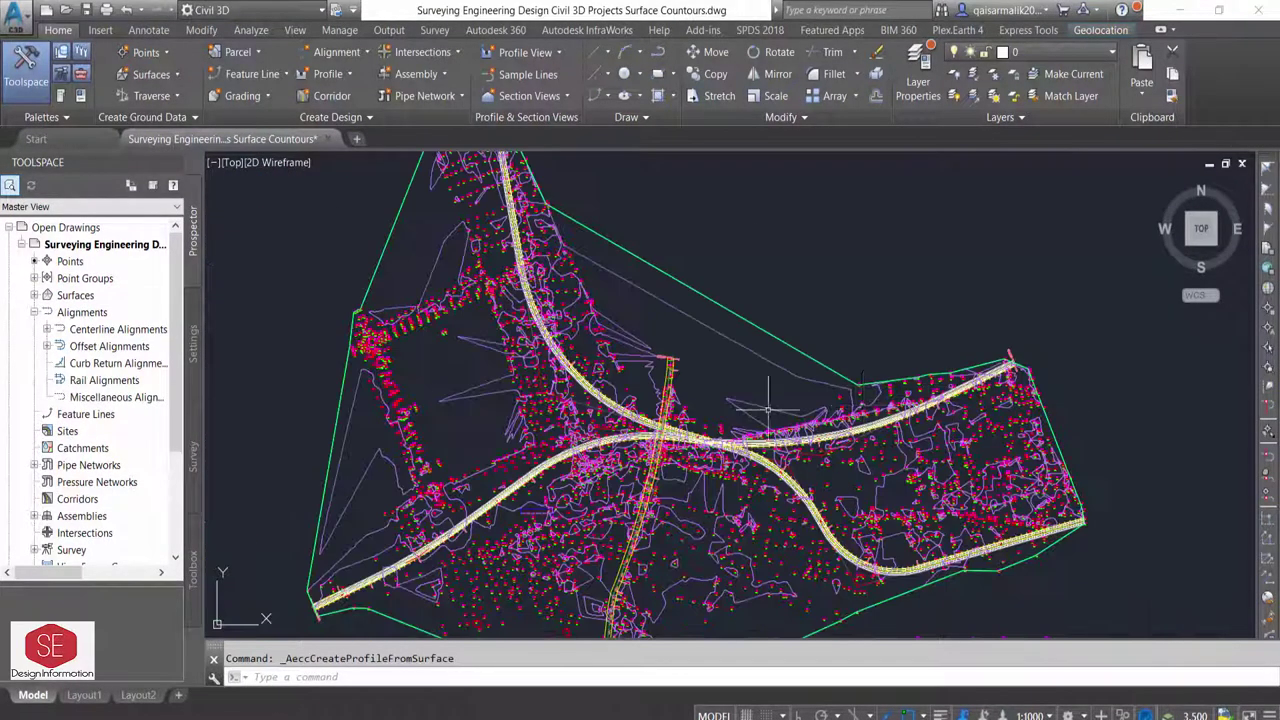
scroll(500, 500, "up", 2)
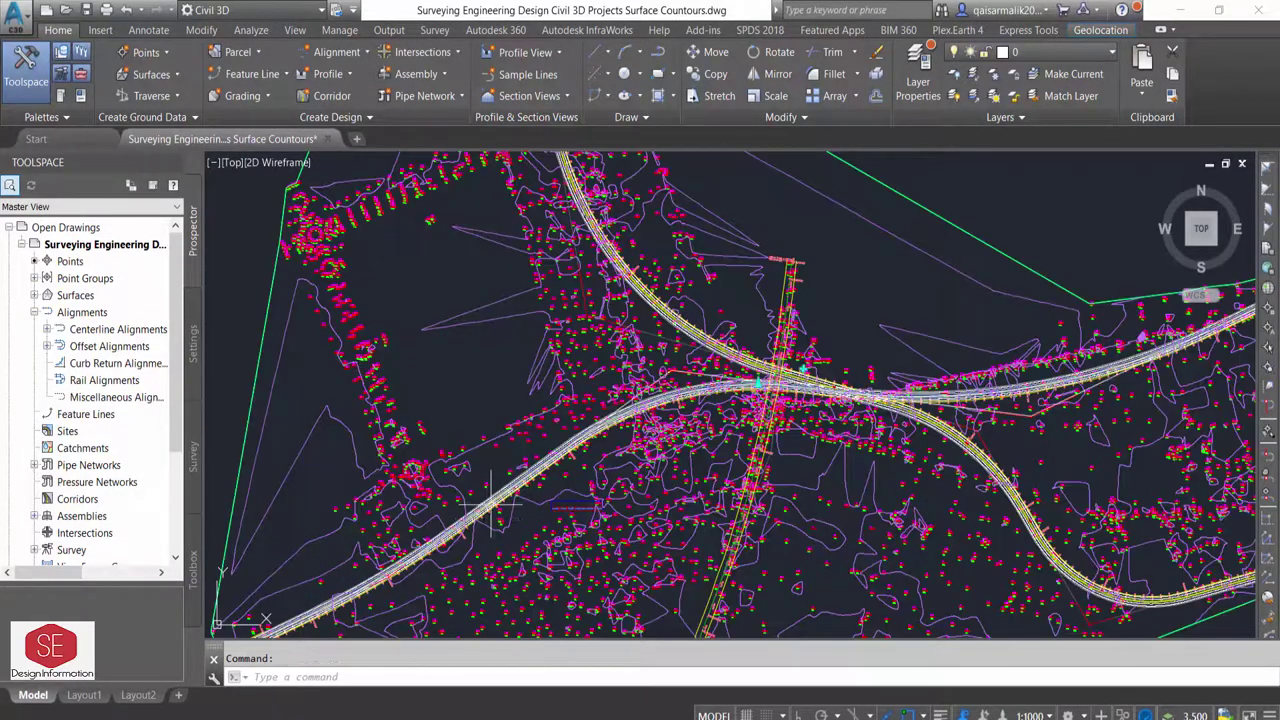
left_click(497, 501)
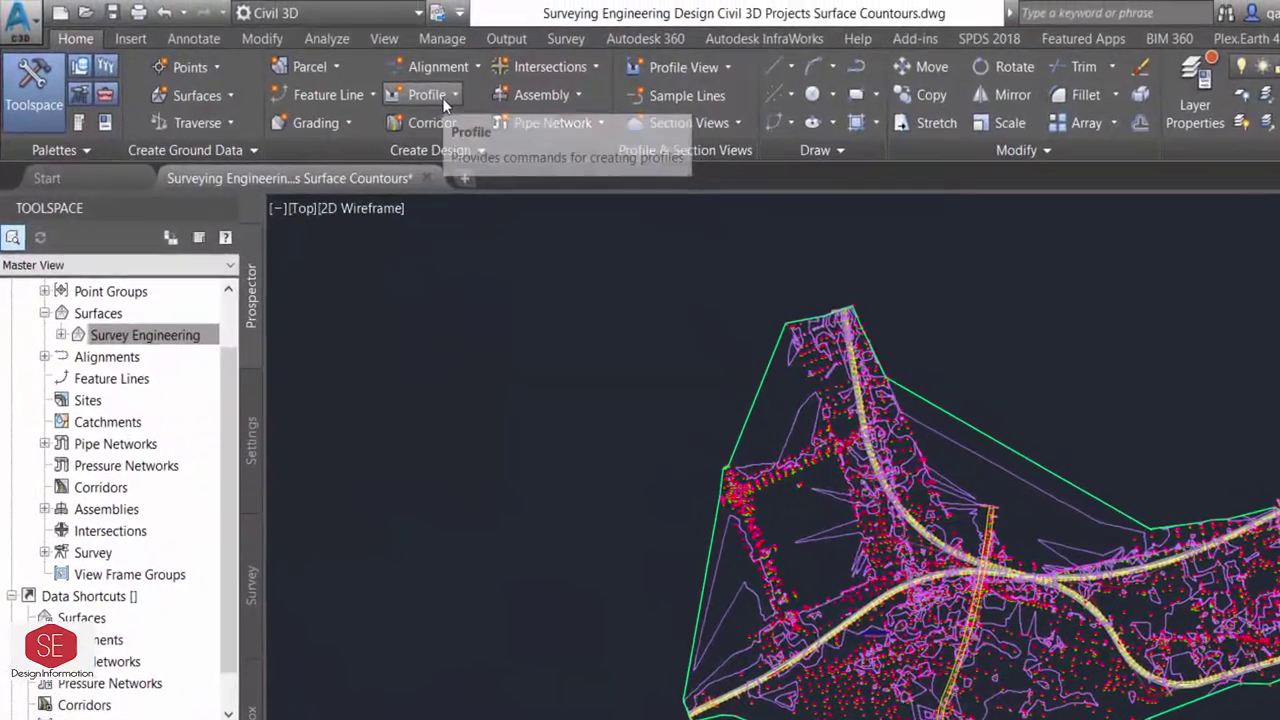
Start Create Profile from Surface and choose Main Road as the alignment.
left_click(447, 100)
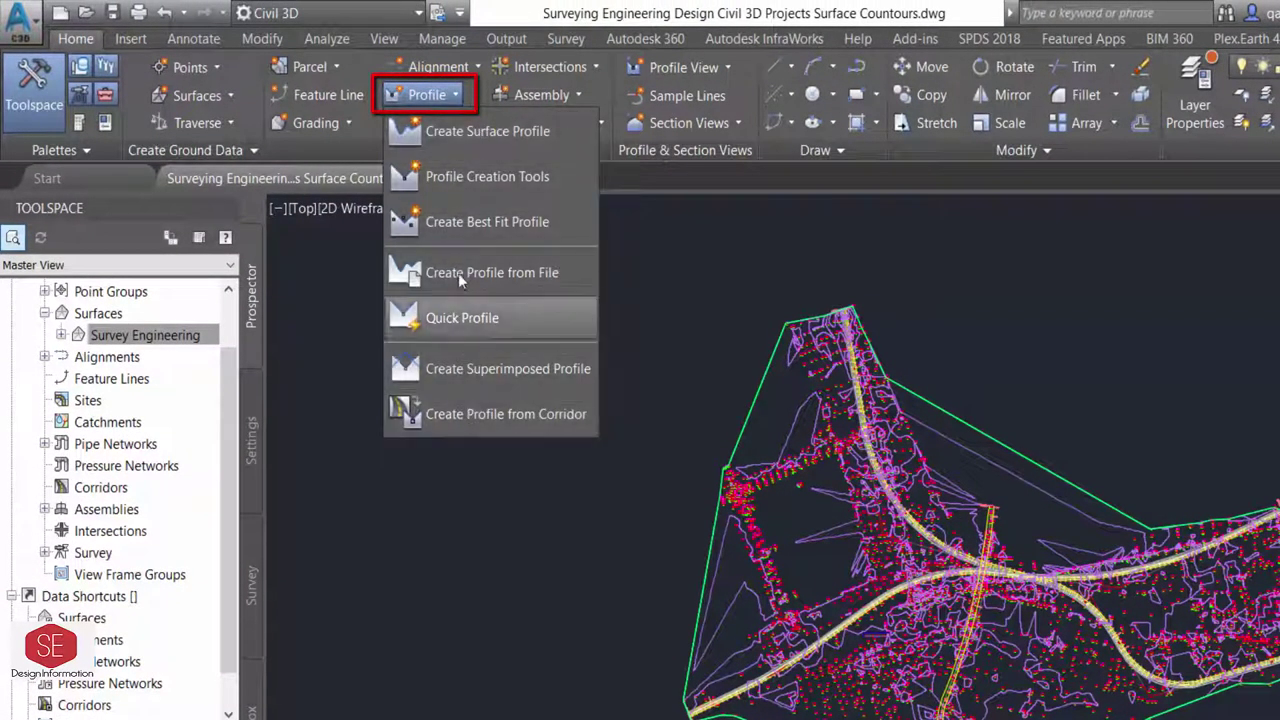
left_click(504, 142)
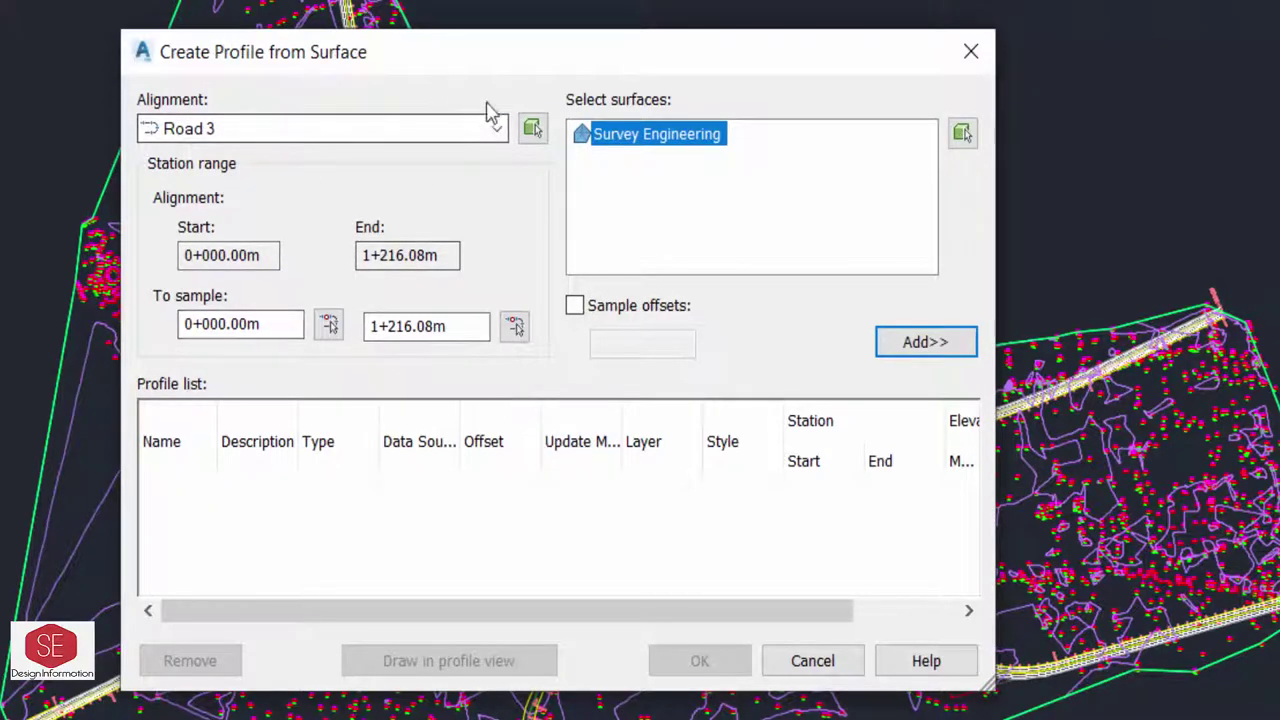
left_click(495, 126)
key("End")
key("Home")
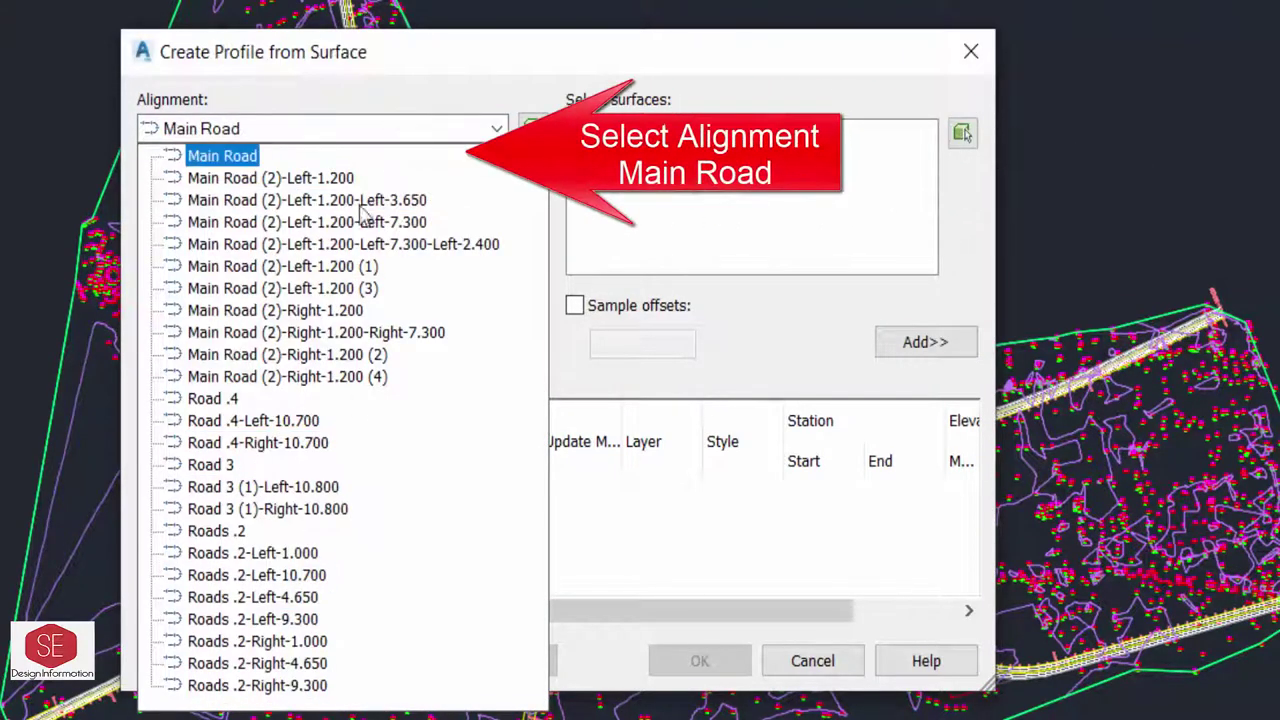
left_click(250, 160)
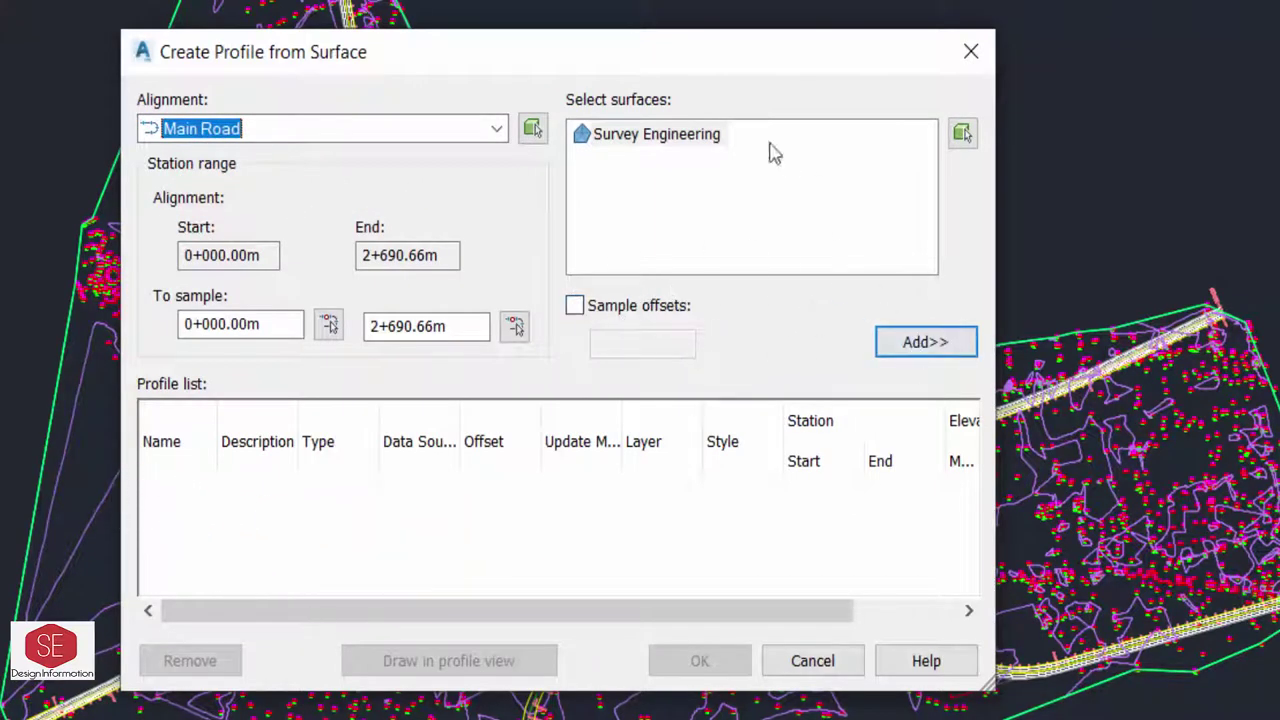
Add the Survey Engineering surface profile and choose Draw in profile view.
left_click(895, 343)
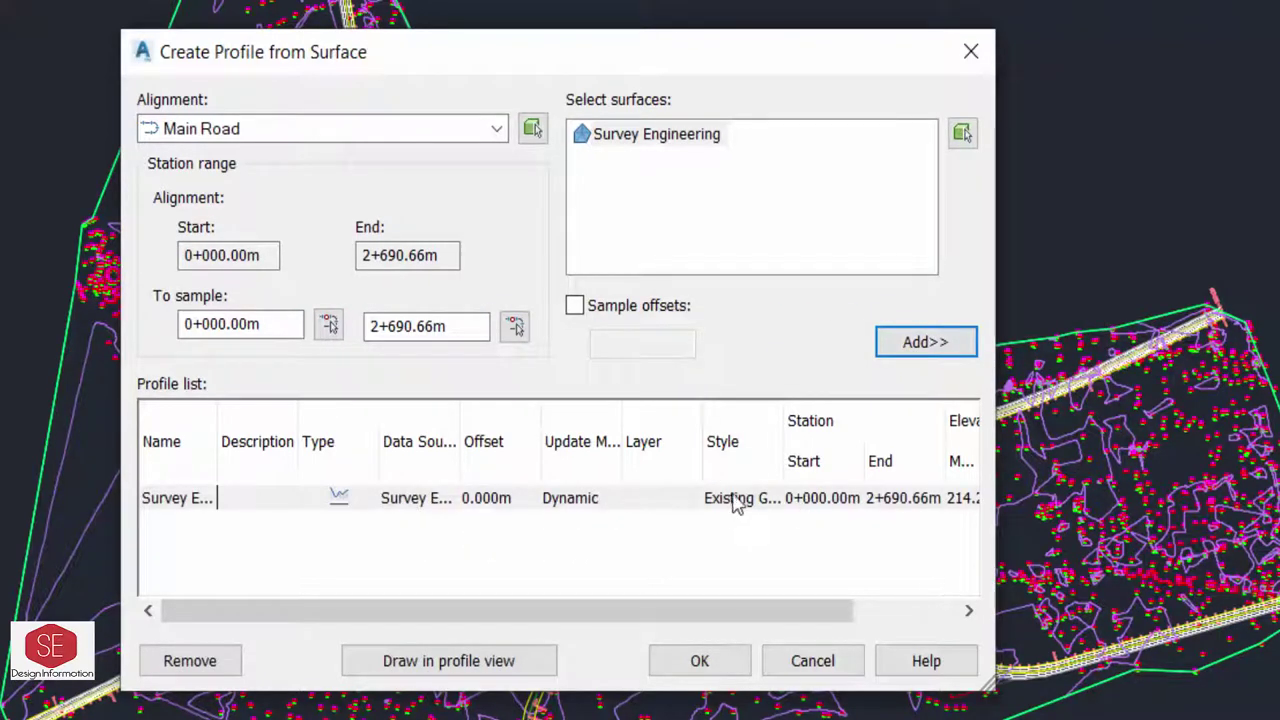
left_click_drag(600, 612, 771, 614)
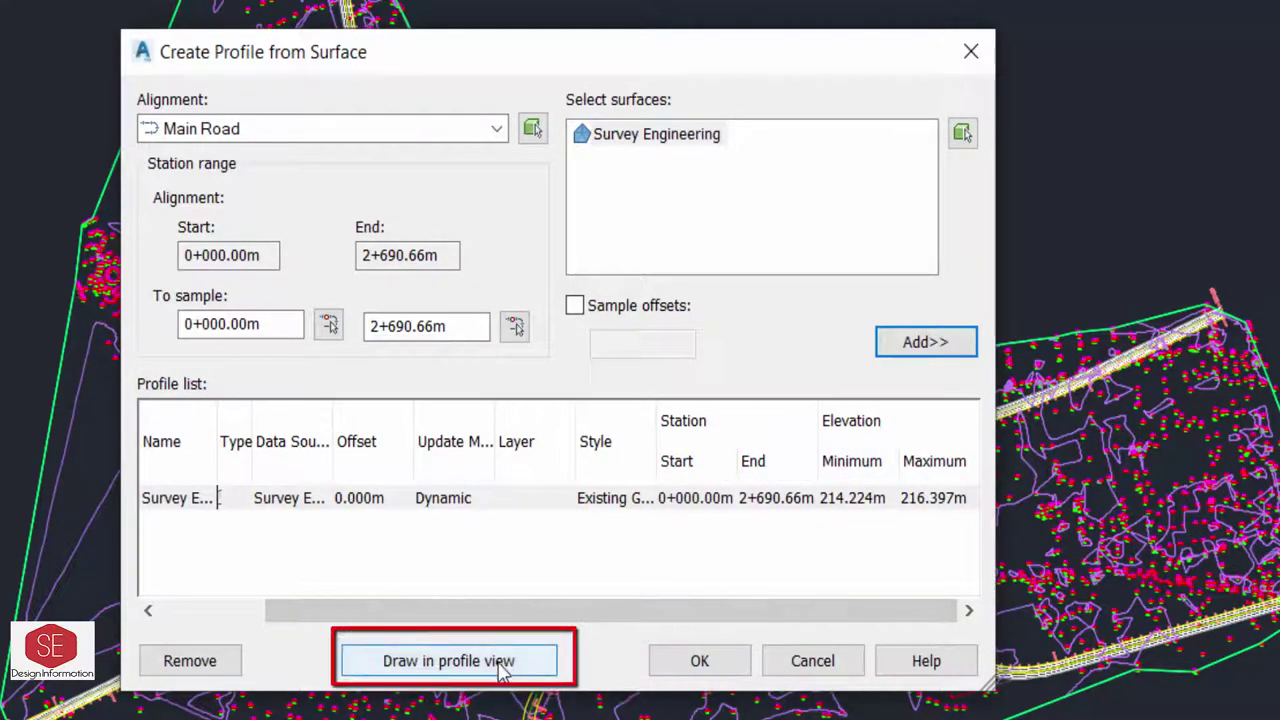
left_click(499, 664)
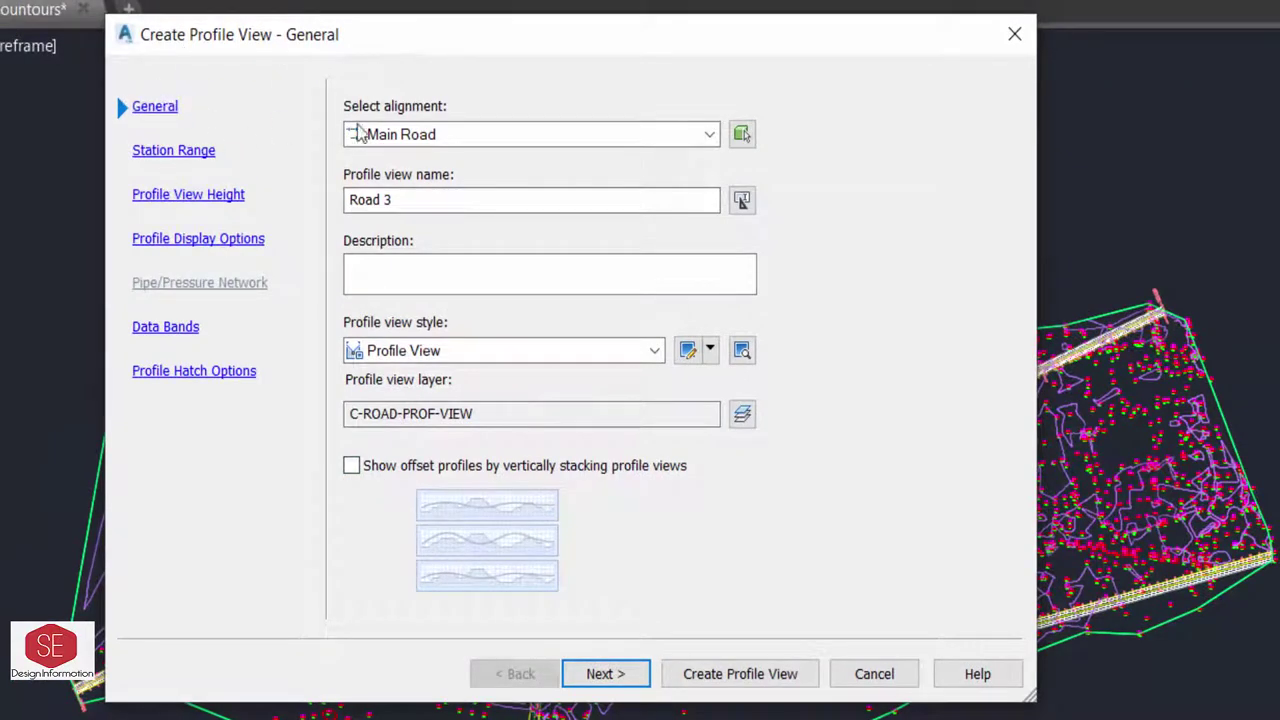
Keep the Profile View style and C-ROAD-PROF-VIEW layer for the new profile view.
double_click(408, 199)
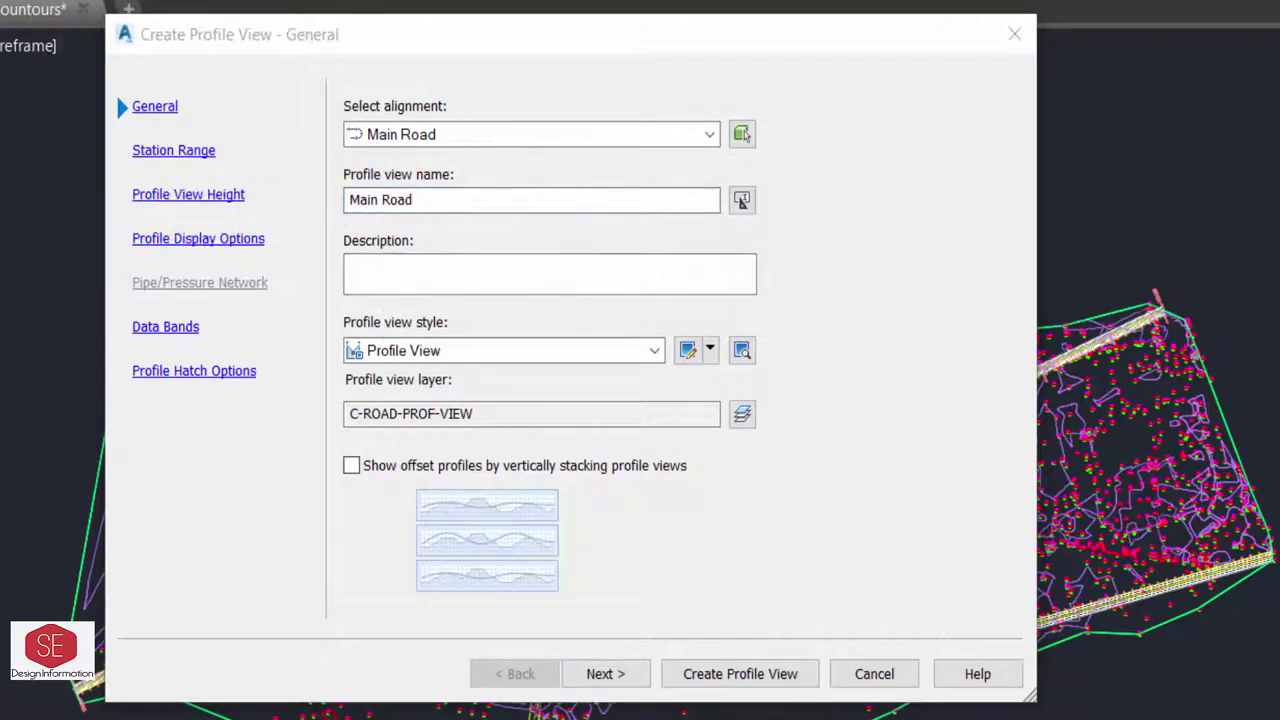
left_click(453, 352)
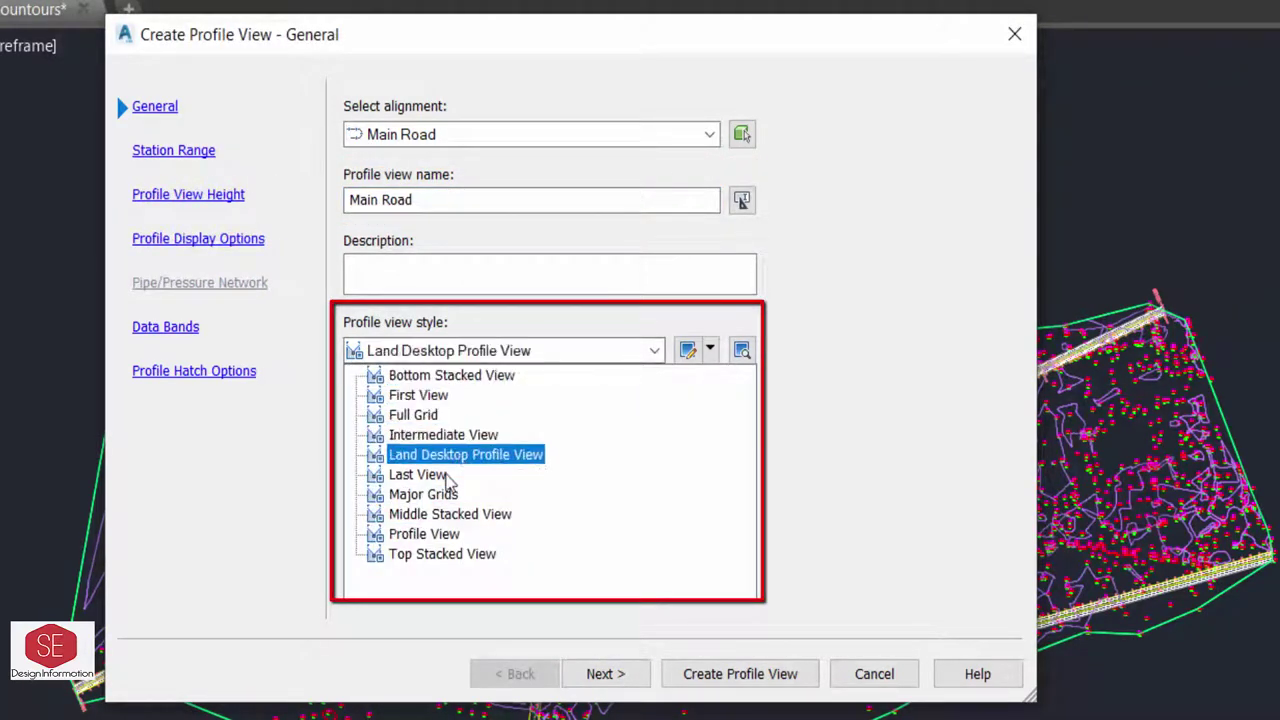
left_click(428, 535)
left_click(742, 414)
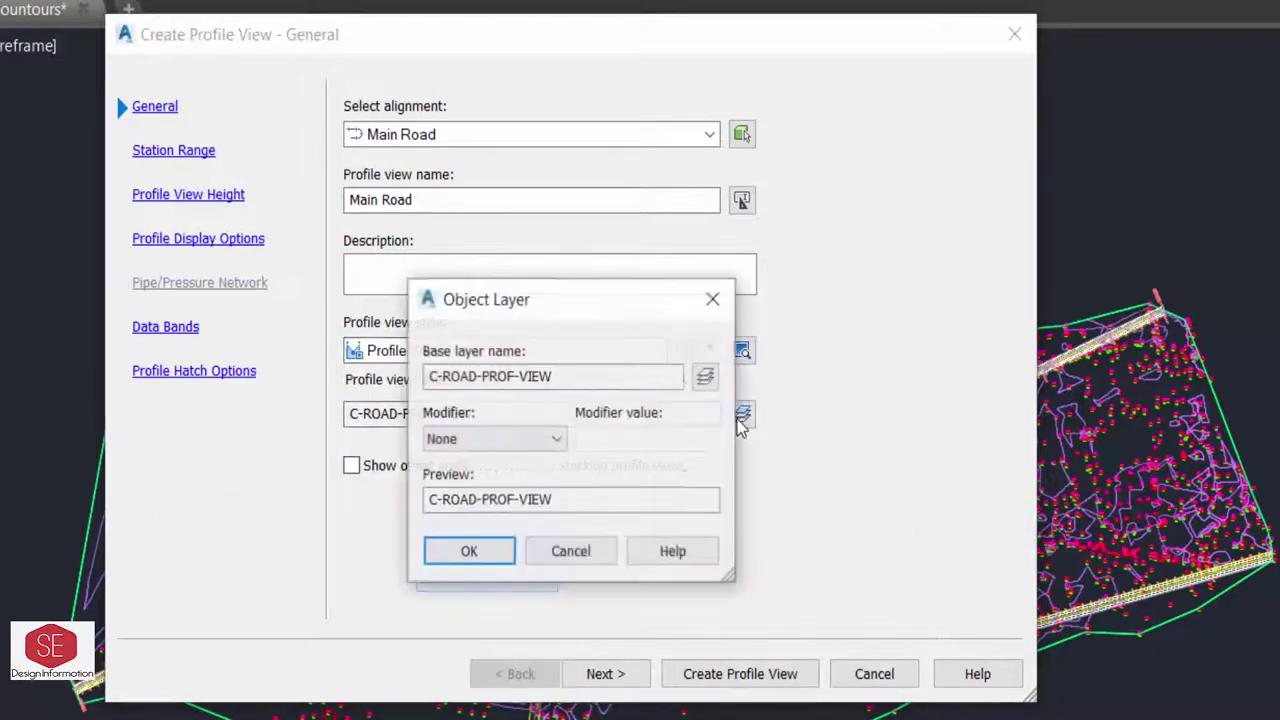
left_click(705, 376)
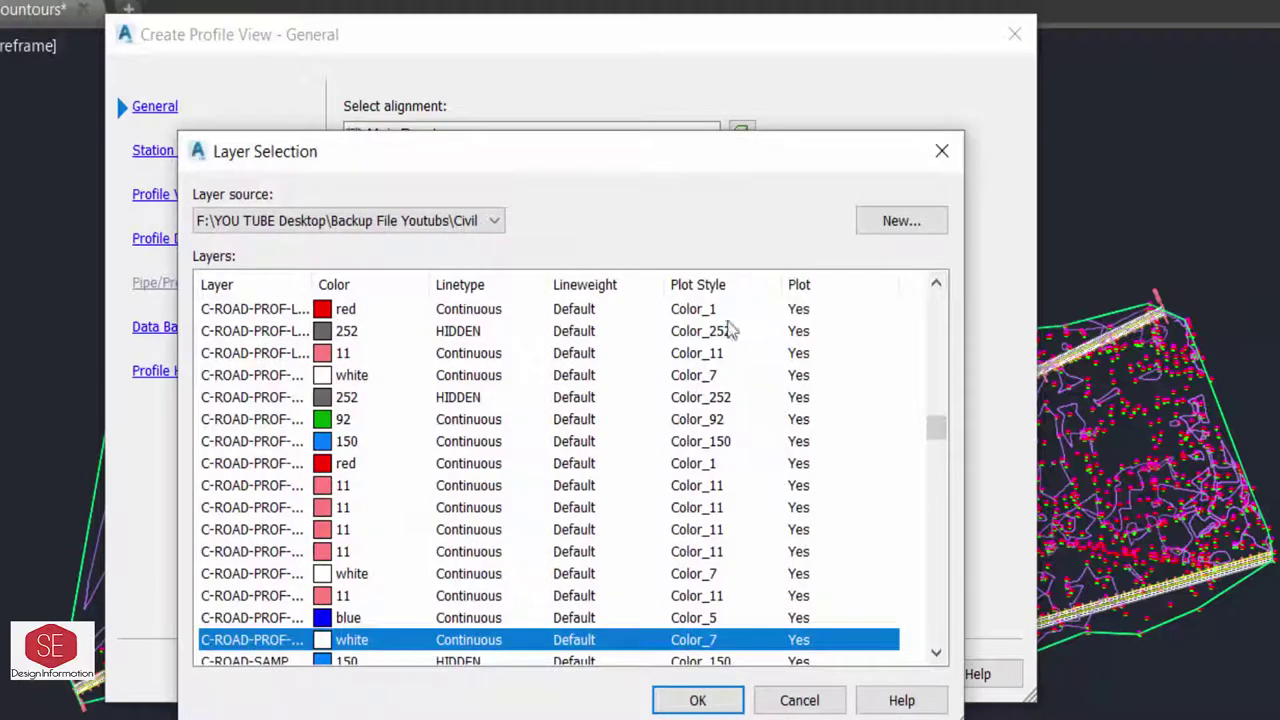
left_click(698, 702)
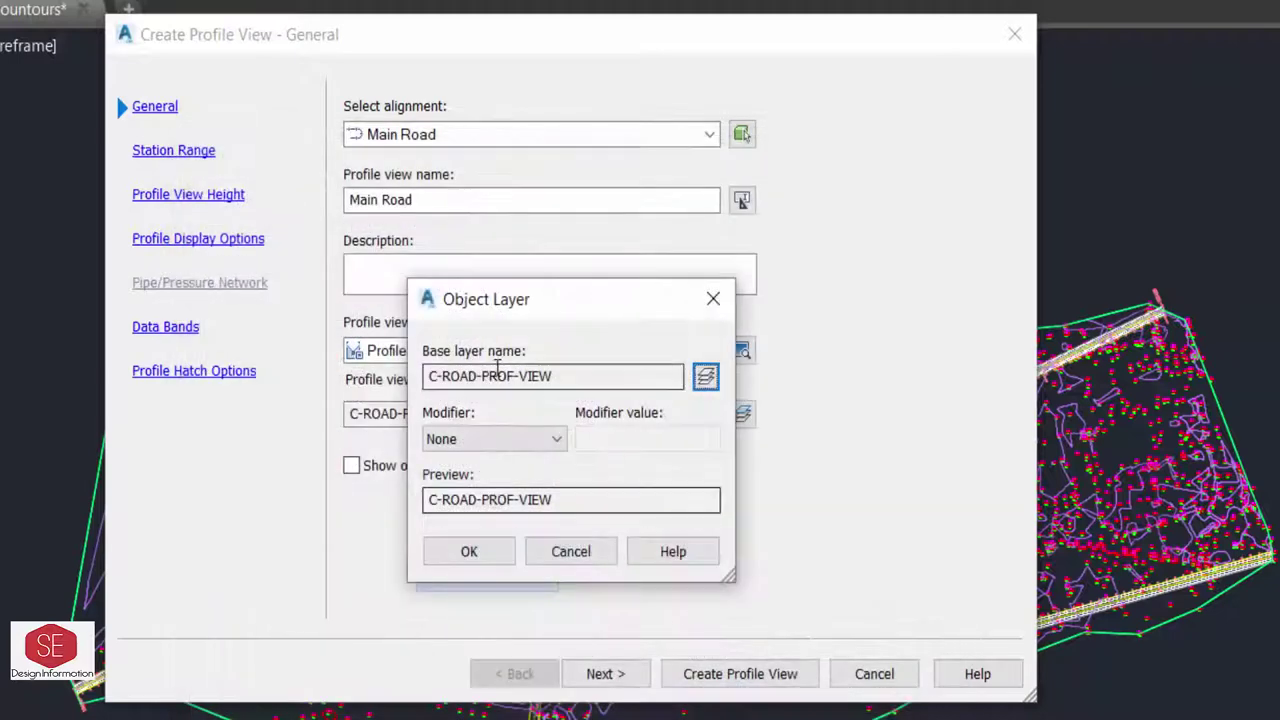
left_click(478, 556)
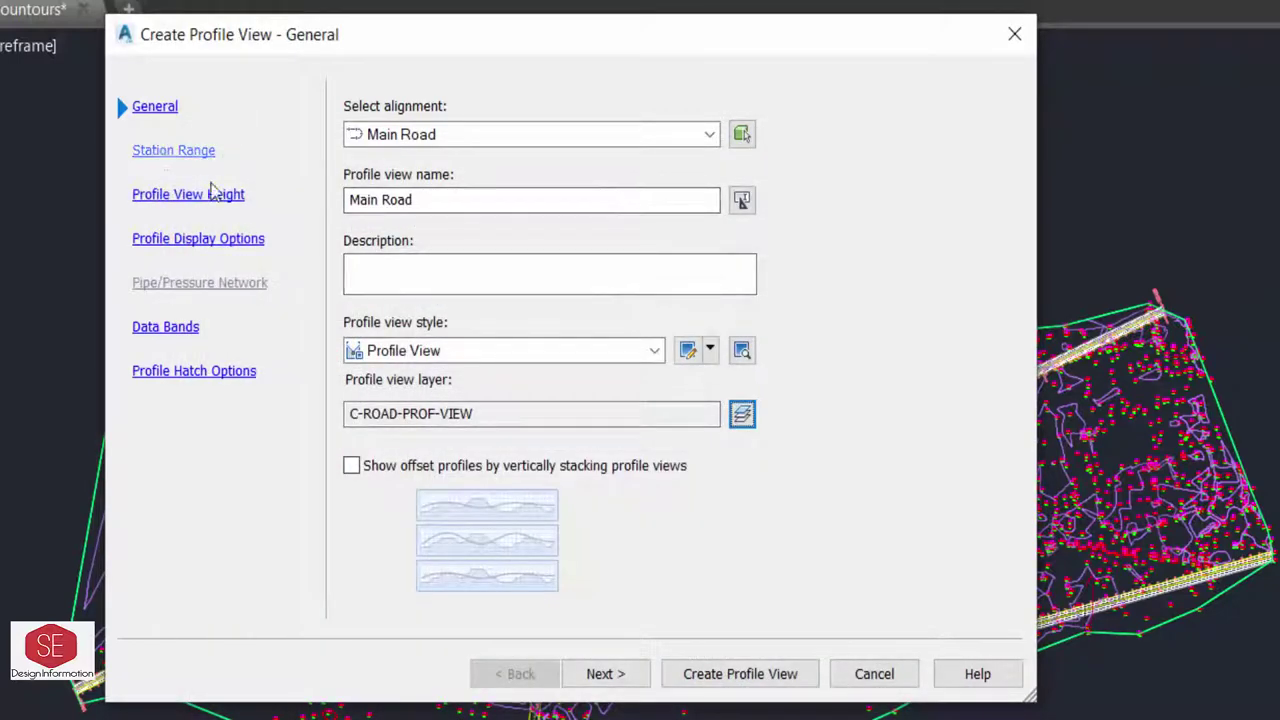
Try a user-specified start station of 1+000.00m, then revert to the automatic station range.
left_click(620, 676)
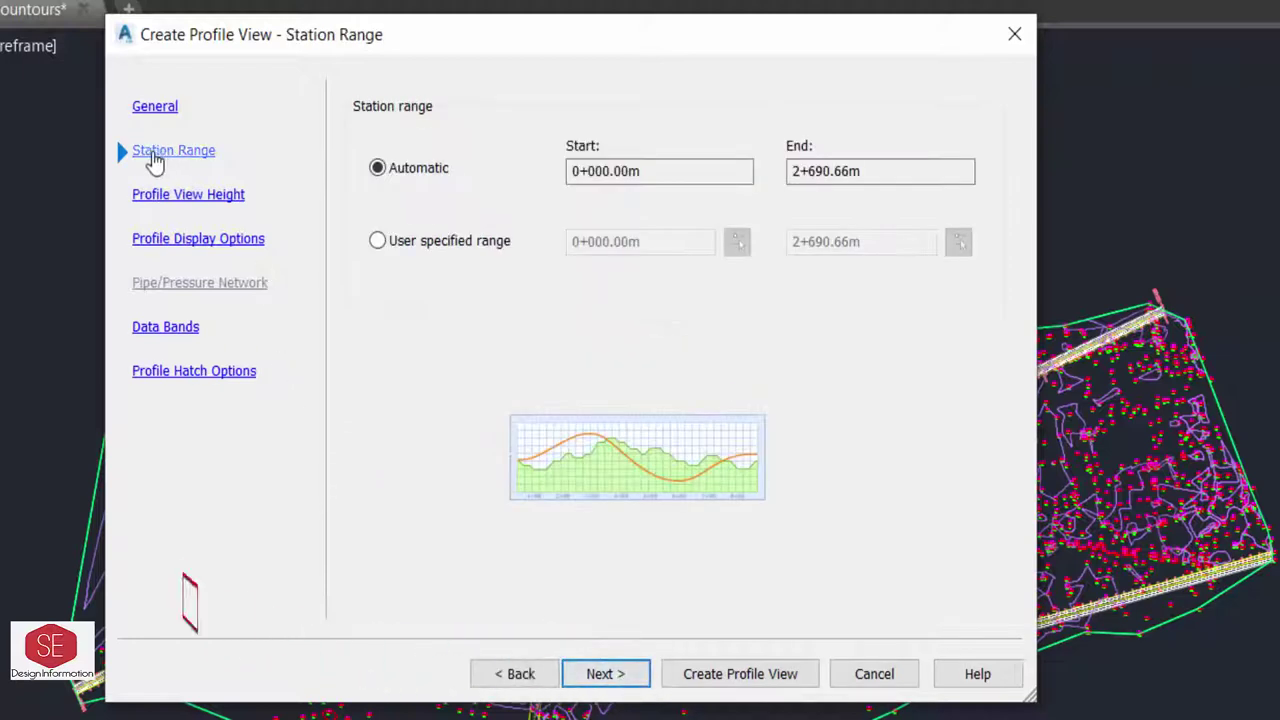
left_click(432, 249)
left_click_drag(644, 238, 318, 256)
type("1000")
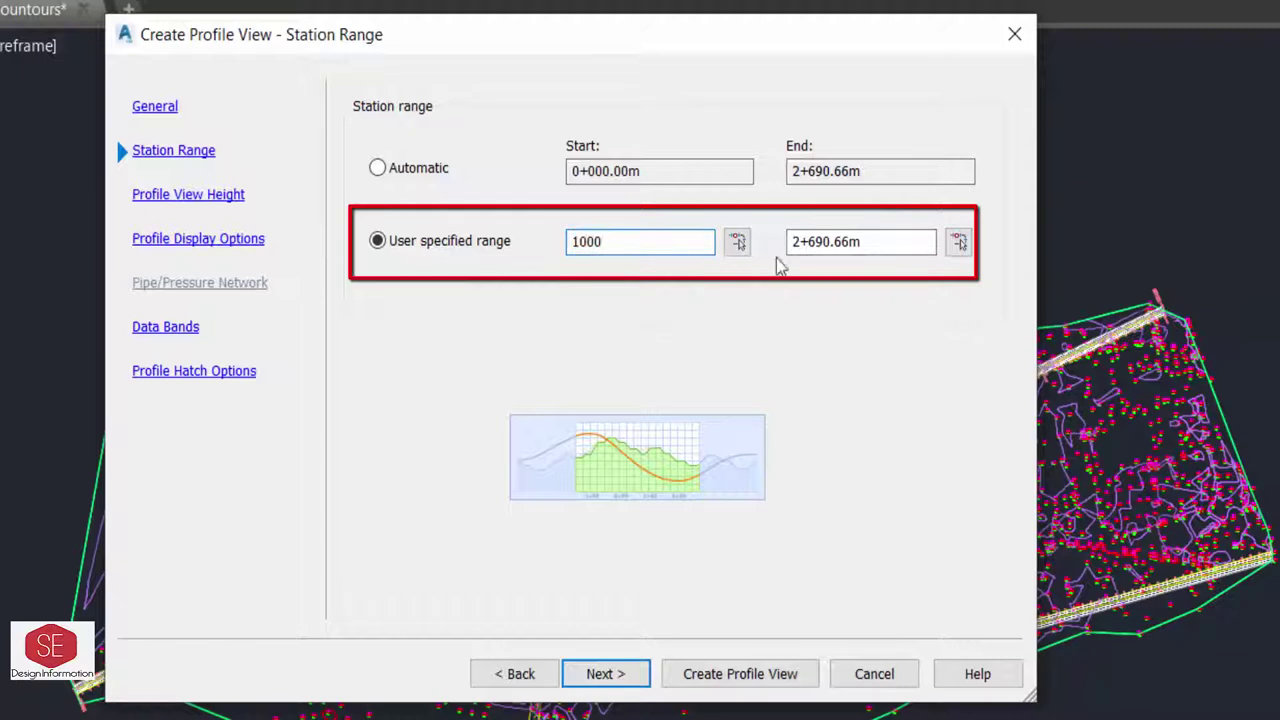
key("Tab")
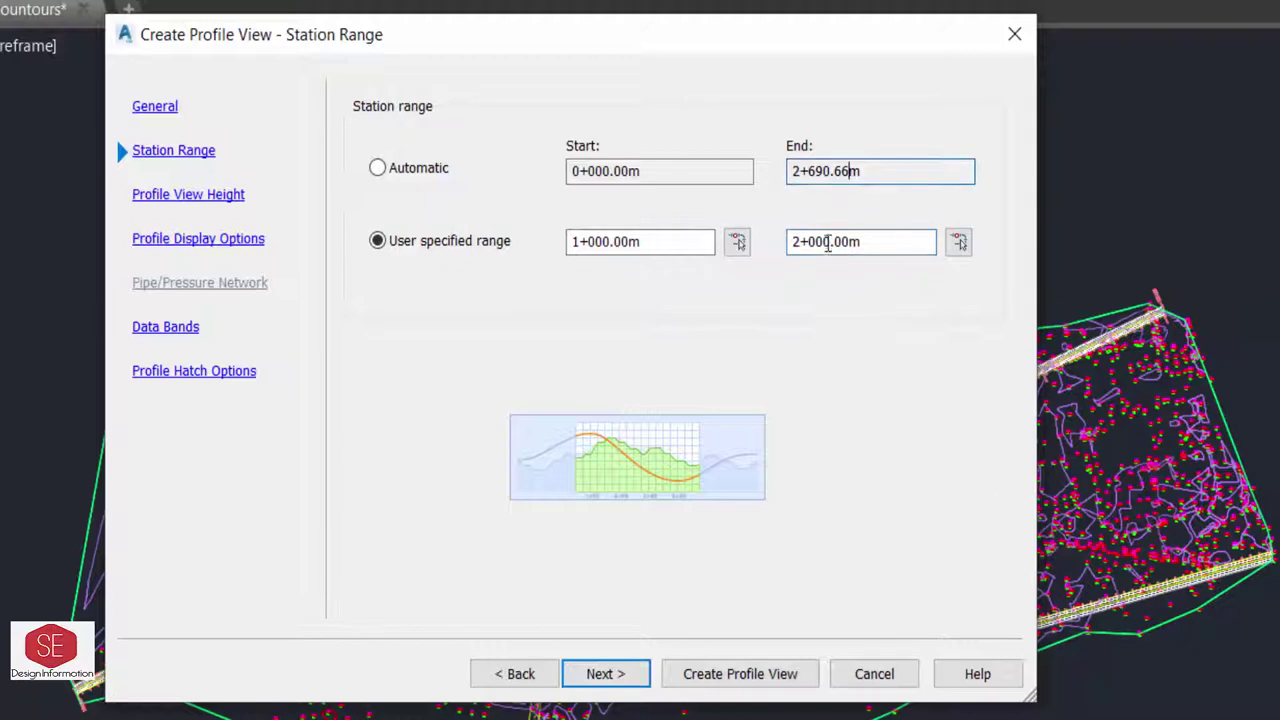
left_click(433, 175)
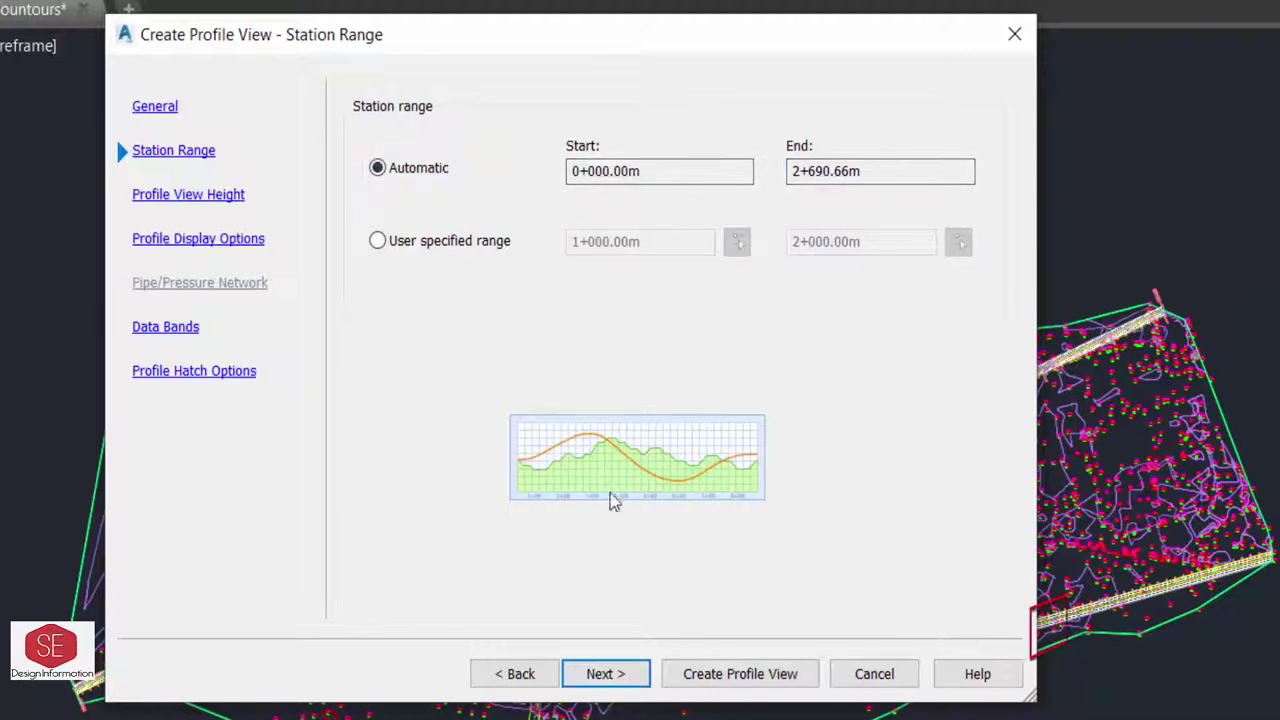
left_click(605, 673)
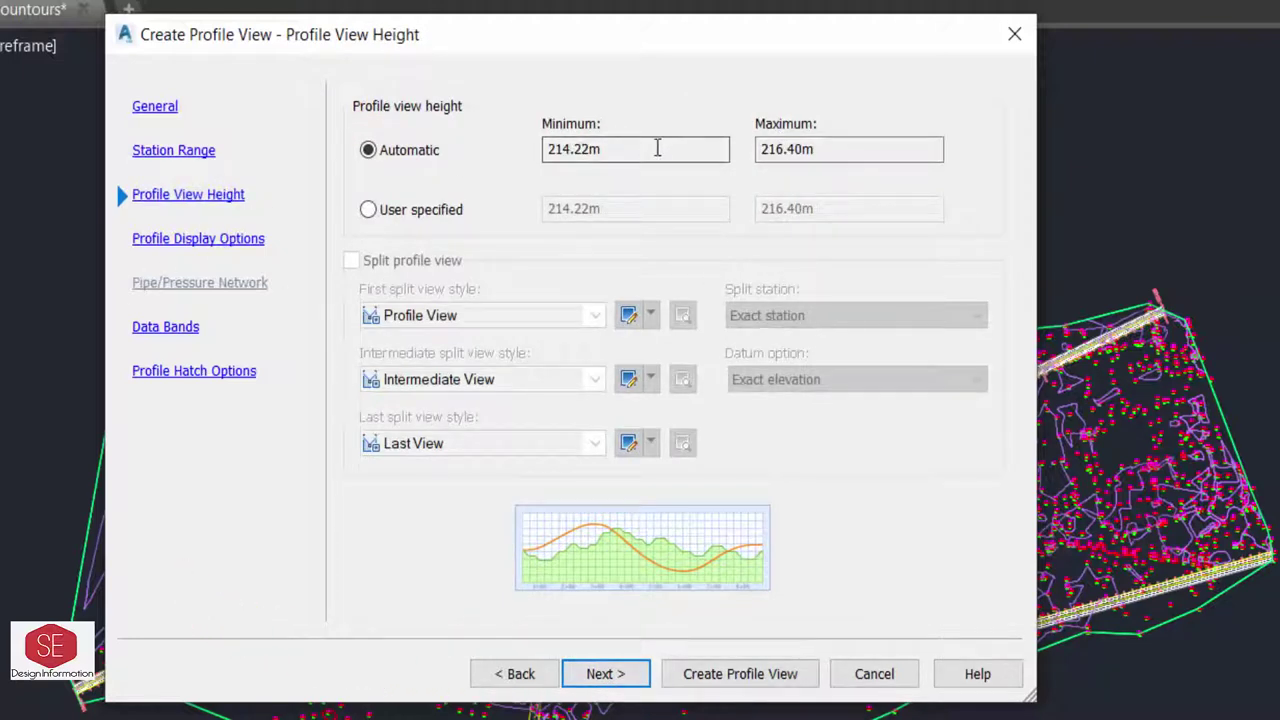
Keep the profile view height automatic and accept the default display options.
left_click(434, 219)
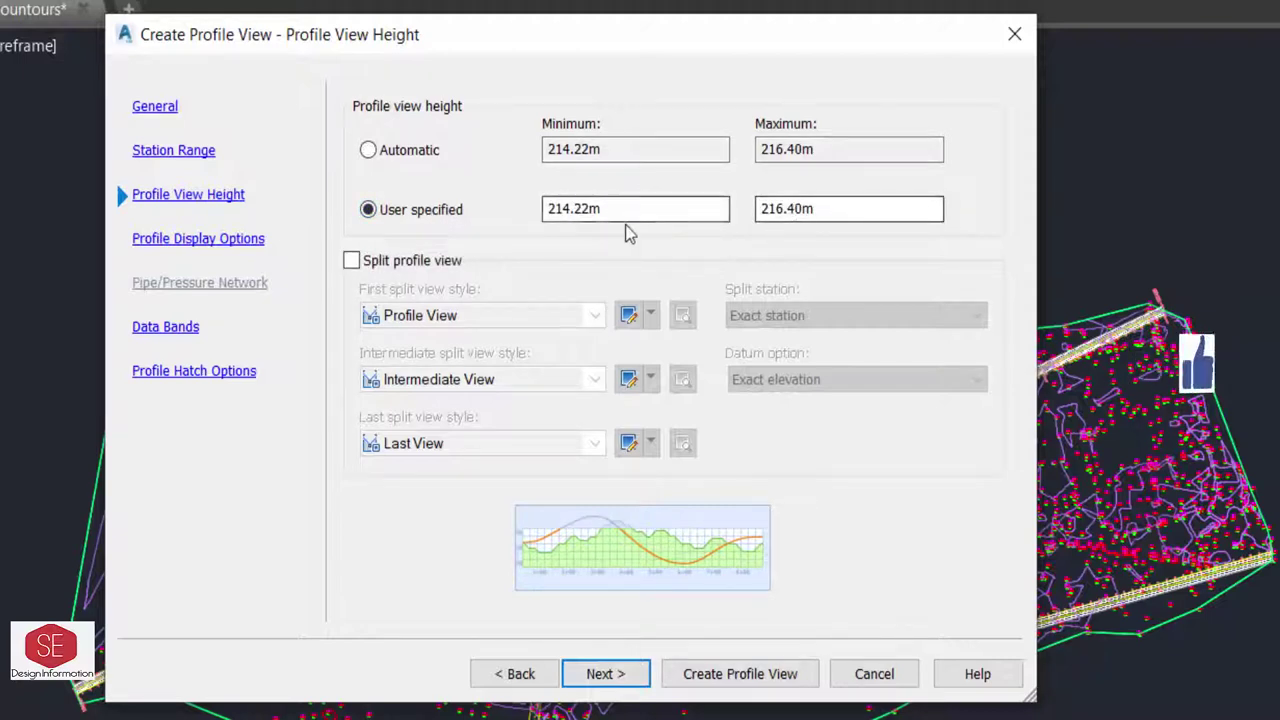
left_click(405, 155)
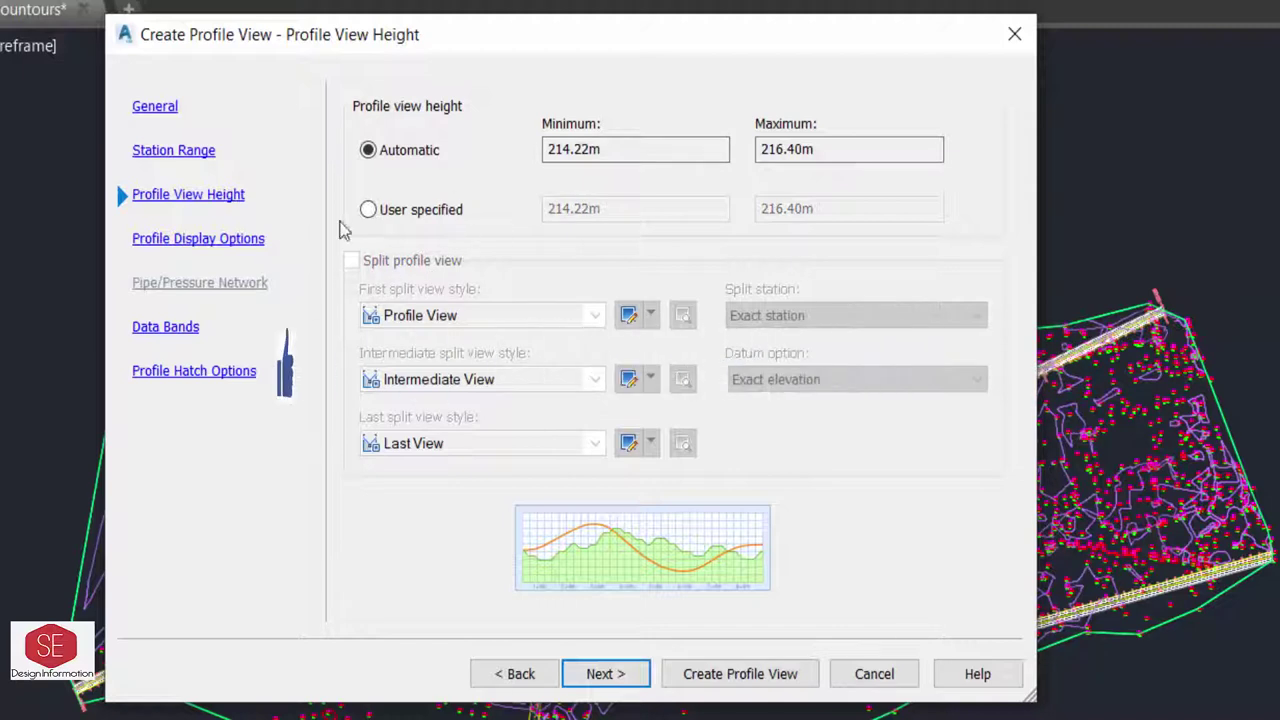
left_click(605, 674)
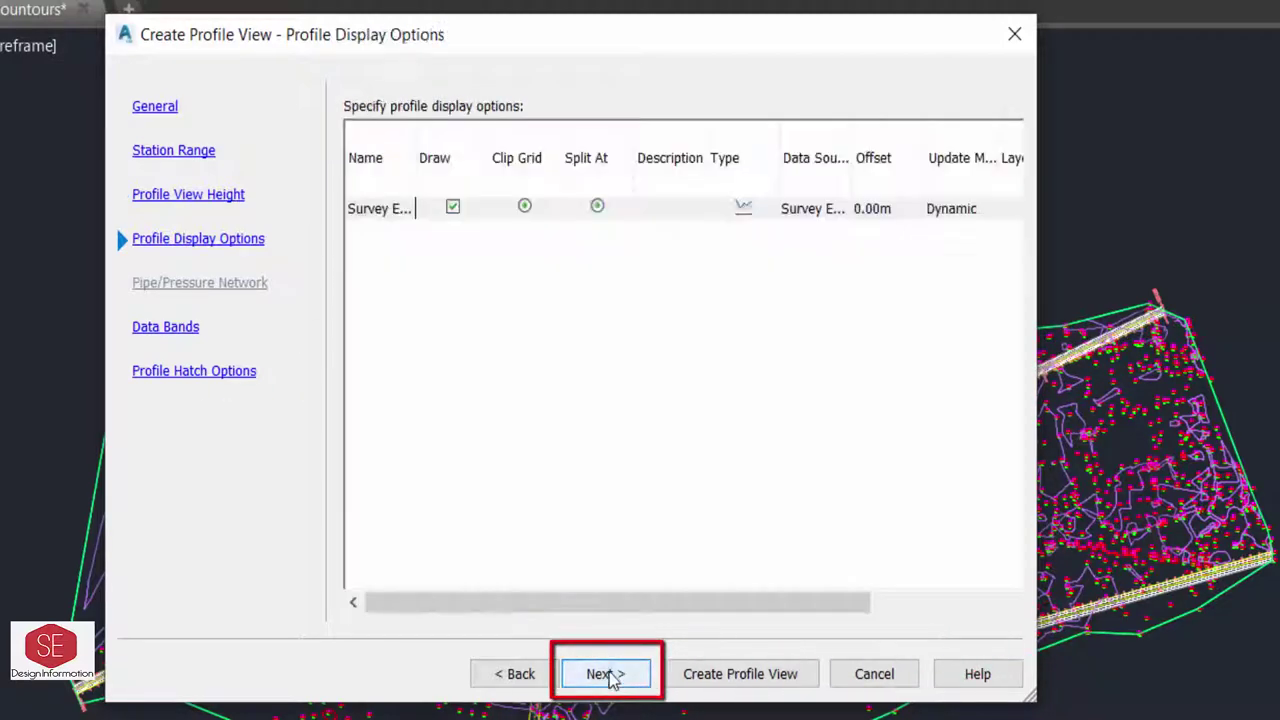
left_click(743, 210)
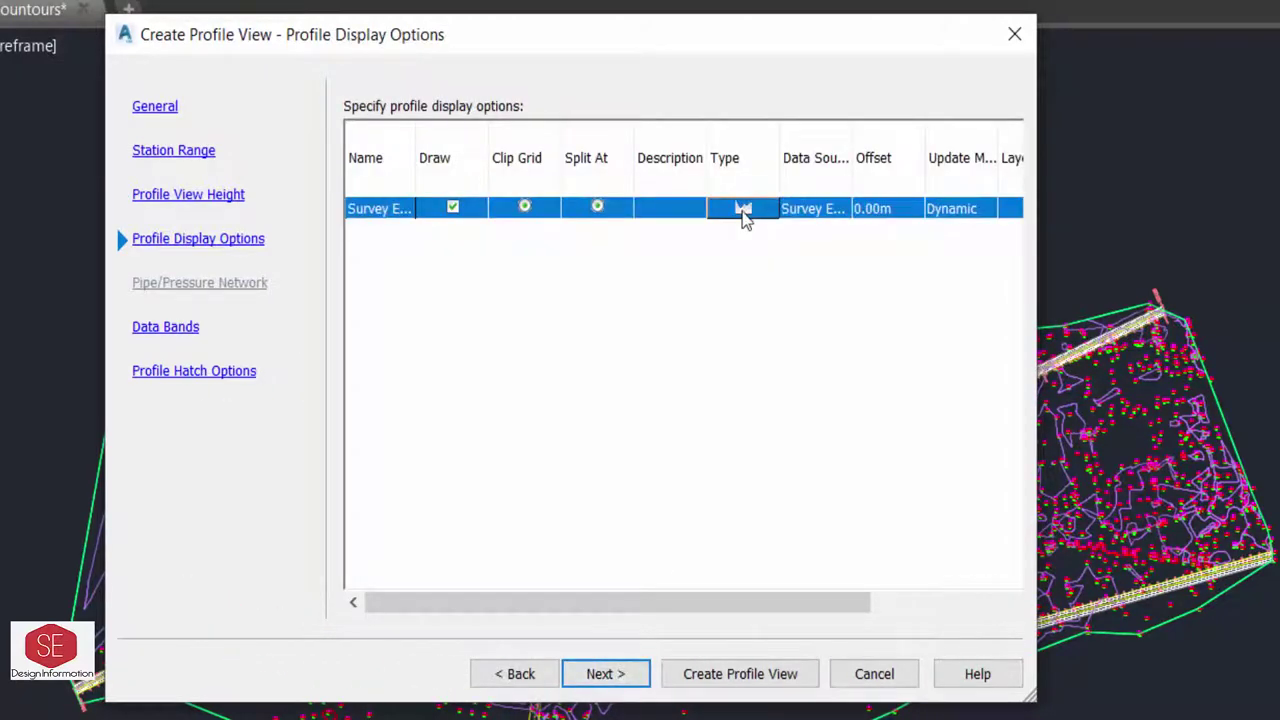
left_click_drag(526, 600, 660, 600)
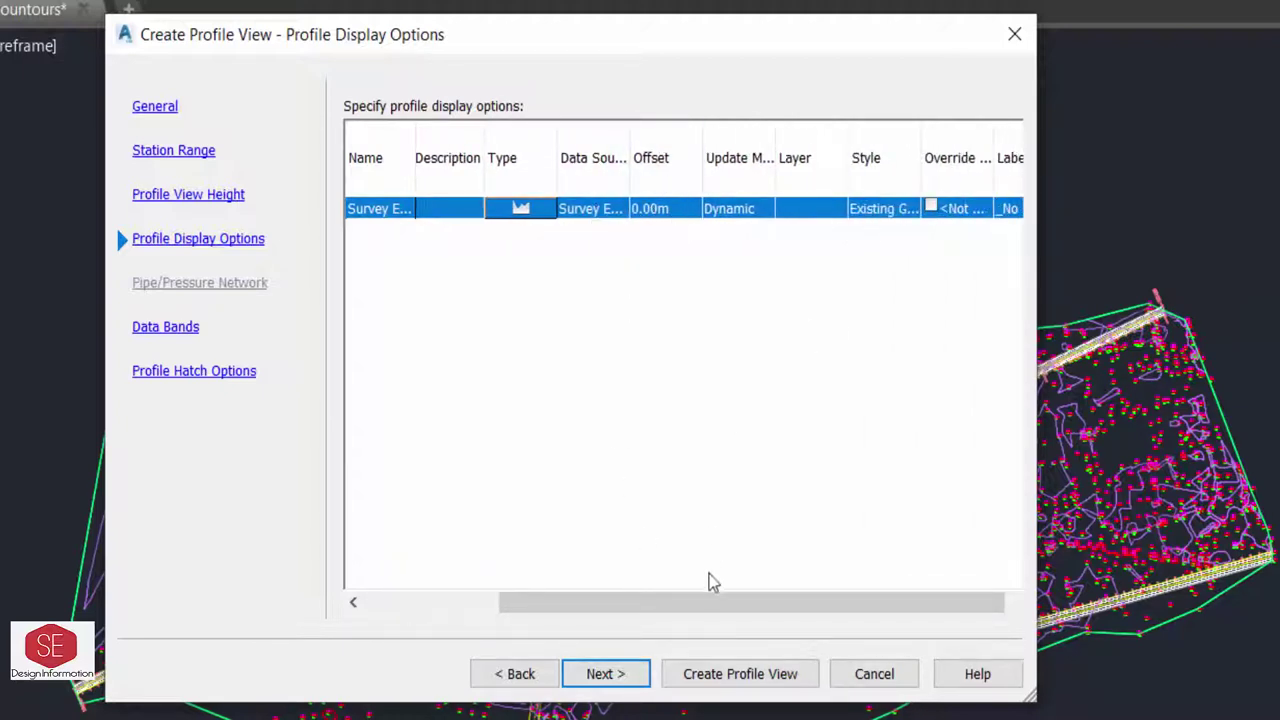
left_click_drag(735, 602, 920, 606)
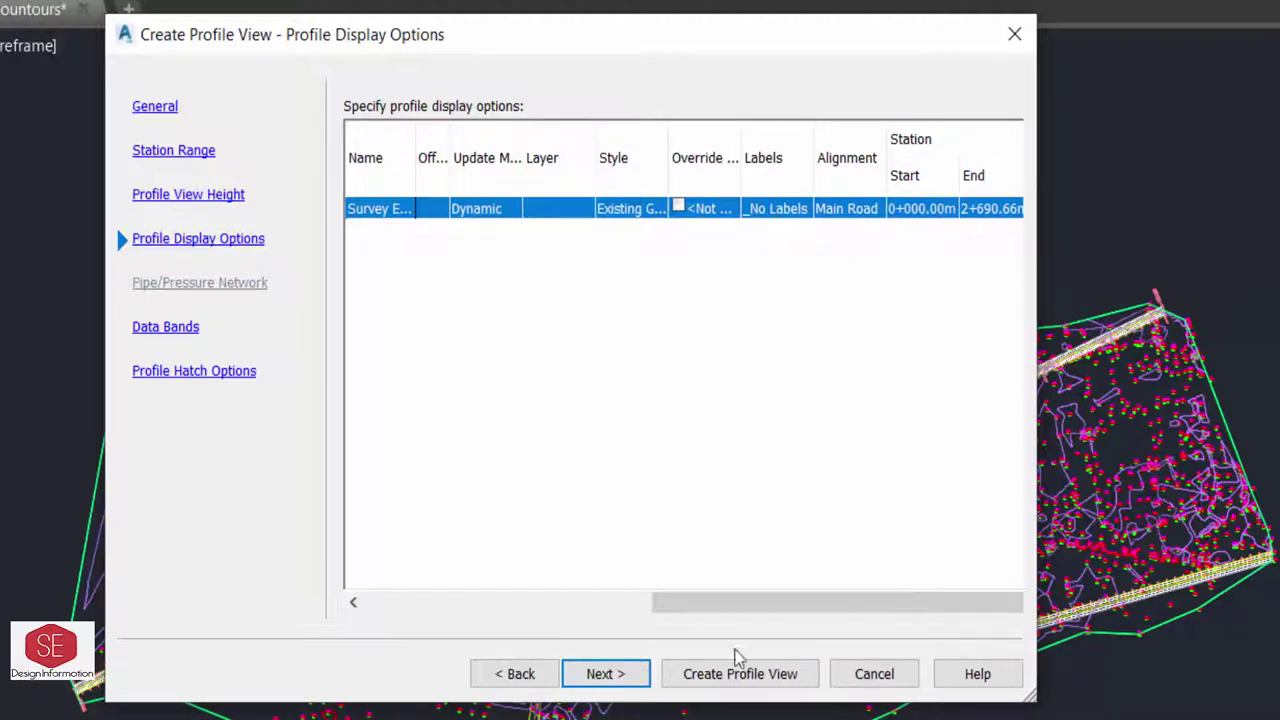
Place the EG-FG Elevations and Stations band set at the bottom and create the profile view.
left_click(615, 676)
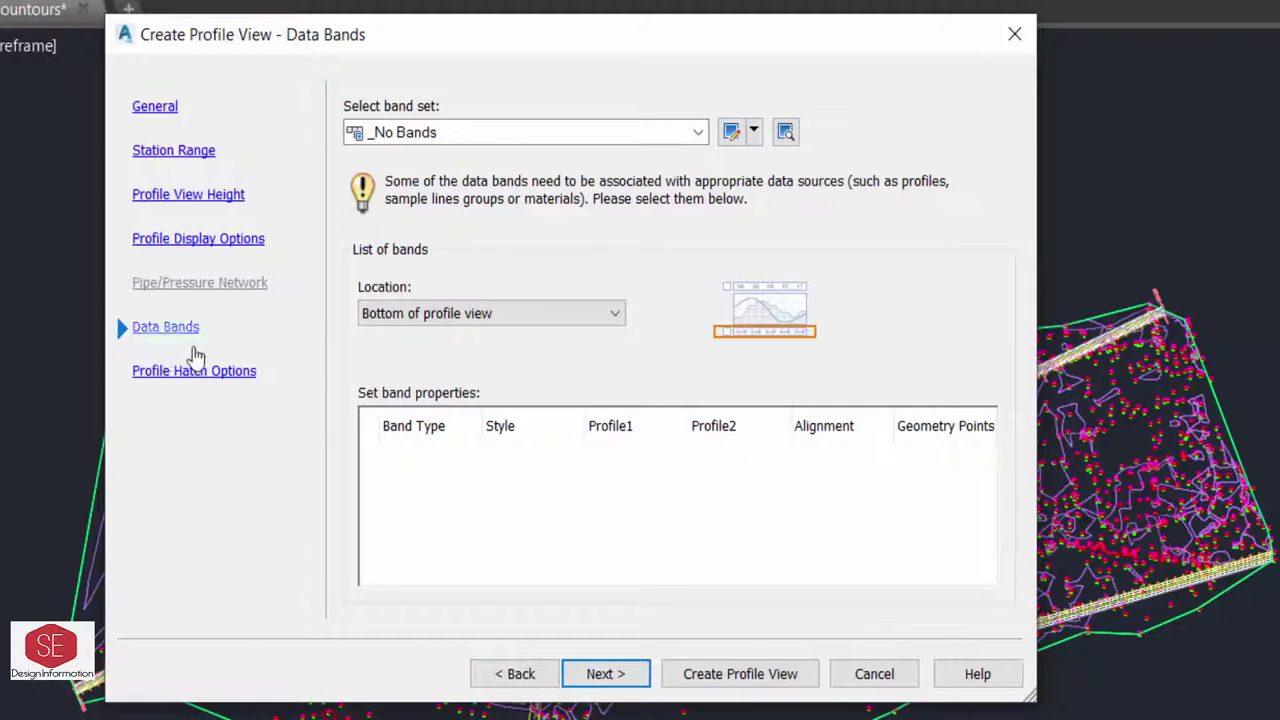
left_click(470, 134)
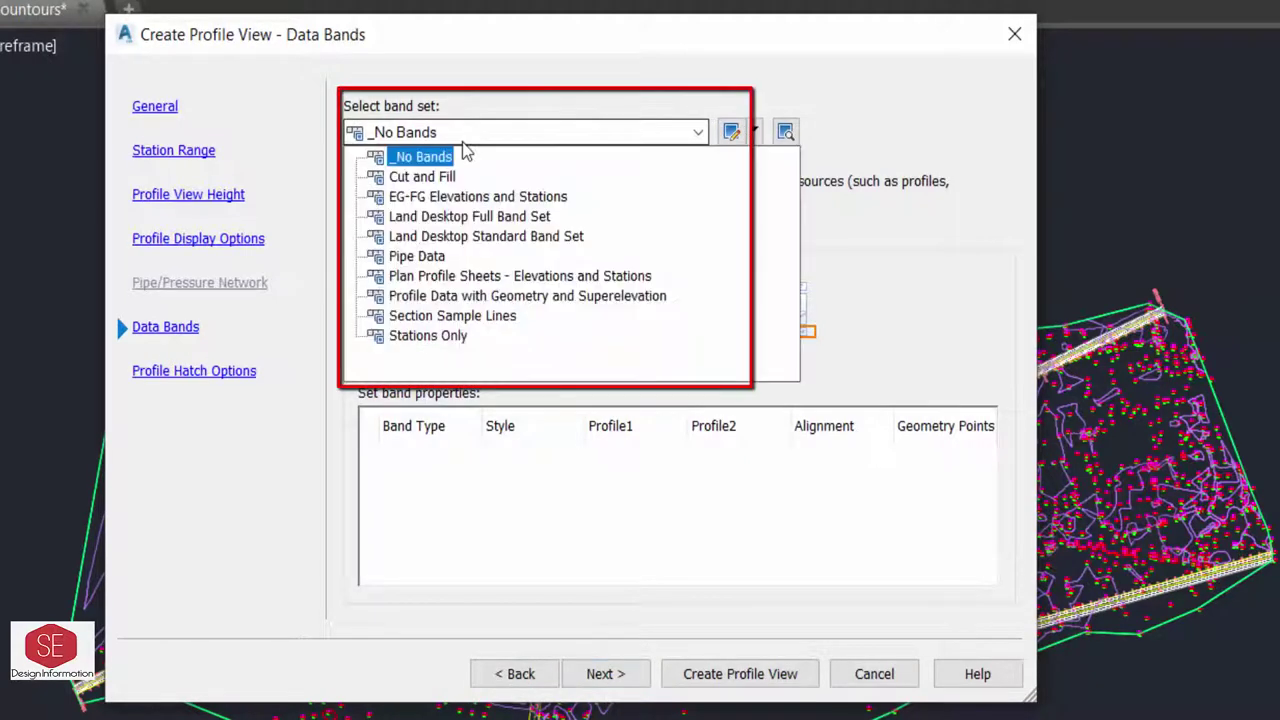
left_click(533, 205)
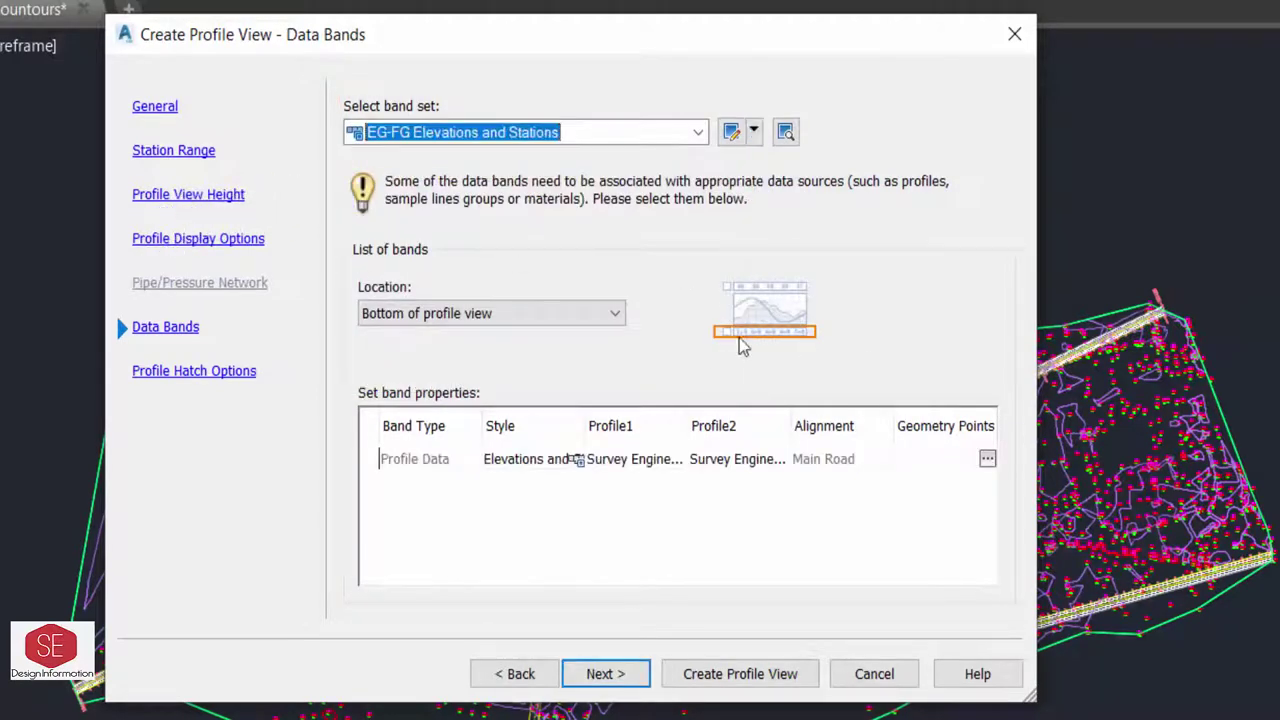
left_click(469, 312)
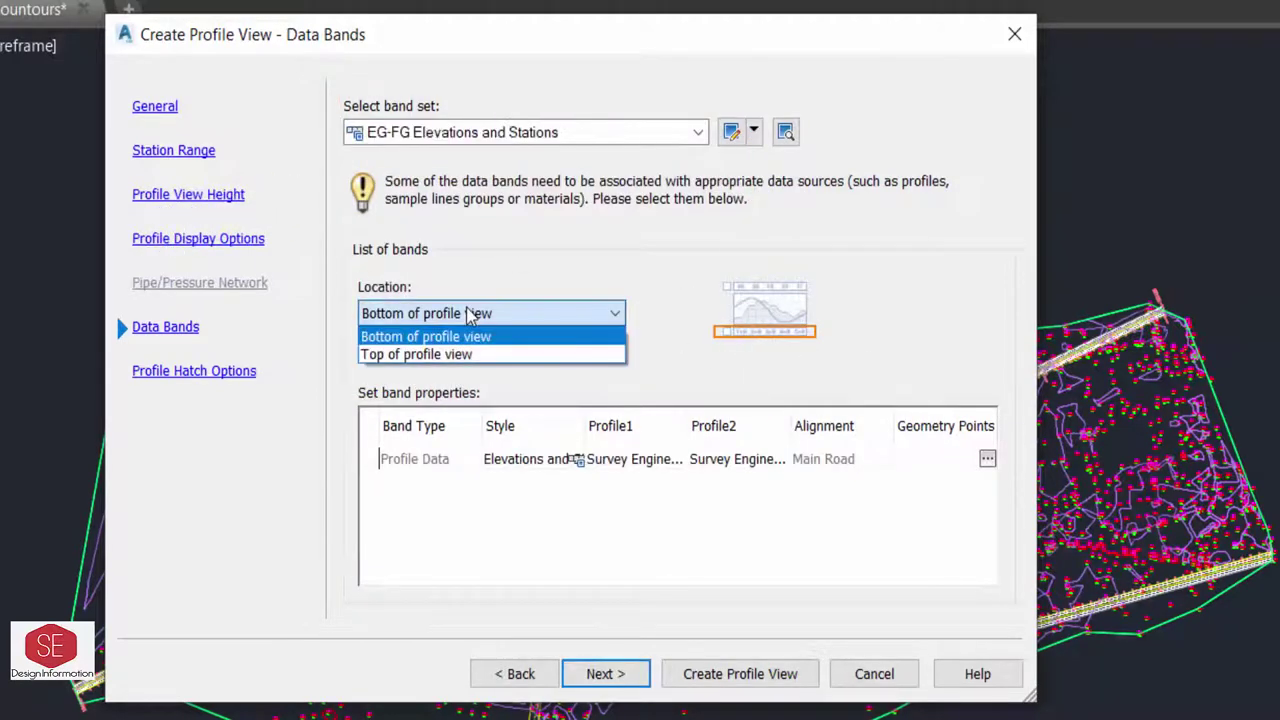
left_click(445, 366)
key("Down")
left_click(516, 322)
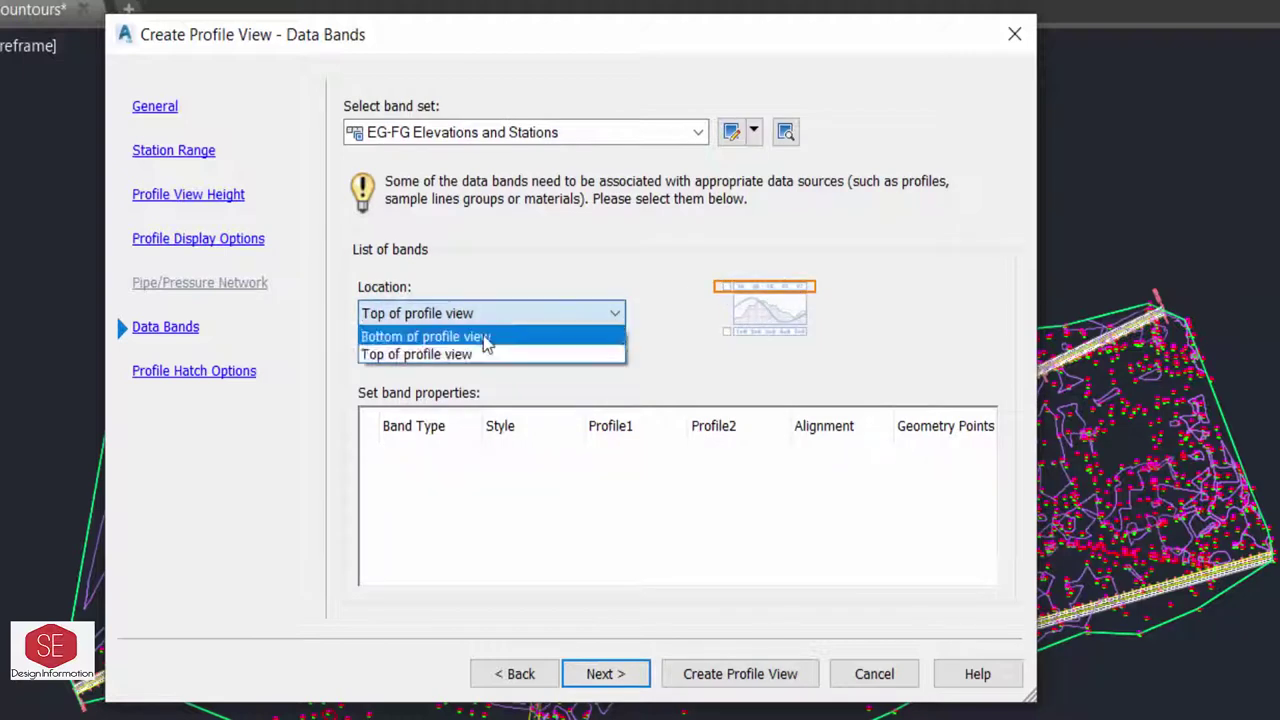
left_click(480, 336)
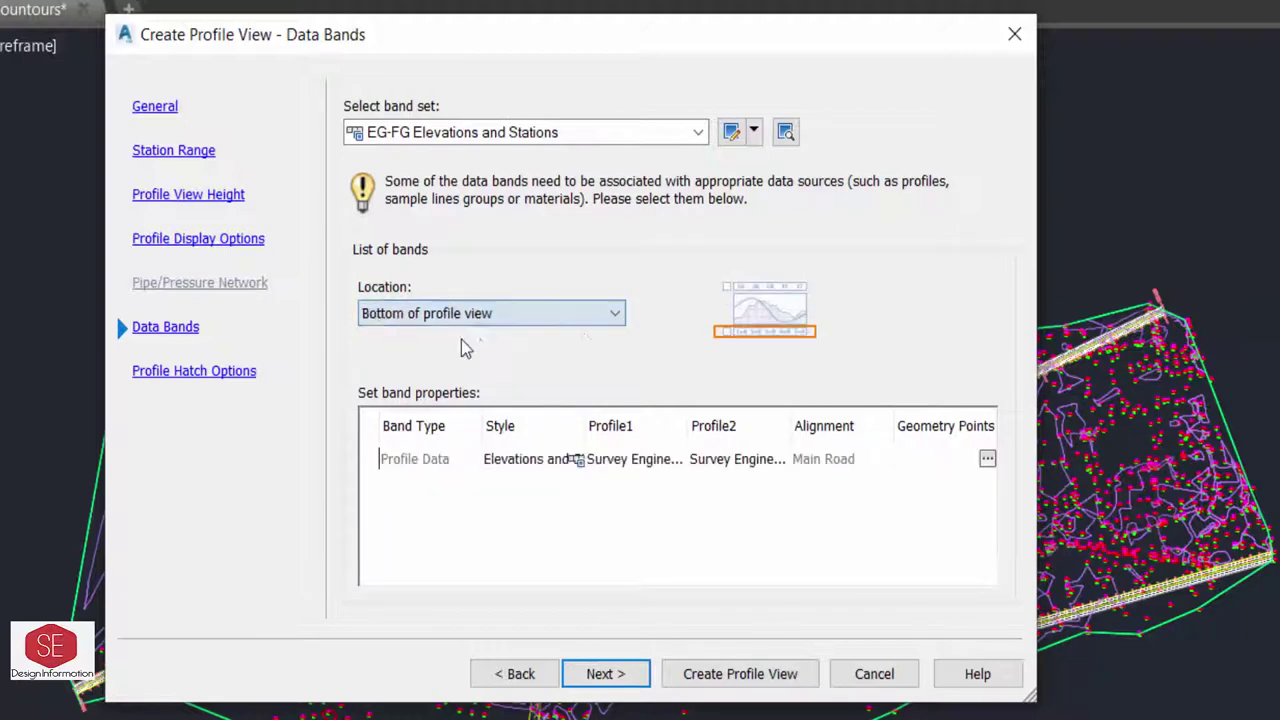
left_click(610, 675)
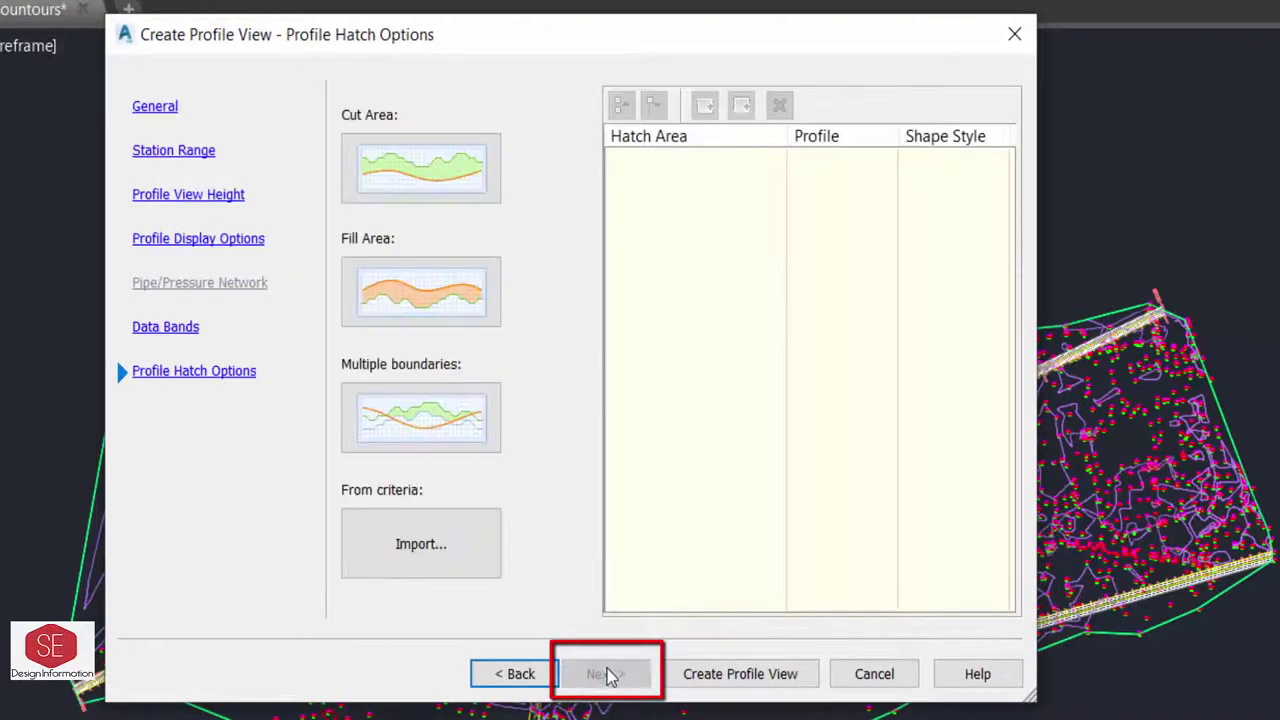
left_click(771, 687)
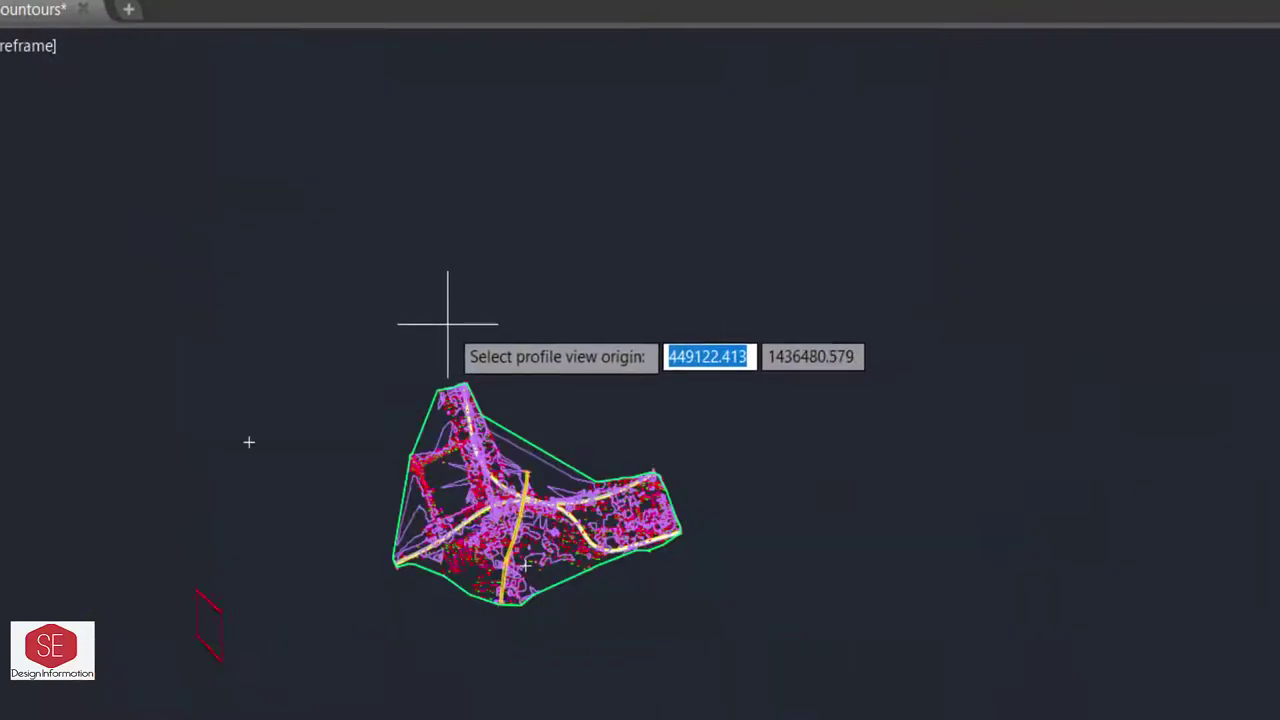
Pick the profile view origin above the site plan, inspect the new view, and select it.
left_click(447, 324)
scroll(489, 310, "up", 5)
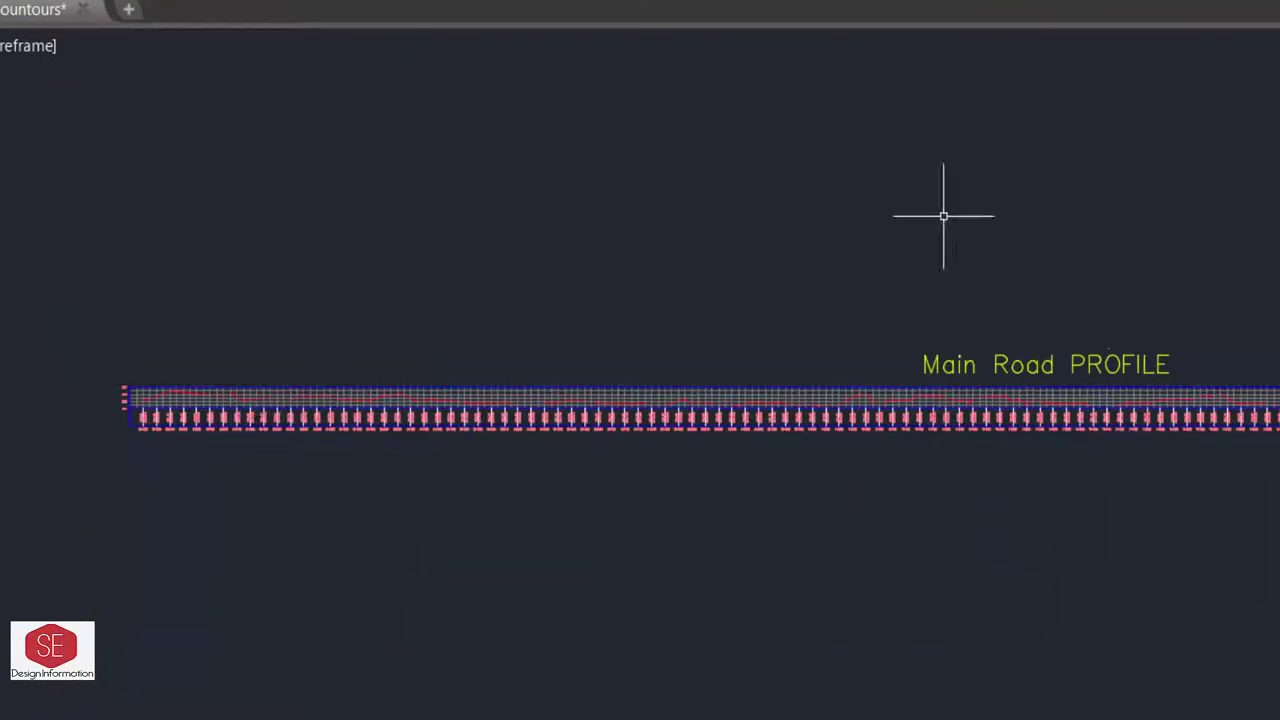
scroll(134, 414, "up", 3)
scroll(40, 277, "up", 3)
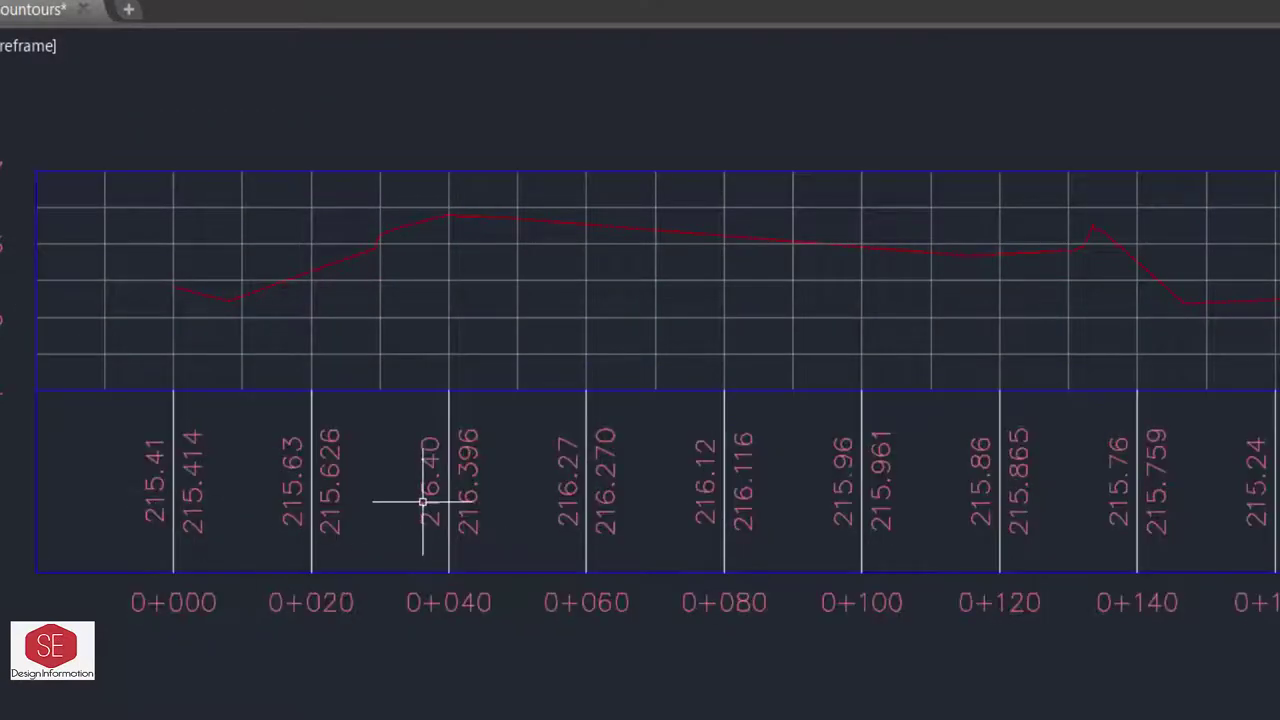
scroll(255, 525, "down", 10)
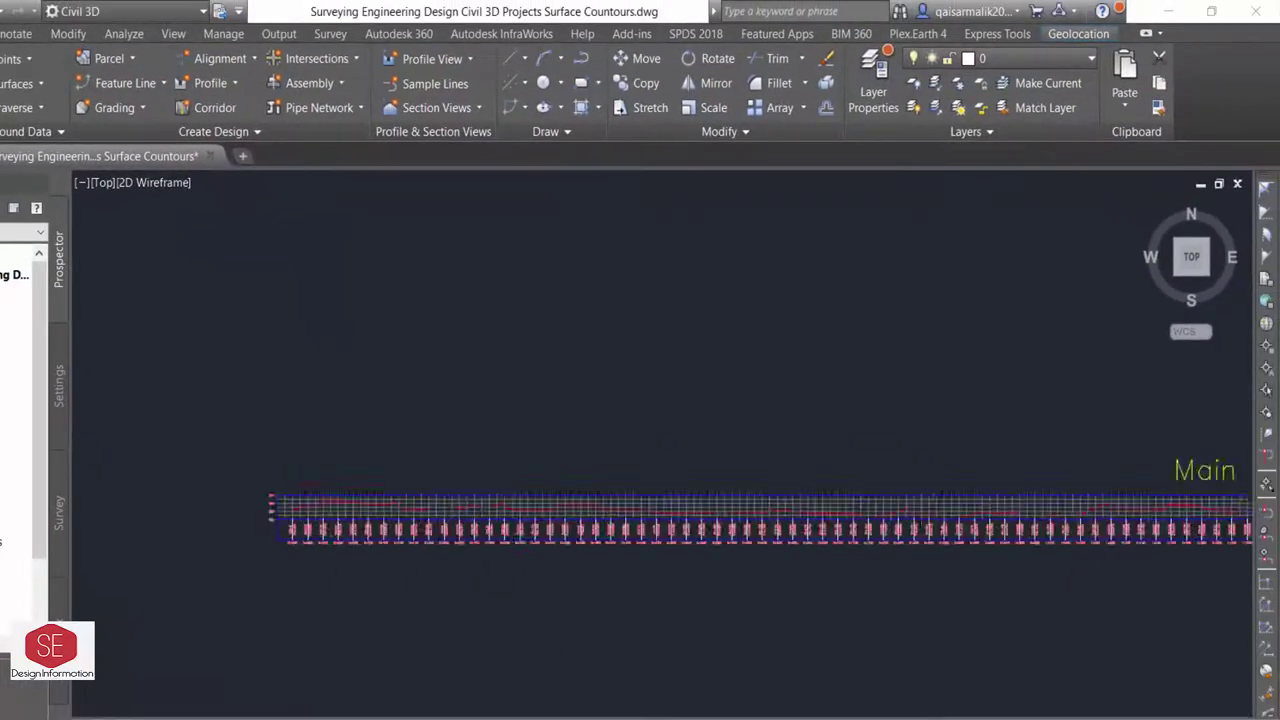
scroll(1182, 530, "up", 8)
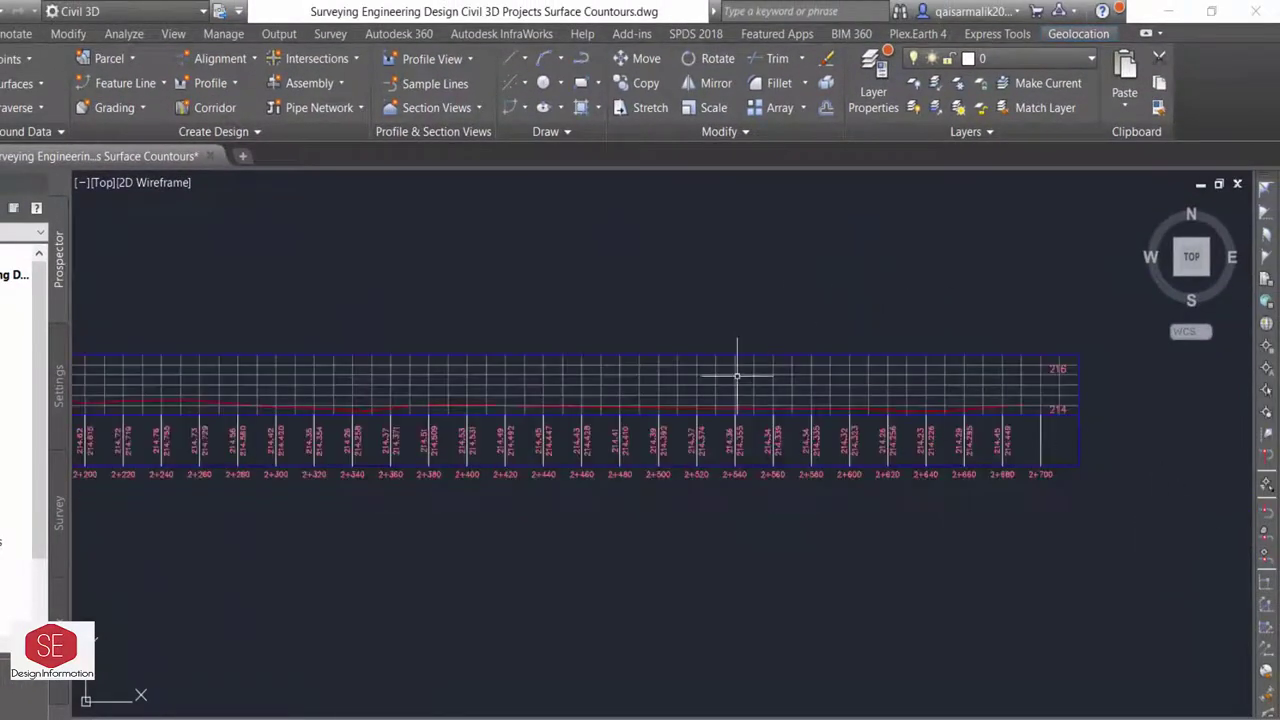
scroll(1092, 492, "down", 2)
scroll(1090, 490, "down", 2)
scroll(700, 380, "down", 2)
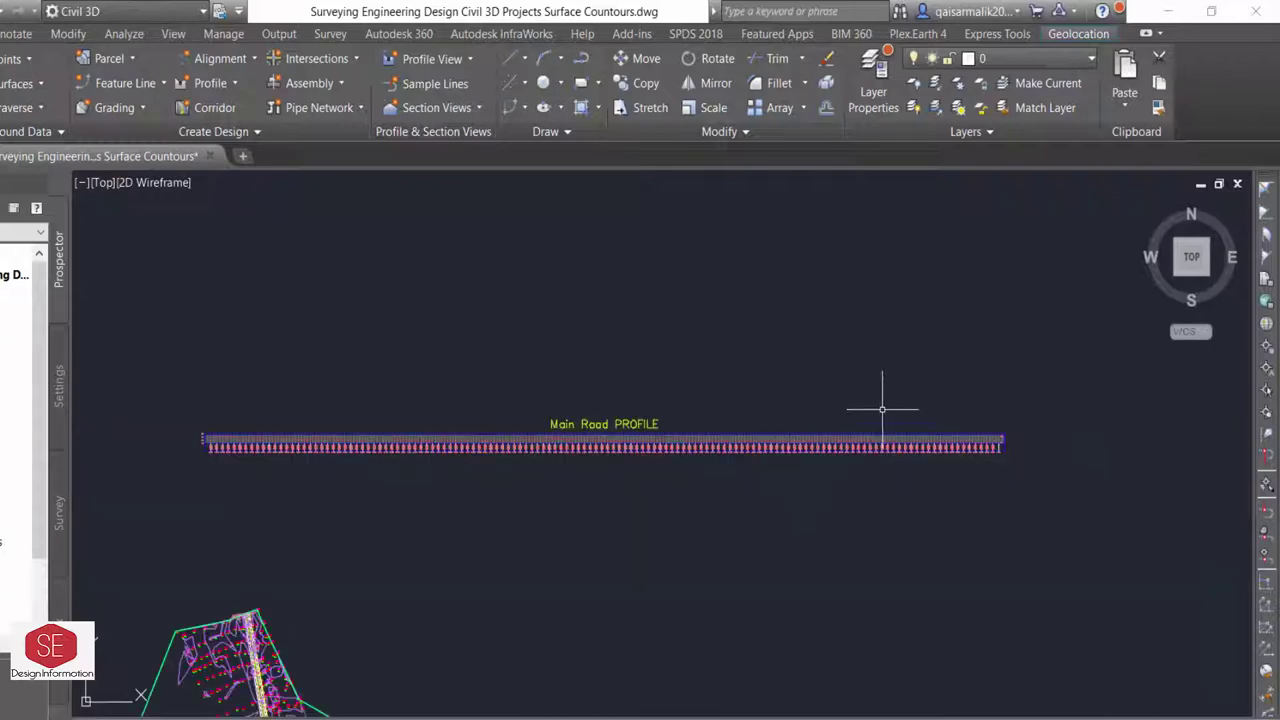
scroll(532, 376, "down", 4)
scroll(497, 615, "up", 2)
scroll(620, 600, "up", 3)
scroll(620, 590, "down", 5)
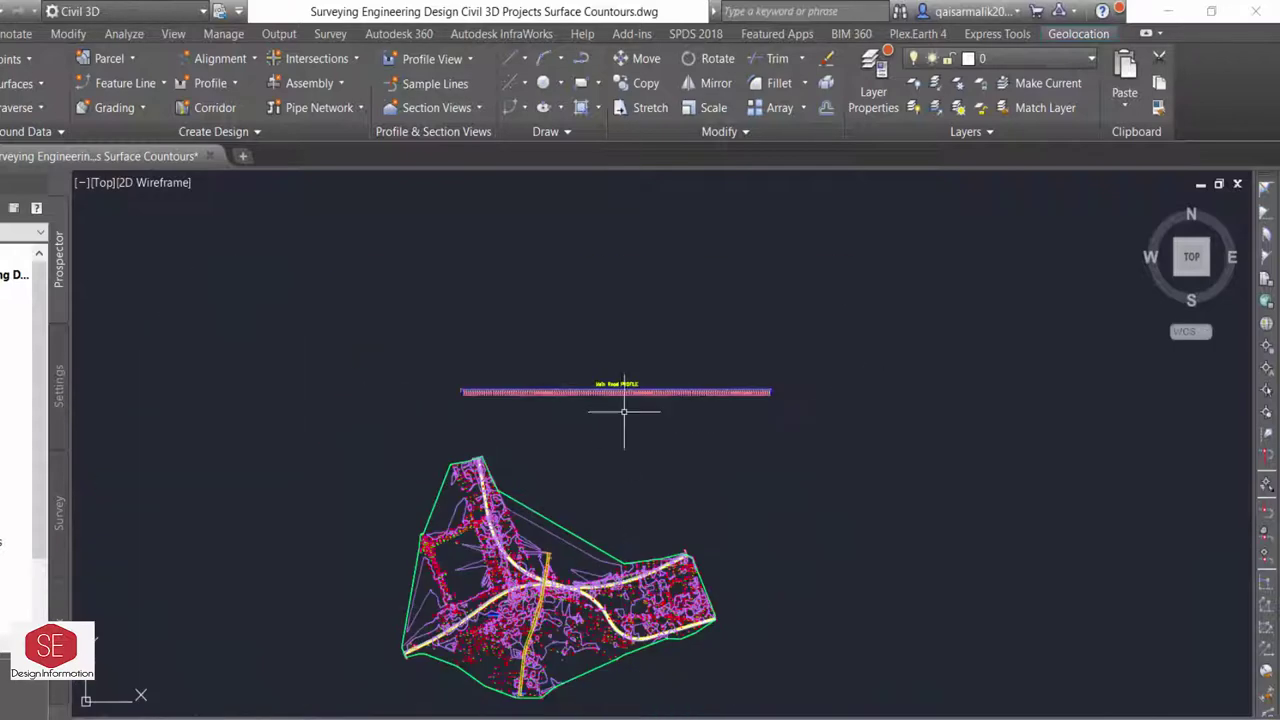
scroll(517, 323, "up", 8)
scroll(677, 434, "down", 5)
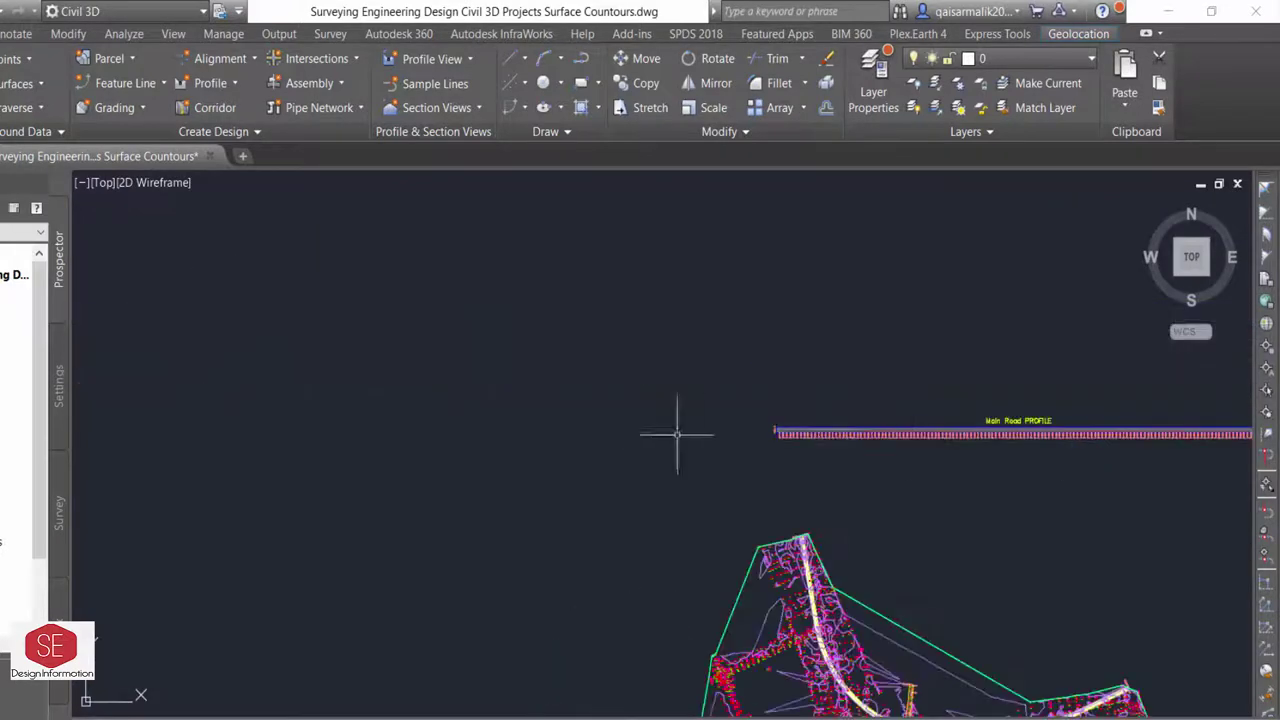
scroll(780, 423, "up", 6)
left_click(703, 452)
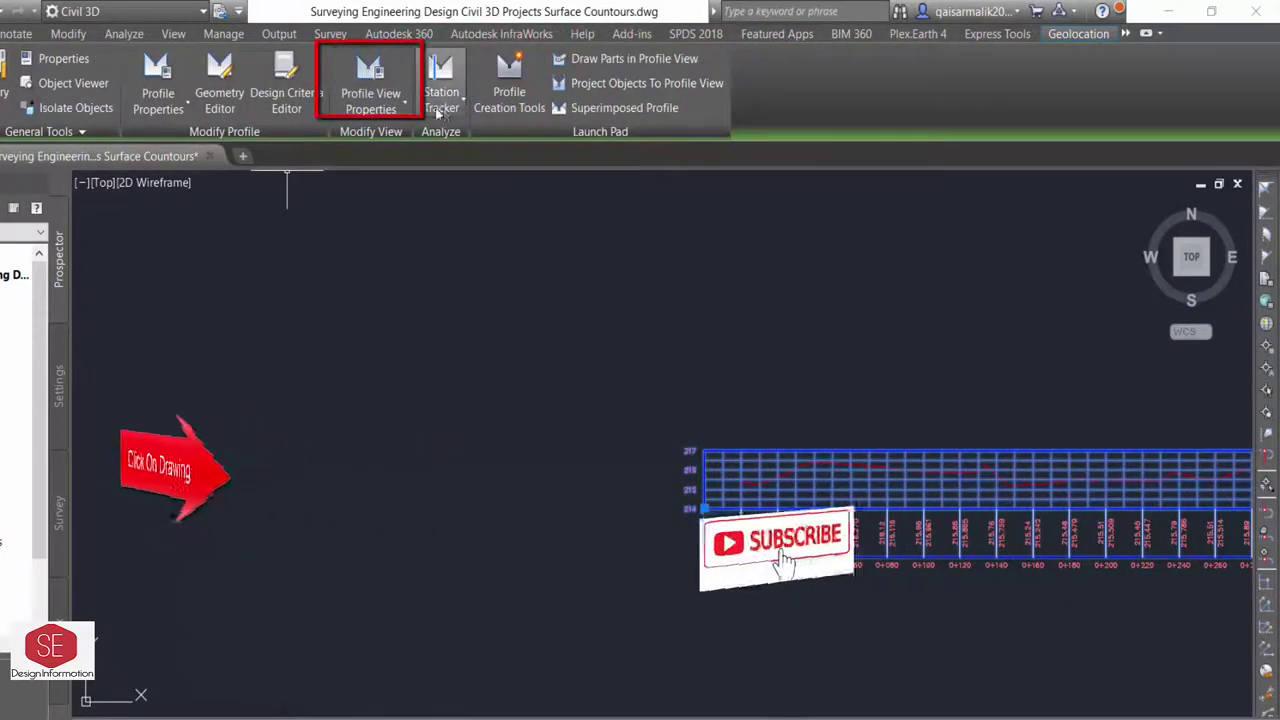
In Profile View Properties, give the Main Road view a user-specified elevation range of 205 to 225 m.
left_click(372, 108)
left_click(407, 141)
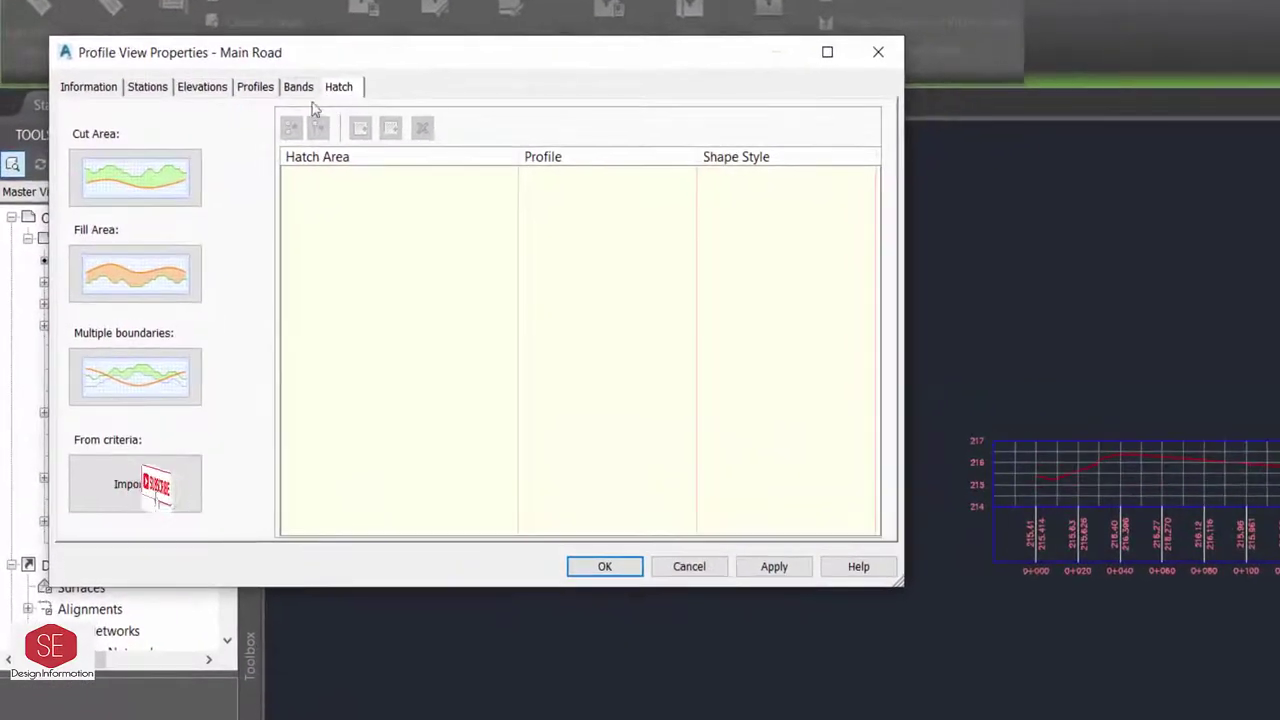
left_click(208, 87)
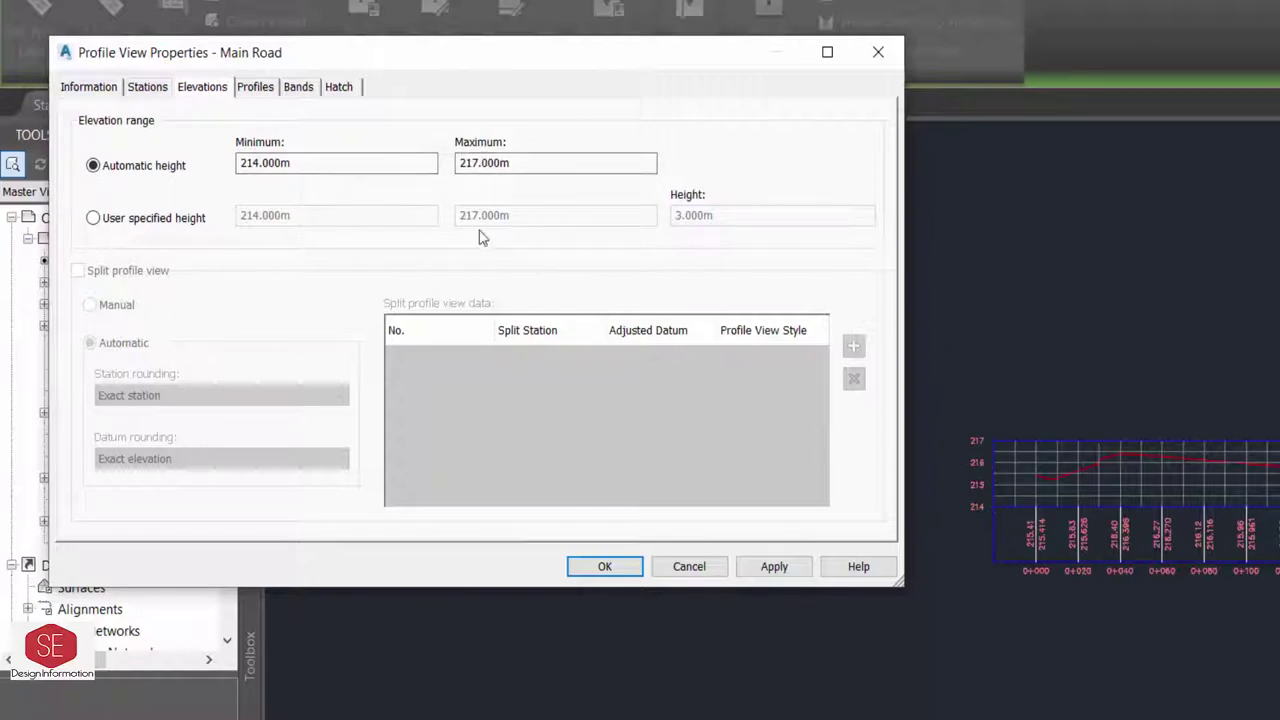
left_click(96, 218)
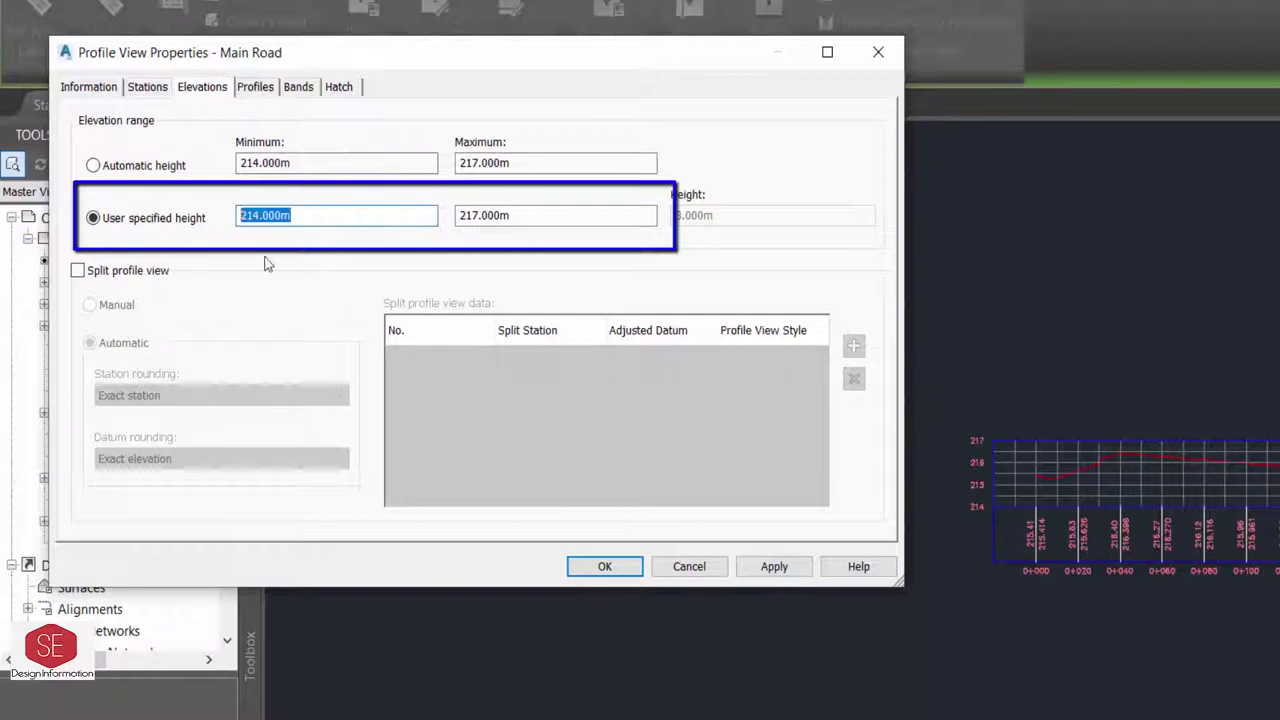
type("210.000")
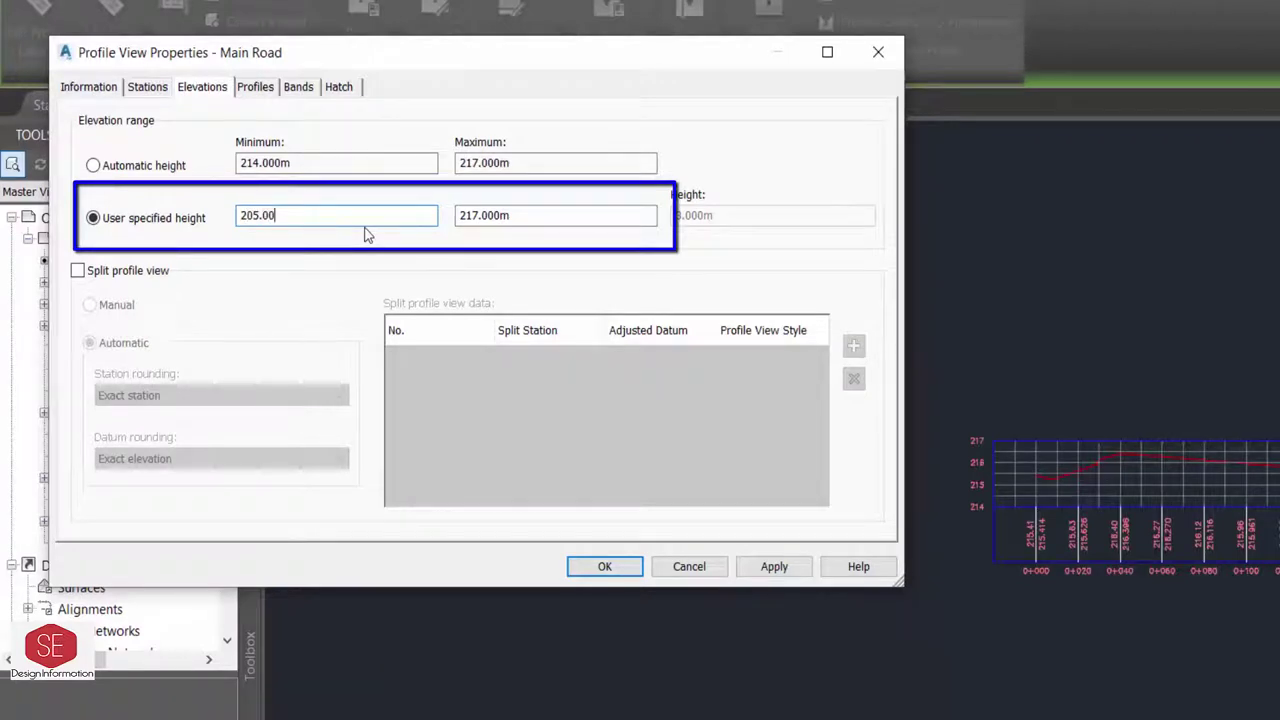
left_click_drag(535, 237, 483, 237)
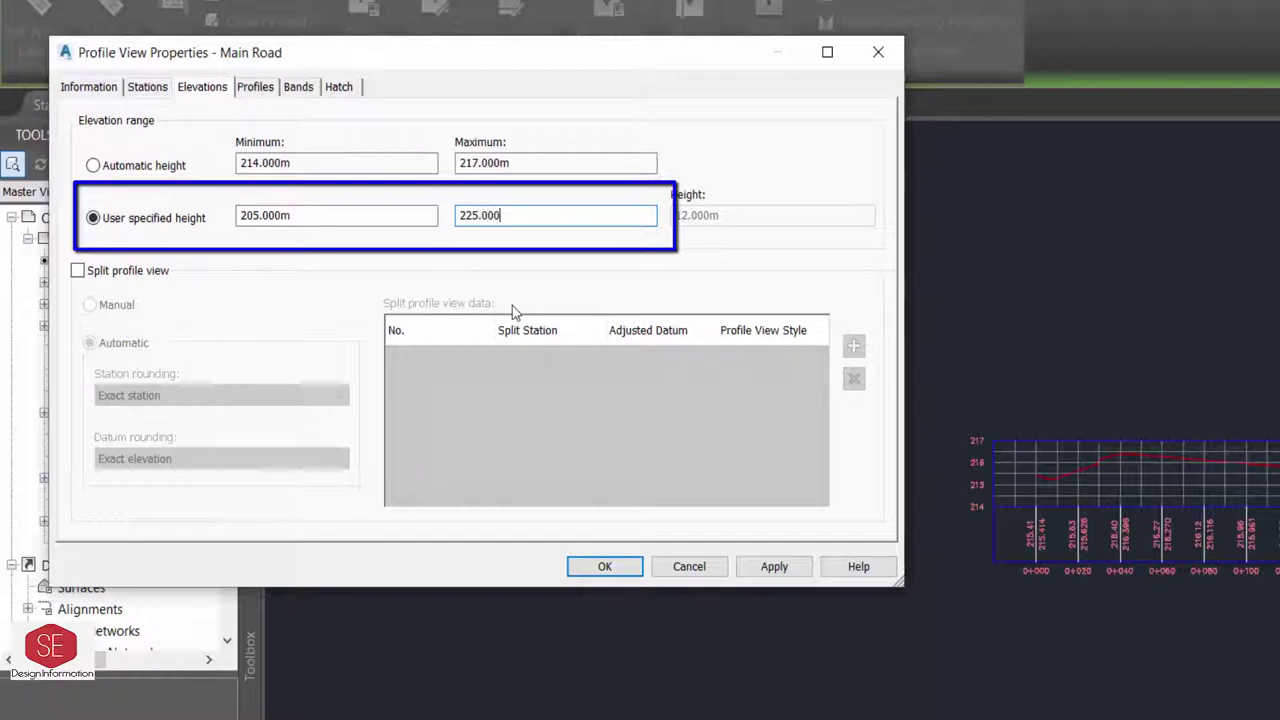
left_click(774, 566)
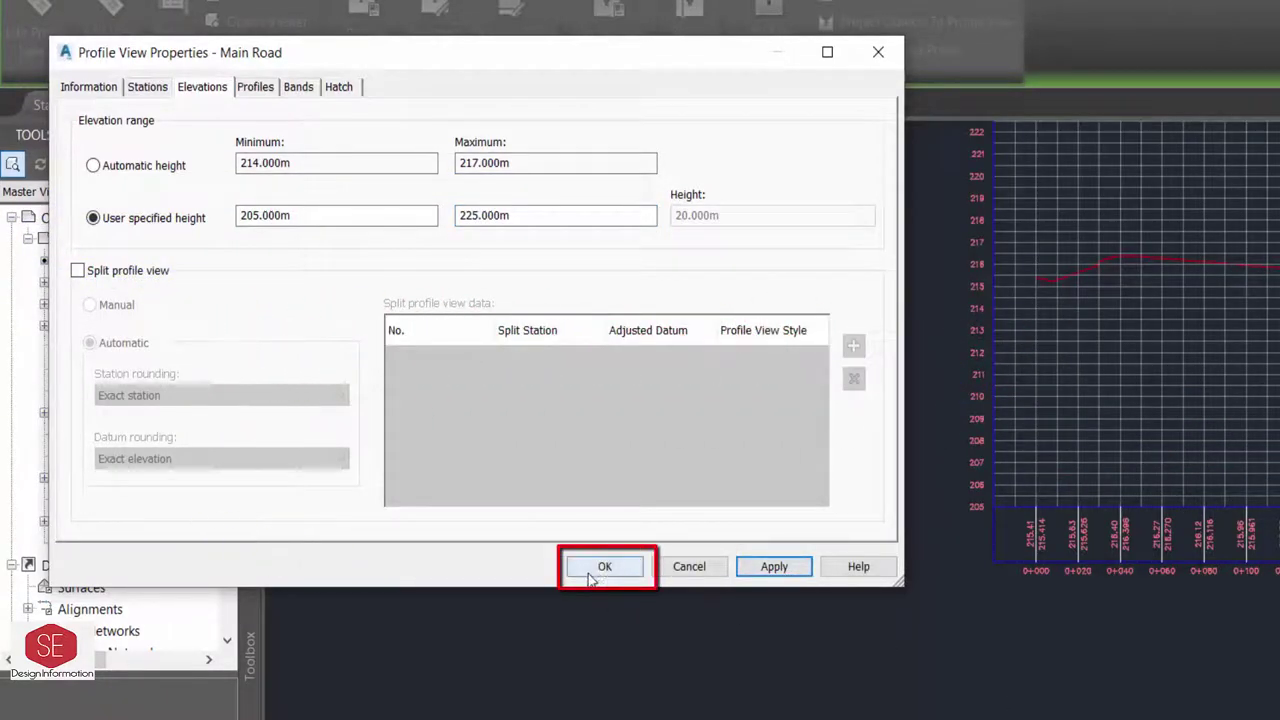
left_click(570, 564)
Select the profile view grid and open its profile view style editor.
key("Escape")
scroll(286, 491, "down", 3)
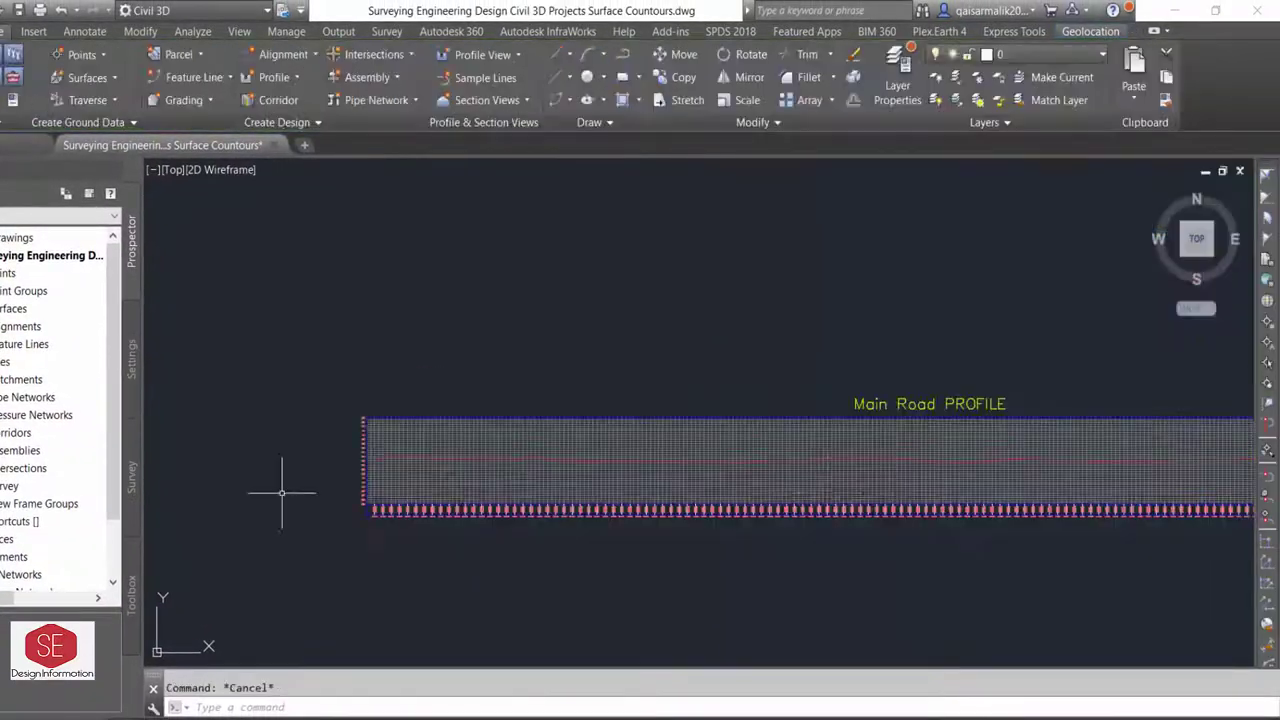
scroll(553, 466, "up", 3)
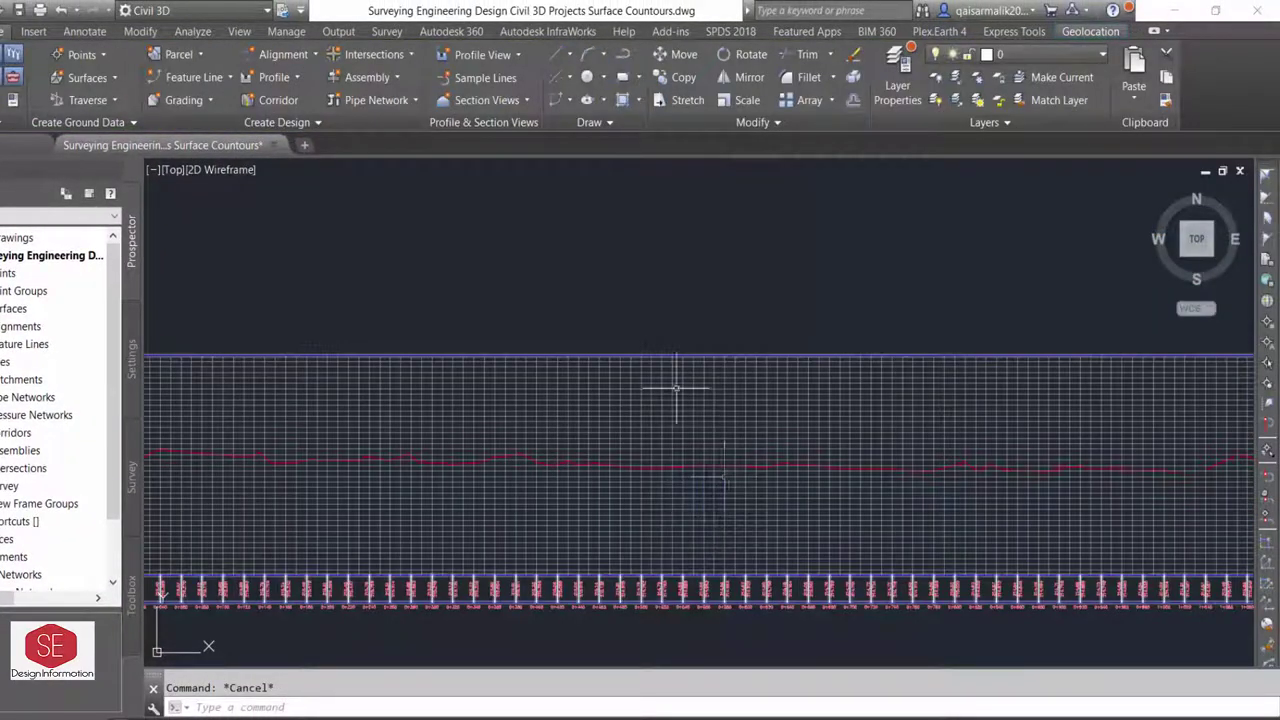
left_click(663, 391)
key("Escape")
scroll(672, 427, "down", 3)
scroll(635, 483, "down", 2)
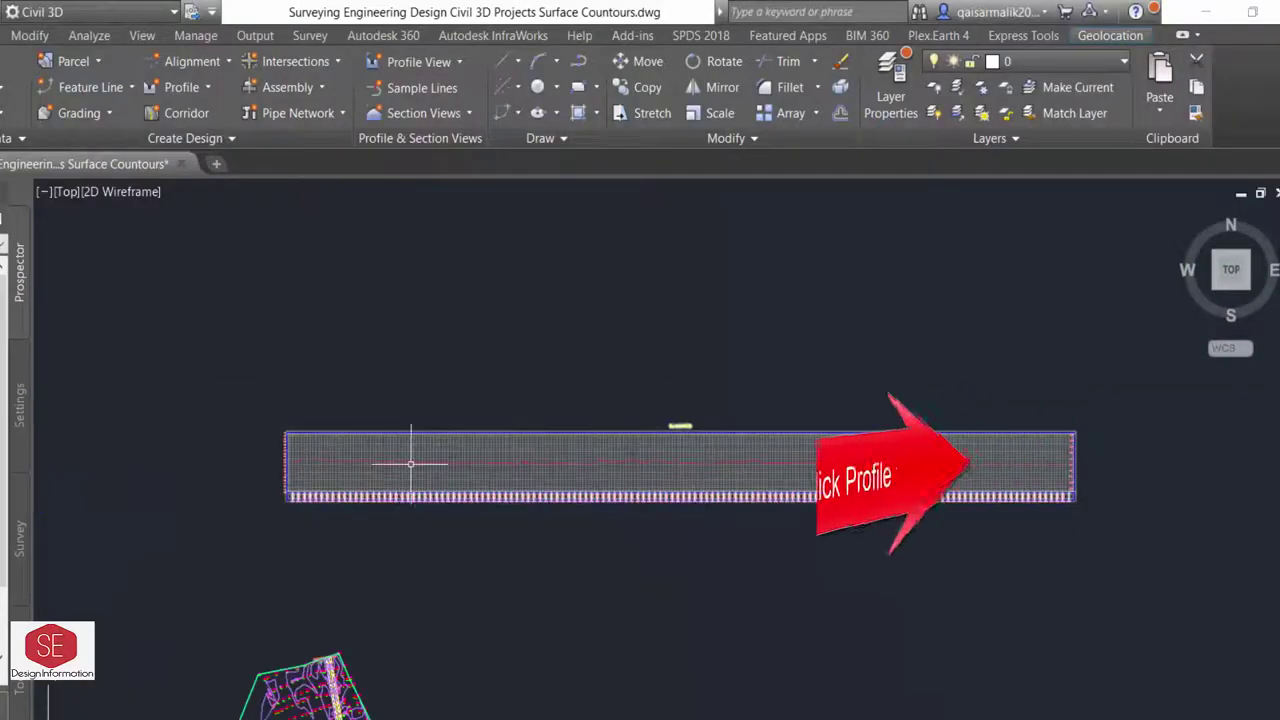
left_click(588, 457)
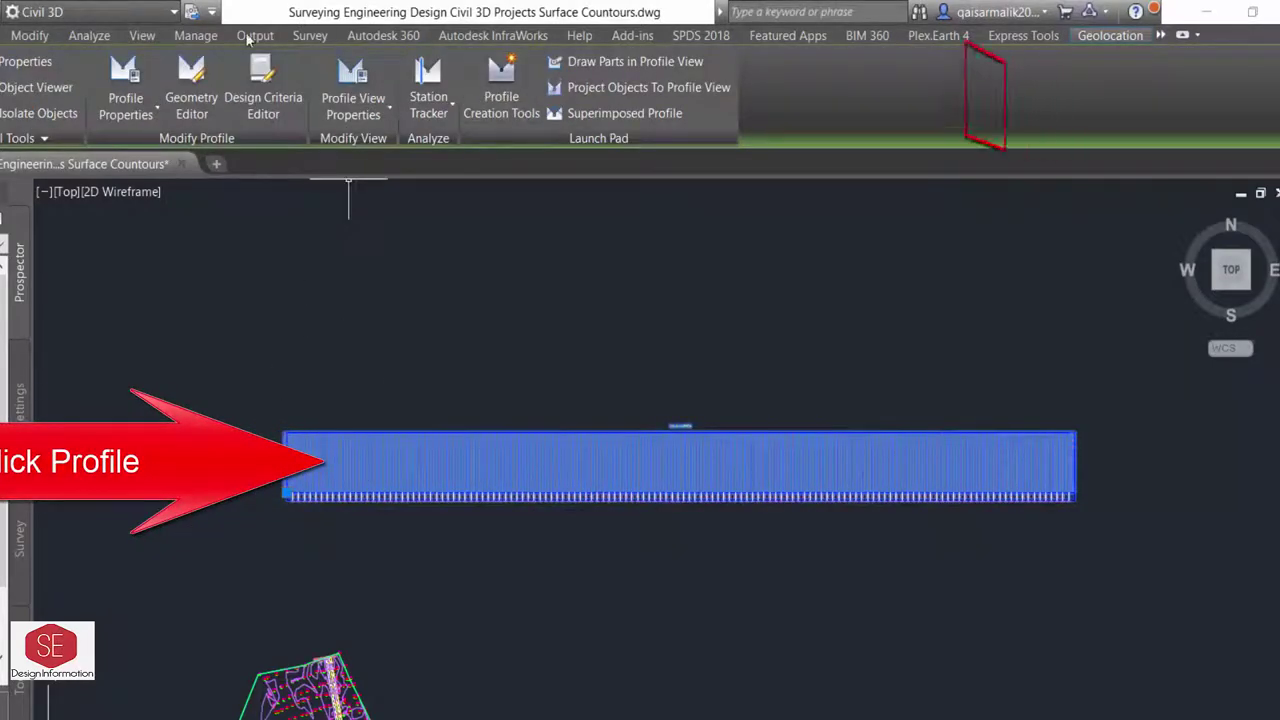
left_click(385, 113)
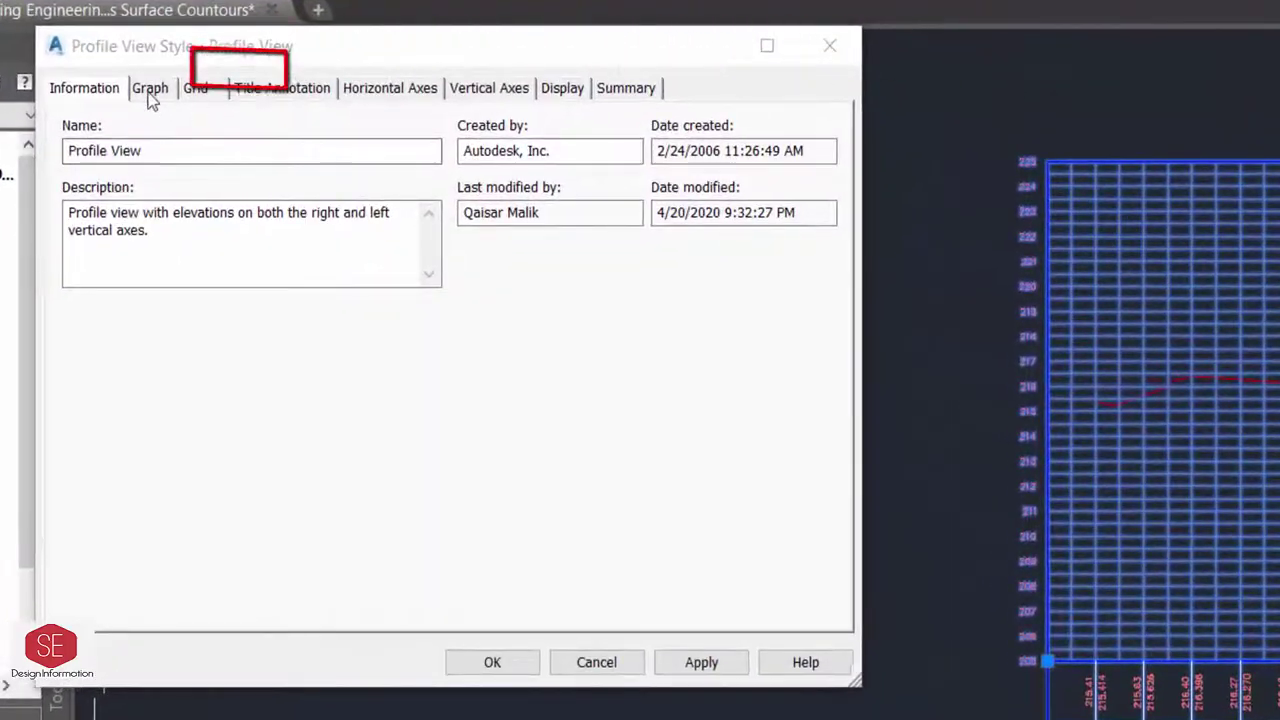
Keep the graph's vertical scale at 1:100 and bring up the grid options.
left_click(149, 92)
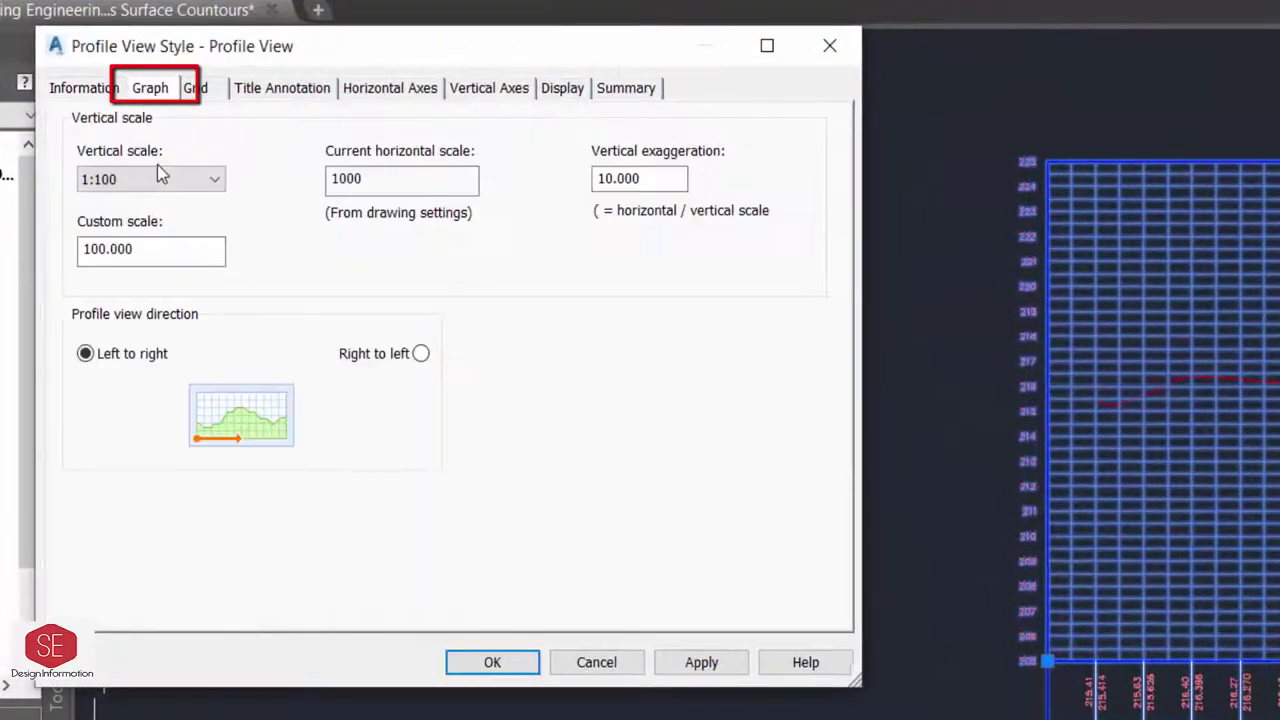
left_click(122, 178)
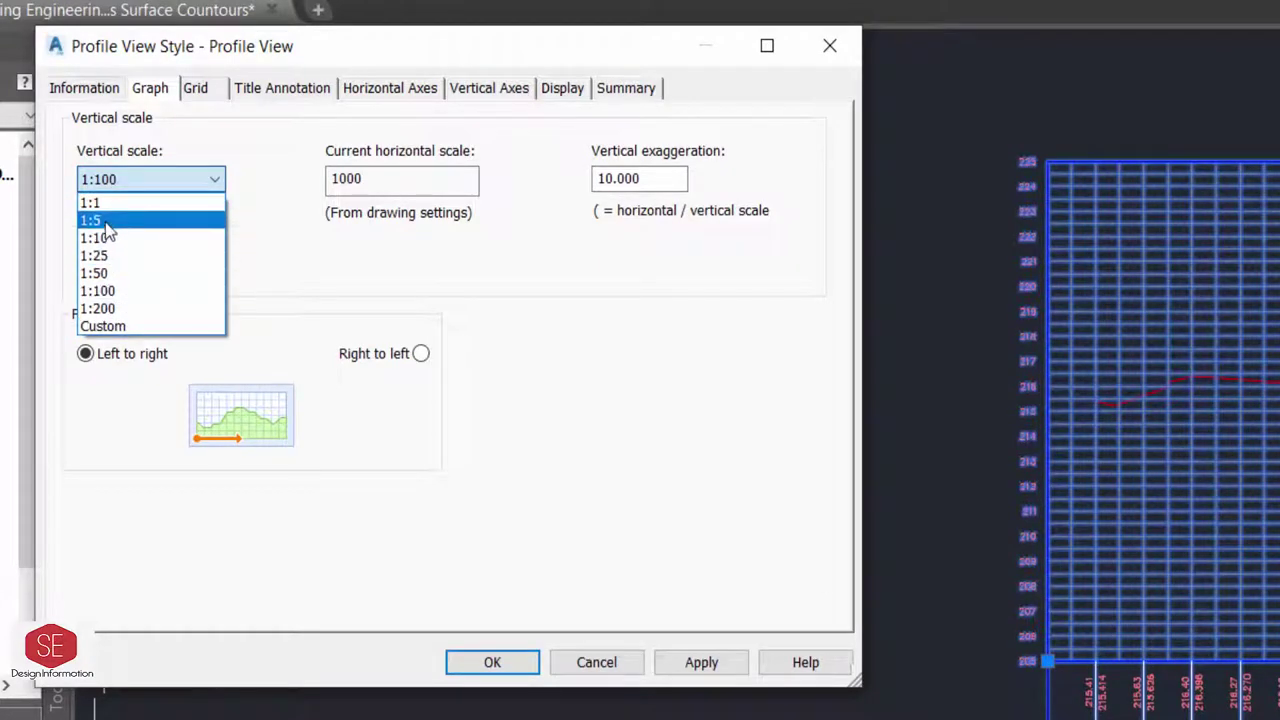
left_click(116, 293)
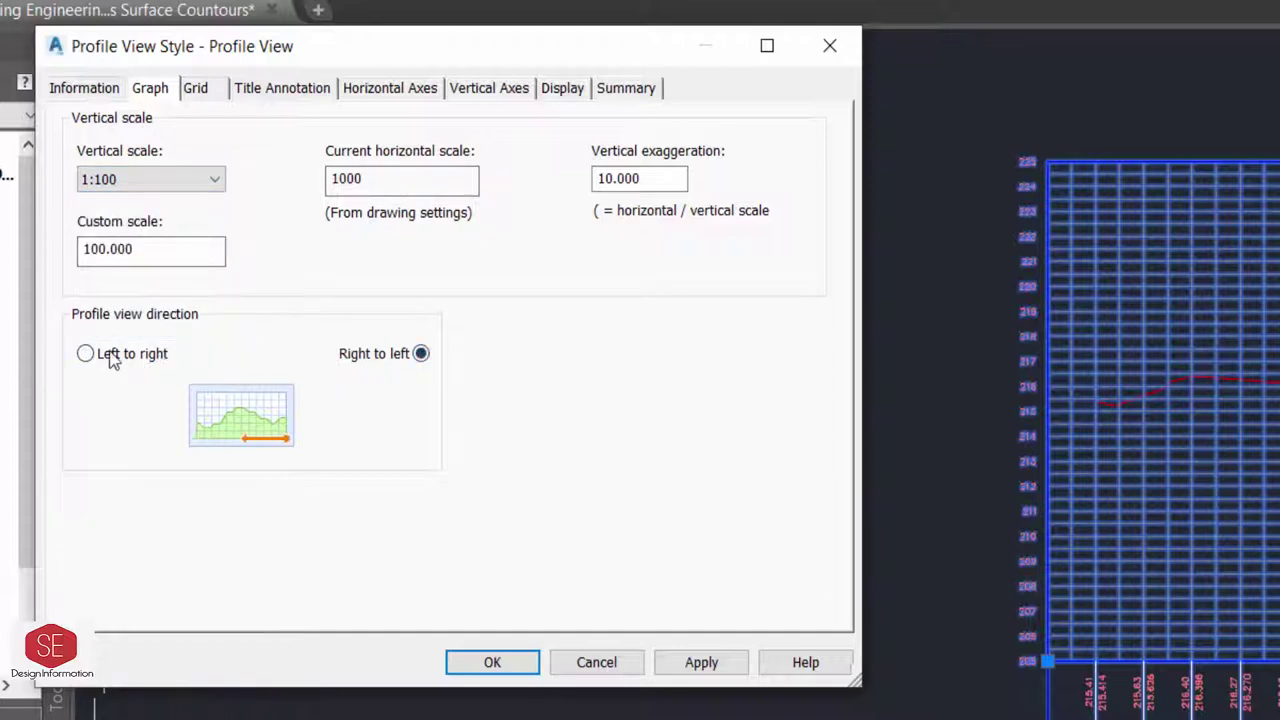
left_click(212, 90)
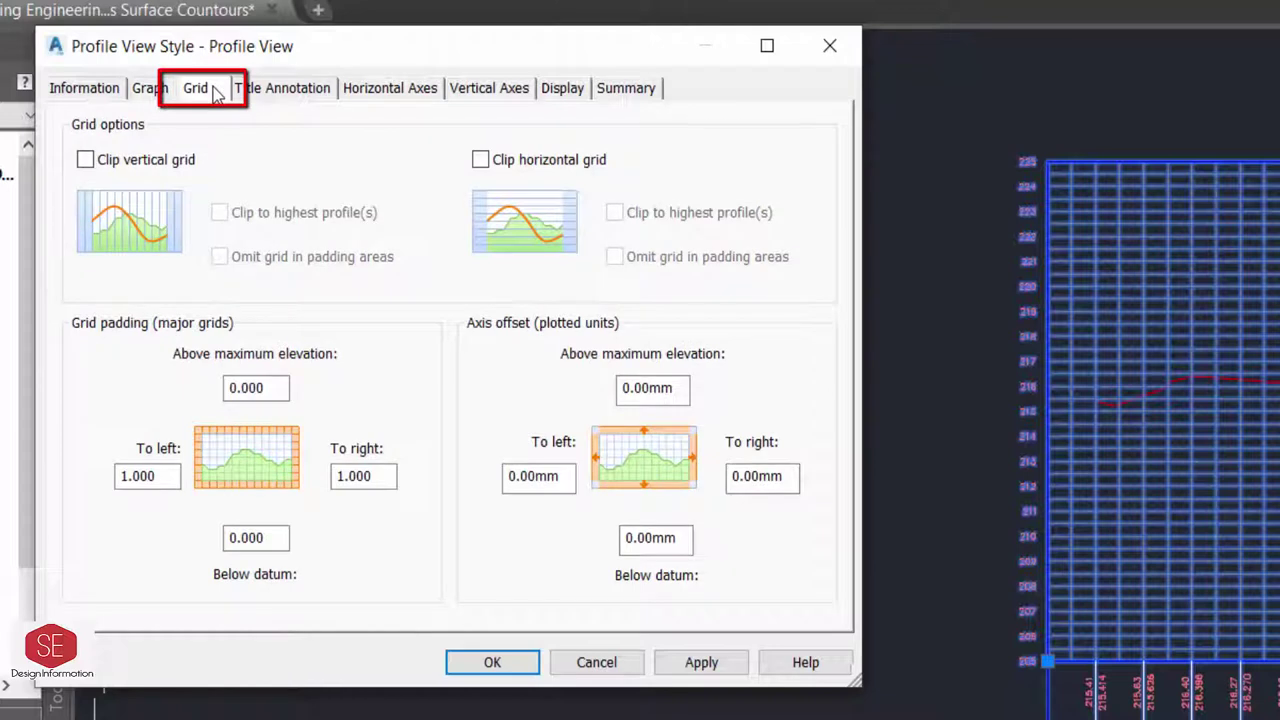
Change the profile view title text height to 50 mm and apply it.
left_click(305, 90)
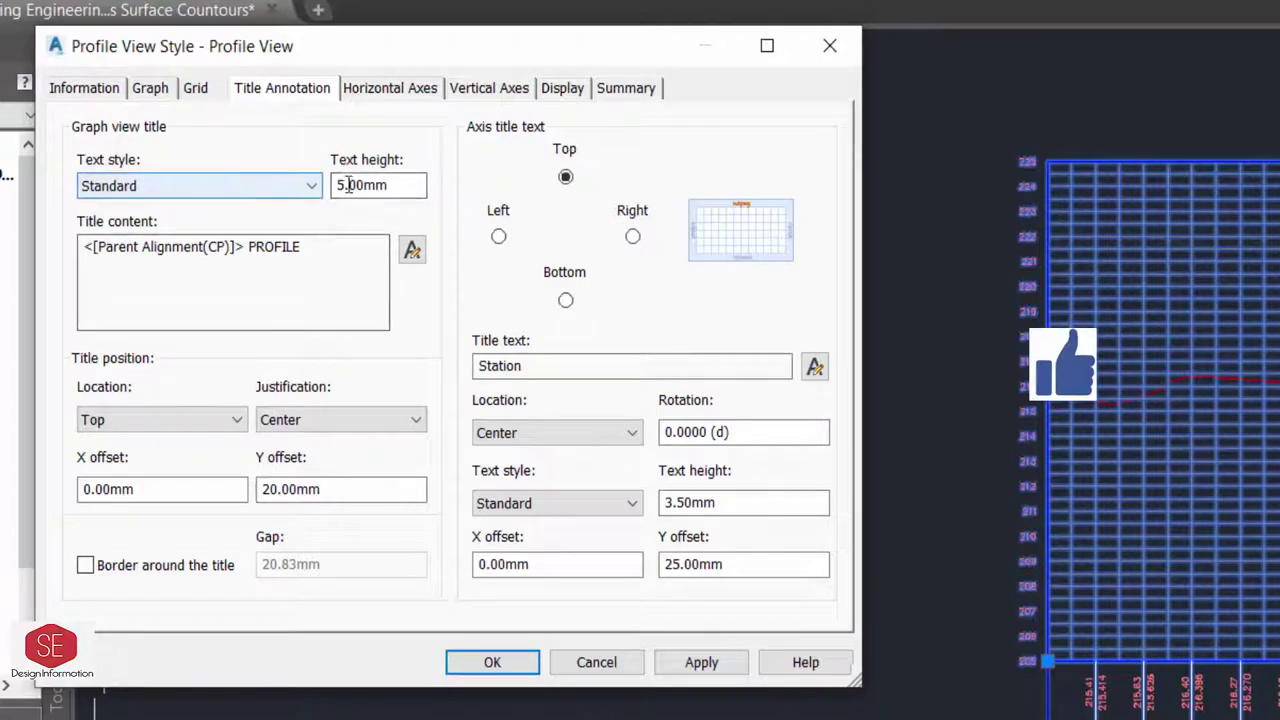
left_click_drag(408, 184, 180, 217)
type("5")
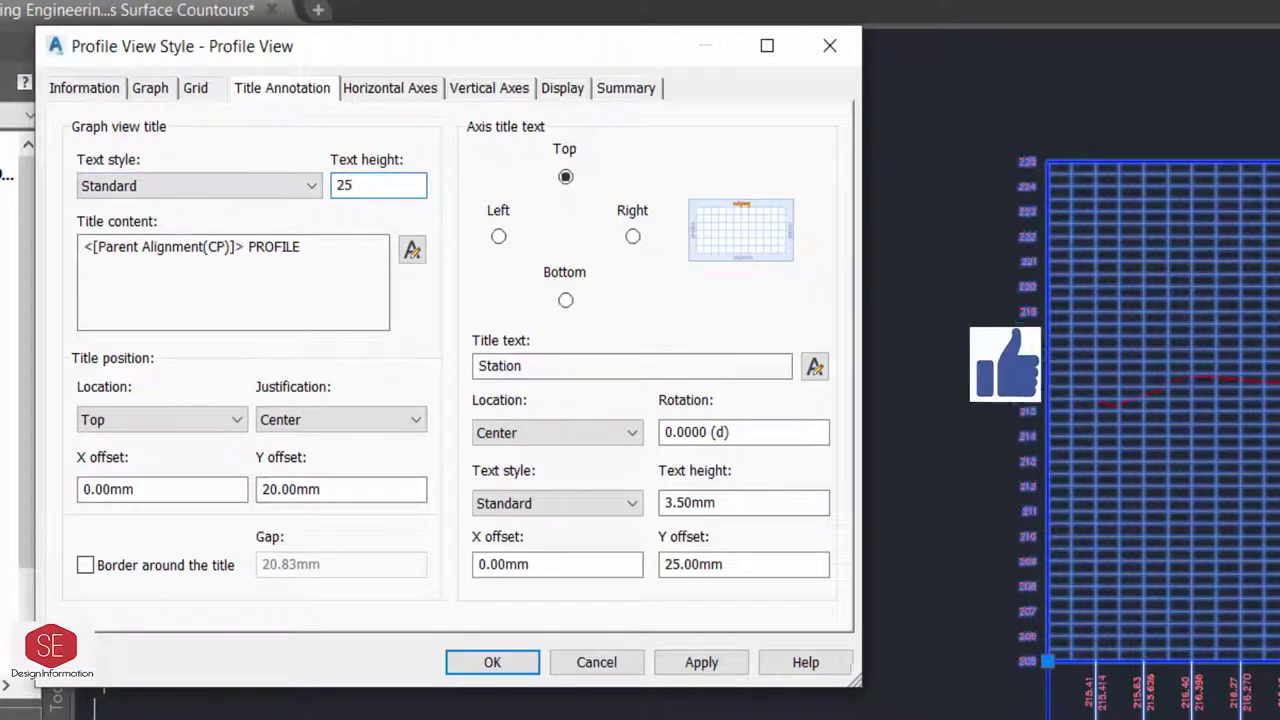
left_click(701, 662)
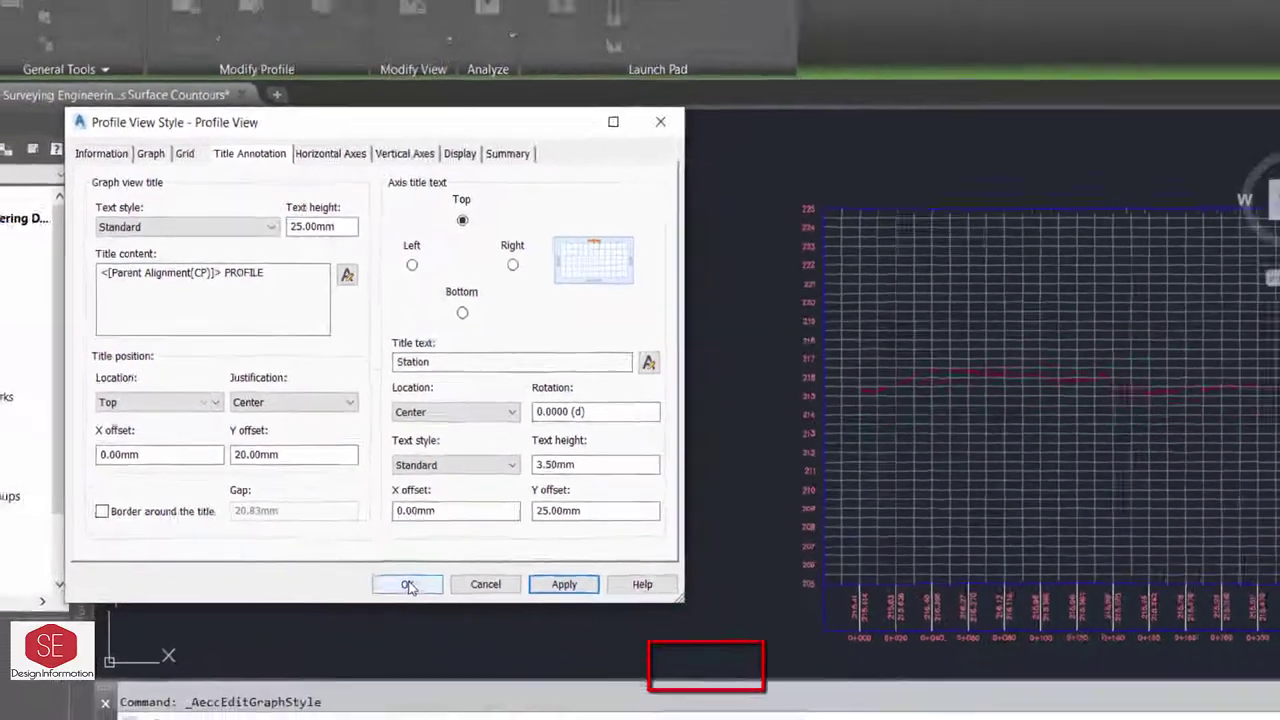
left_click(460, 633)
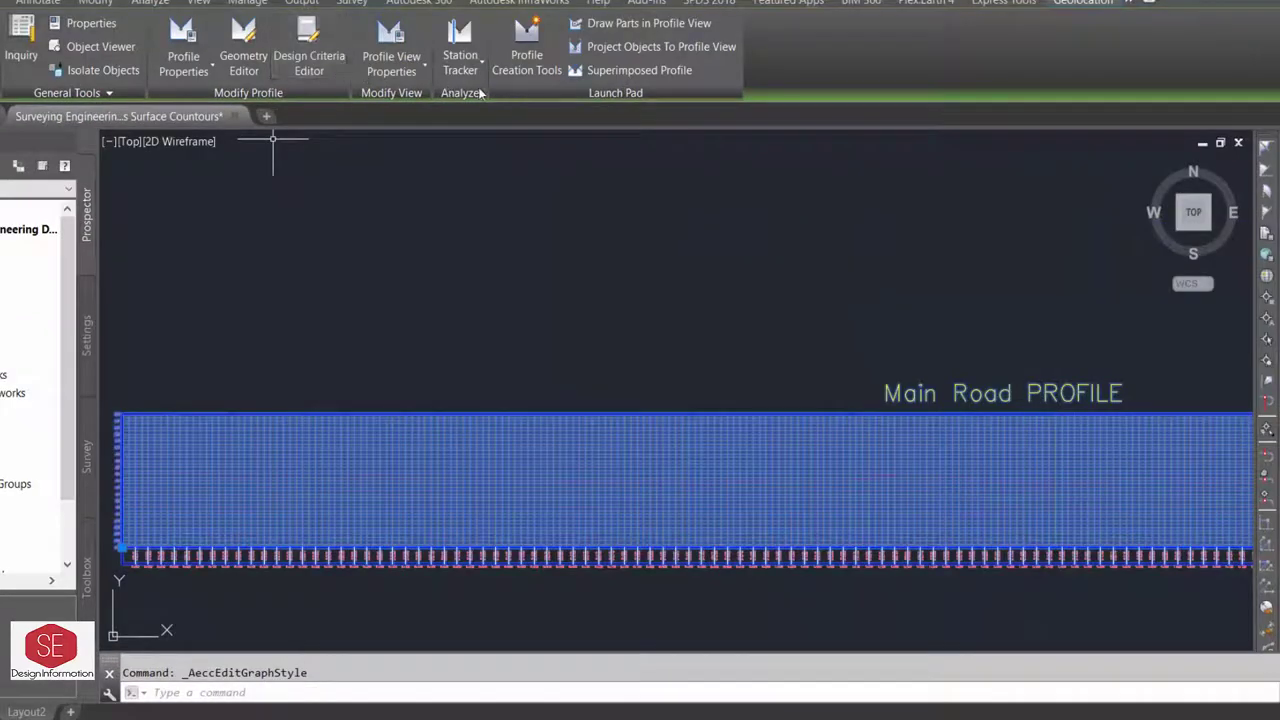
left_click(409, 70)
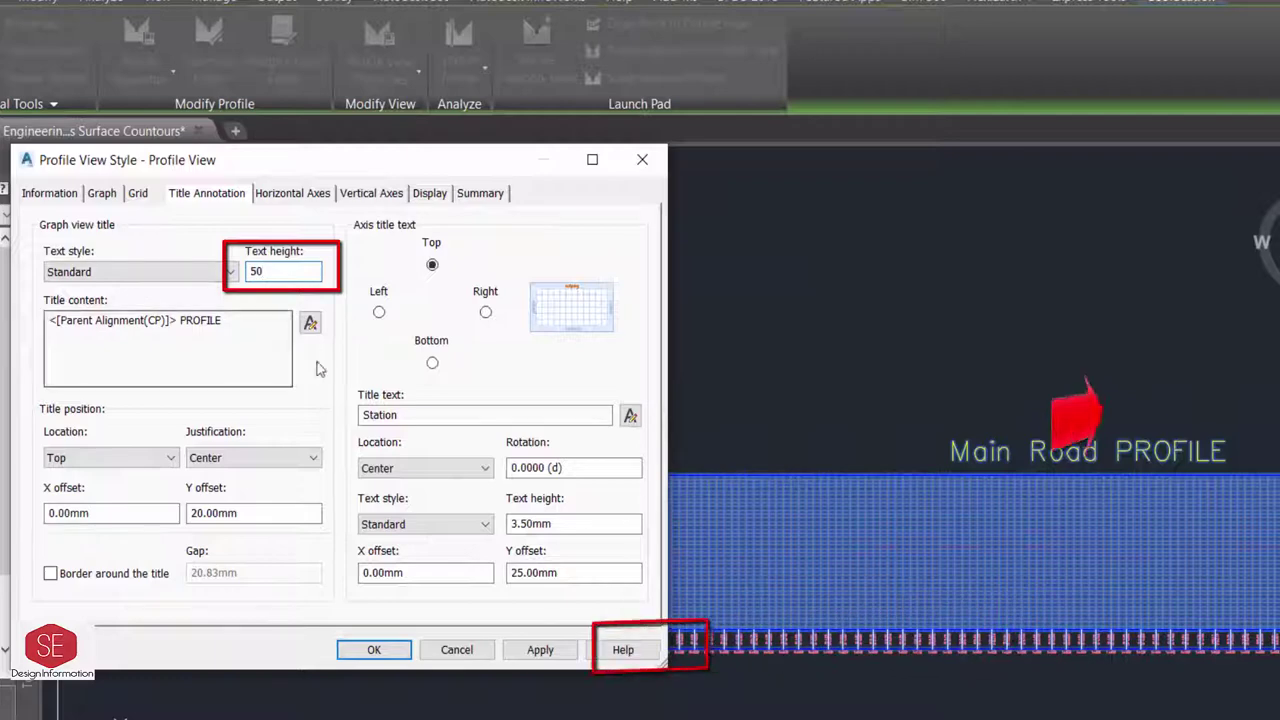
left_click(540, 649)
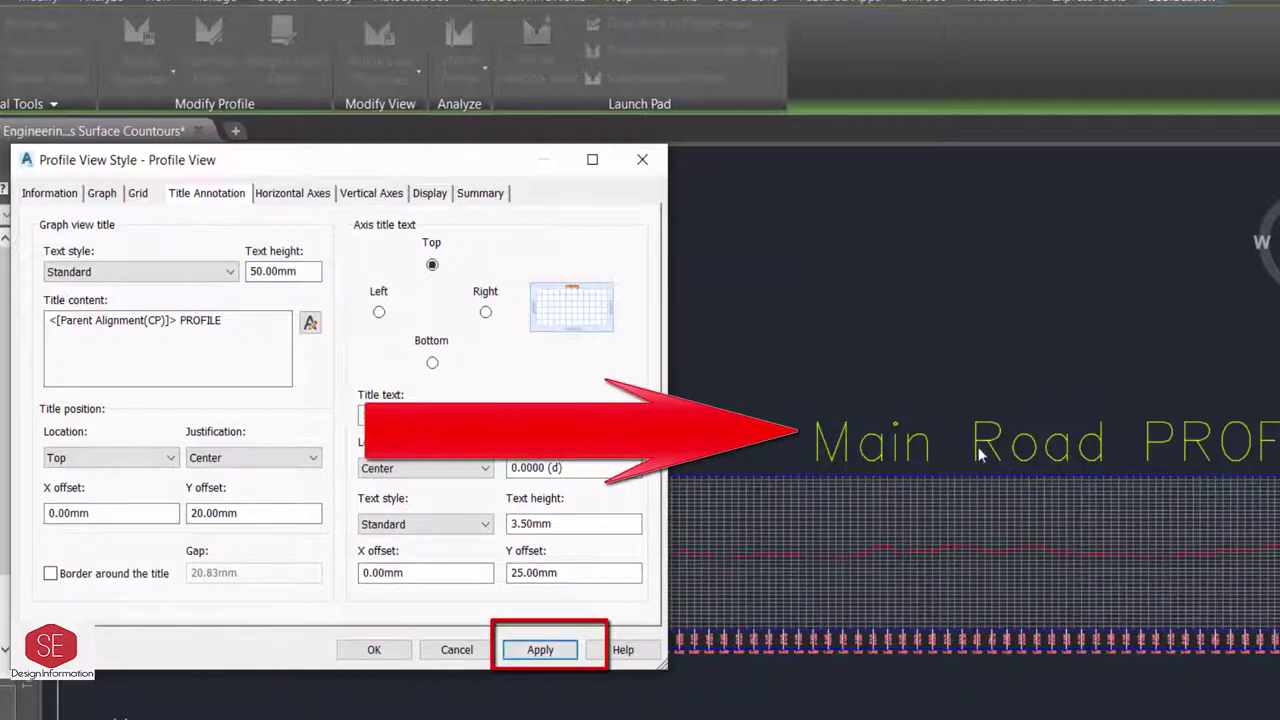
left_click(485, 311)
left_click(432, 264)
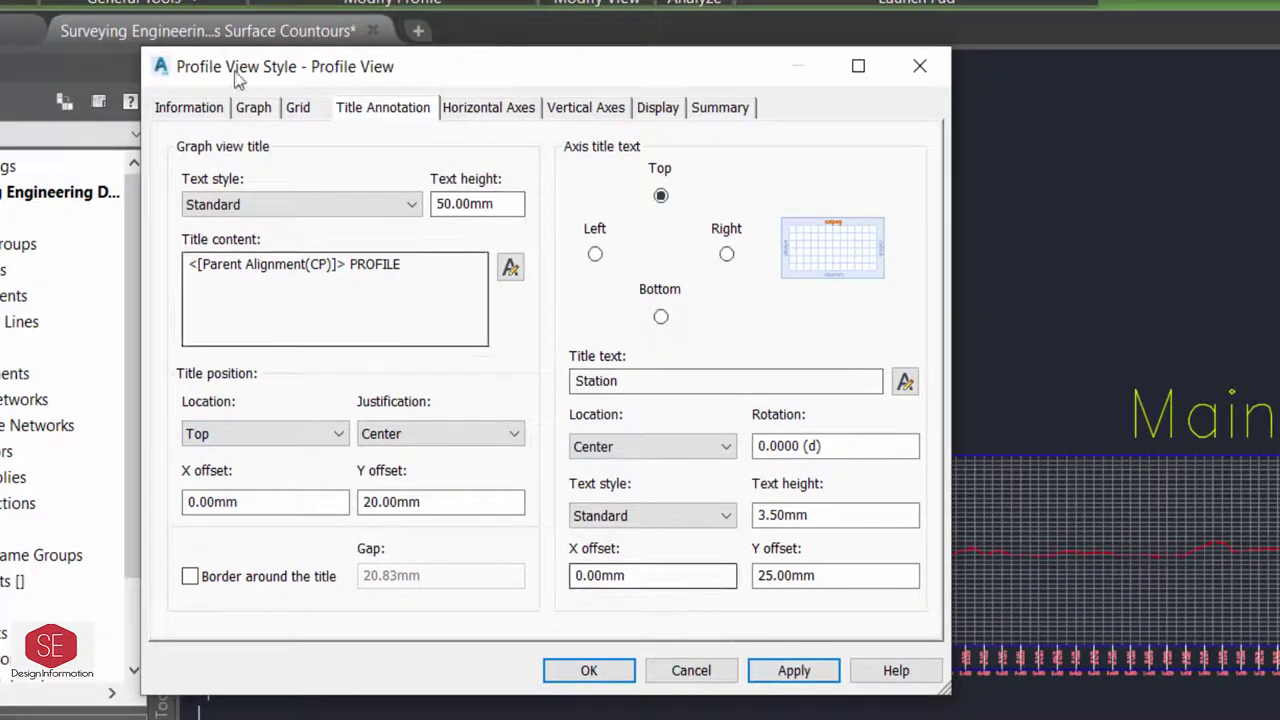
Give the bottom axis 50 m major and 25 m minor tick intervals, apply, and close.
left_click(487, 106)
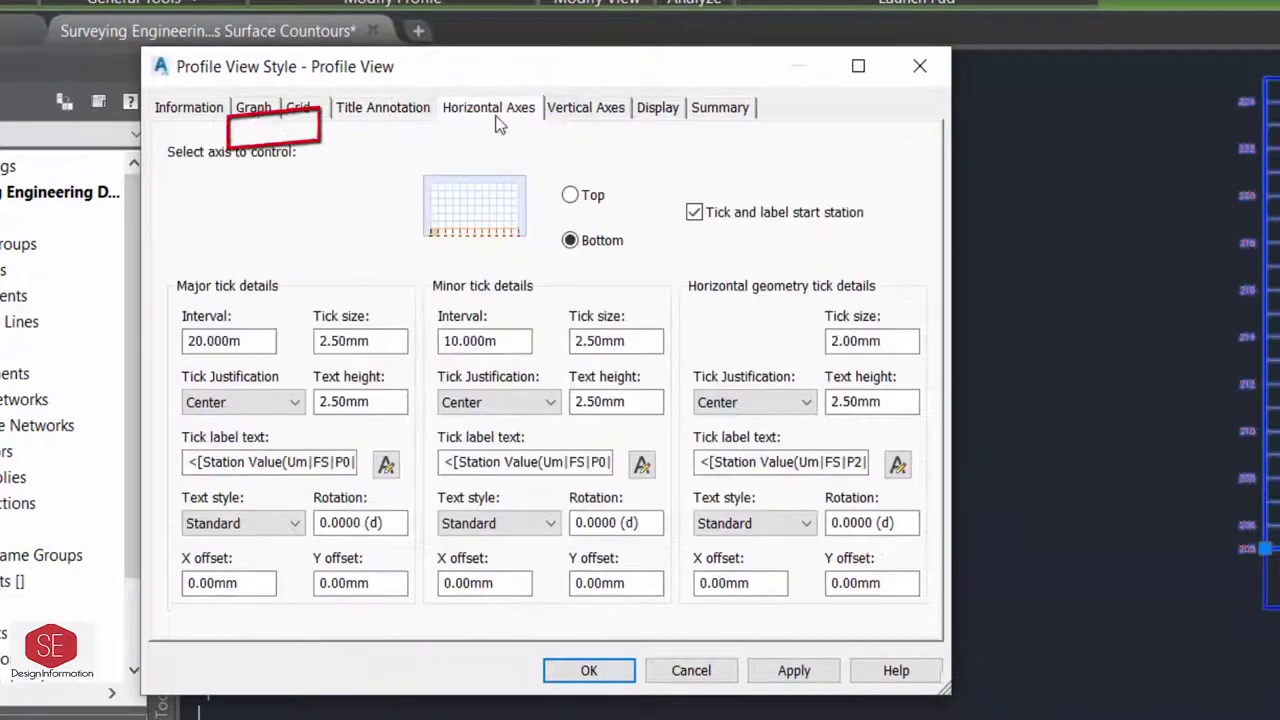
left_click(569, 195)
left_click(572, 241)
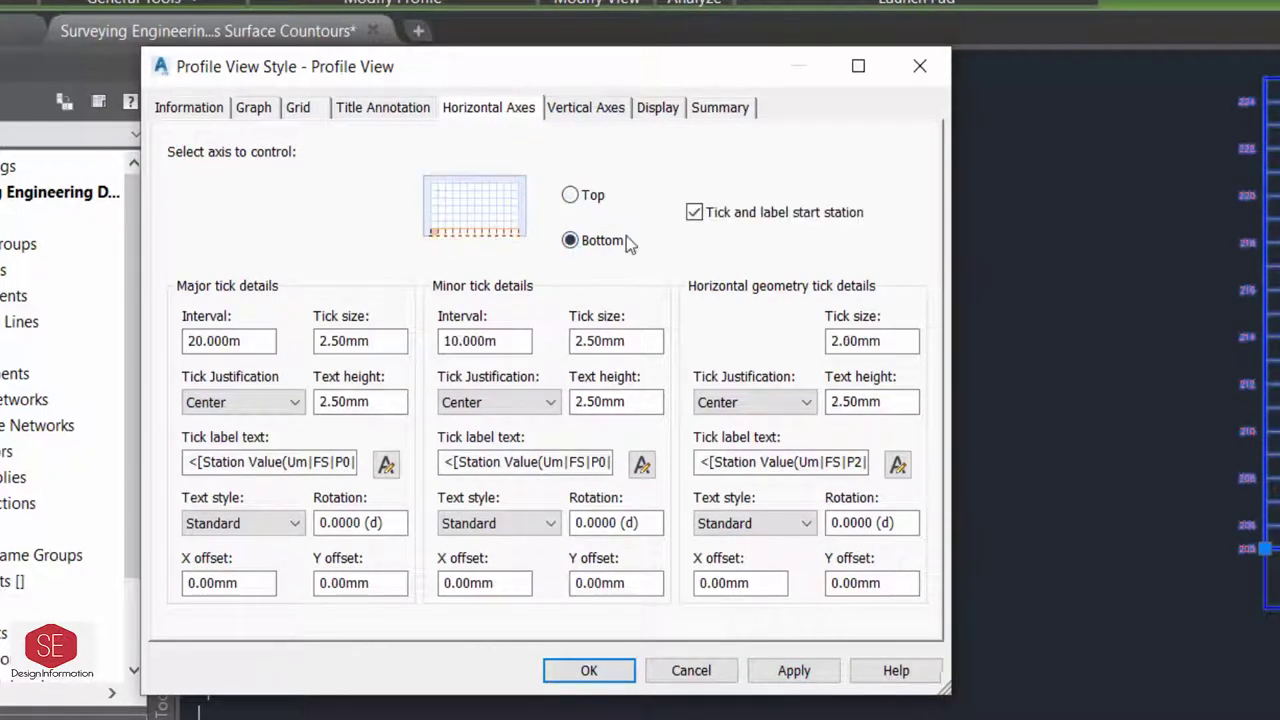
double_click(247, 342)
type("50")
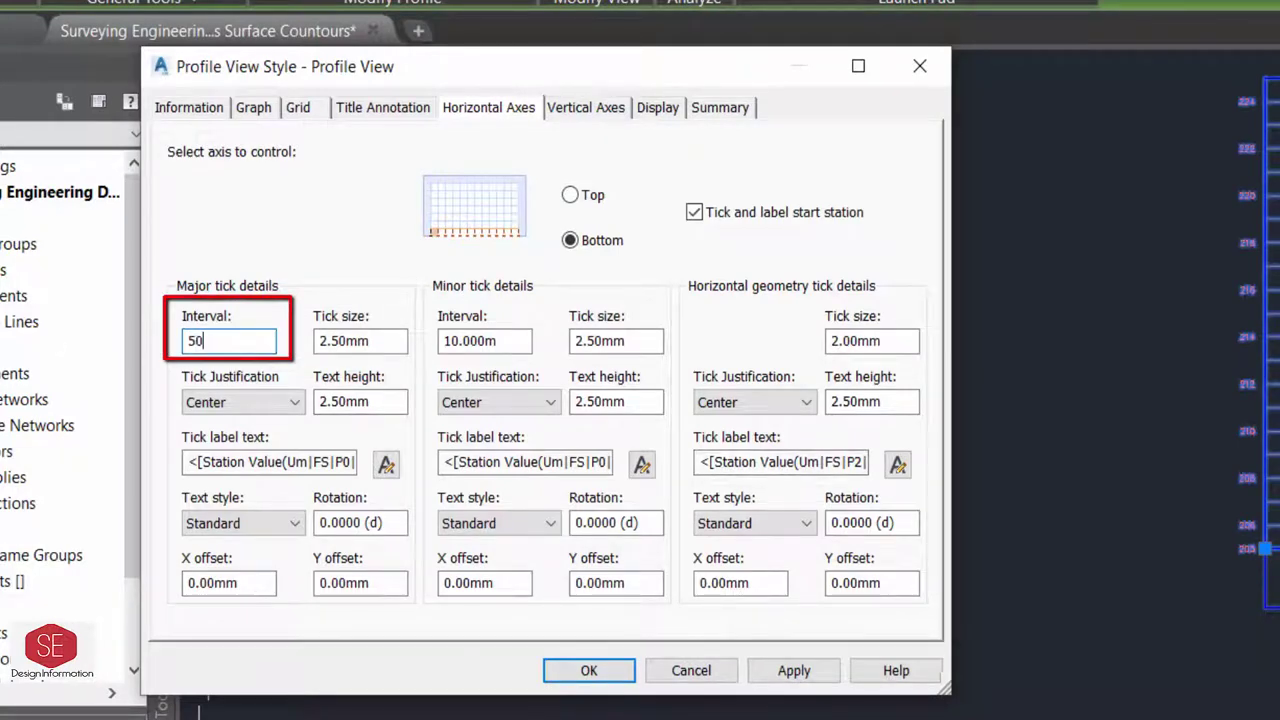
key("Tab")
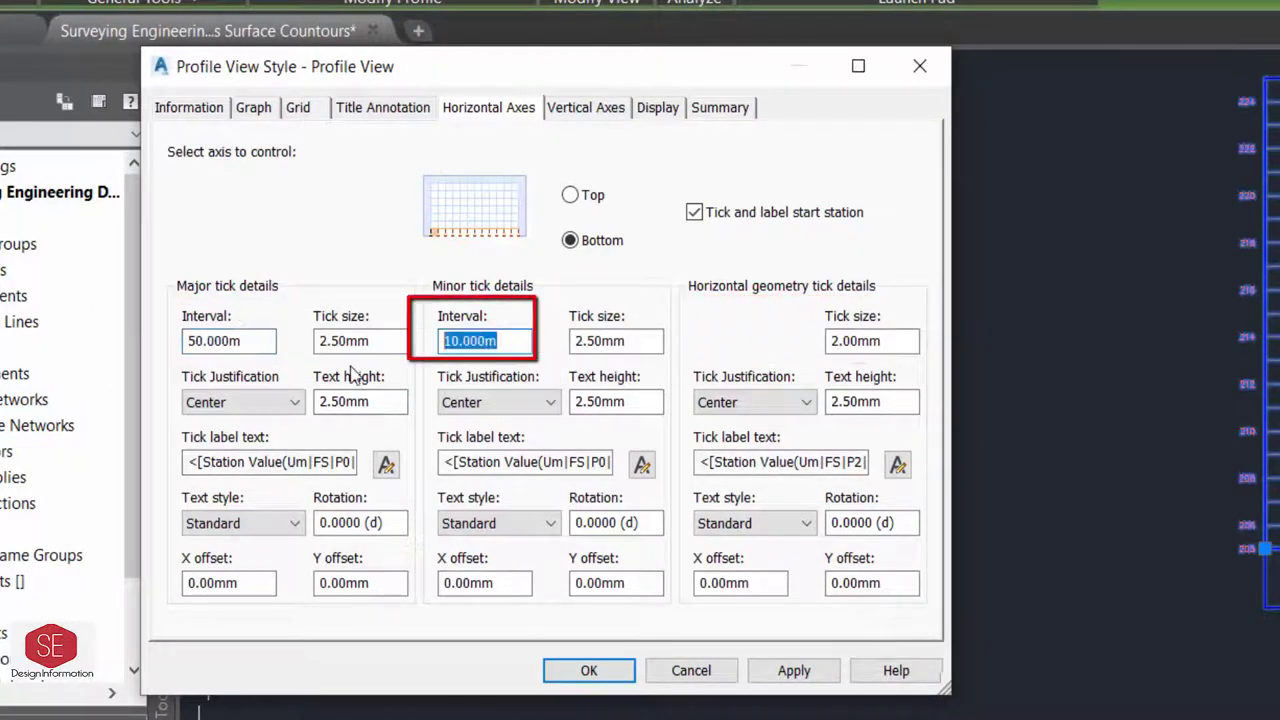
type("25")
left_click(794, 670)
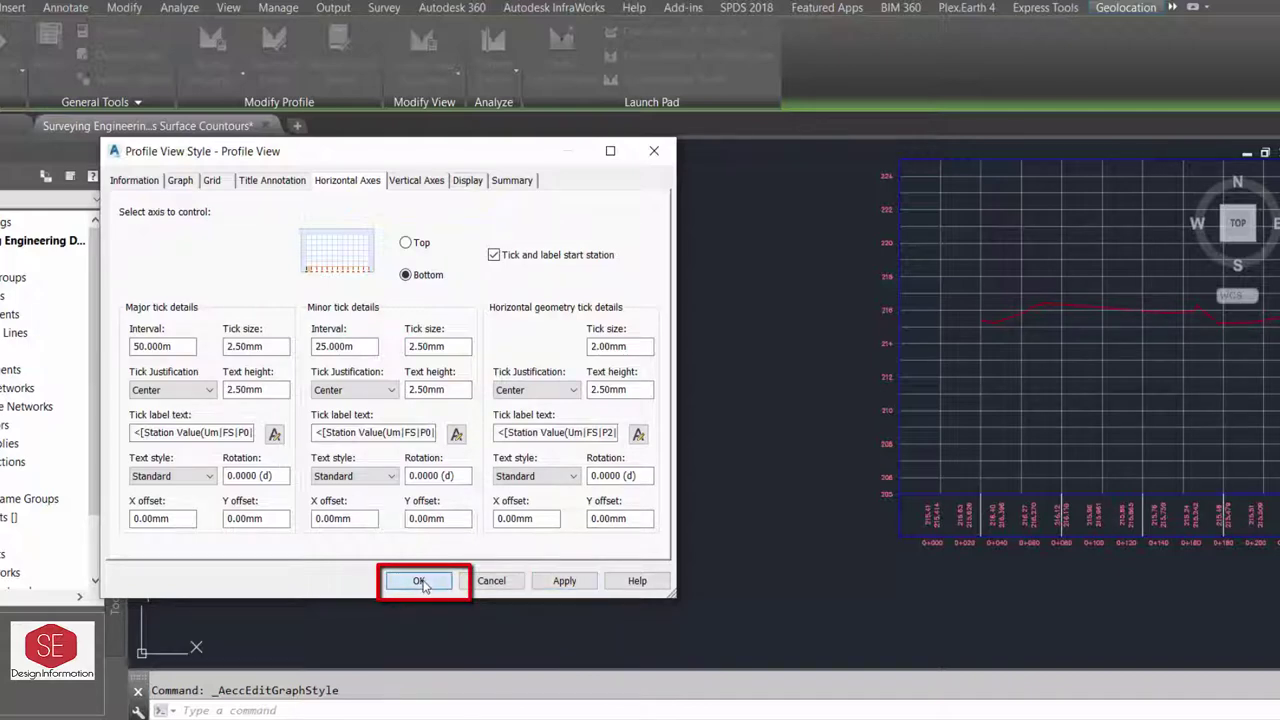
left_click(421, 585)
scroll(686, 523, "up", 2)
scroll(800, 536, "up", 5)
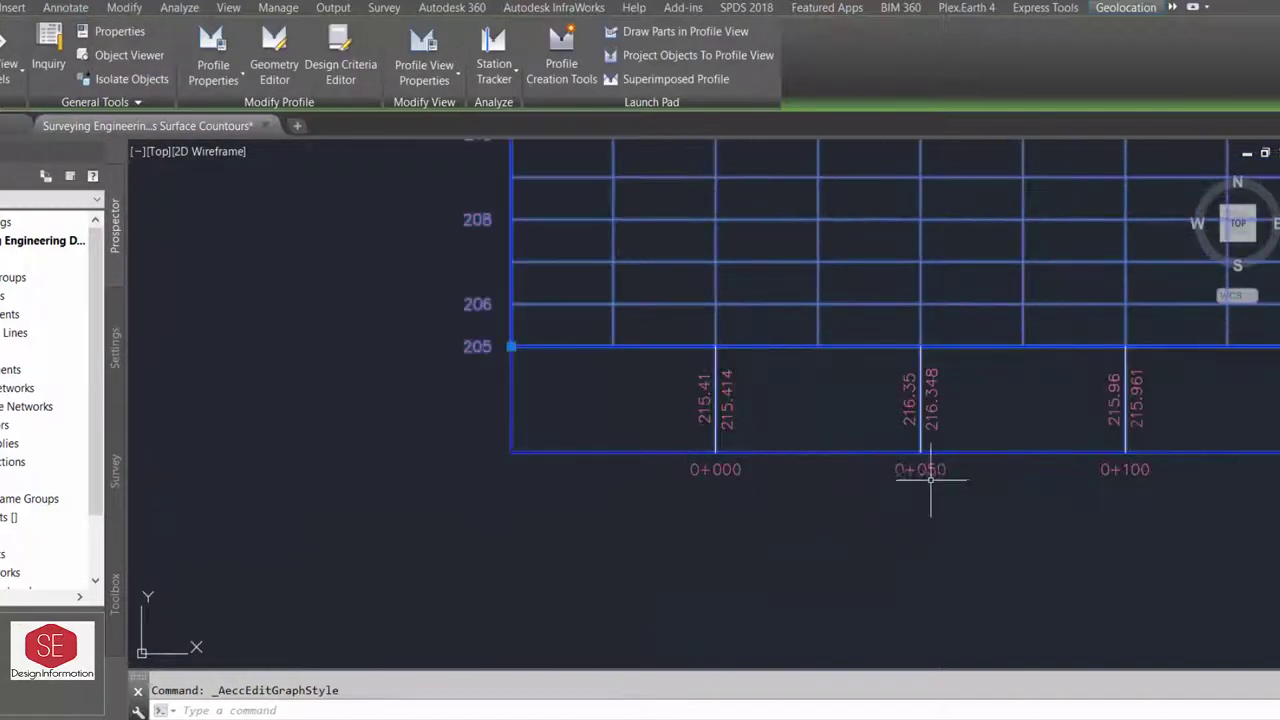
Reopen the profile view style and change the station ticks to 20 m major and 10 m minor.
scroll(1045, 459, "down", 2)
scroll(1109, 469, "down", 3)
scroll(1109, 460, "up", 4)
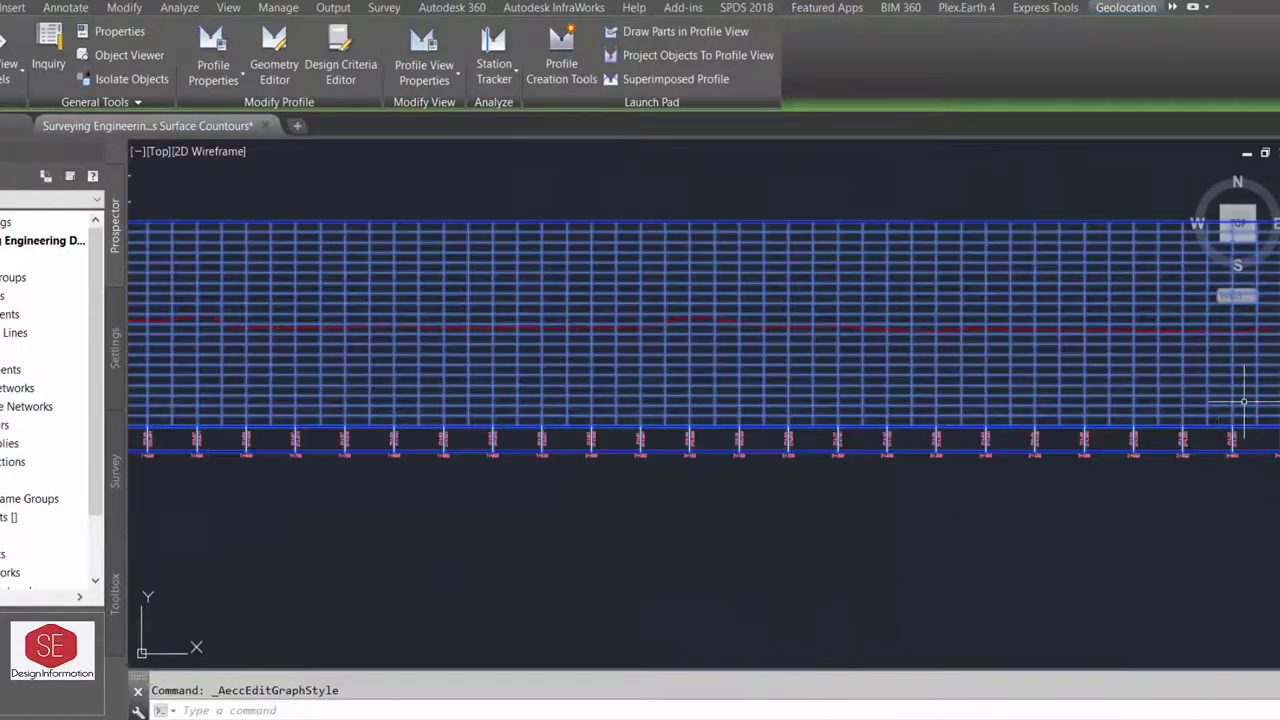
scroll(1118, 449, "down", 4)
scroll(561, 400, "up", 5)
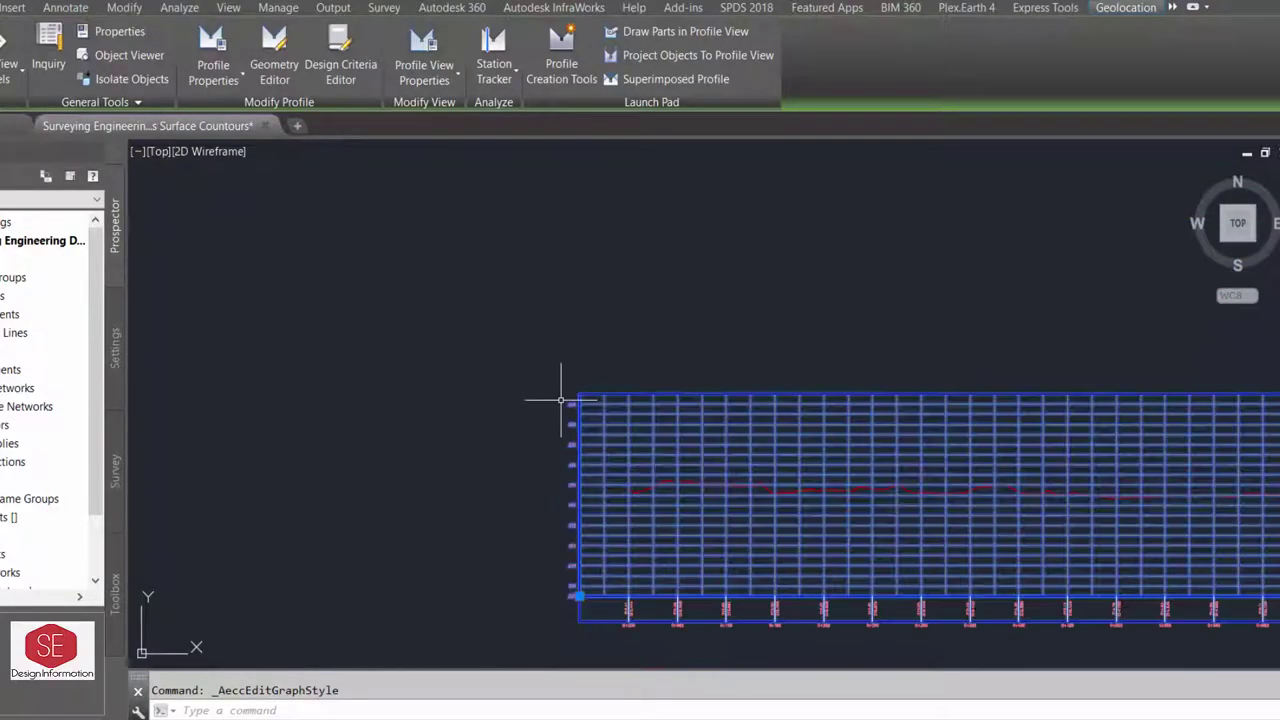
left_click(424, 70)
left_click(475, 146)
type("20")
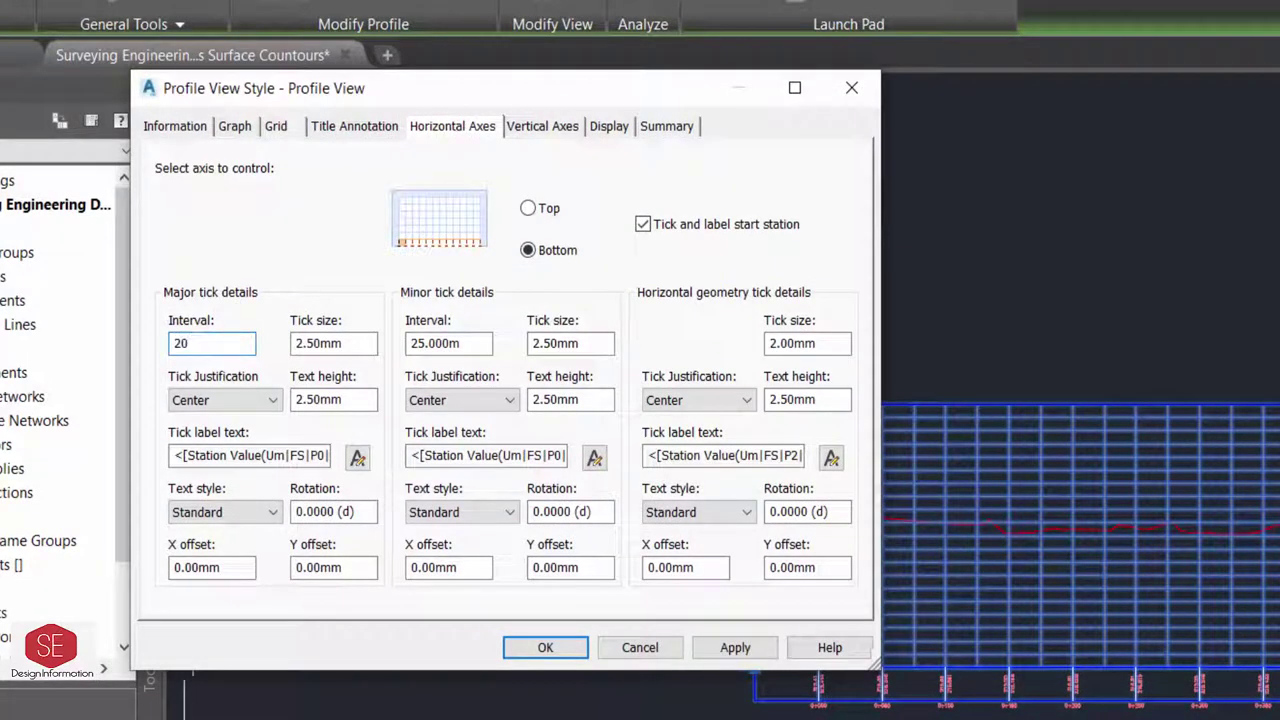
key("Tab")
type("10")
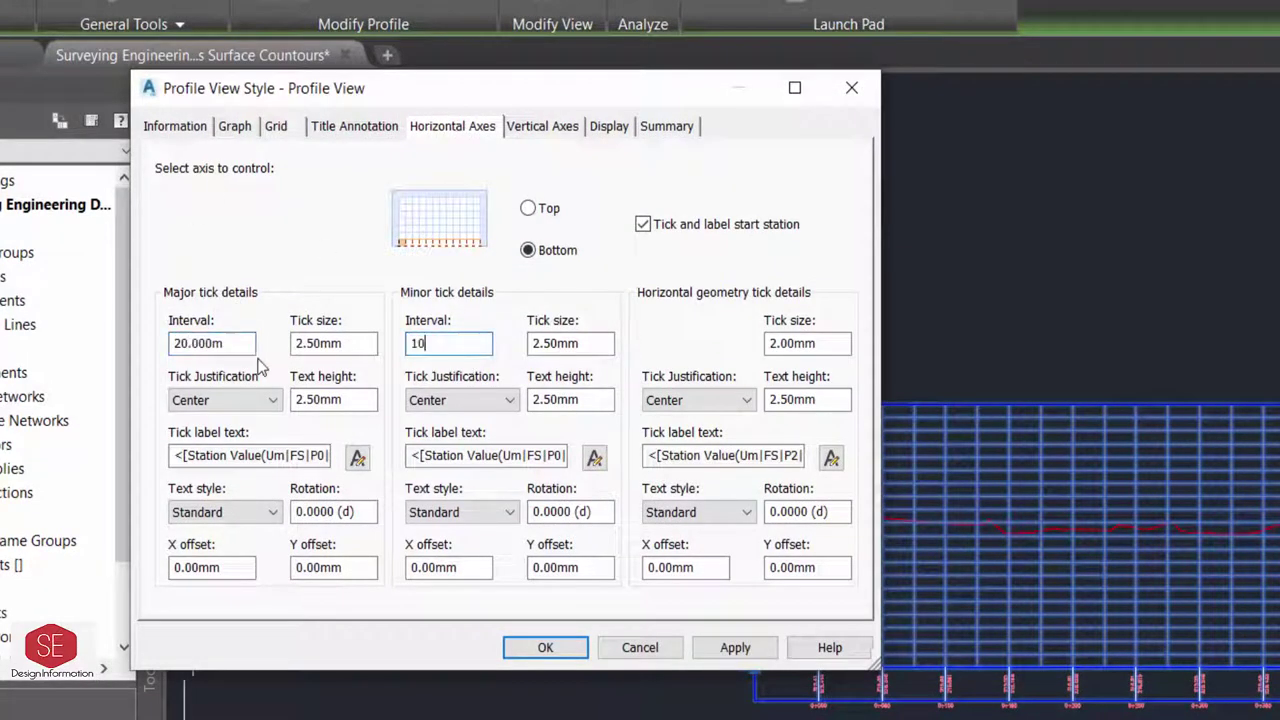
left_click(736, 647)
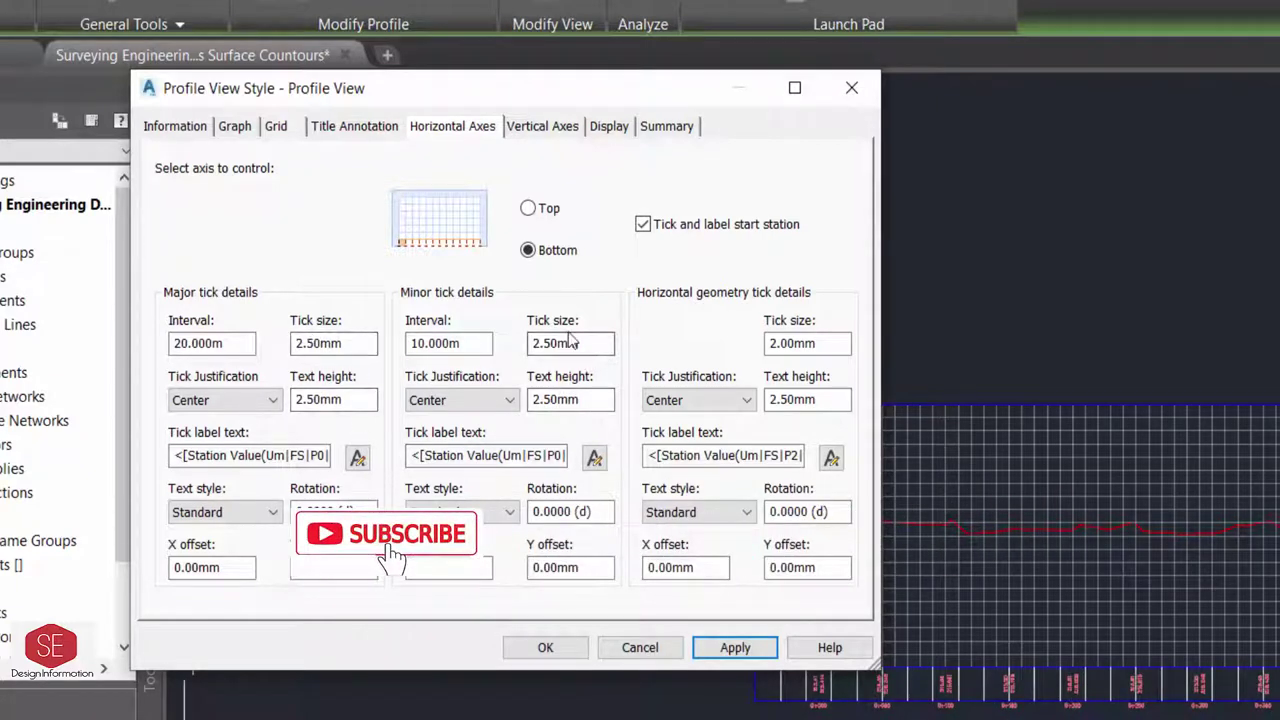
left_click(229, 512)
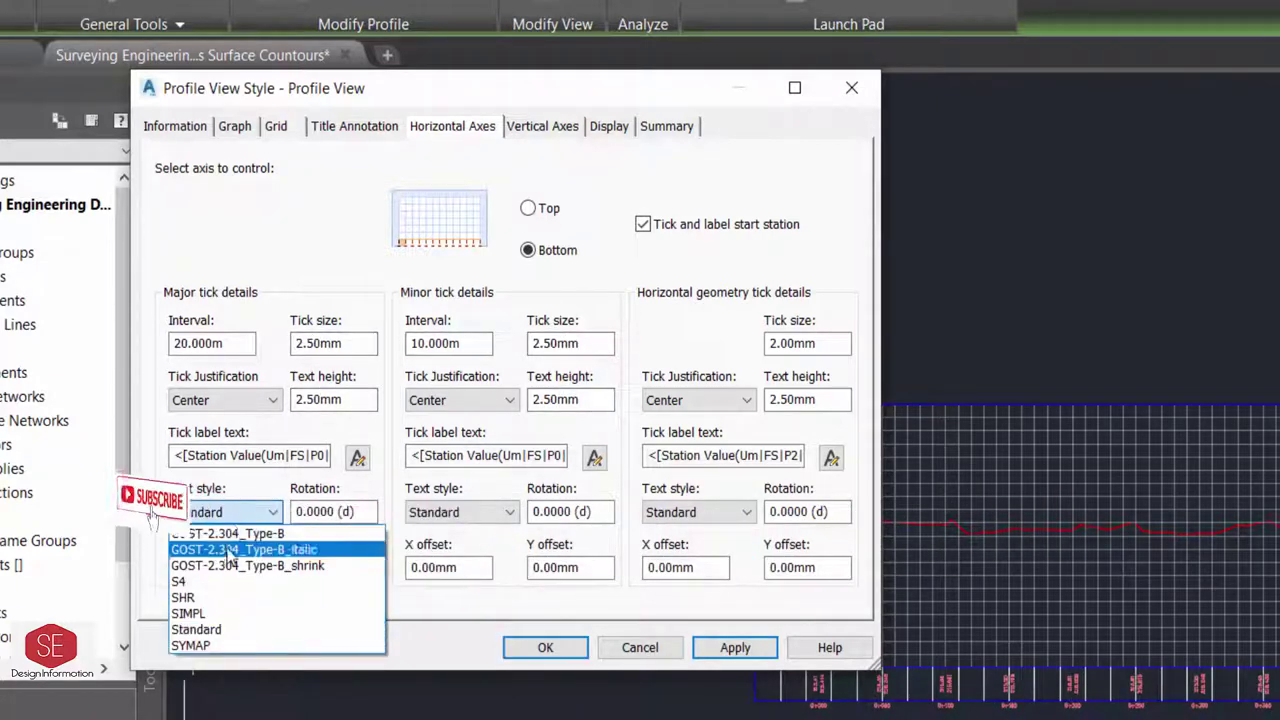
left_click(246, 510)
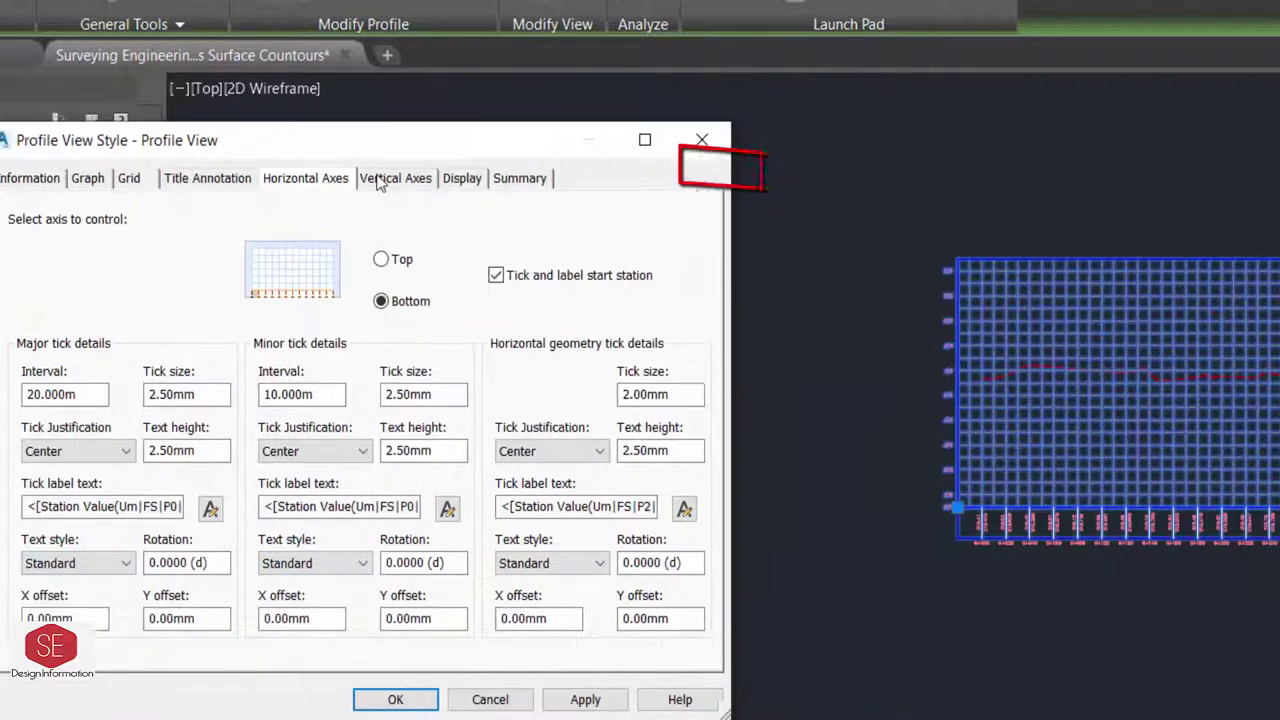
Set the left elevation axis to 1 m major and 0.5 m minor intervals.
left_click(542, 126)
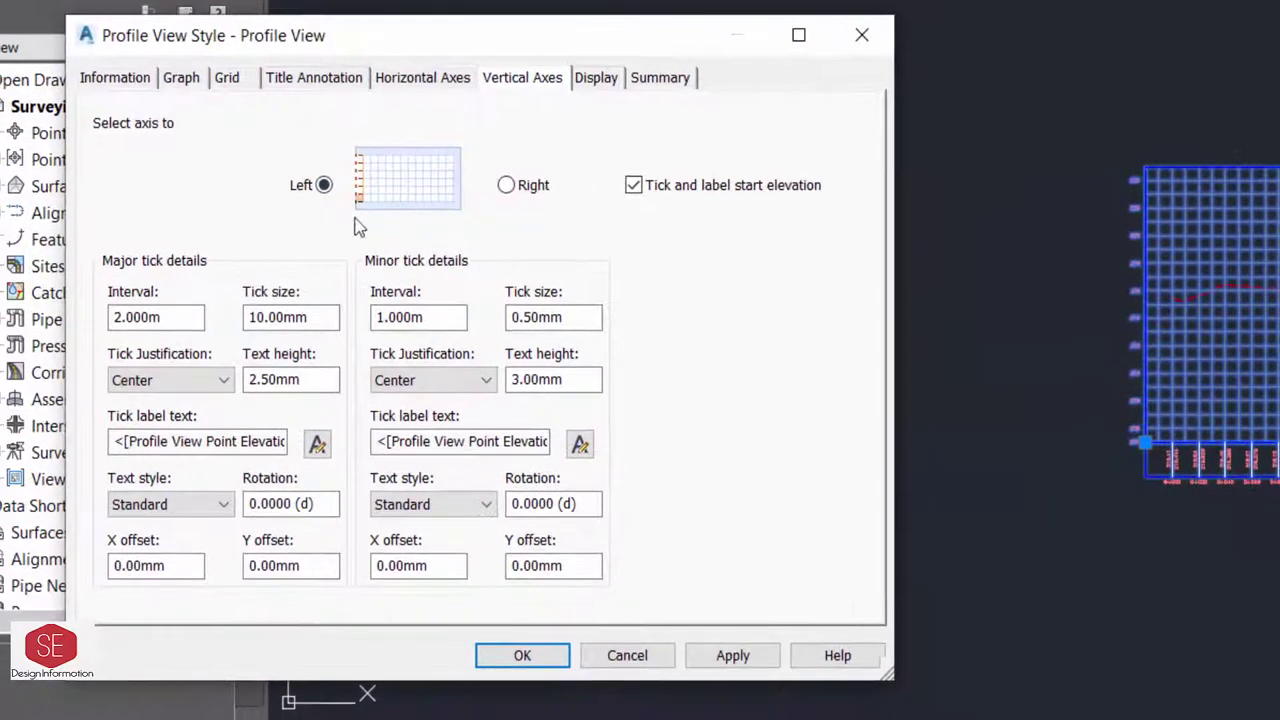
left_click(522, 190)
left_click(360, 180)
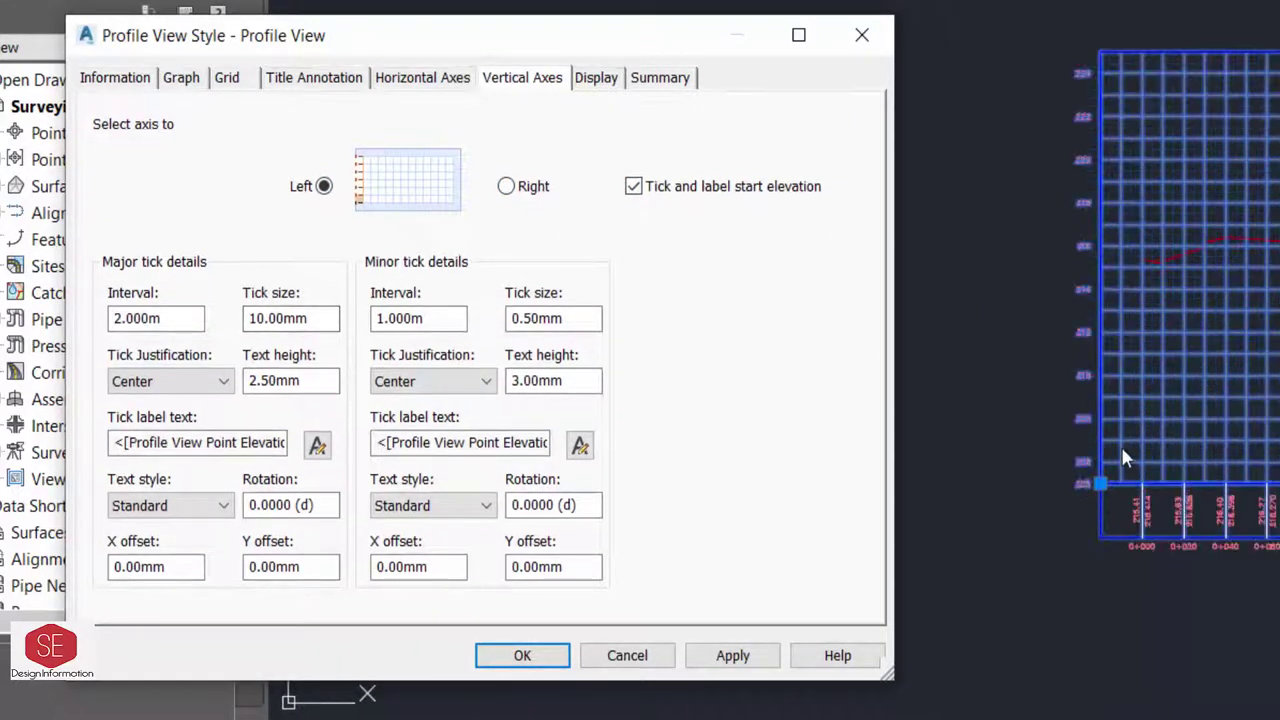
double_click(135, 318)
type("1")
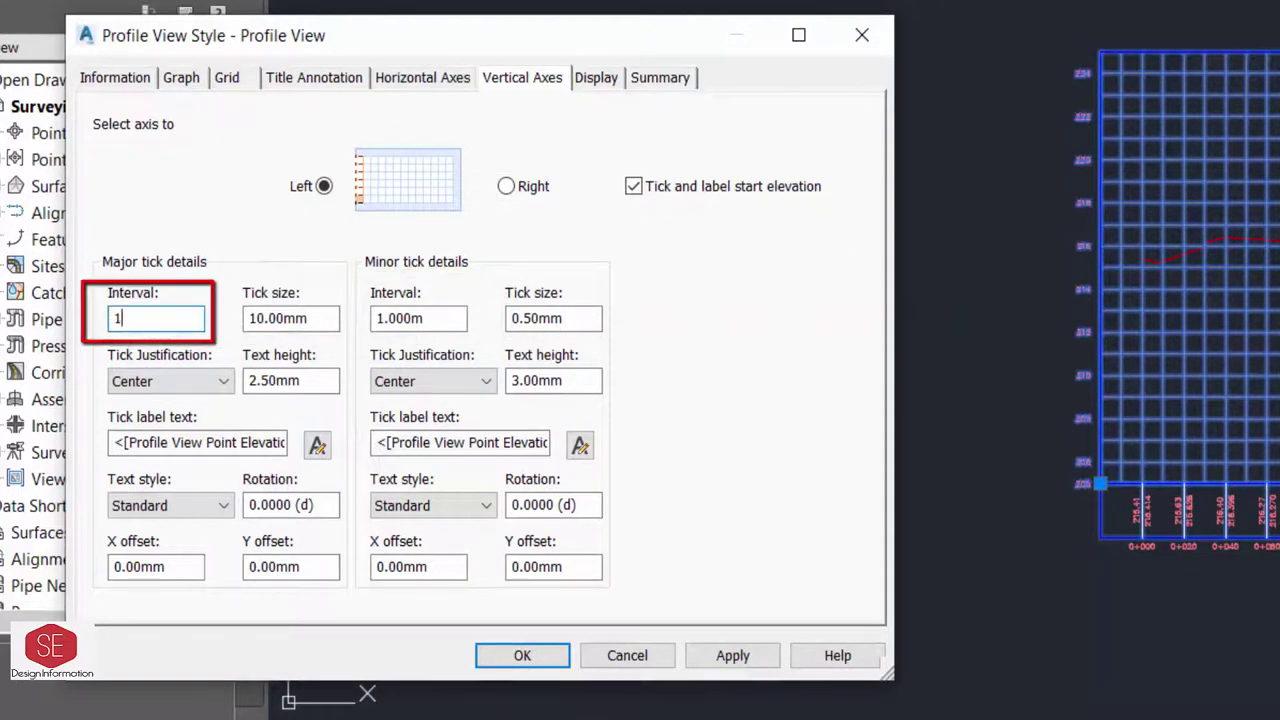
double_click(418, 318)
type(".5")
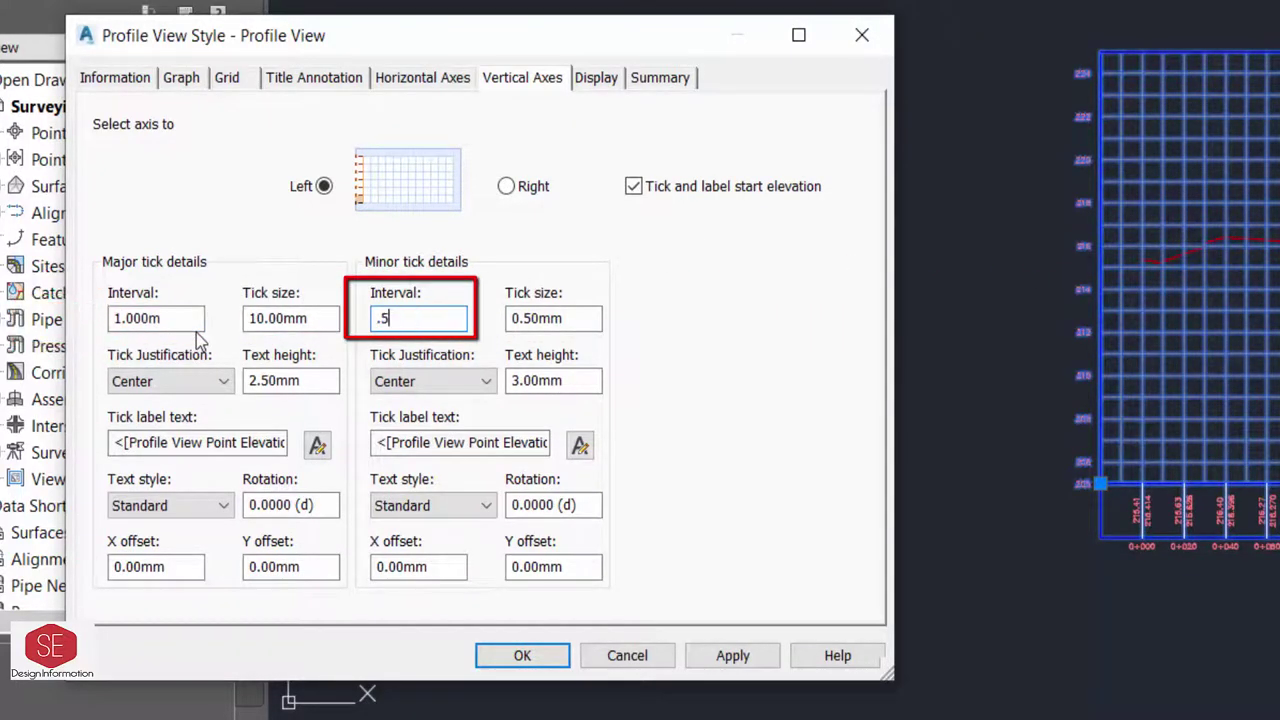
left_click(745, 664)
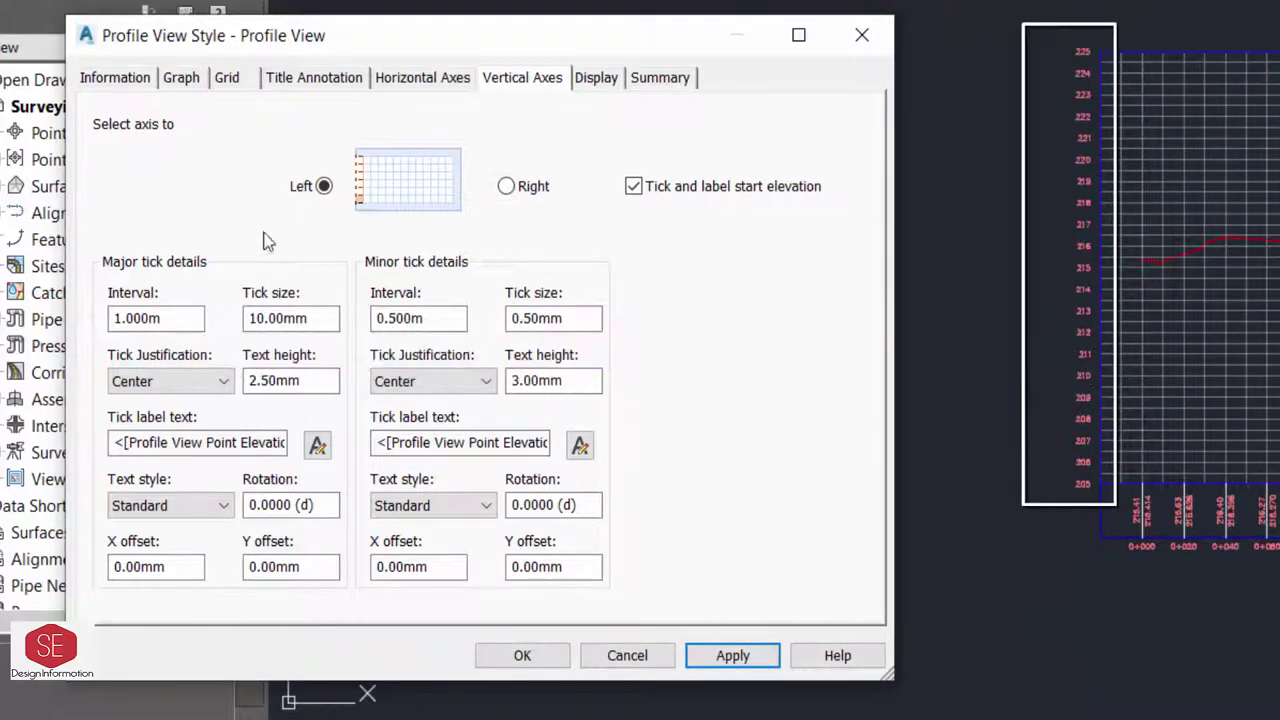
double_click(136, 318)
type(".5")
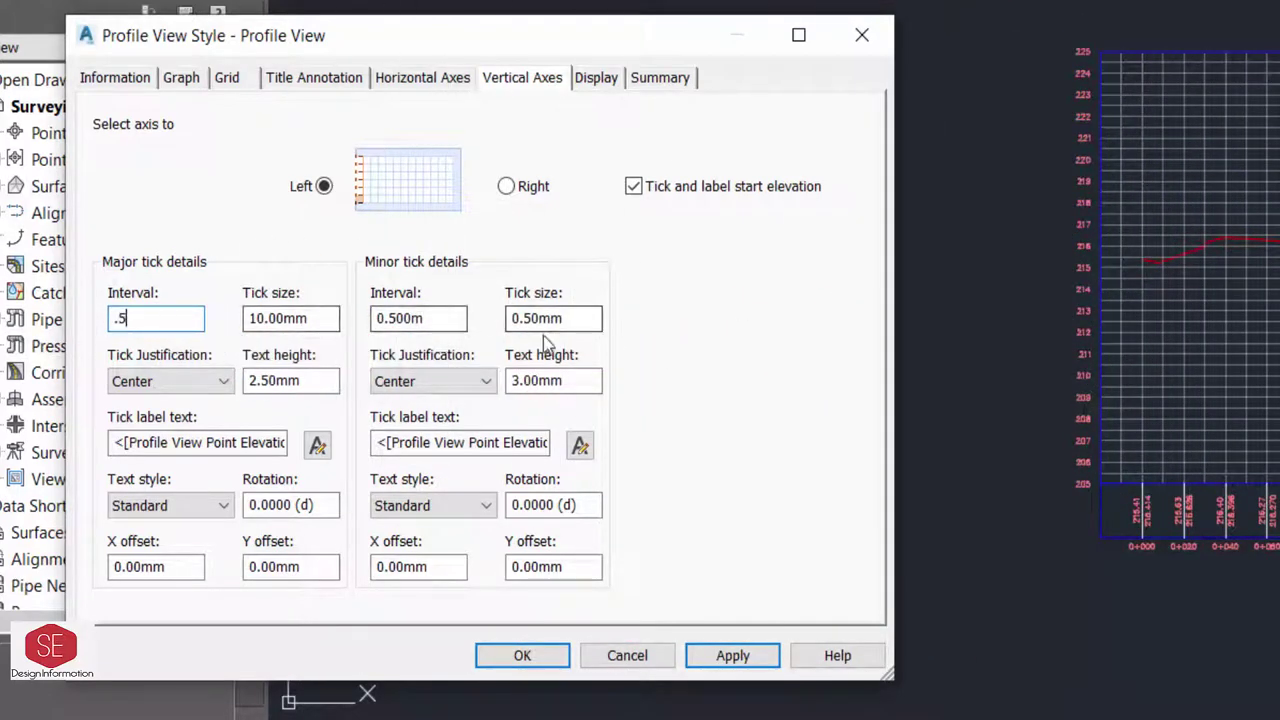
double_click(445, 318)
type(".25")
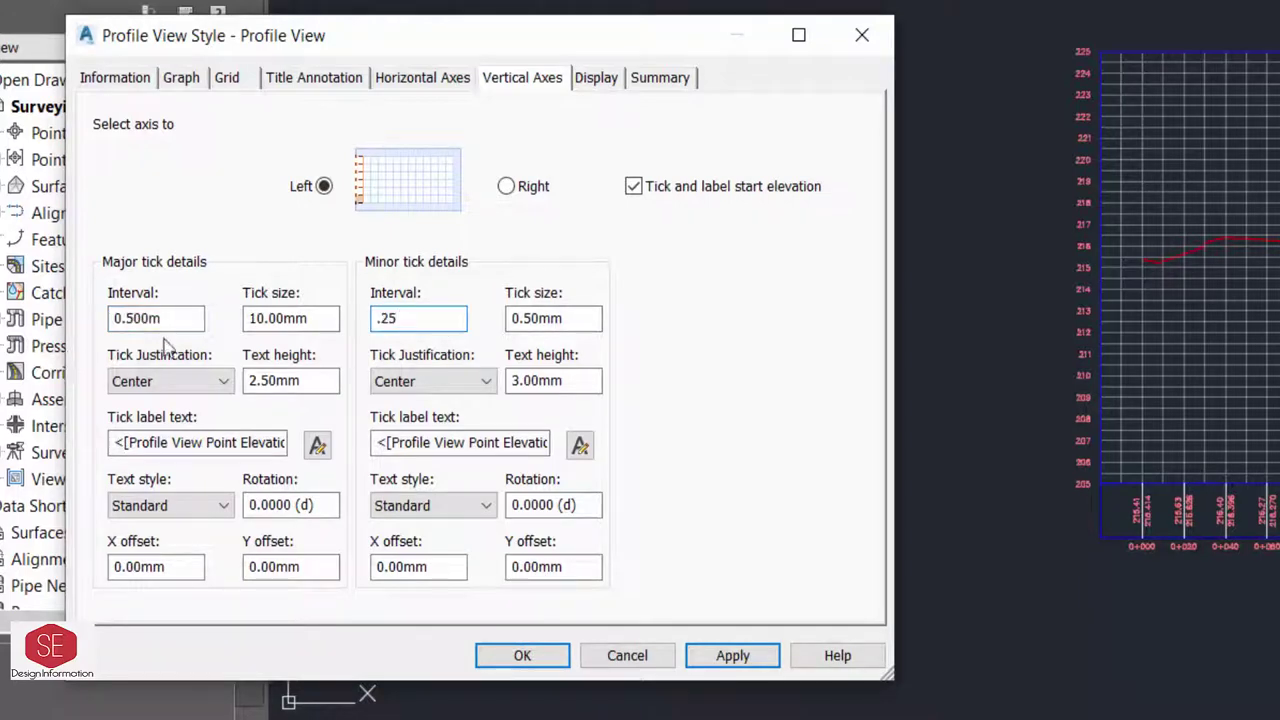
left_click(732, 655)
type("1")
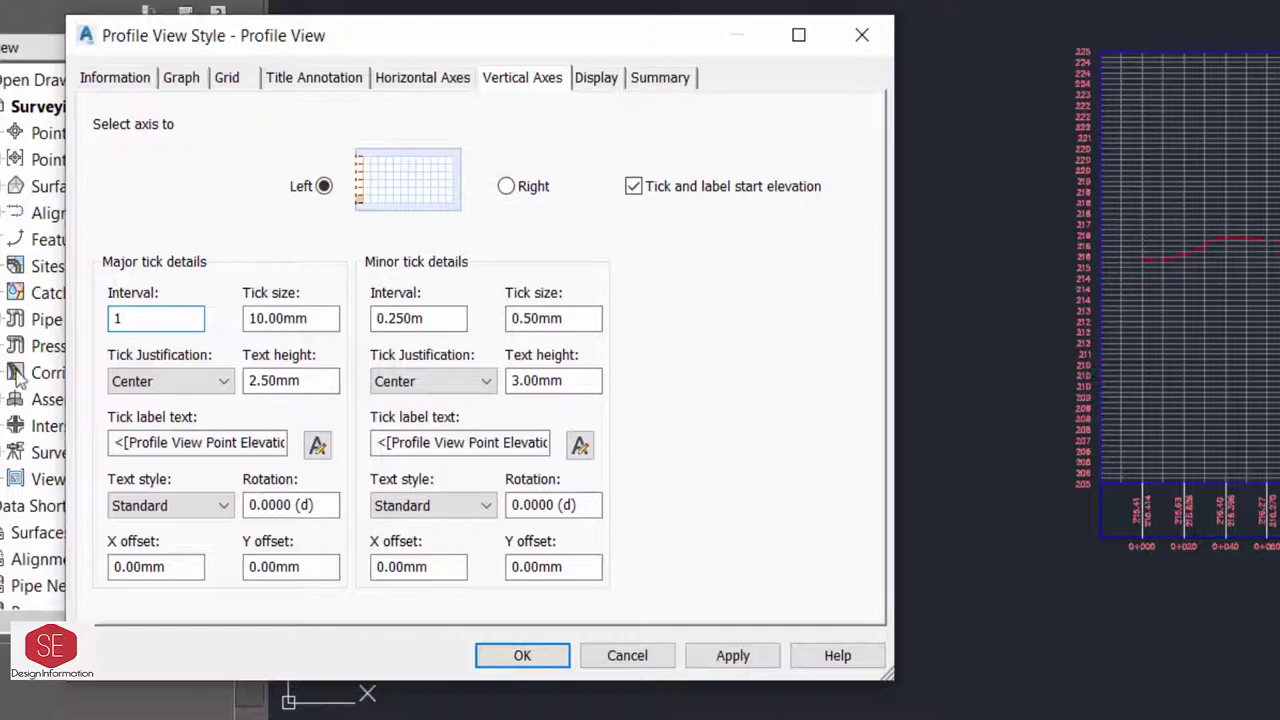
double_click(418, 318)
type(".5")
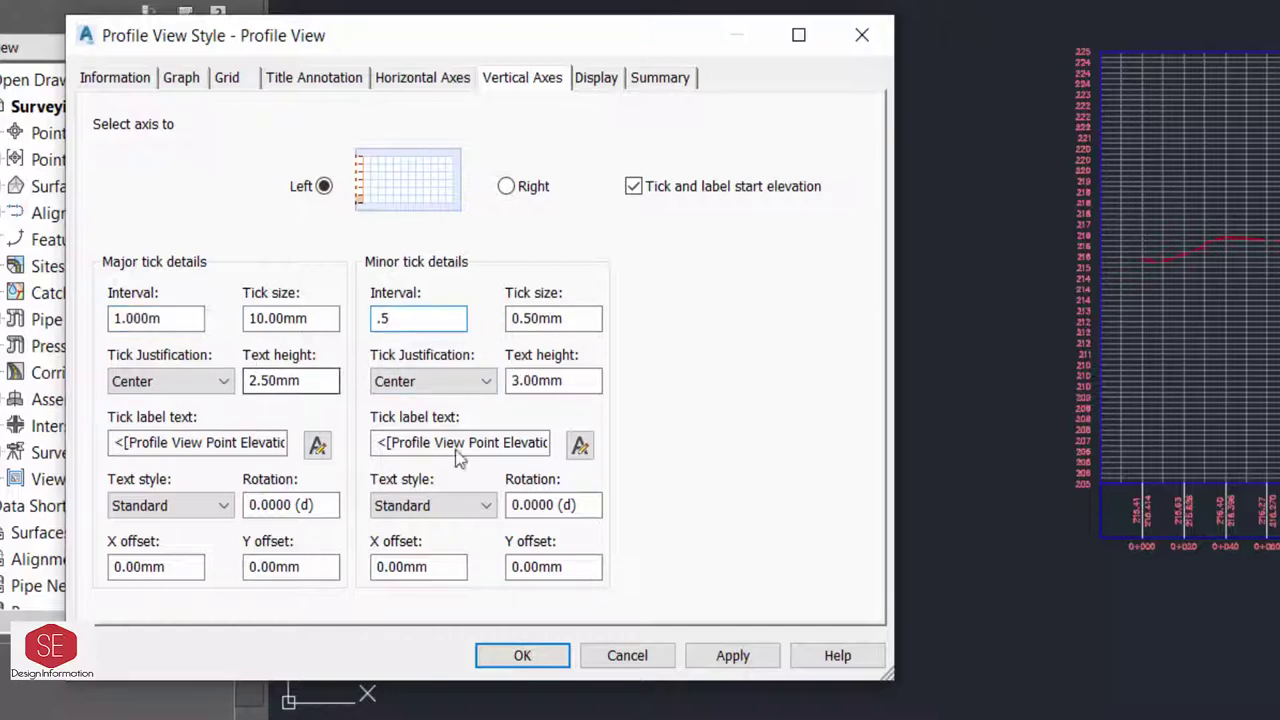
left_click(730, 655)
Make the left axis major ticks 5 mm in size.
left_click(323, 318)
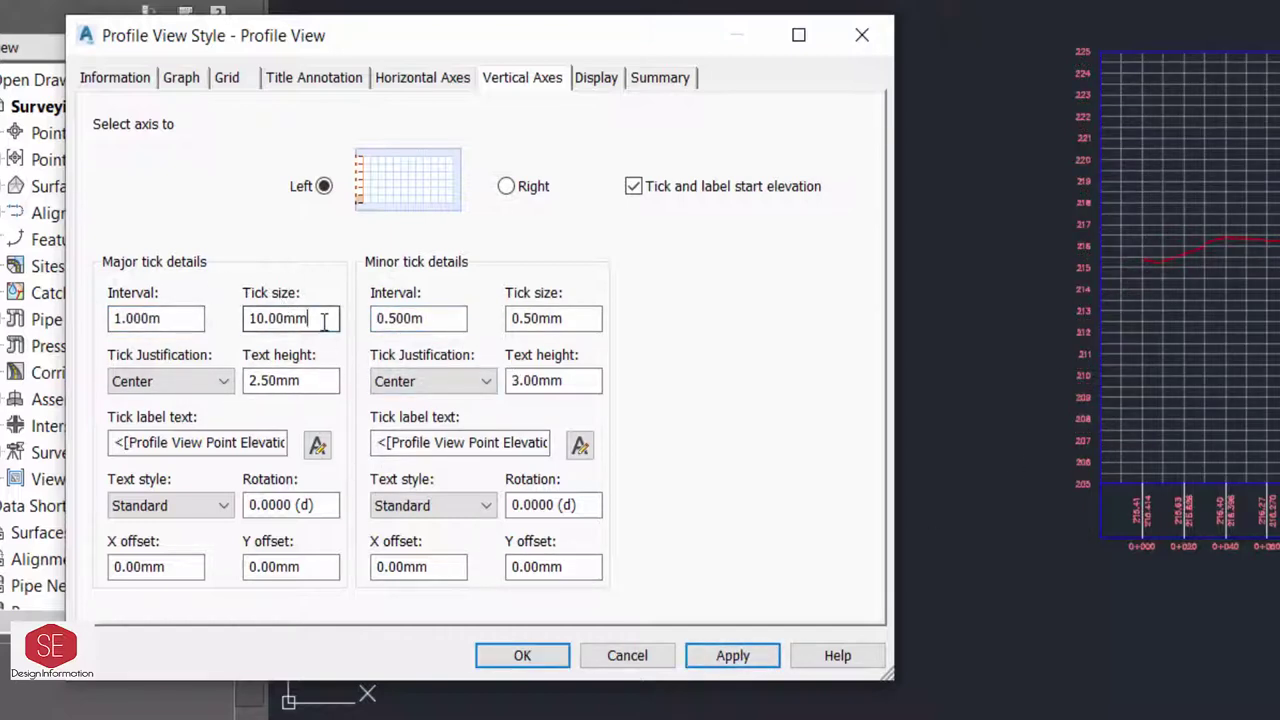
double_click(323, 318)
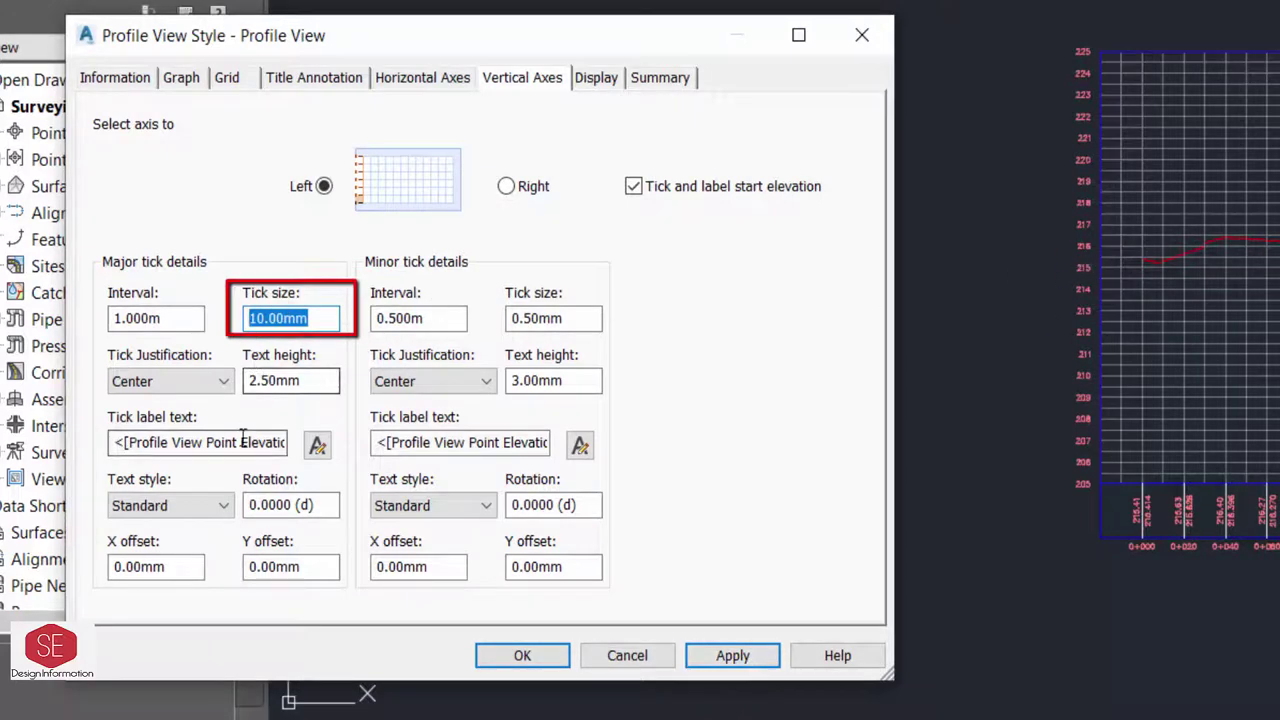
type("5")
left_click(755, 672)
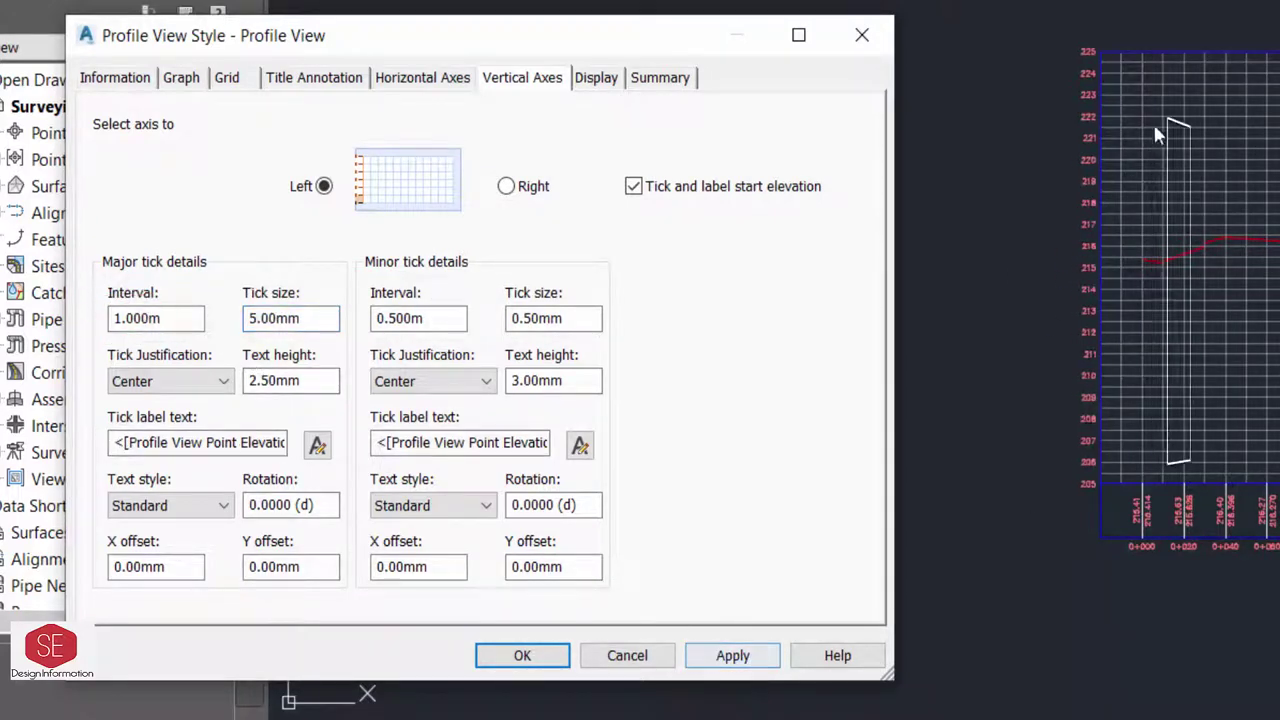
double_click(255, 318)
type("1")
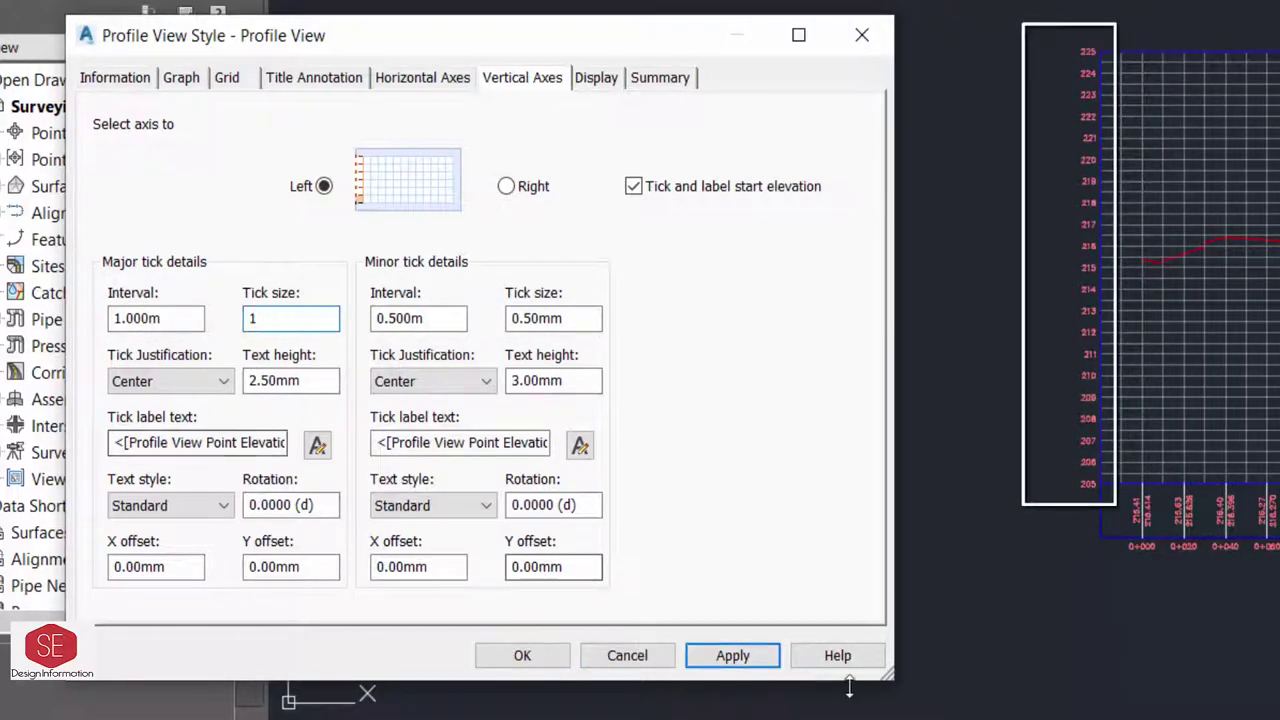
left_click(731, 655)
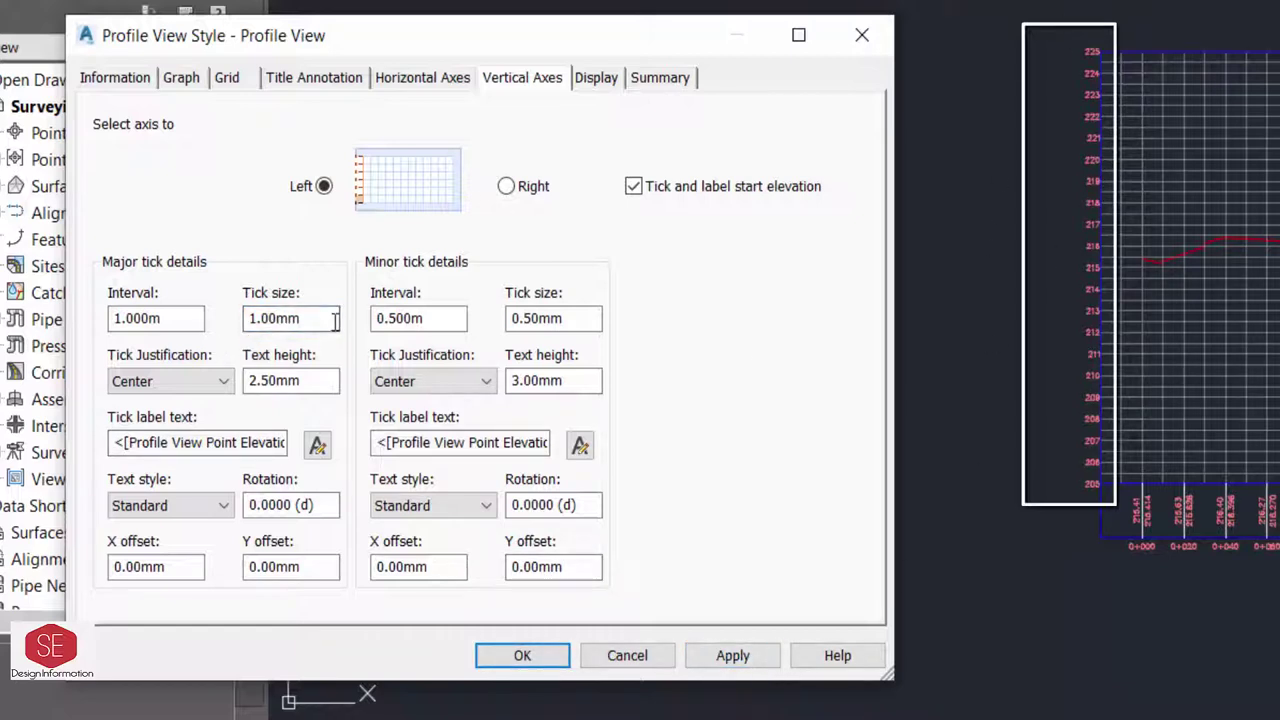
type("5")
left_click(736, 656)
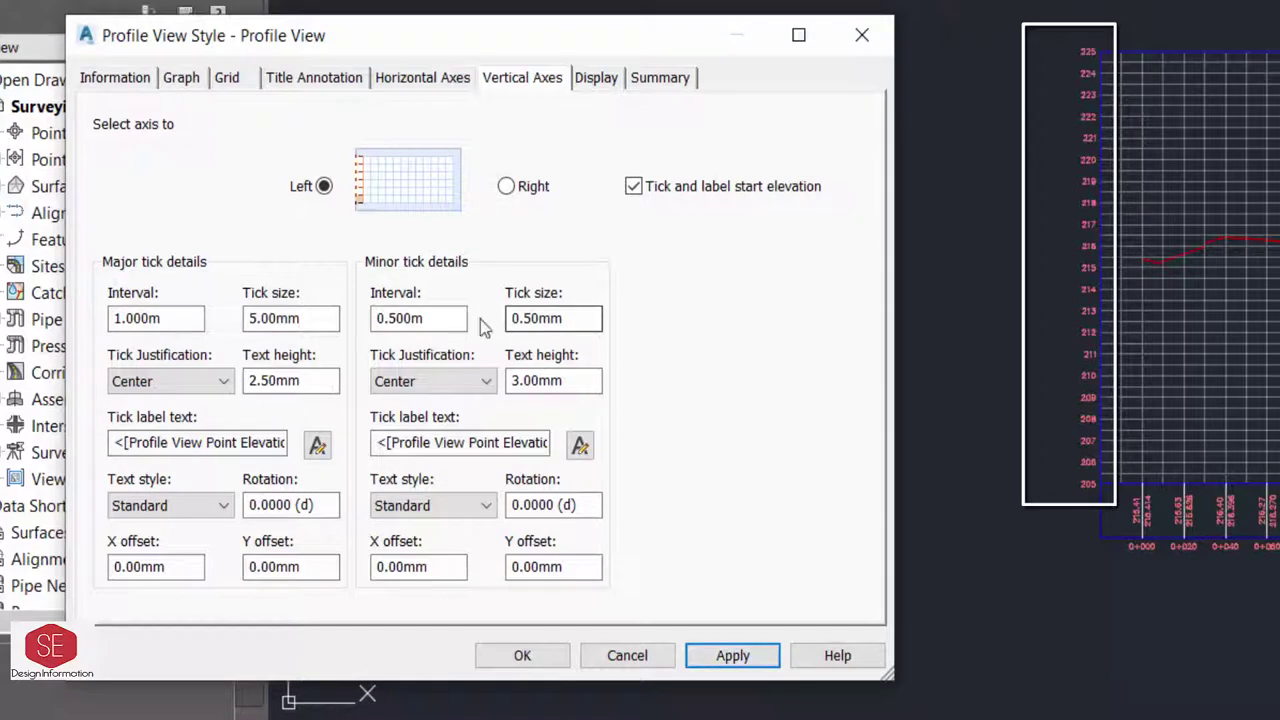
Keep the elevation label text height at 2.5 mm and close the label text editor.
left_click_drag(308, 376, 247, 380)
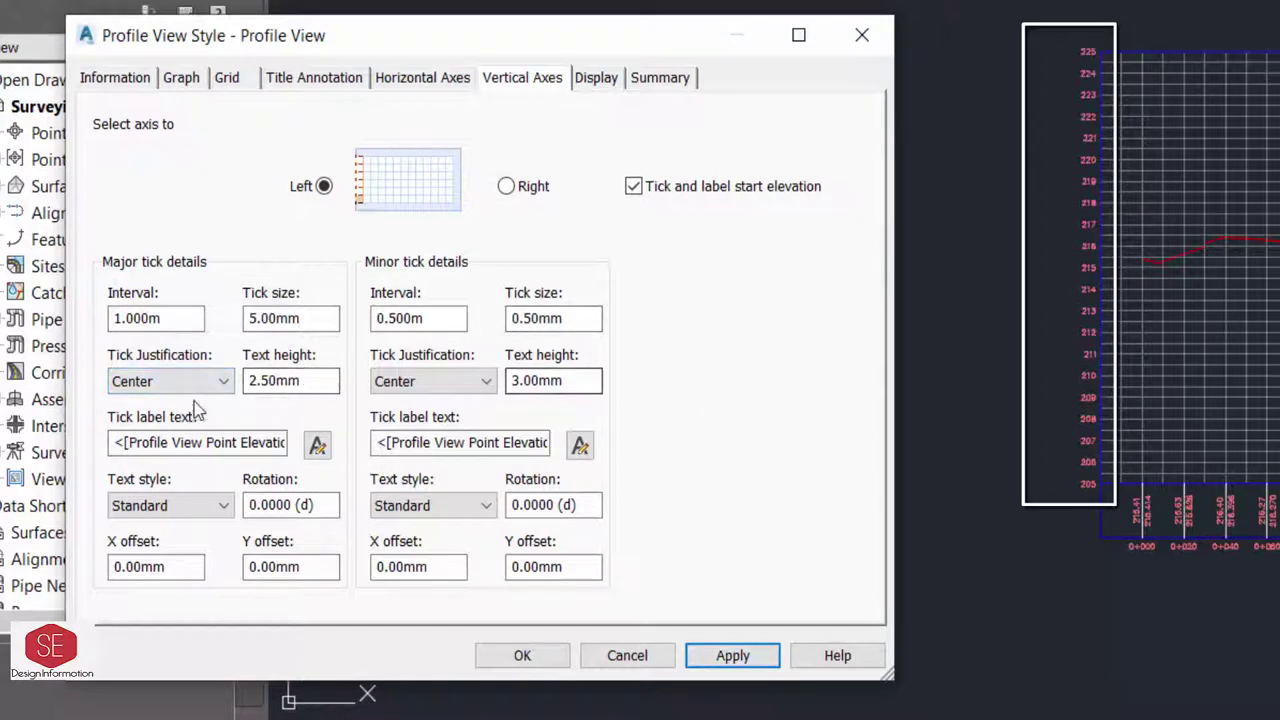
type("5")
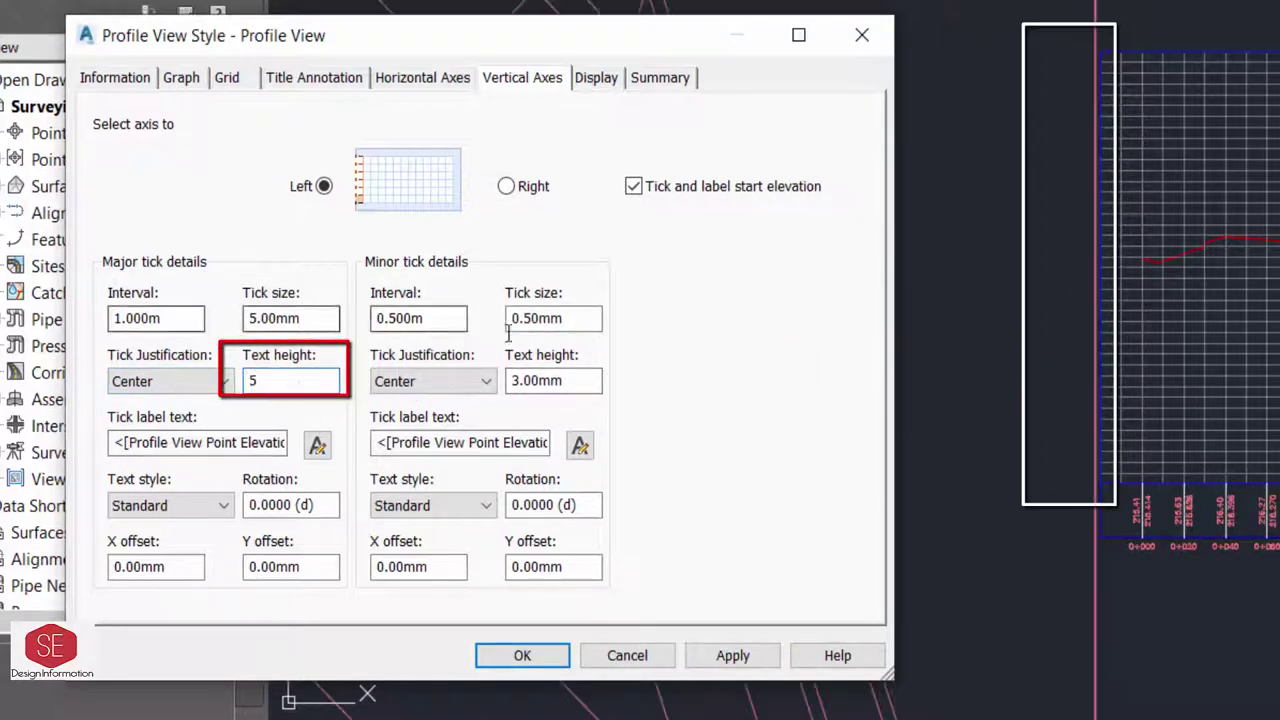
left_click(740, 655)
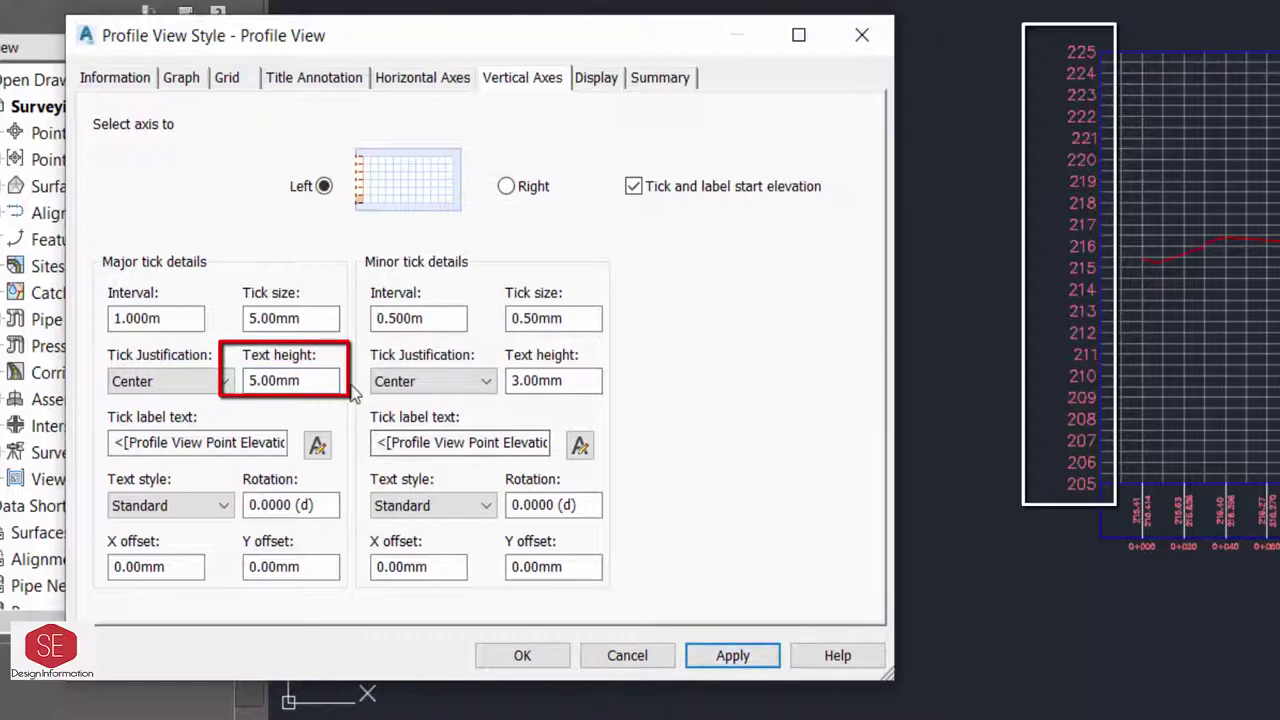
left_click_drag(338, 376, 133, 393)
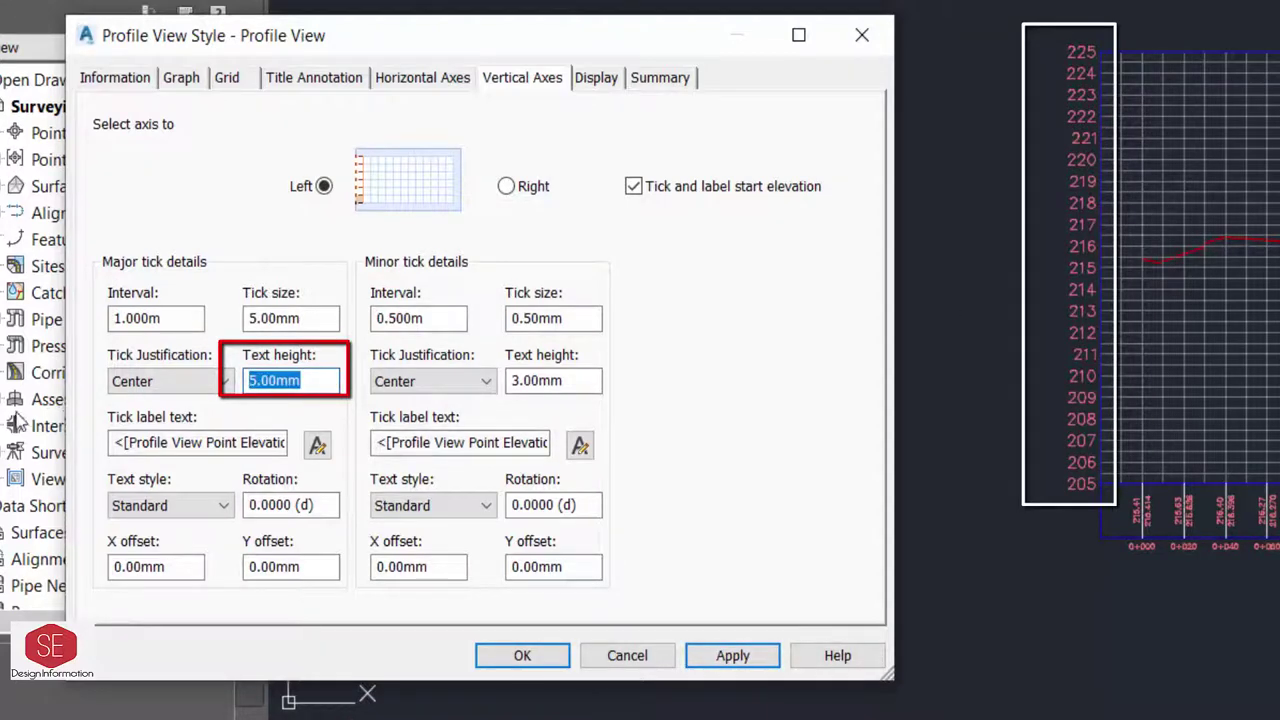
type("2.5")
left_click(730, 660)
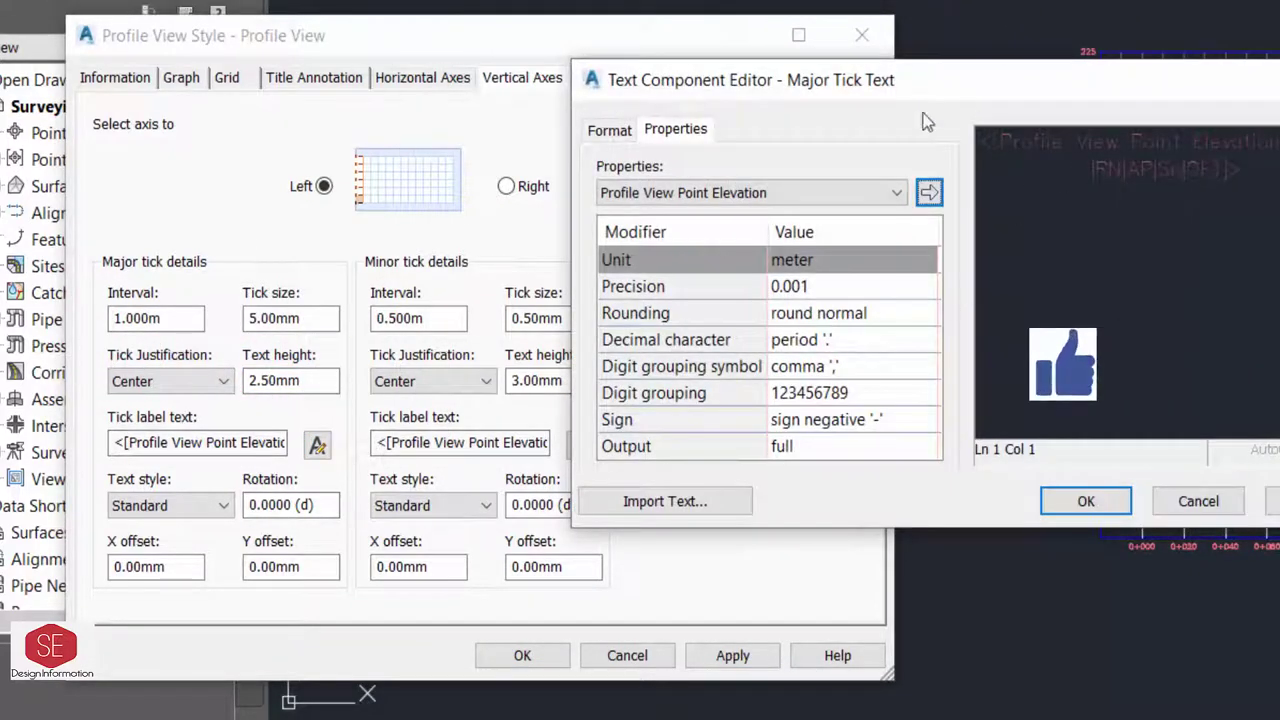
left_click(1086, 505)
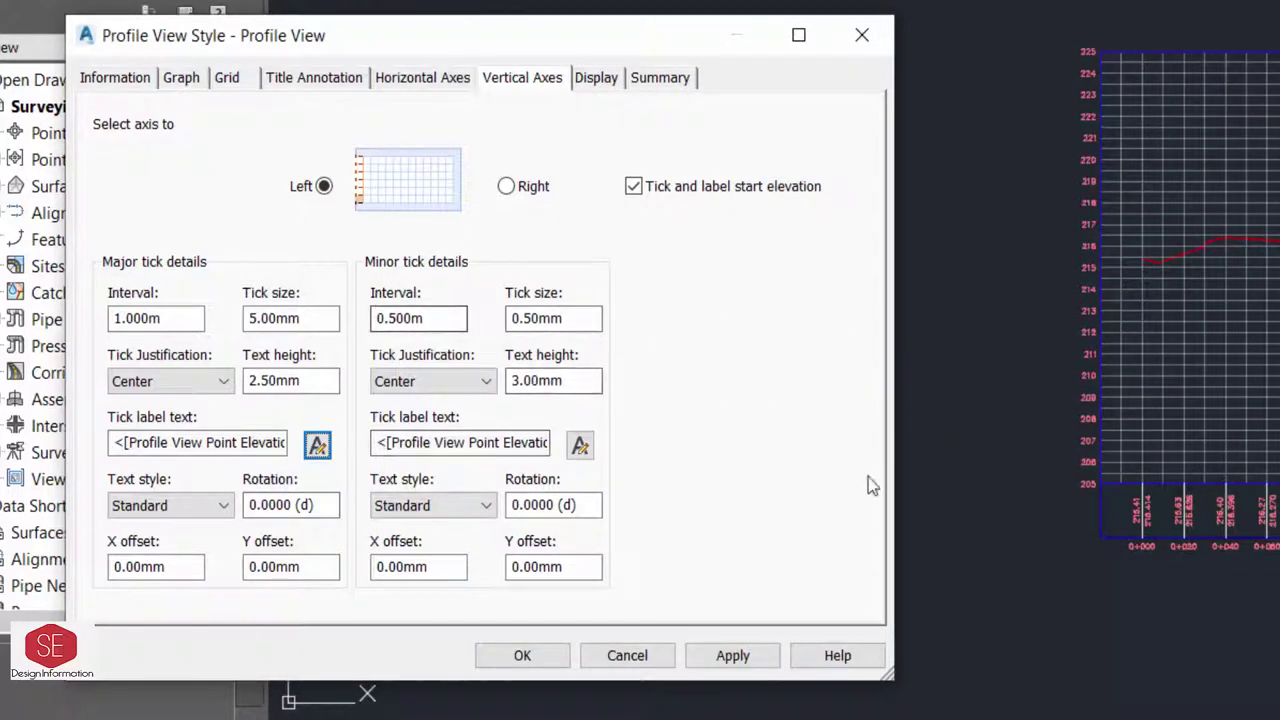
Review the Display colours, keeping the graph title yellow, check the Summary, then apply and close.
left_click(595, 78)
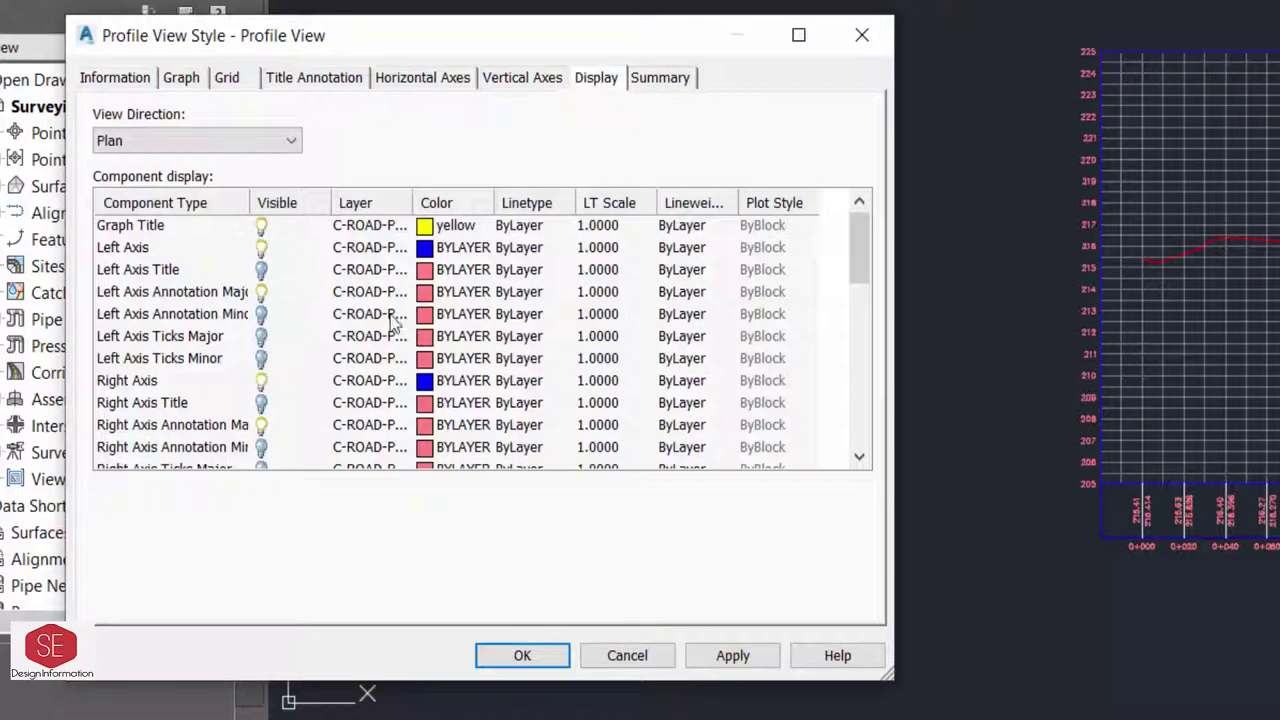
left_click(438, 231)
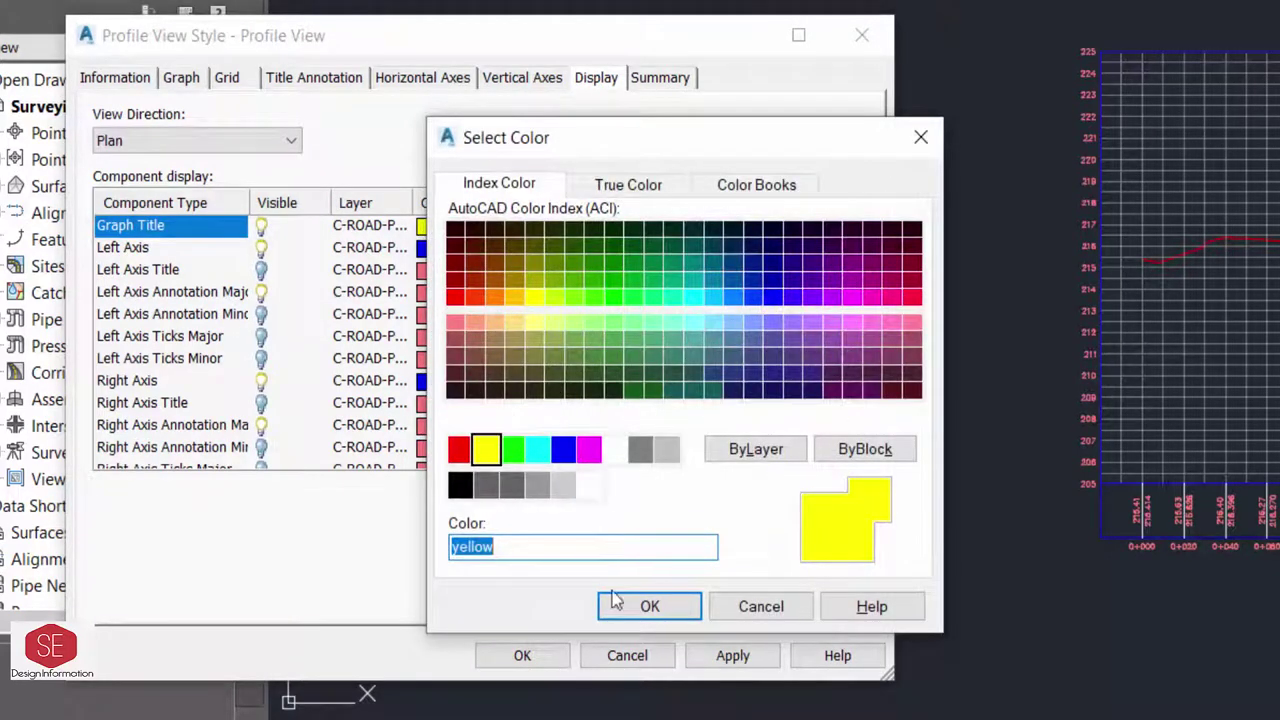
left_click(650, 607)
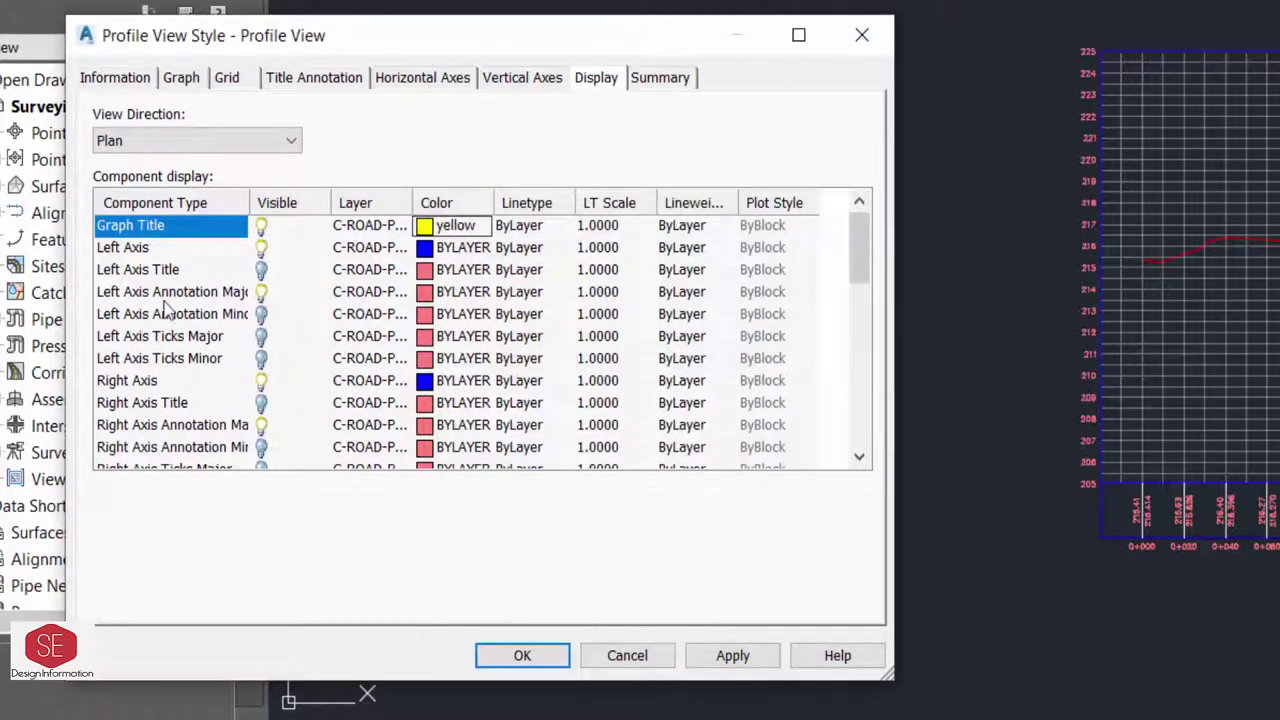
scroll(483, 347, "down", 2)
scroll(478, 340, "down", 2)
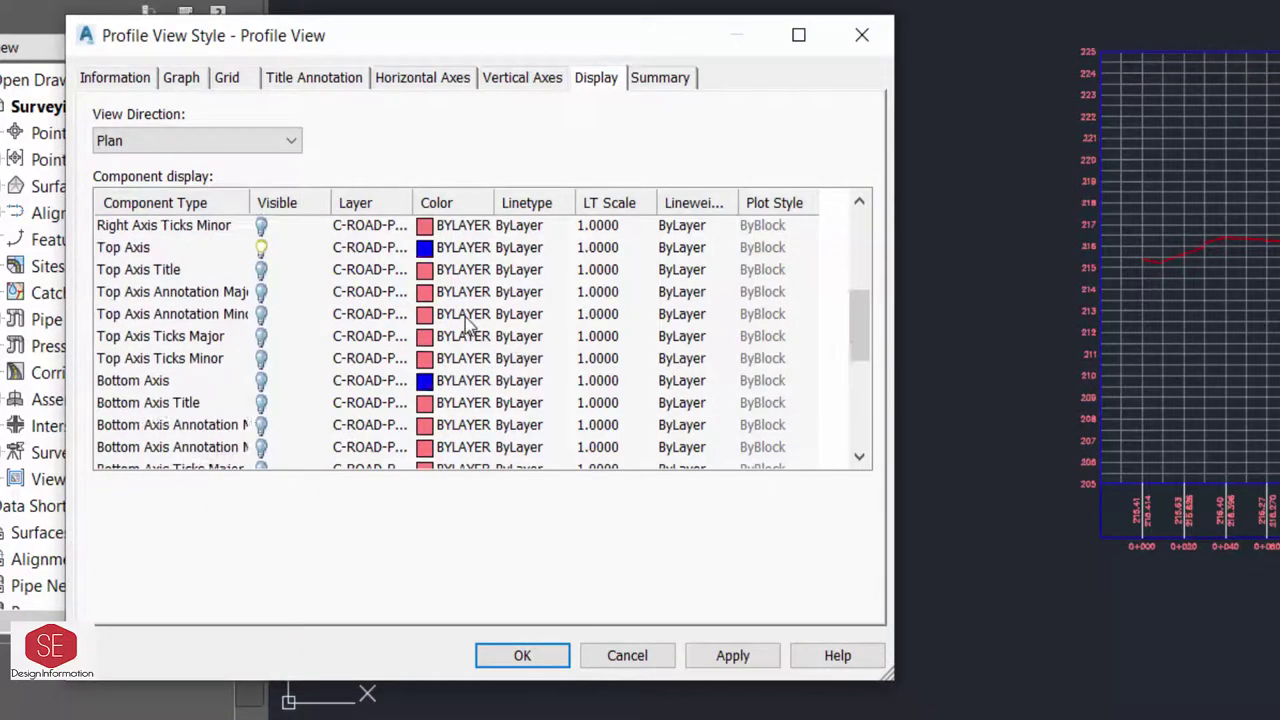
scroll(470, 334, "down", 3)
scroll(462, 322, "up", 1)
scroll(450, 328, "down", 3)
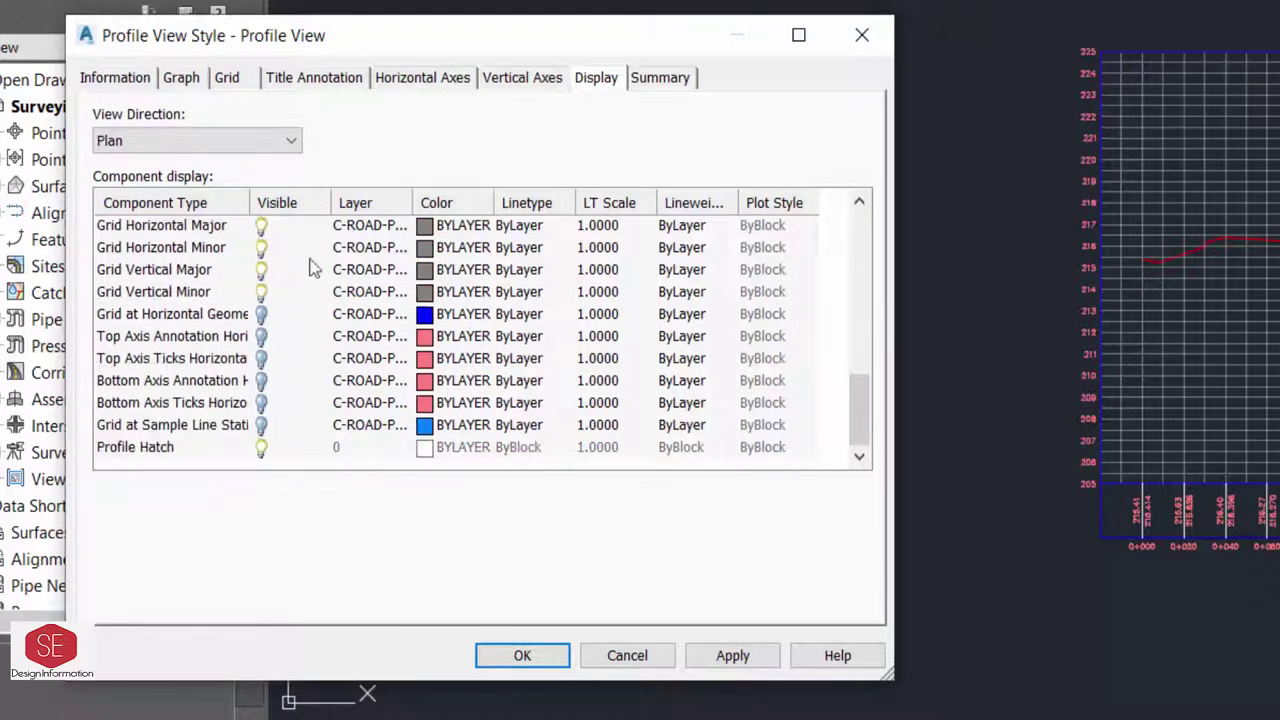
scroll(460, 290, "up", 5)
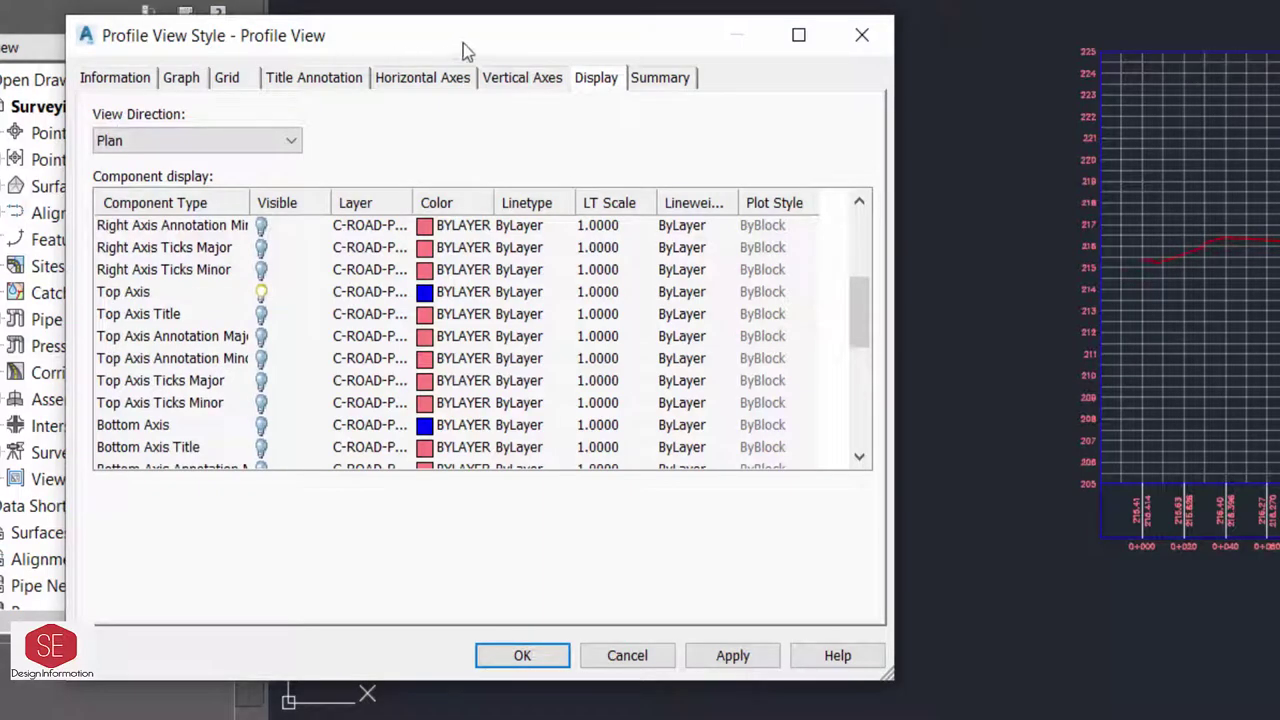
left_click(660, 77)
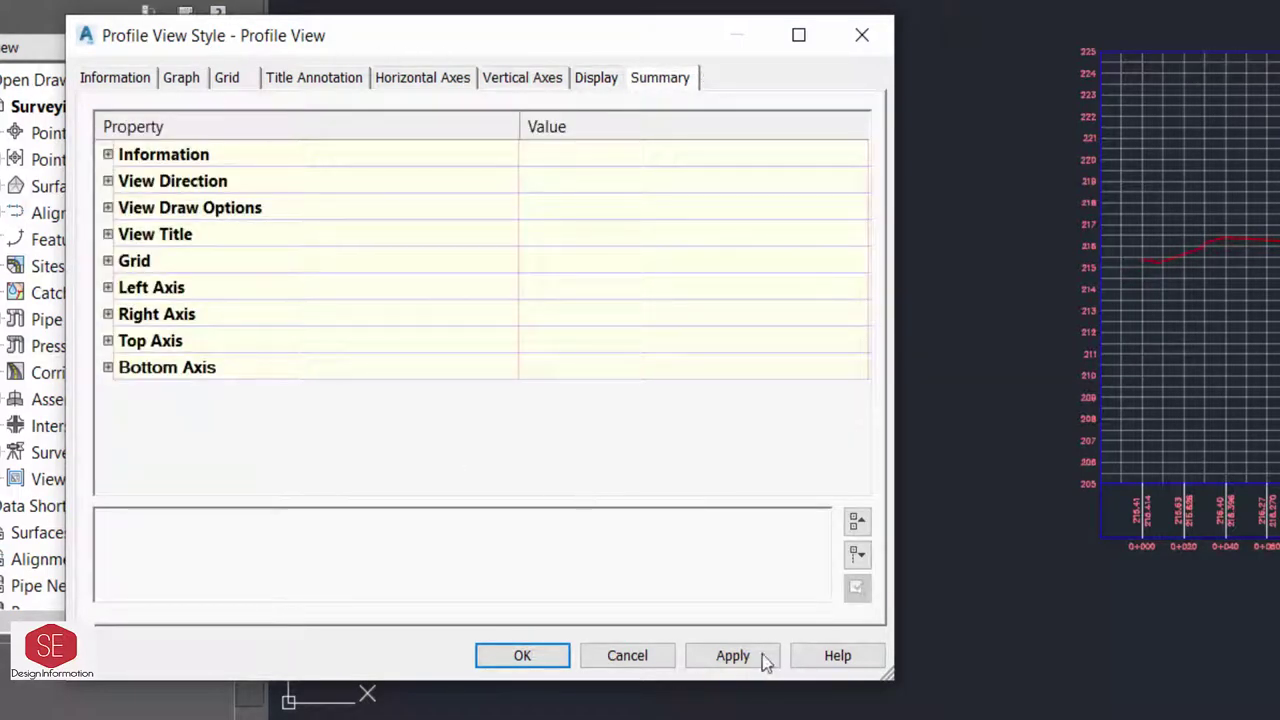
left_click(733, 655)
left_click(522, 655)
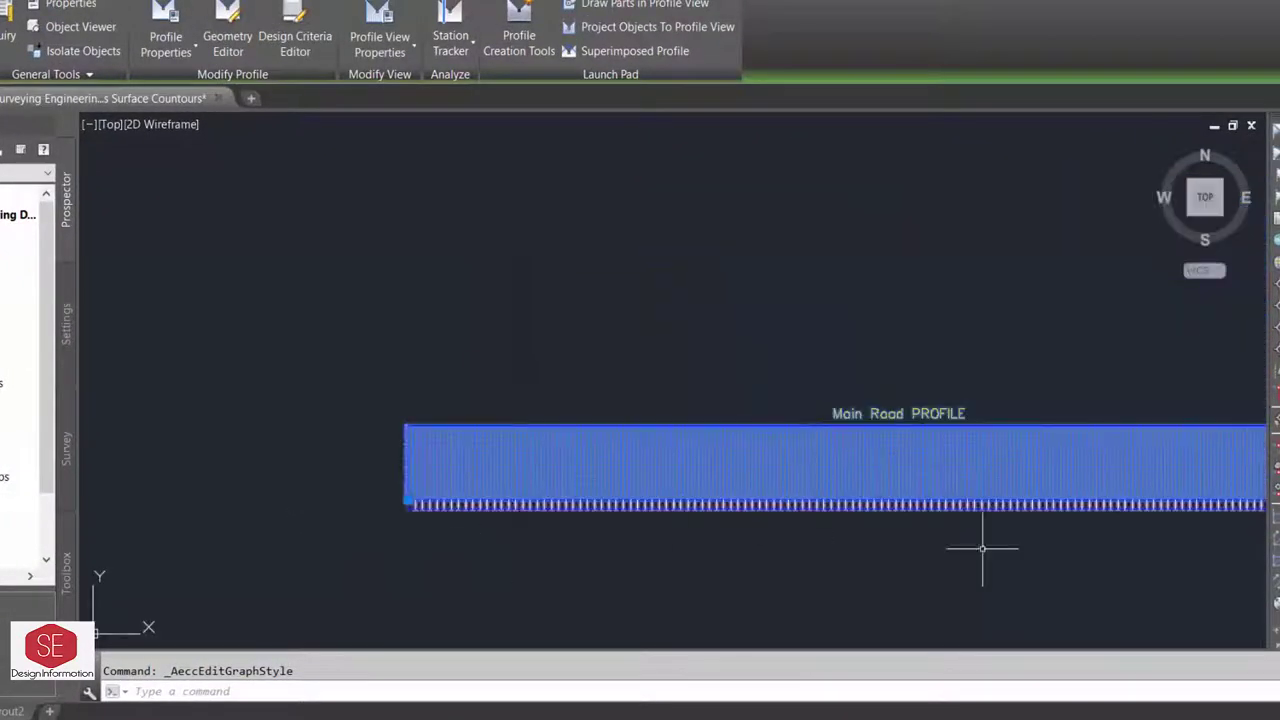
Cancel the selection, then move the Main Road profile view left of the site plan.
scroll(777, 534, "down", 1)
key("Escape")
scroll(1083, 537, "up", 3)
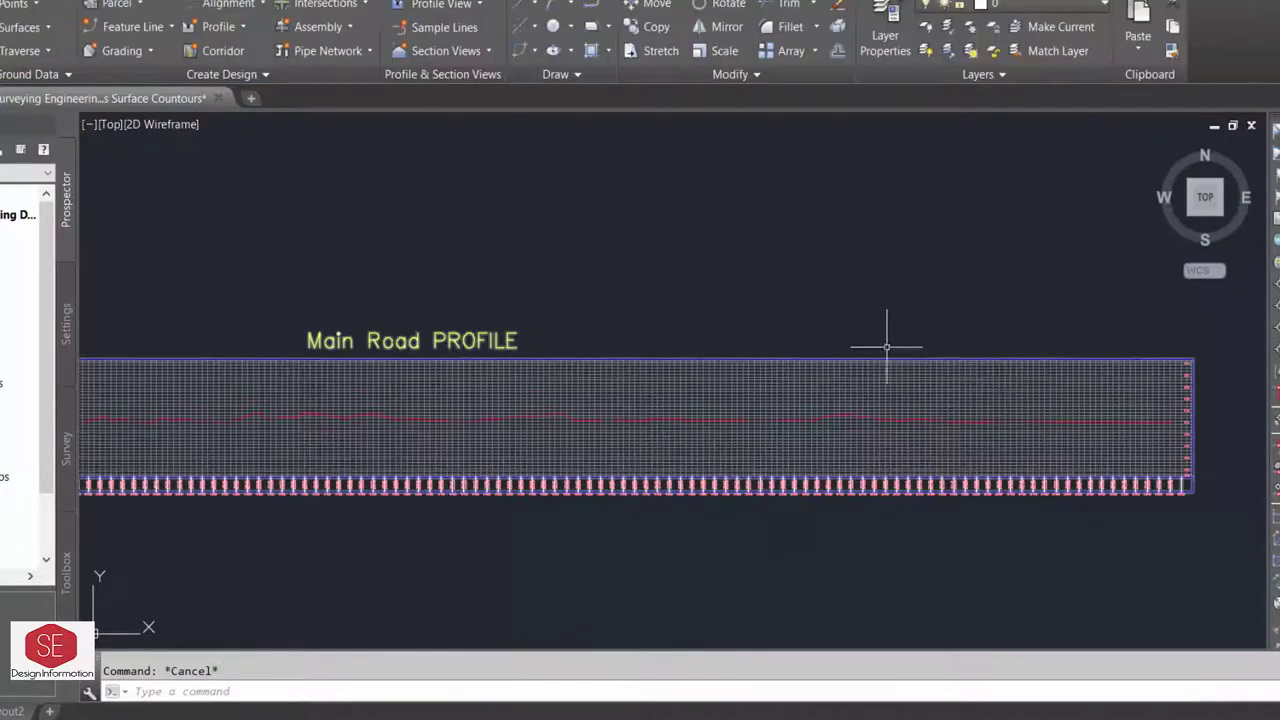
scroll(789, 500, "up", 3)
scroll(1086, 457, "down", 3)
scroll(223, 423, "up", 4)
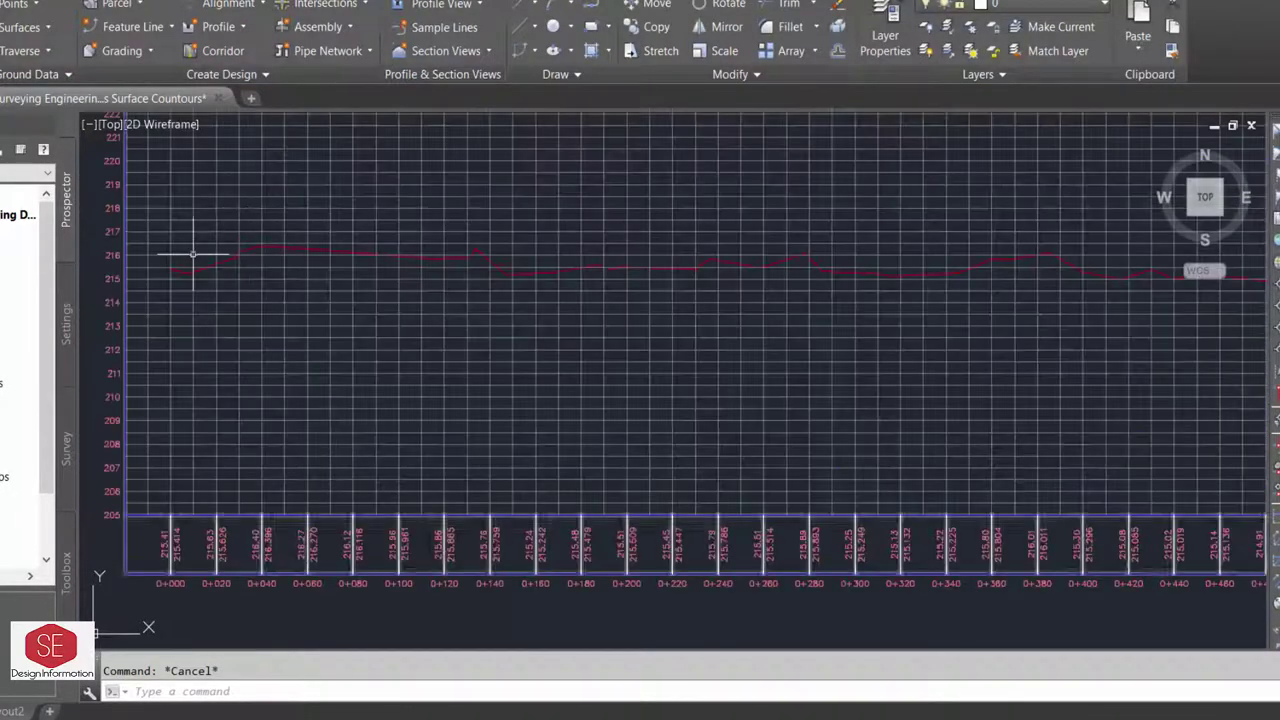
scroll(903, 277, "down", 10)
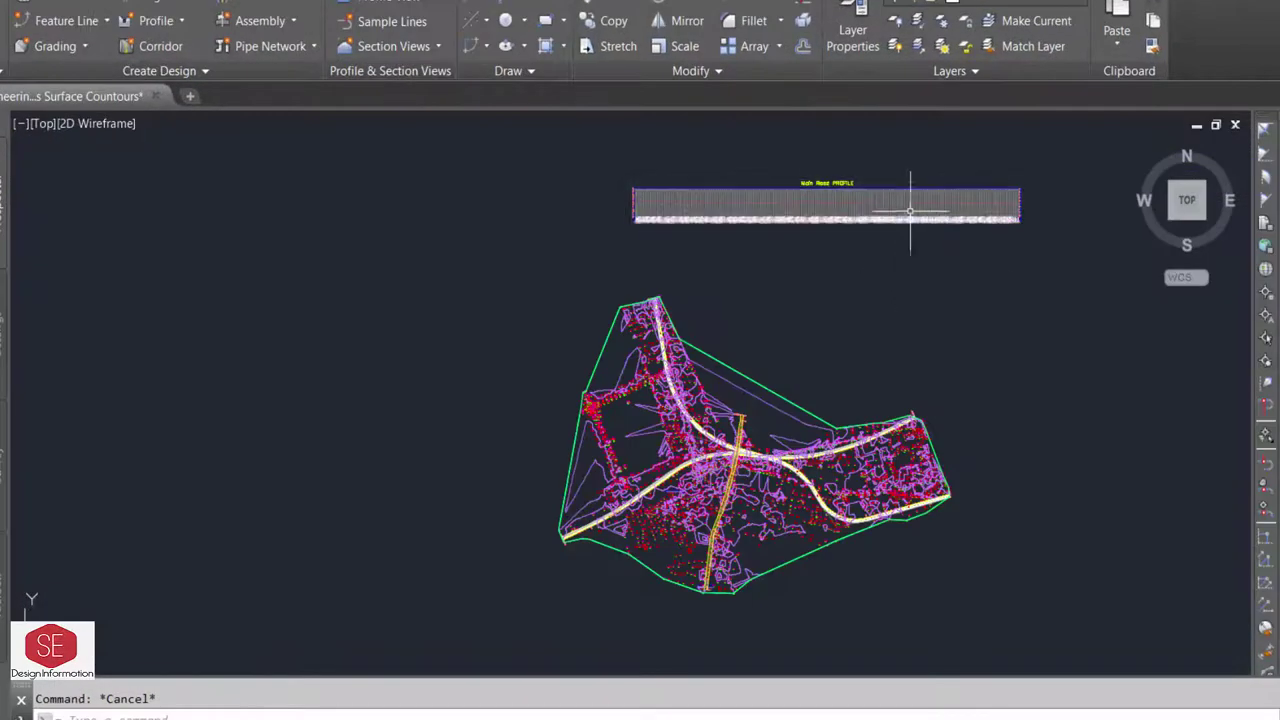
type("m")
key("Return")
left_click(1000, 210)
key("Return")
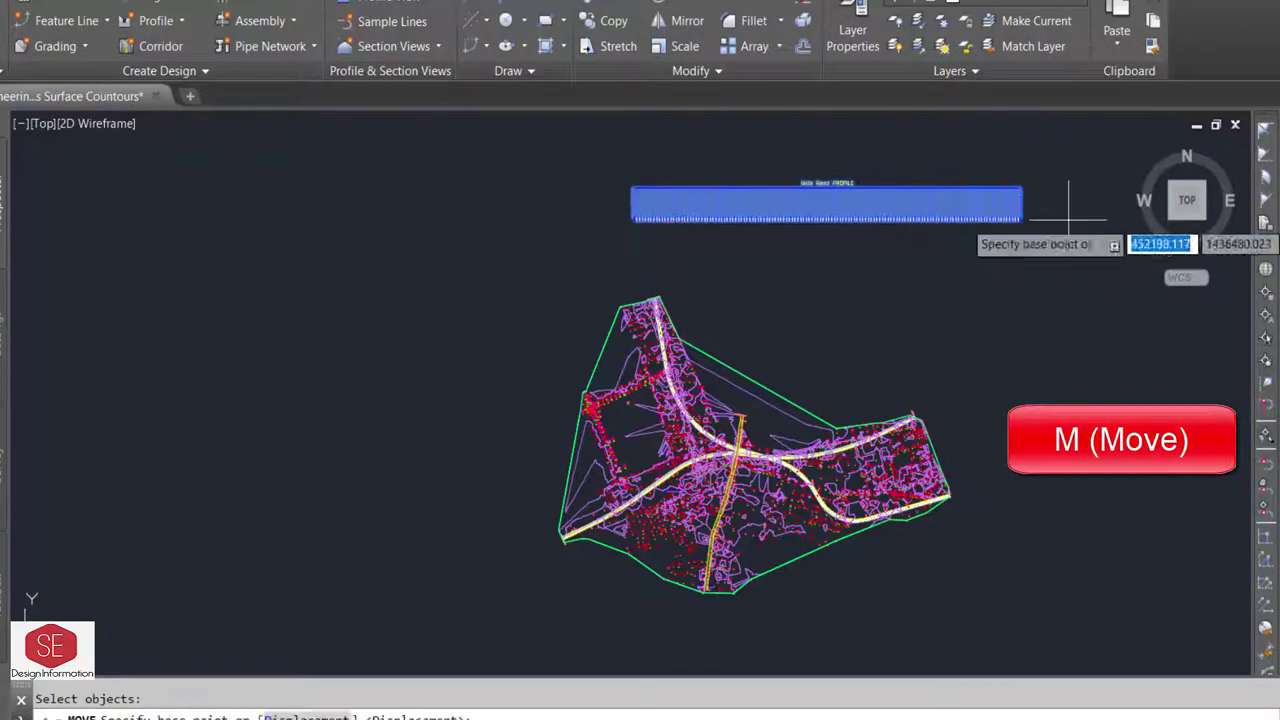
left_click(1068, 218)
left_click(512, 369)
Move the profile view again so it sits below the site plan.
key("Return")
left_click(455, 355)
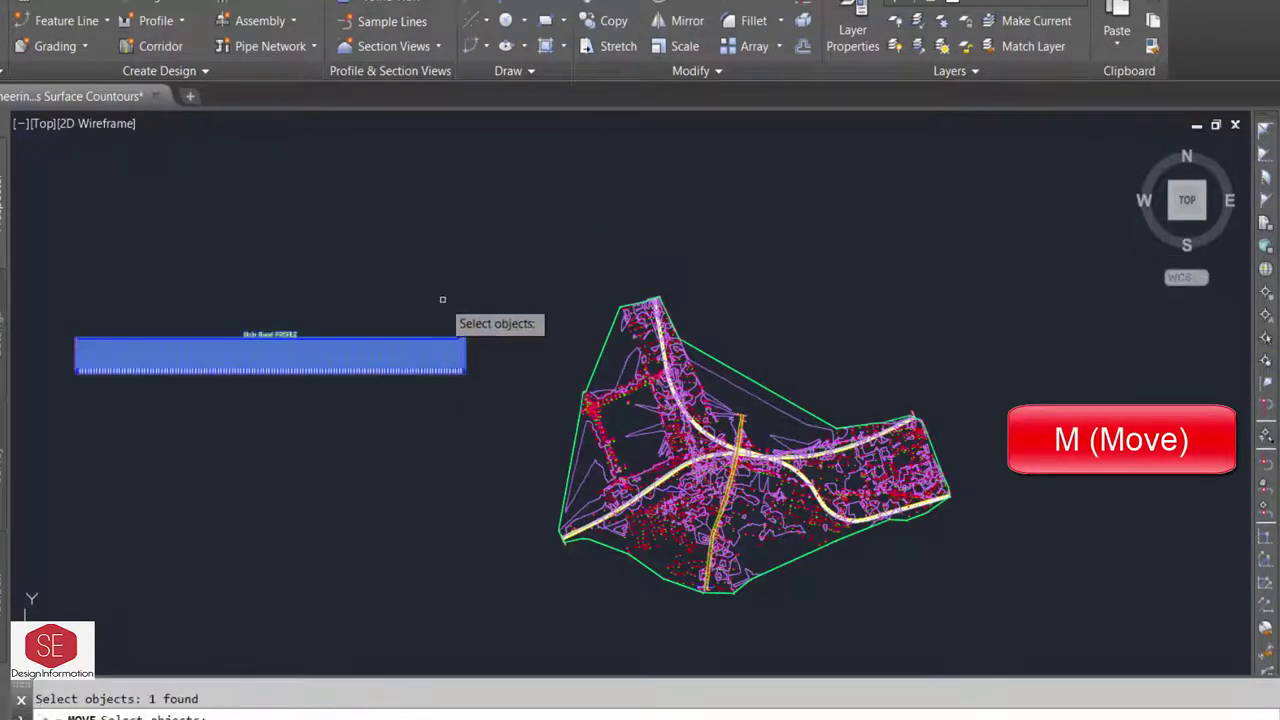
key("Return")
left_click(442, 299)
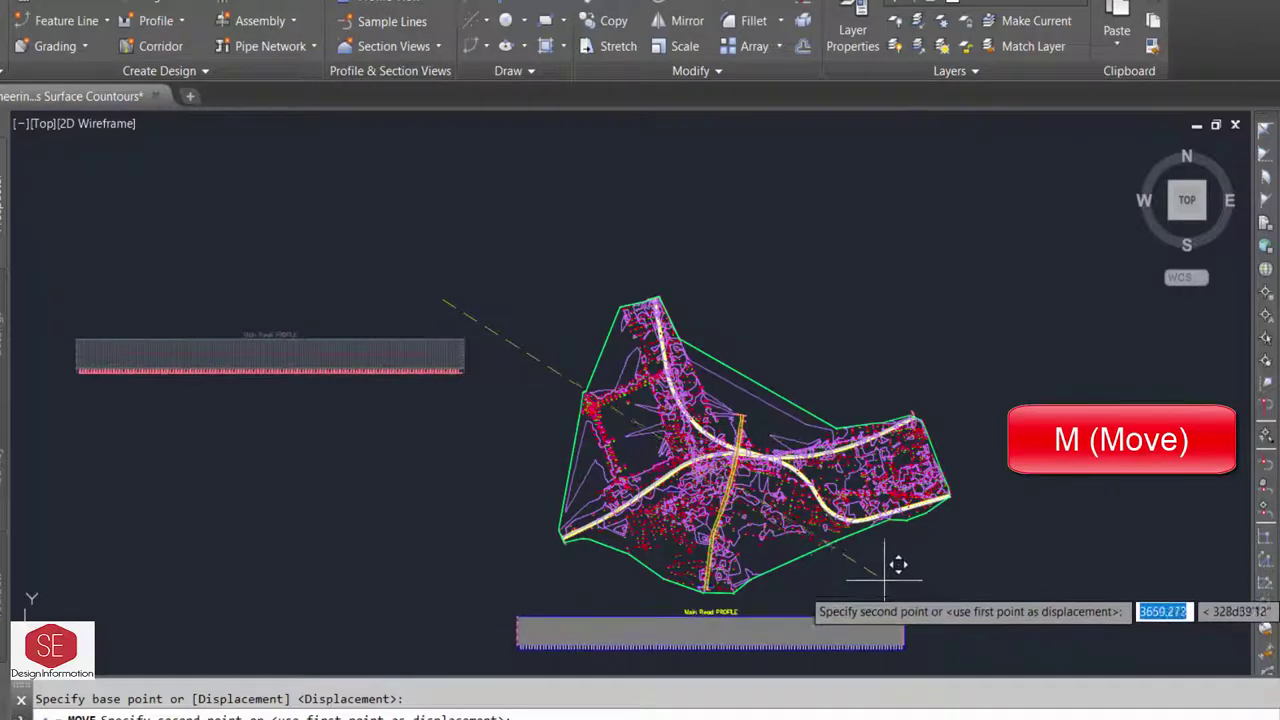
left_click(897, 566)
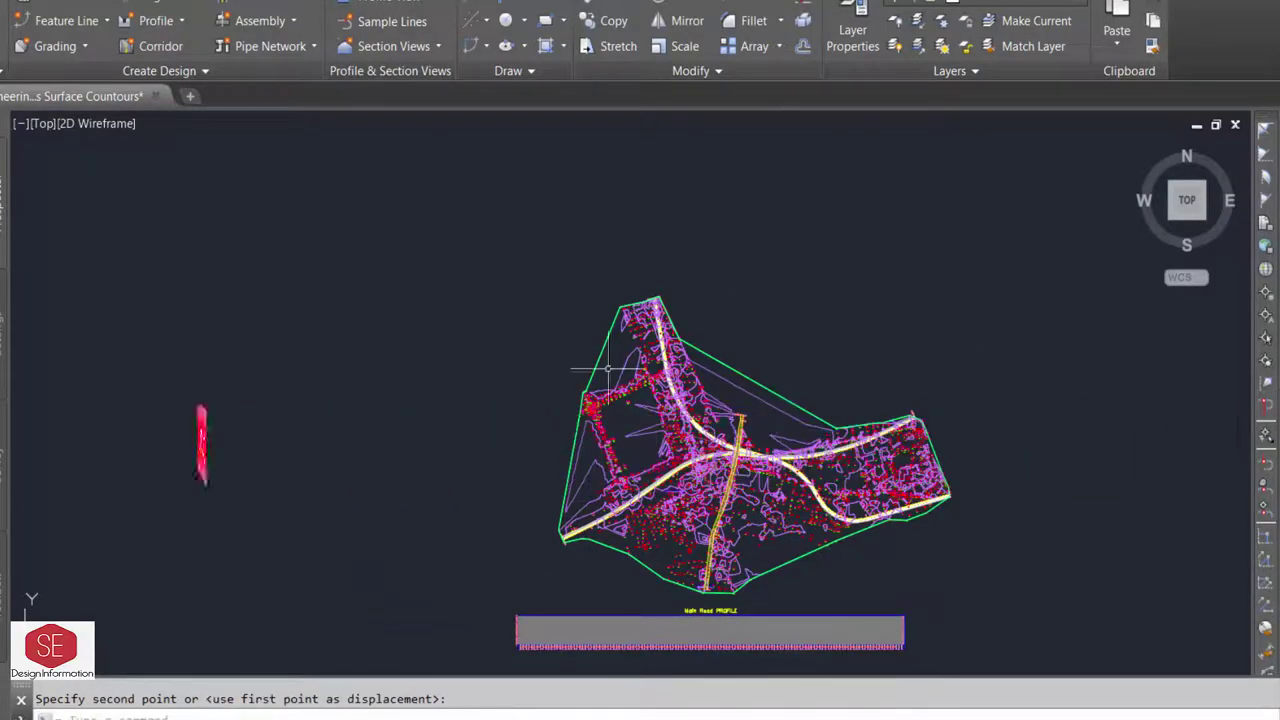
scroll(607, 369, "down", 1)
scroll(607, 369, "down", 1)
scroll(754, 466, "up", 5)
scroll(793, 272, "down", 2)
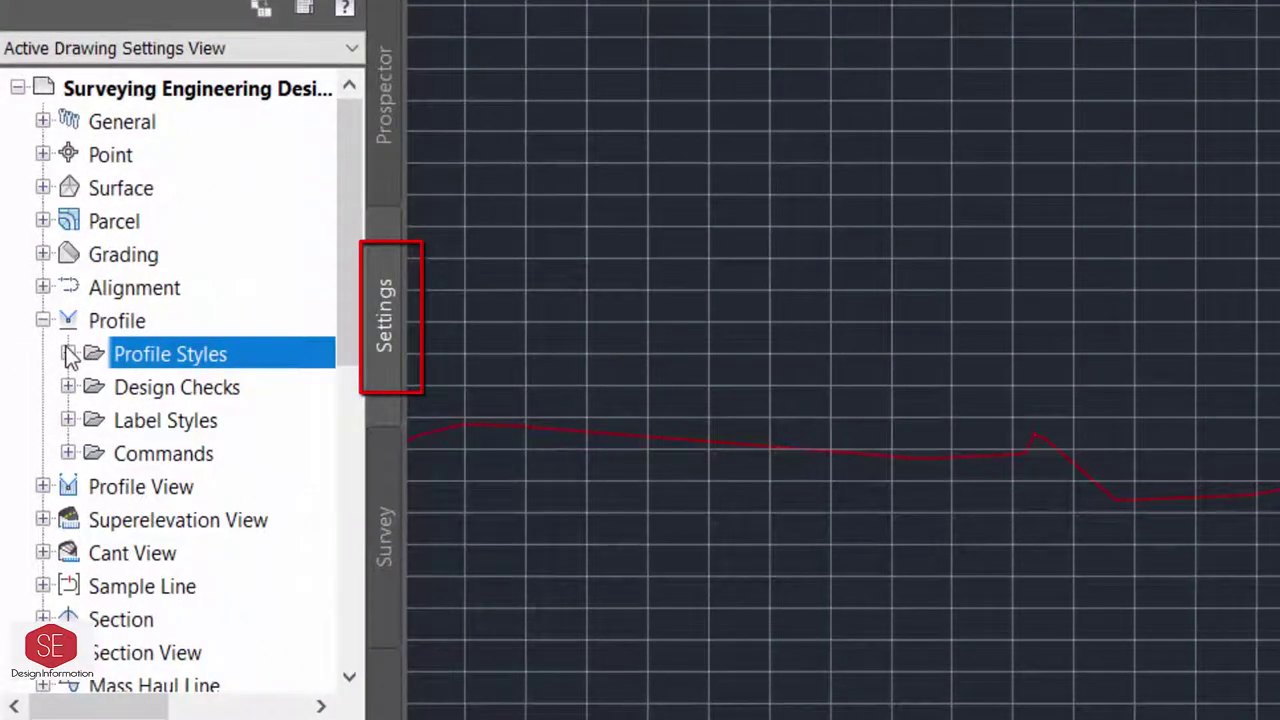
Edit the Existing Ground Profile style and set its line colour to magenta.
double_click(80, 350)
right_click(208, 450)
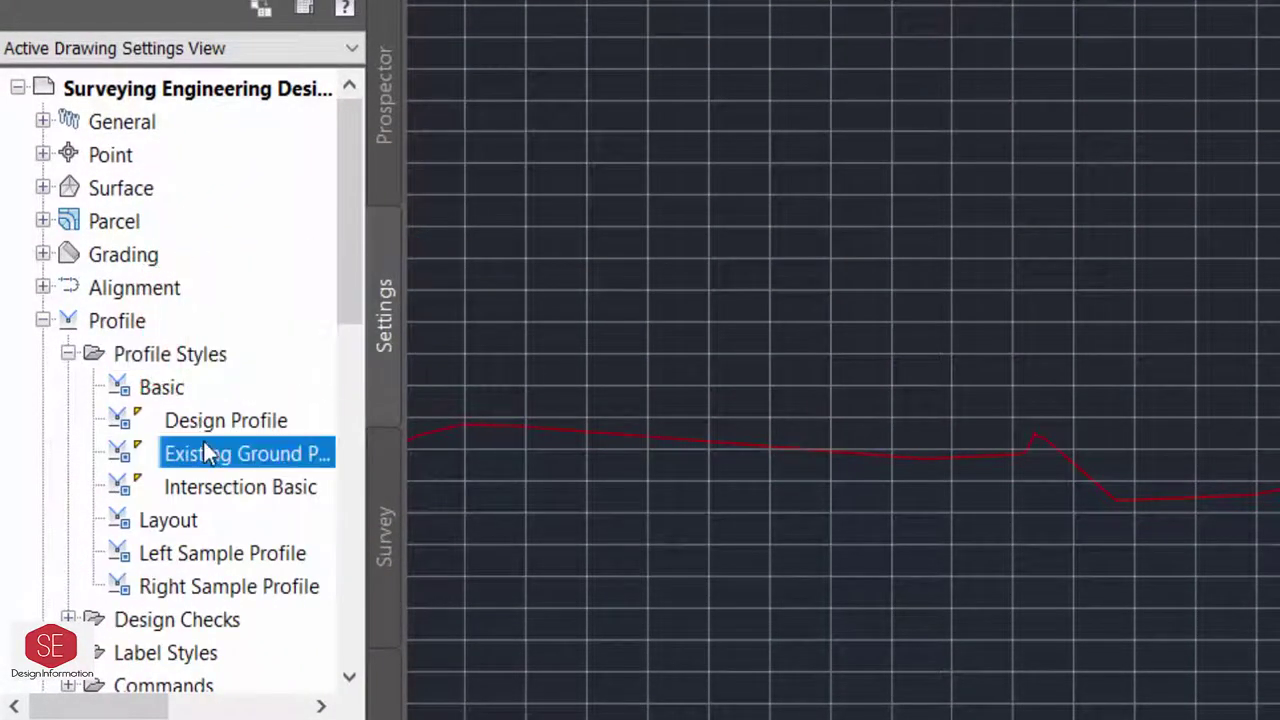
left_click(250, 460)
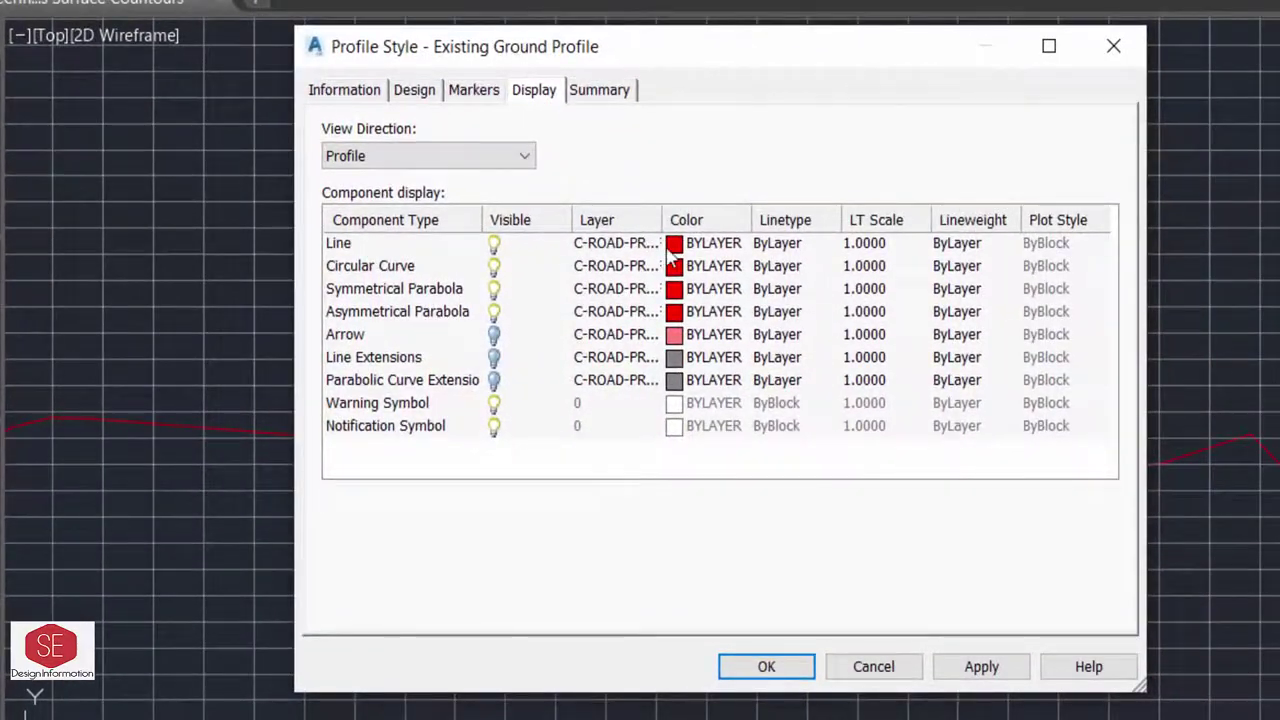
left_click(674, 246)
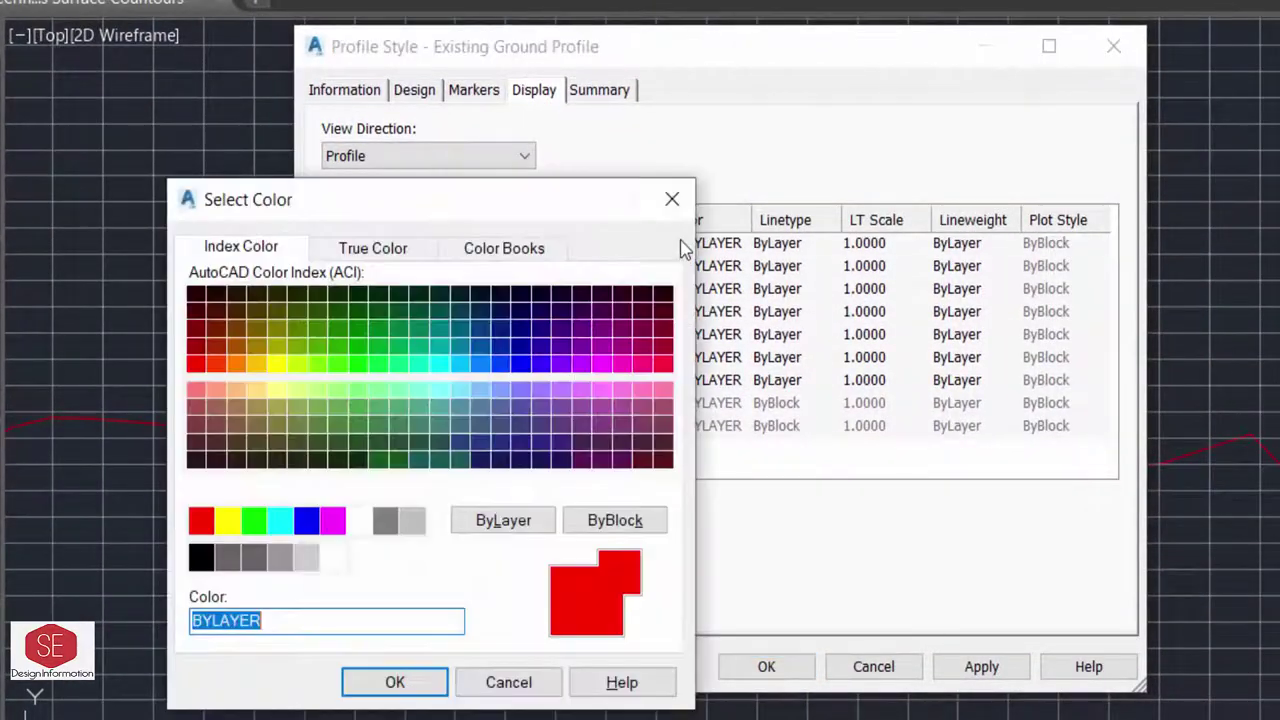
left_click(332, 520)
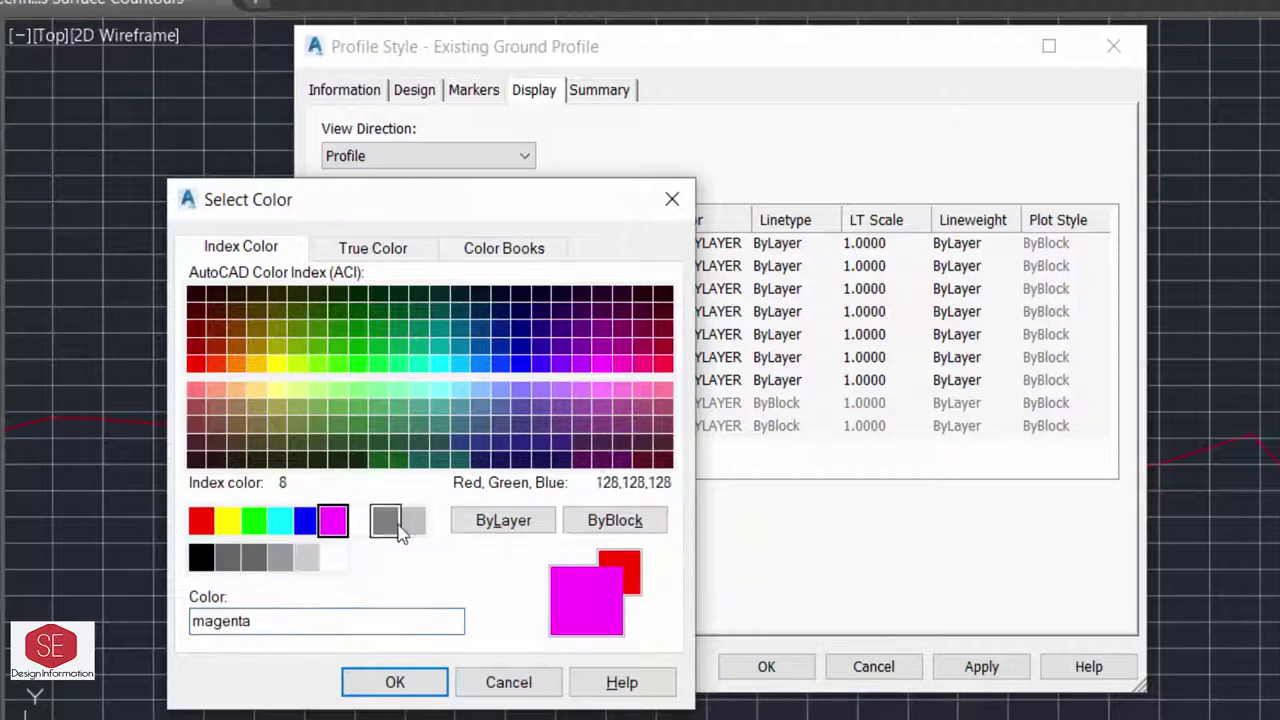
left_click(395, 681)
left_click(981, 678)
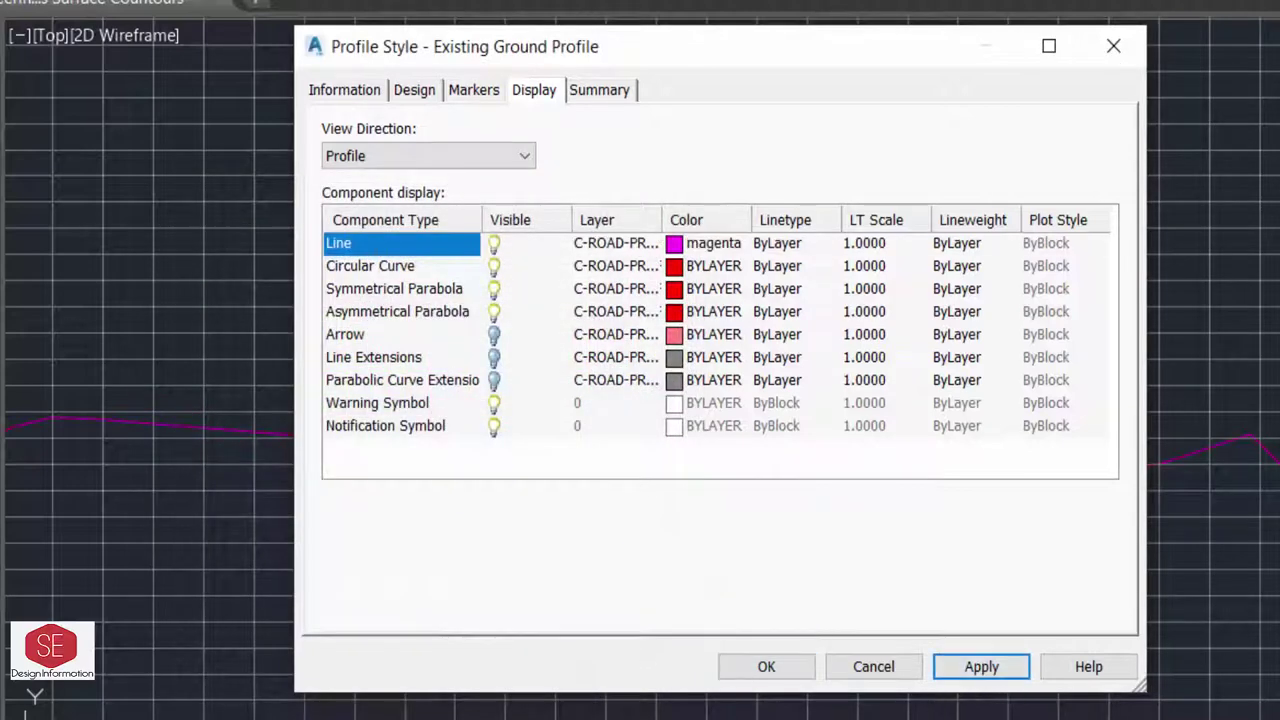
Give the profile line the CENTER linetype and close the style.
left_click(781, 247)
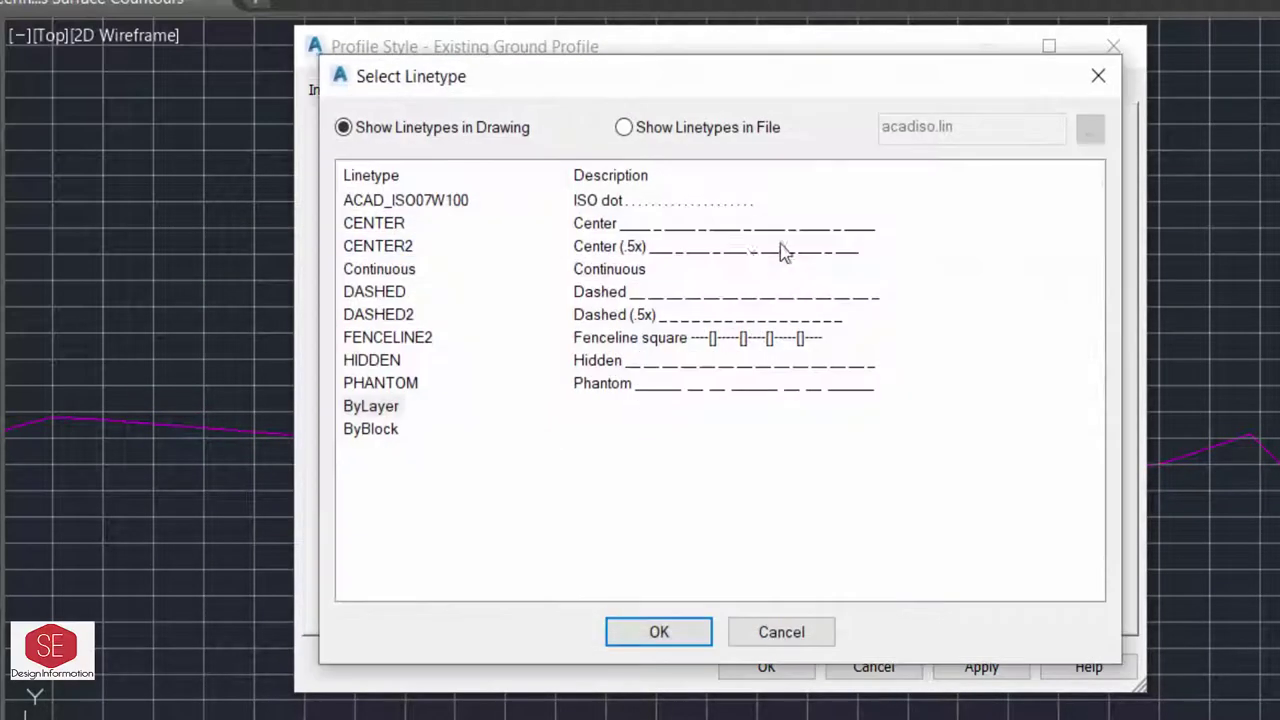
left_click(372, 224)
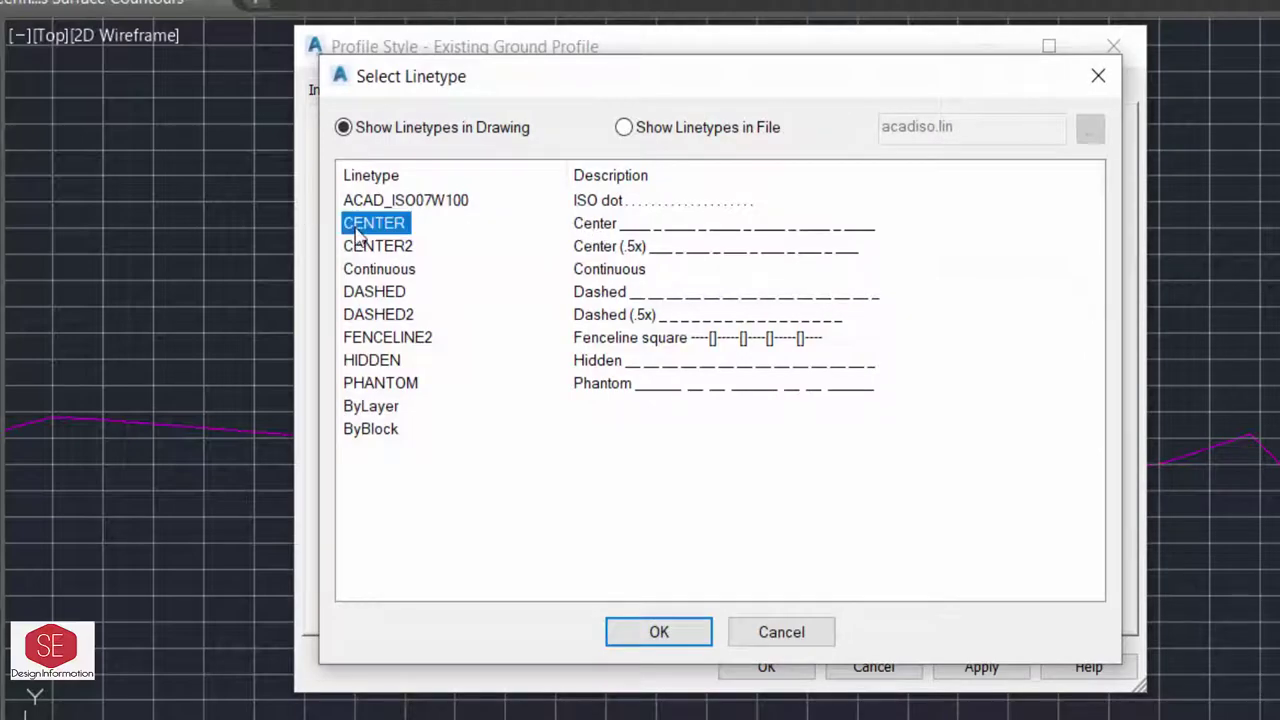
left_click(679, 628)
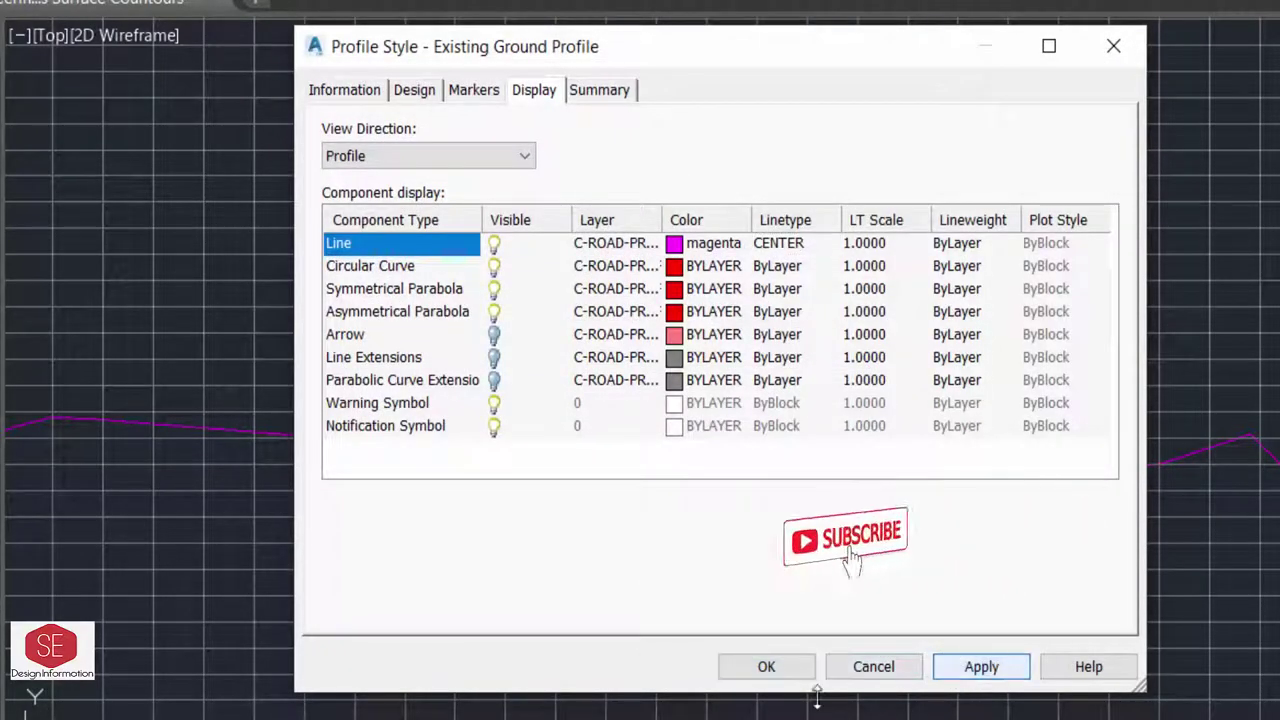
left_click(766, 666)
scroll(834, 366, "down", 3)
scroll(709, 563, "up", 2)
scroll(752, 560, "up", 2)
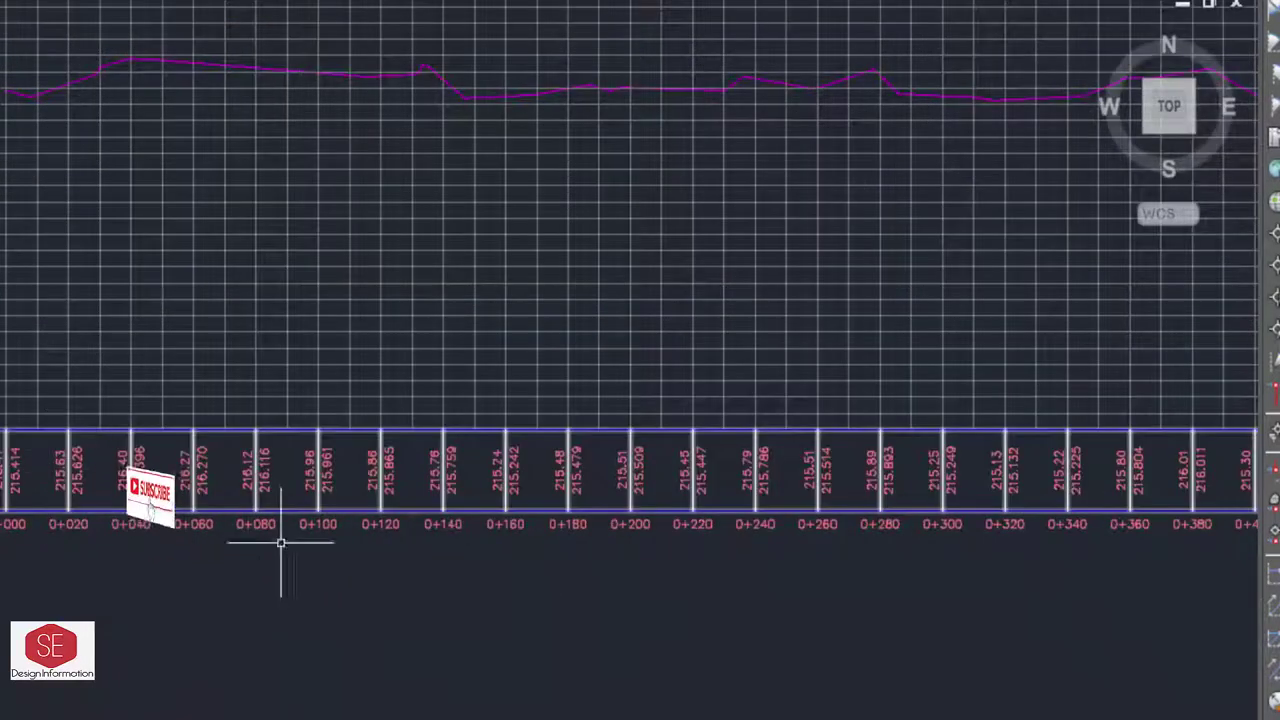
Select the Main Road profile view and open its profile view style for editing.
scroll(480, 348, "down", 2)
left_click(315, 279)
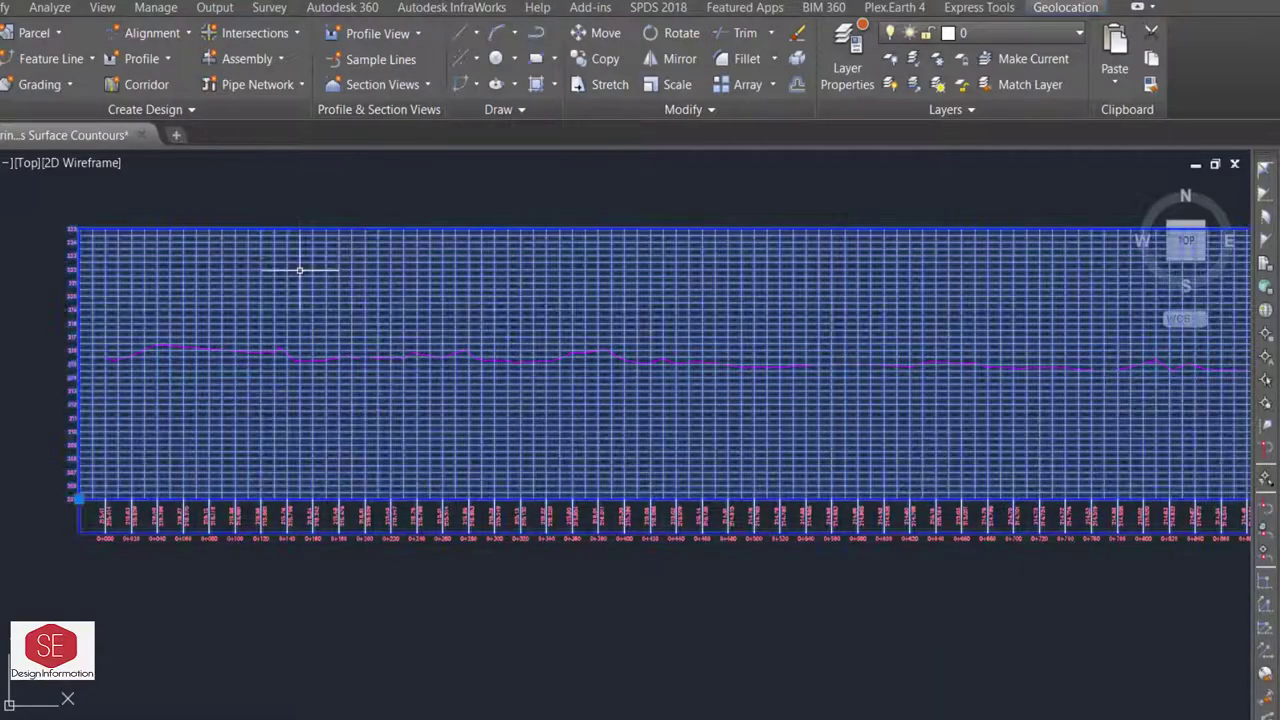
left_click(312, 80)
left_click(348, 112)
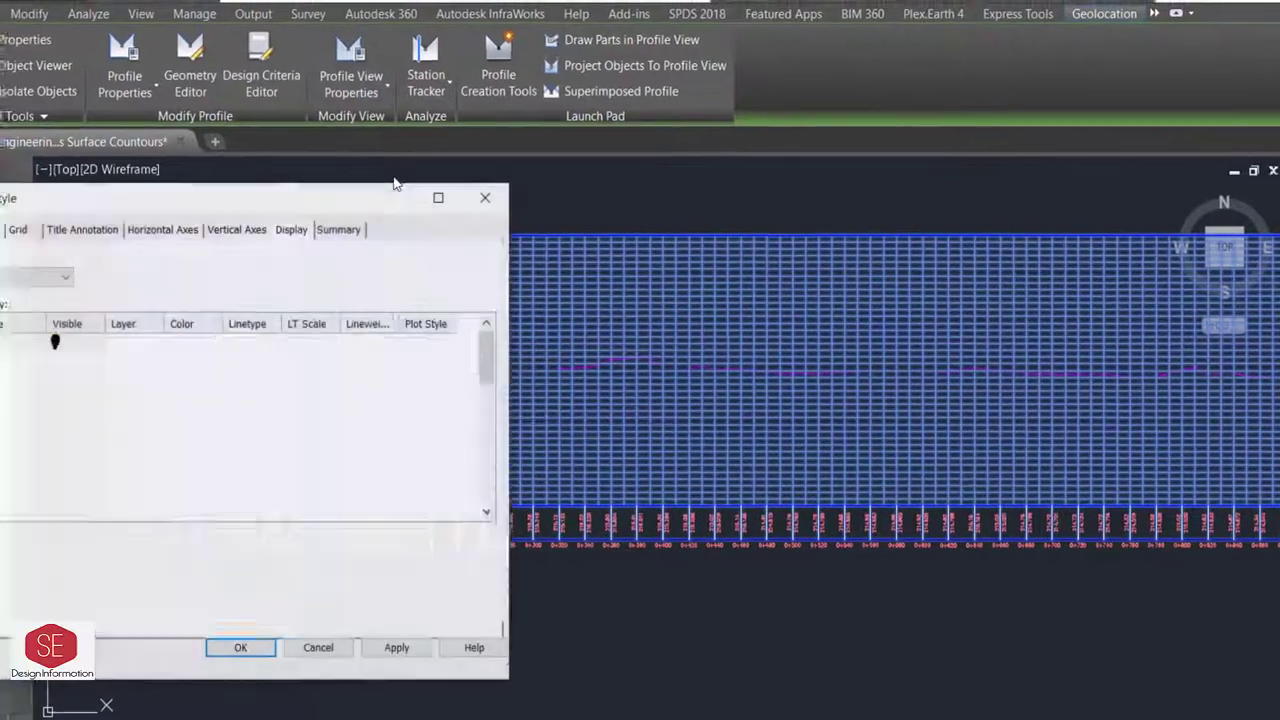
scroll(282, 465, "down", 5)
scroll(282, 465, "down", 3)
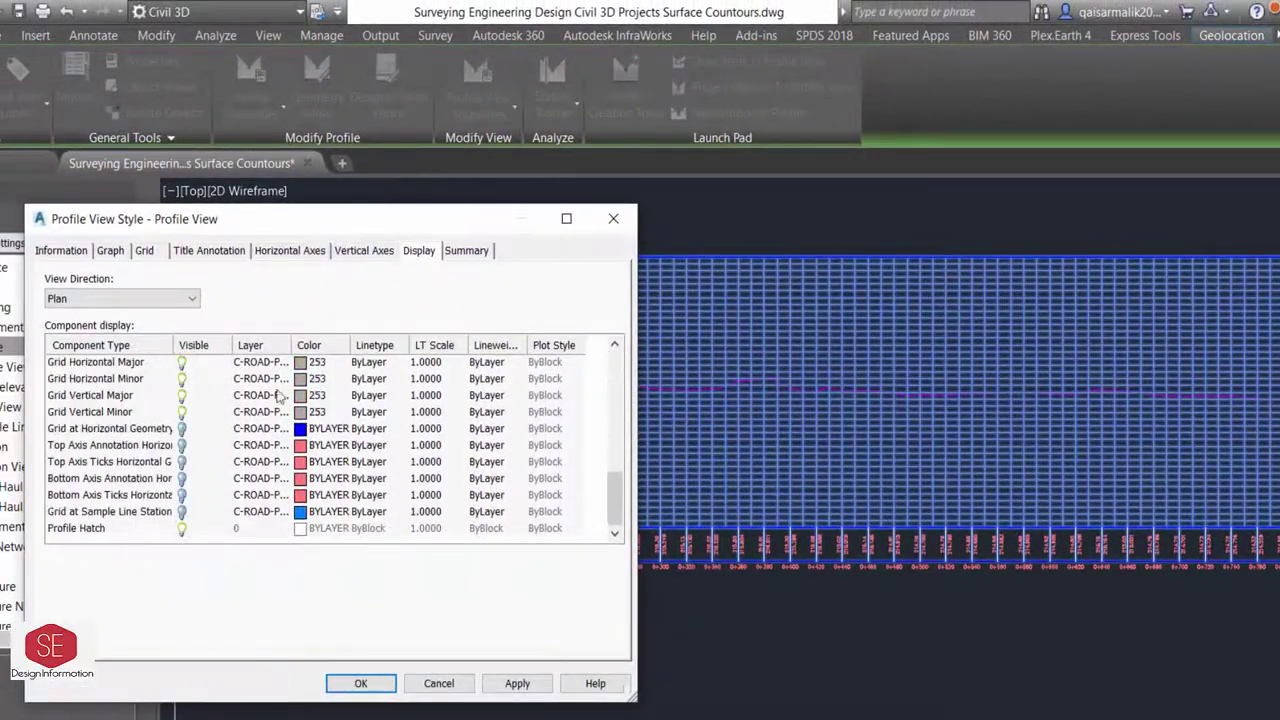
Turn off Grid Vertical Major and Grid Horizontal Major, apply, and deselect the view.
left_click(182, 395)
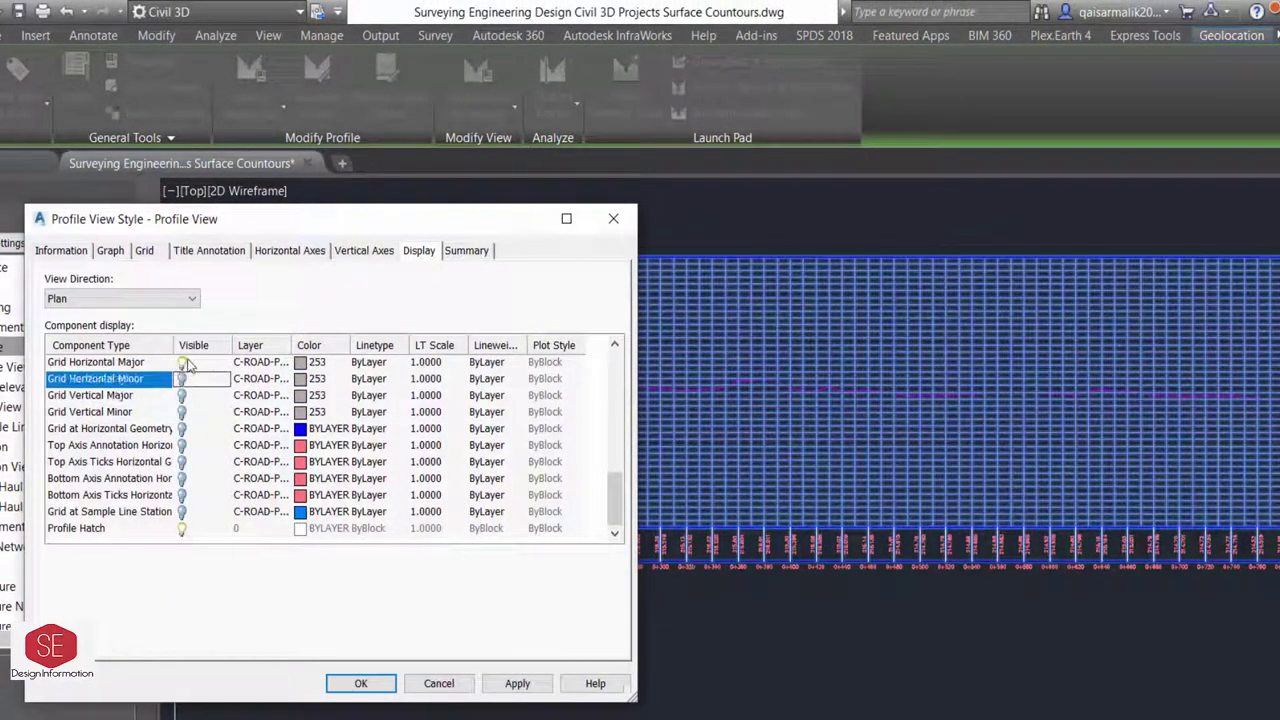
left_click(182, 362)
scroll(234, 412, "up", 1)
left_click(517, 683)
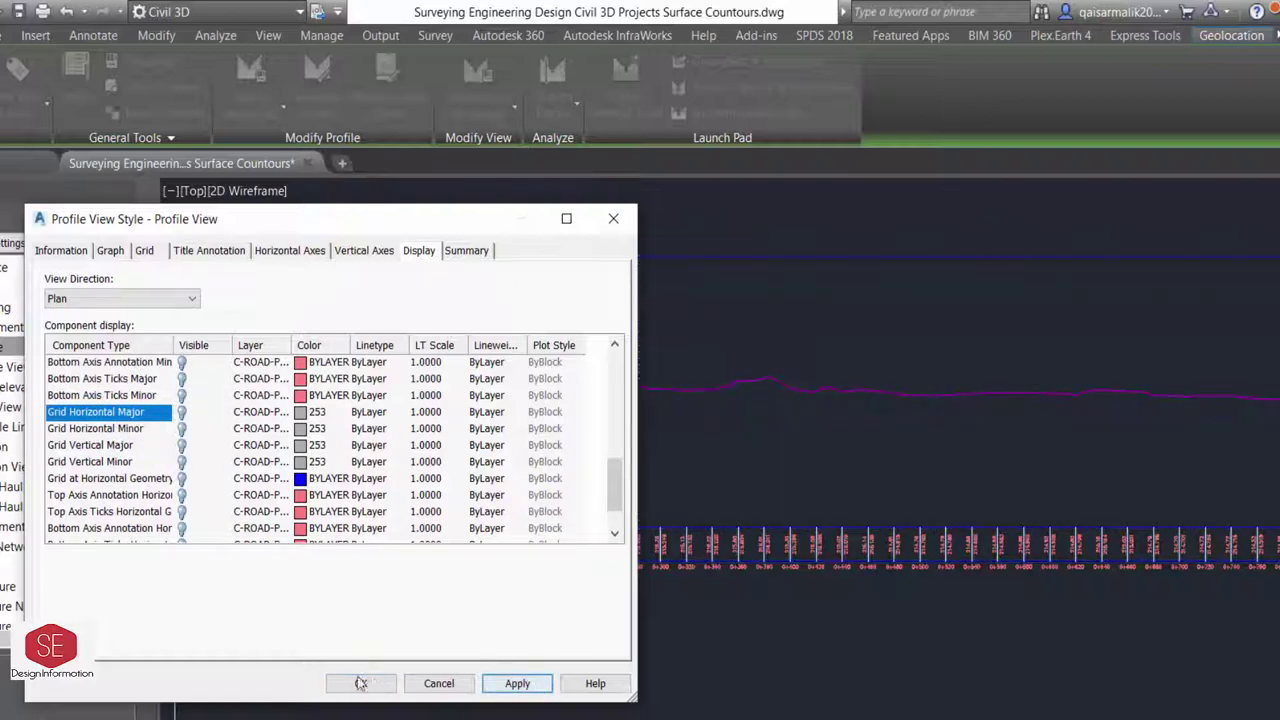
left_click(361, 683)
scroll(751, 437, "down", 3)
scroll(690, 545, "down", 2)
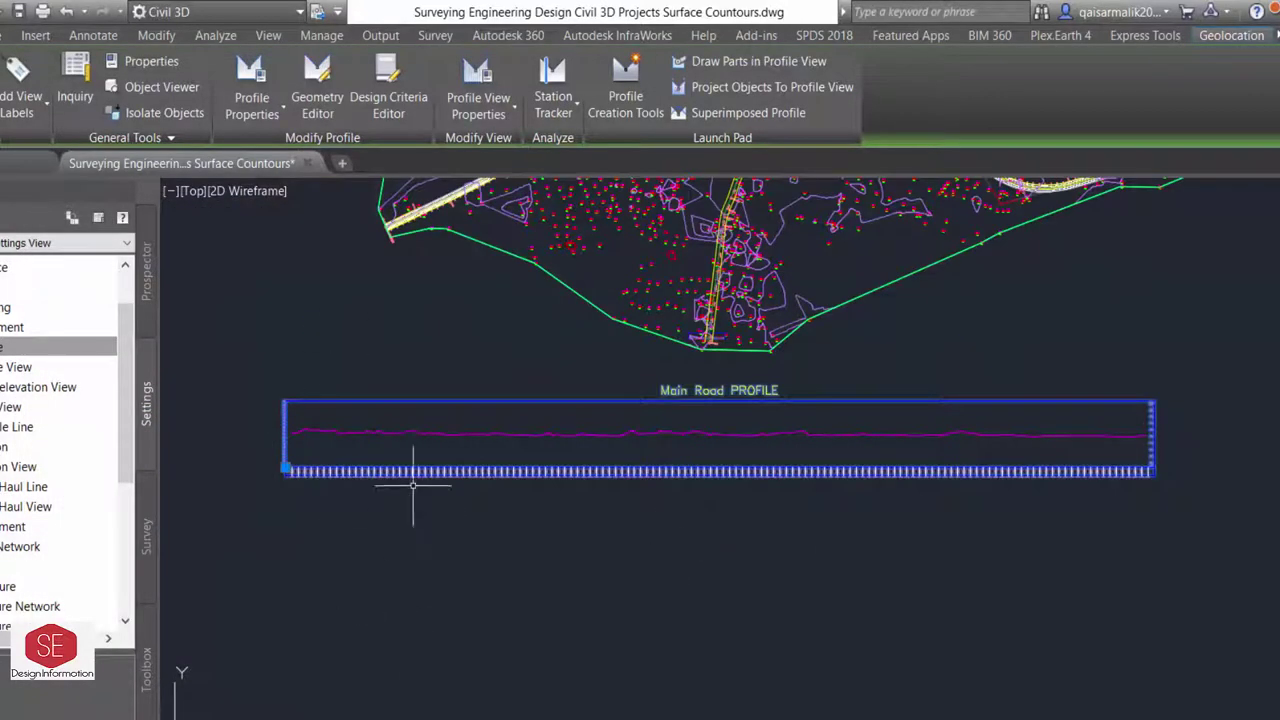
scroll(671, 660, "down", 2)
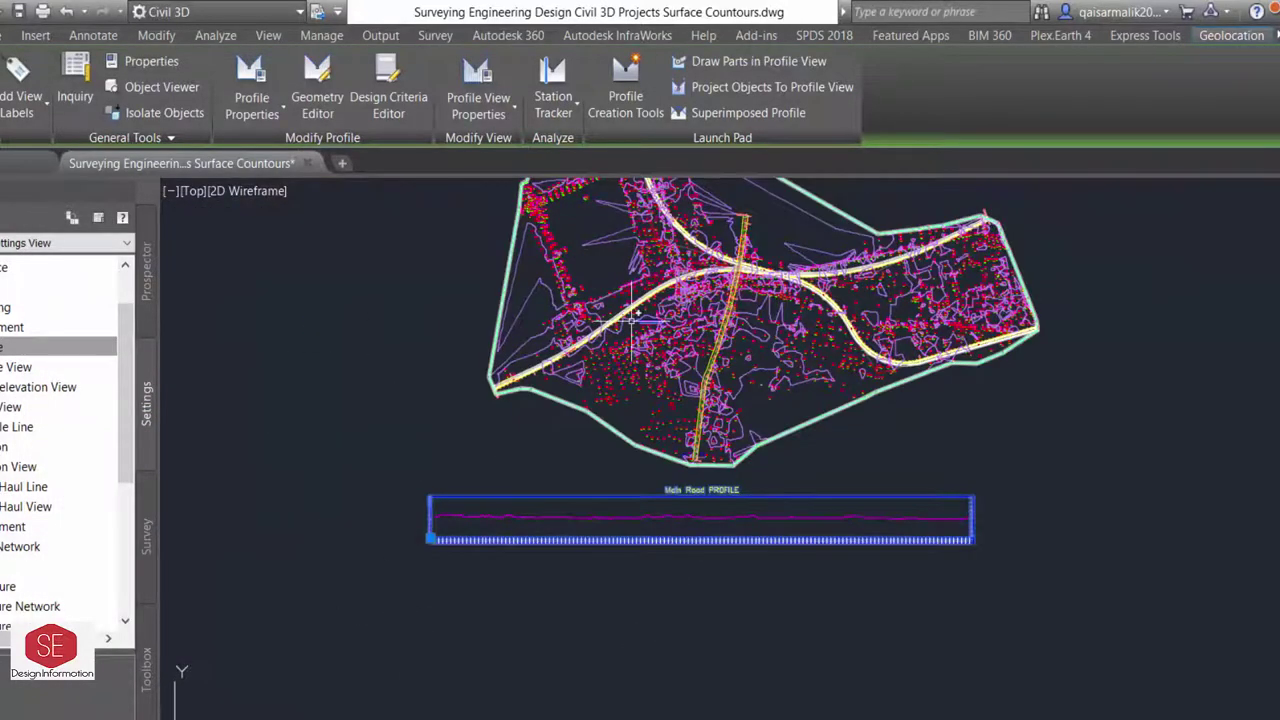
key("Escape")
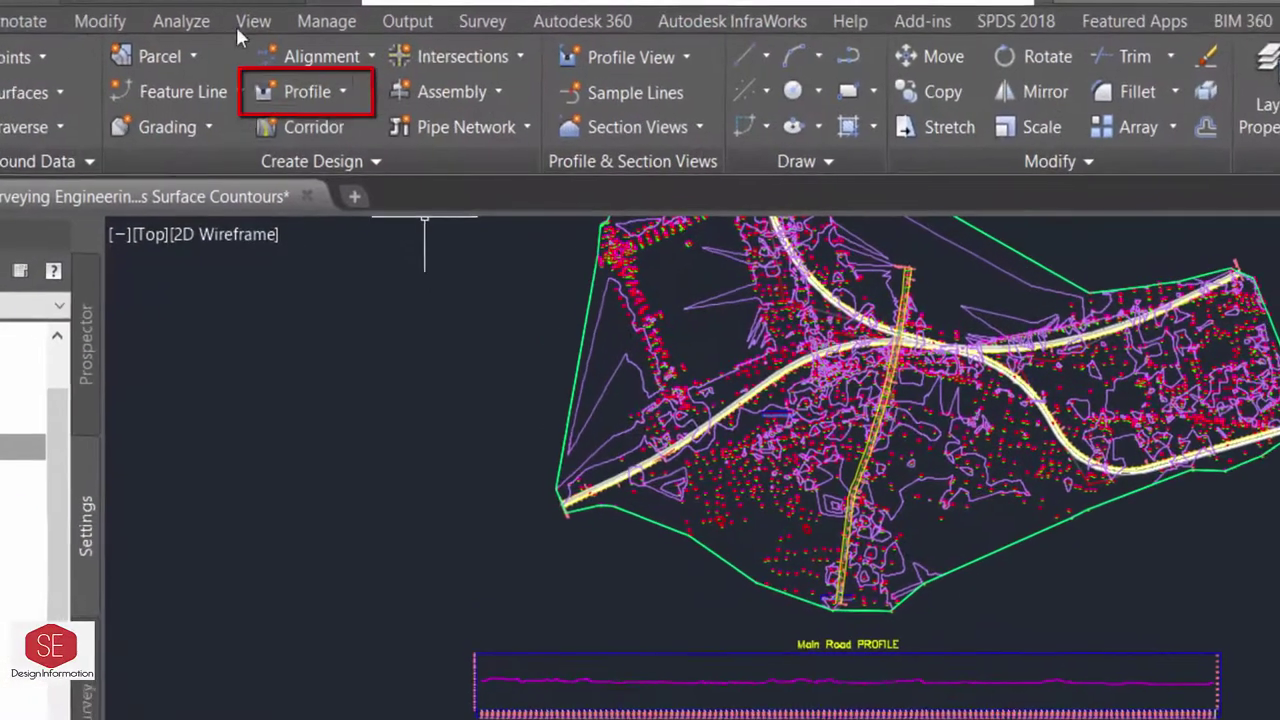
Start a new design profile in the Main Road profile view, named 'Main Road'.
left_click(309, 88)
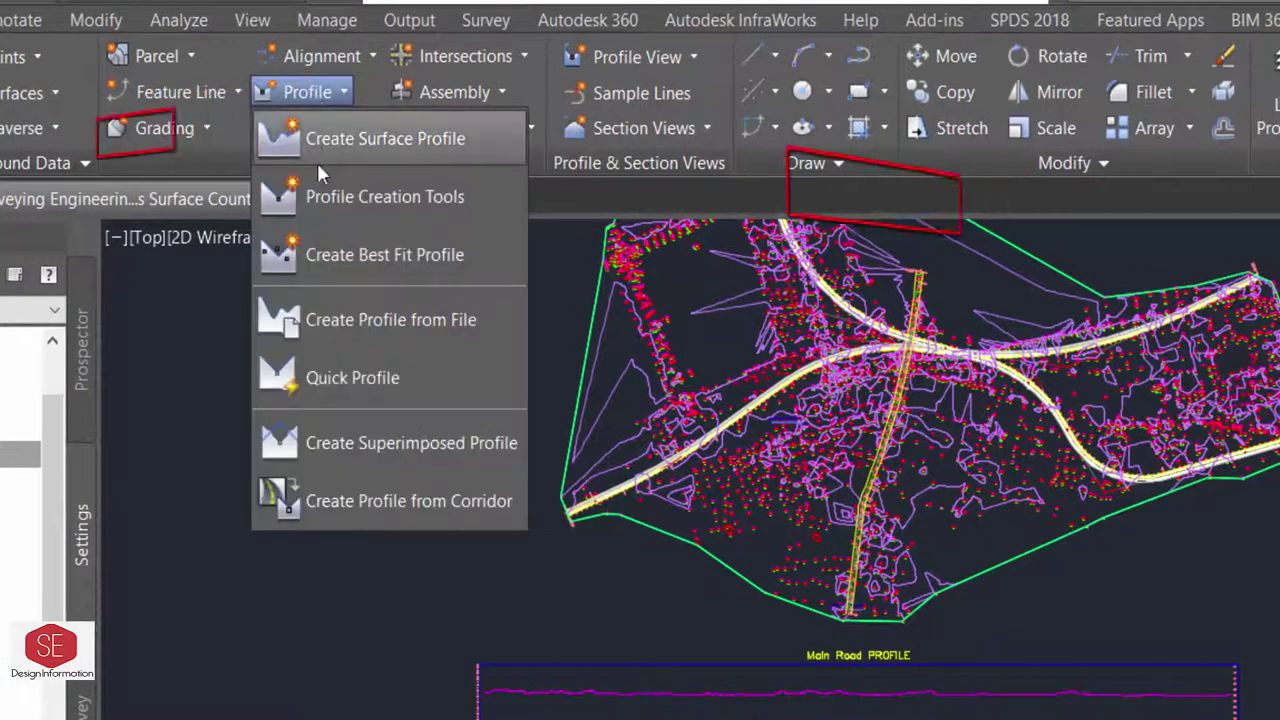
mouse_move(385, 139)
left_click(363, 205)
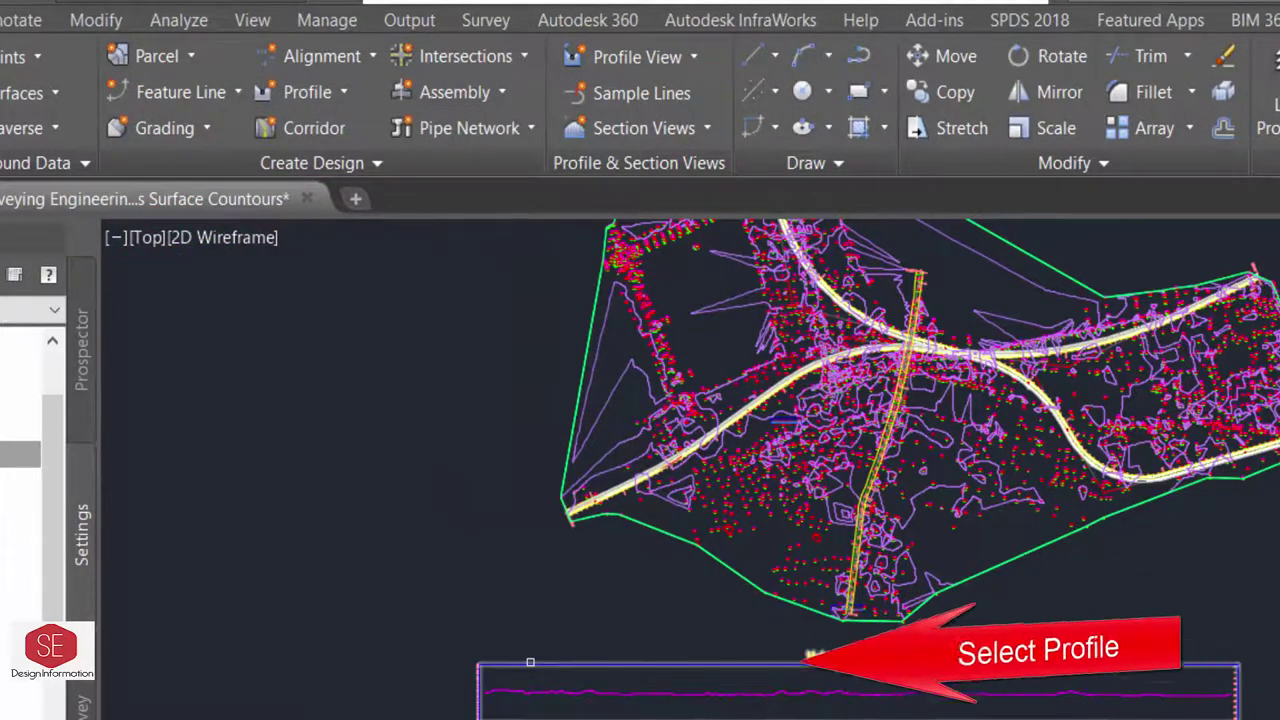
left_click(534, 669)
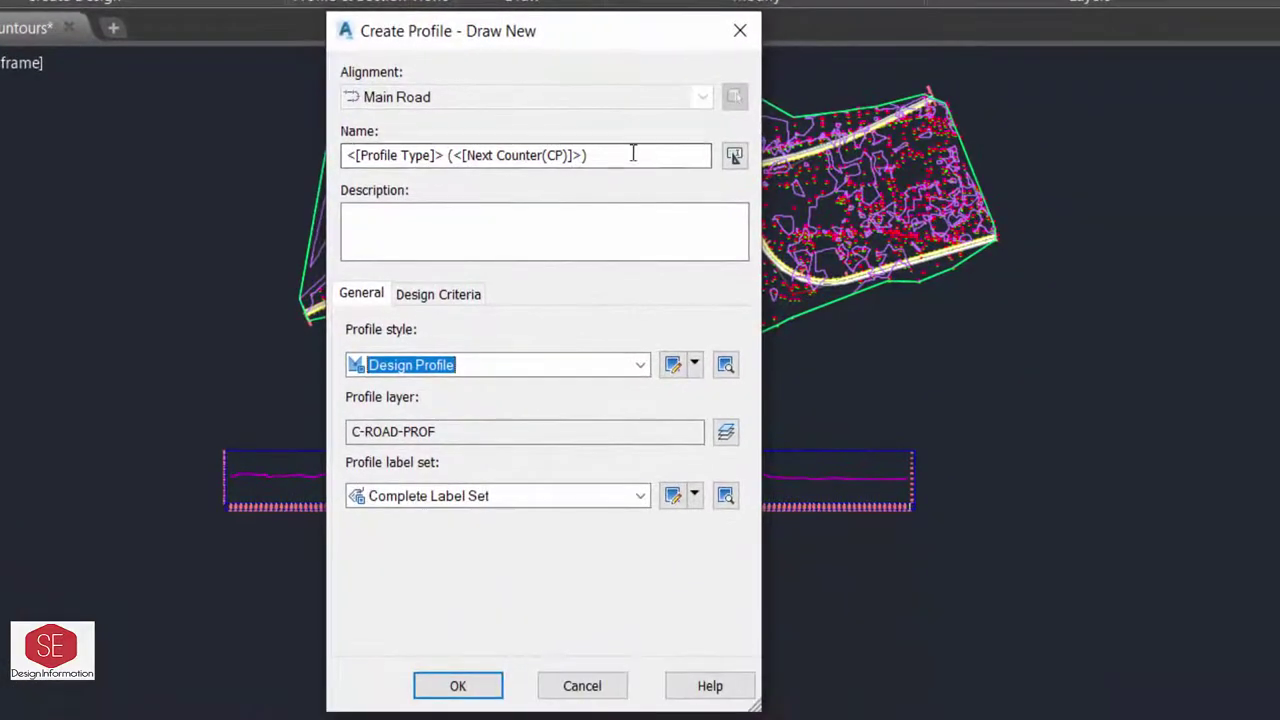
left_click_drag(640, 161, 80, 172)
type("Main Road")
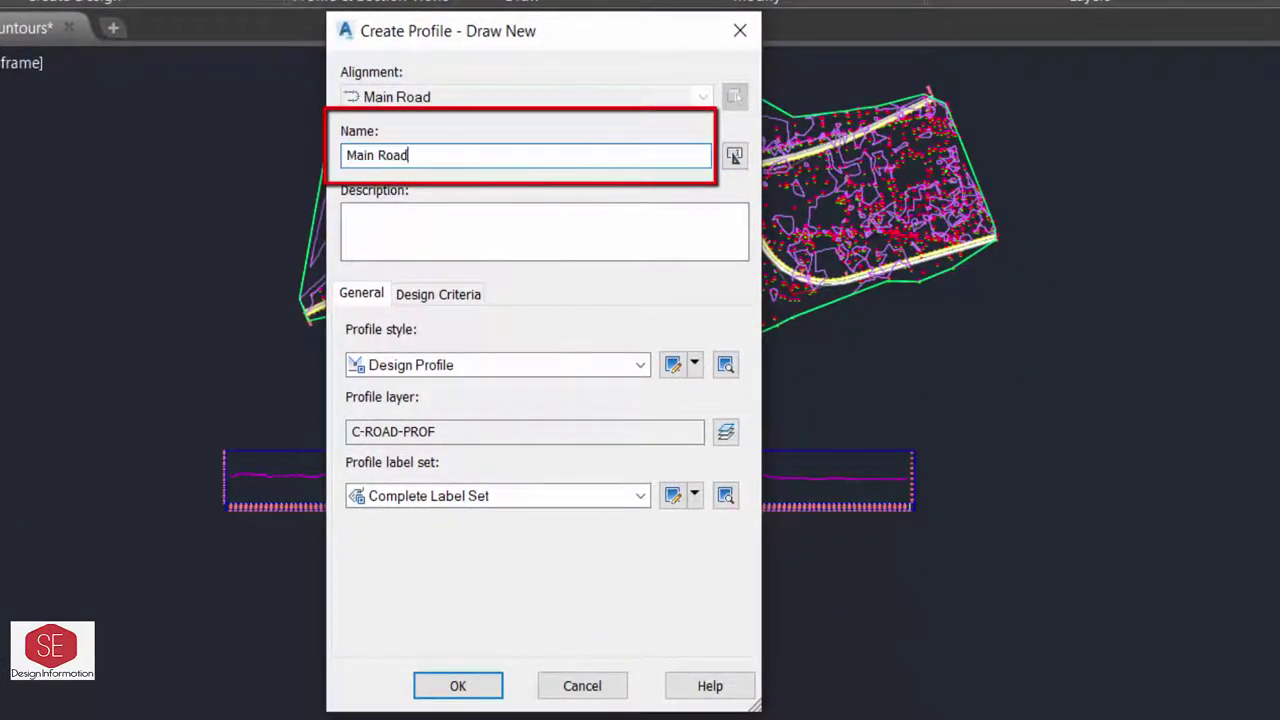
Keep Design Profile style, C-ROAD-PROF layer, Complete Label Set, criteria-based design off, and create it.
left_click(511, 366)
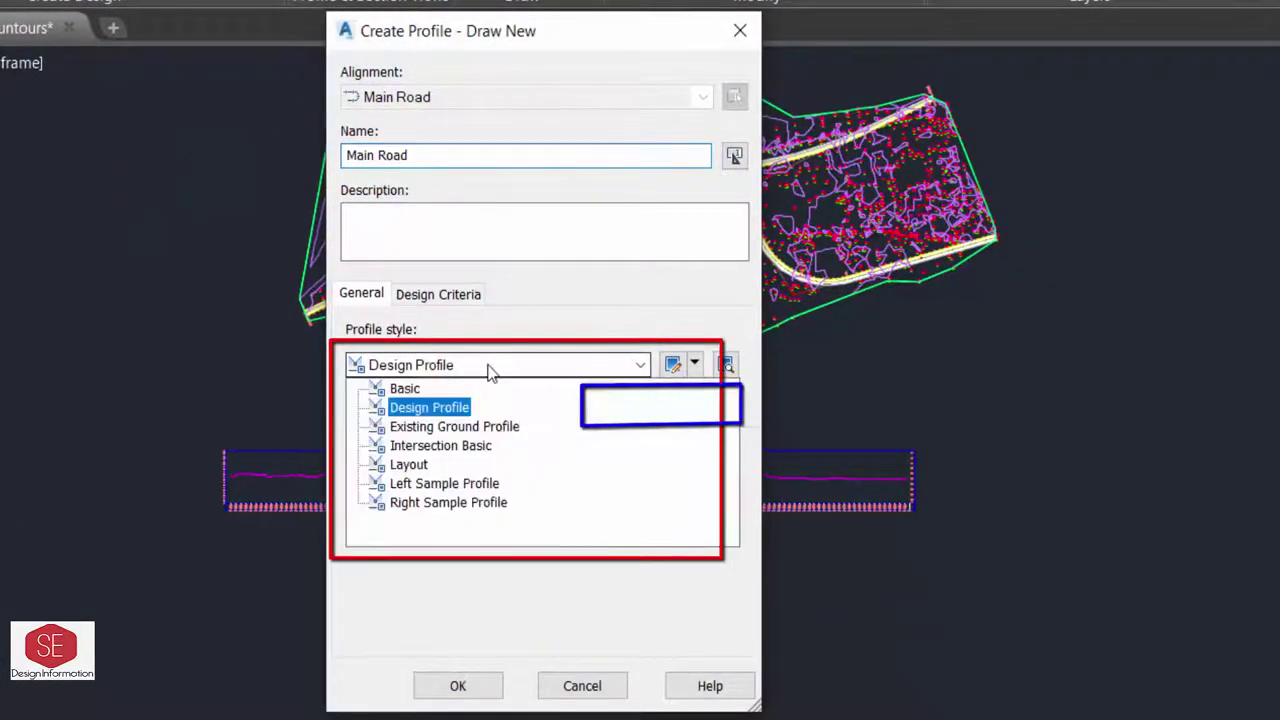
left_click(428, 406)
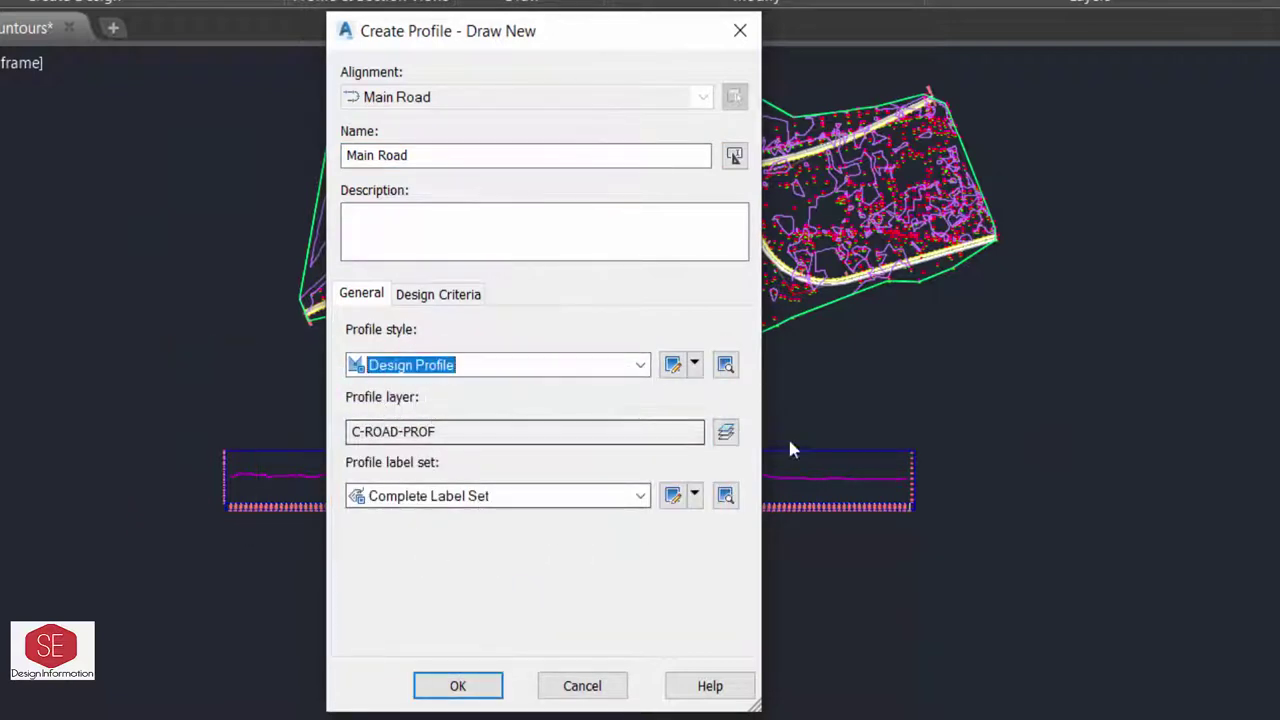
left_click(725, 431)
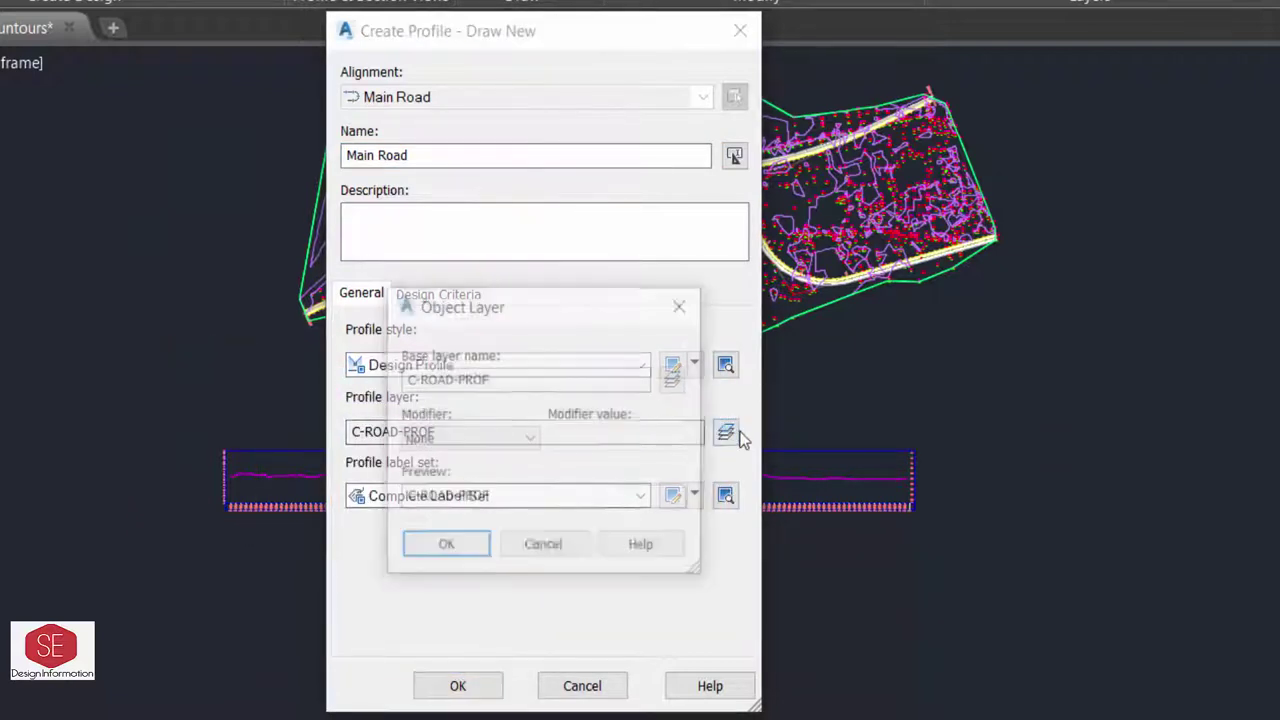
left_click(455, 555)
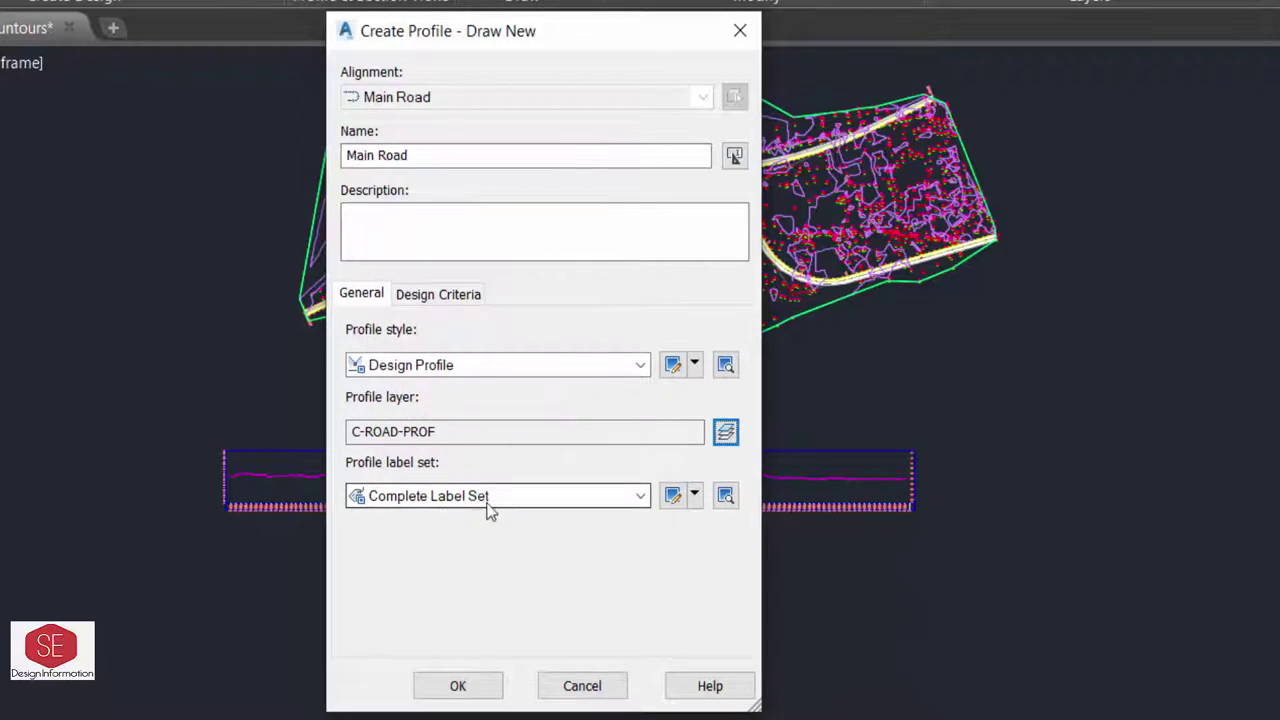
left_click(487, 504)
left_click(420, 565)
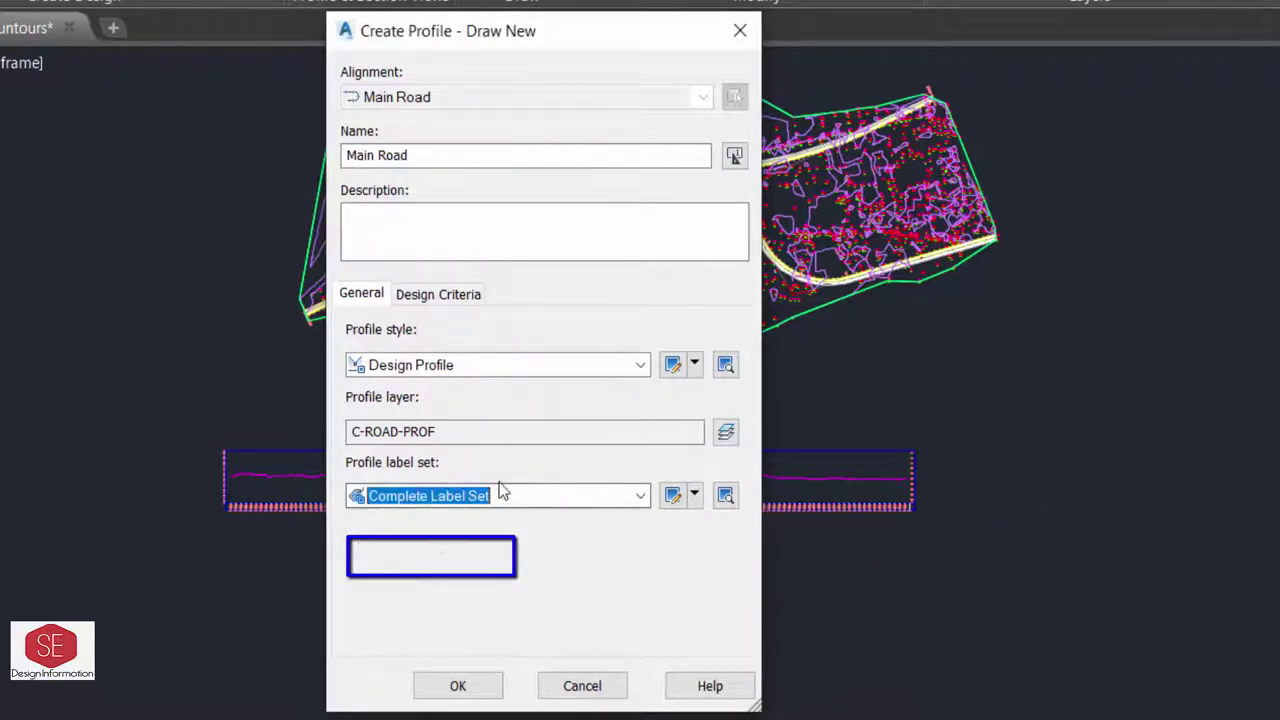
left_click(440, 296)
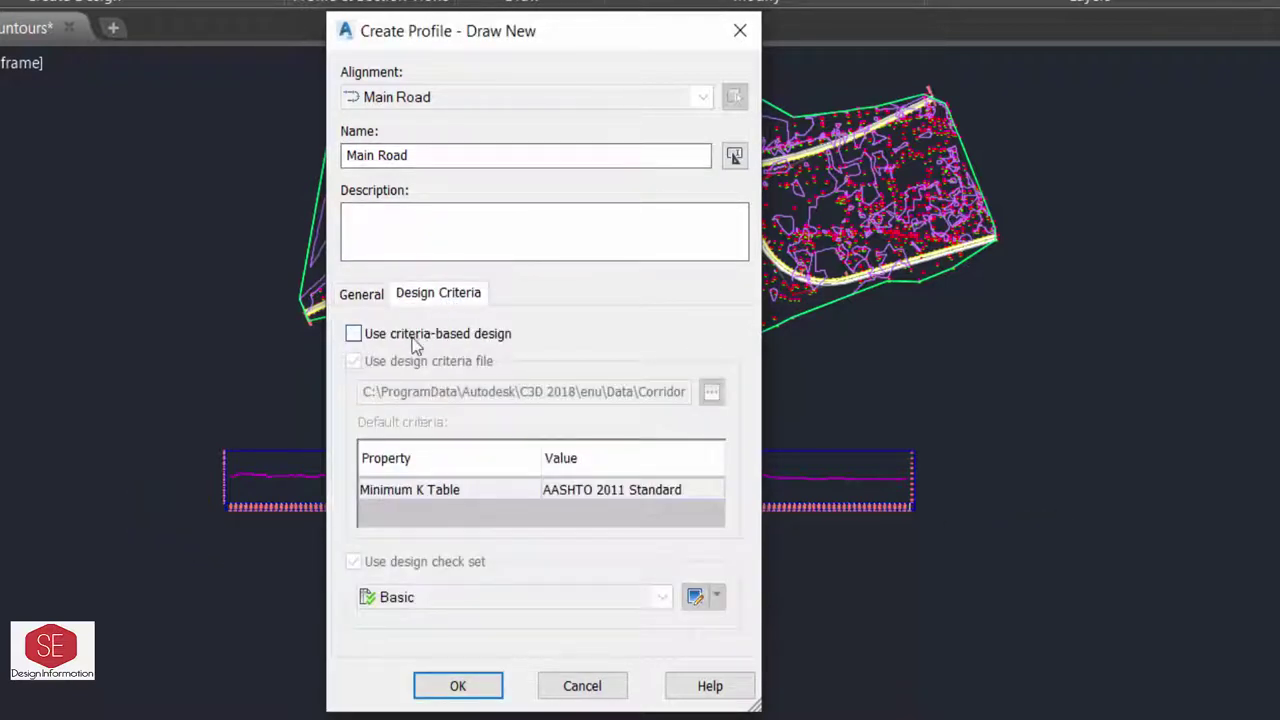
left_click(354, 334)
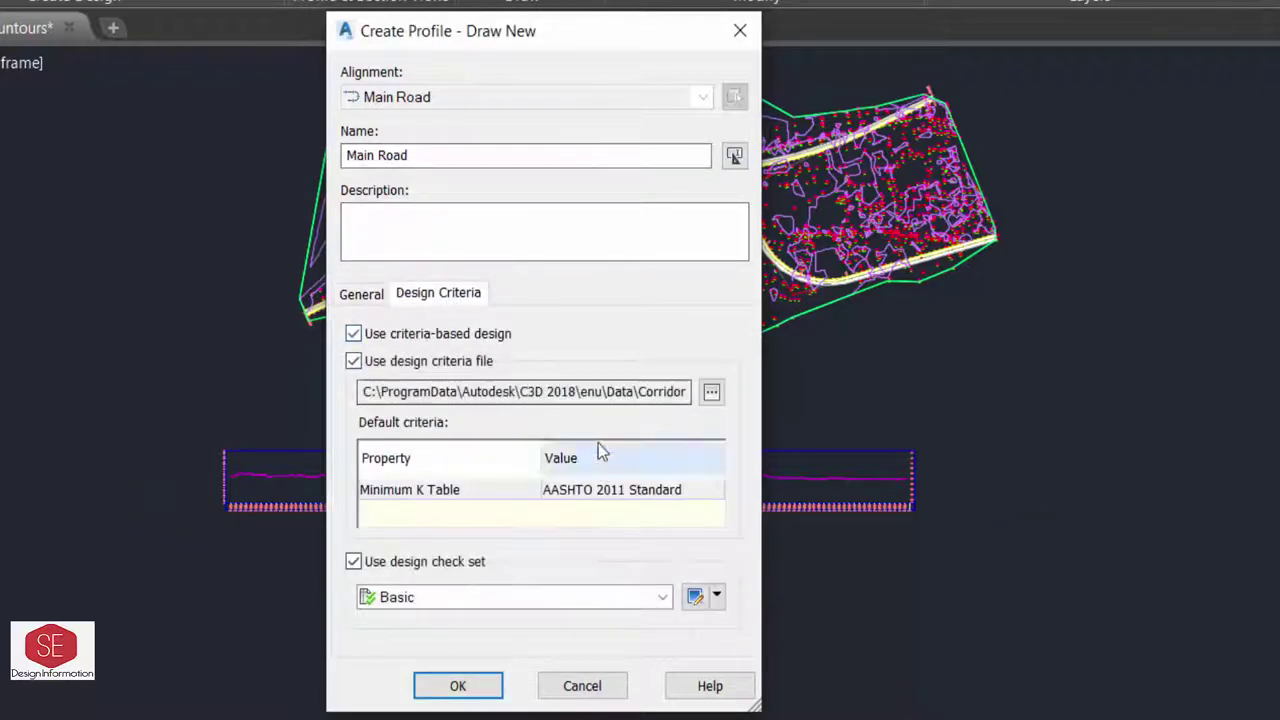
left_click(354, 334)
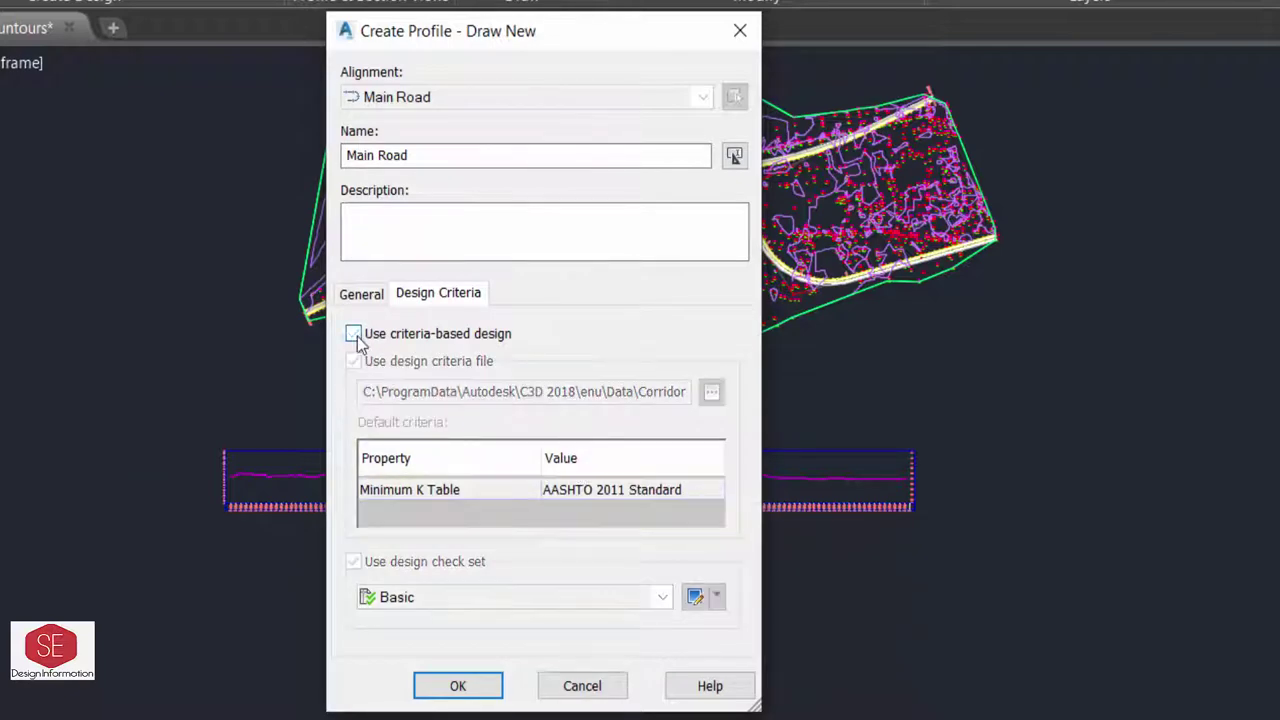
left_click(490, 680)
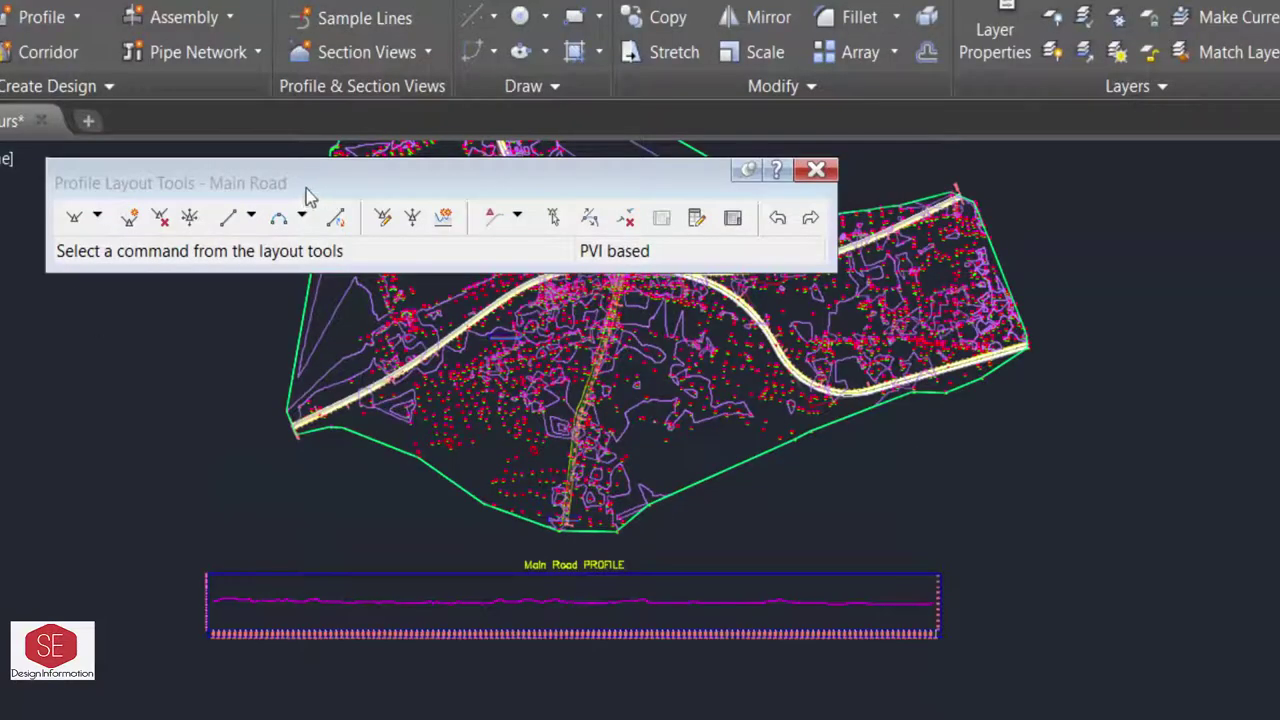
left_click(100, 218)
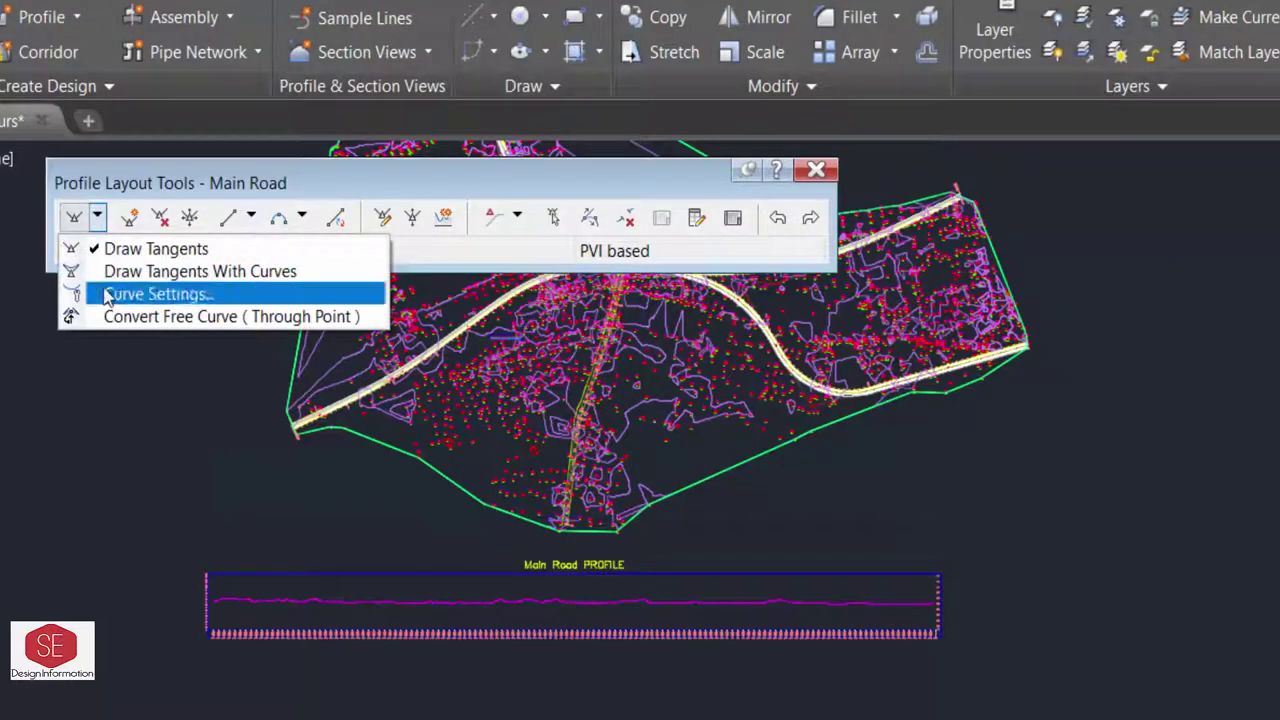
left_click(157, 178)
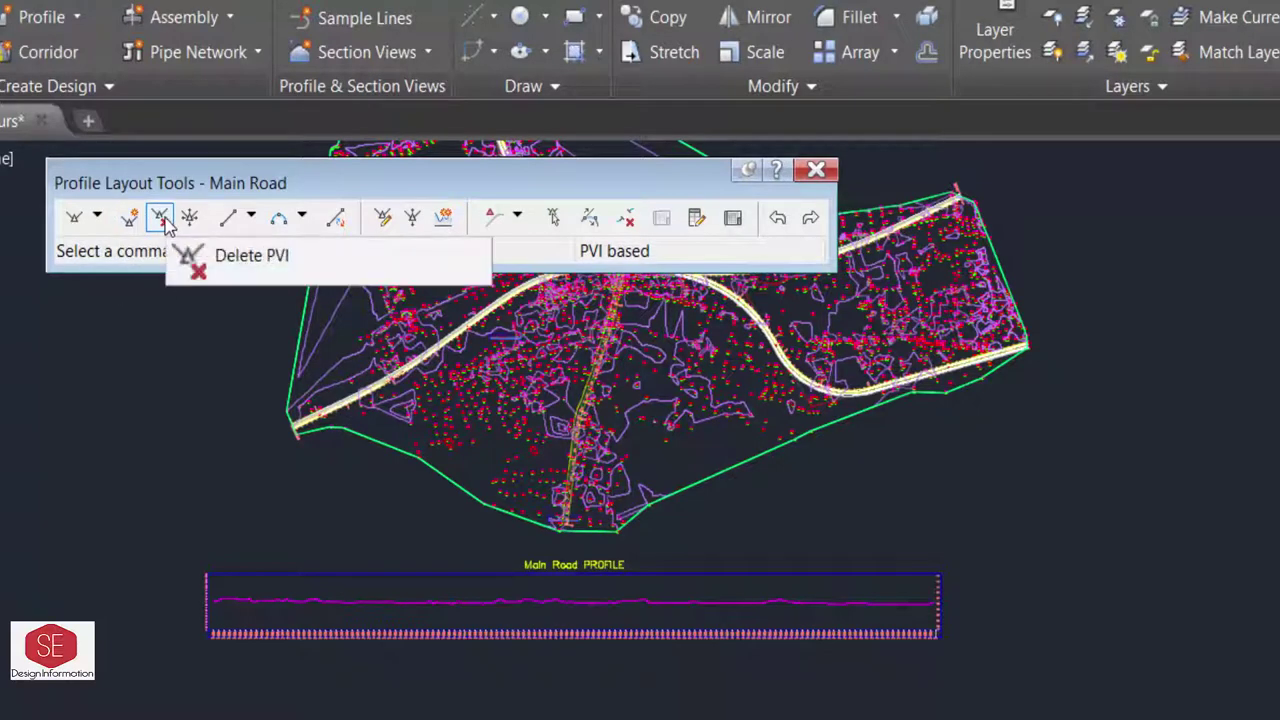
left_click(252, 218)
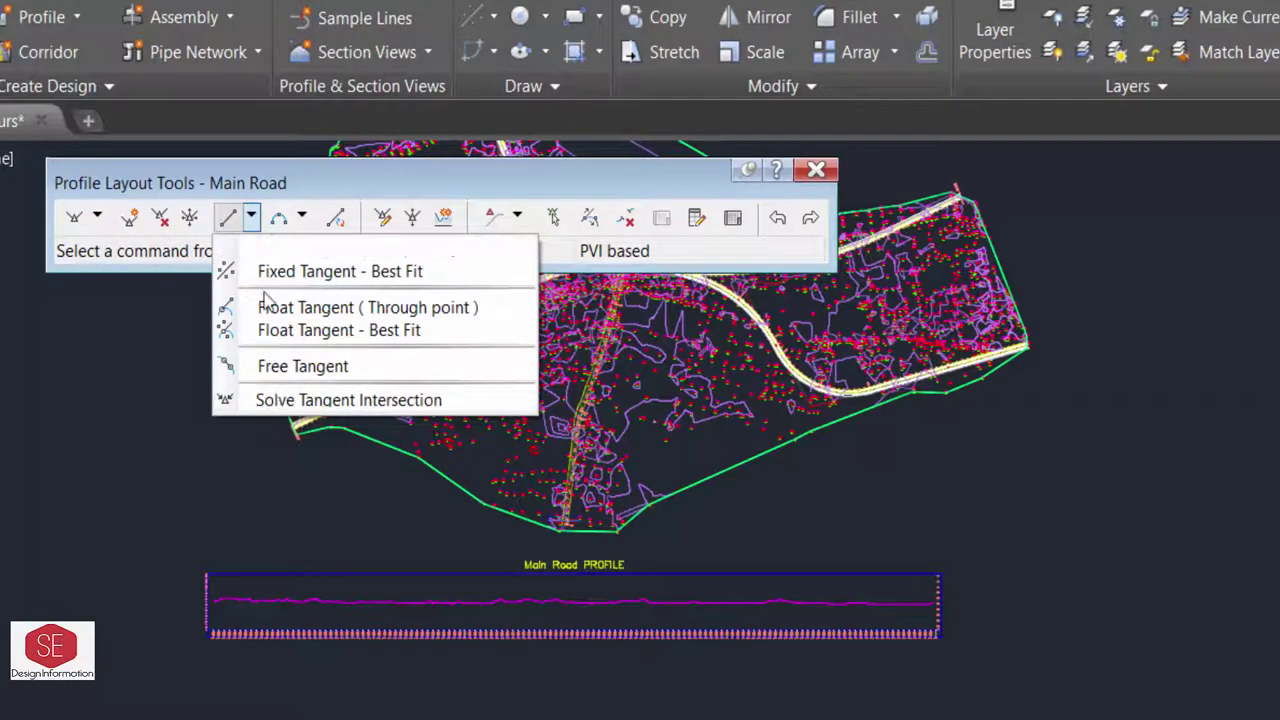
left_click(300, 218)
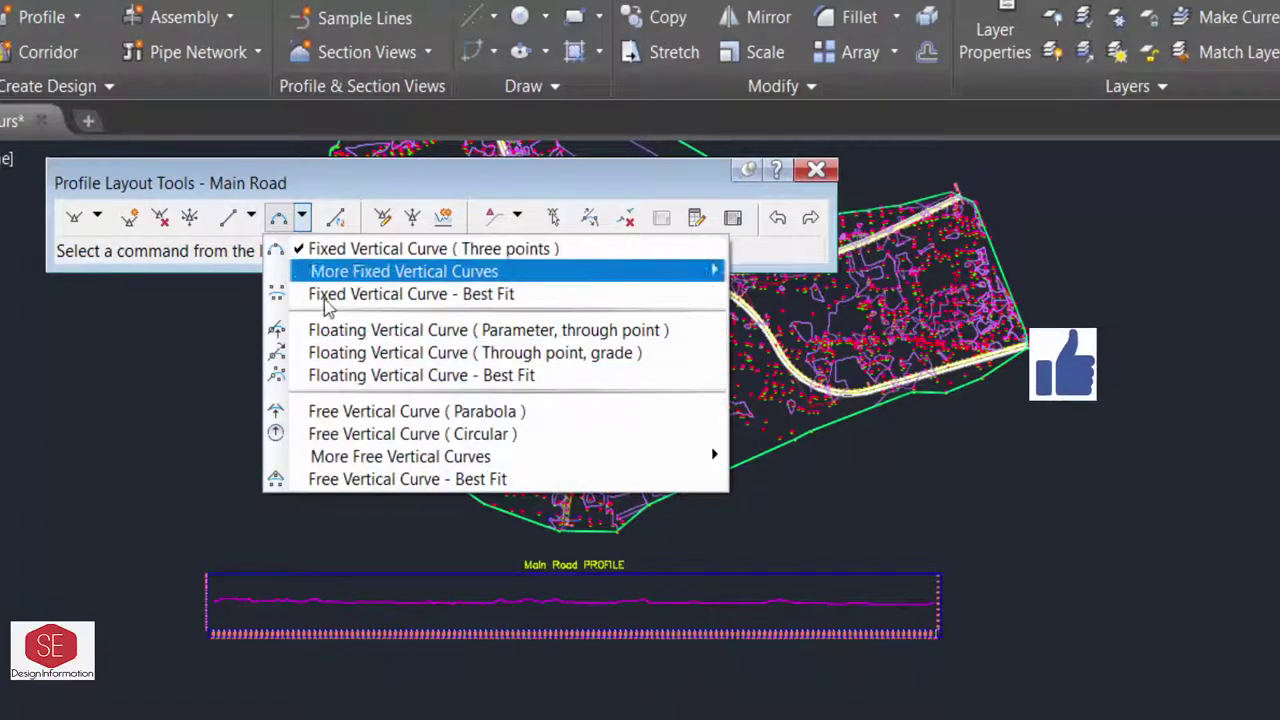
left_click(413, 185)
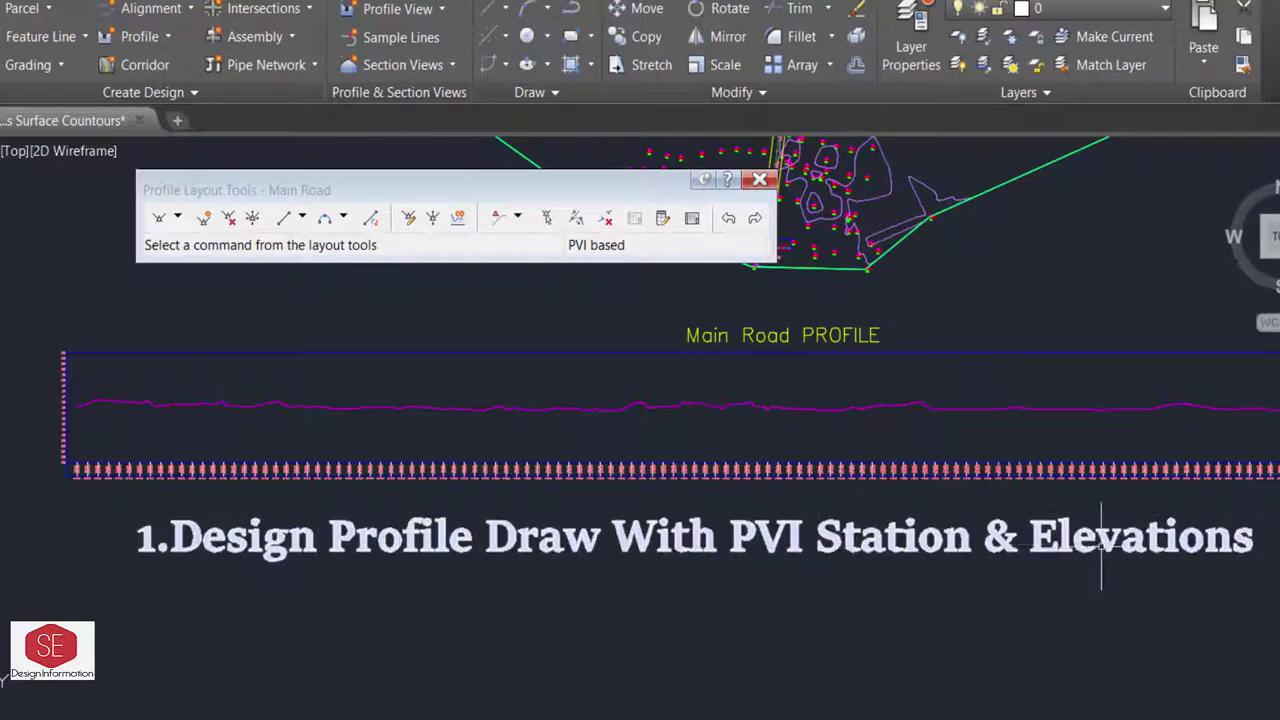
scroll(570, 640, "down", 5)
Choose Draw Tangents (without curves) from the layout tools.
scroll(406, 429, "up", 3)
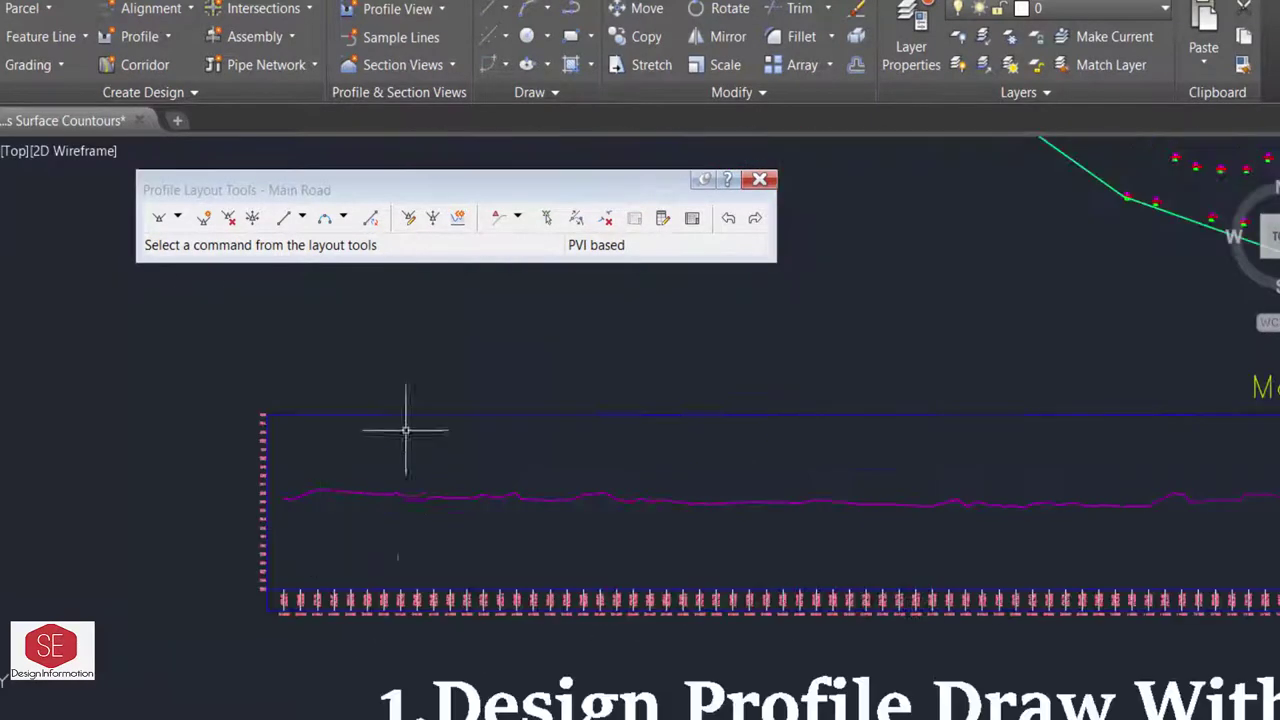
scroll(388, 552, "down", 3)
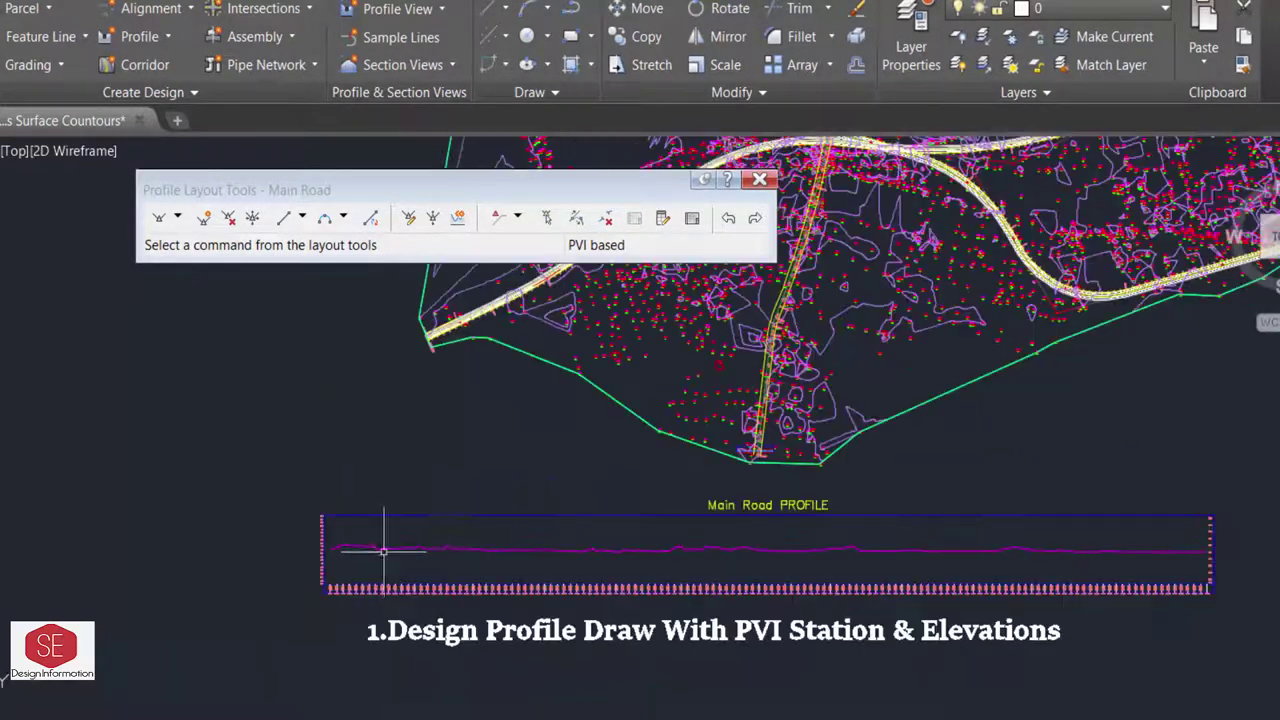
left_click(178, 219)
left_click(179, 223)
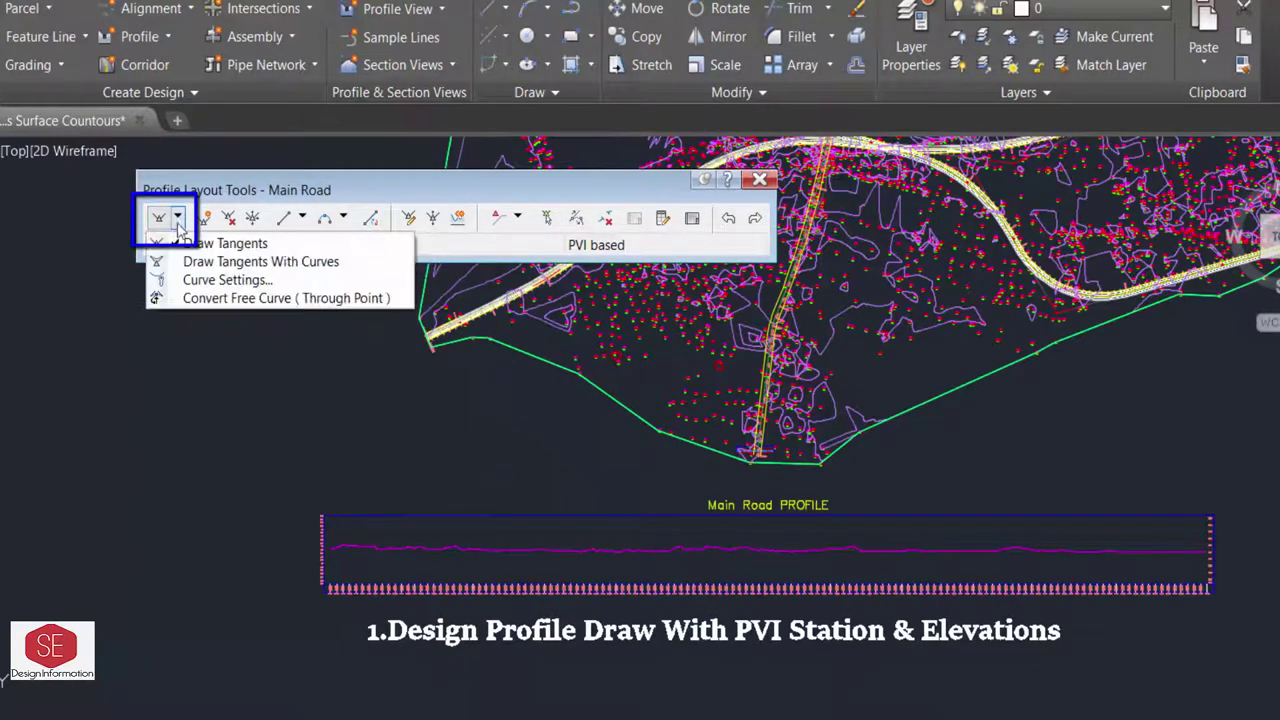
left_click(237, 245)
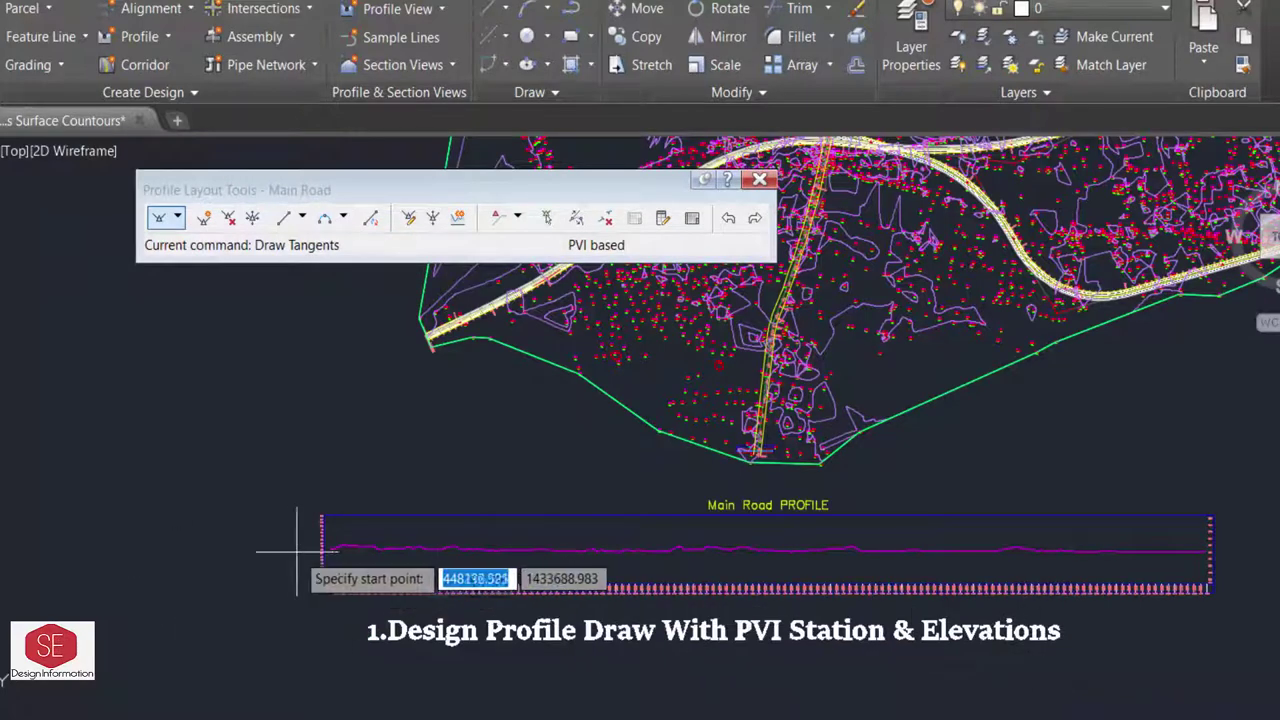
Switch point entry to profile station and elevation with 'PSE.
scroll(320, 540, "up", 3)
scroll(345, 530, "up", 1)
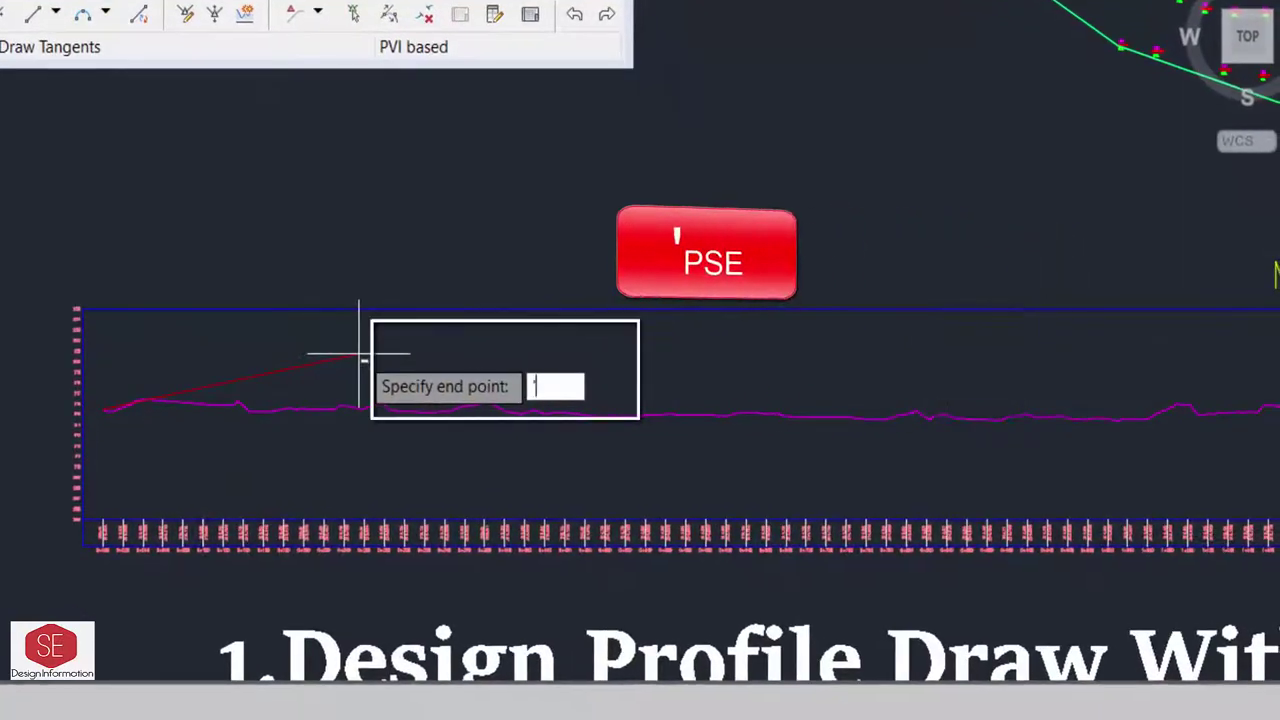
type("P")
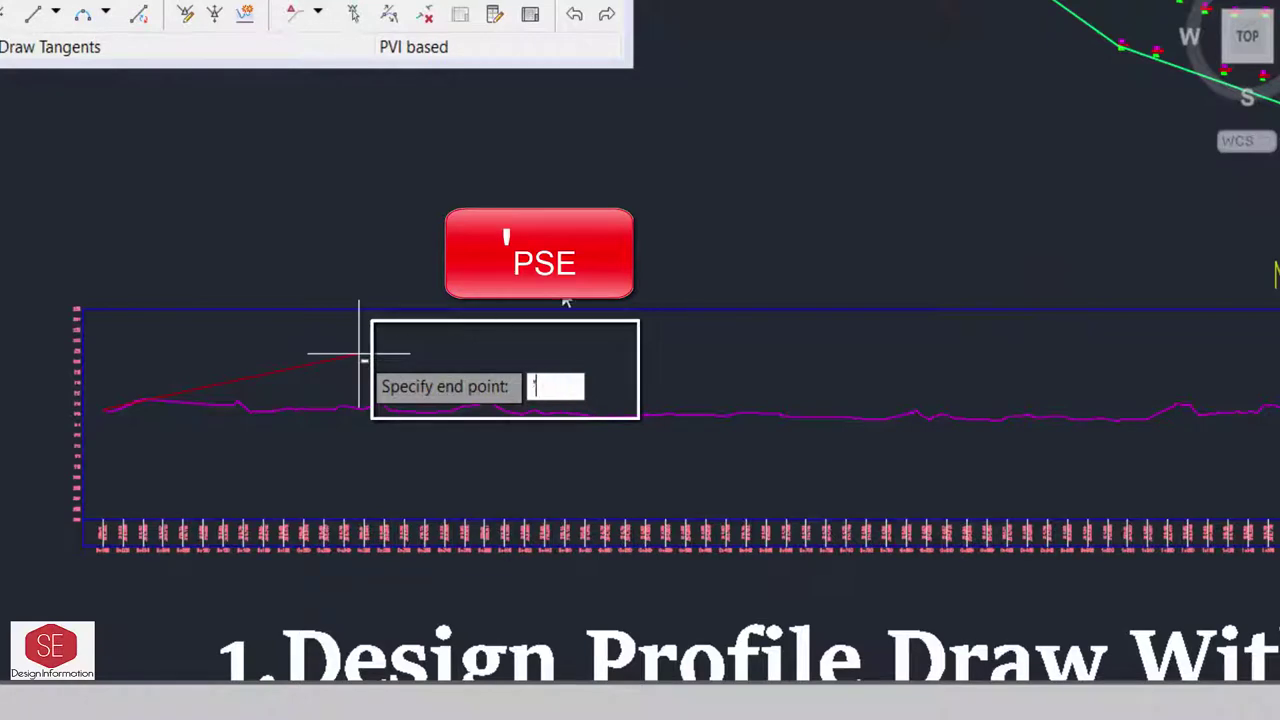
key("Return")
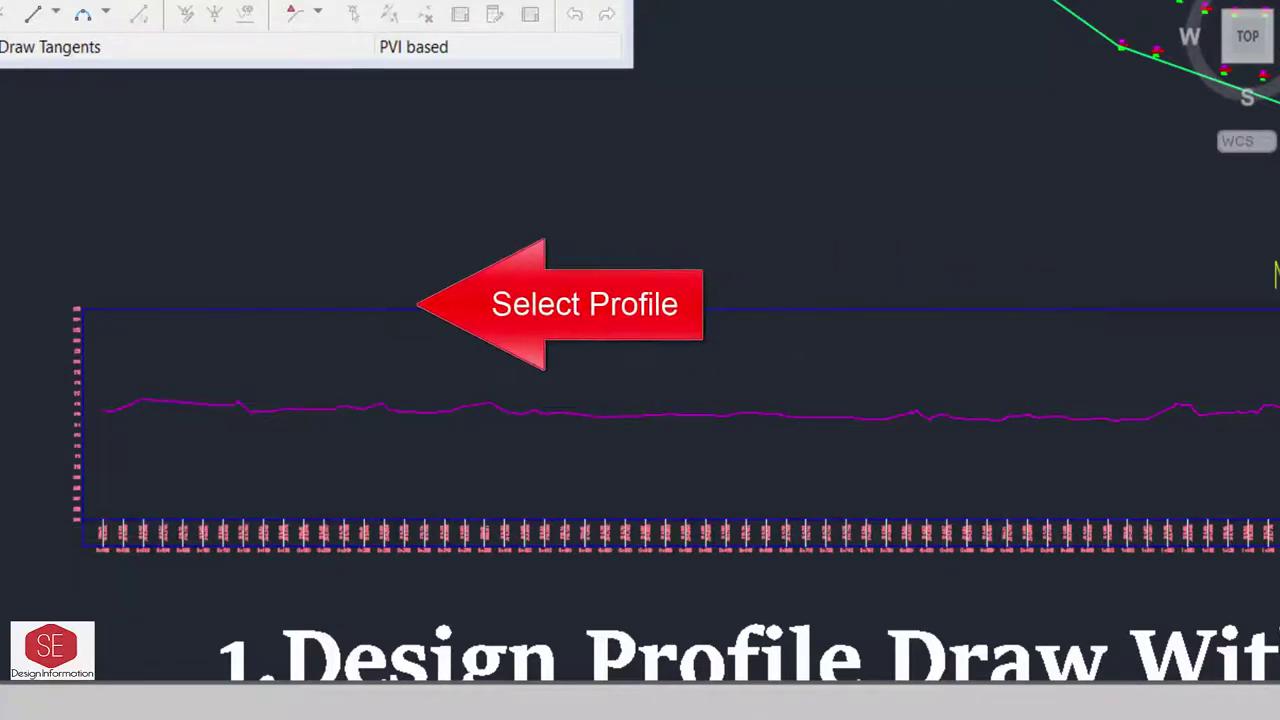
Pick the Main Road profile view and place the first PVI at station 500, elevation 220.
left_click(183, 311)
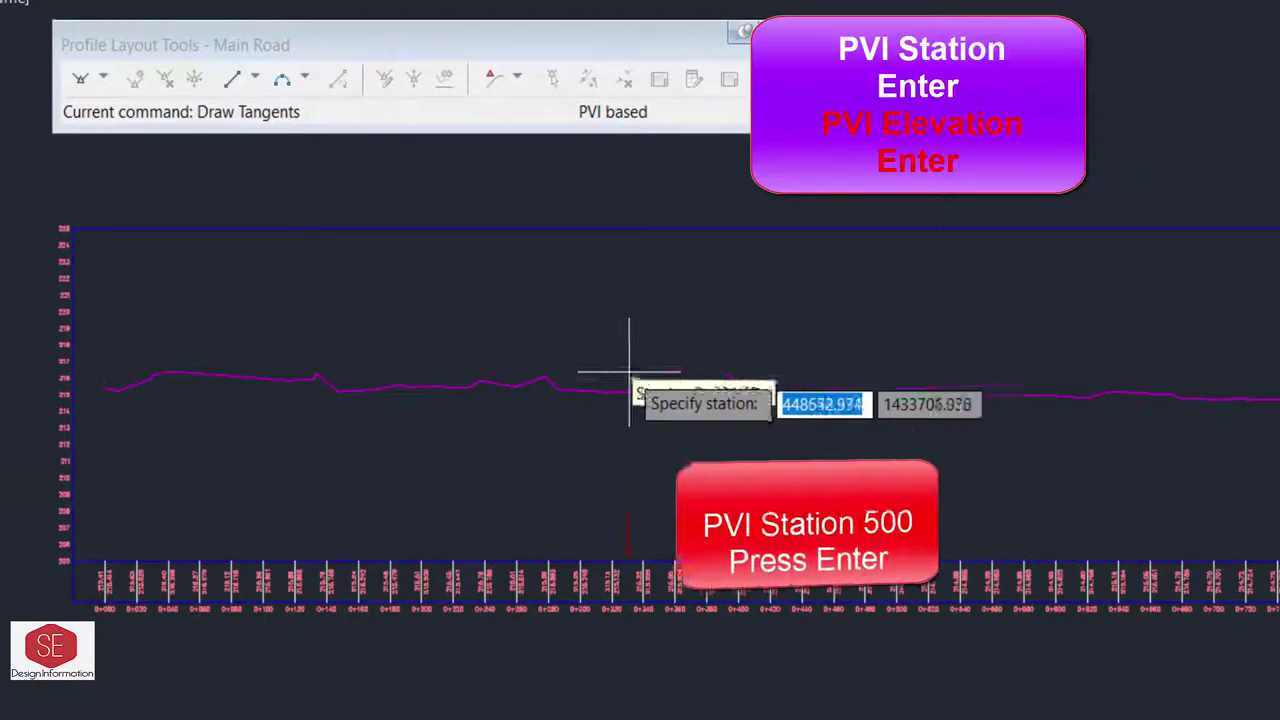
type("500")
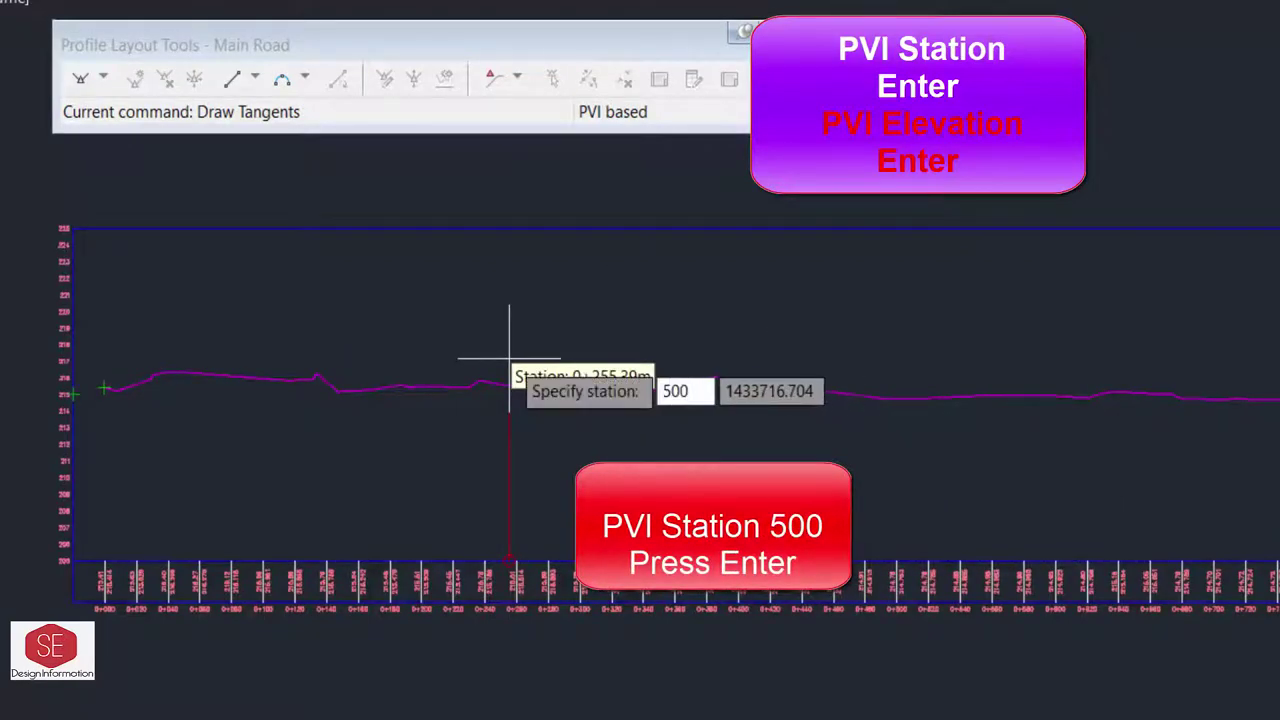
key("Return")
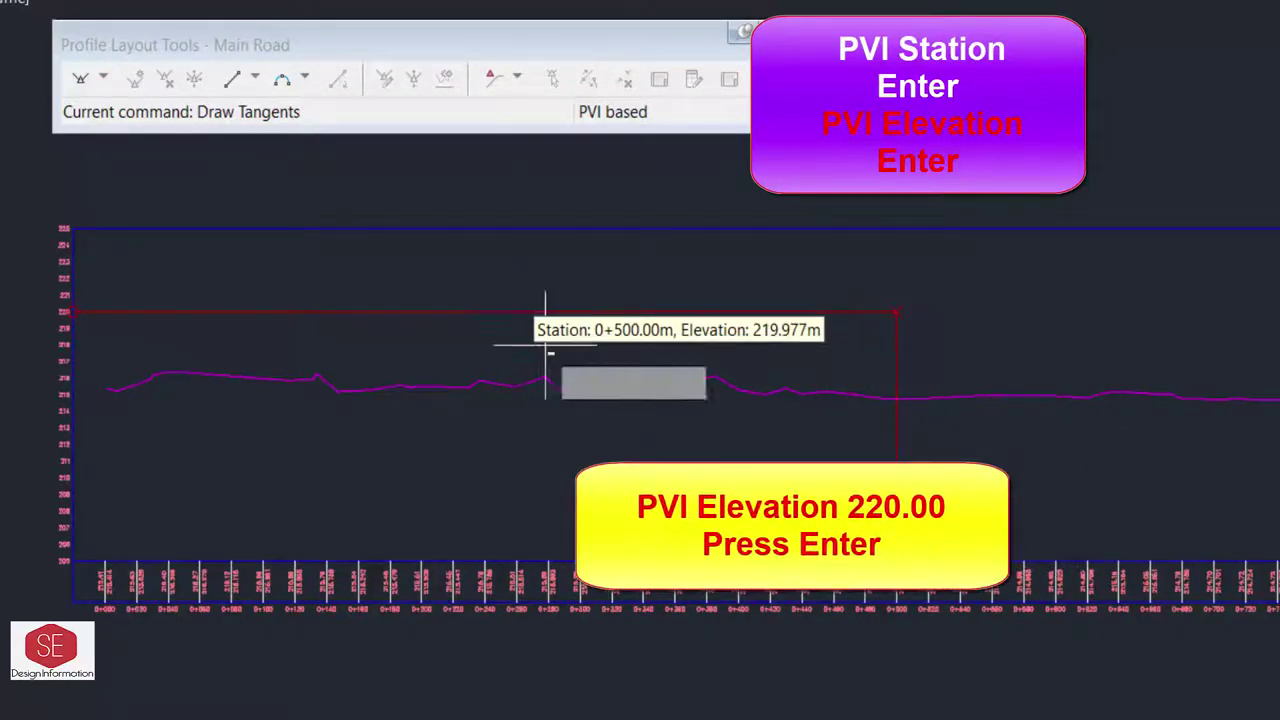
type("220")
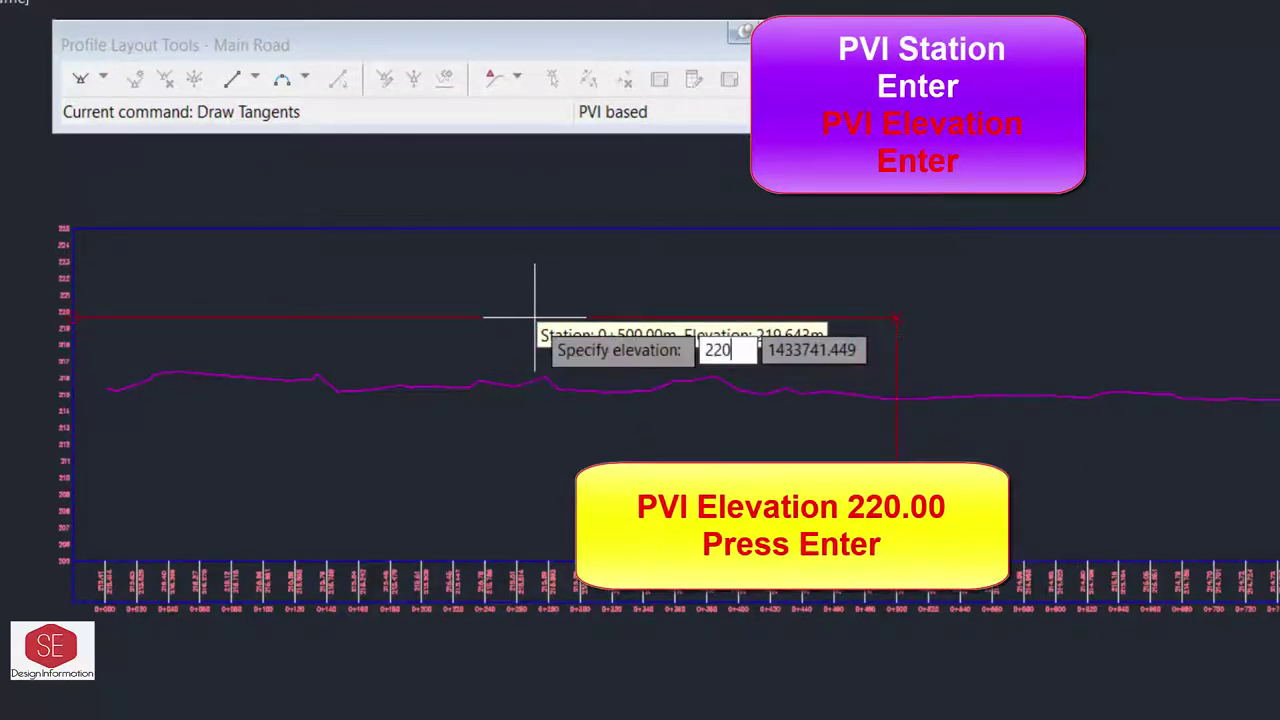
key("Return")
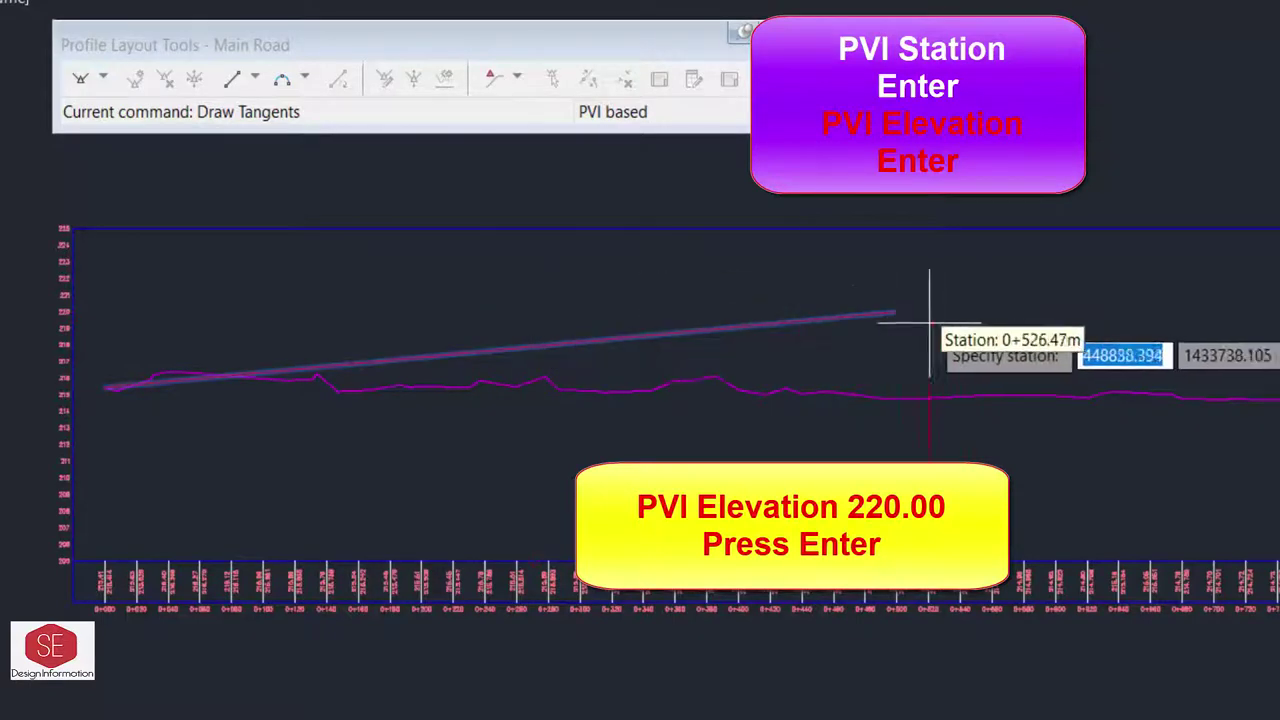
scroll(600, 360, "down", 4)
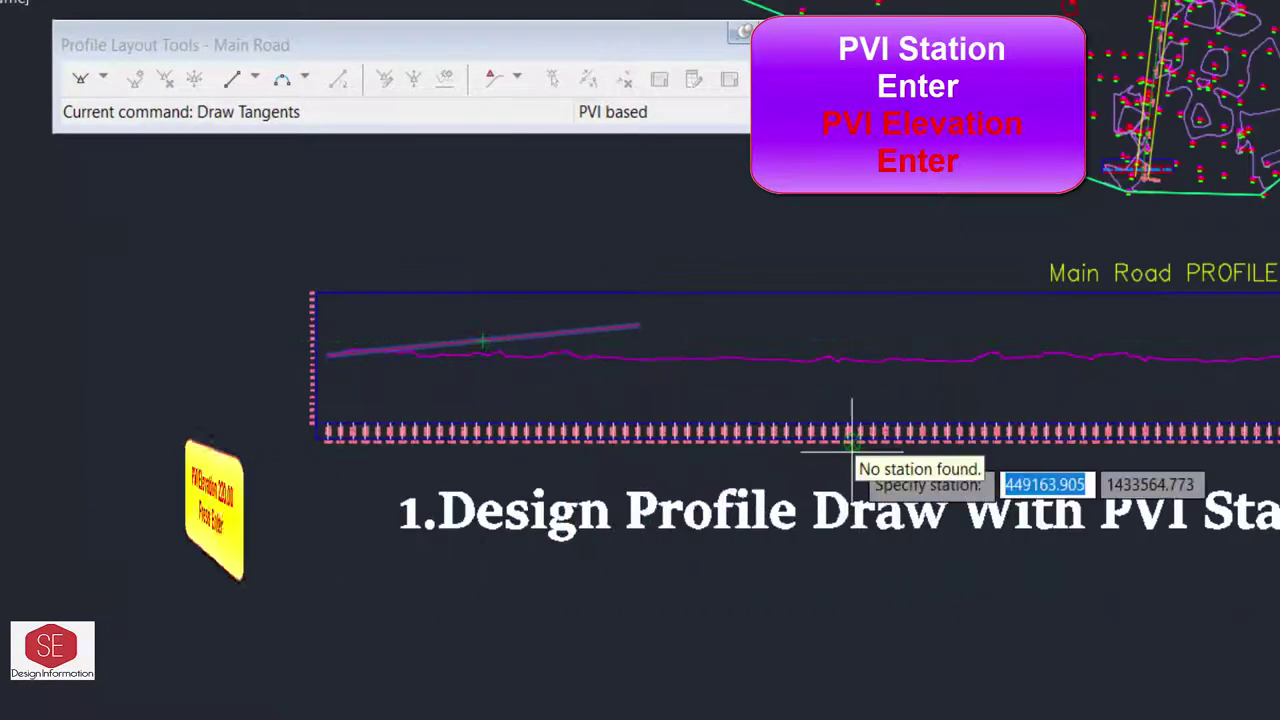
scroll(850, 400, "up", 2)
Add a PVI at station 1000, elevation 221.5, then enter station 1500.
type("10")
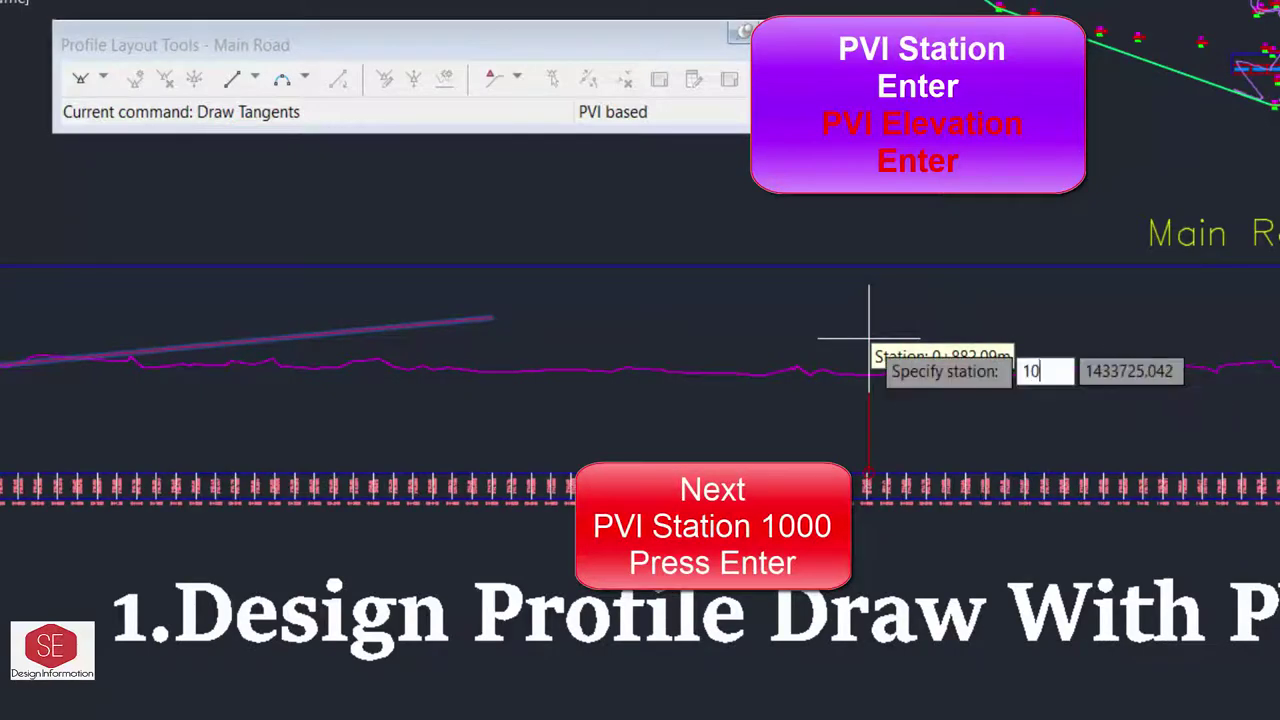
type("00")
key("Return")
type("221.5")
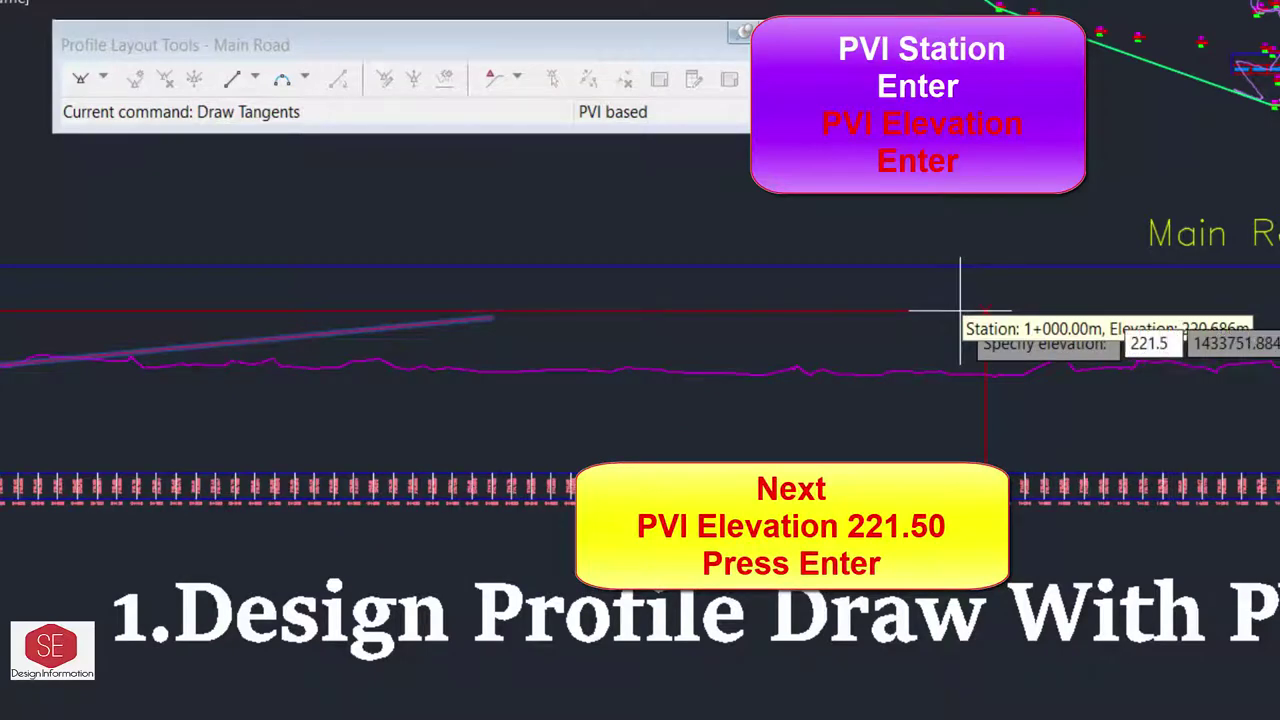
key("Return")
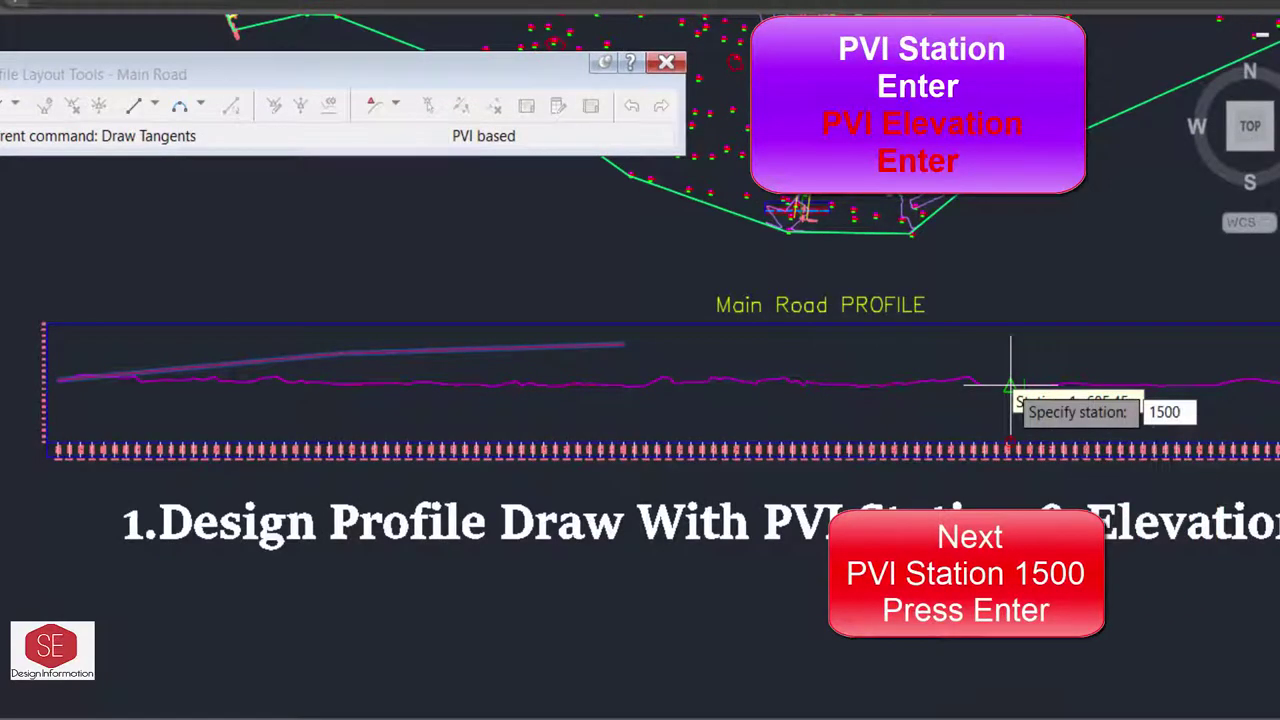
key("Return")
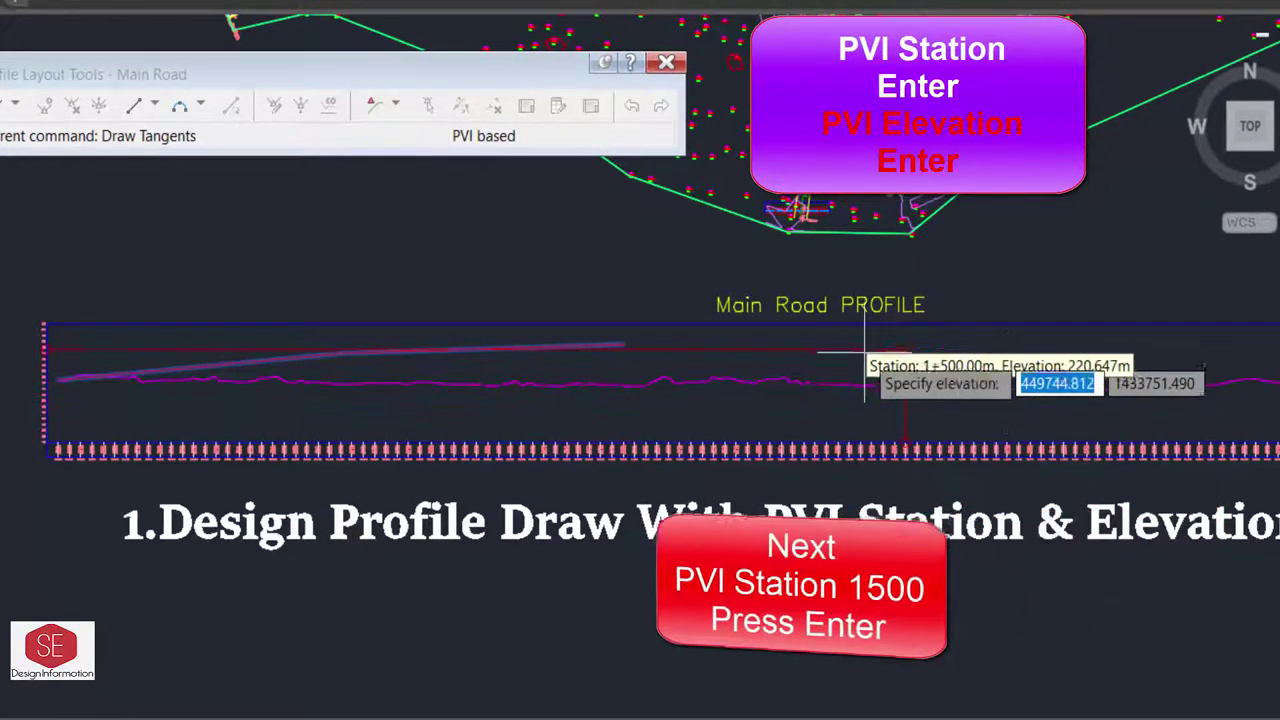
key("Return")
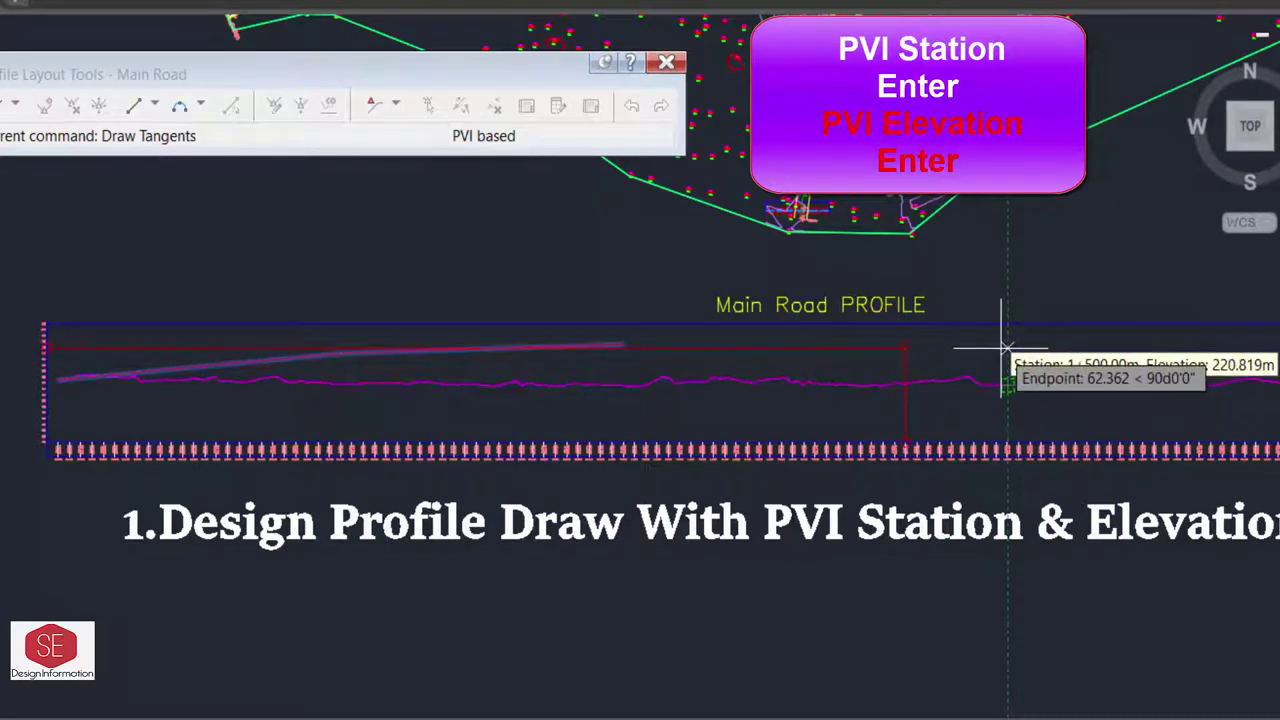
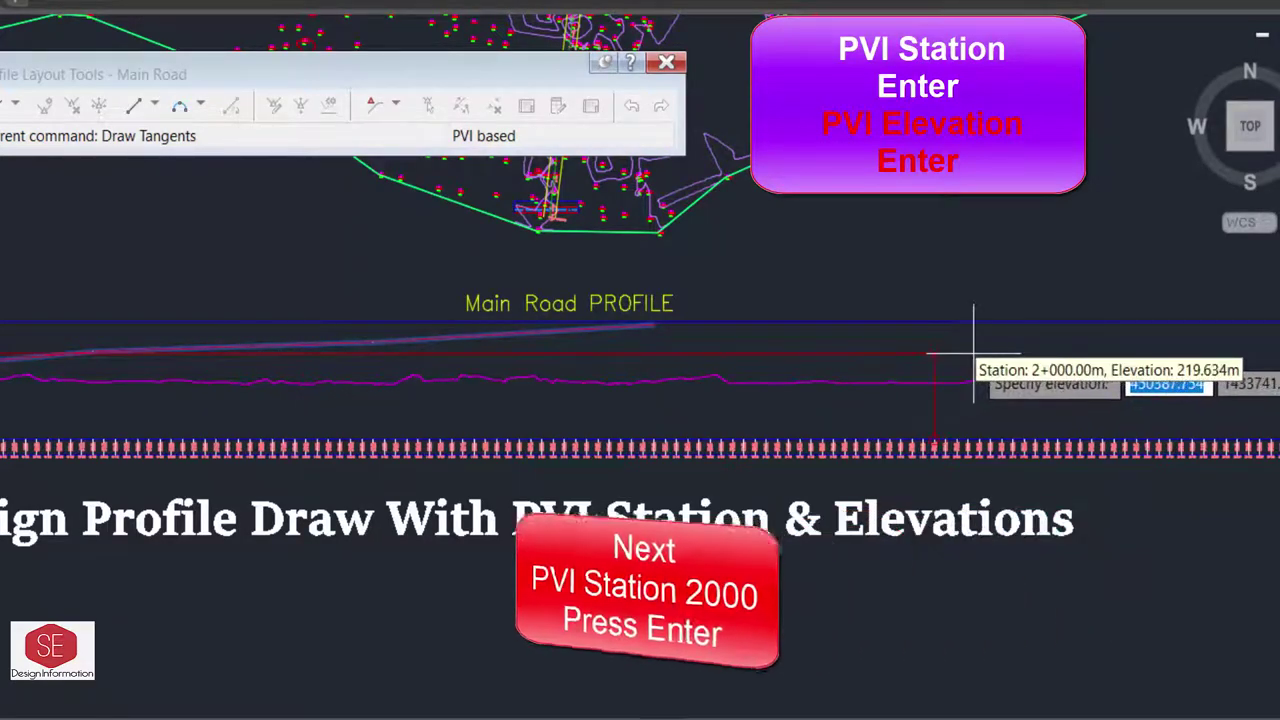
Place the PVI at station 2+000 with elevation 221, then the next PVI at elevation 218.
key("Return")
type("221.0")
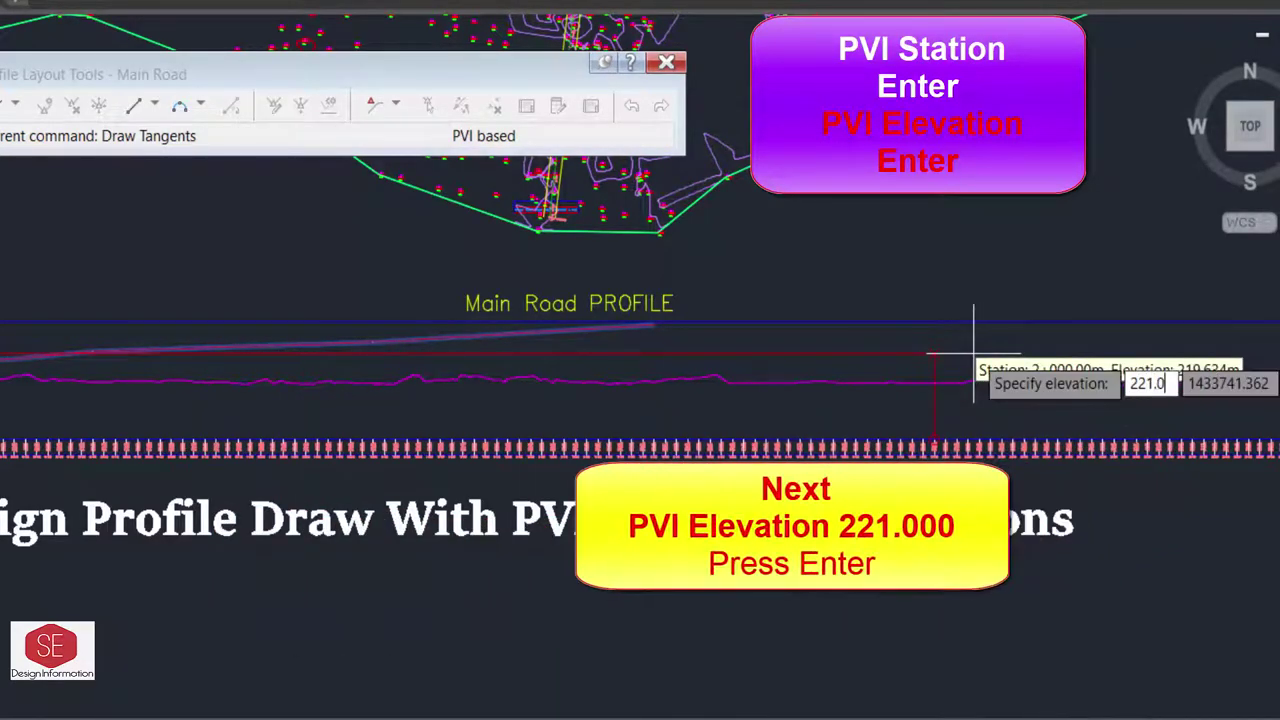
scroll(540, 355, "down", 2)
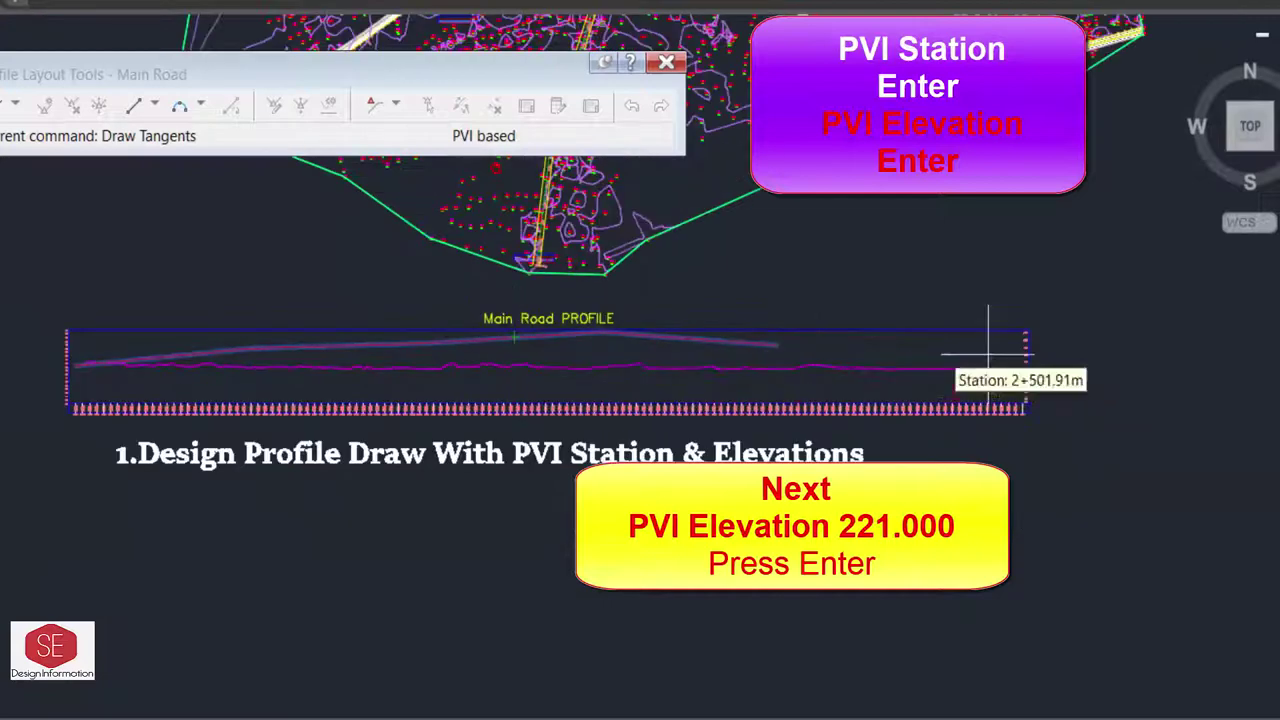
scroll(985, 345, "up", 2)
type("218")
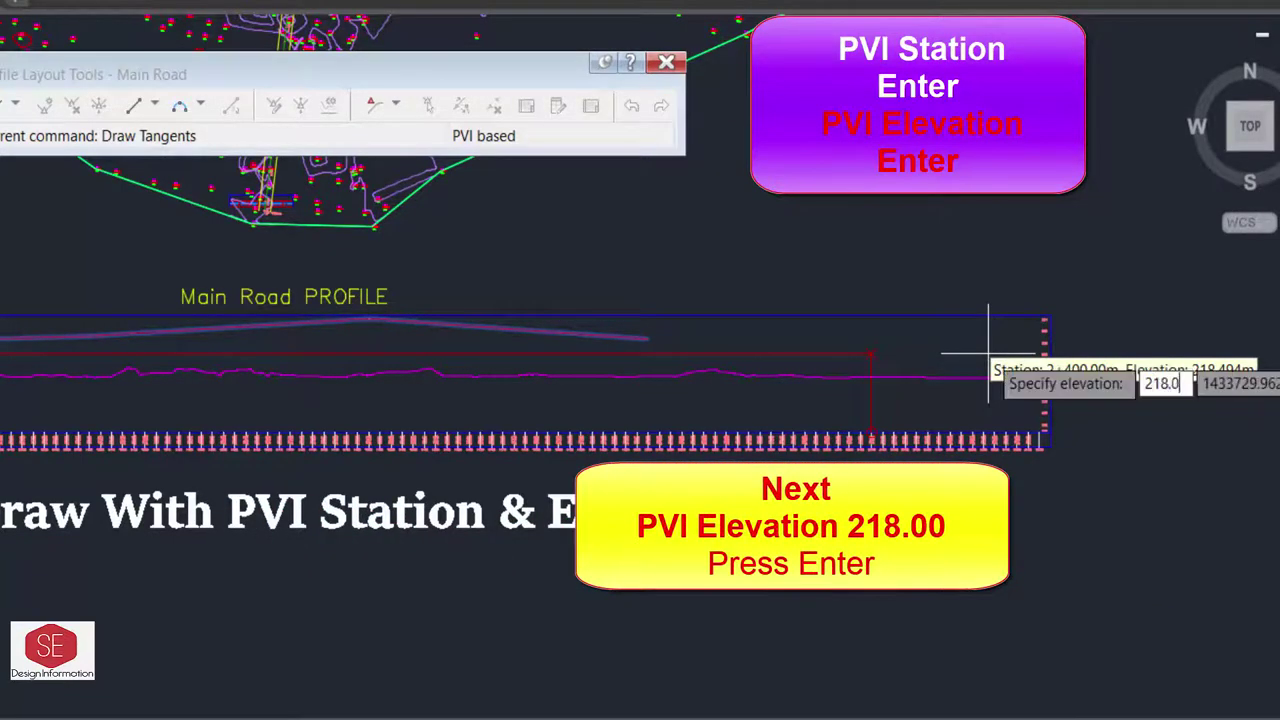
key("Return")
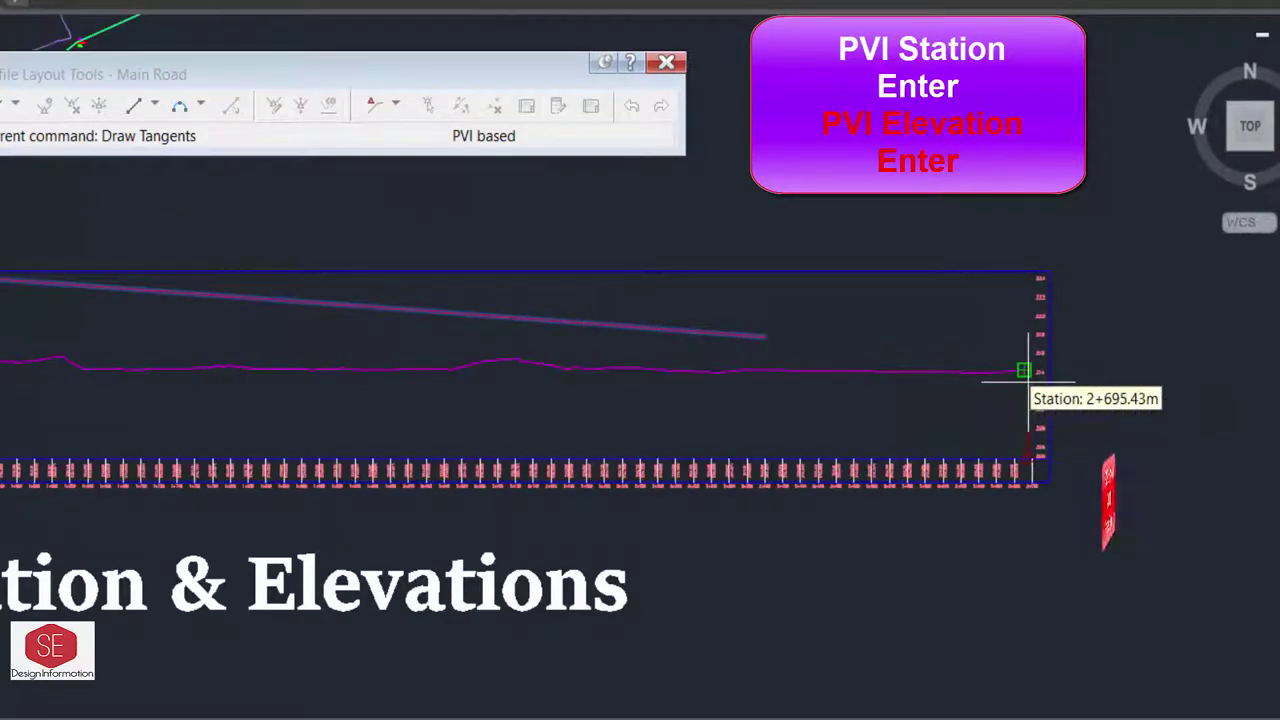
Add the final PVI at station 2+691, elevation 215.5, and stop adding PVIs.
type("2690")
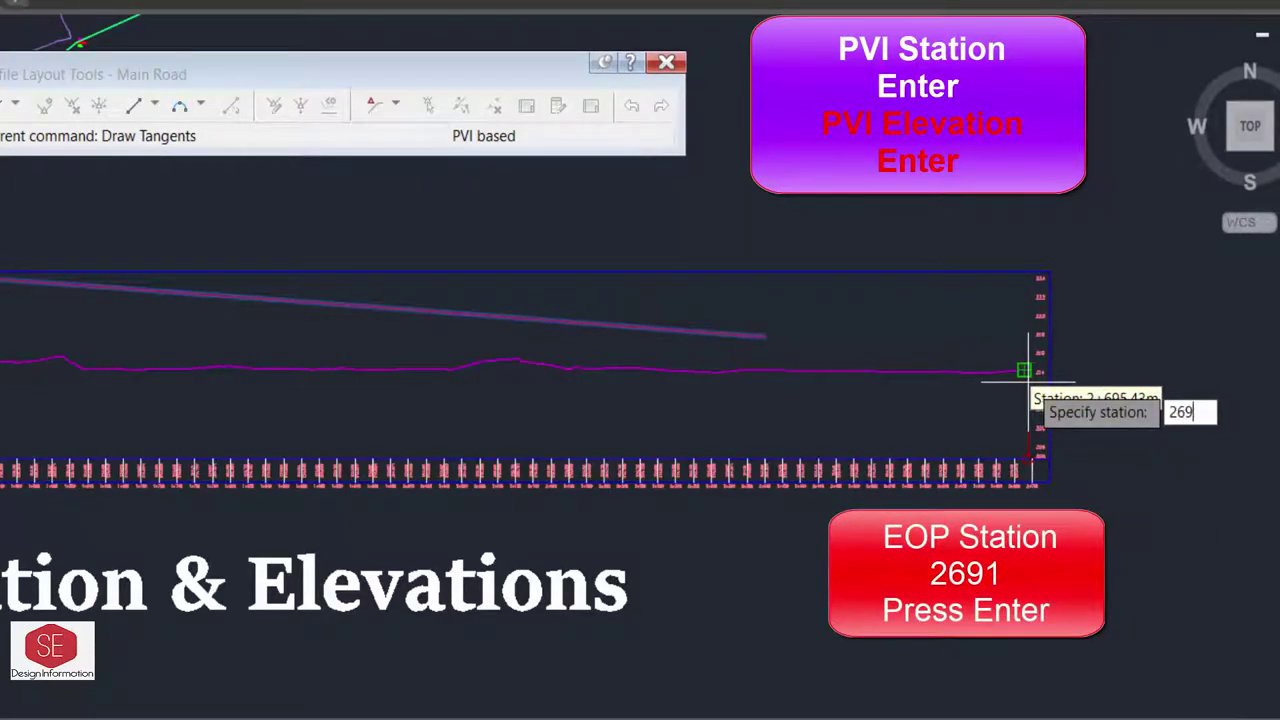
key("Return")
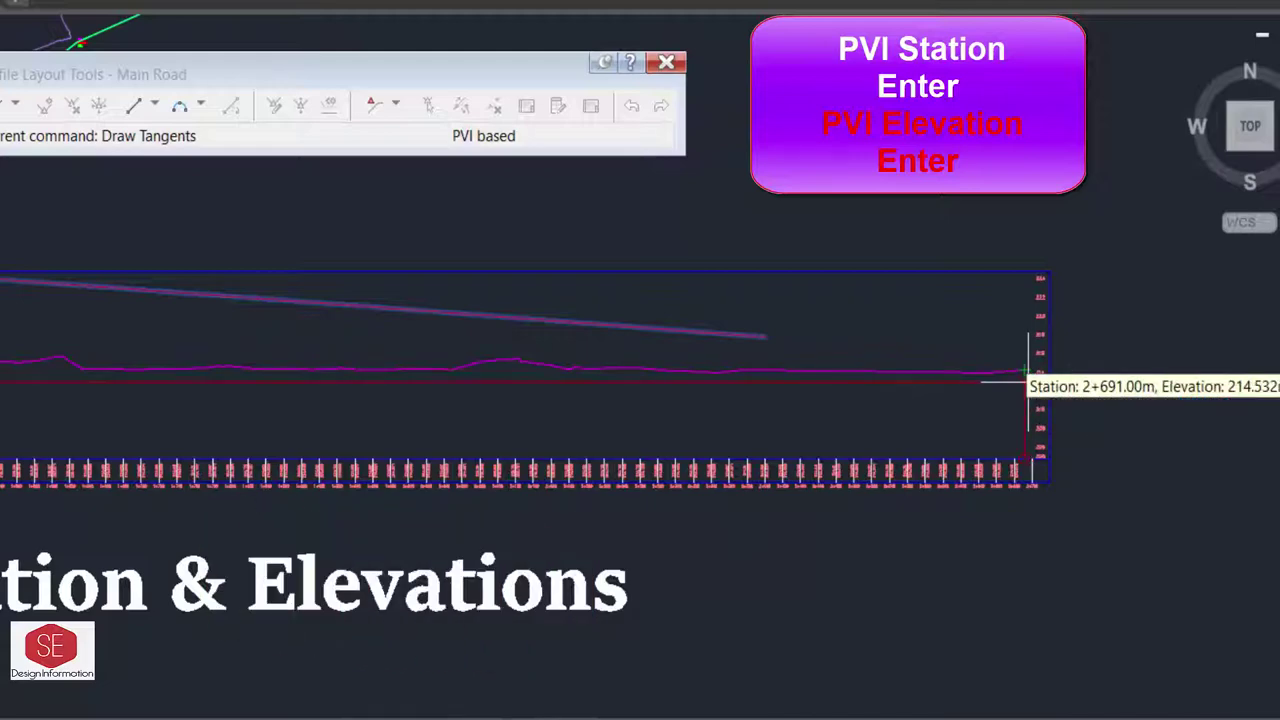
type("215.5")
key("Return")
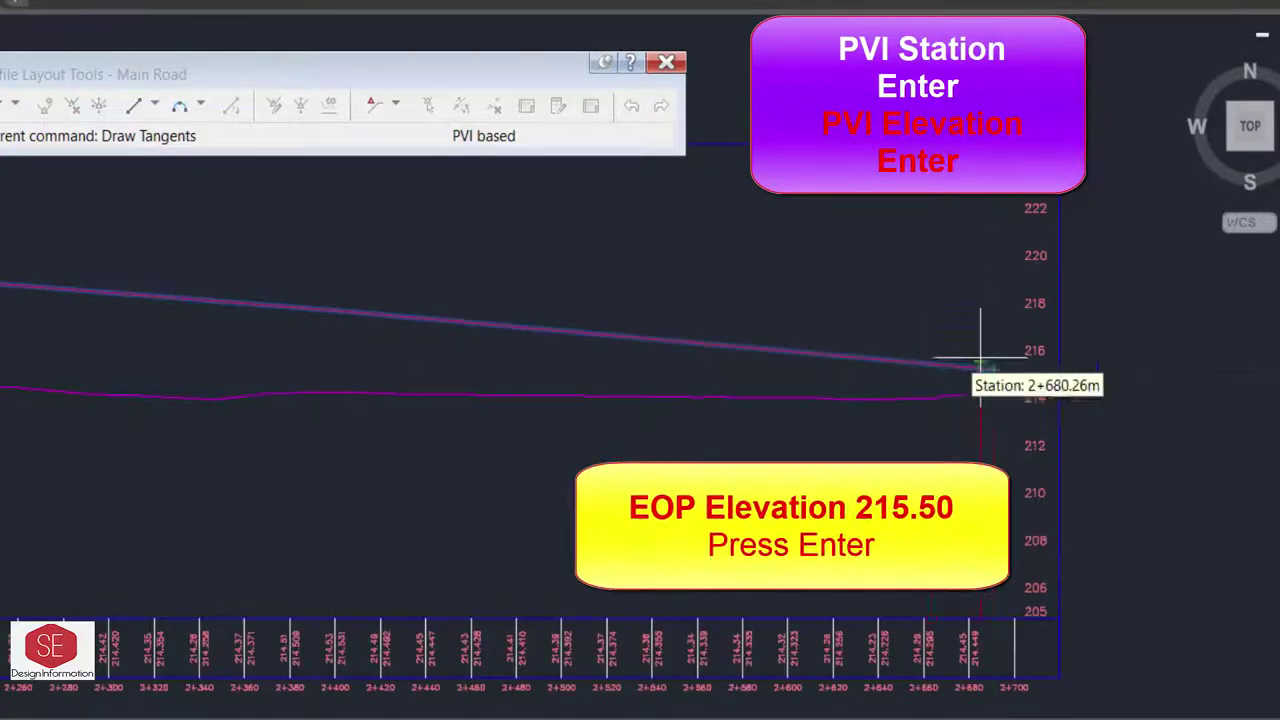
scroll(980, 360, "down", 8)
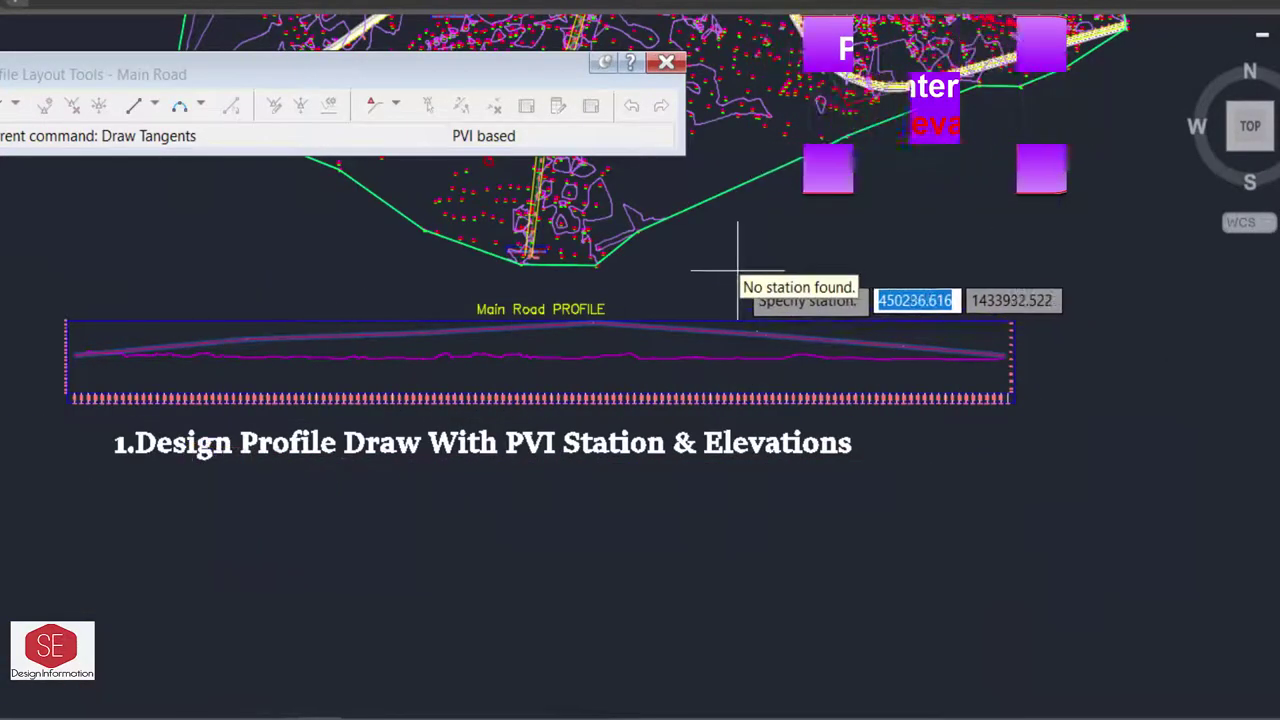
key("Escape")
End tangent drawing and check the grade-break labels along the profile from 0+000 to 2+691.
right_click(756, 250)
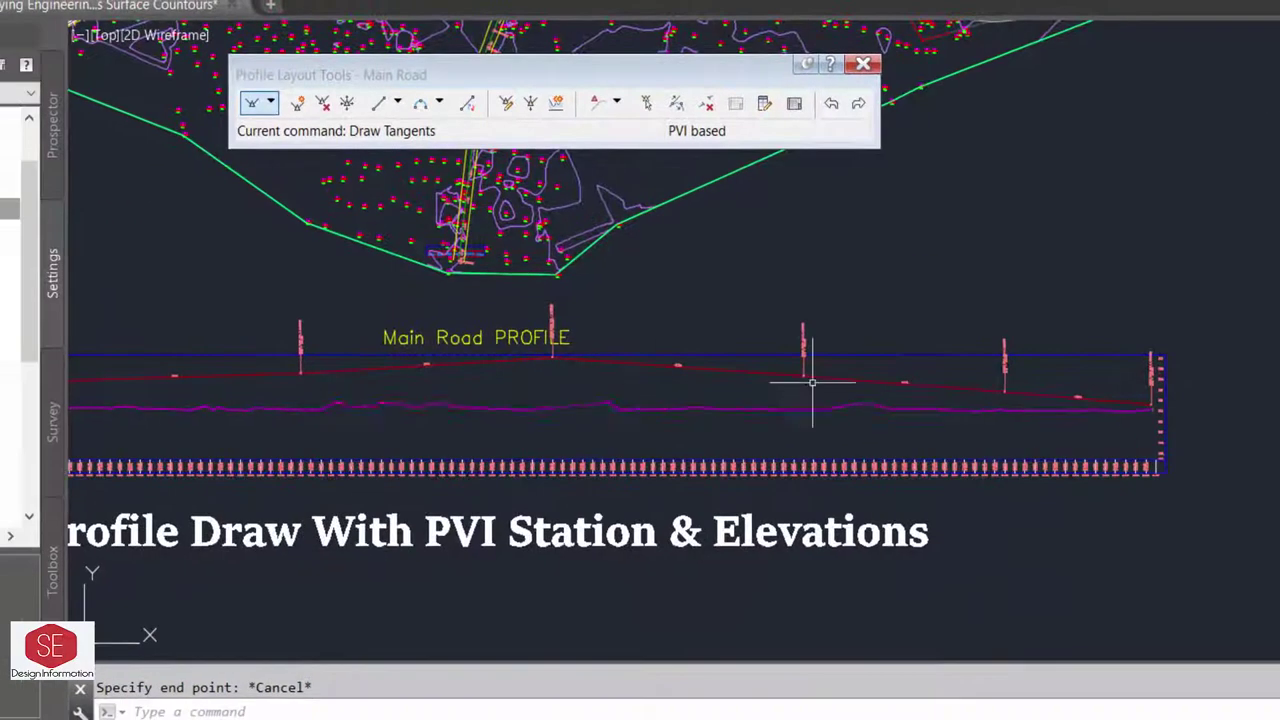
scroll(812, 382, "down", 4)
scroll(318, 390, "up", 5)
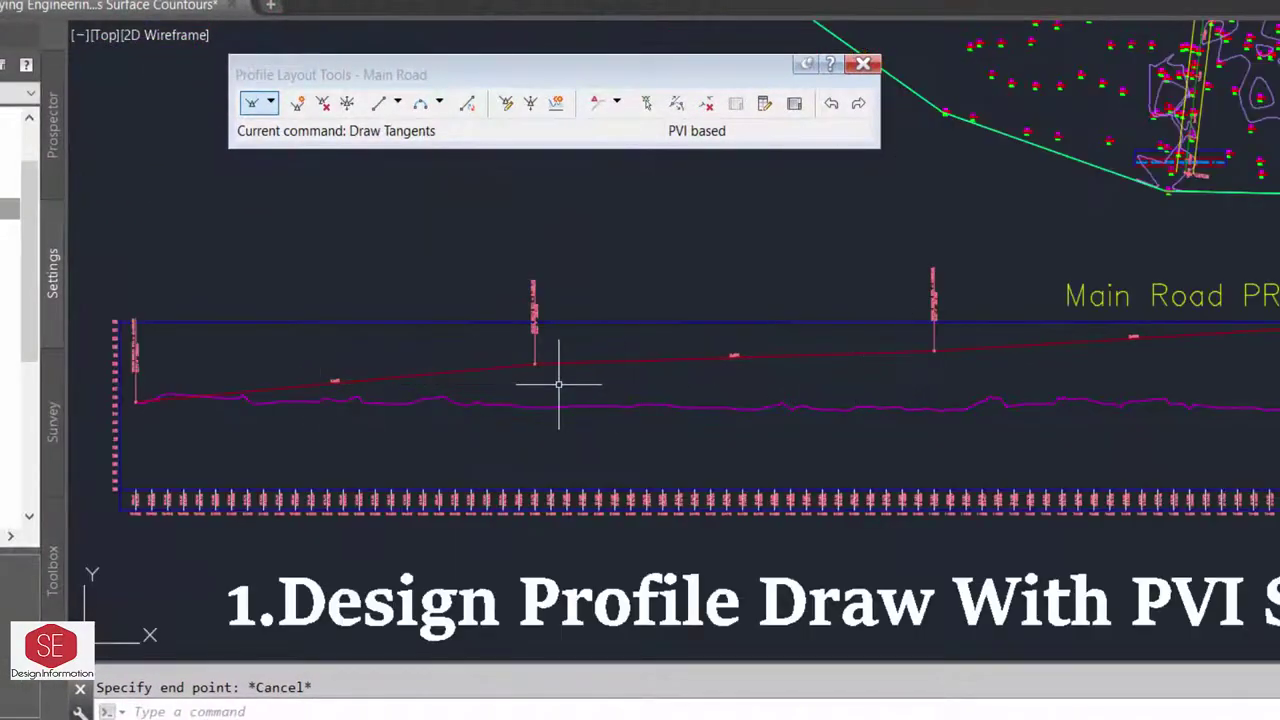
scroll(558, 383, "down", 2)
scroll(653, 365, "down", 2)
scroll(1147, 355, "up", 4)
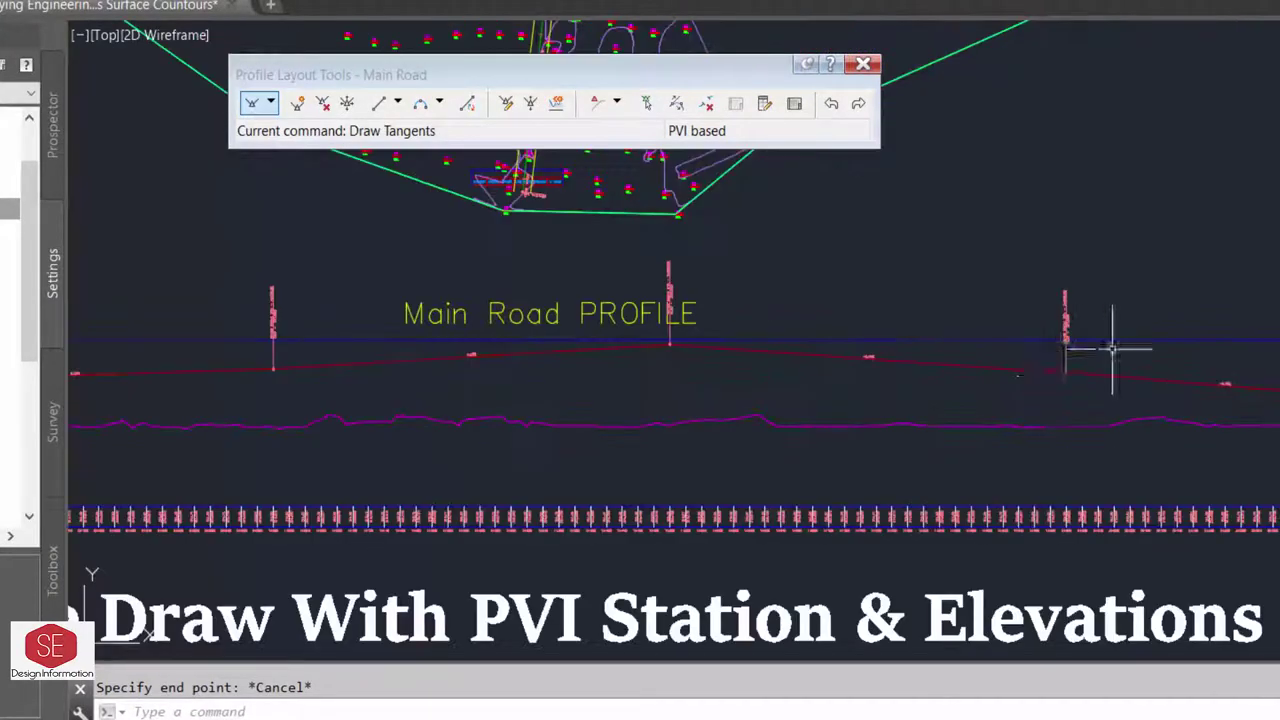
scroll(812, 368, "down", 2)
scroll(815, 381, "down", 2)
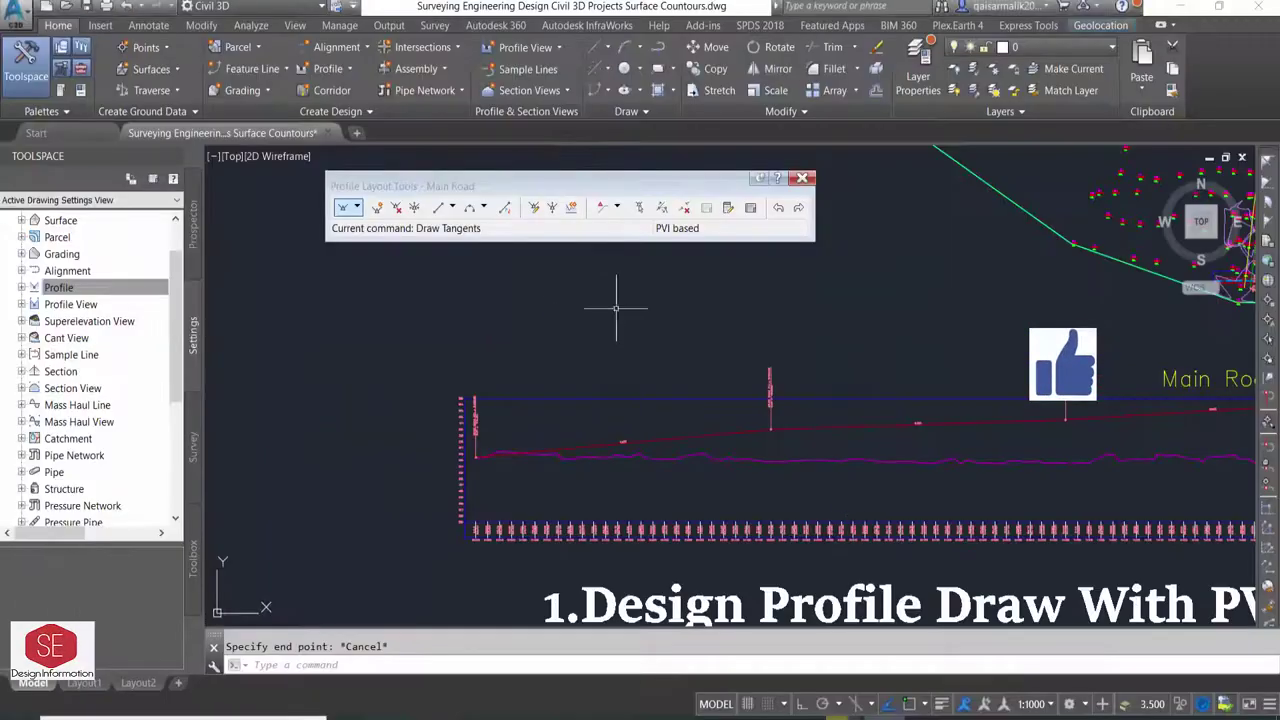
scroll(474, 430, "up", 5)
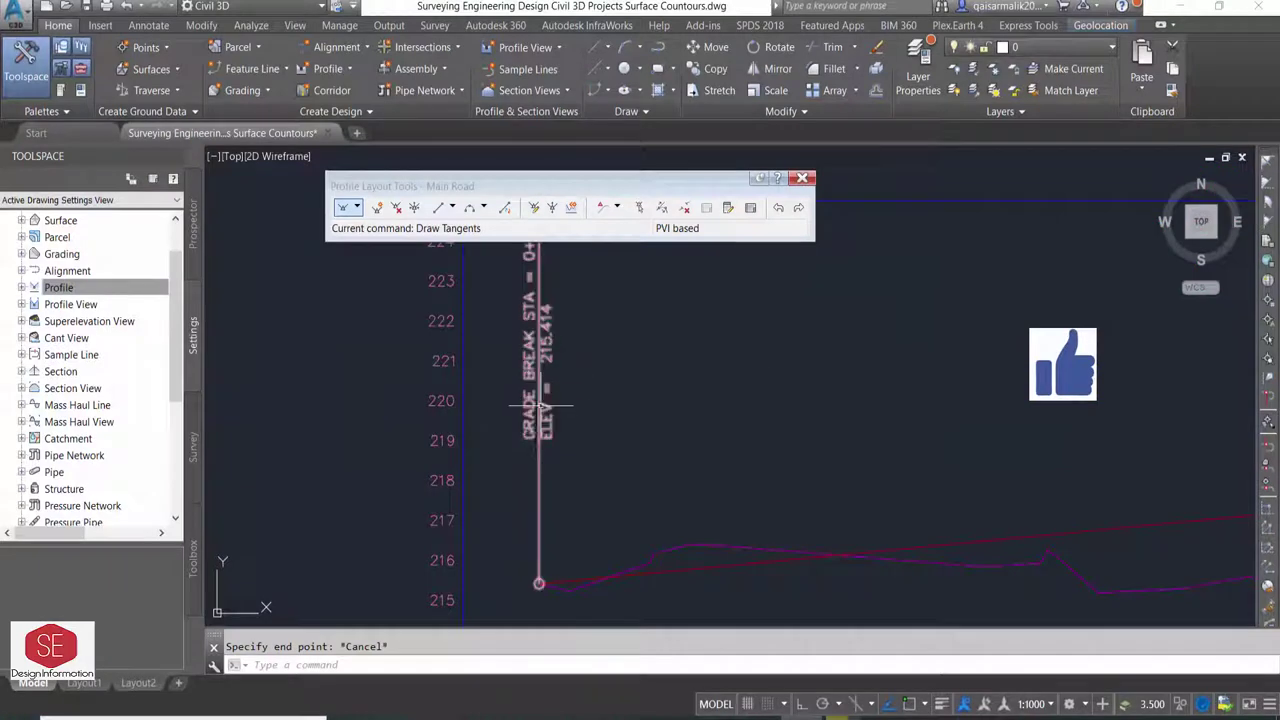
scroll(551, 350, "down", 1)
scroll(547, 322, "up", 2)
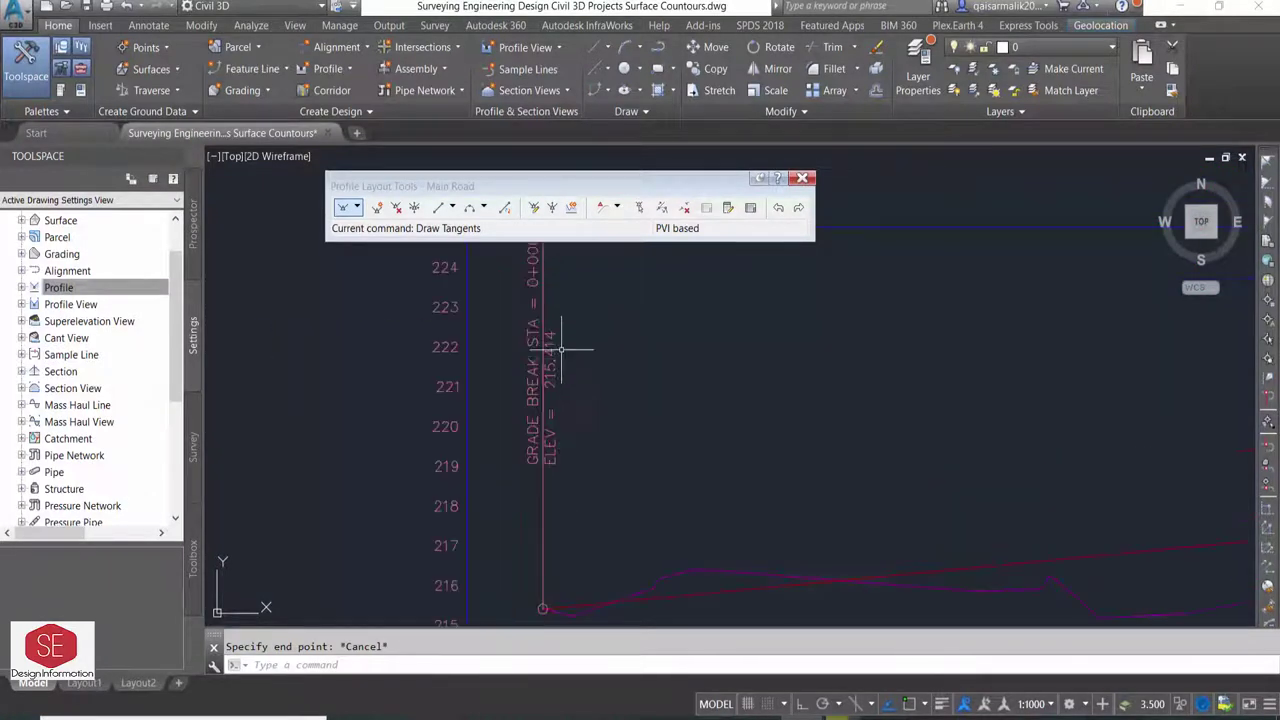
scroll(466, 374, "down", 4)
scroll(629, 517, "down", 1)
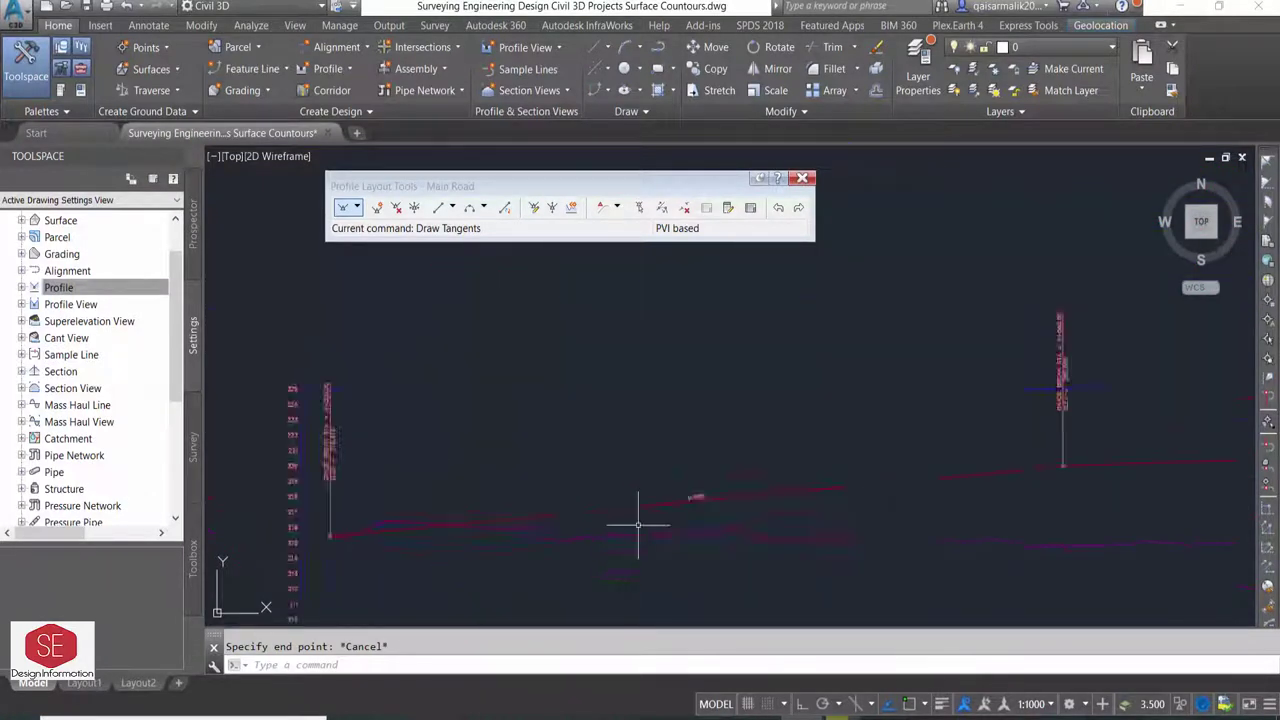
scroll(986, 457, "up", 2)
scroll(871, 362, "up", 2)
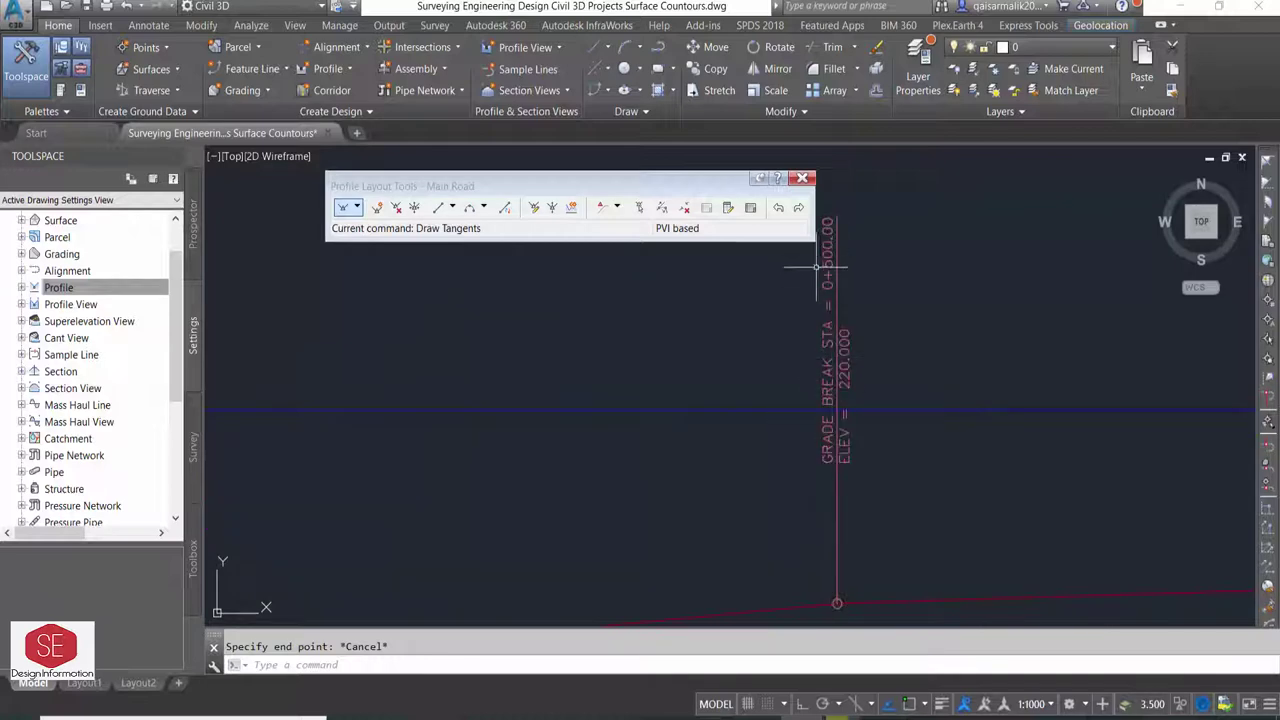
scroll(677, 378, "down", 3)
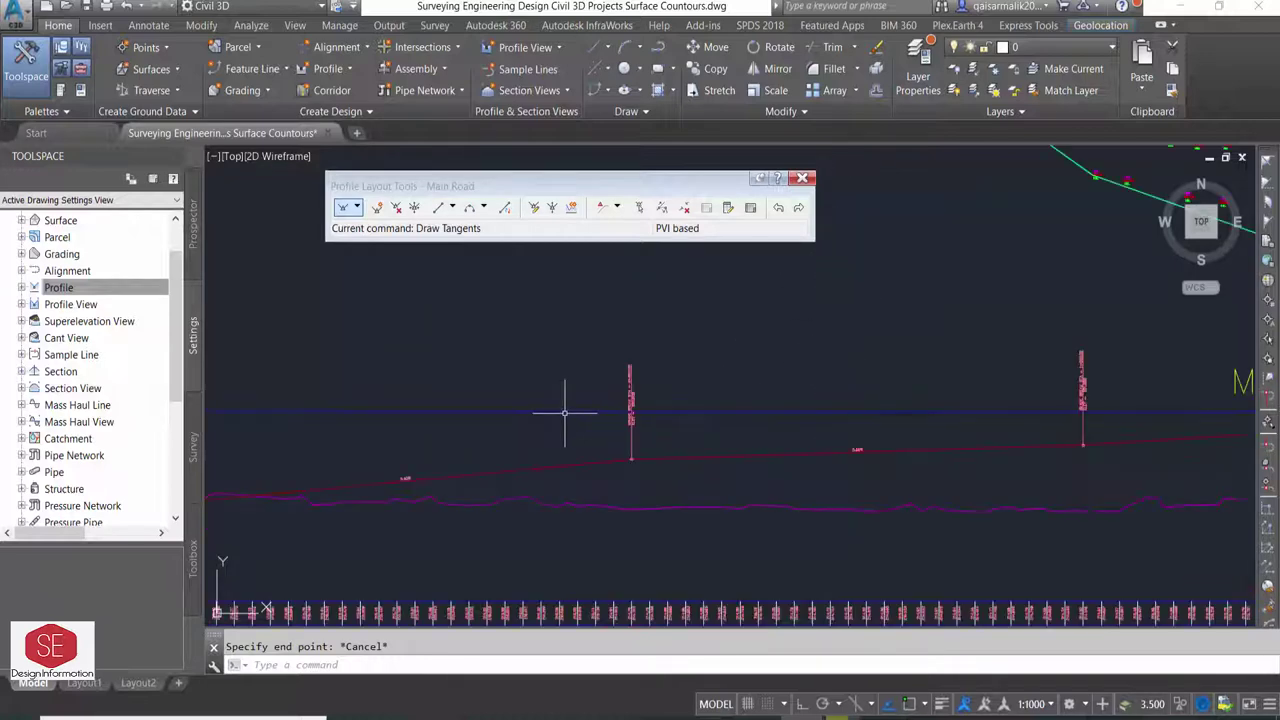
scroll(510, 455, "up", 2)
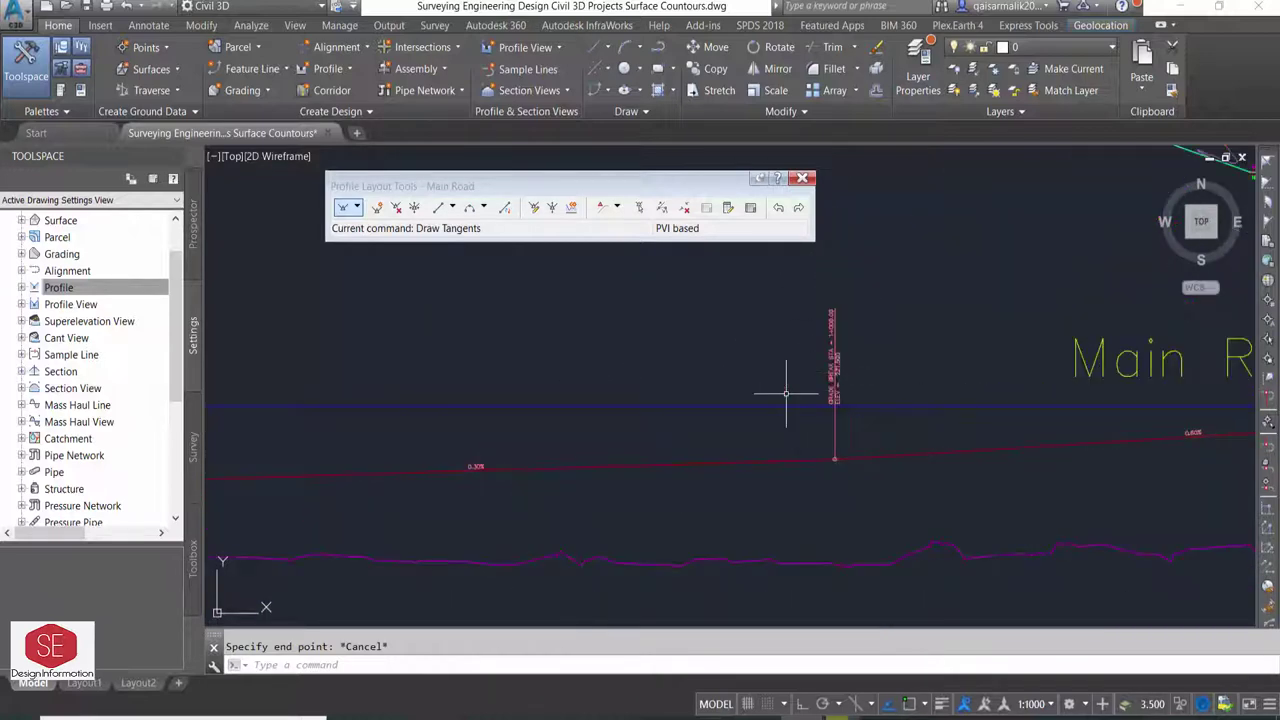
scroll(596, 424, "down", 3)
scroll(1009, 420, "up", 3)
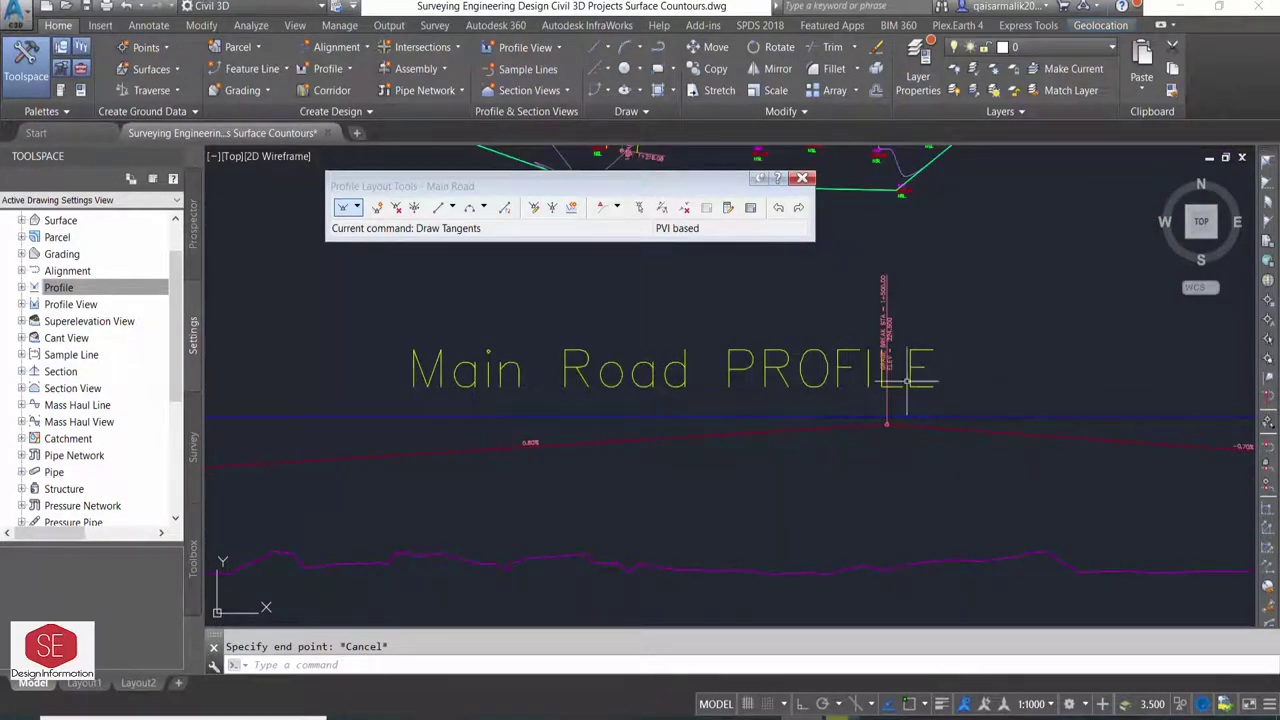
scroll(532, 444, "down", 3)
scroll(954, 460, "down", 2)
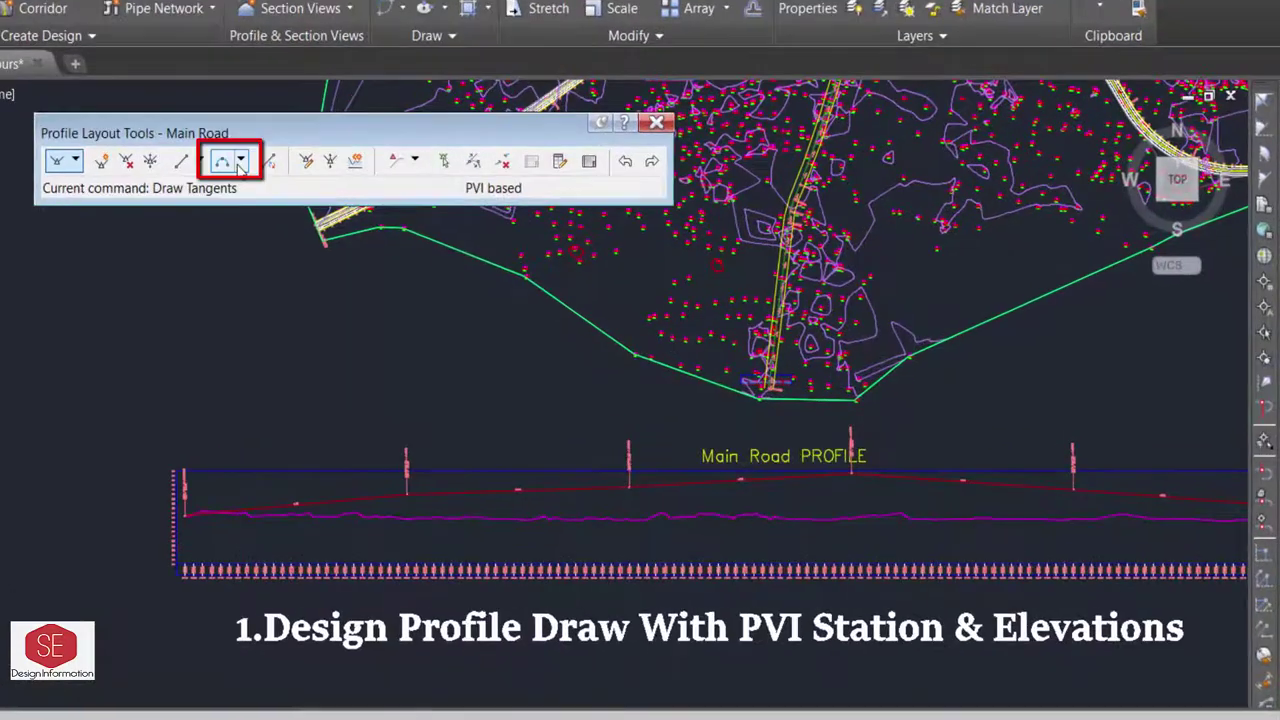
Add a free parabolic vertical curve between the first two tangents with a 250 m curve length.
left_click(321, 176)
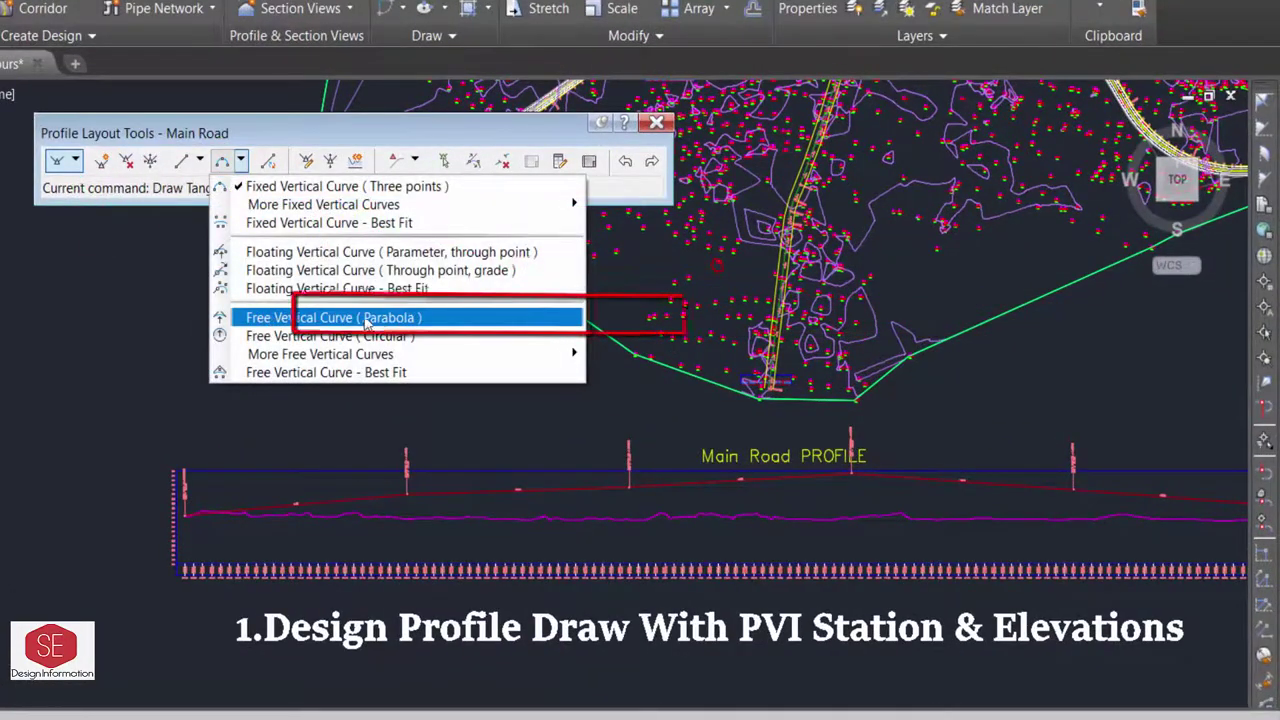
left_click(470, 318)
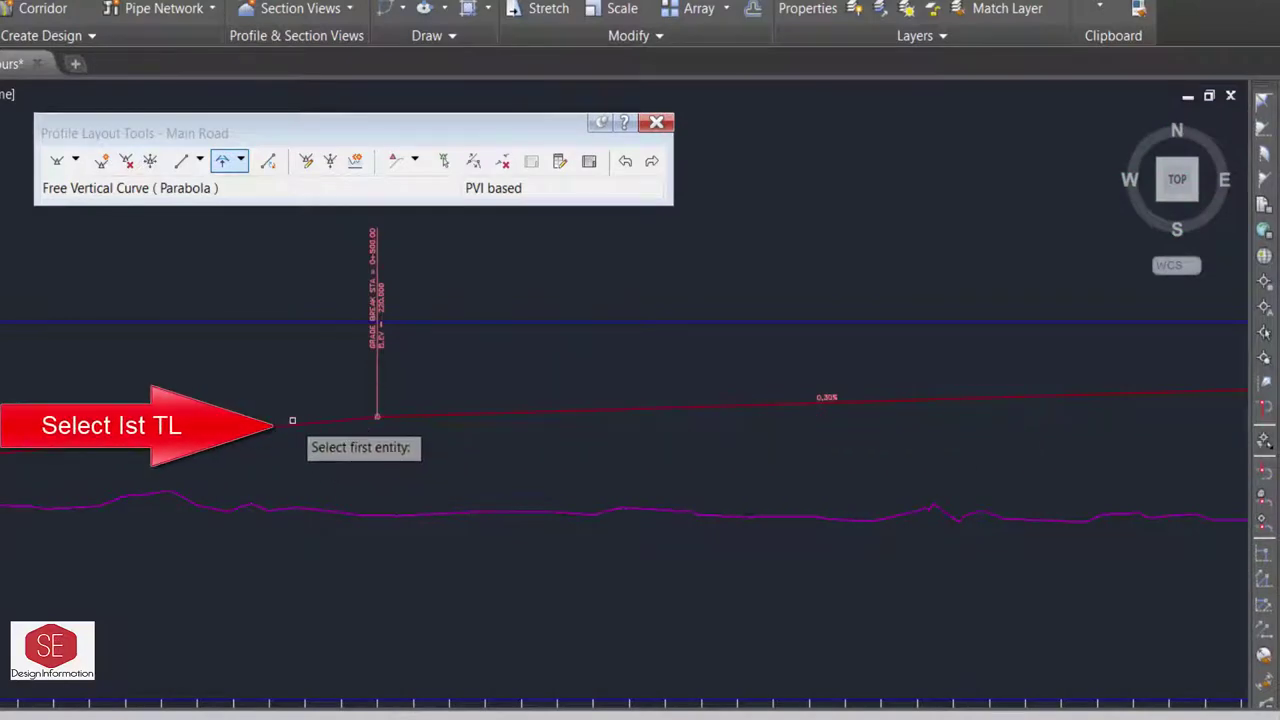
left_click(286, 424)
left_click(451, 412)
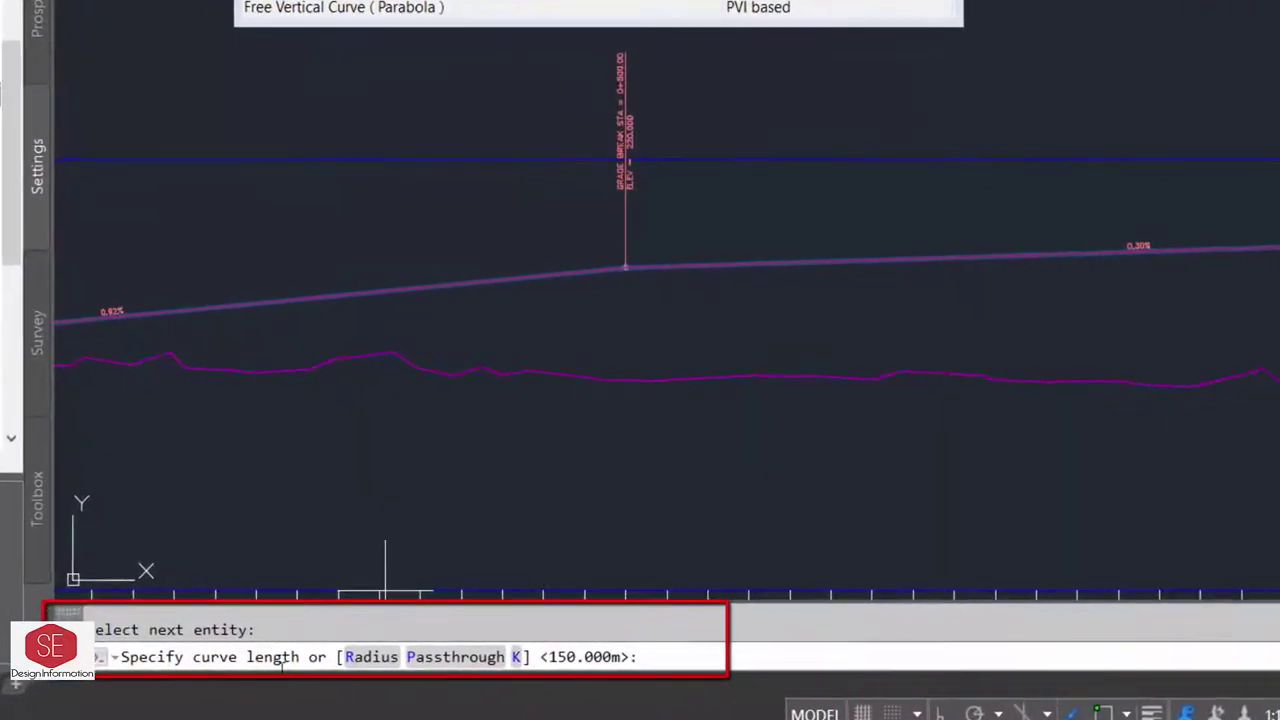
left_click(371, 658)
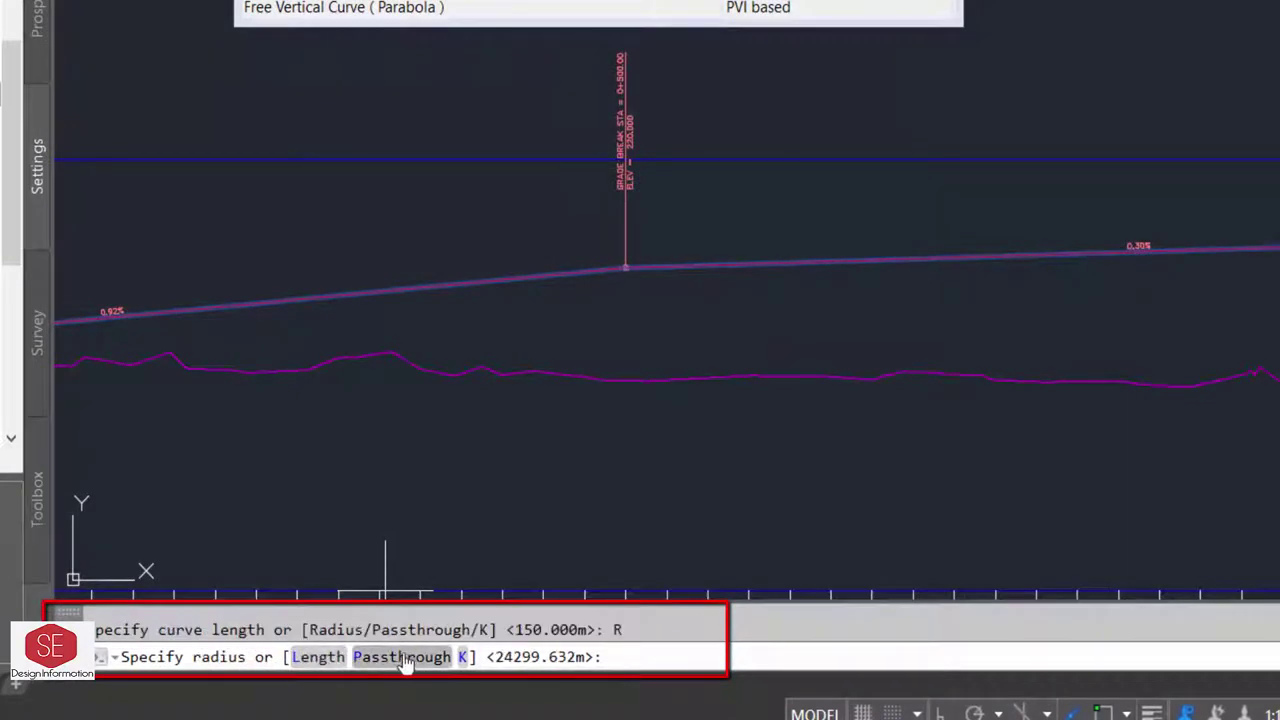
left_click(461, 657)
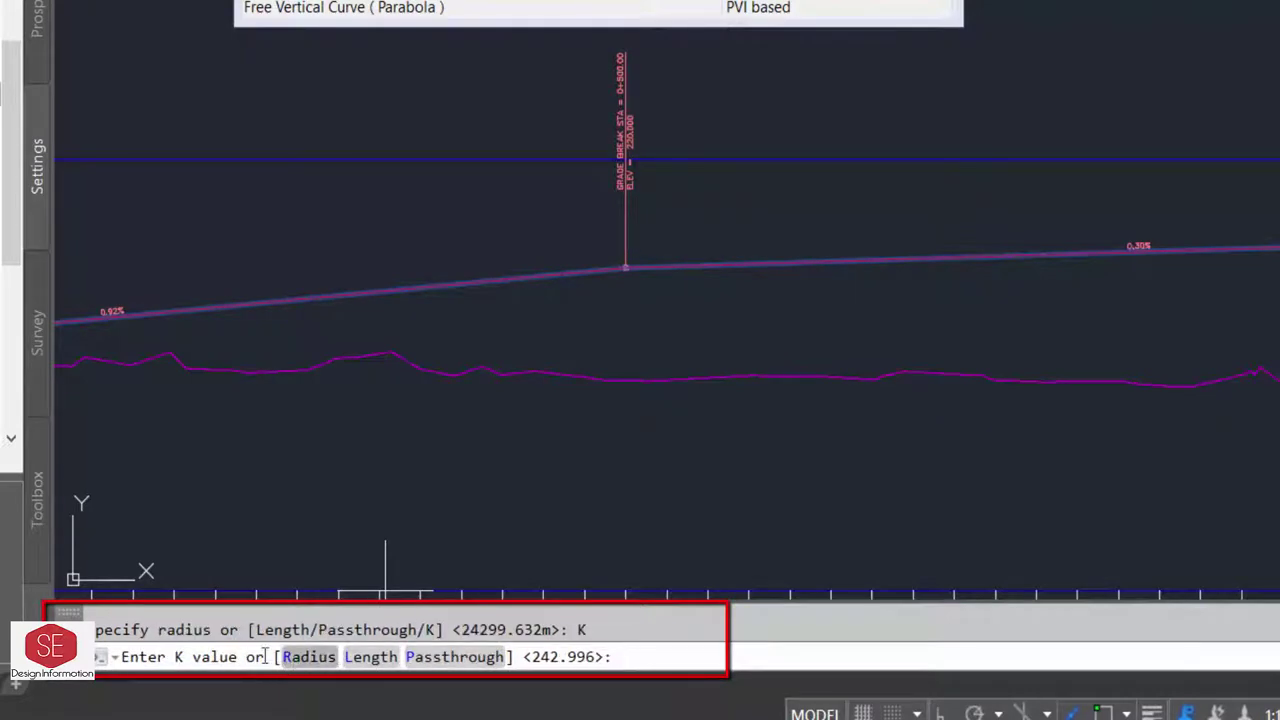
left_click(371, 658)
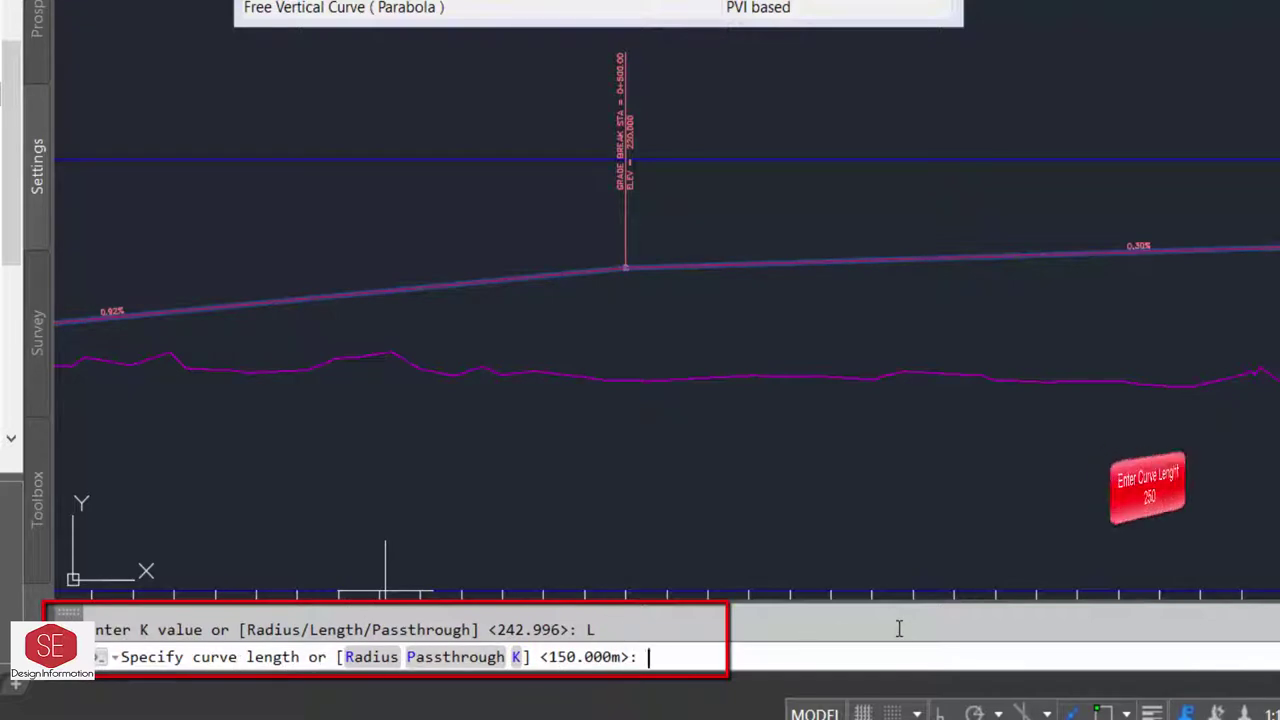
type("250")
key("Return")
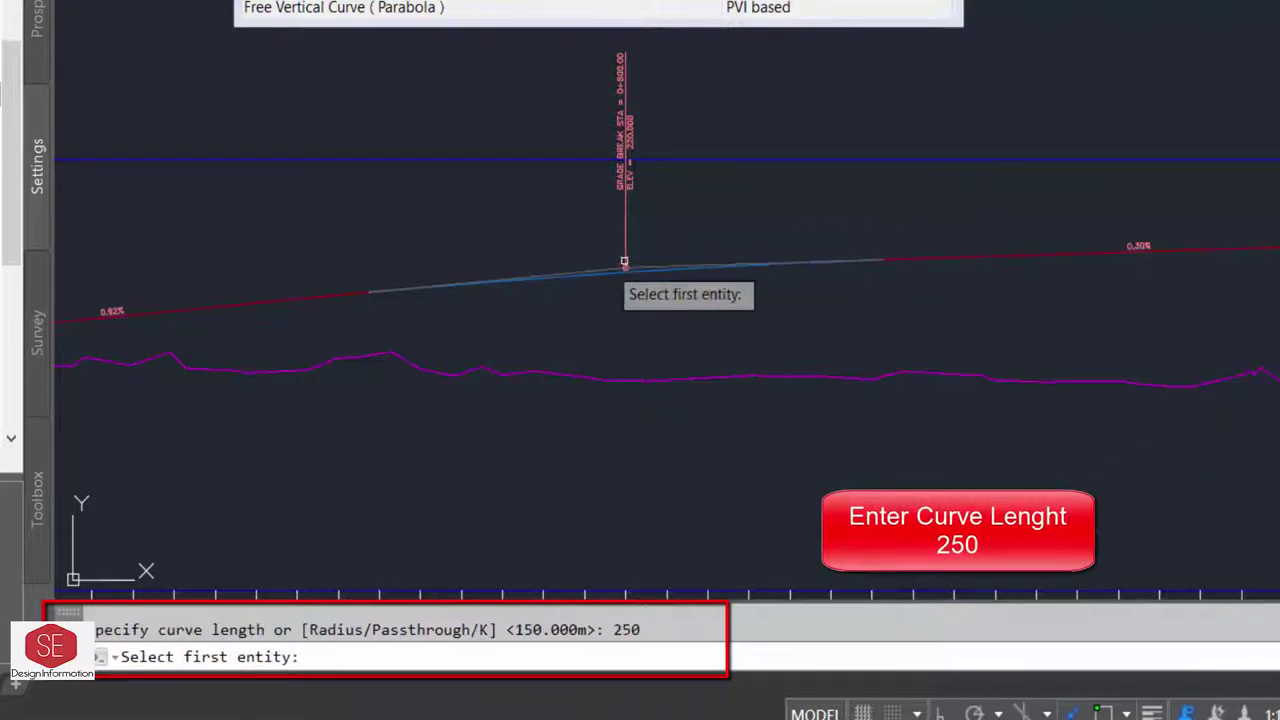
scroll(625, 265, "up", 2)
Curve the 1+000 grade break with a 350 m parabola and finish the vertical curve command.
scroll(670, 298, "down", 3)
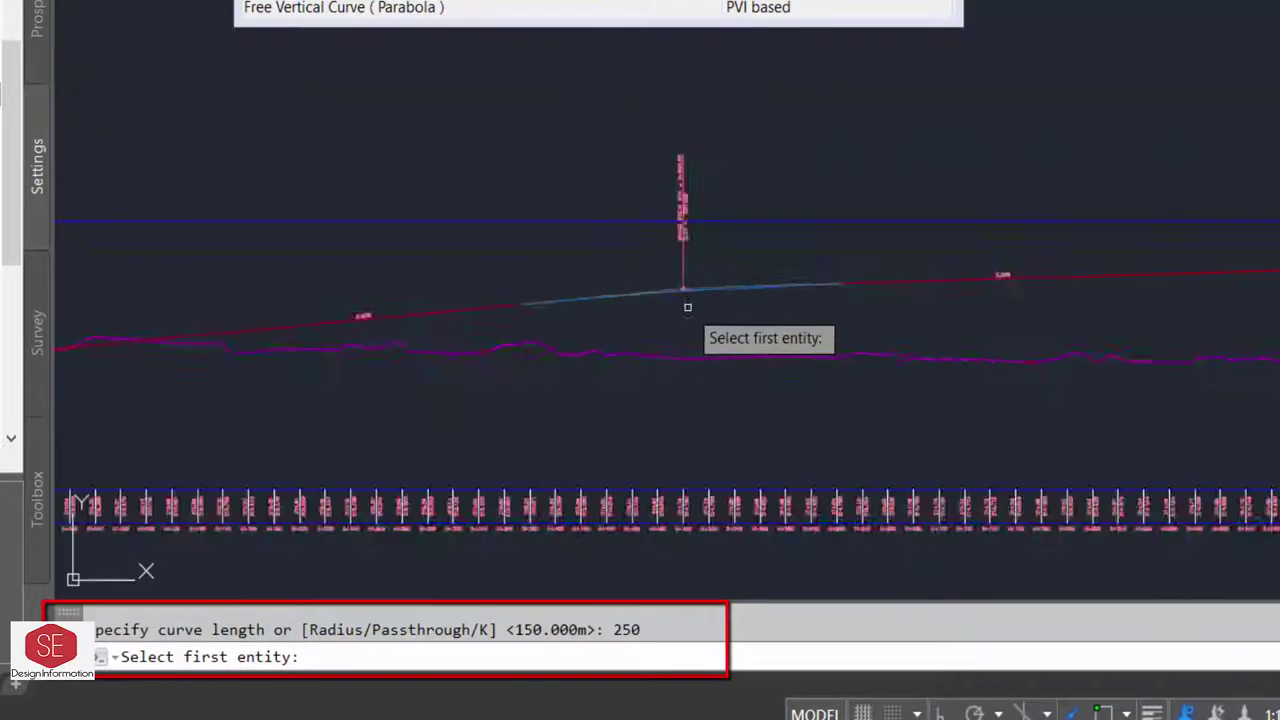
scroll(894, 280, "down", 2)
scroll(894, 280, "up", 5)
left_click(774, 274)
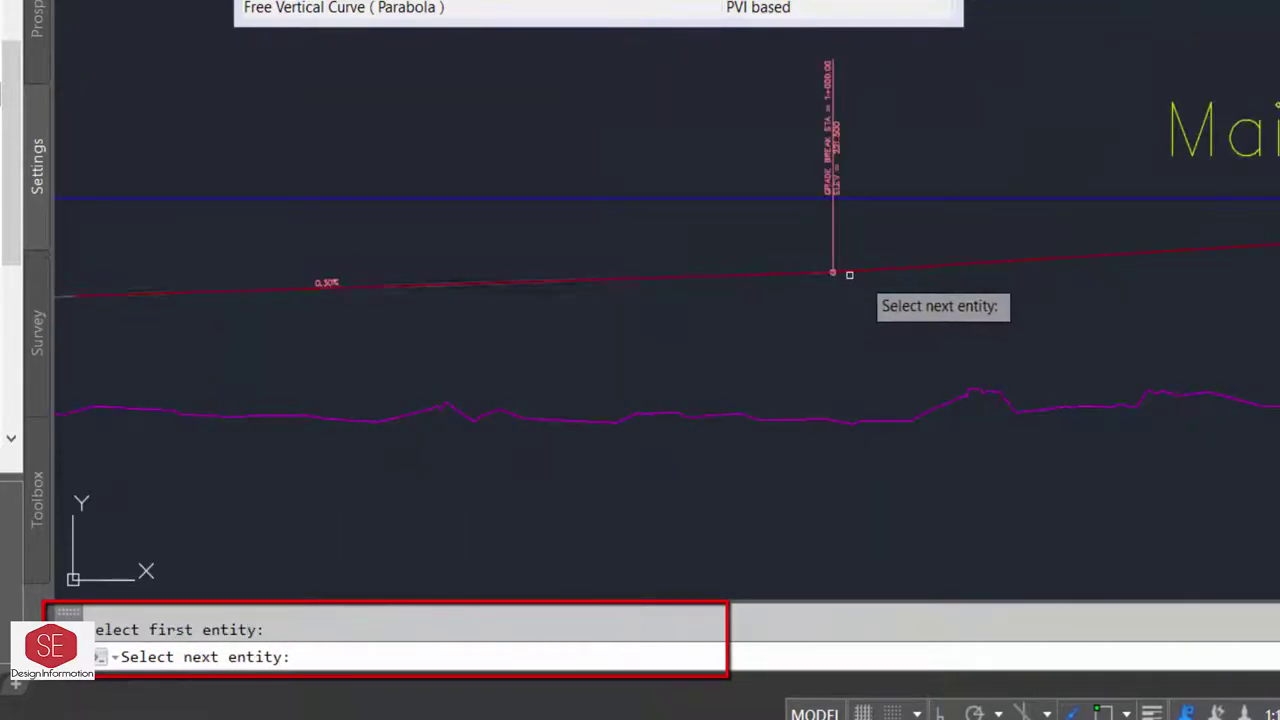
left_click(912, 266)
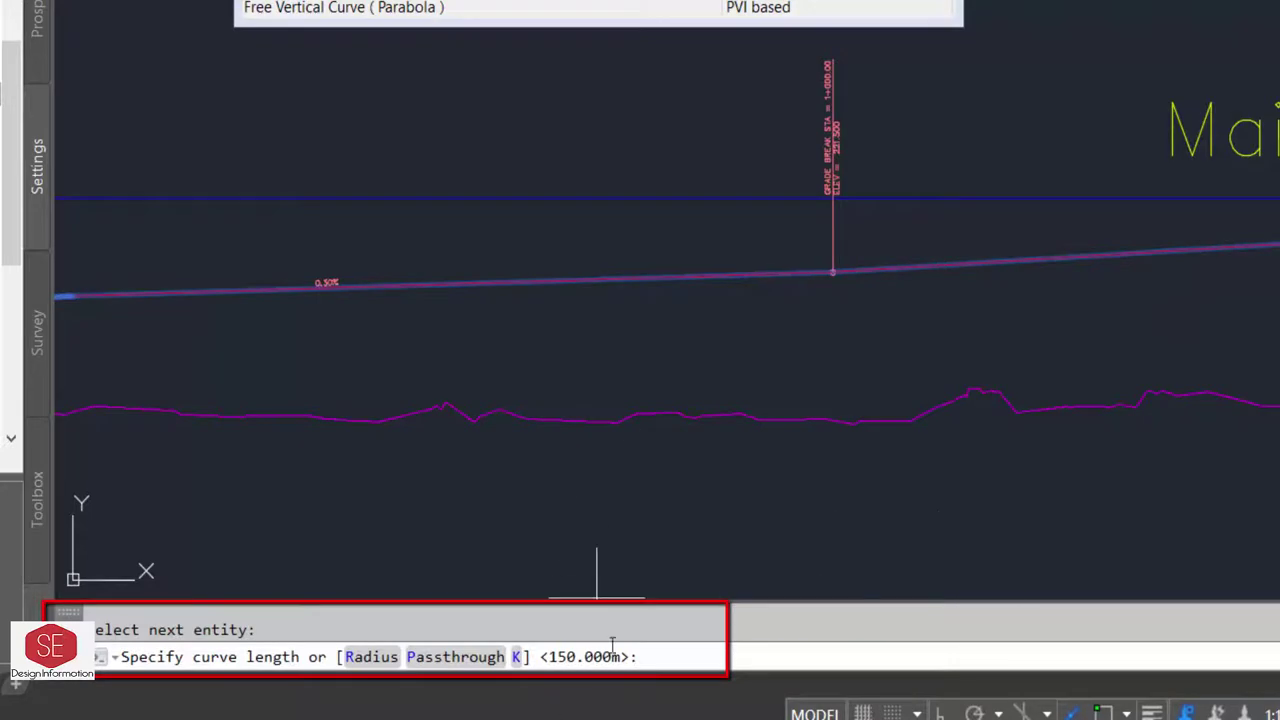
type("350")
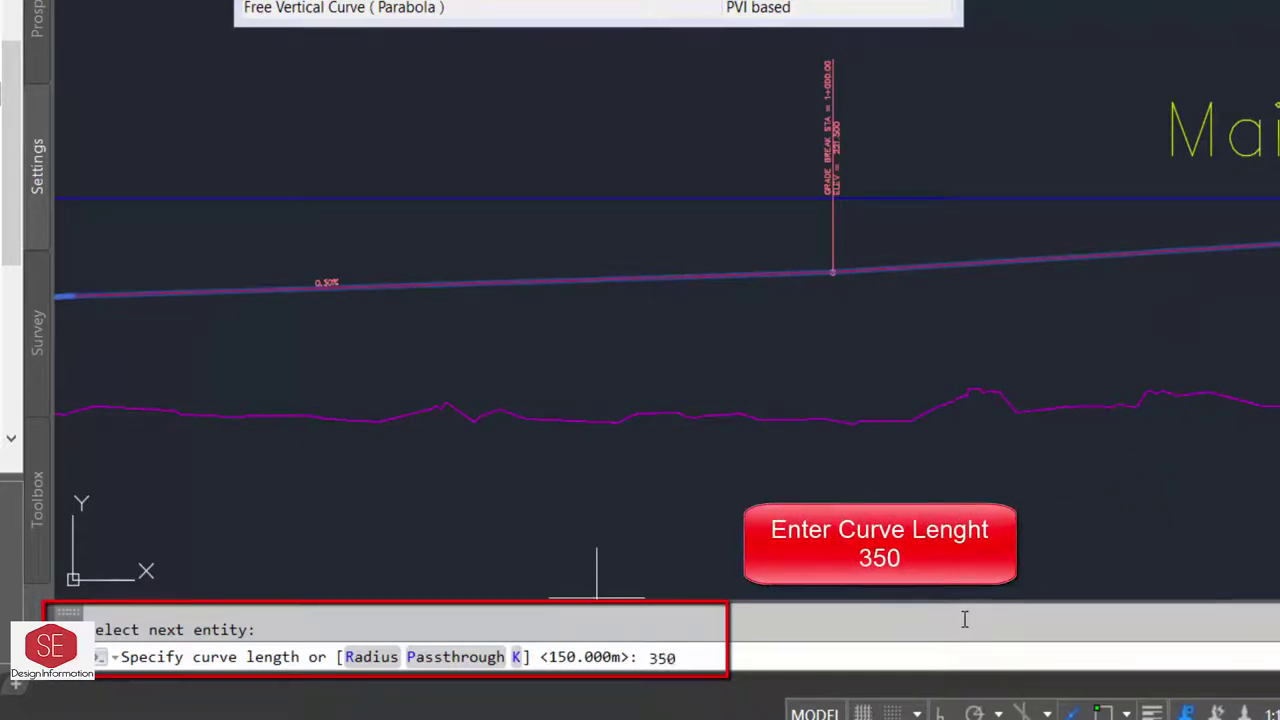
key("Return")
scroll(846, 286, "up", 2)
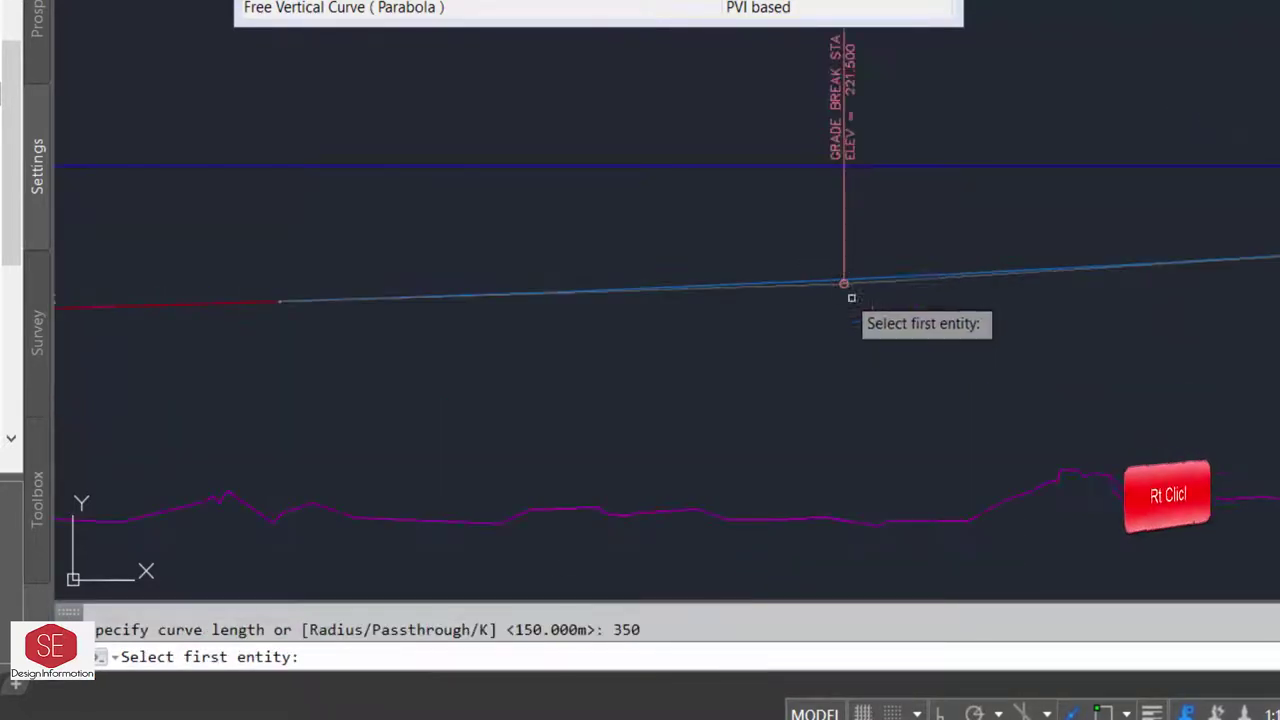
right_click(843, 283)
scroll(925, 343, "down", 2)
scroll(846, 251, "down", 2)
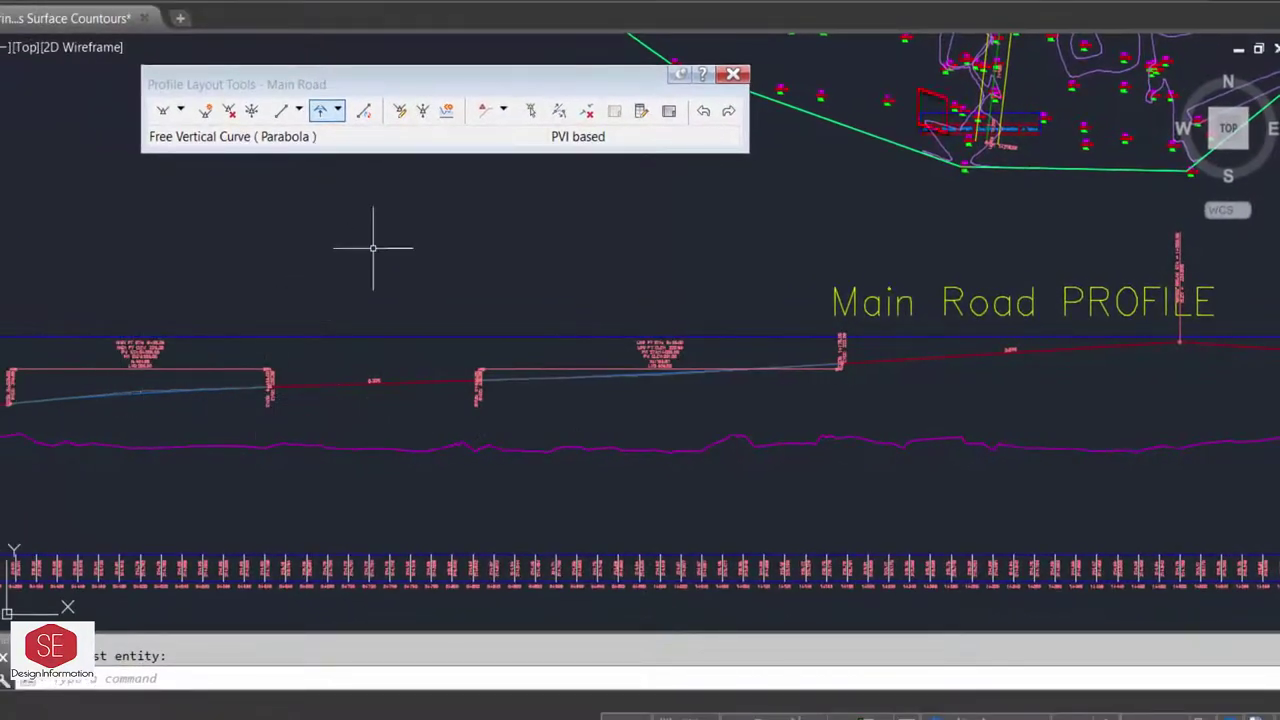
Add a 450 m free parabolic vertical curve at the crest grade break.
left_click(338, 110)
left_click(430, 253)
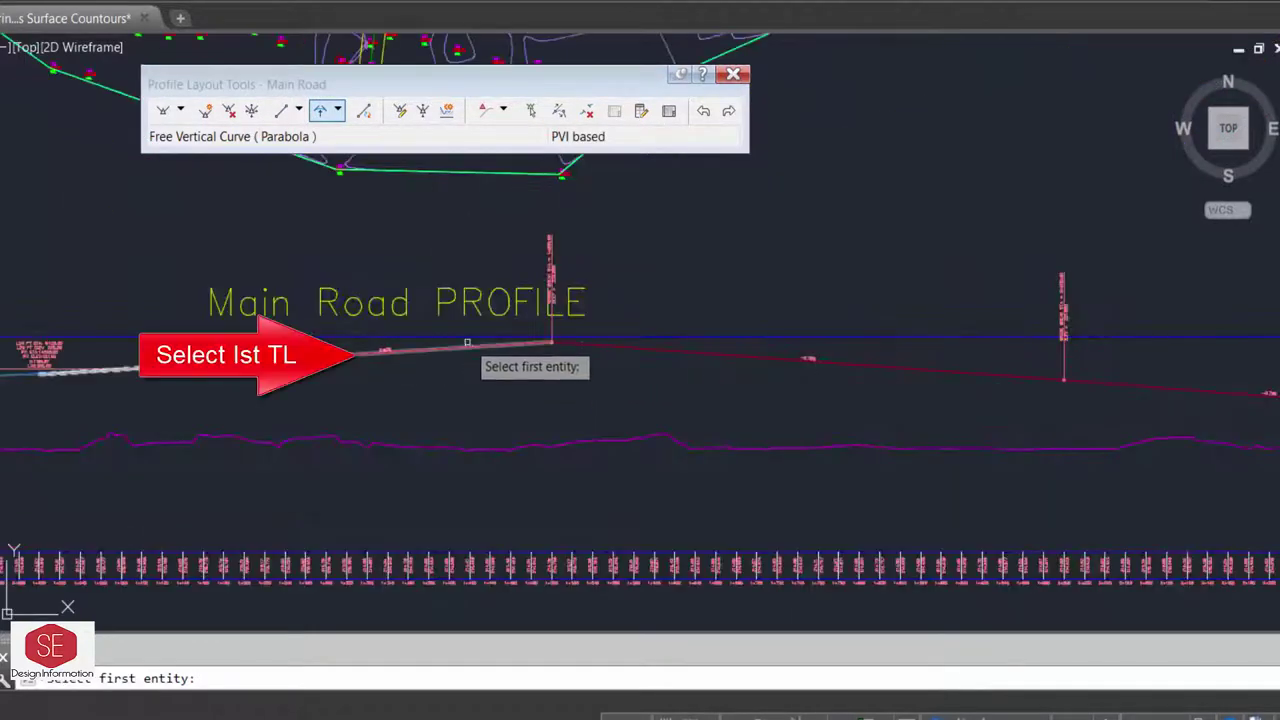
left_click(467, 343)
left_click(594, 360)
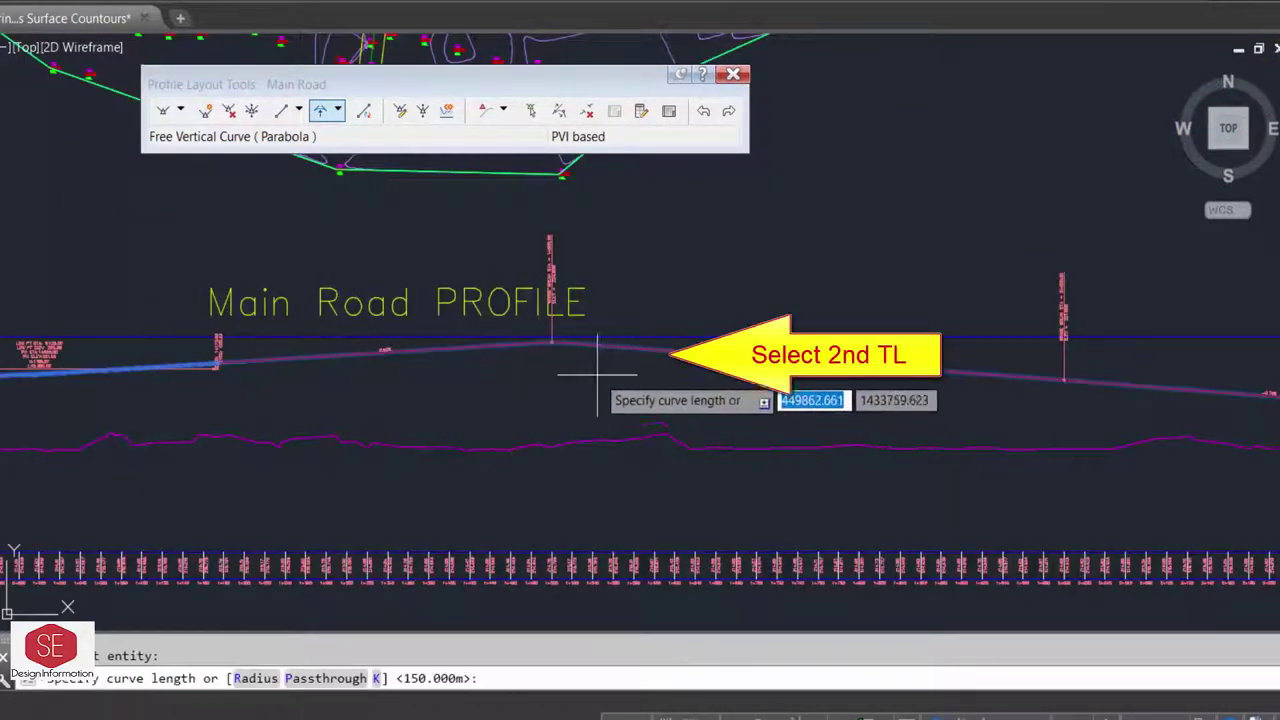
type("450")
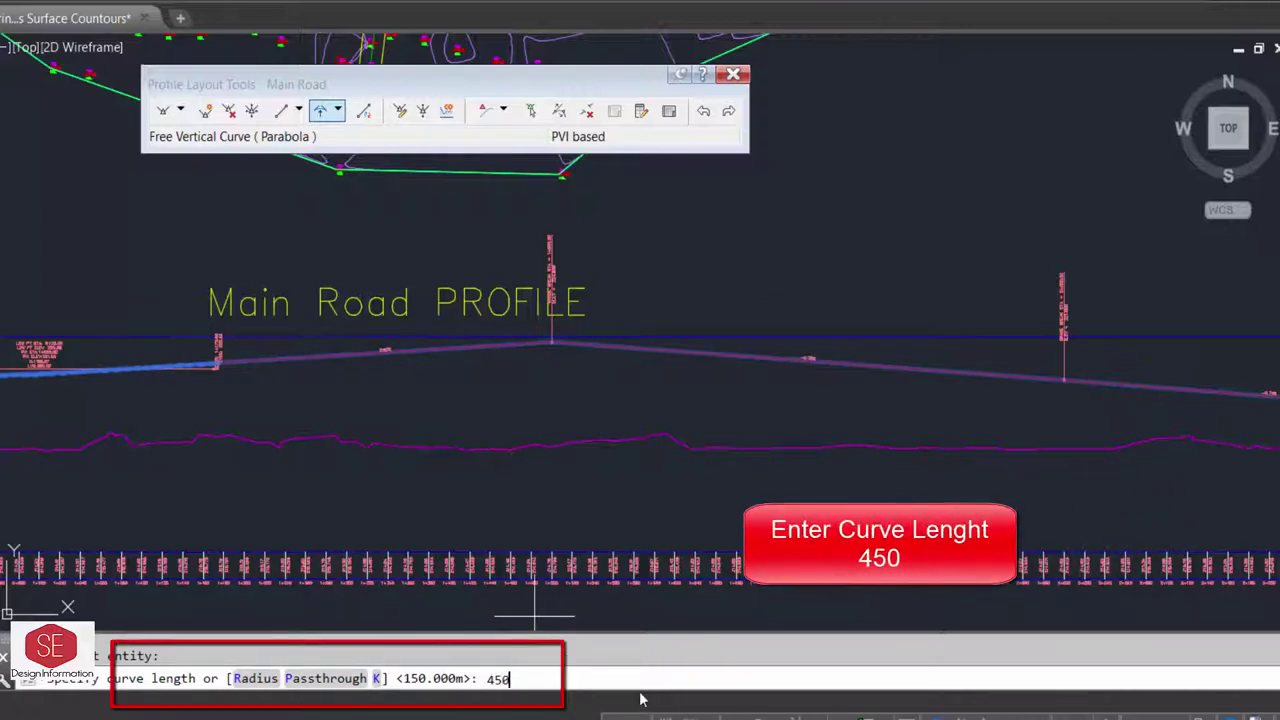
key("Return")
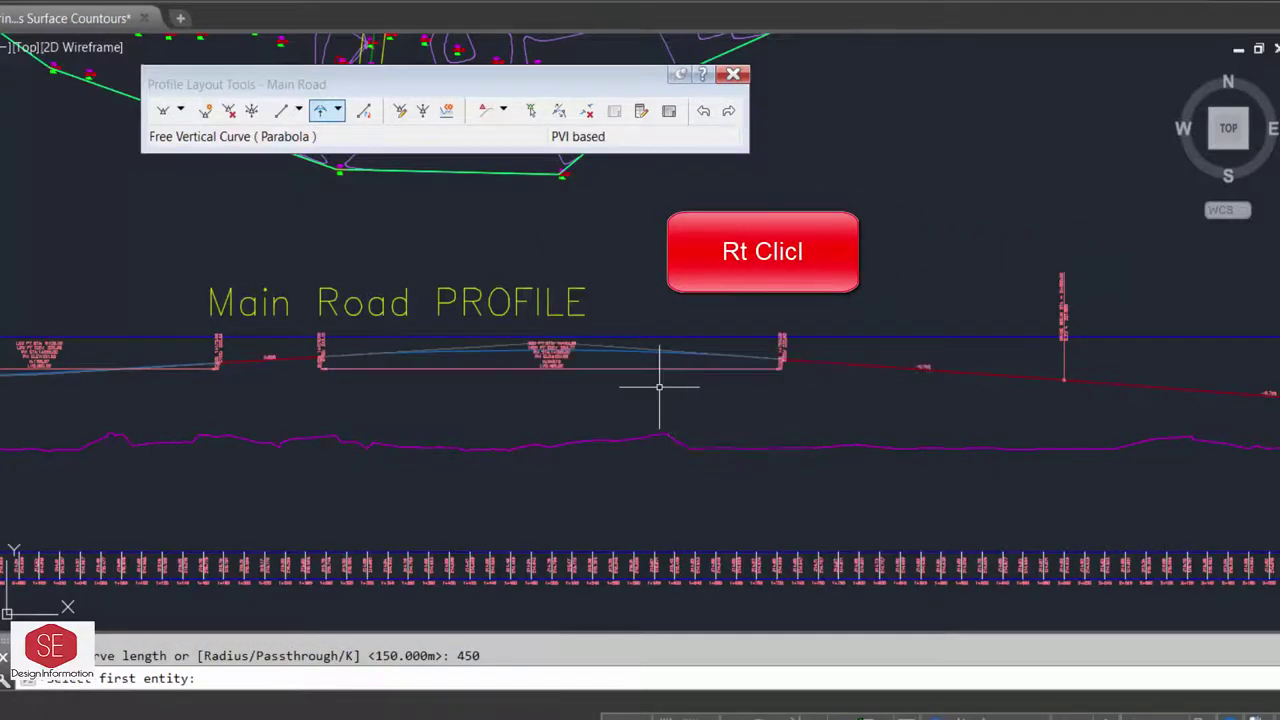
scroll(259, 374, "down", 2)
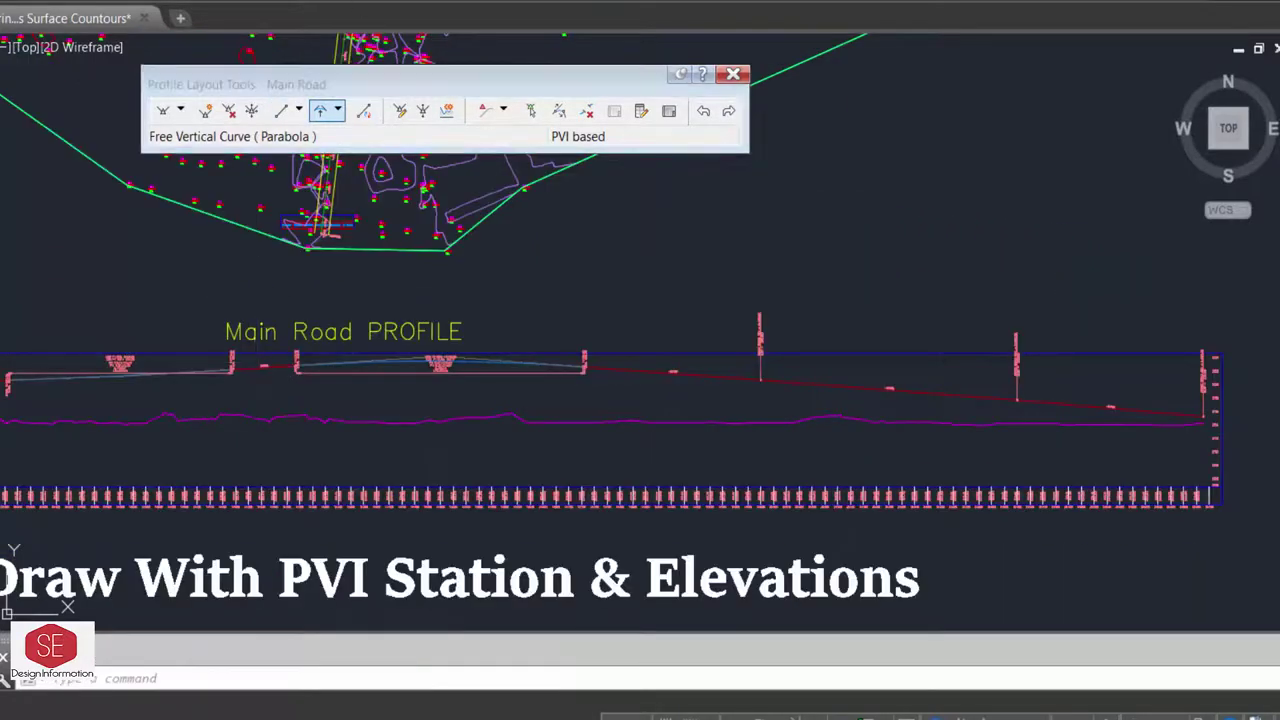
Add a 150 m free vertical curve at the next grade break.
left_click(338, 110)
left_click(390, 274)
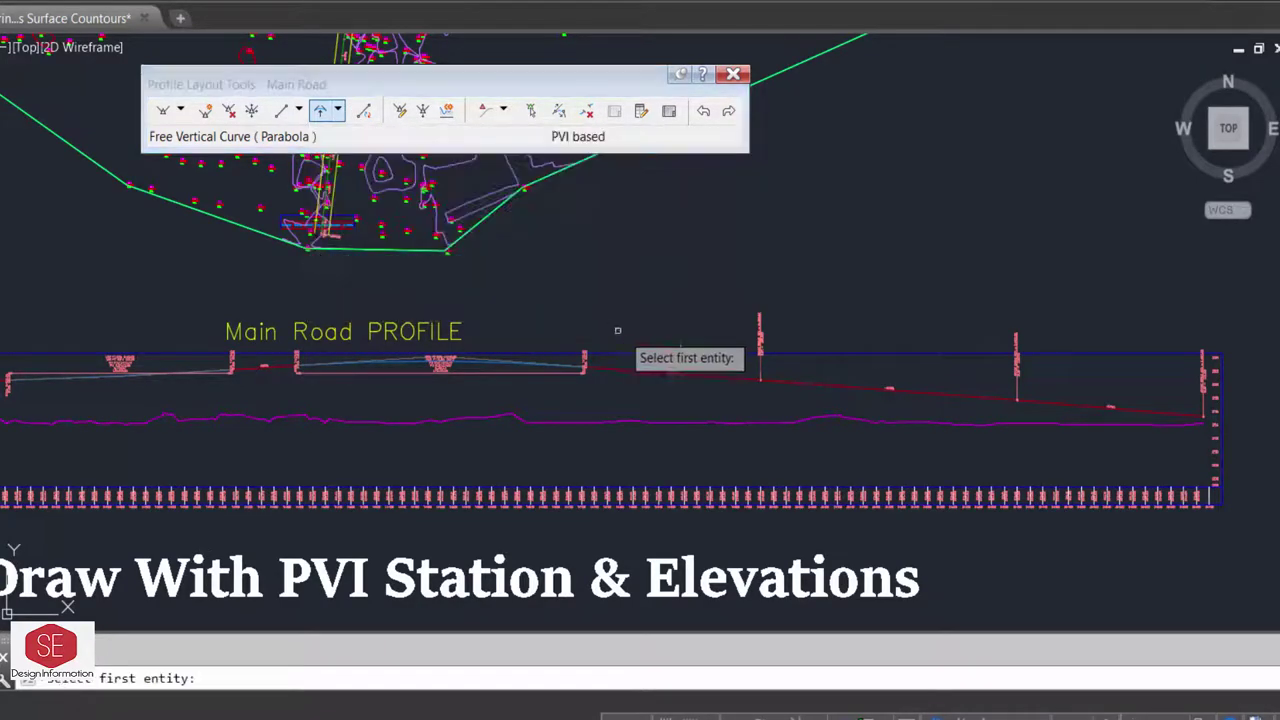
left_click(728, 379)
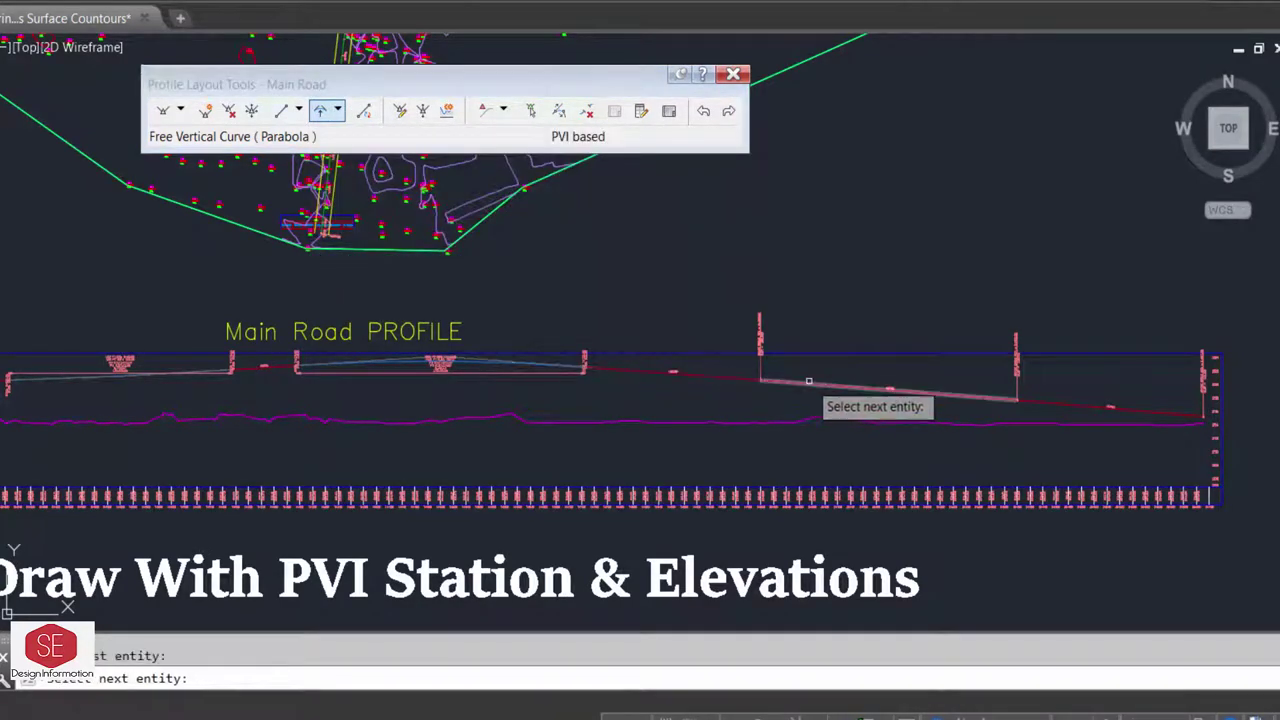
left_click(809, 381)
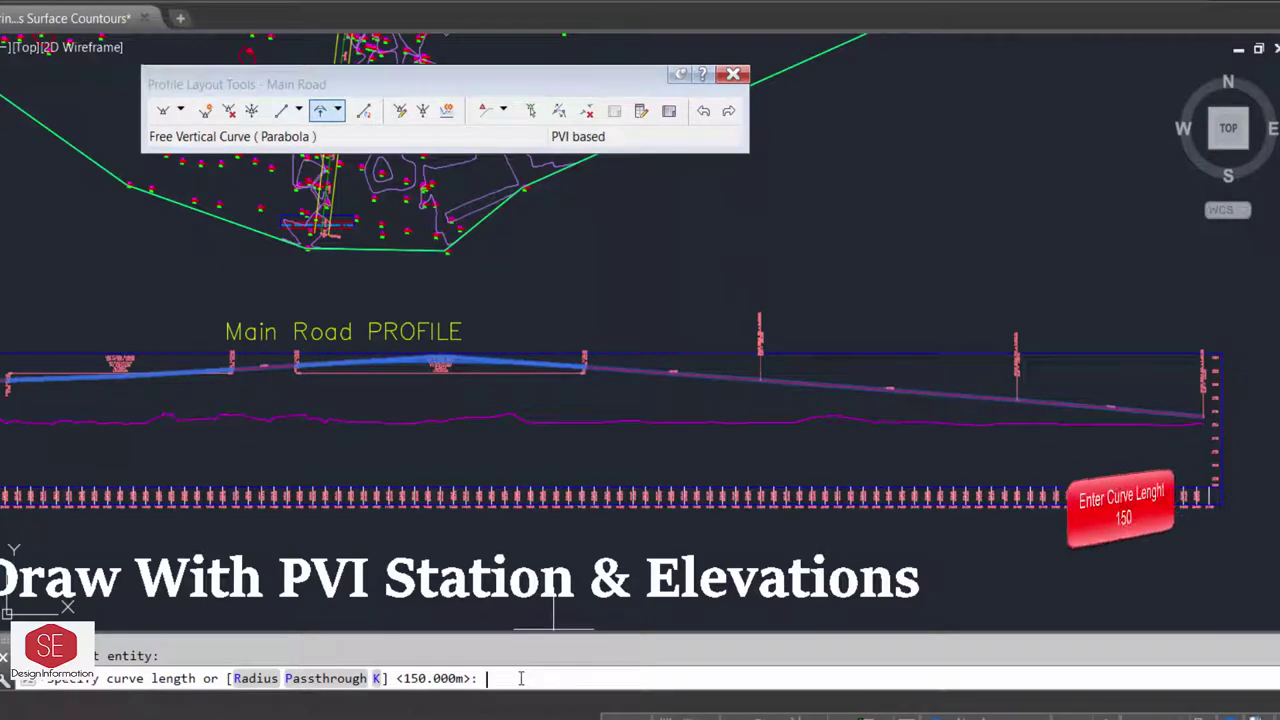
type("150")
key("Return")
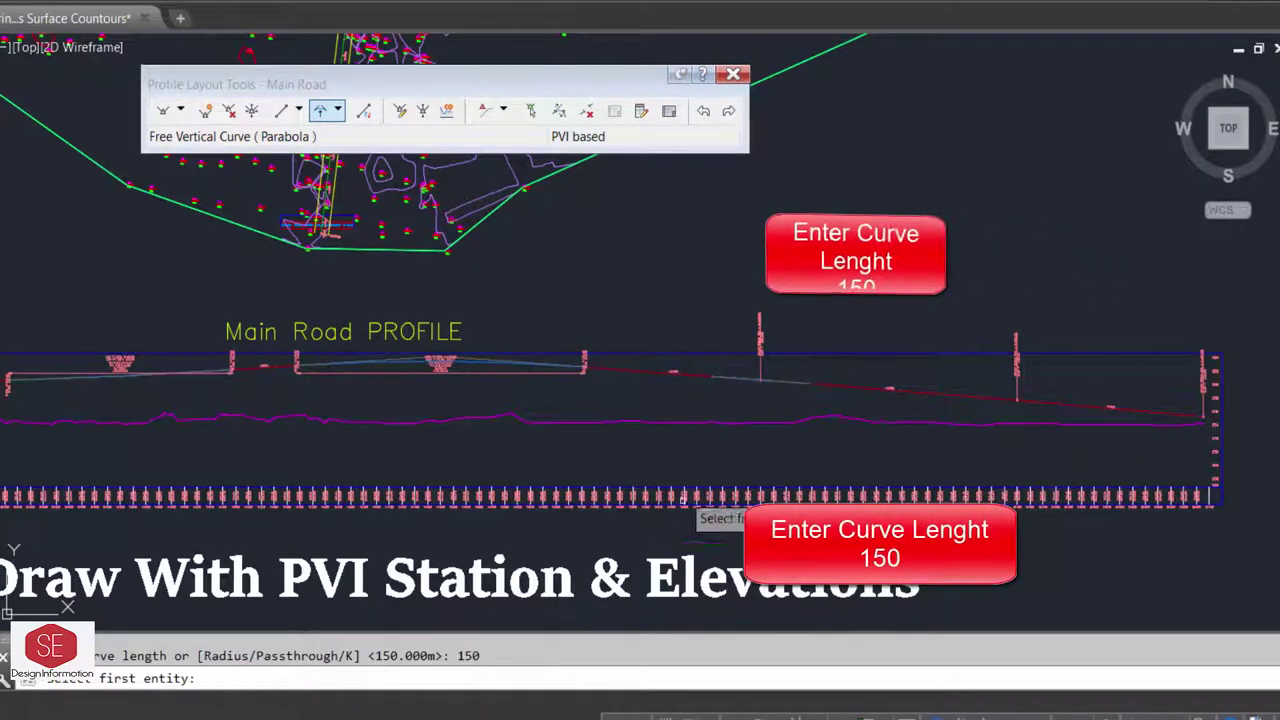
scroll(728, 386, "up", 5)
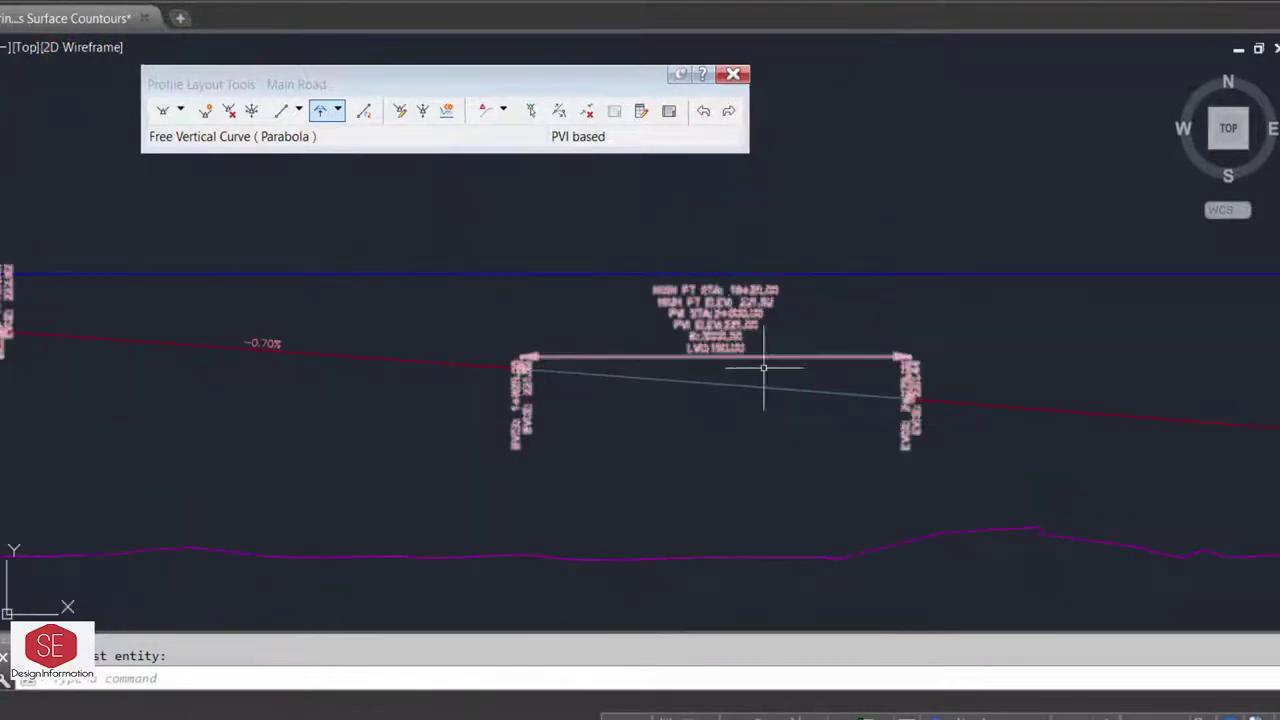
scroll(766, 363, "up", 5)
scroll(287, 348, "down", 8)
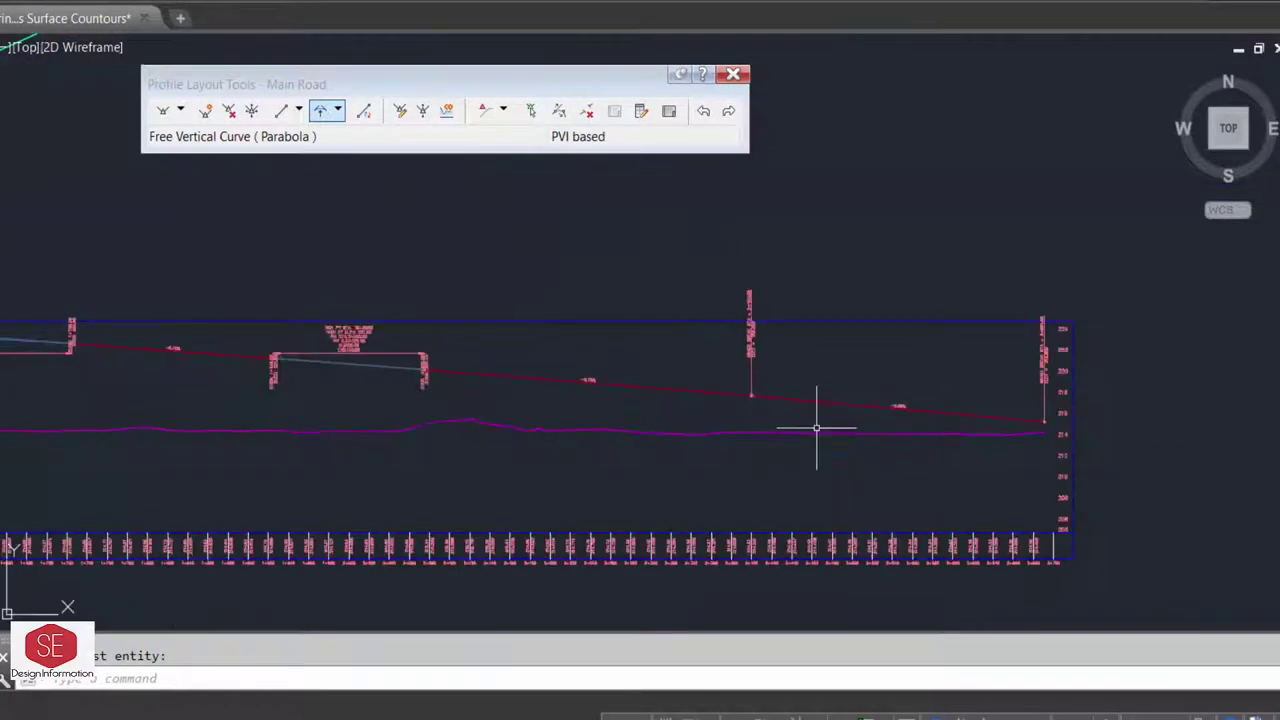
Add a 200 m parabolic curve at the last grade break, PVI 2+400, and finish the command.
left_click(337, 113)
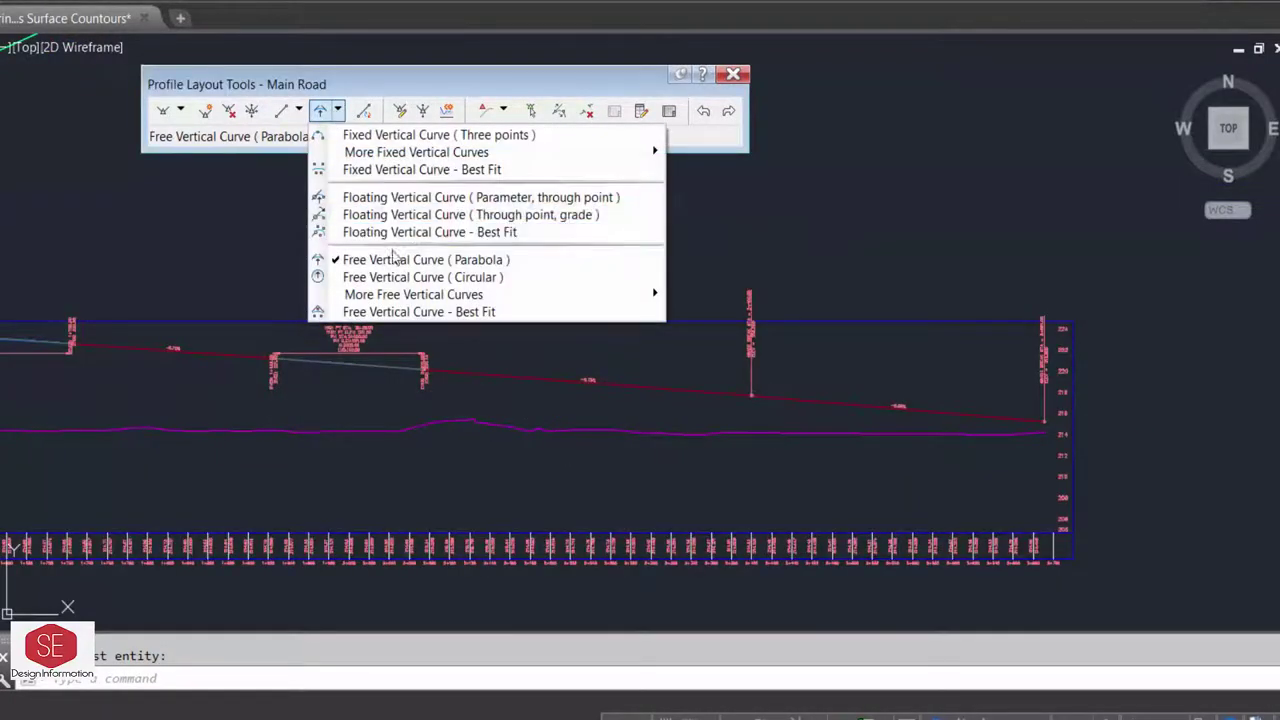
left_click(395, 257)
left_click(761, 403)
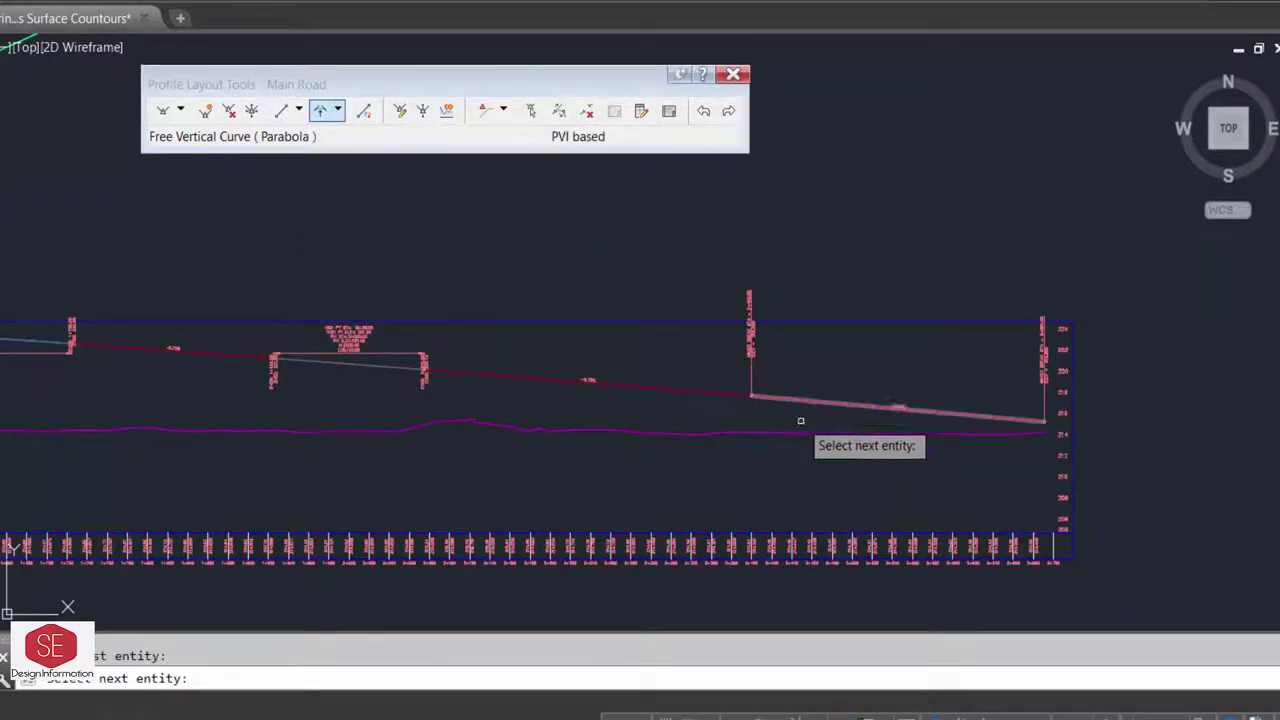
left_click(801, 399)
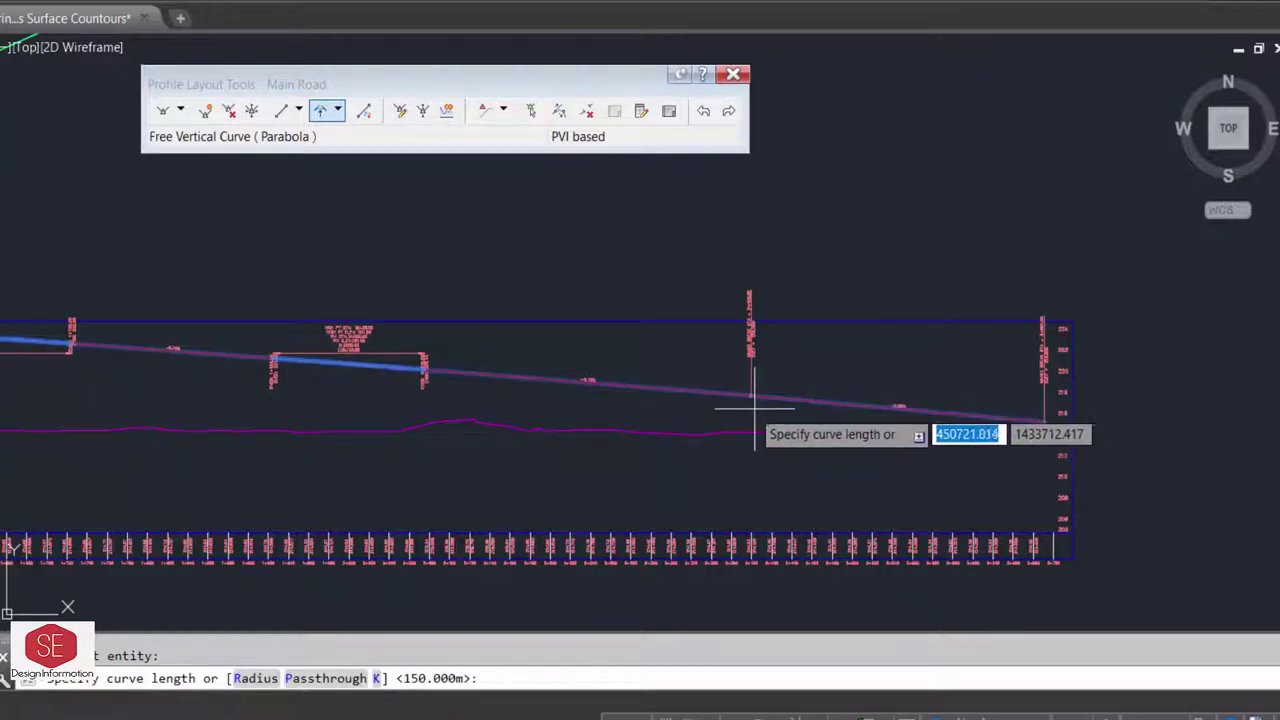
type("200")
key("BackSpace")
key("BackSpace")
type("50")
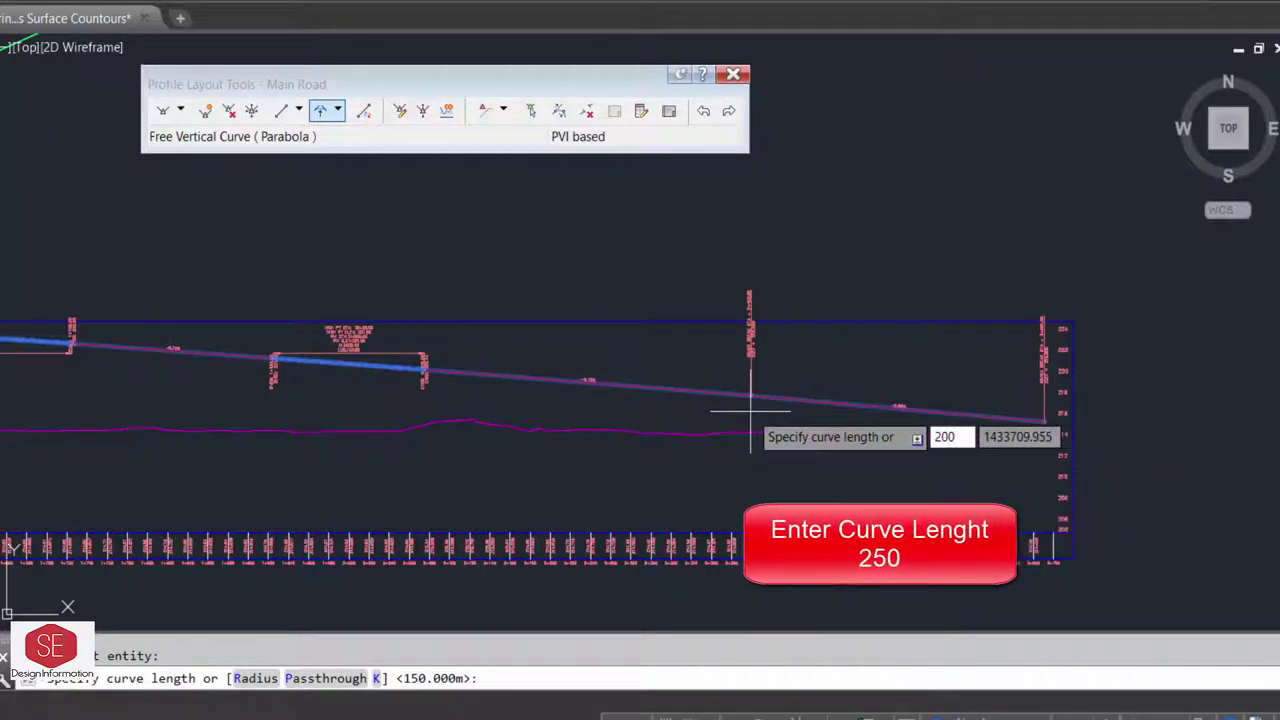
key("Return")
right_click(775, 357)
scroll(775, 357, "up", 3)
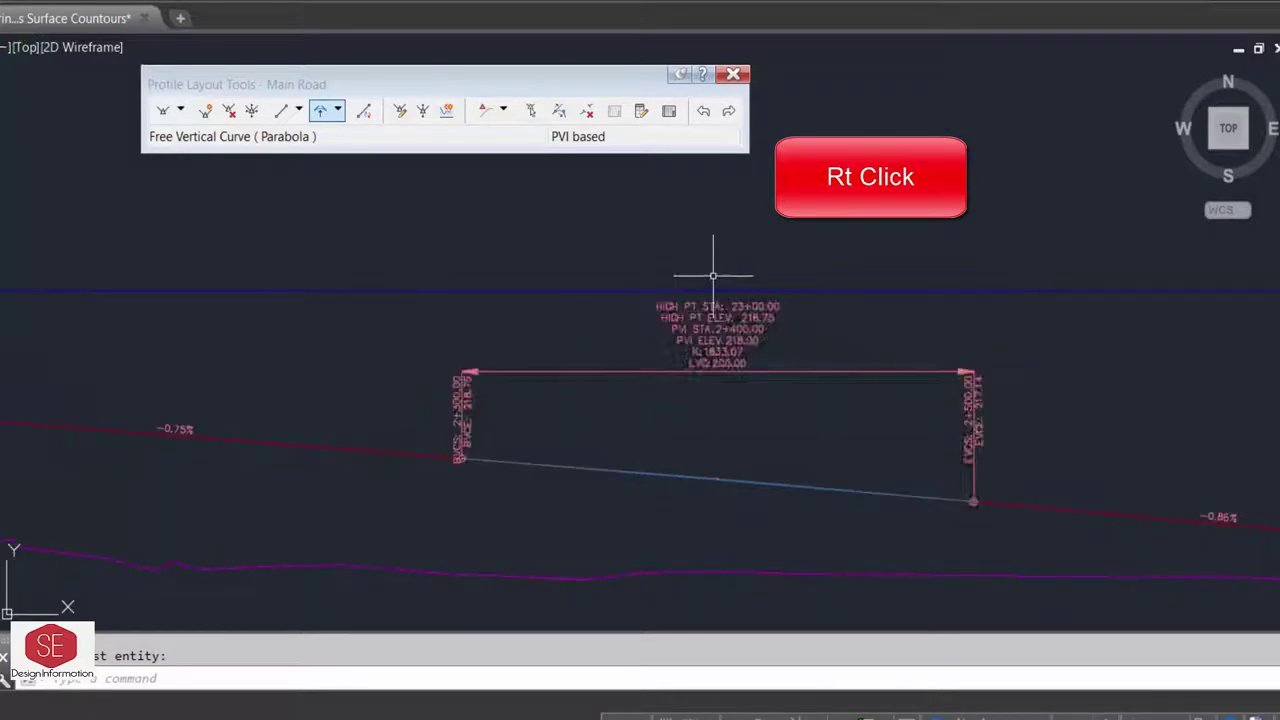
scroll(711, 277, "up", 3)
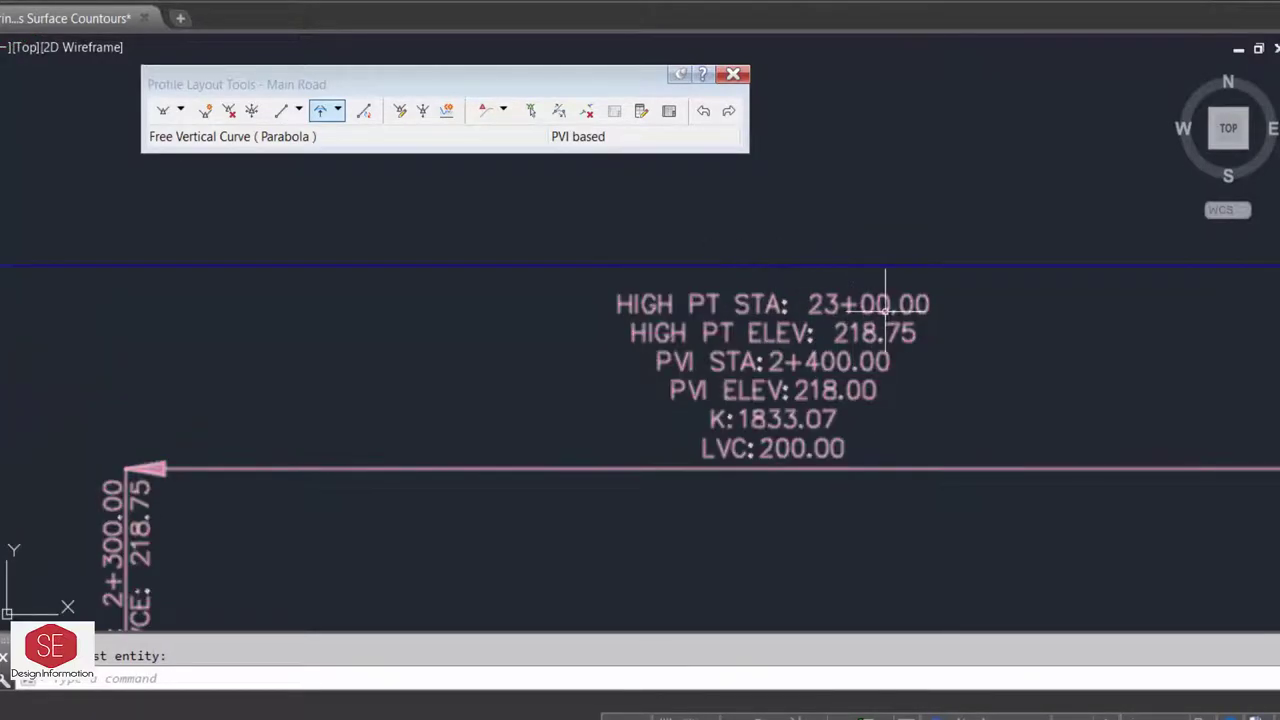
scroll(930, 392, "down", 5)
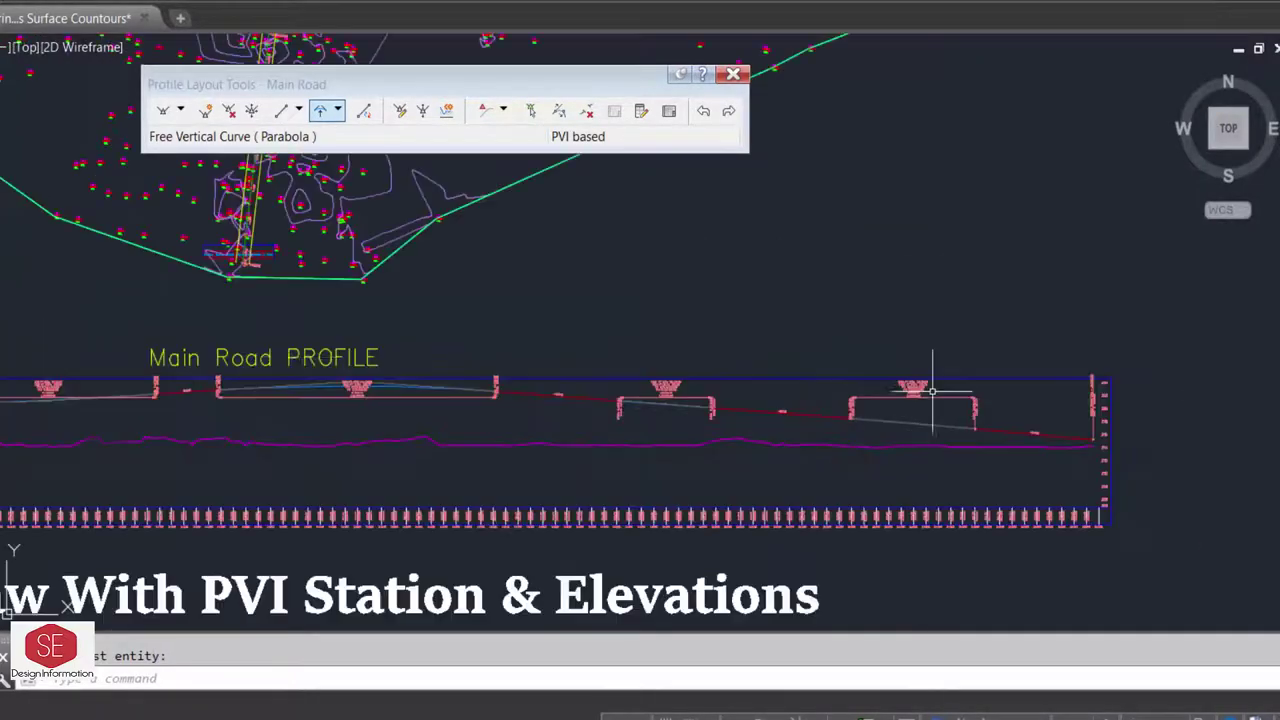
scroll(91, 409, "down", 1)
scroll(91, 409, "down", 2)
scroll(443, 414, "up", 3)
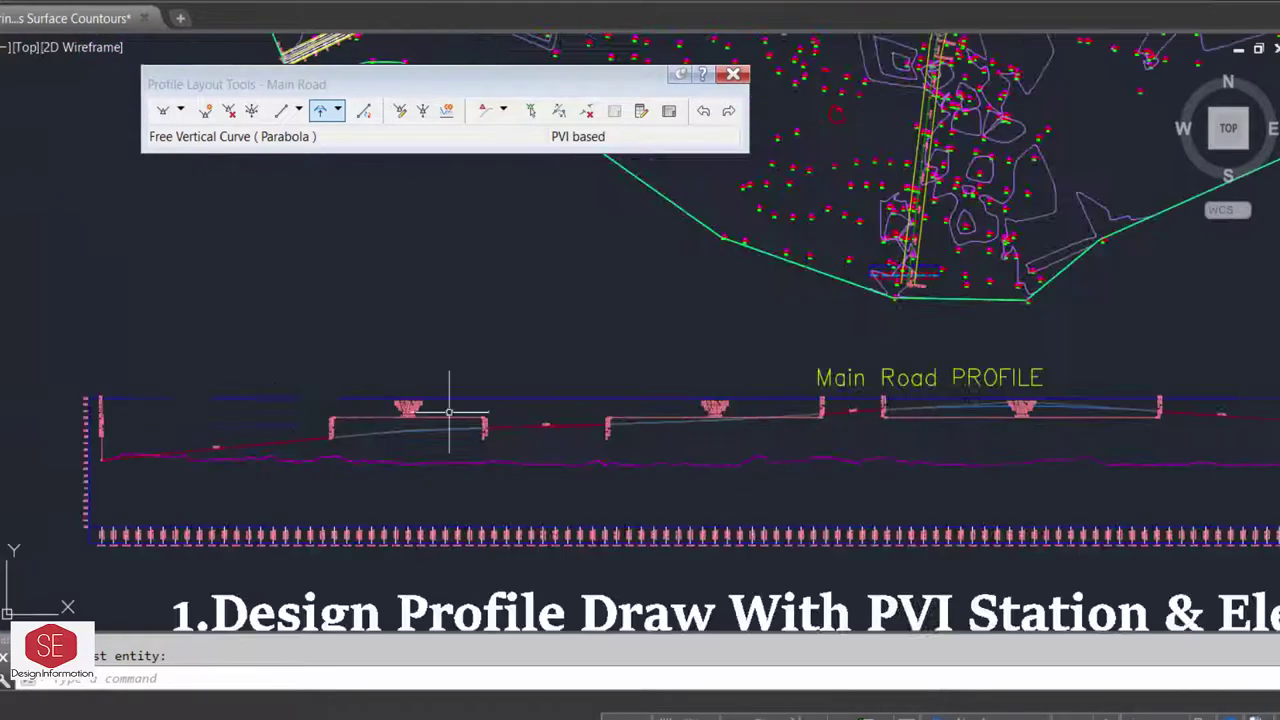
scroll(729, 425, "up", 3)
scroll(685, 374, "down", 2)
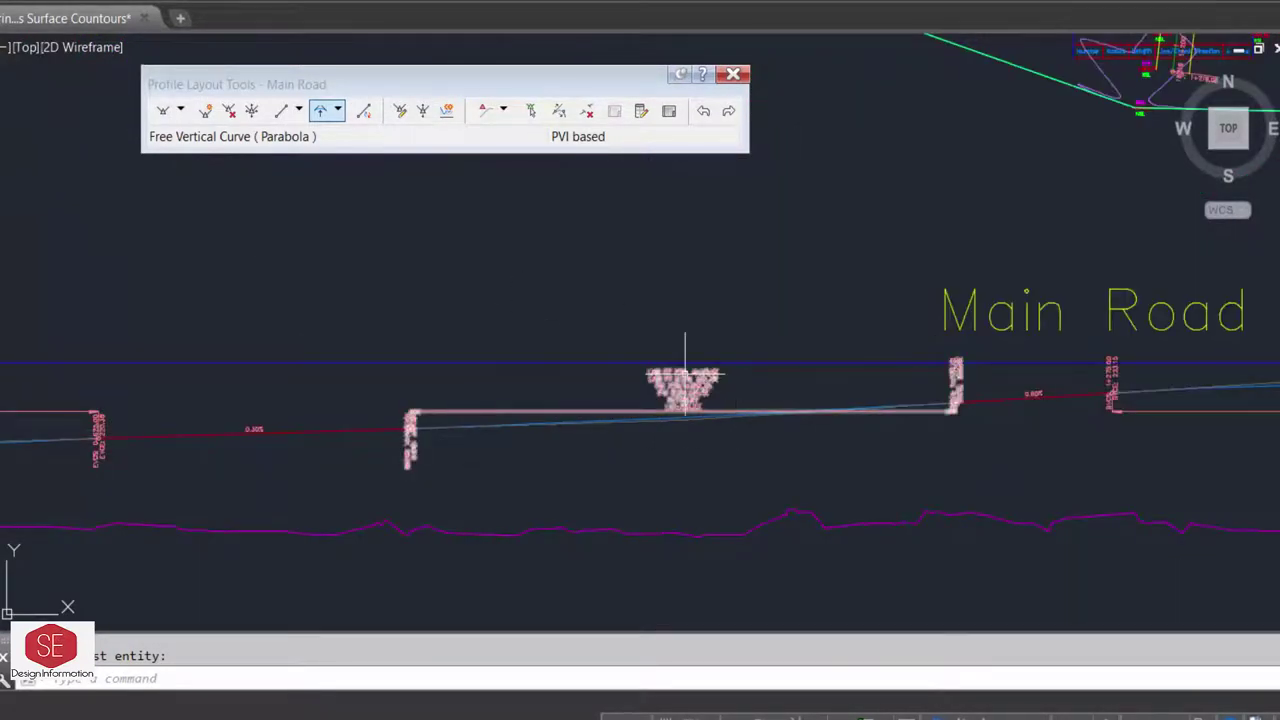
scroll(685, 374, "down", 2)
scroll(177, 331, "down", 2)
scroll(497, 366, "down", 1)
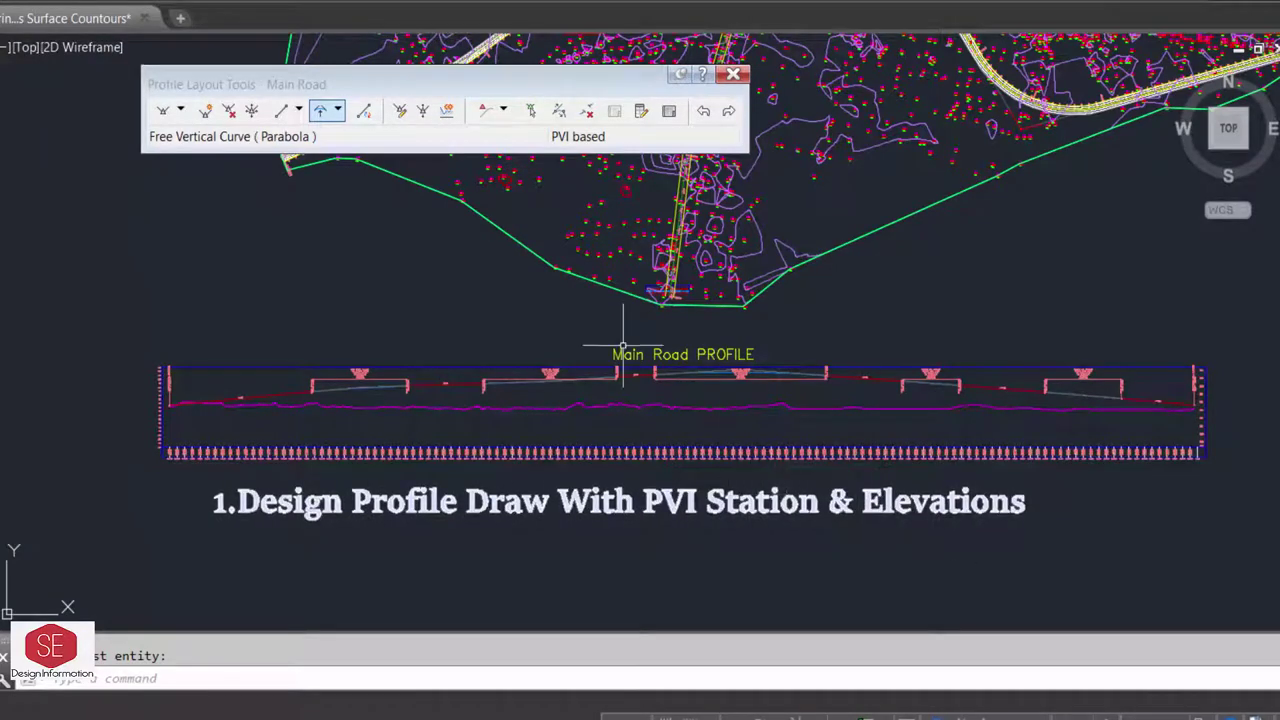
scroll(743, 367, "up", 2)
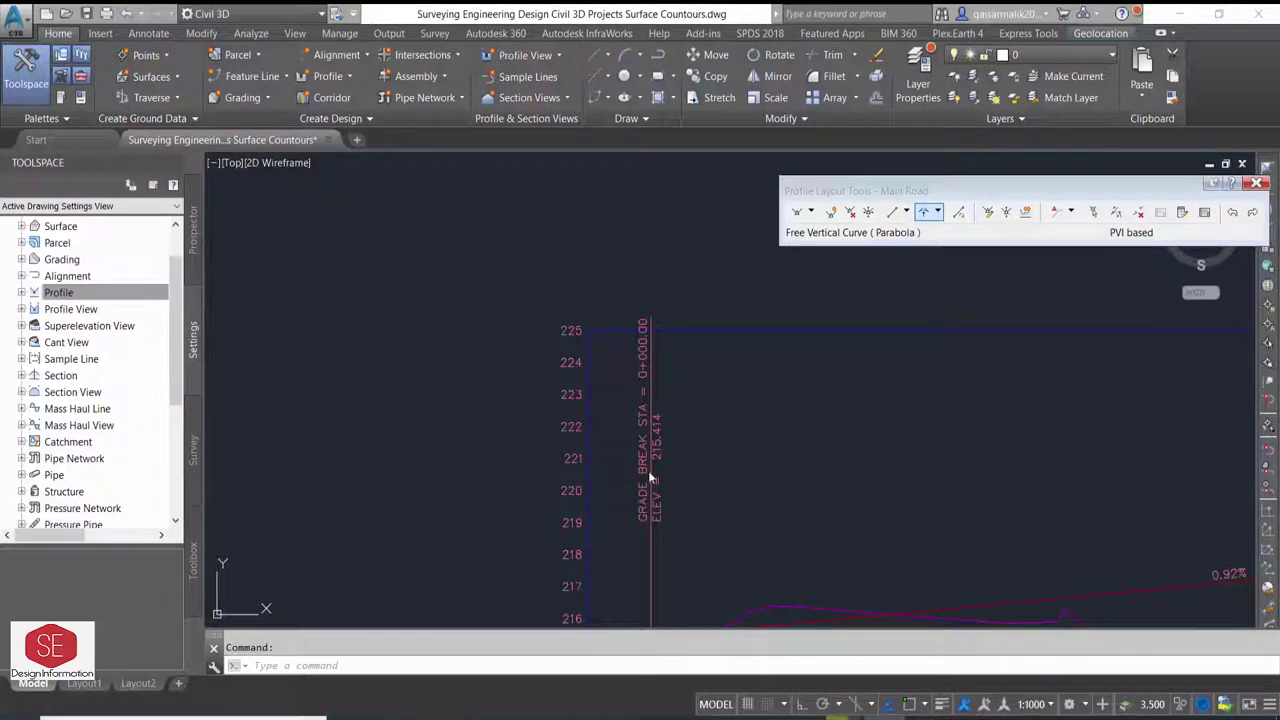
Replace the start label's 'GRADE BREAK STA' text with 'BOP Station'.
left_click(651, 410)
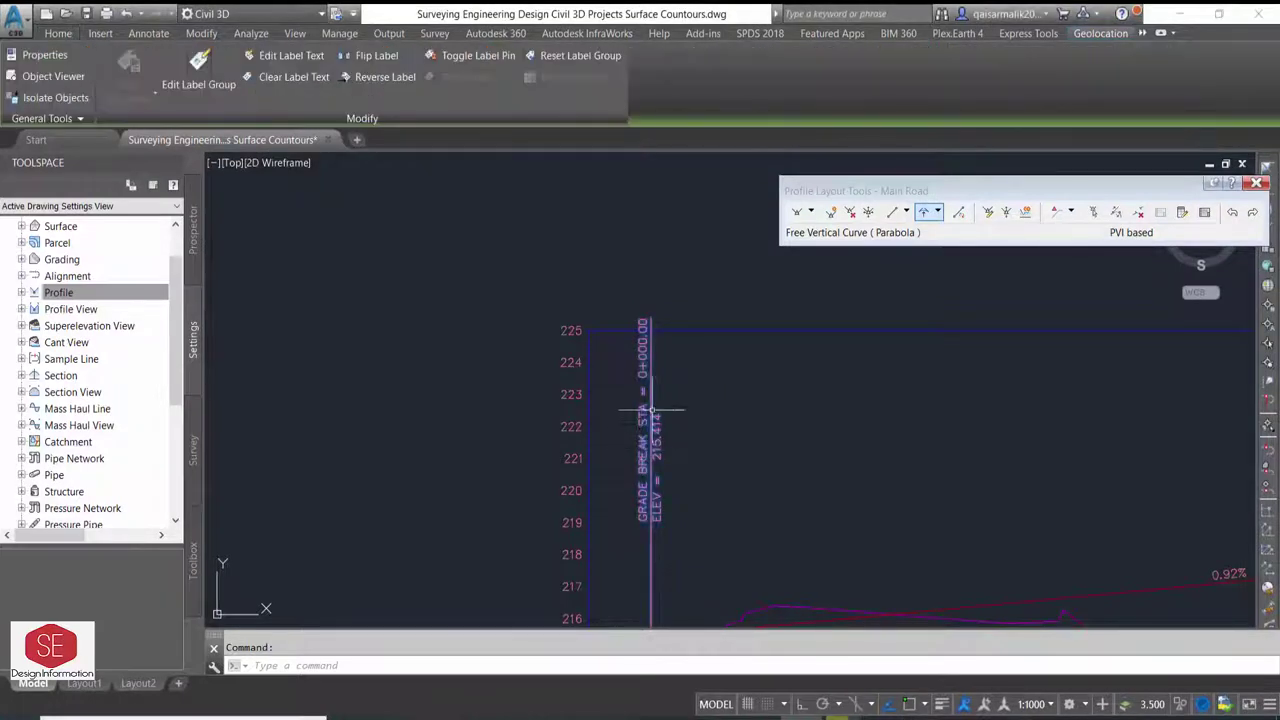
key("Escape")
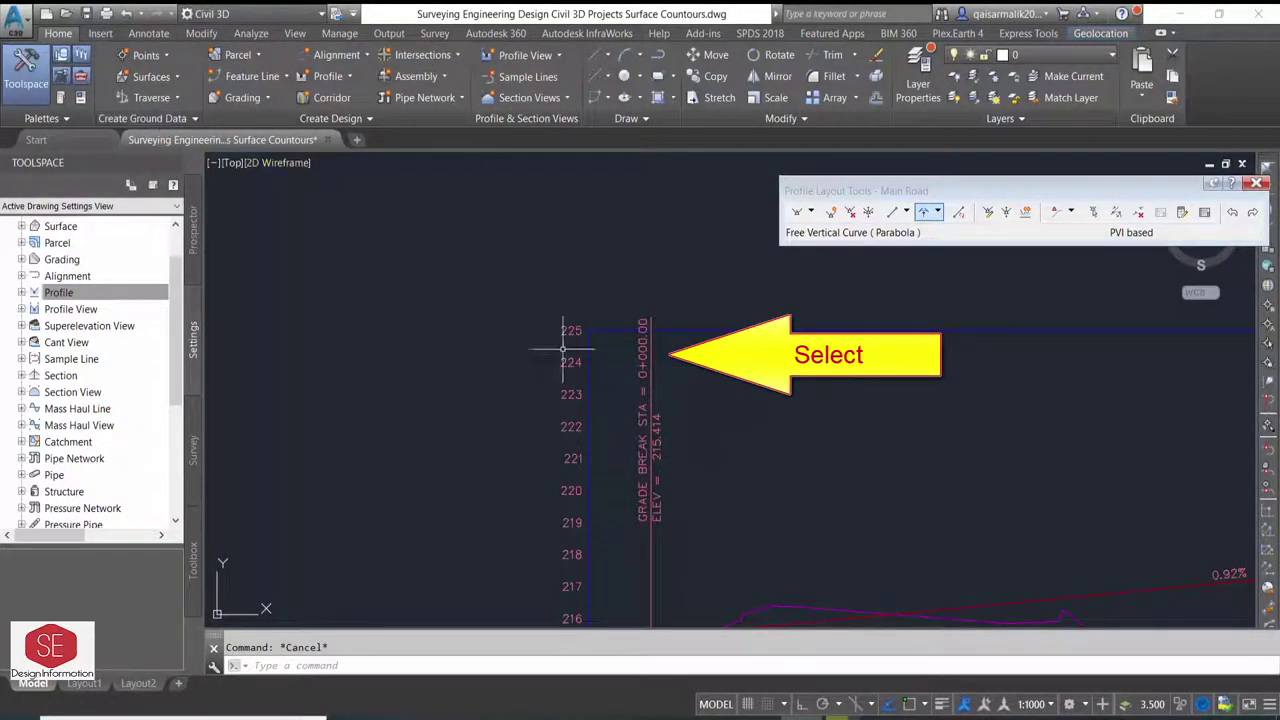
left_click(645, 400)
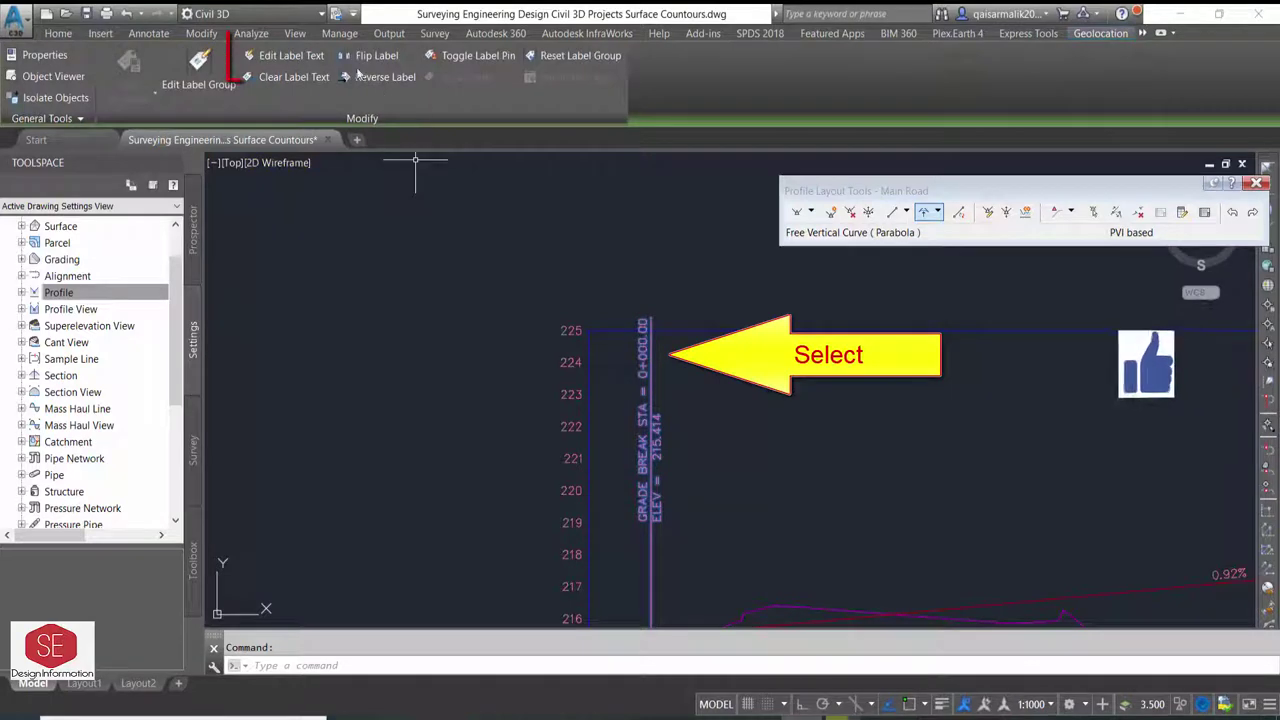
left_click(292, 56)
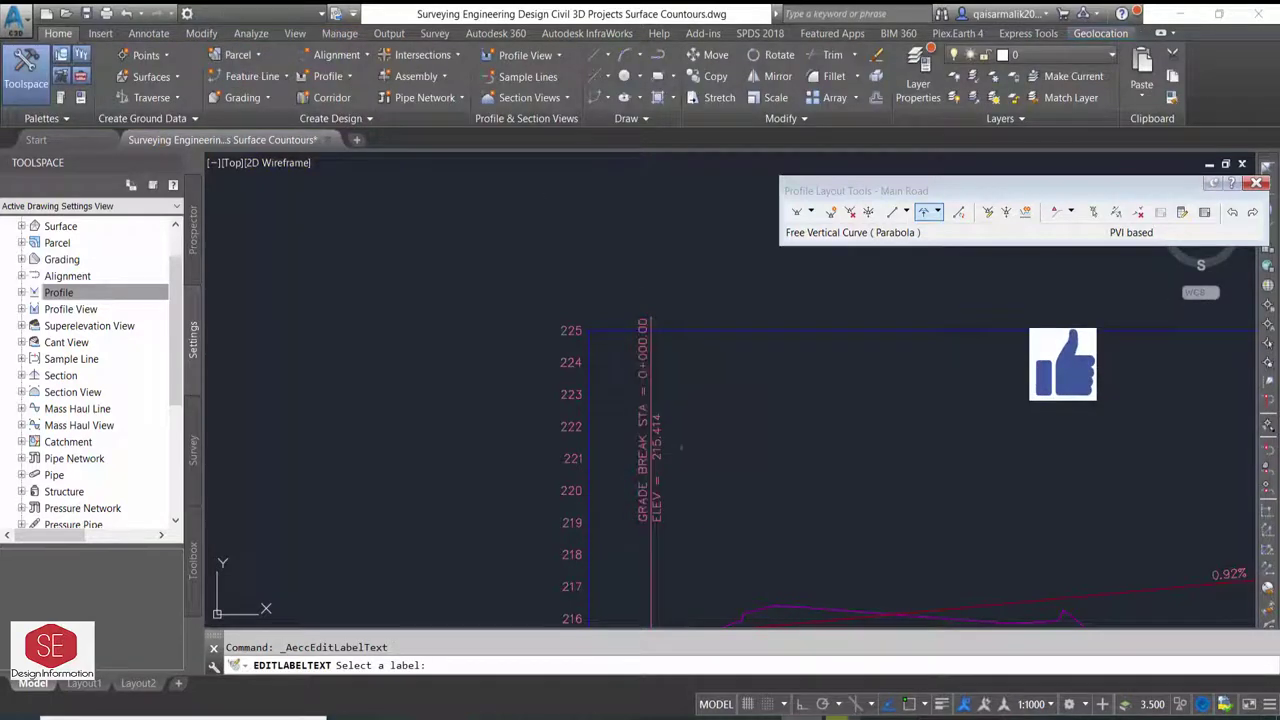
left_click(650, 445)
left_click(650, 445)
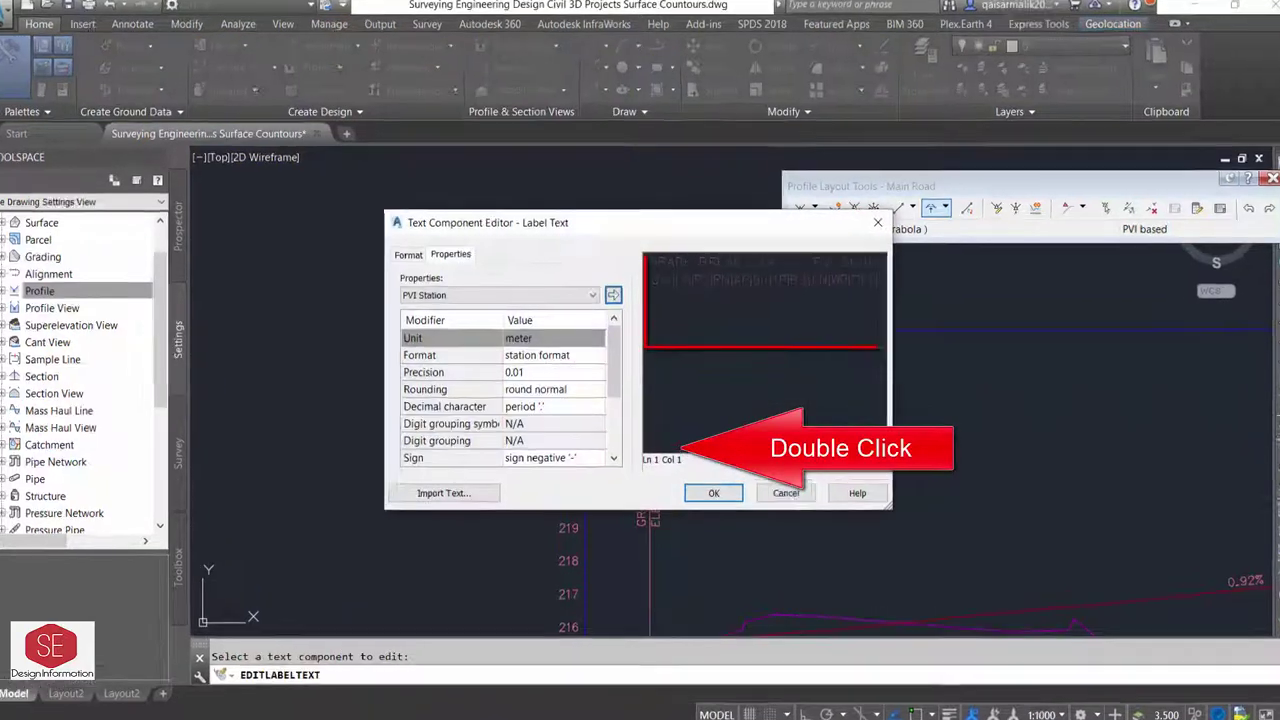
double_click(786, 257)
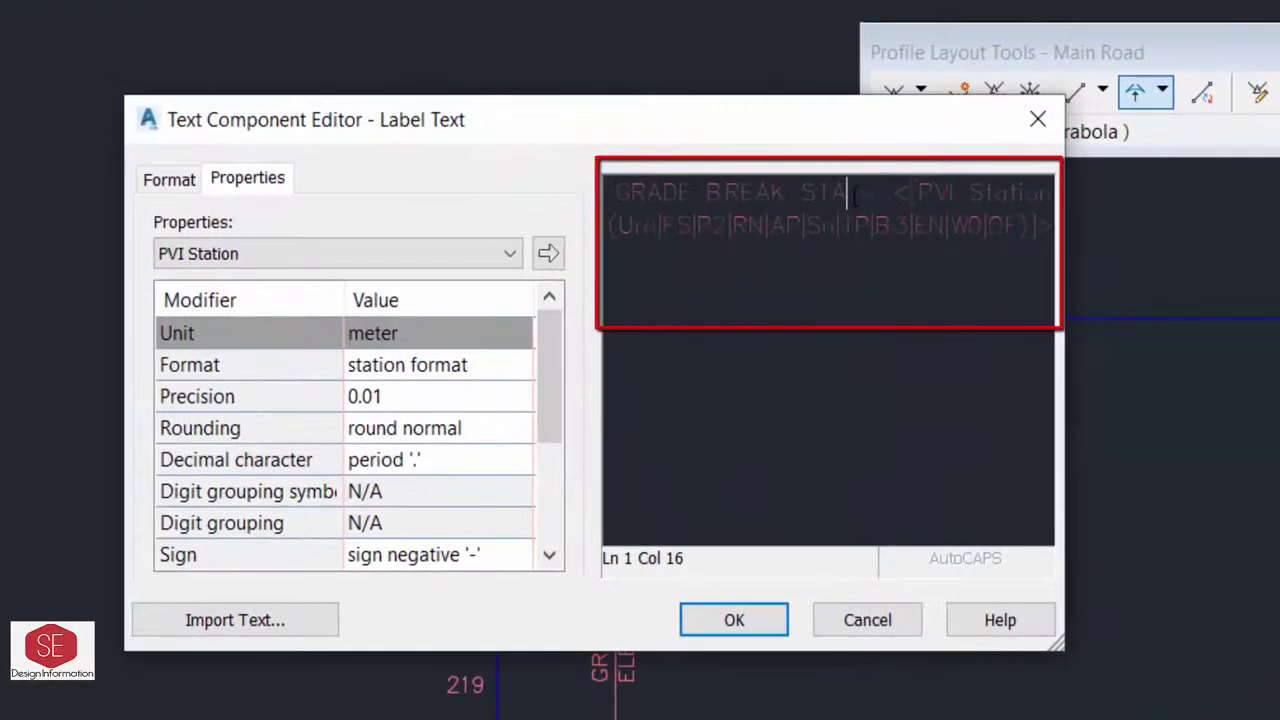
left_click_drag(850, 193, 614, 193)
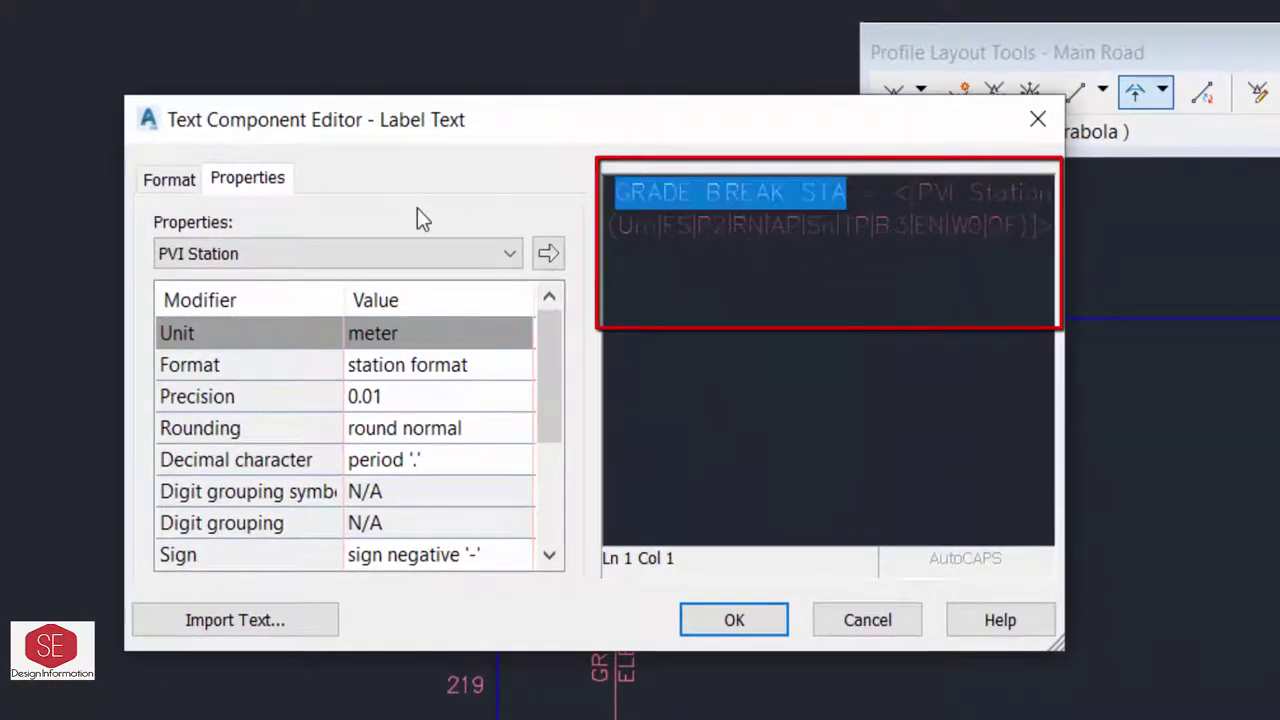
type("BOP S")
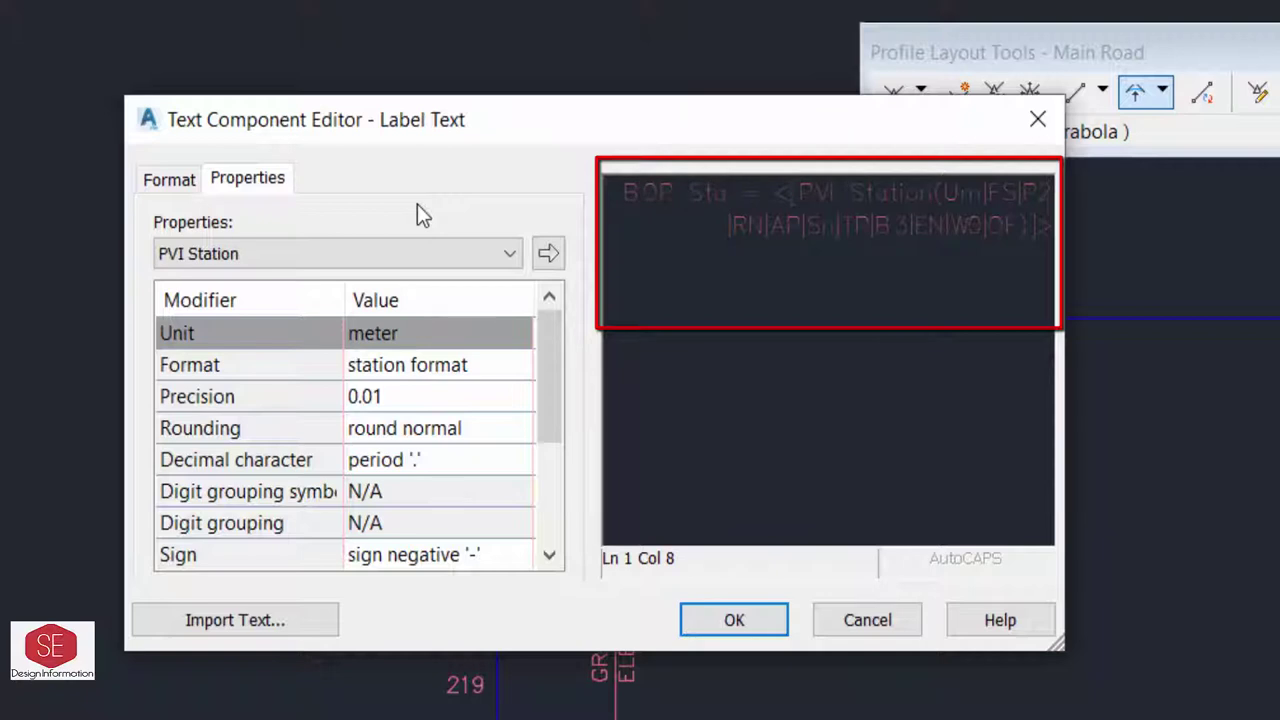
type("tation")
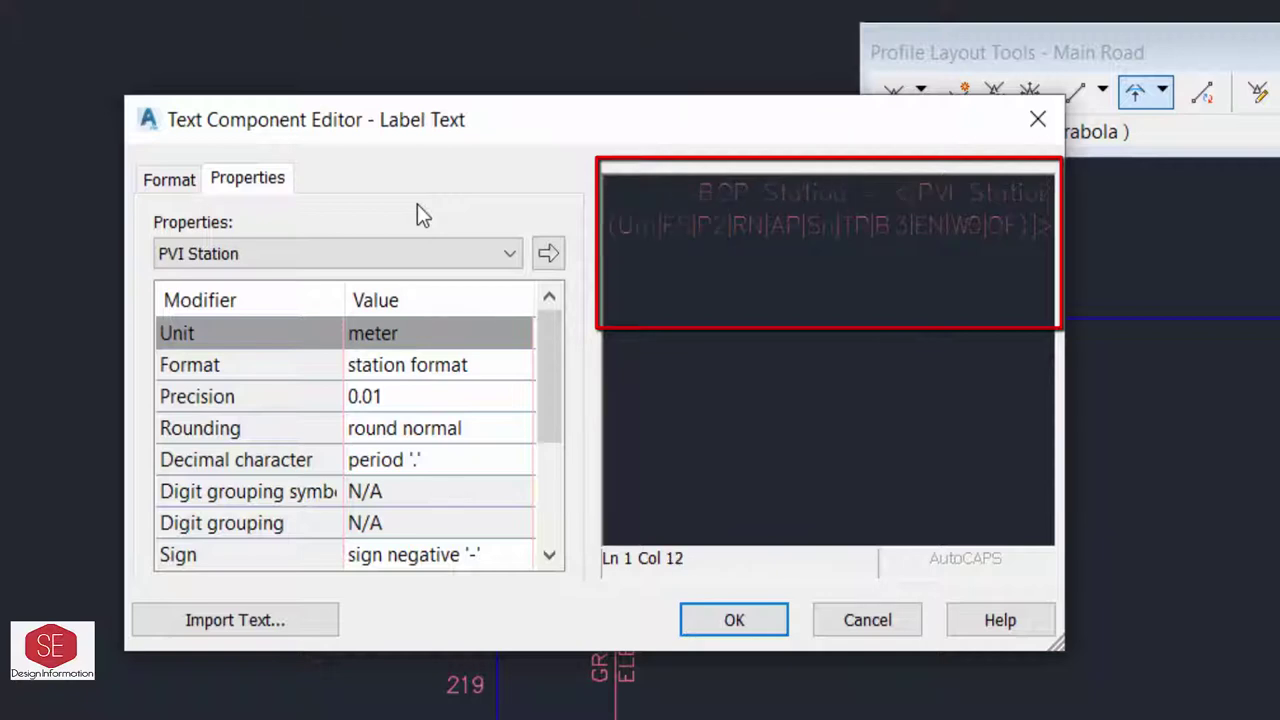
Keep the label text colour ByBlock and apply the BOP Station label.
left_click(186, 188)
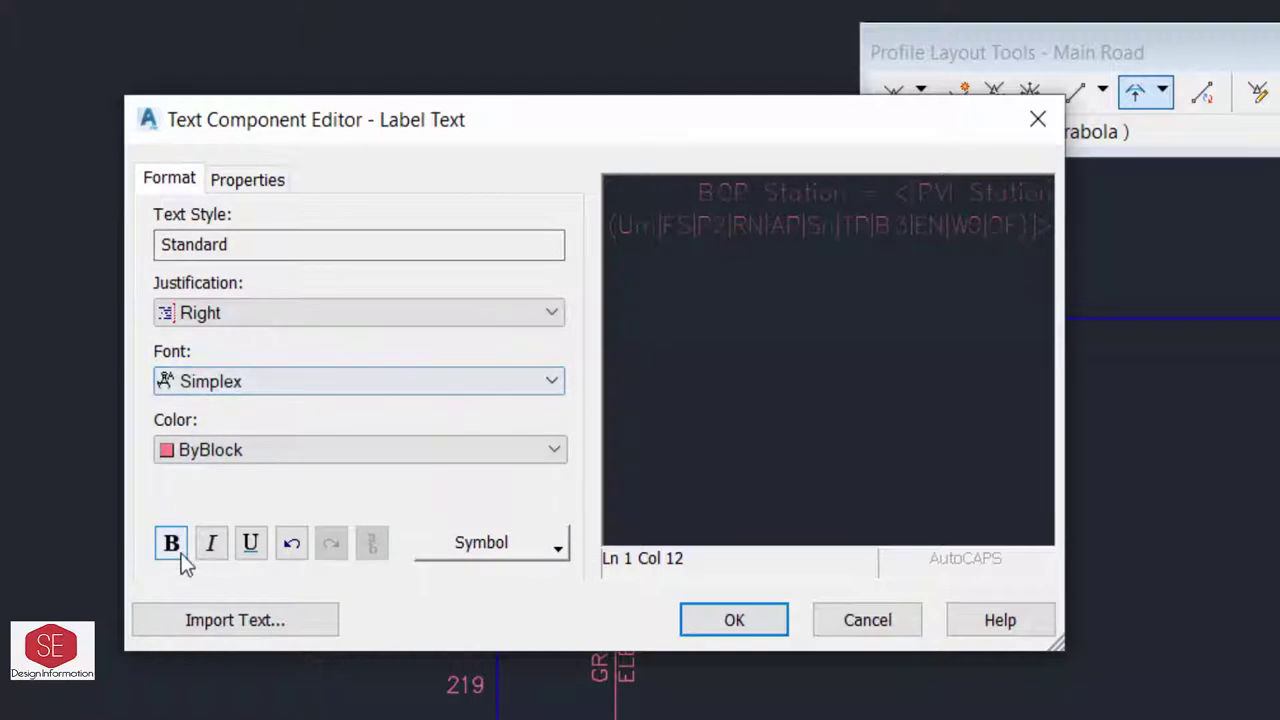
left_click(234, 450)
left_click(244, 450)
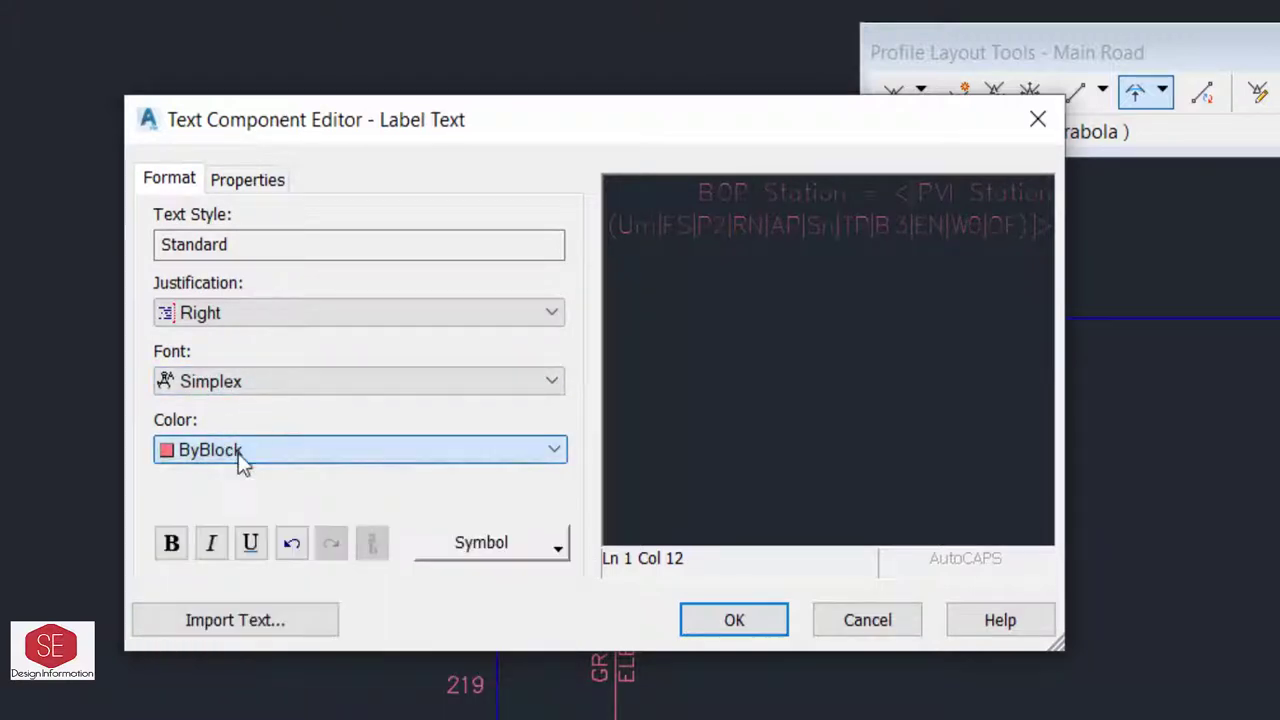
left_click(749, 606)
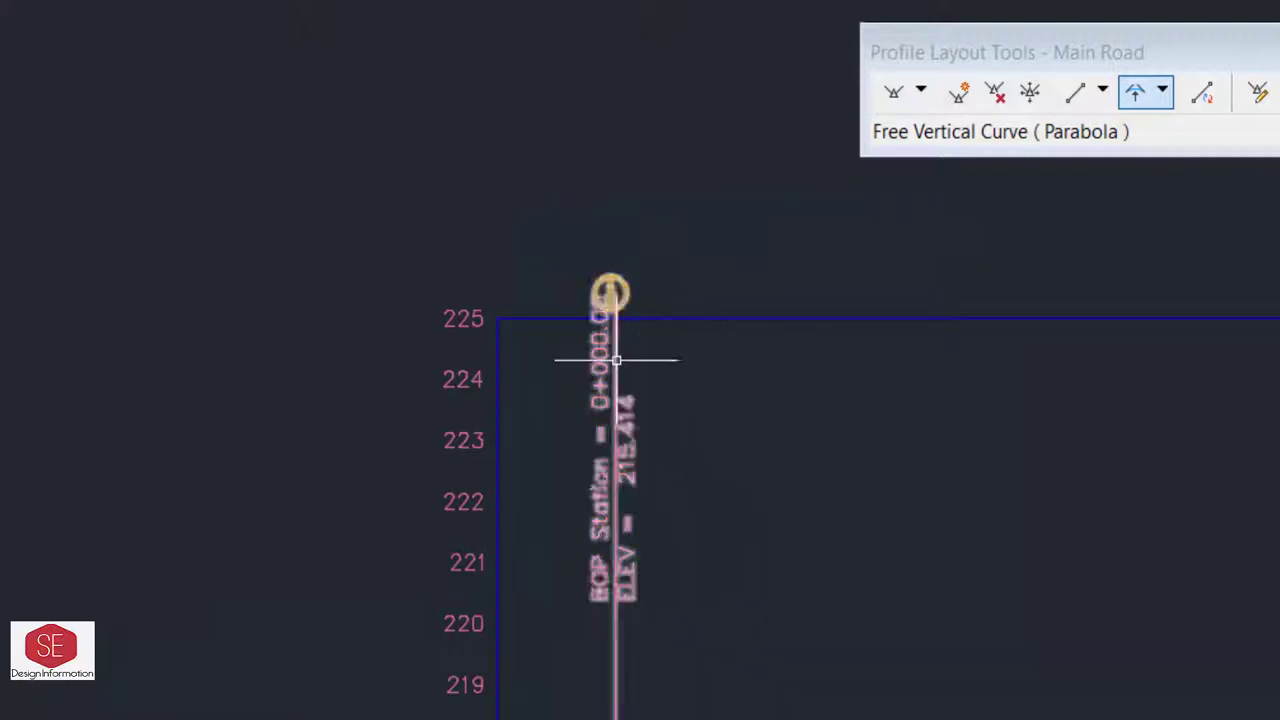
scroll(180, 457, "down", 5)
scroll(180, 457, "down", 2)
scroll(1186, 471, "up", 3)
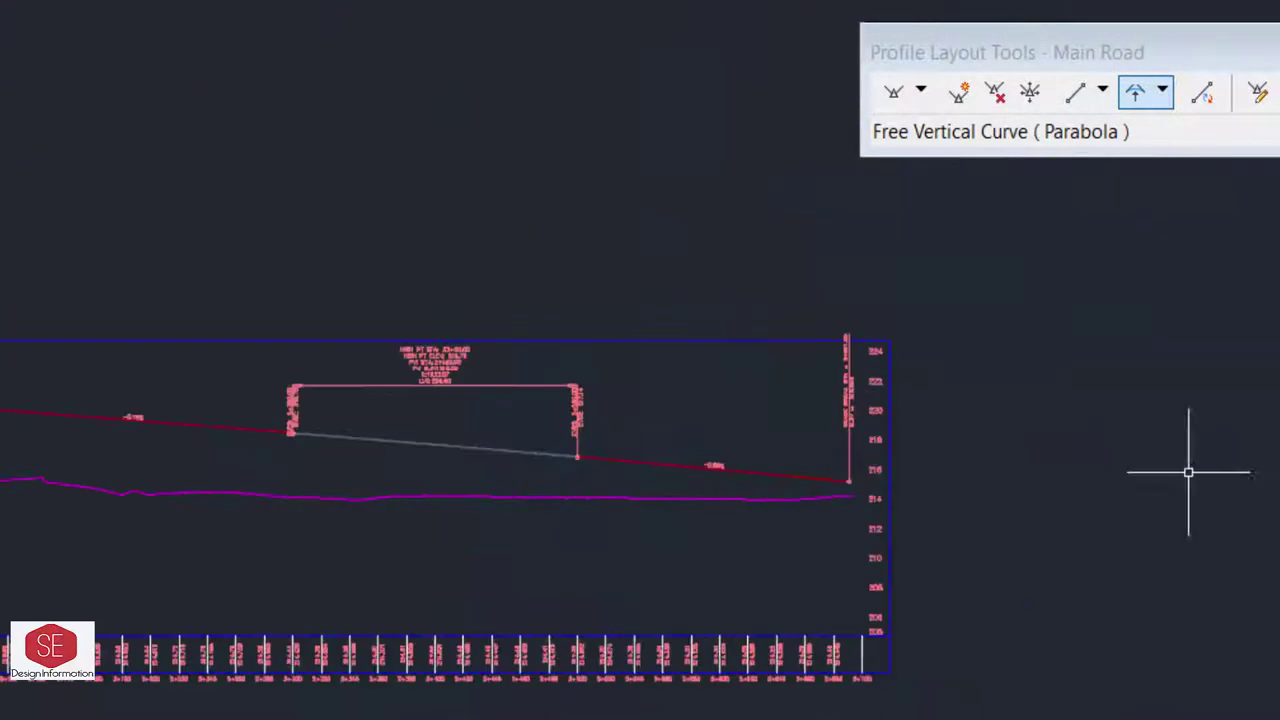
scroll(754, 360, "up", 2)
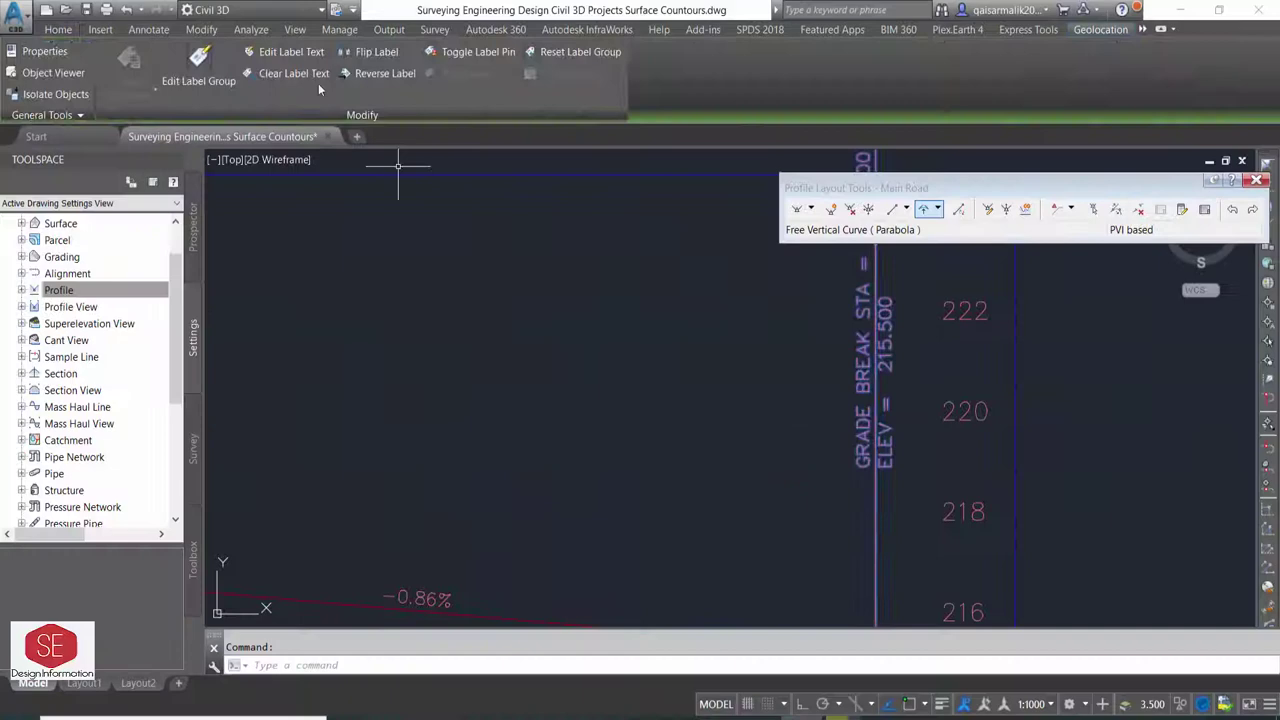
Relabel the profile-end grade break as EOP Station 2+691.00, ELEV 215.500.
left_click(291, 51)
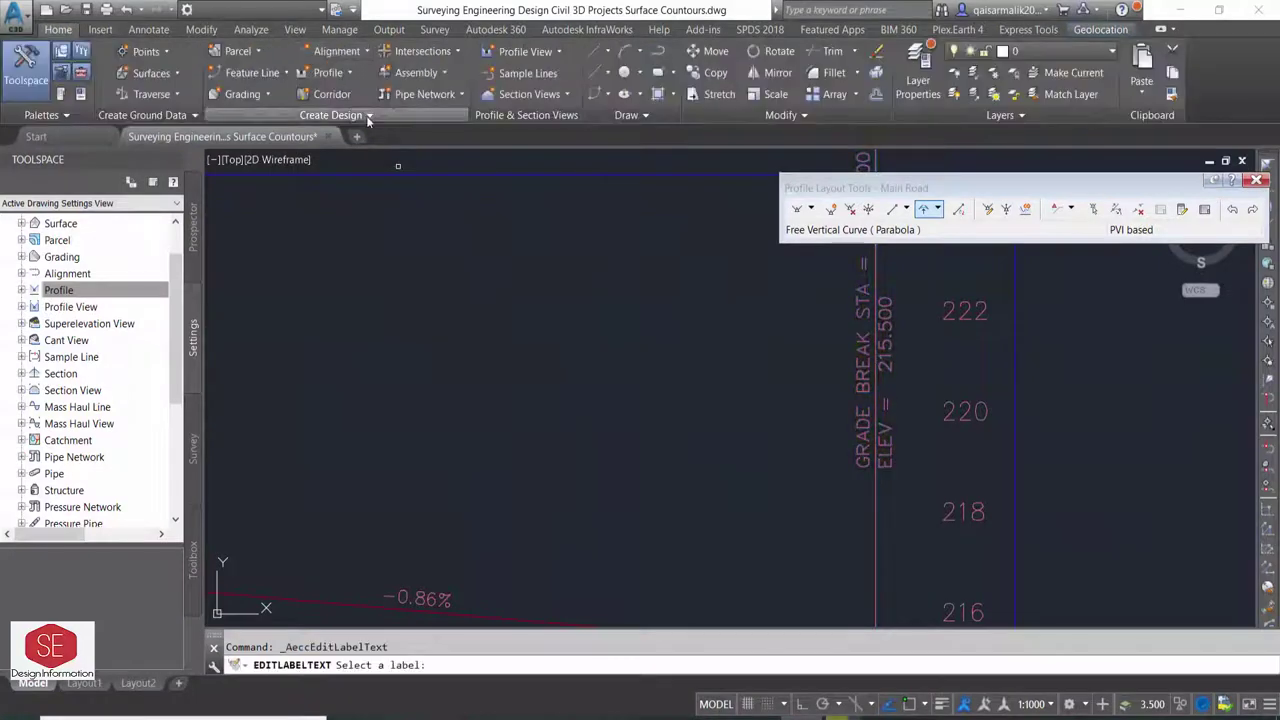
left_click(940, 390)
left_click(950, 392)
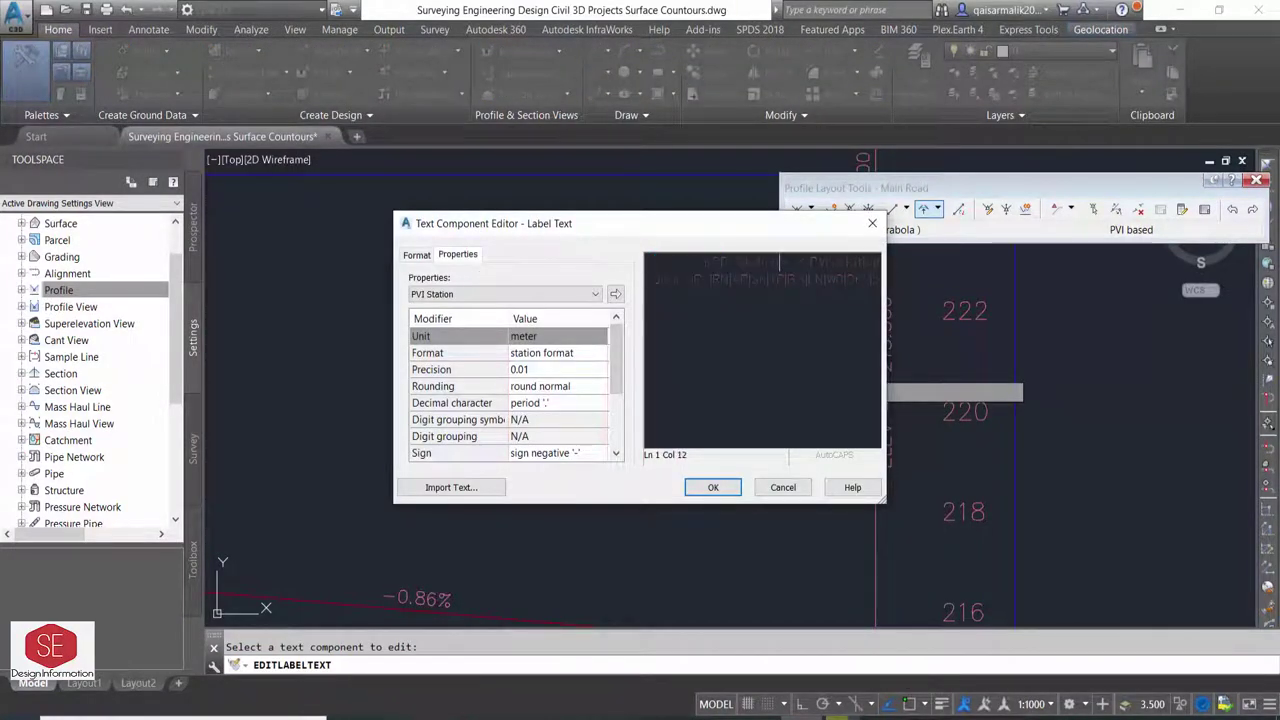
left_click(713, 487)
scroll(694, 491, "down", 3)
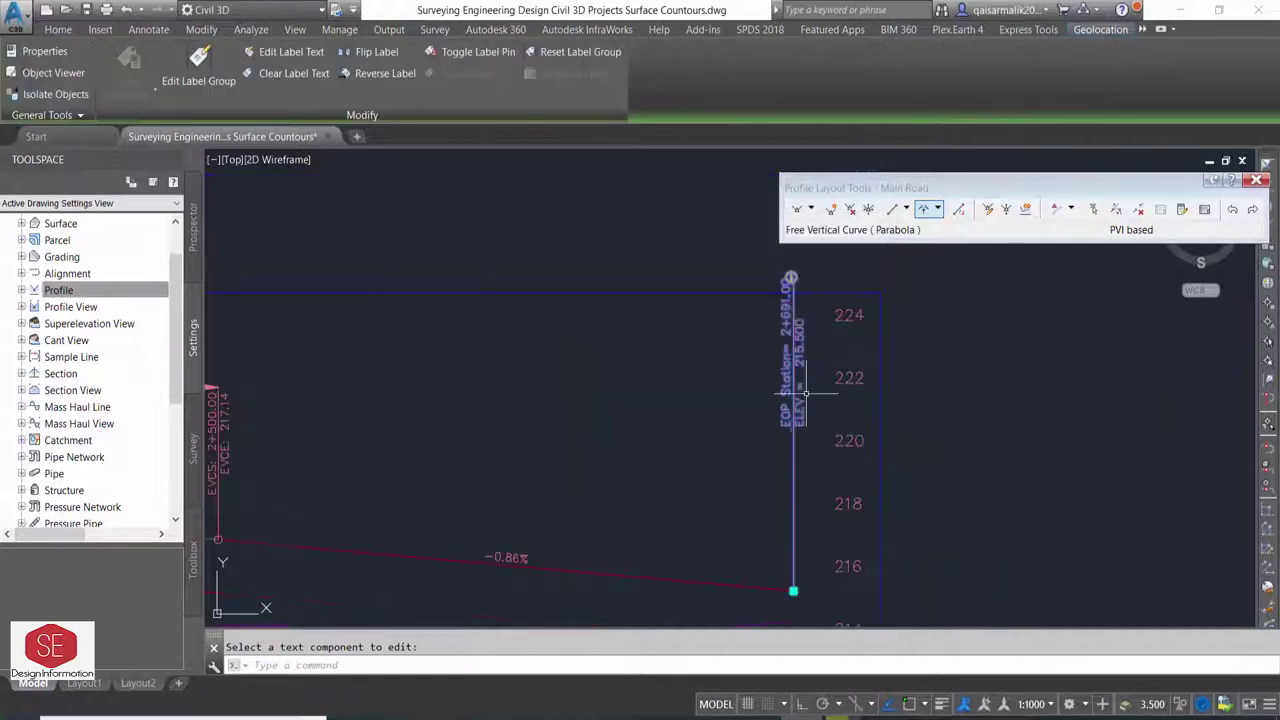
scroll(800, 425, "up", 3)
key("Escape")
scroll(866, 414, "down", 5)
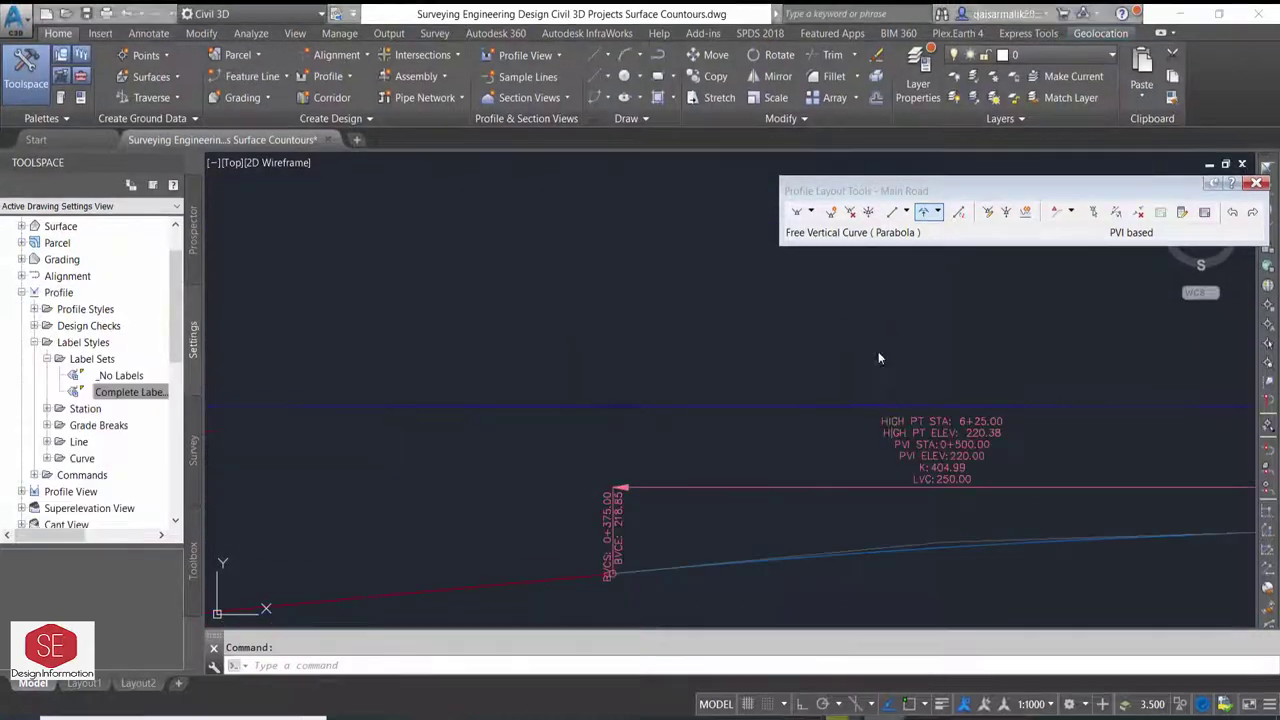
Clear the profile's existing Sag Curves, Crest Curves, Grade Breaks and Lines labels.
left_click(940, 424)
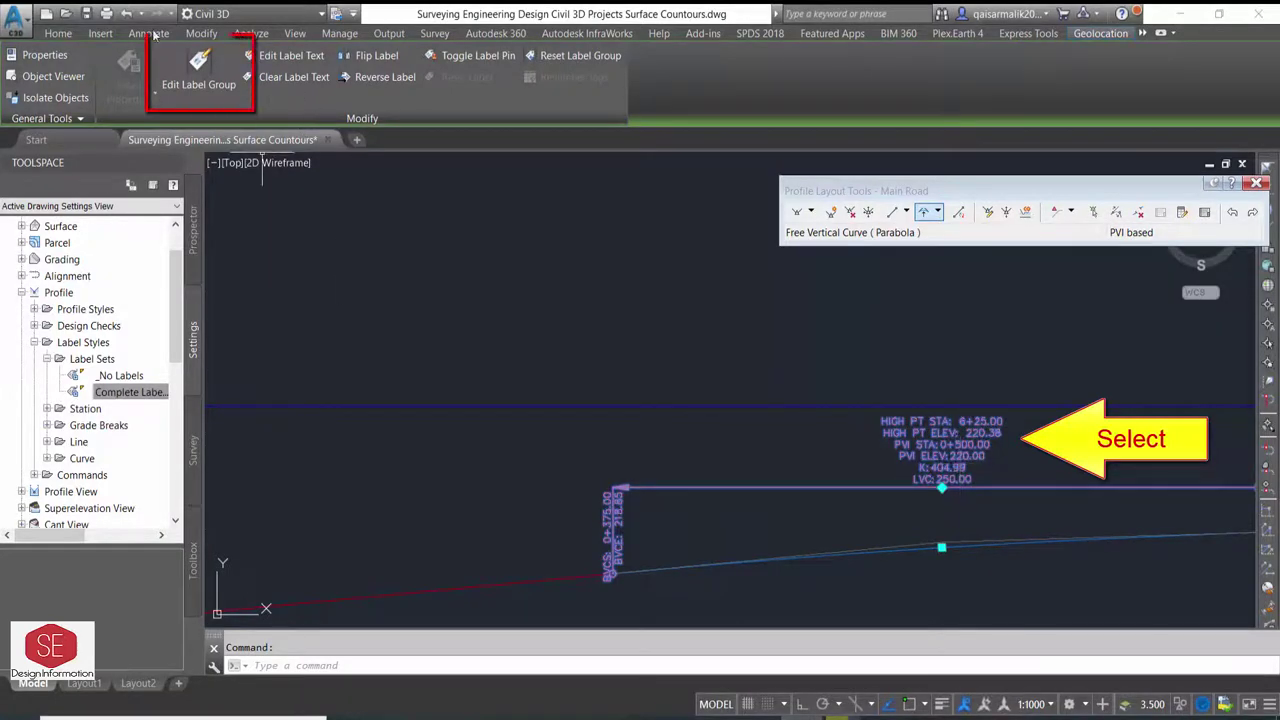
left_click(206, 64)
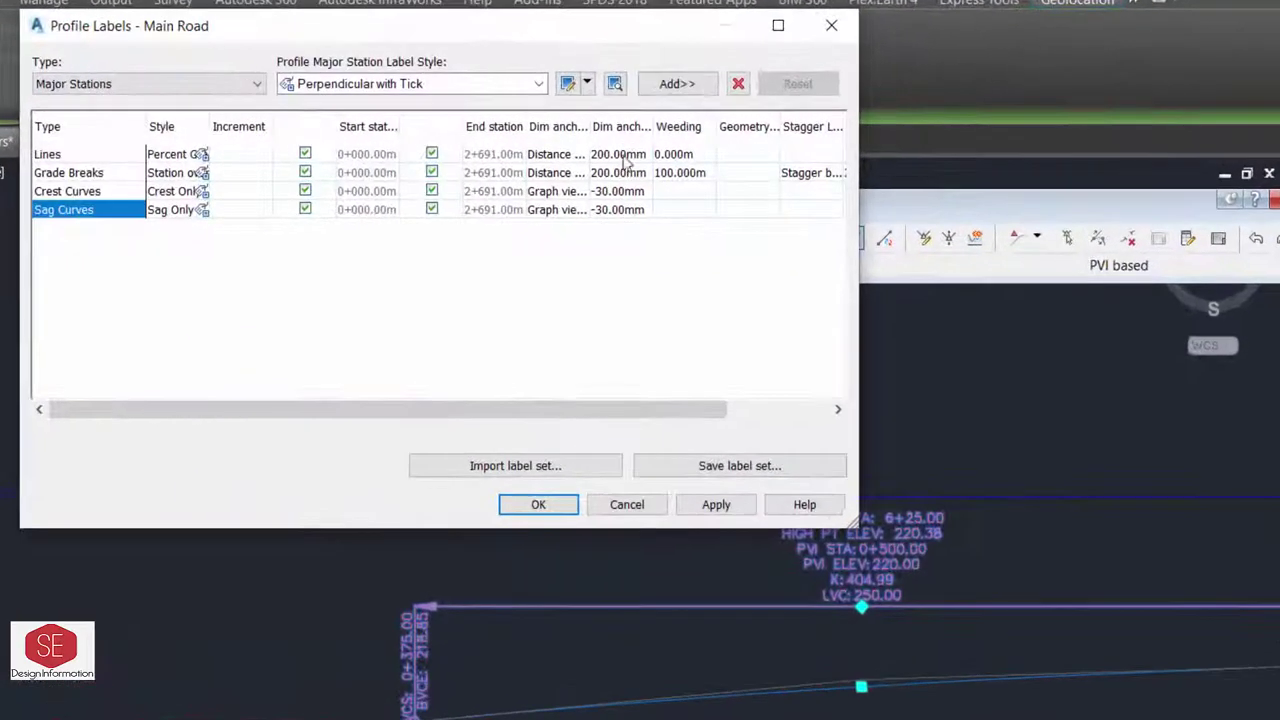
left_click(739, 85)
left_click(738, 83)
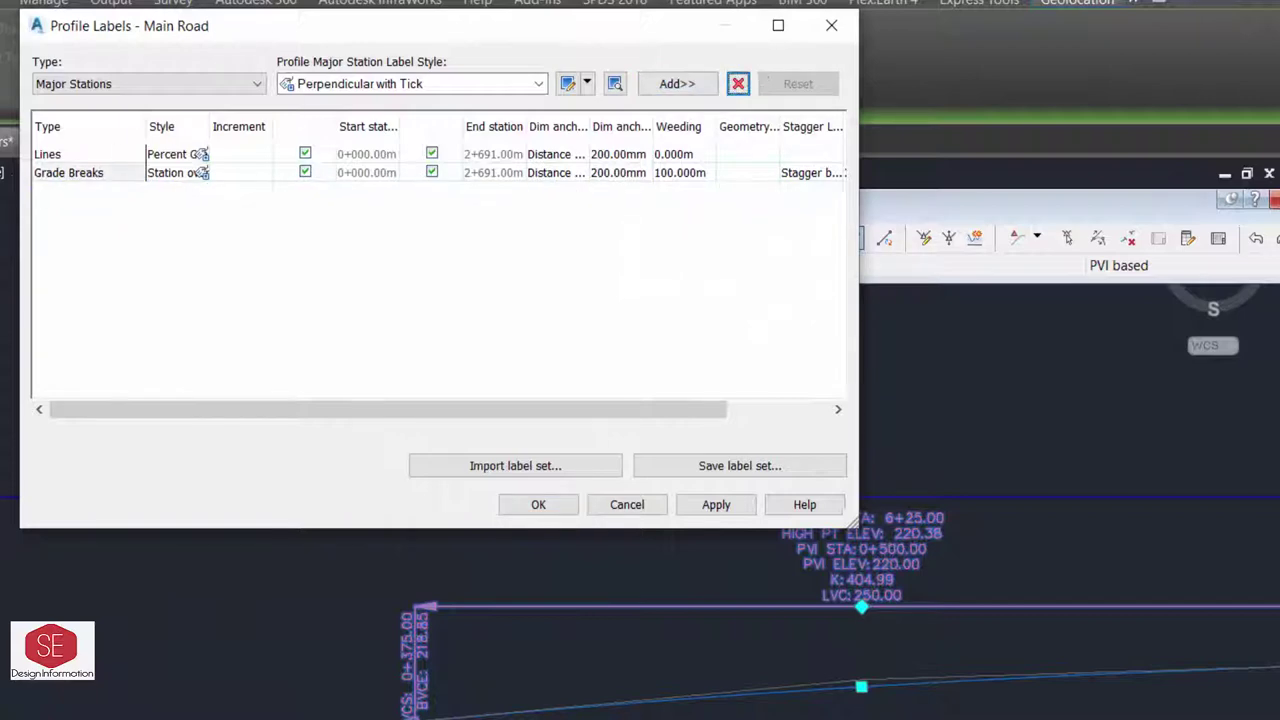
left_click(70, 174)
left_click(738, 83)
left_click(96, 158)
left_click(738, 83)
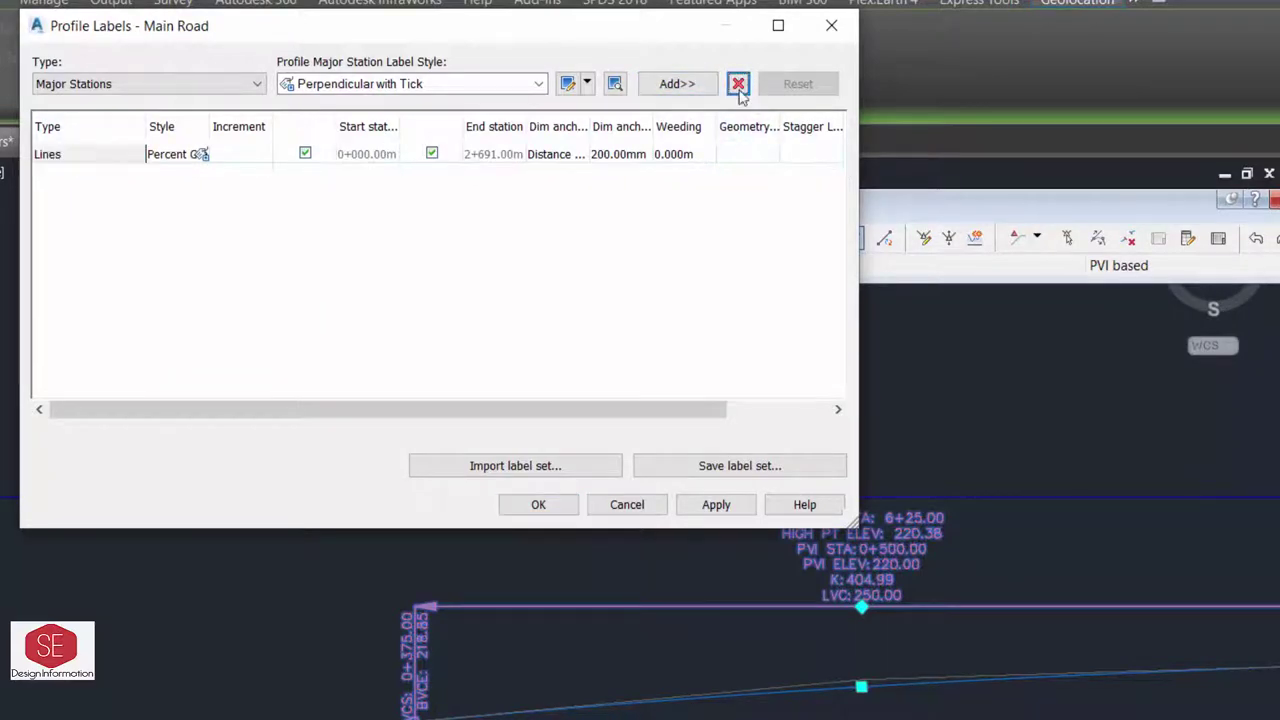
left_click(703, 403)
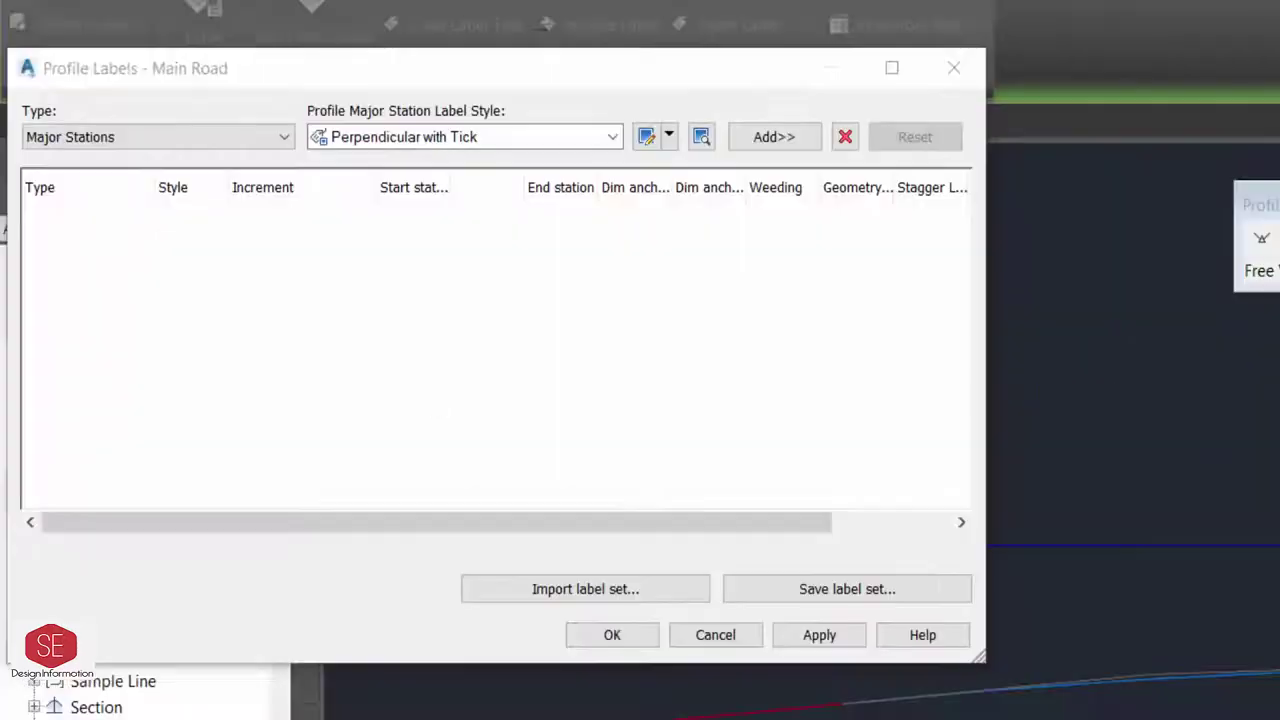
Add Crest Curves labels to the Main Road profile.
left_click(89, 143)
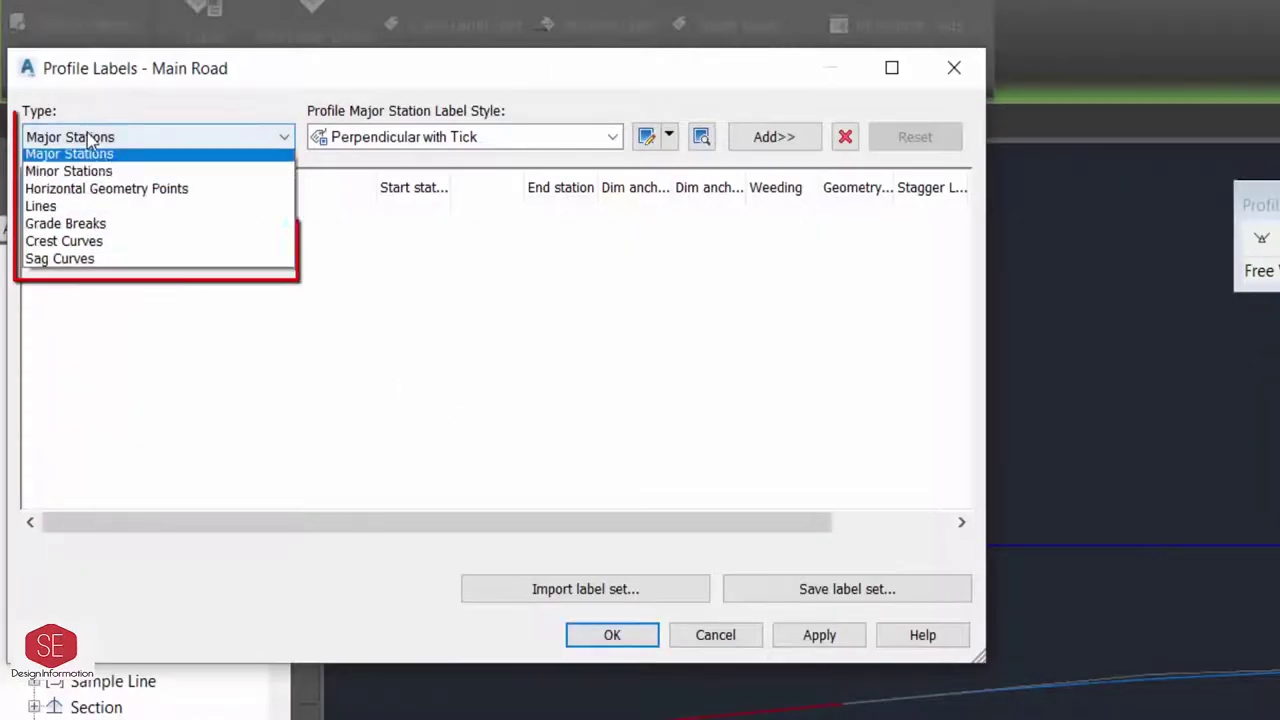
left_click(30, 250)
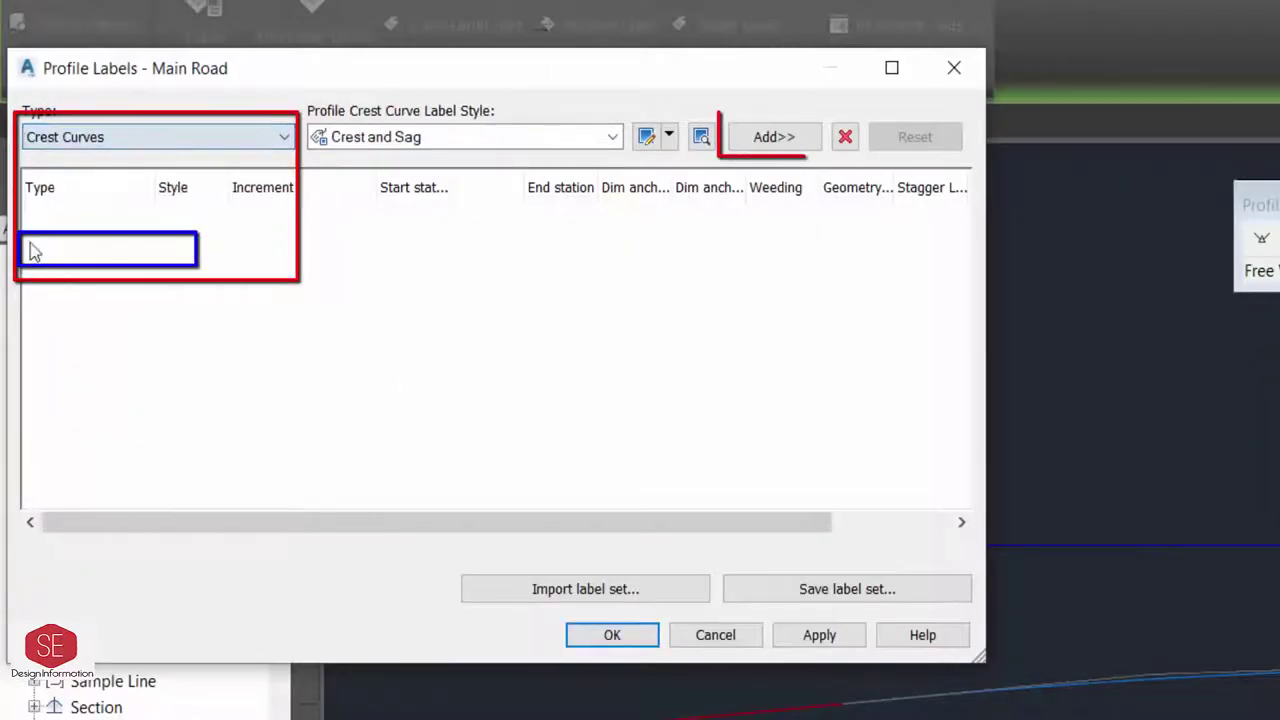
left_click(770, 140)
left_click(845, 637)
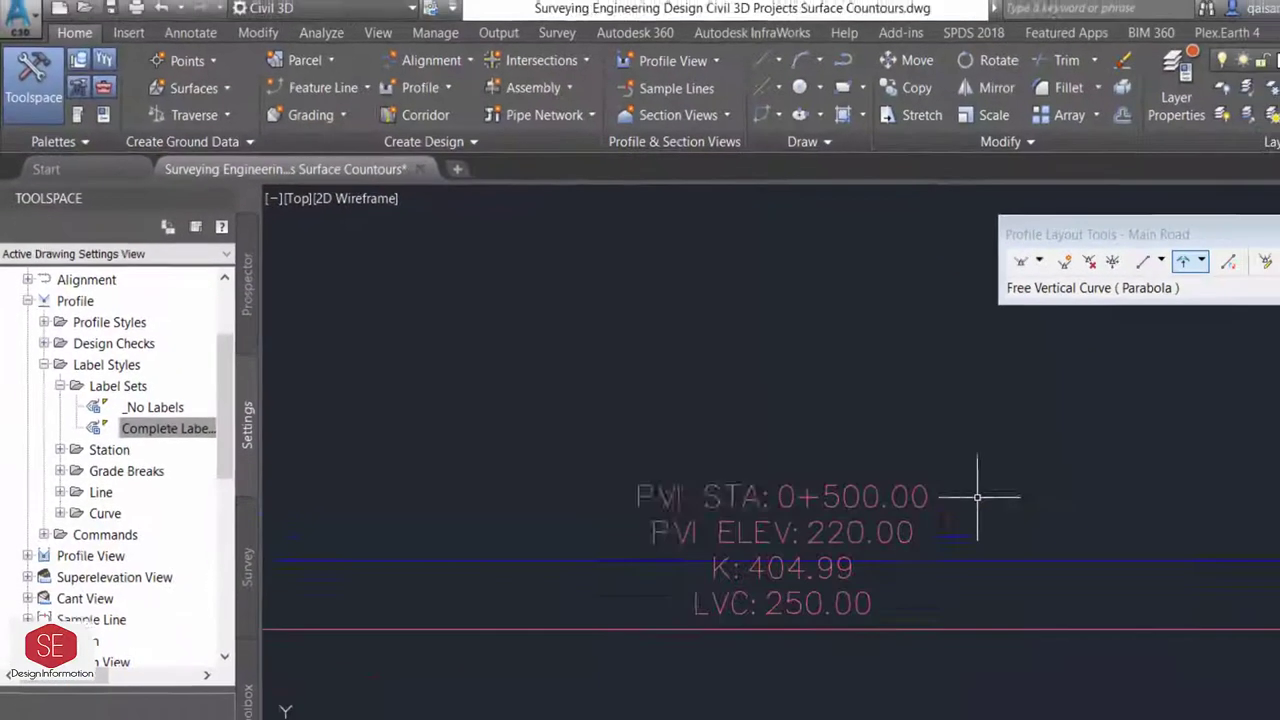
Try the crest label anchor as fixed elevation, then distance, and finally graph view.
scroll(729, 563, "down", 5)
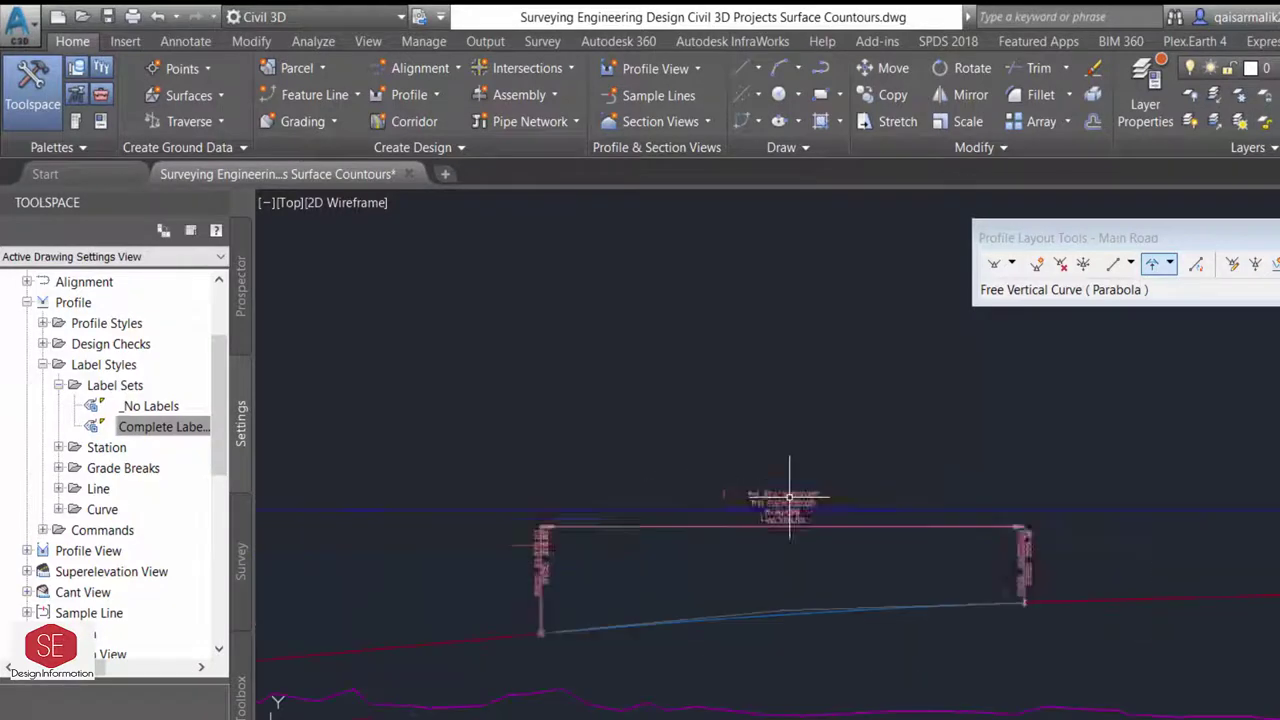
left_click(782, 505)
left_click(258, 113)
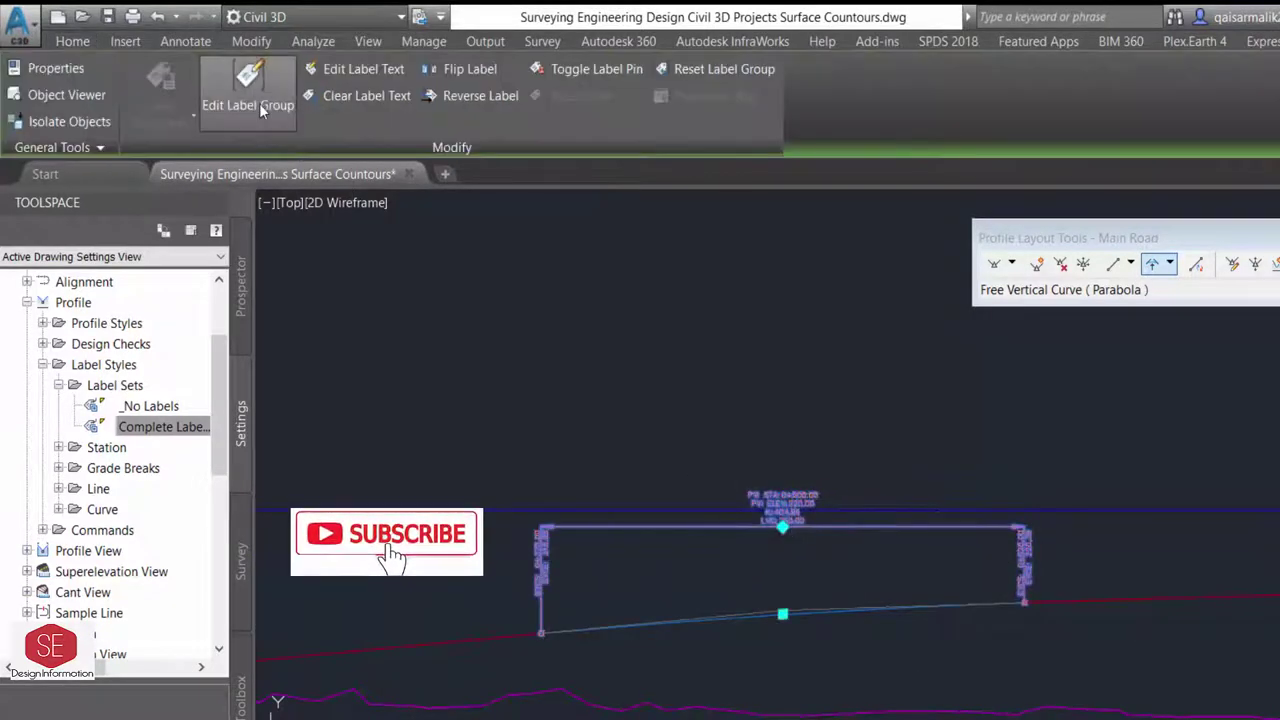
left_click(511, 250)
left_click(500, 283)
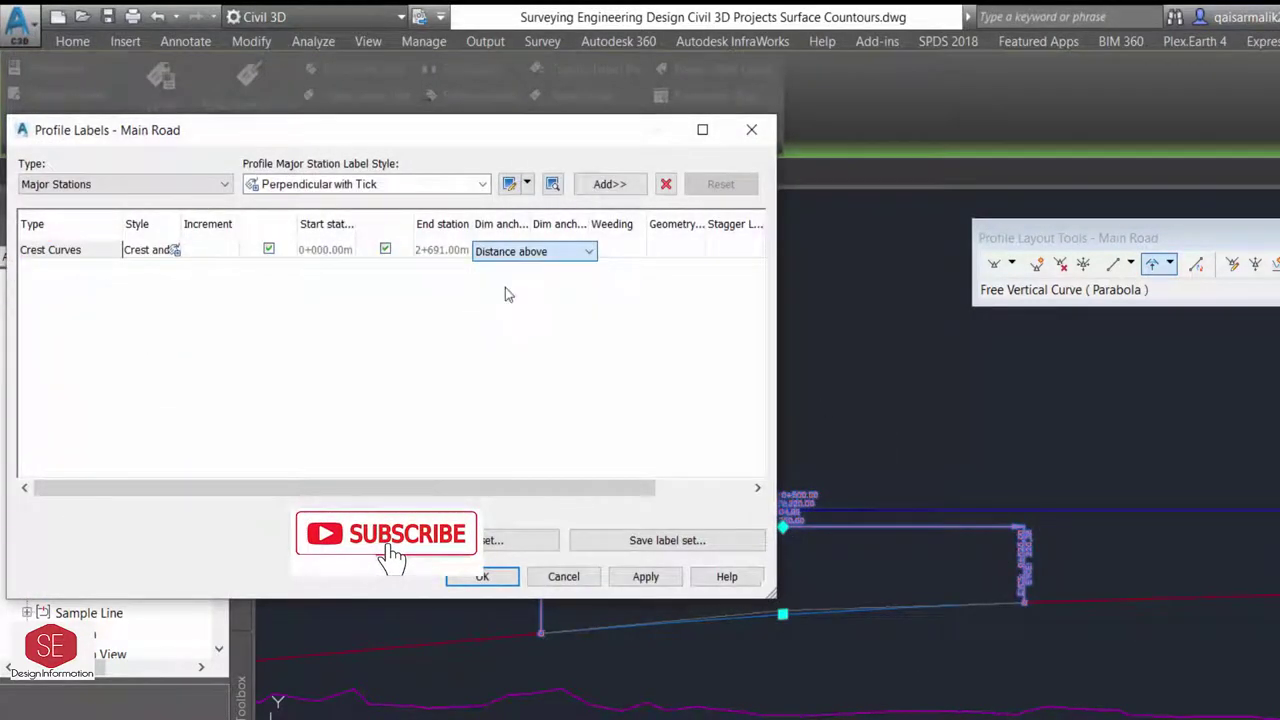
left_click(645, 576)
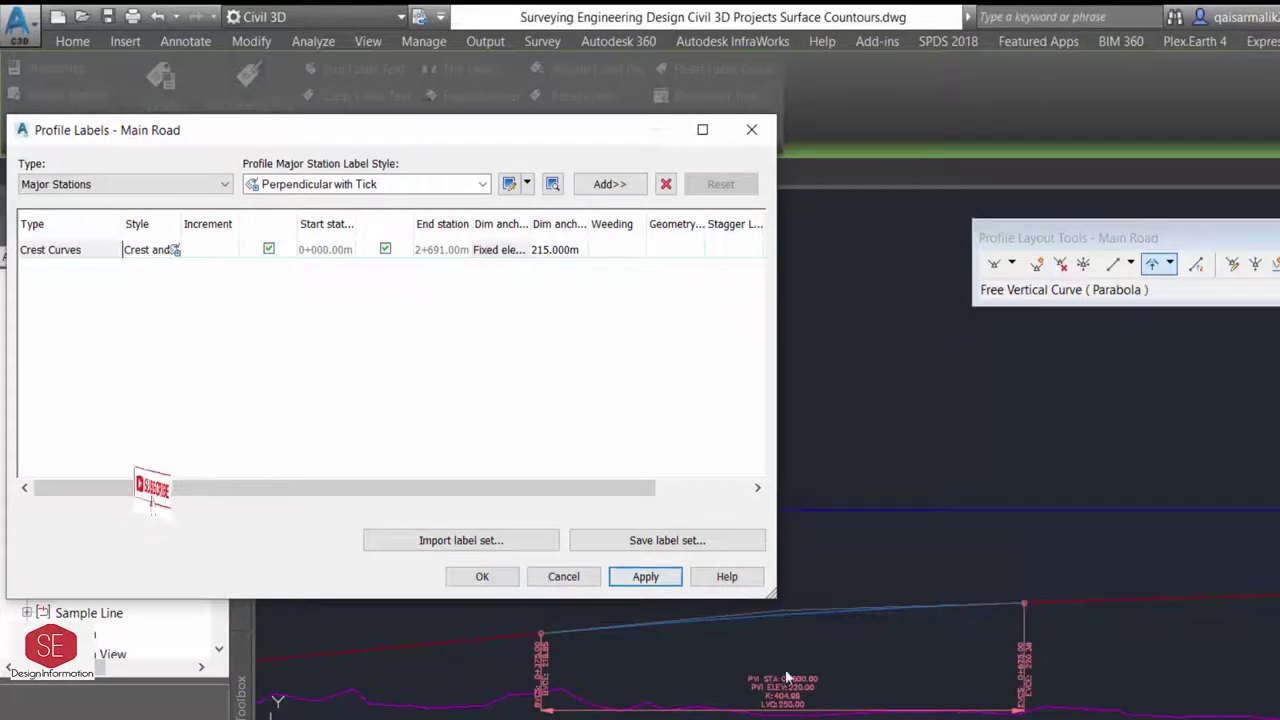
left_click(510, 250)
left_click(515, 295)
left_click(645, 578)
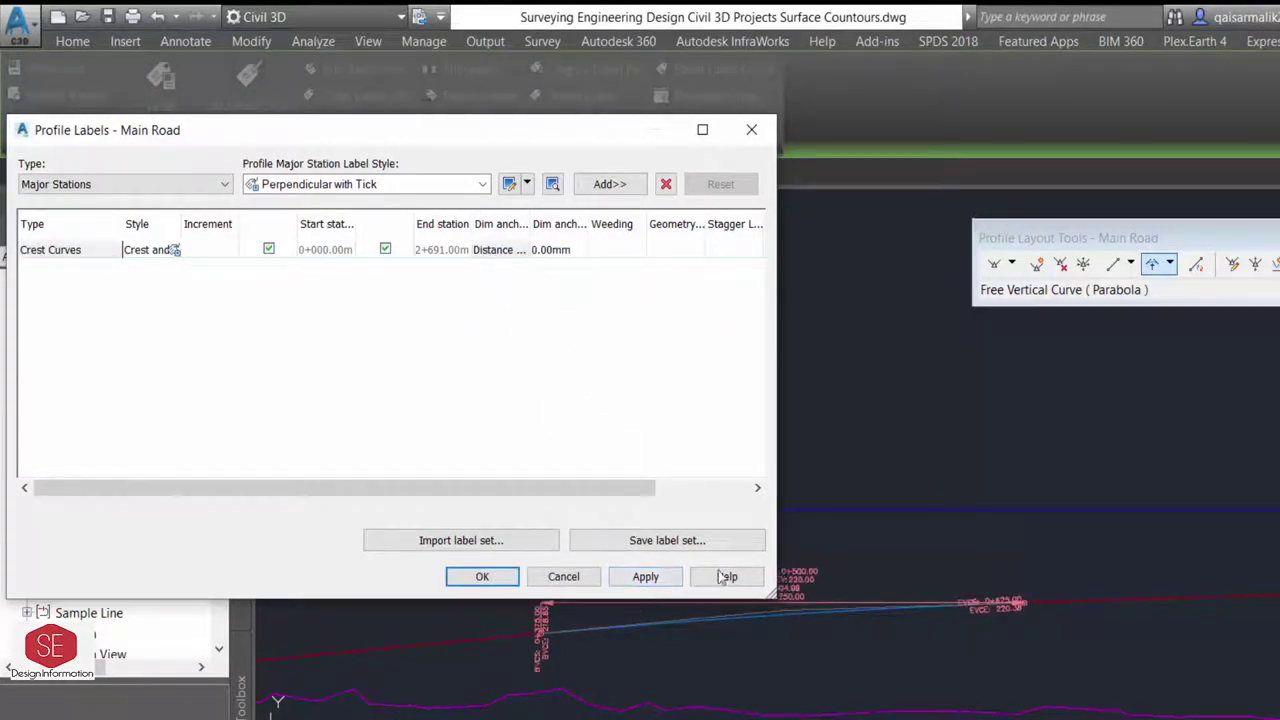
left_click(510, 250)
left_click(520, 323)
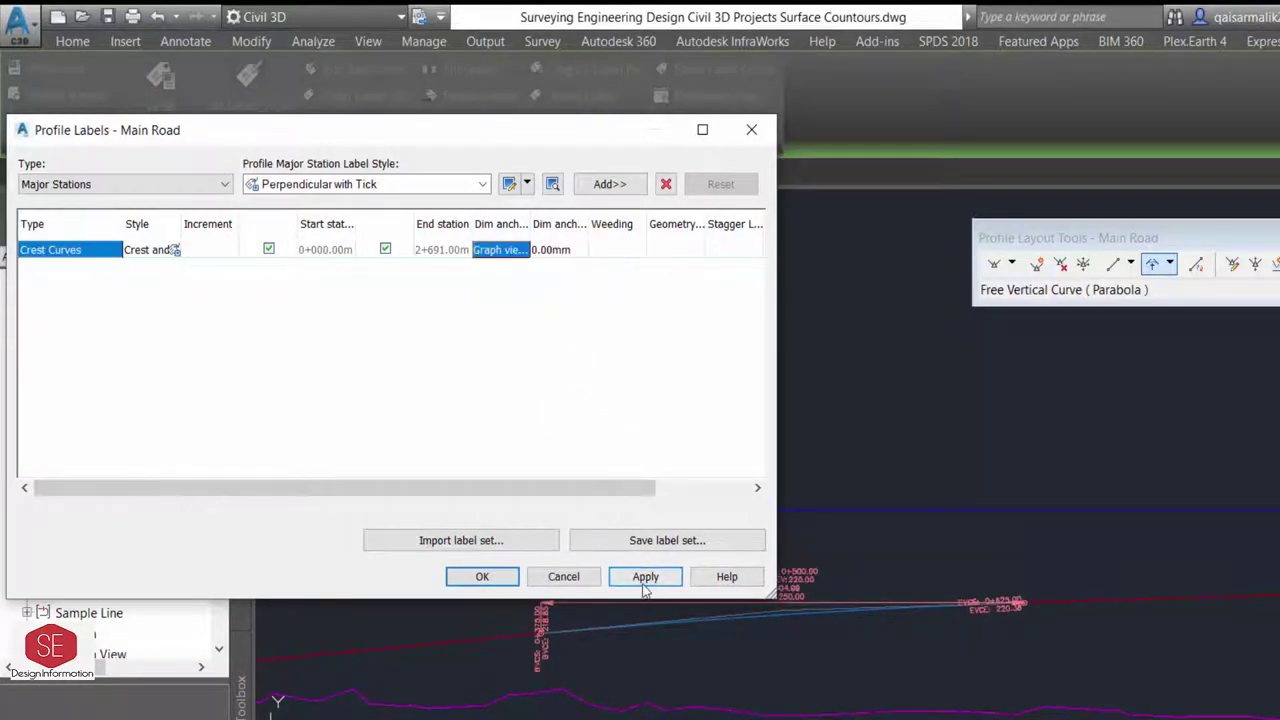
left_click(645, 577)
Add Horizontal Geometry Points labels for all listed geometry points.
left_click(110, 184)
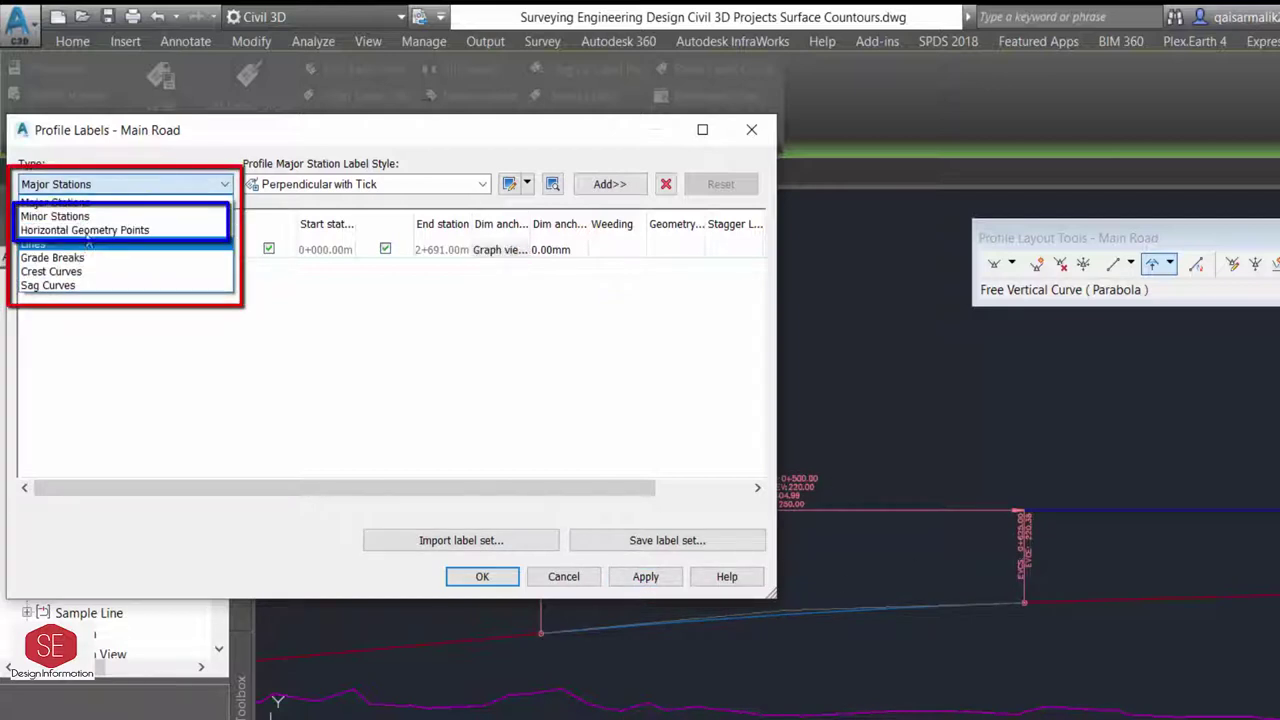
left_click(88, 230)
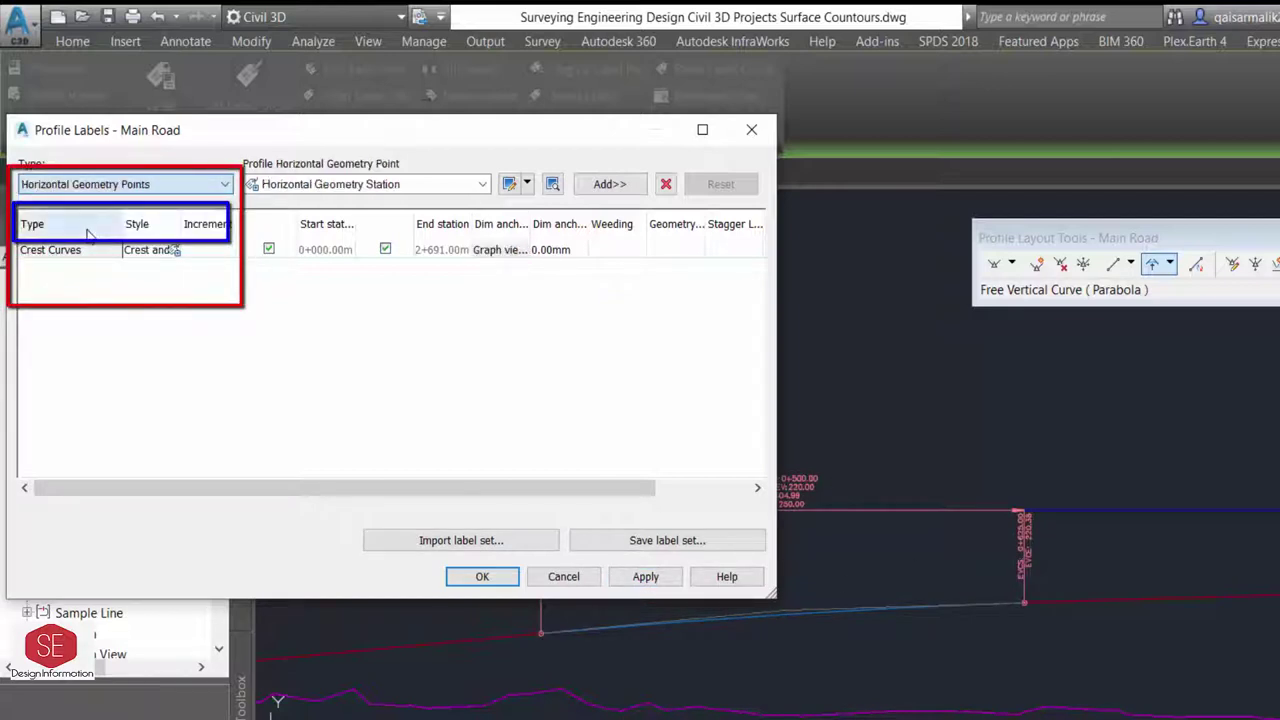
left_click(623, 186)
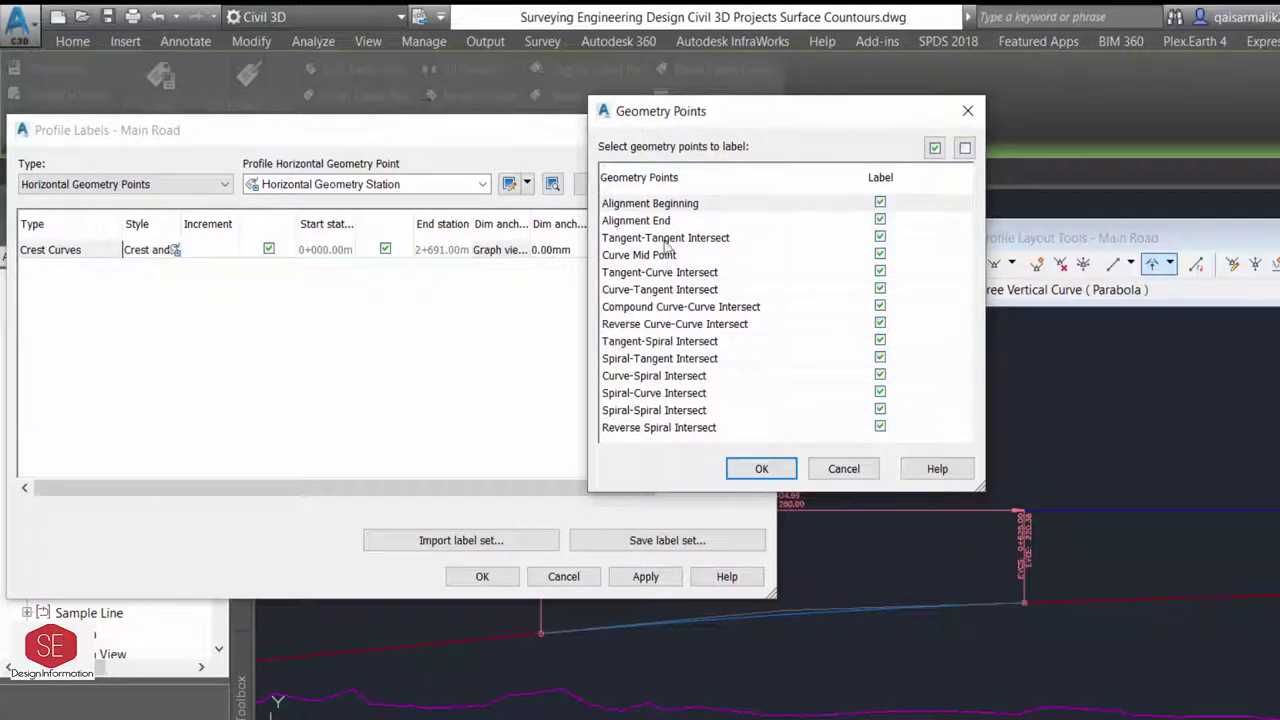
left_click(761, 474)
left_click(646, 578)
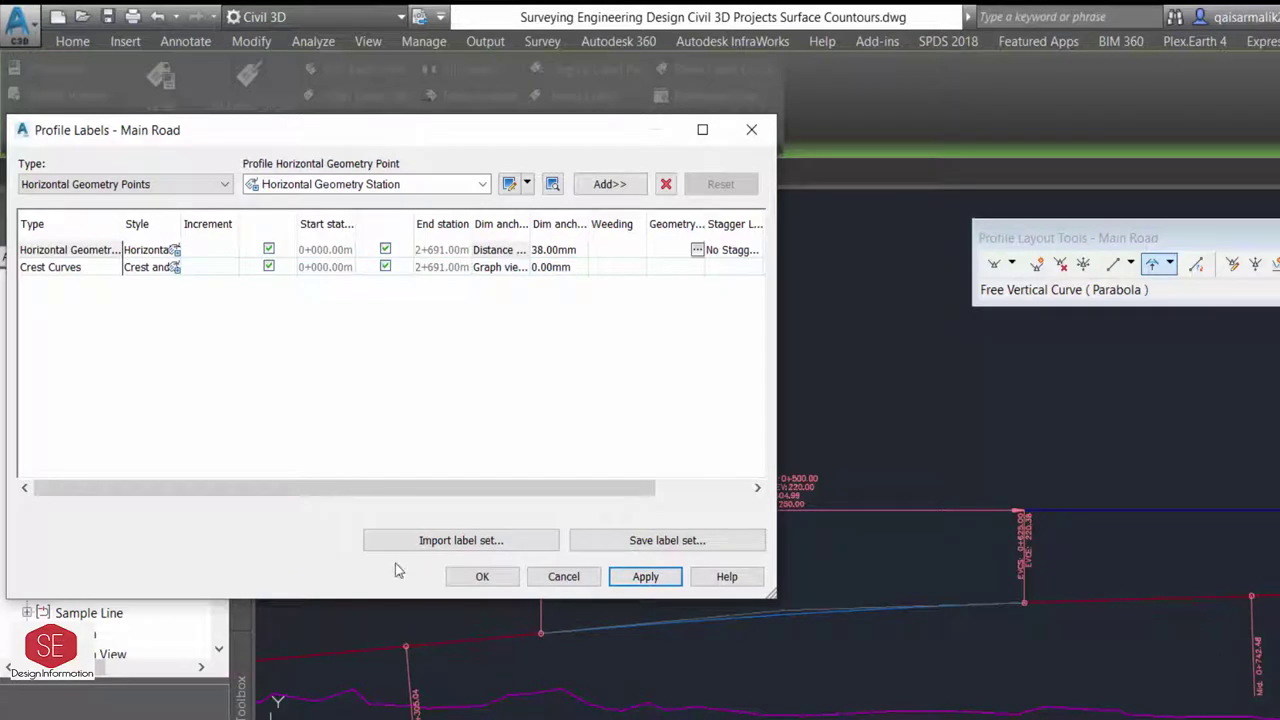
Add Lines labels using the Percent Grade style.
left_click(163, 184)
left_click(88, 216)
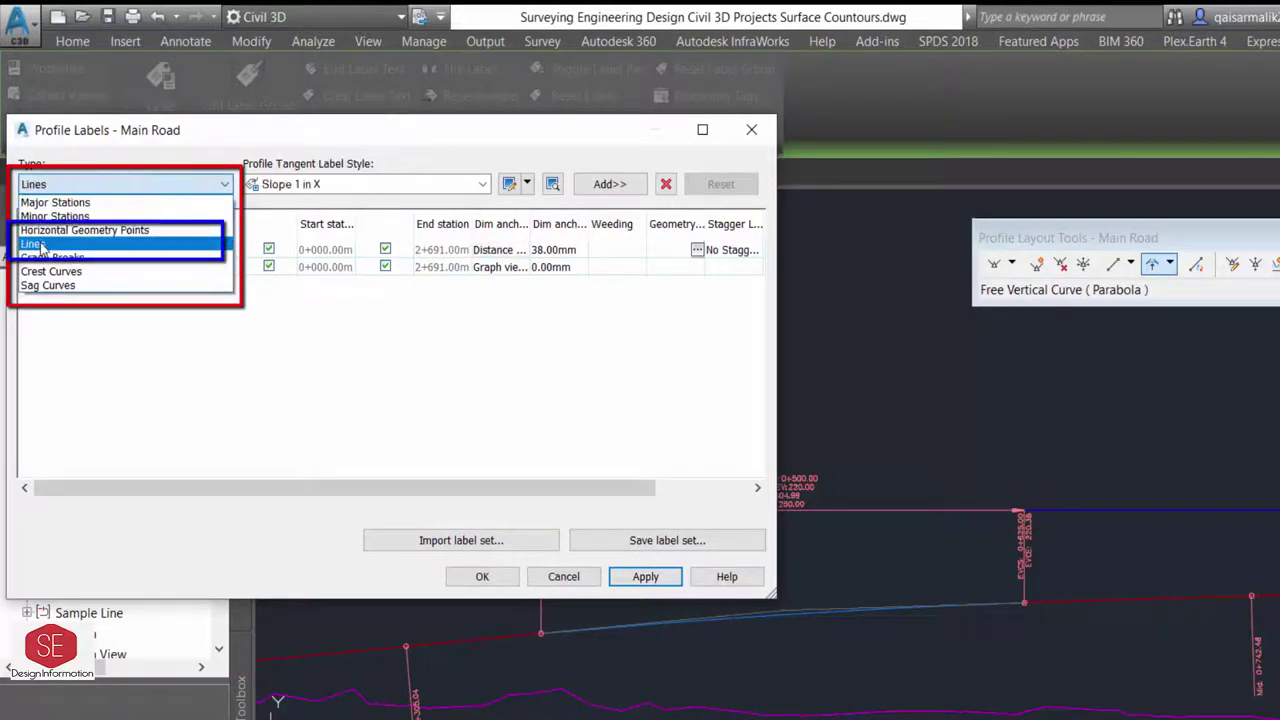
left_click(349, 190)
left_click(298, 206)
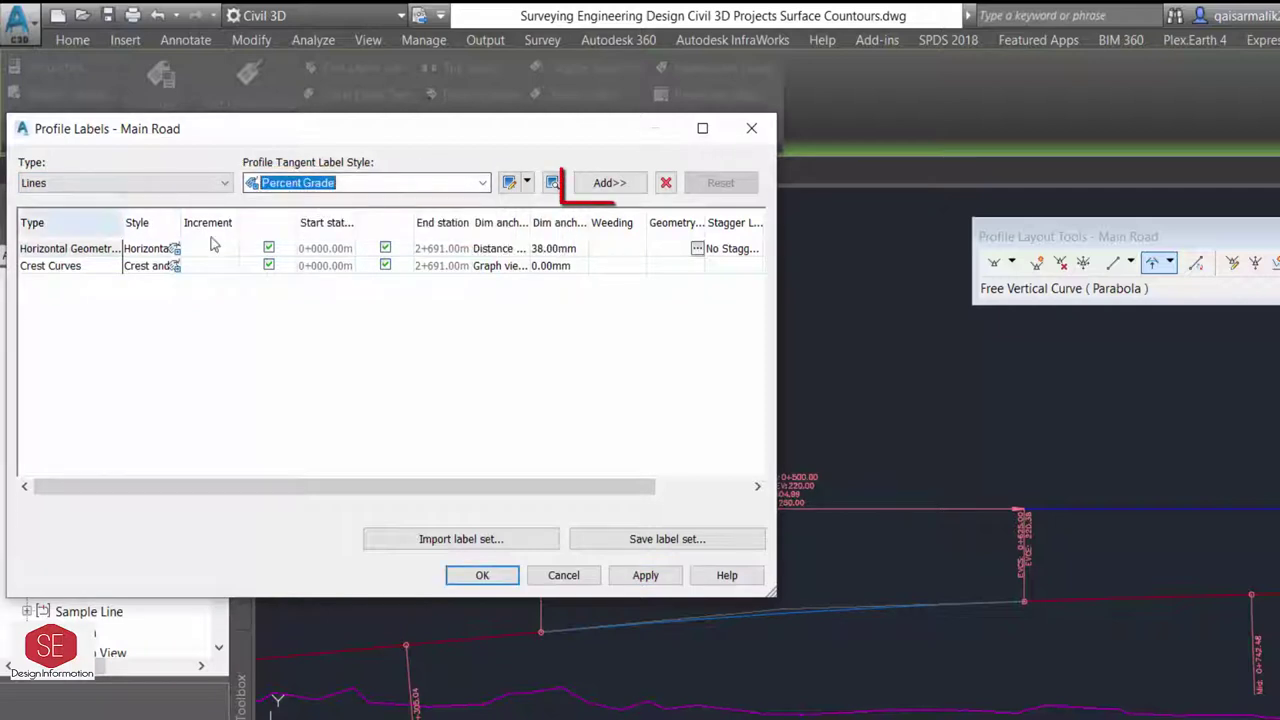
left_click(609, 183)
left_click(645, 575)
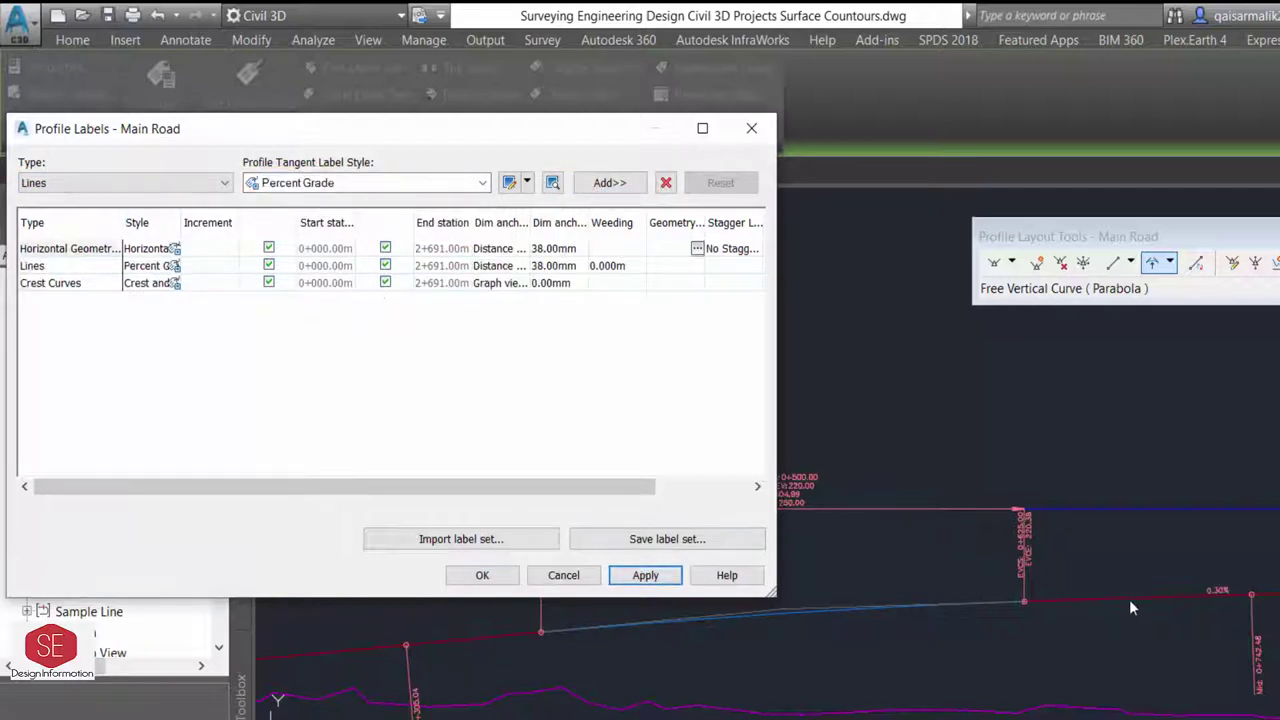
Add Grade Breaks labels with the Station over Elevation style.
left_click(165, 192)
left_click(97, 257)
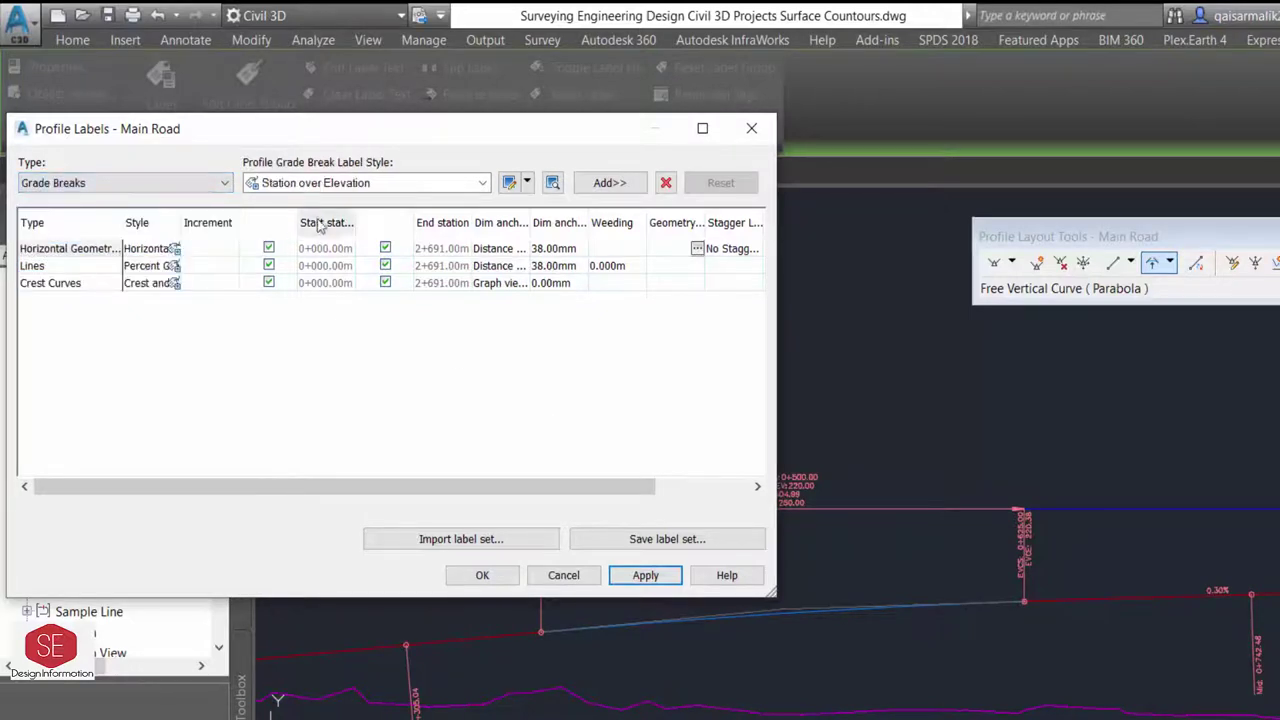
left_click(320, 184)
left_click(609, 182)
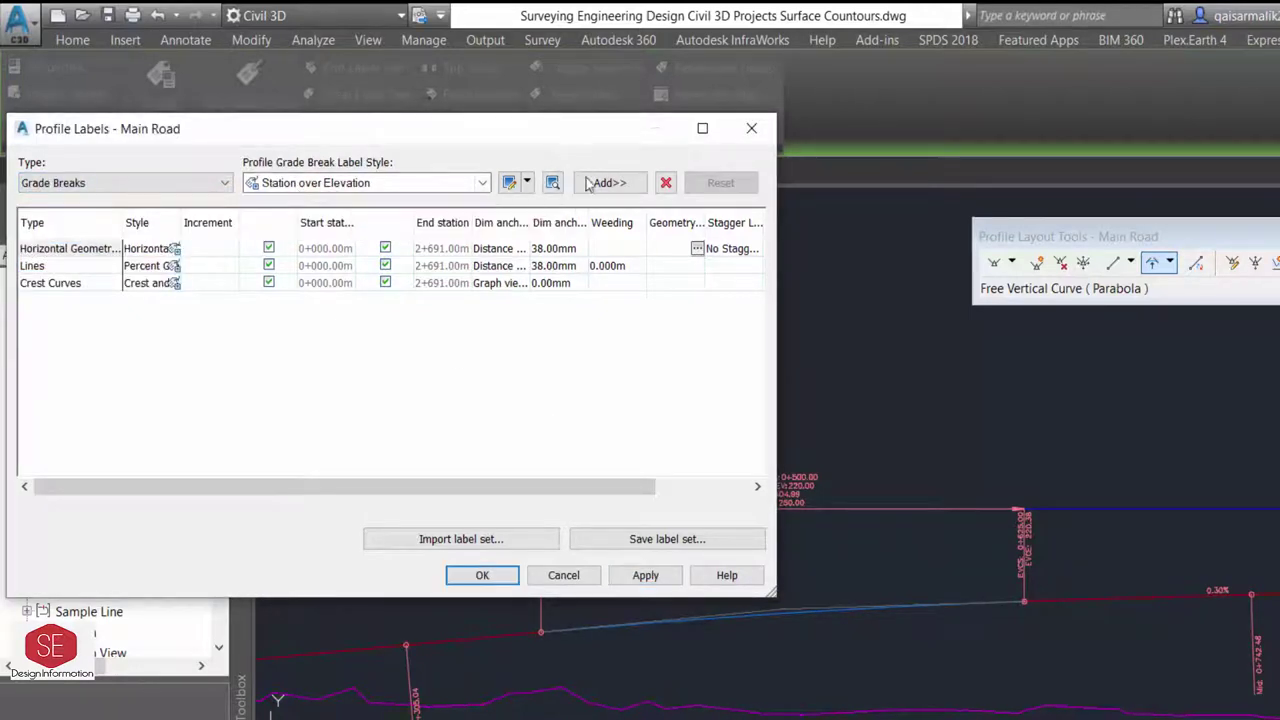
left_click(609, 182)
left_click(646, 576)
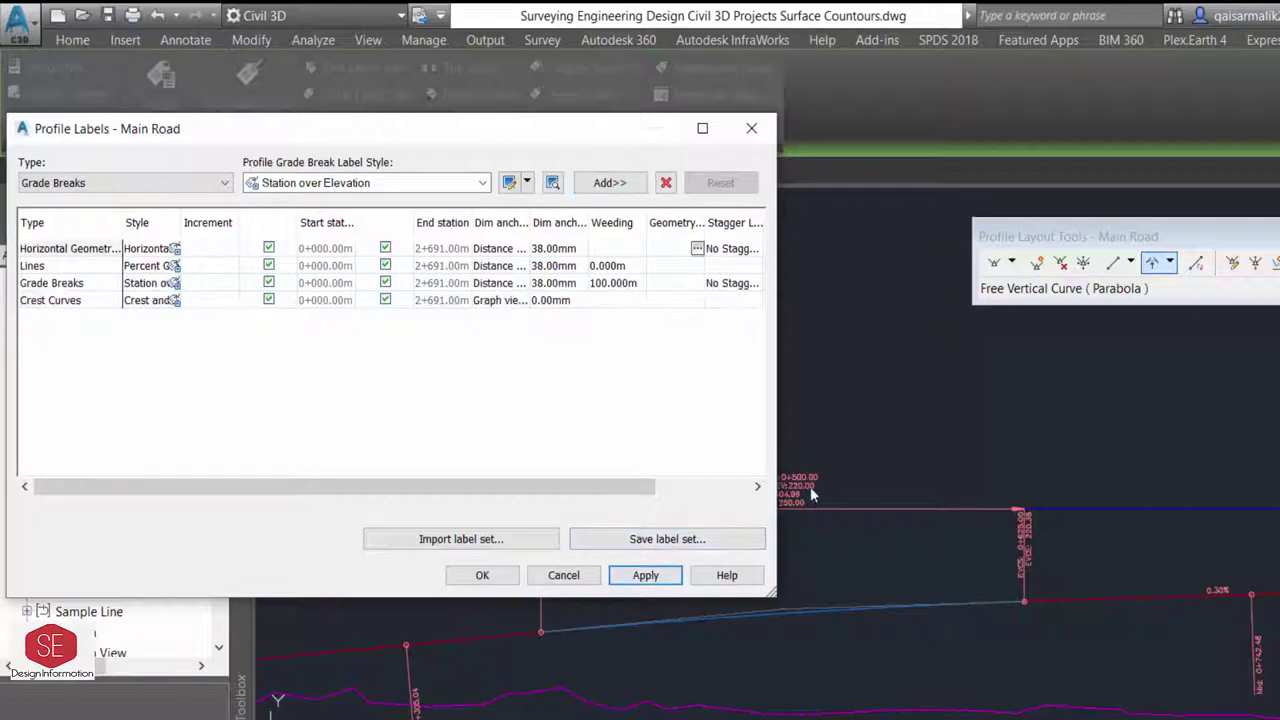
Add Sag Curves labels with the Crest and Sag style and close Profile Labels.
left_click(60, 183)
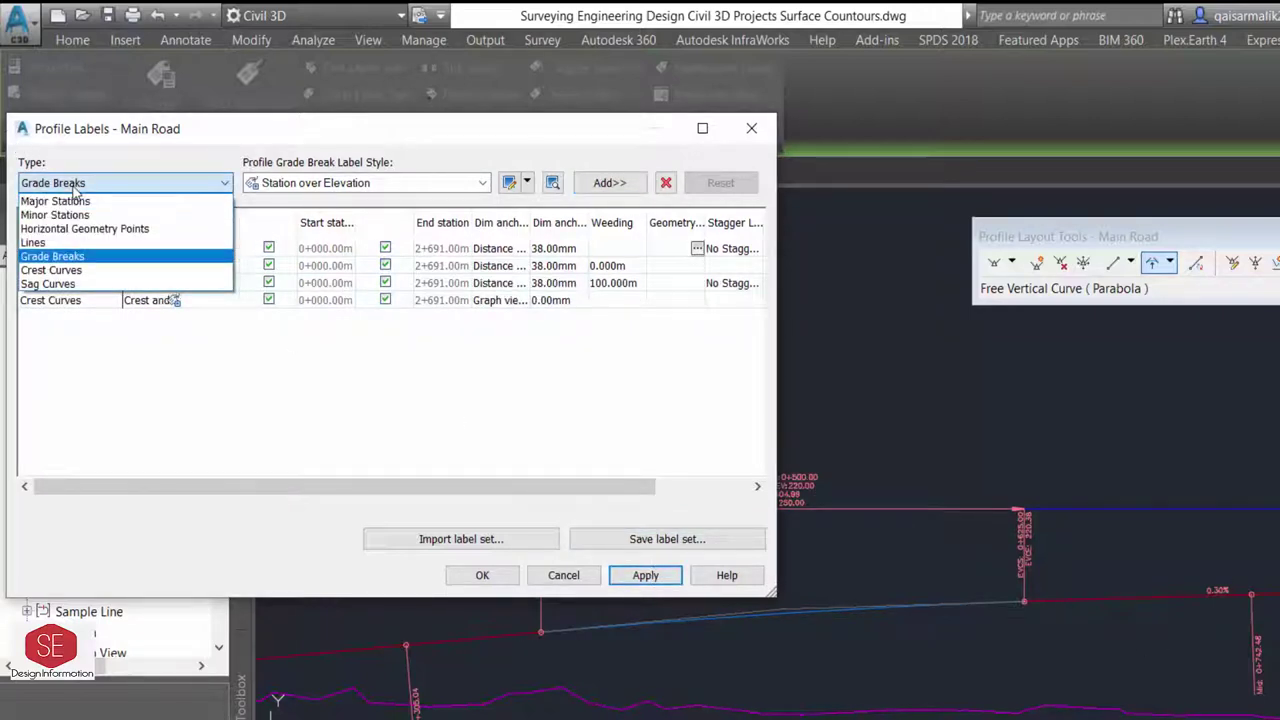
left_click(46, 286)
left_click(597, 188)
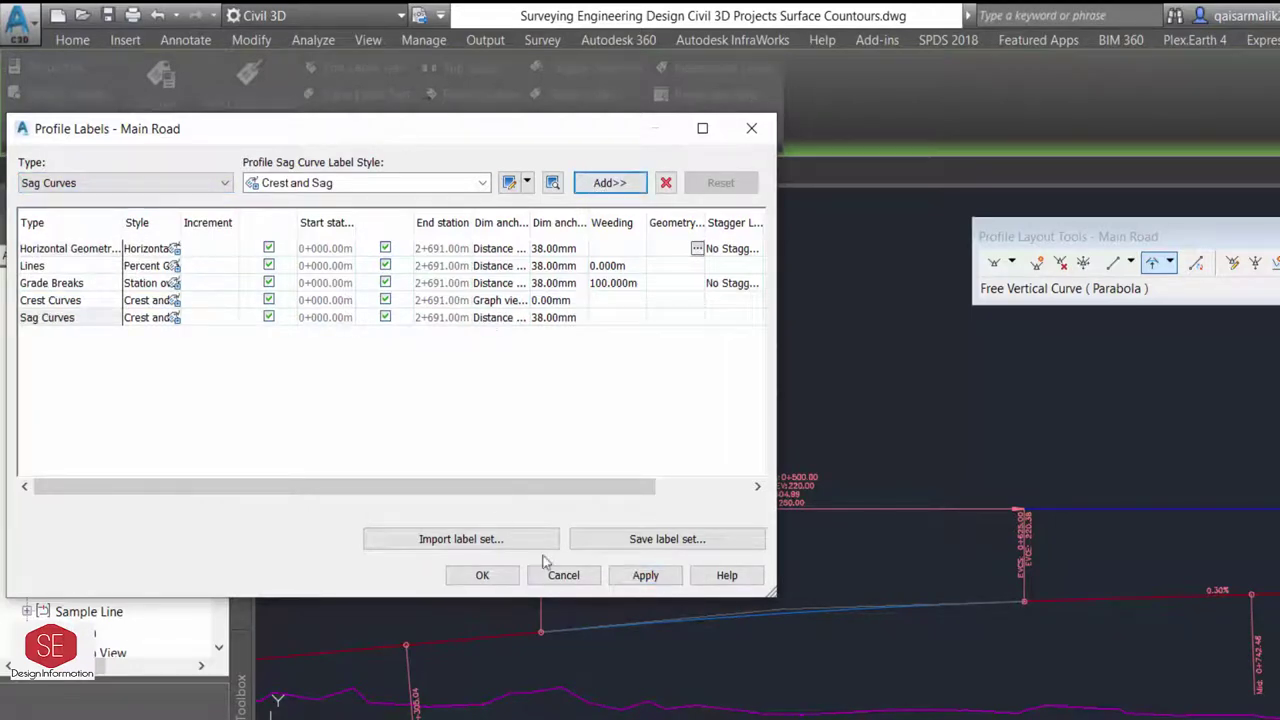
left_click(480, 576)
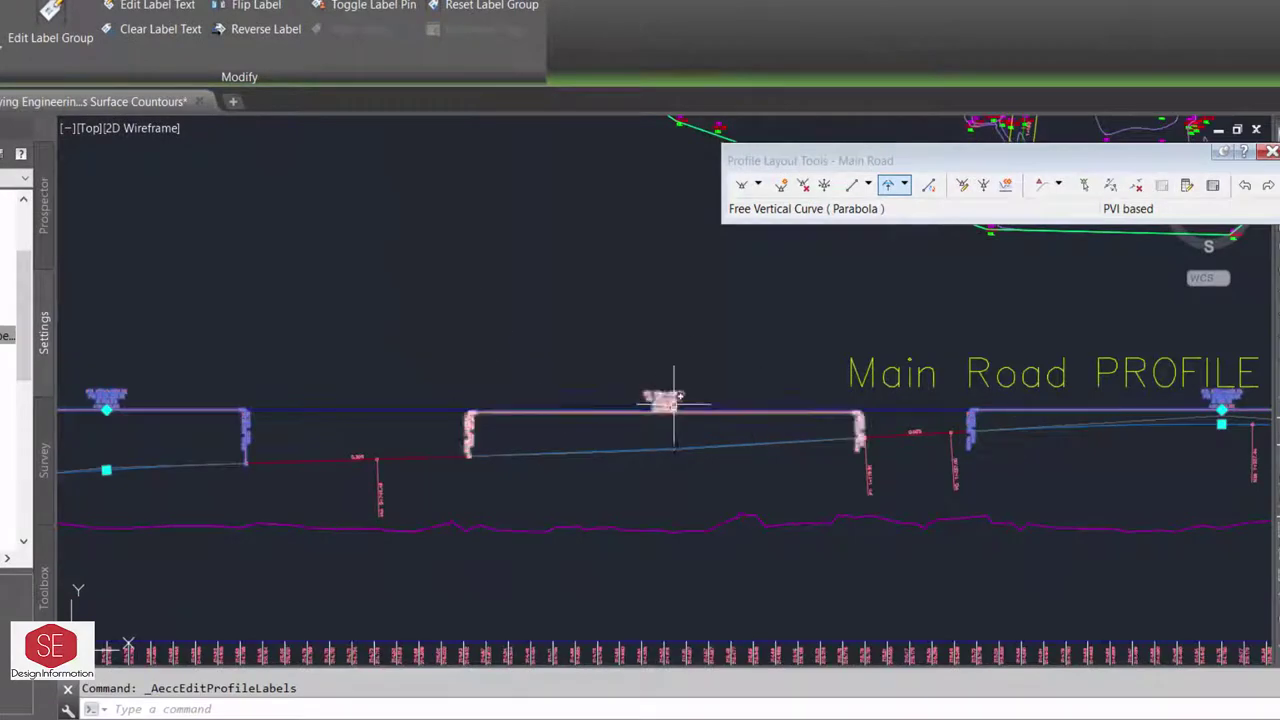
Zoom into the profile and drag the Profile Layout Tools toolbar aside.
scroll(674, 400, "up", 3)
scroll(580, 428, "up", 2)
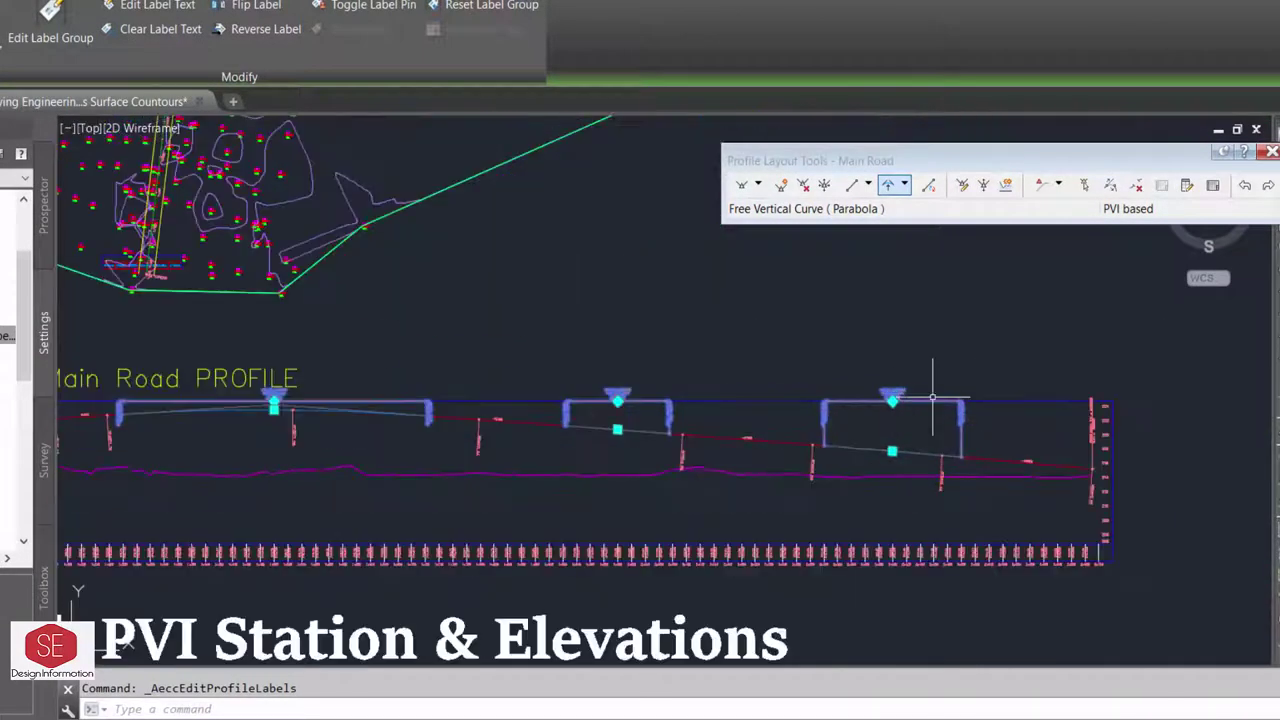
scroll(929, 400, "up", 5)
key("Escape")
scroll(960, 368, "down", 5)
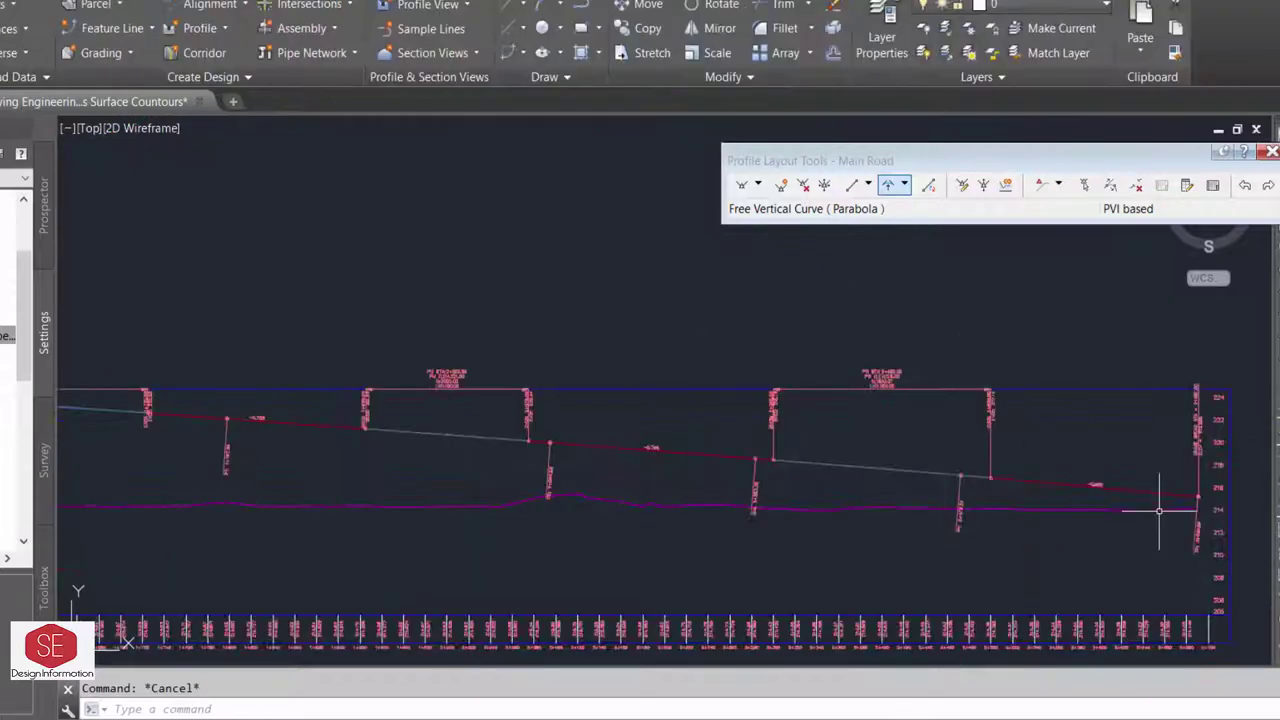
scroll(986, 429, "down", 3)
scroll(1046, 516, "down", 2)
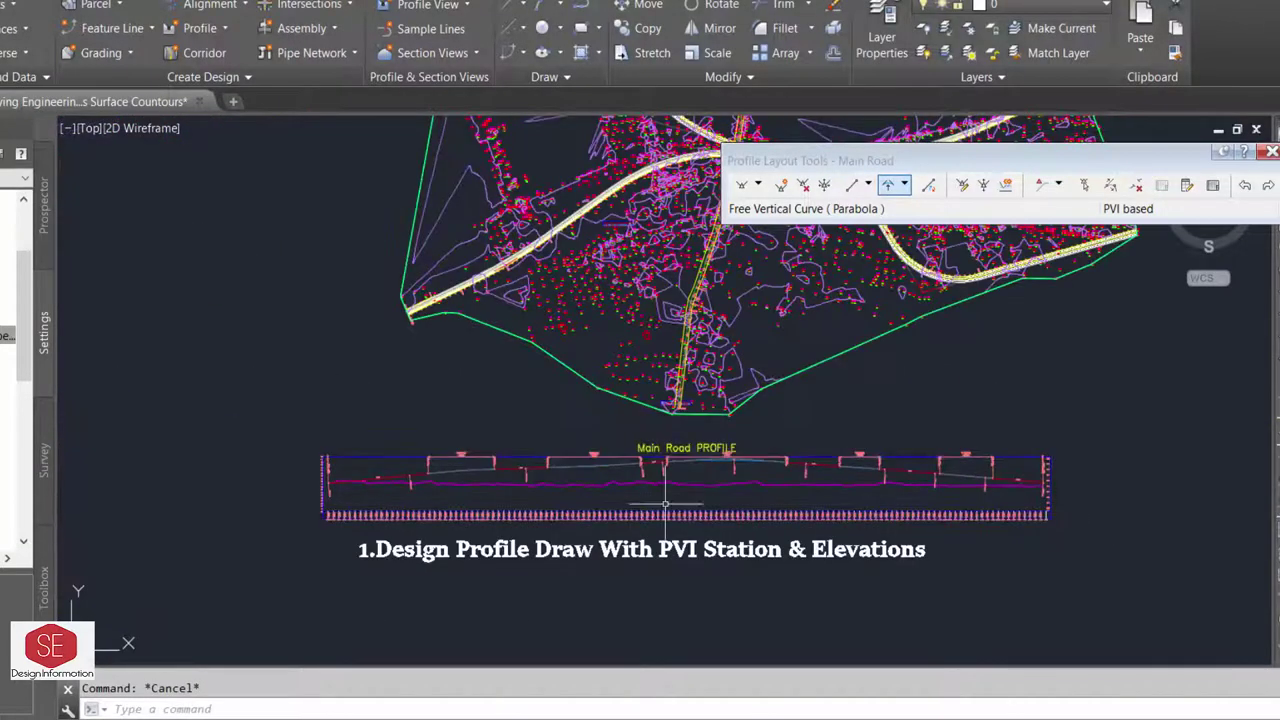
left_click_drag(800, 160, 284, 163)
left_click(287, 188)
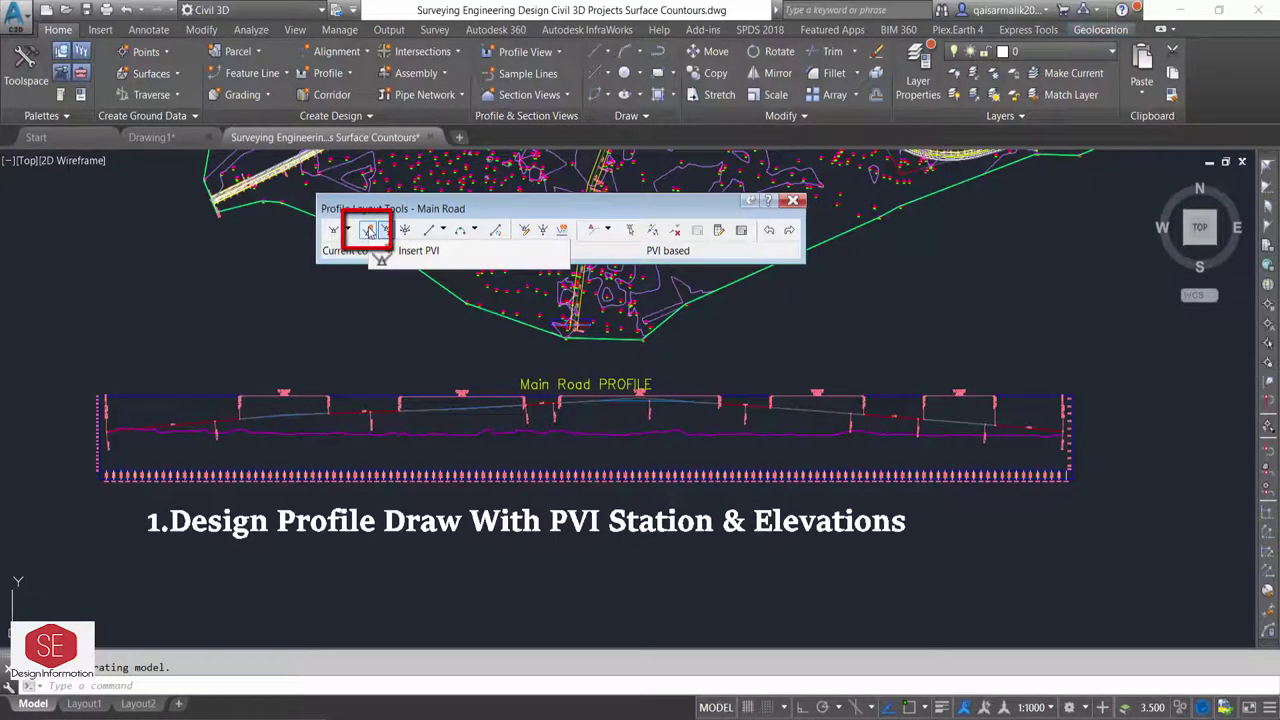
Insert a PVI on the design profile at station 0+207.03, elevation 216.749.
left_click(369, 231)
scroll(180, 410, "up", 3)
scroll(190, 395, "up", 2)
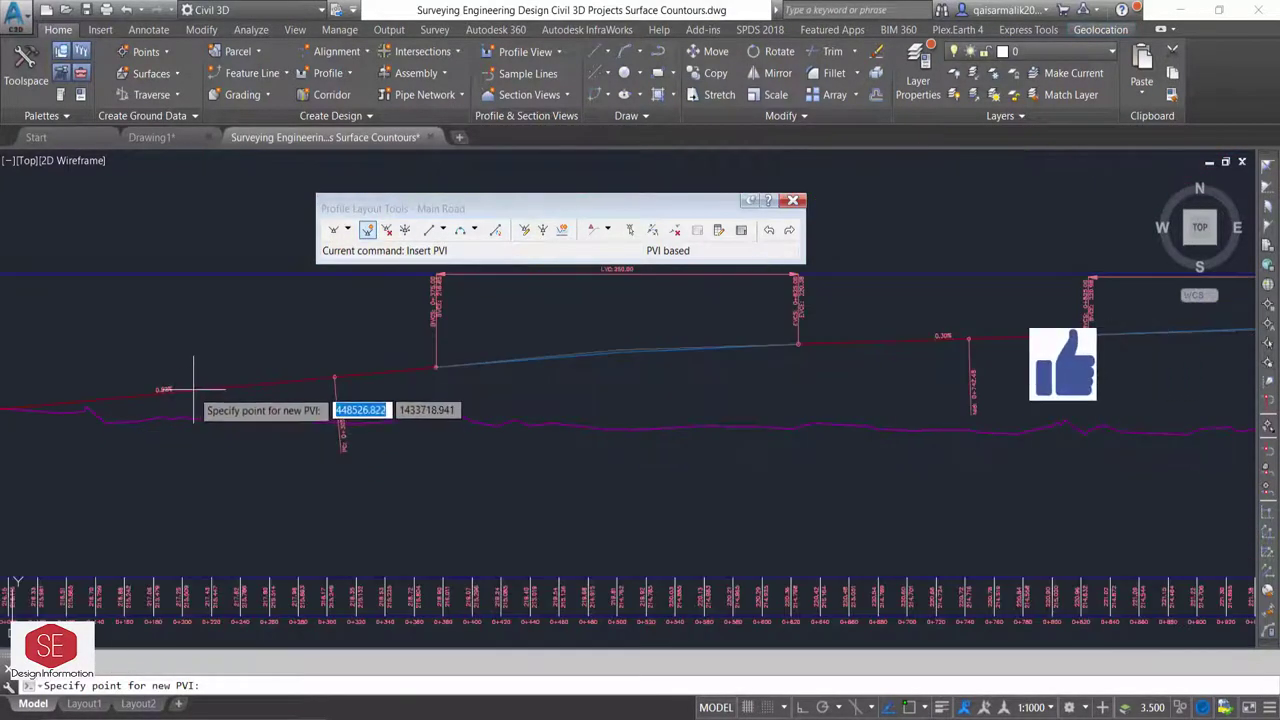
scroll(225, 397, "down", 2)
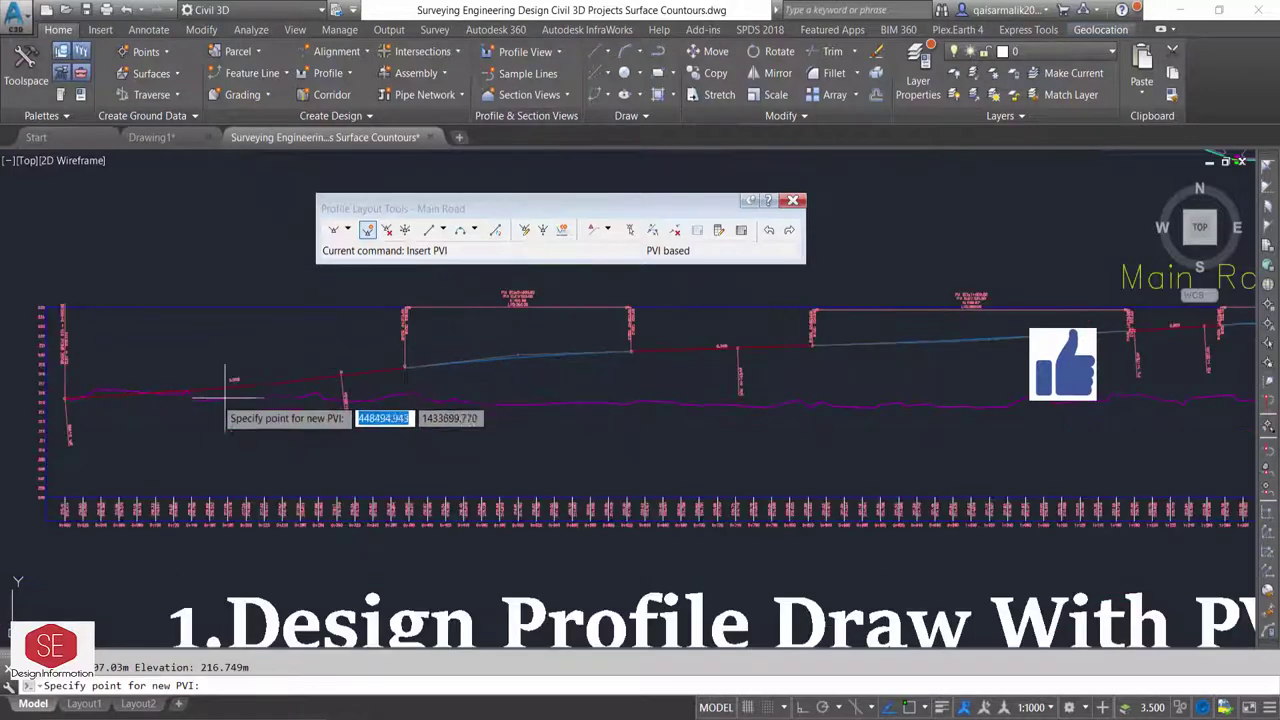
scroll(225, 397, "up", 3)
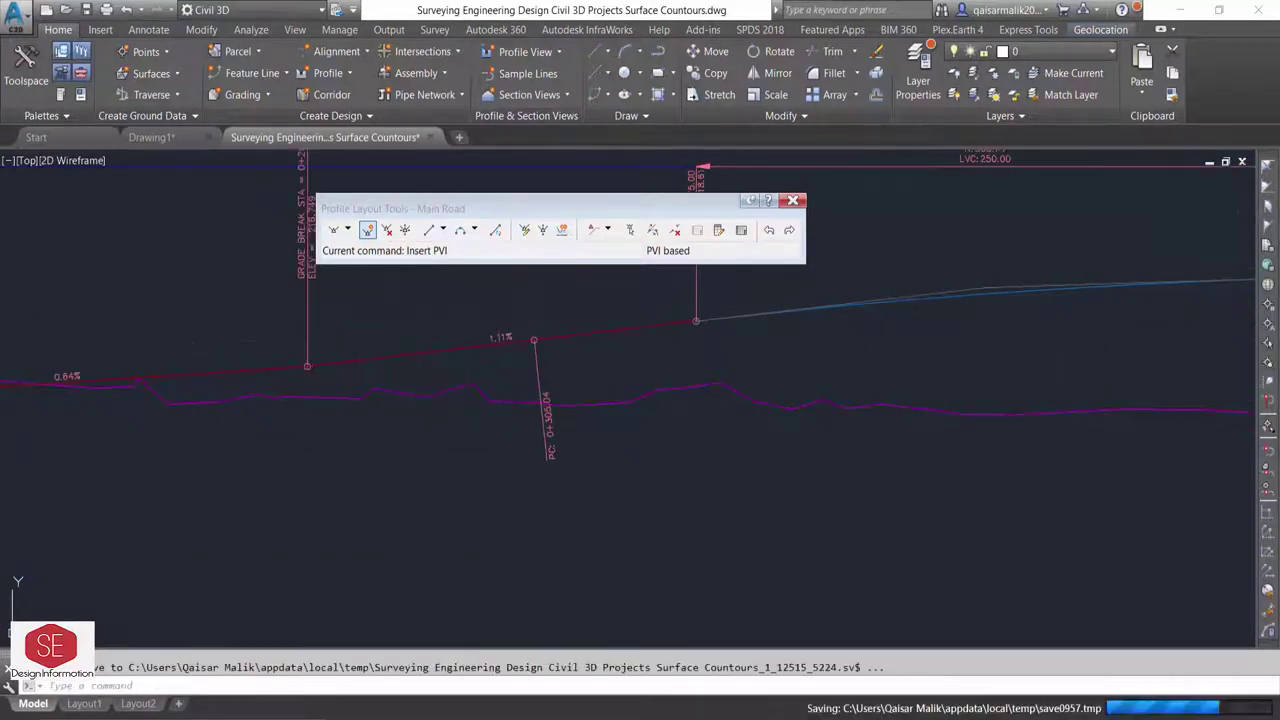
scroll(305, 512, "down", 3)
scroll(307, 428, "up", 2)
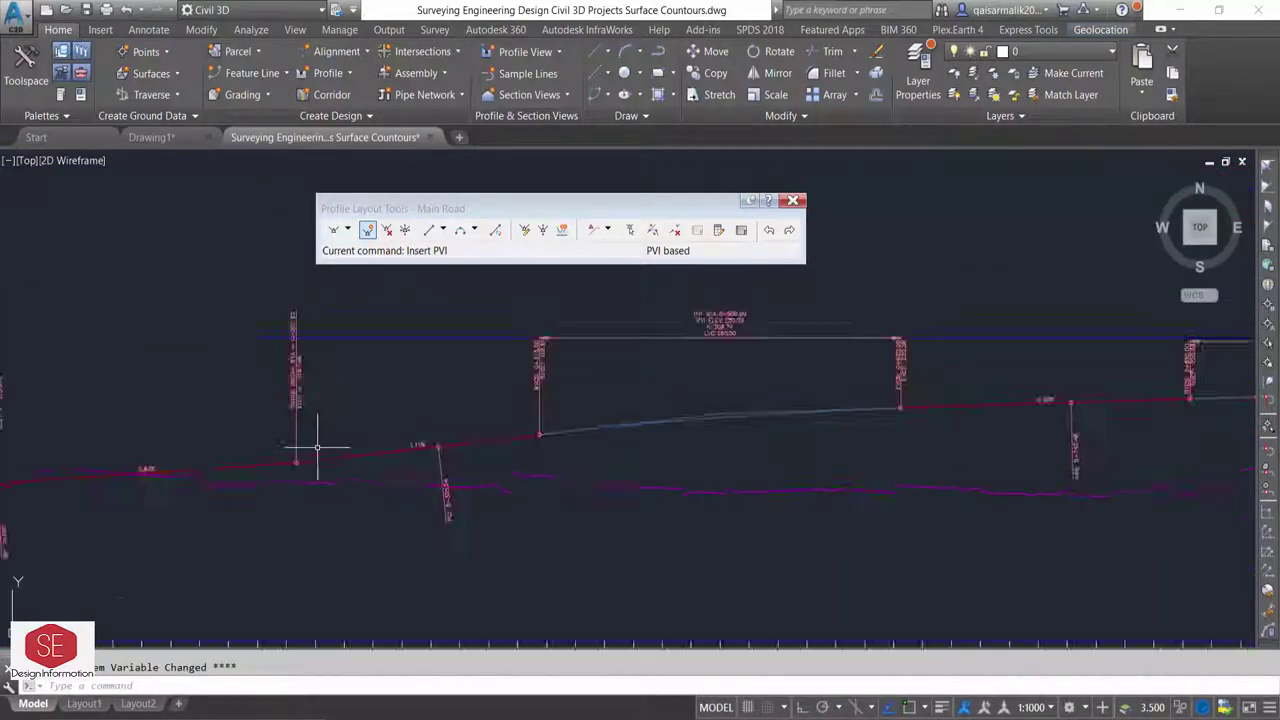
scroll(320, 443, "up", 1)
Add a free parabolic vertical curve of length 150 between the two tangents.
left_click(476, 231)
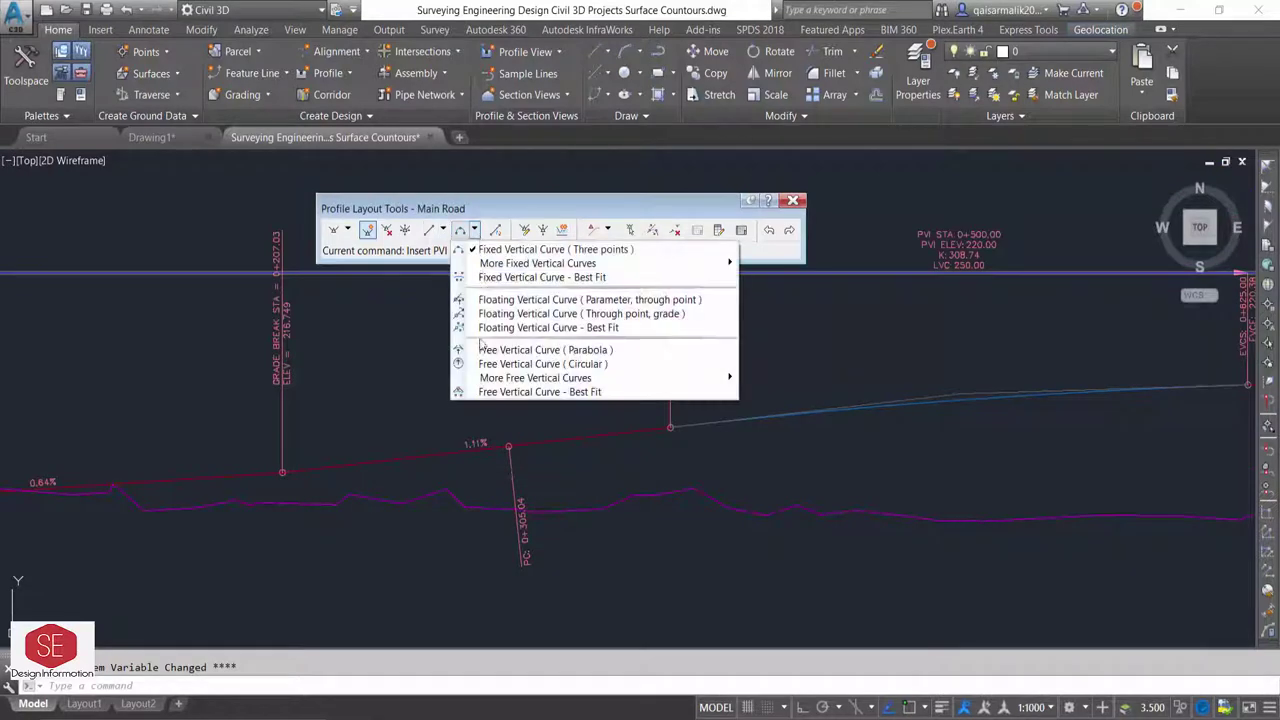
left_click(485, 352)
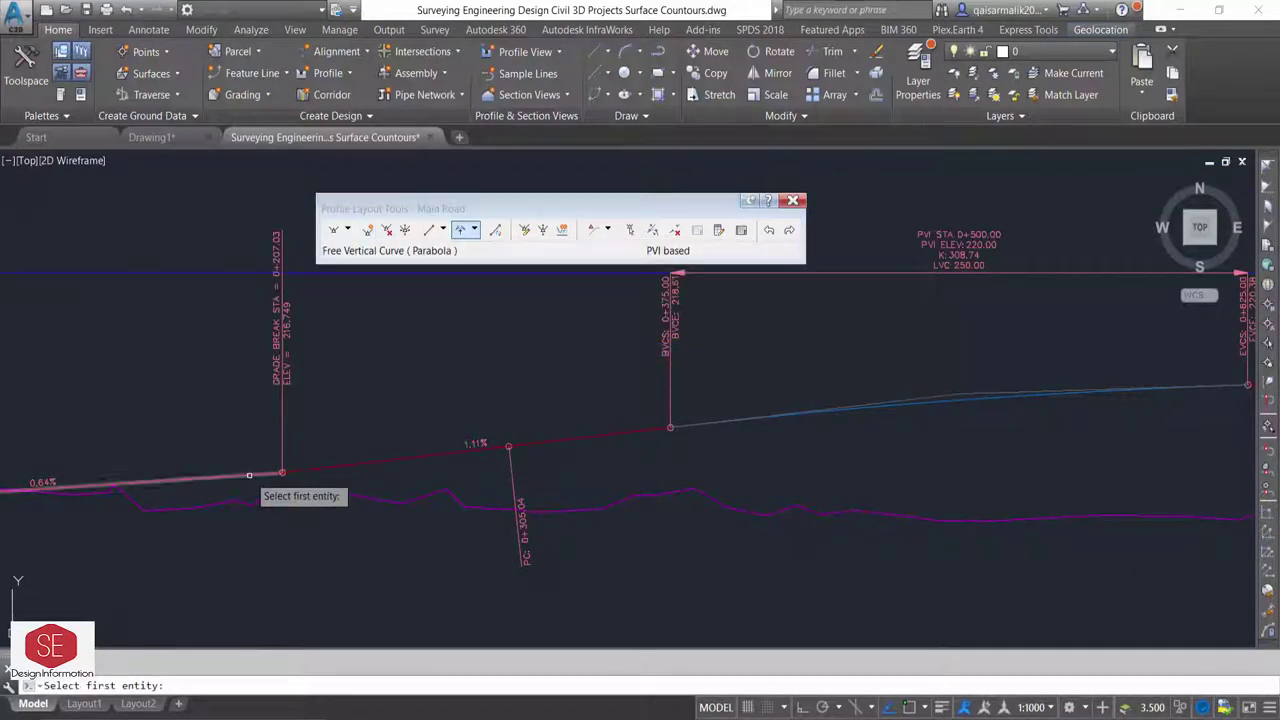
left_click(280, 475)
left_click(320, 466)
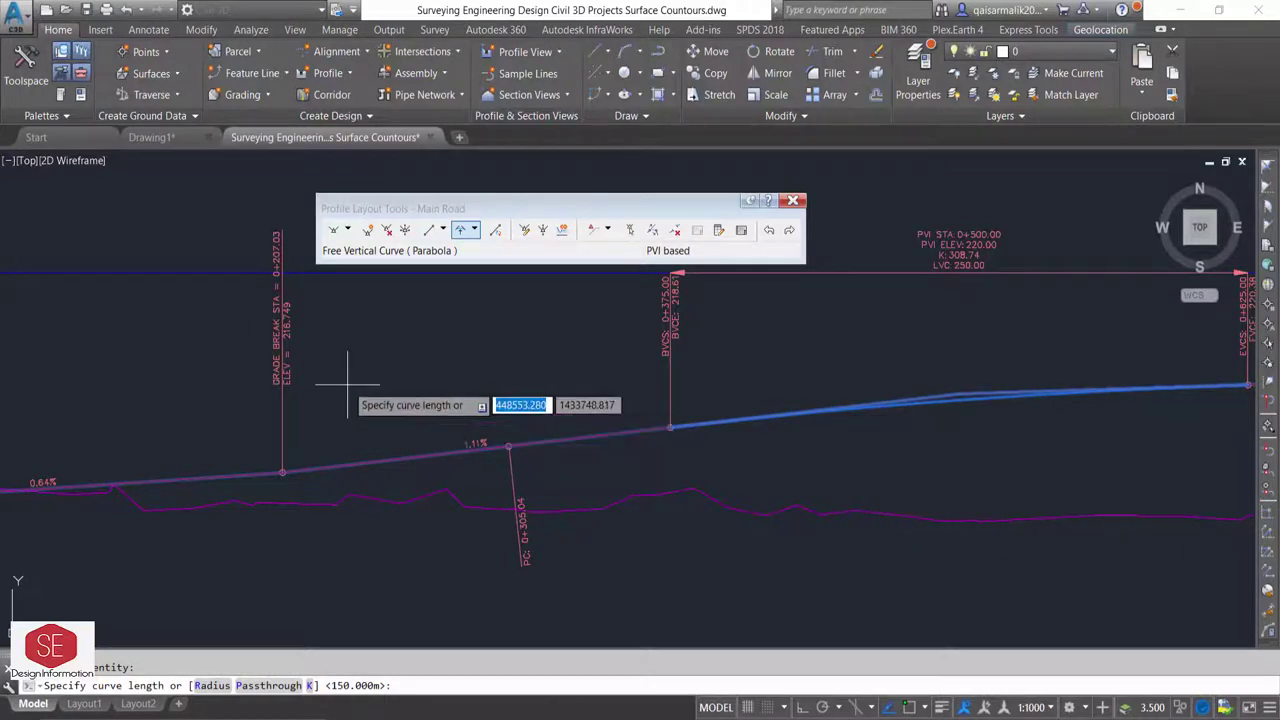
key("Return")
key("Return")
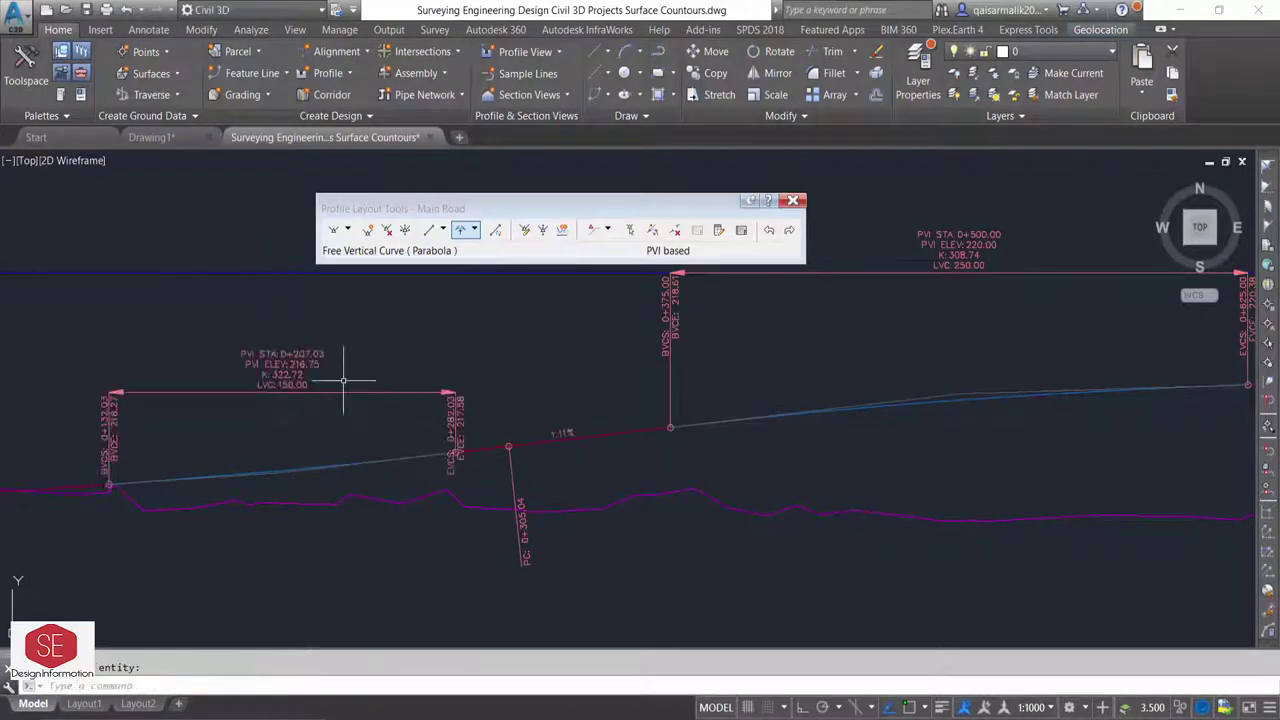
scroll(486, 527, "down", 4)
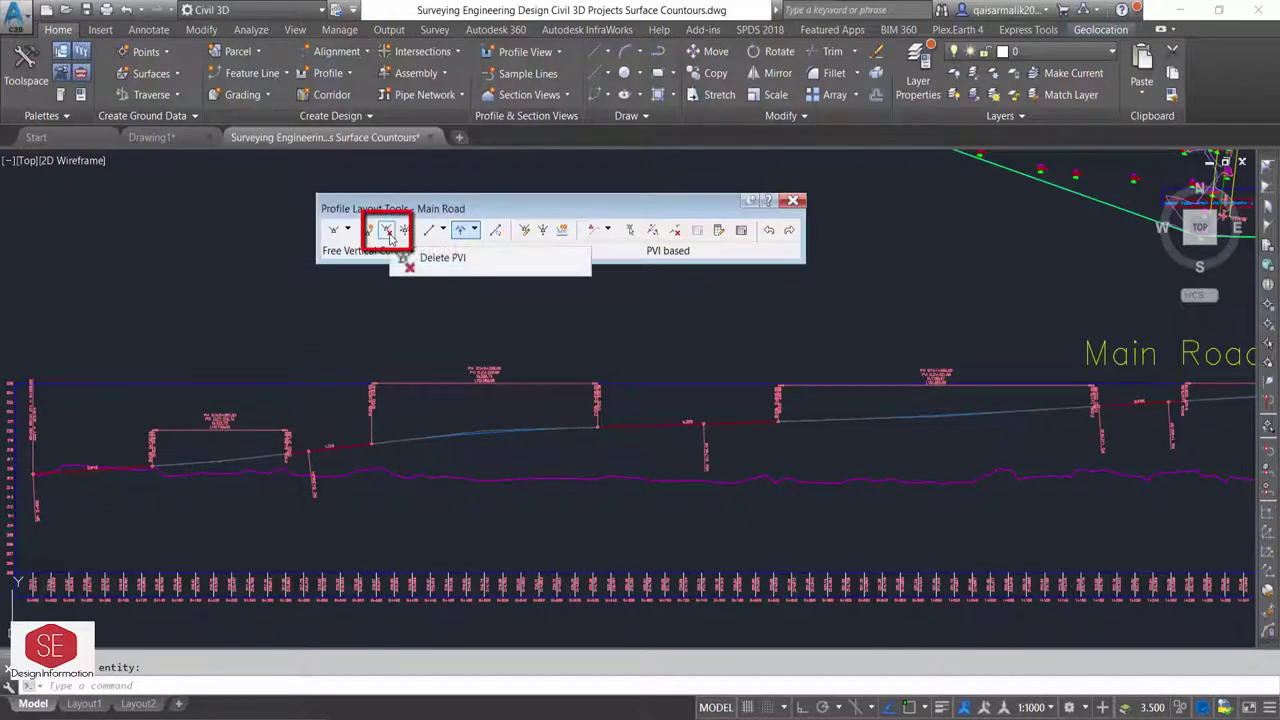
Delete the PVI nearest the picked point on the profile.
left_click(390, 236)
left_click(217, 463)
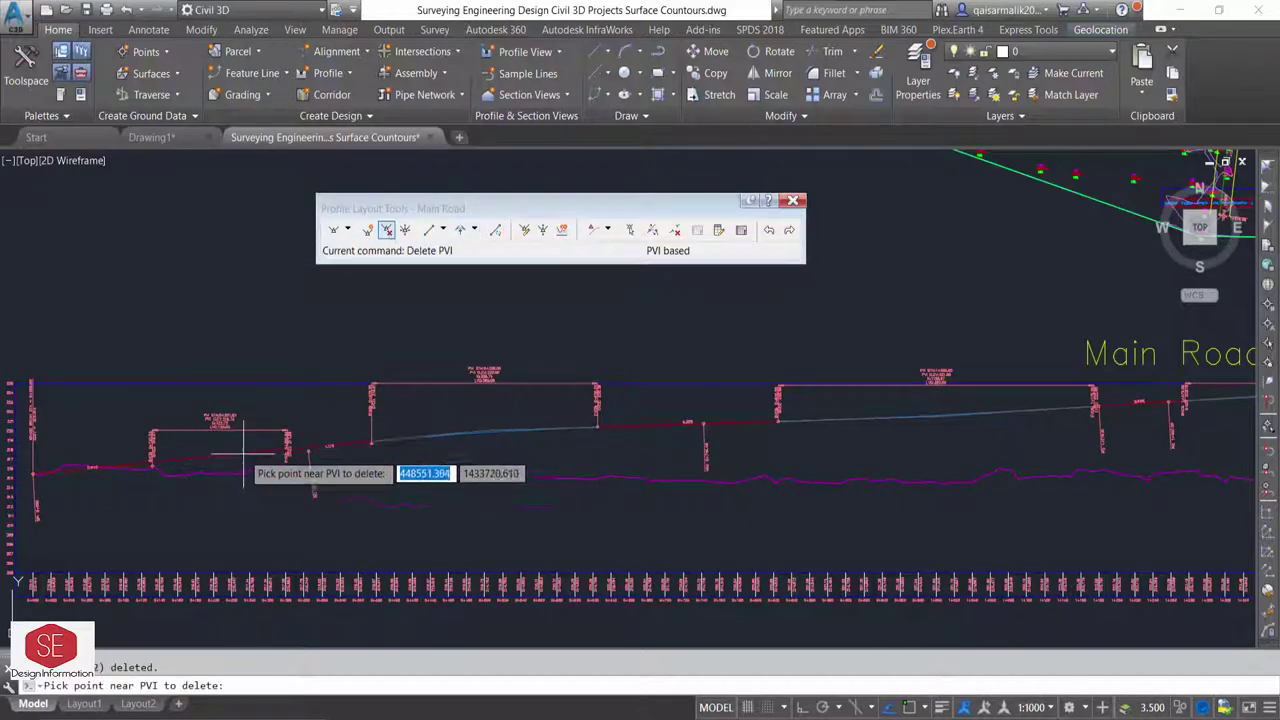
key("Return")
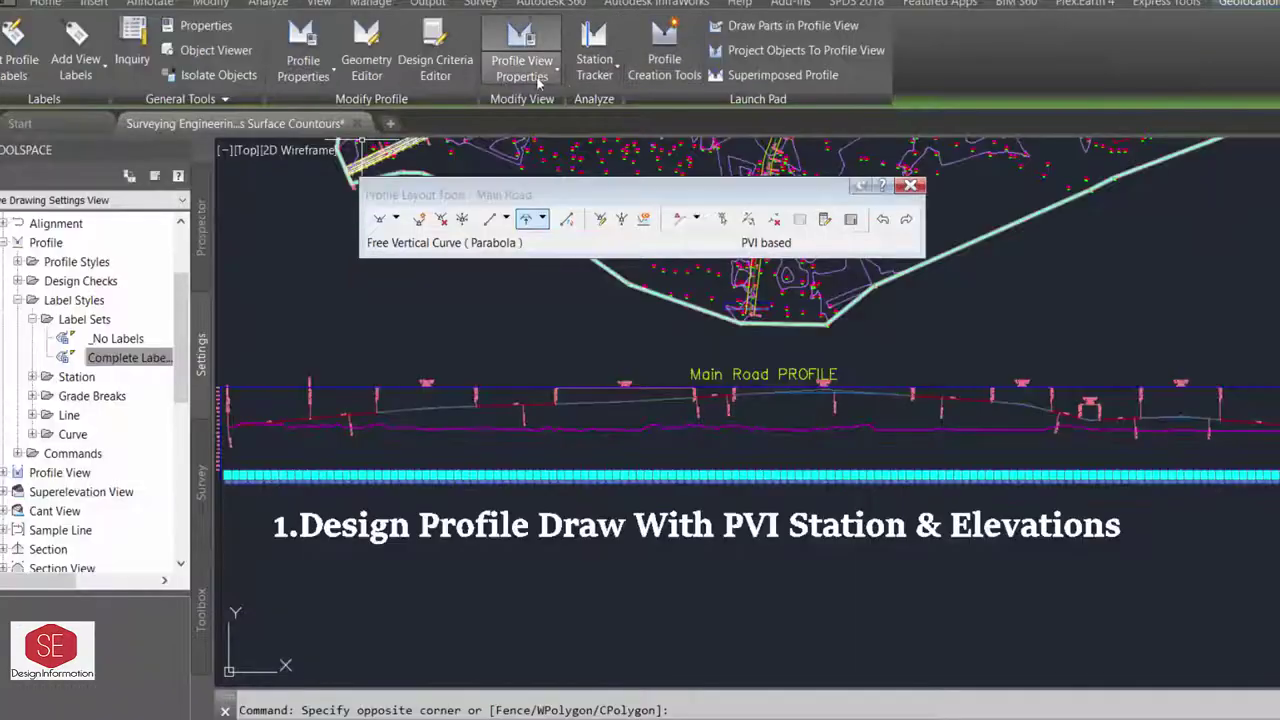
Turn on major and minor horizontal and vertical grid display in the profile view style.
left_click(520, 88)
left_click(545, 155)
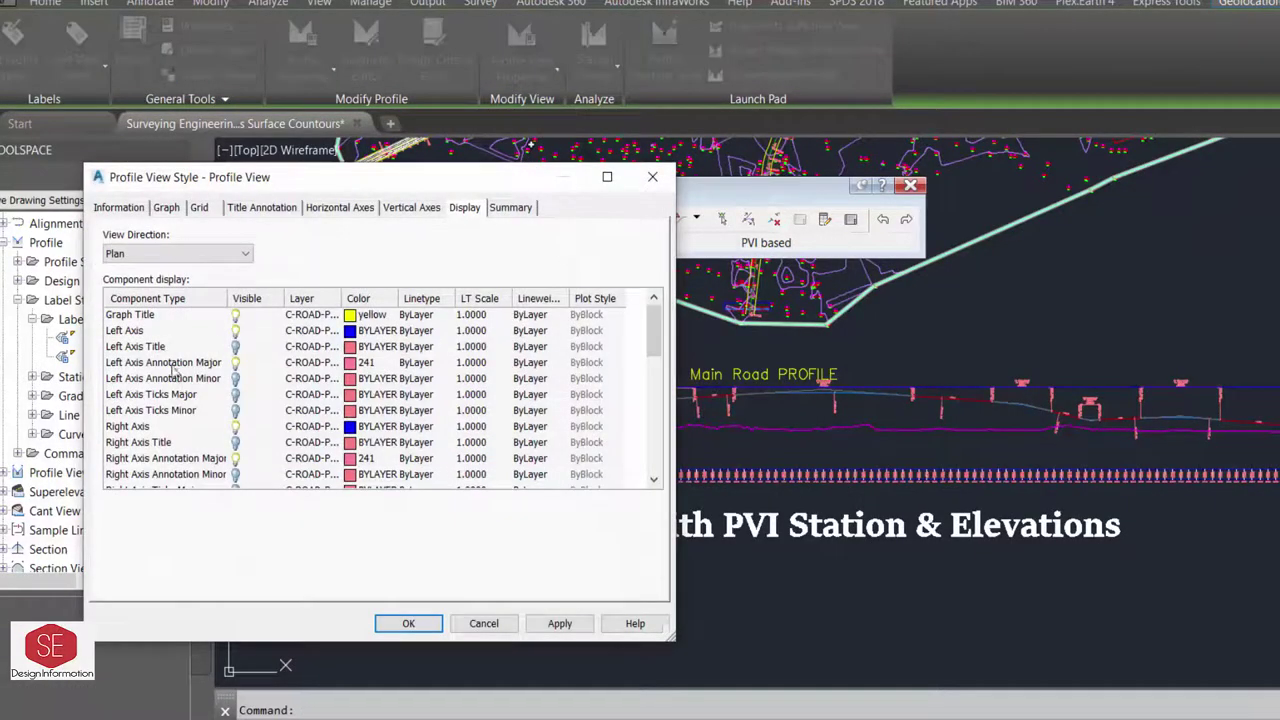
scroll(262, 420, "down", 5)
scroll(232, 443, "down", 1)
left_click(235, 426)
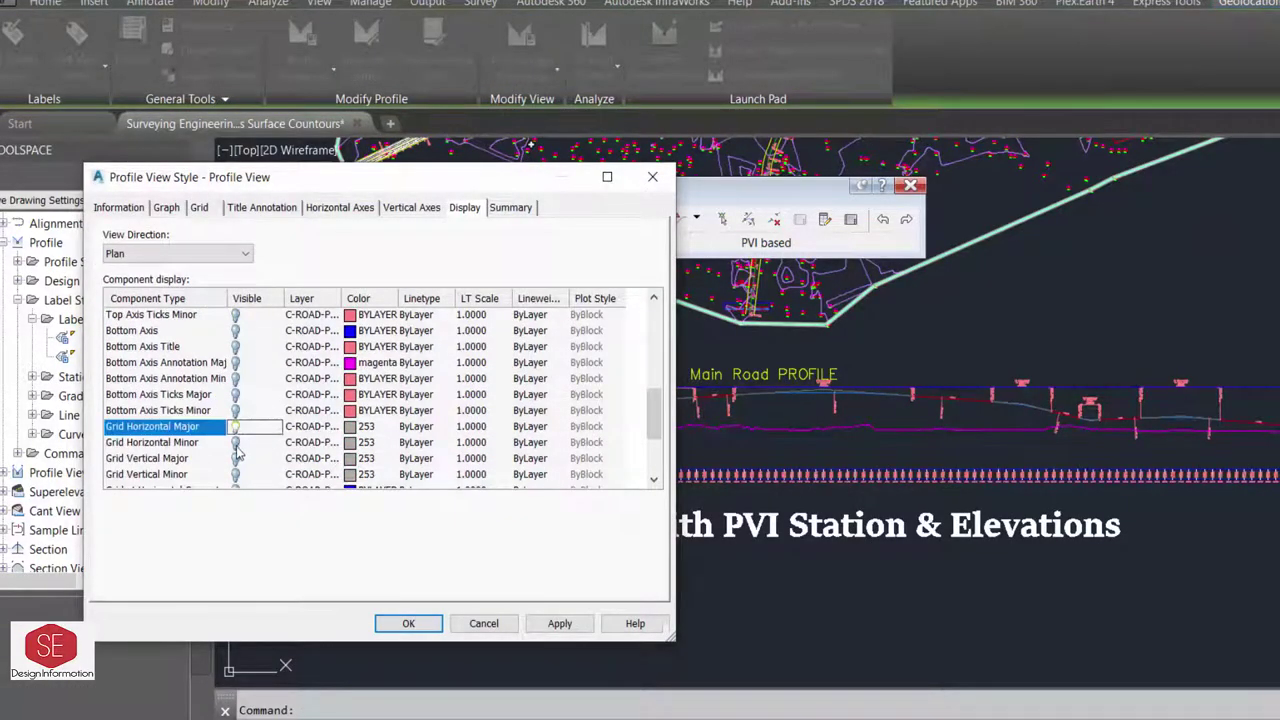
left_click(235, 442)
left_click(235, 458)
left_click(235, 474)
left_click(560, 623)
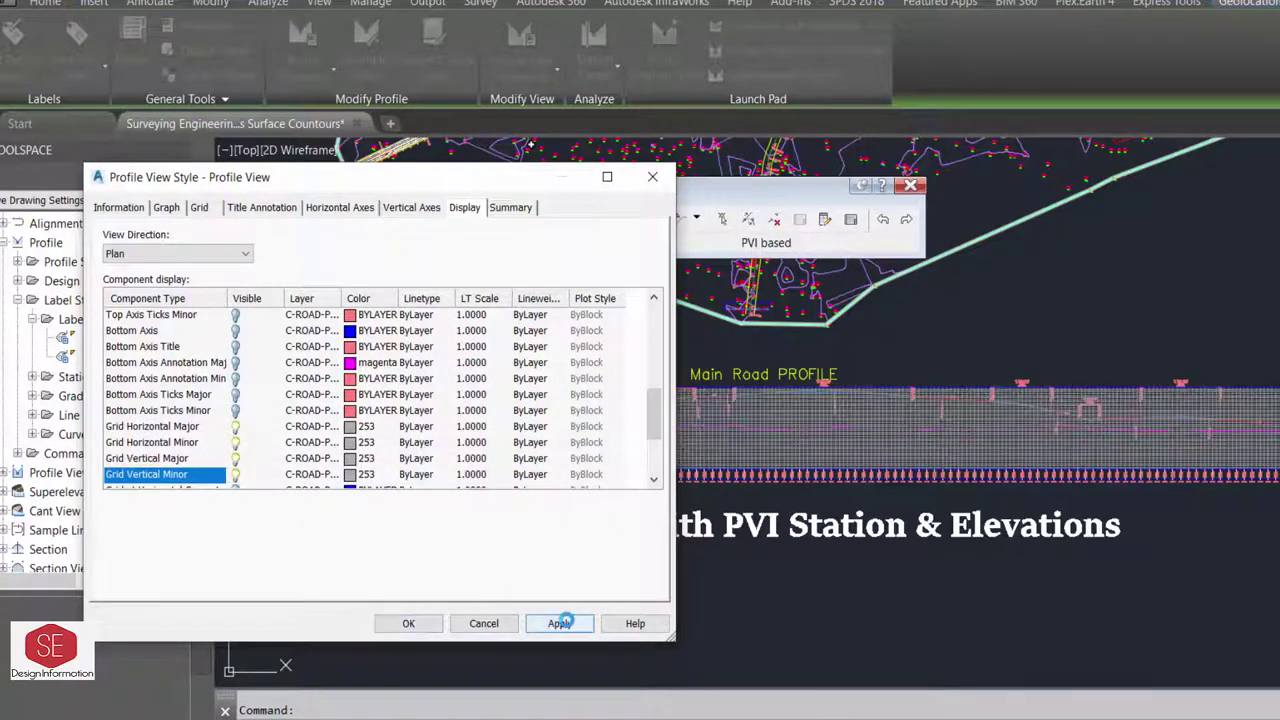
left_click(408, 623)
scroll(990, 495, "down", 1)
scroll(990, 495, "up", 3)
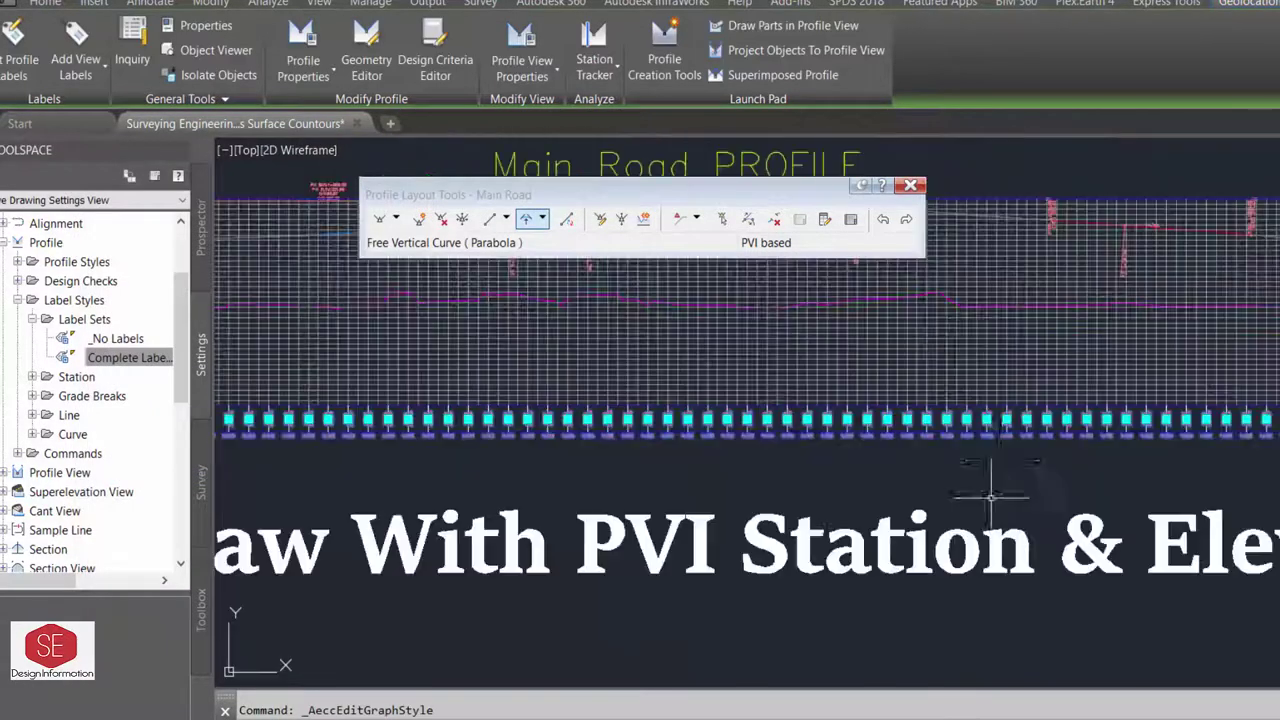
key("Escape")
scroll(847, 437, "down", 3)
scroll(813, 438, "up", 3)
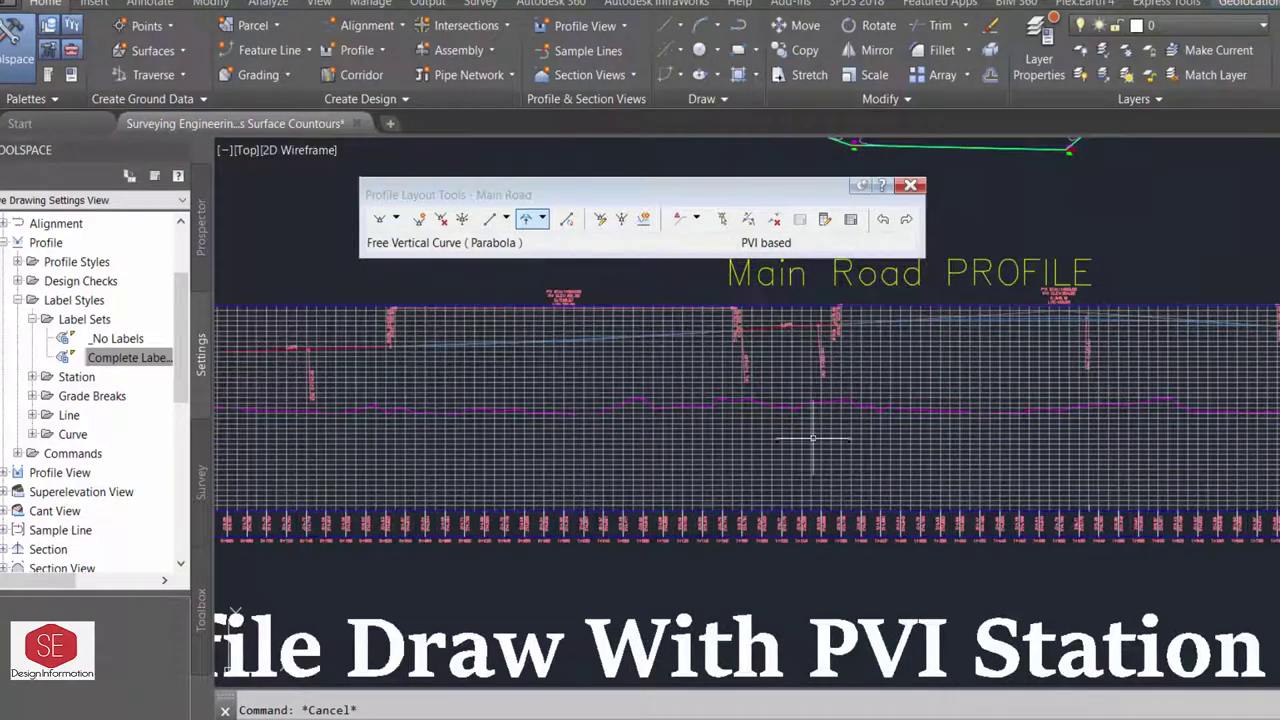
scroll(876, 443, "down", 1)
Apply the grid settings clipped to the highest profile and omitting padding areas.
left_click(926, 462)
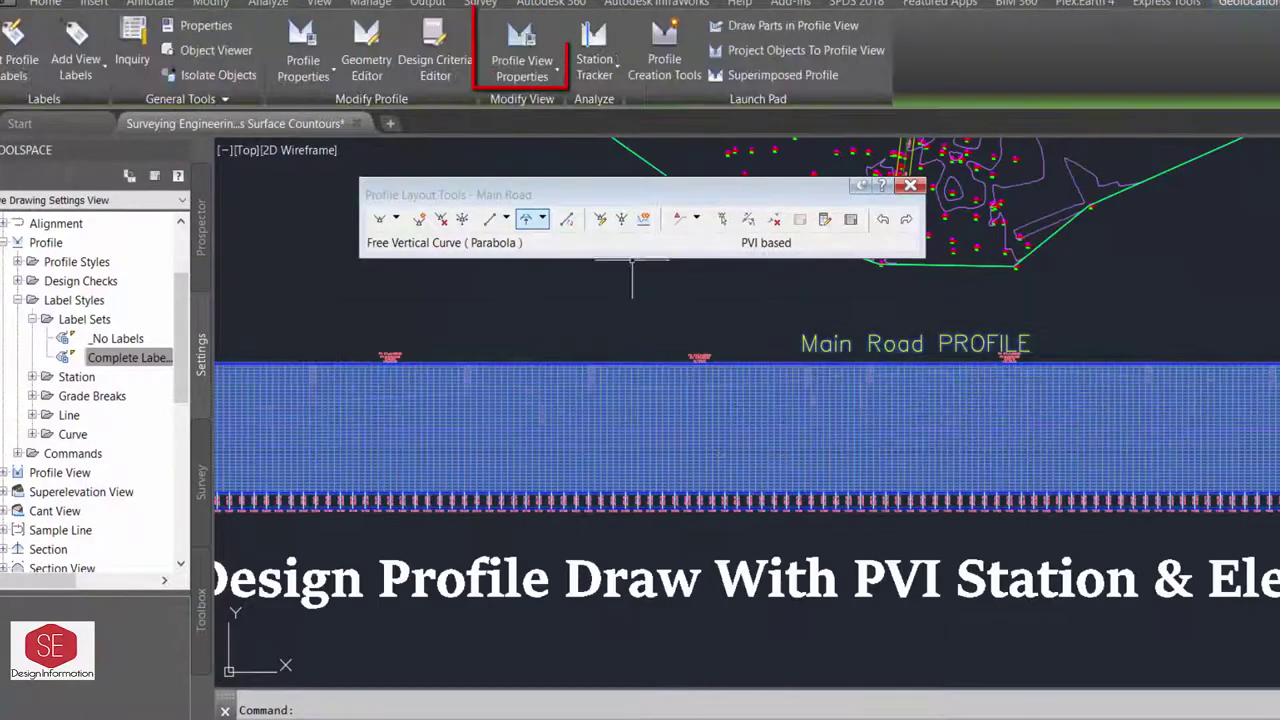
left_click(517, 80)
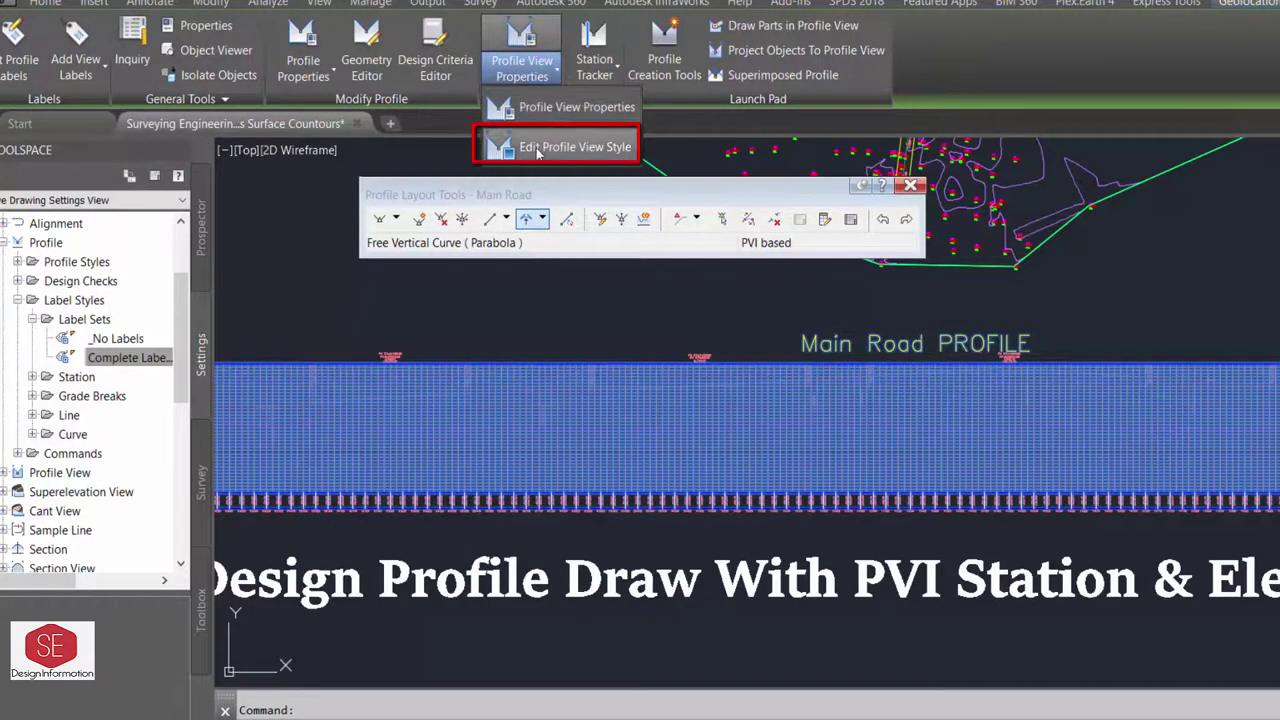
left_click(537, 150)
left_click(166, 212)
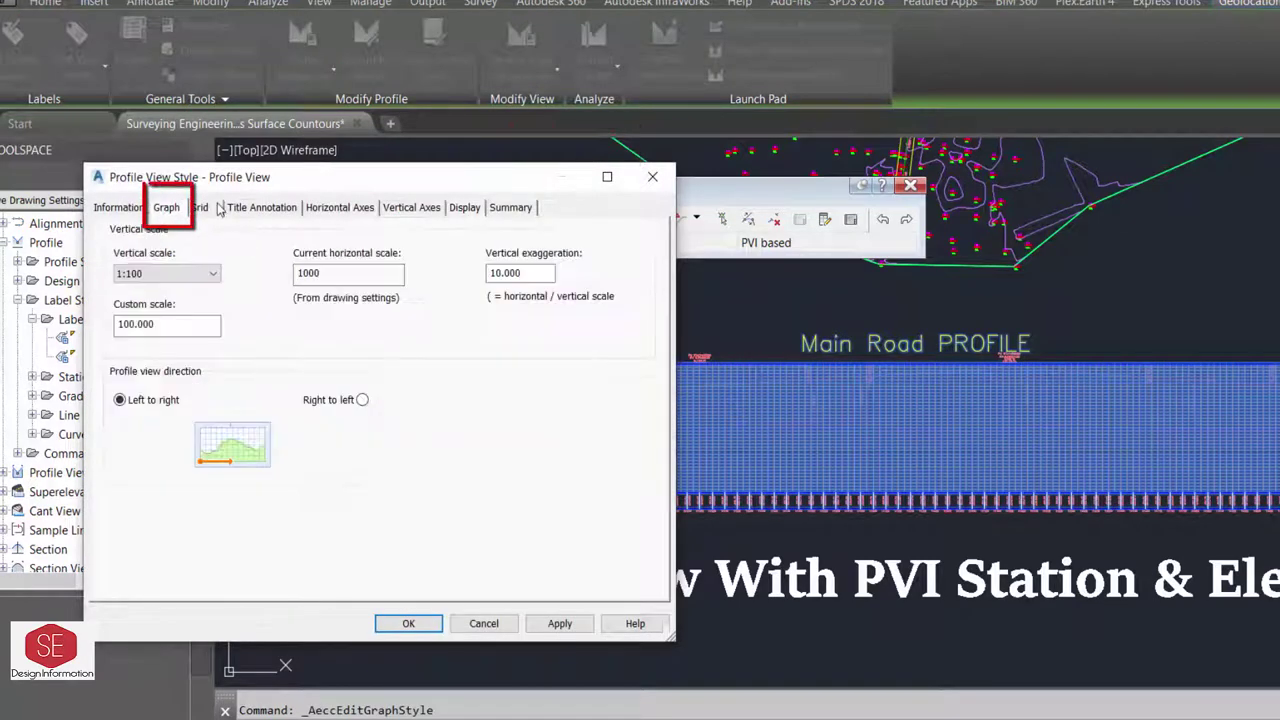
left_click(199, 207)
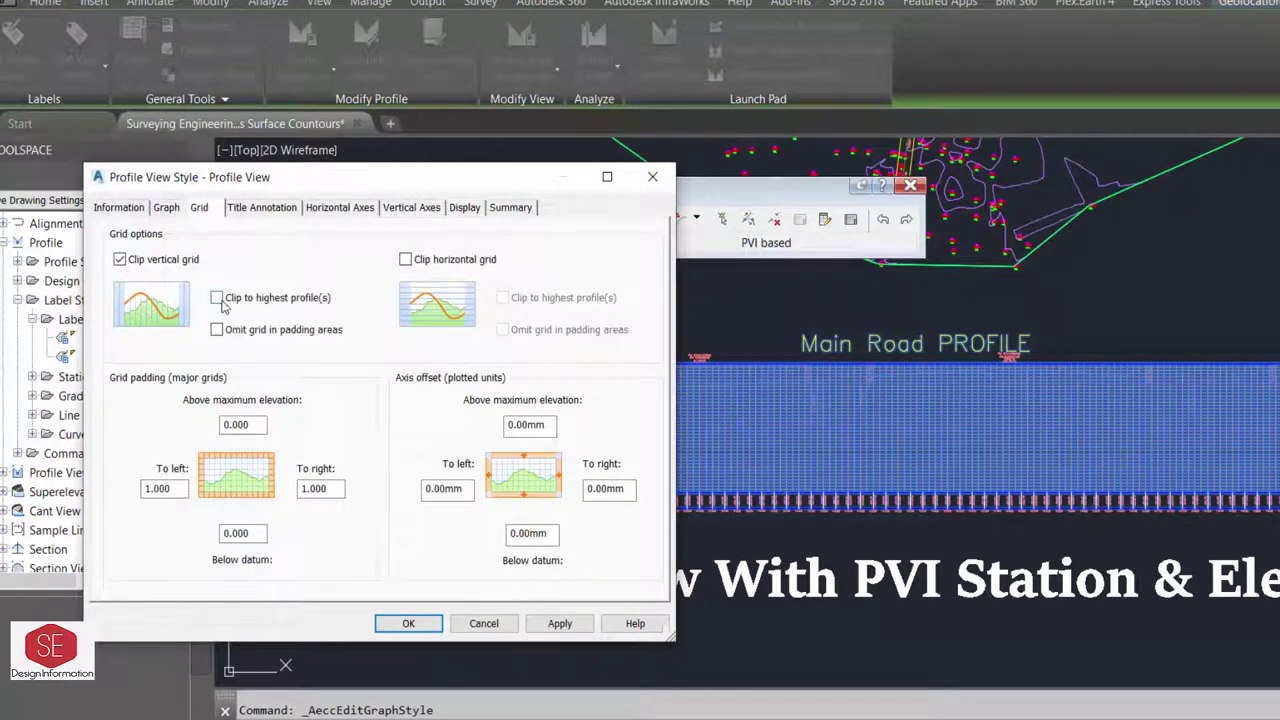
left_click(560, 624)
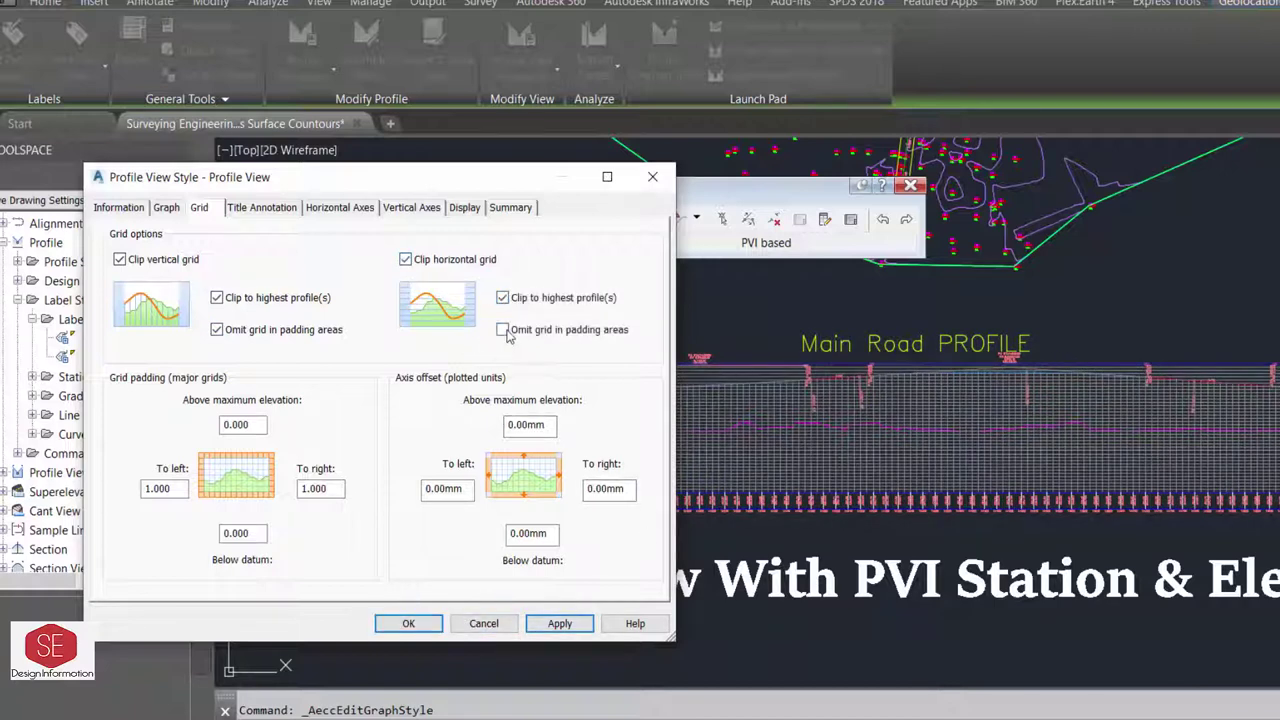
left_click(553, 625)
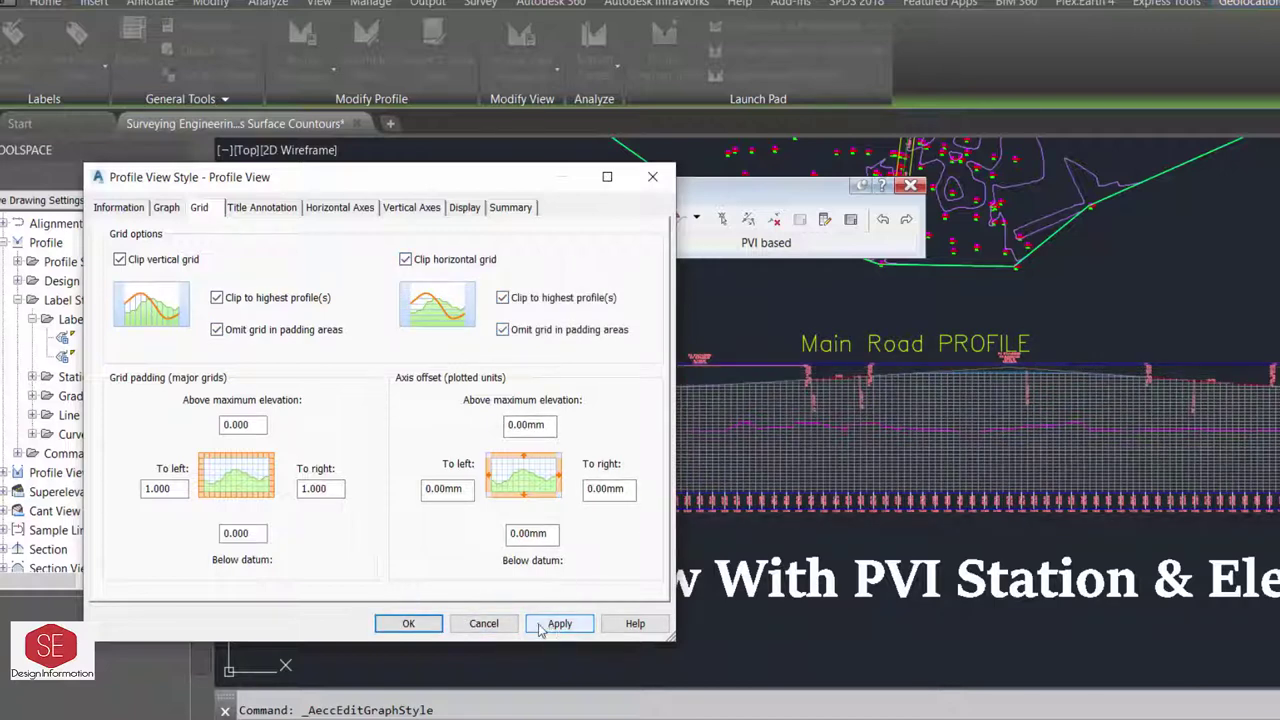
left_click(408, 623)
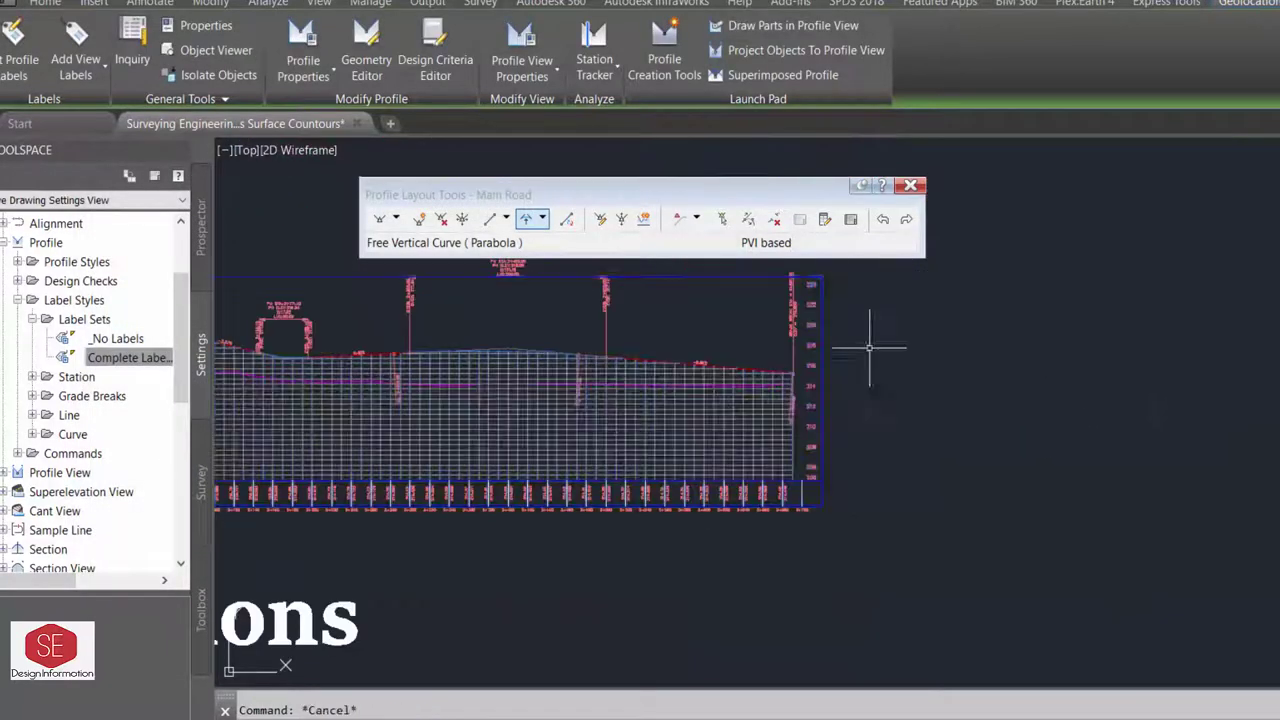
scroll(900, 330, "down", 3)
Window-select the Main Road profile view and open its Profile View Properties.
scroll(719, 457, "down", 2)
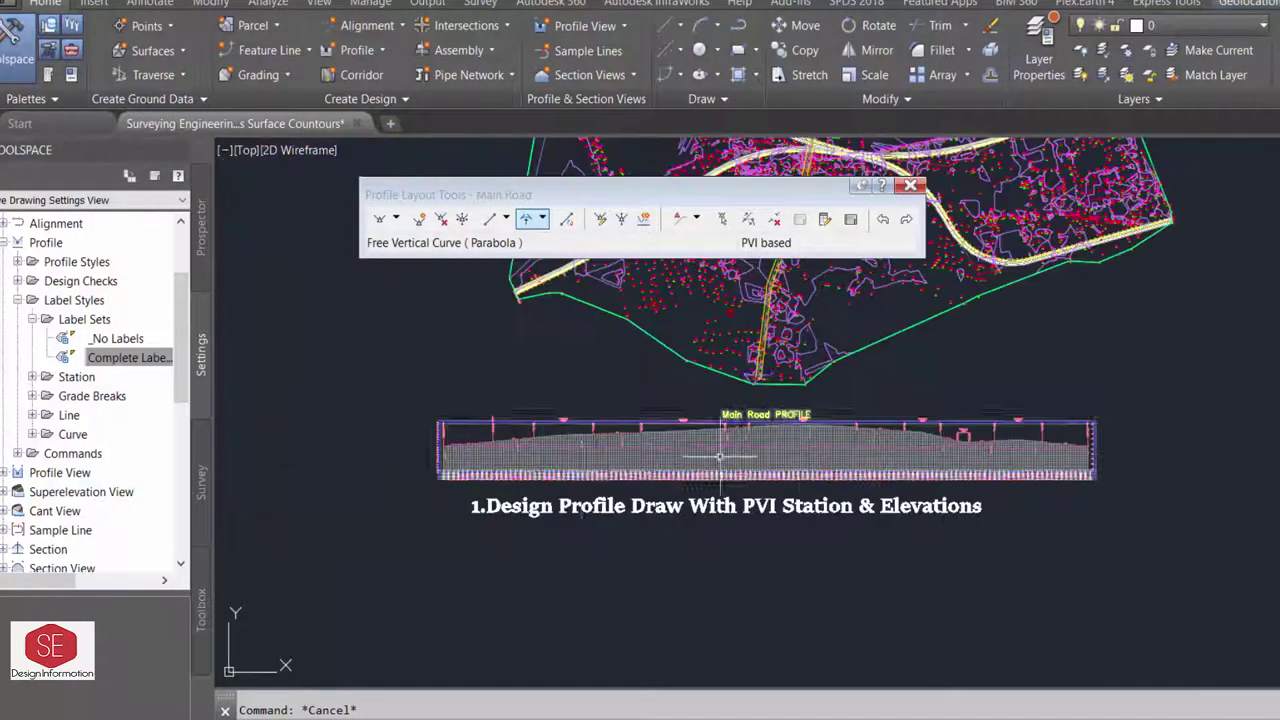
scroll(719, 457, "up", 3)
scroll(571, 443, "down", 1)
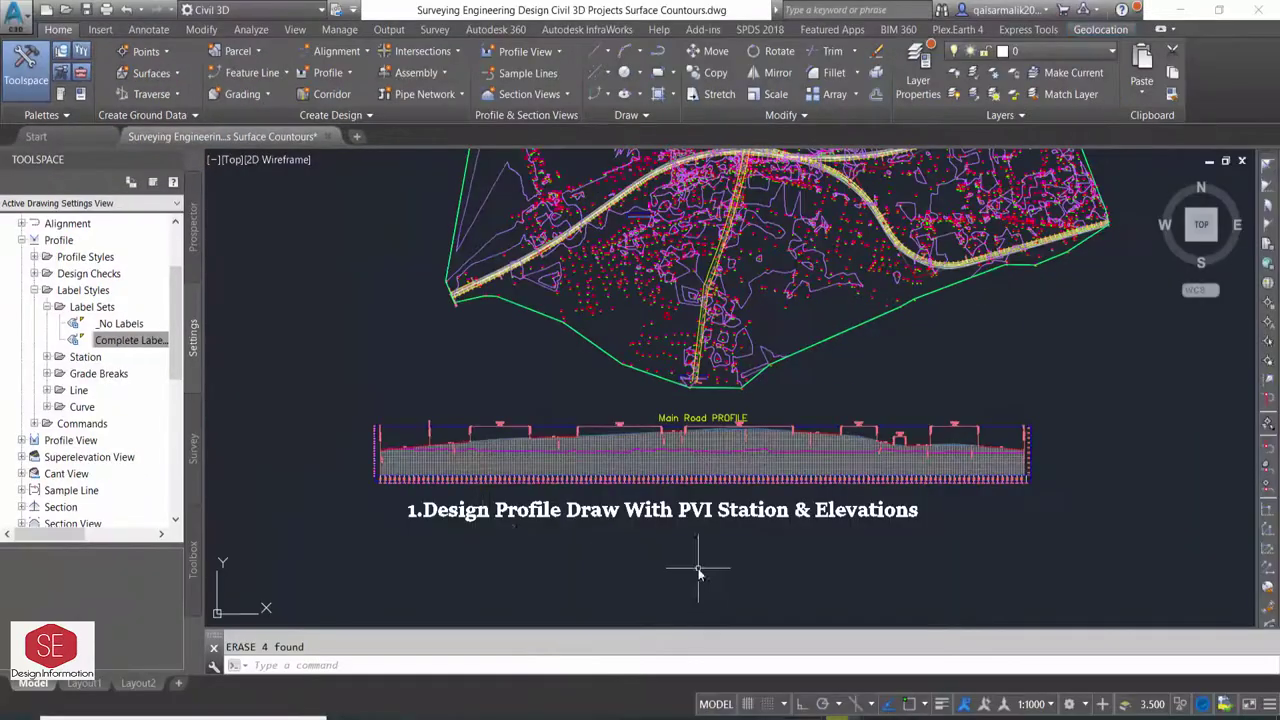
scroll(371, 486, "up", 3)
scroll(394, 509, "up", 3)
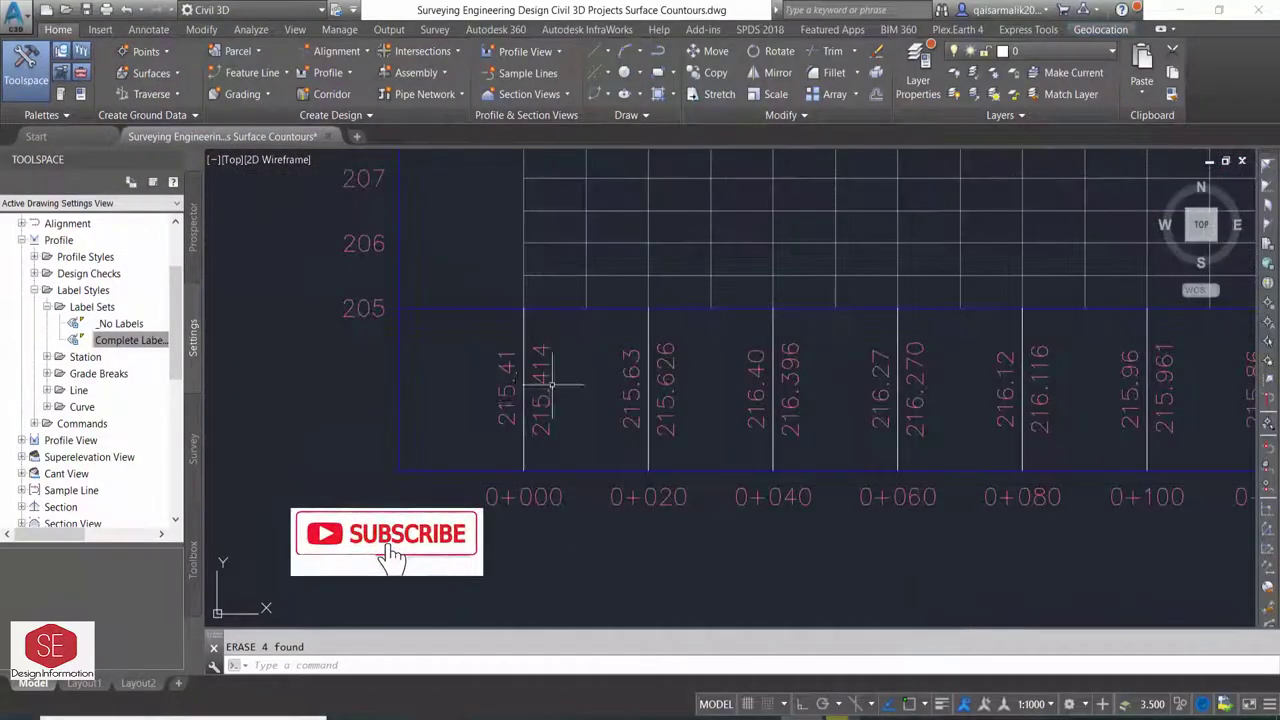
scroll(551, 383, "down", 5)
scroll(542, 460, "up", 5)
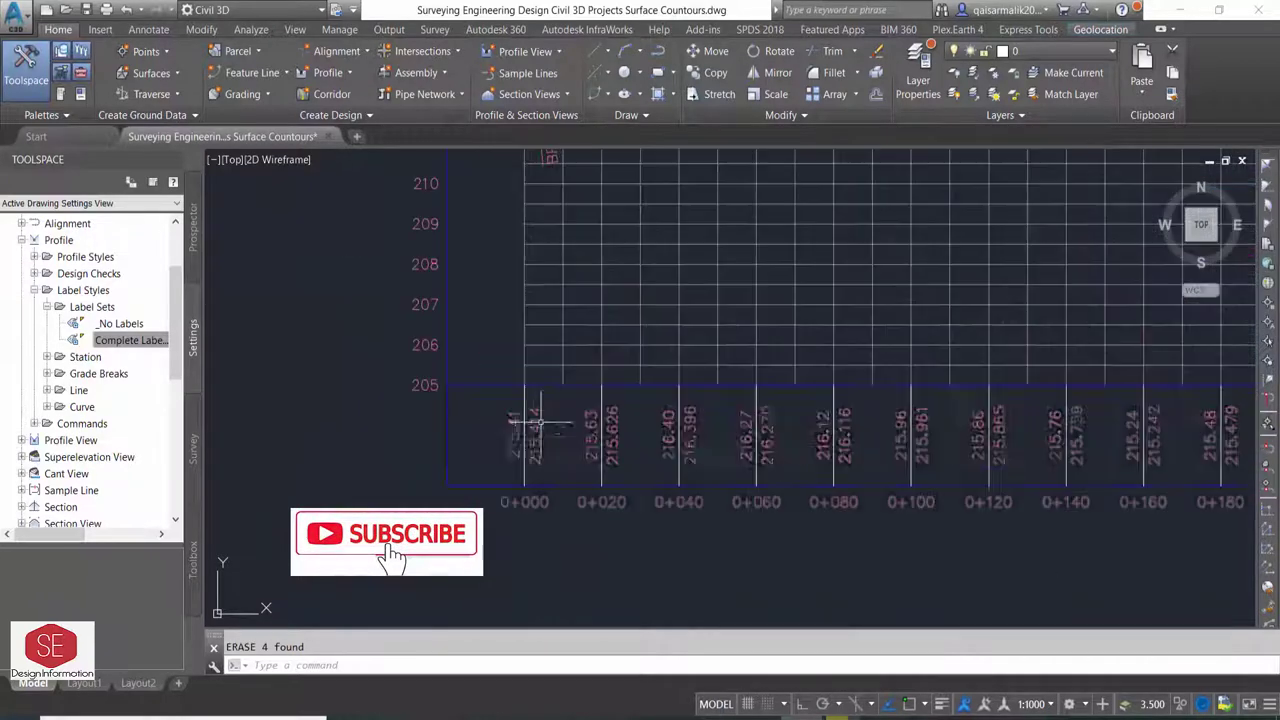
left_click(515, 440)
left_click(990, 437)
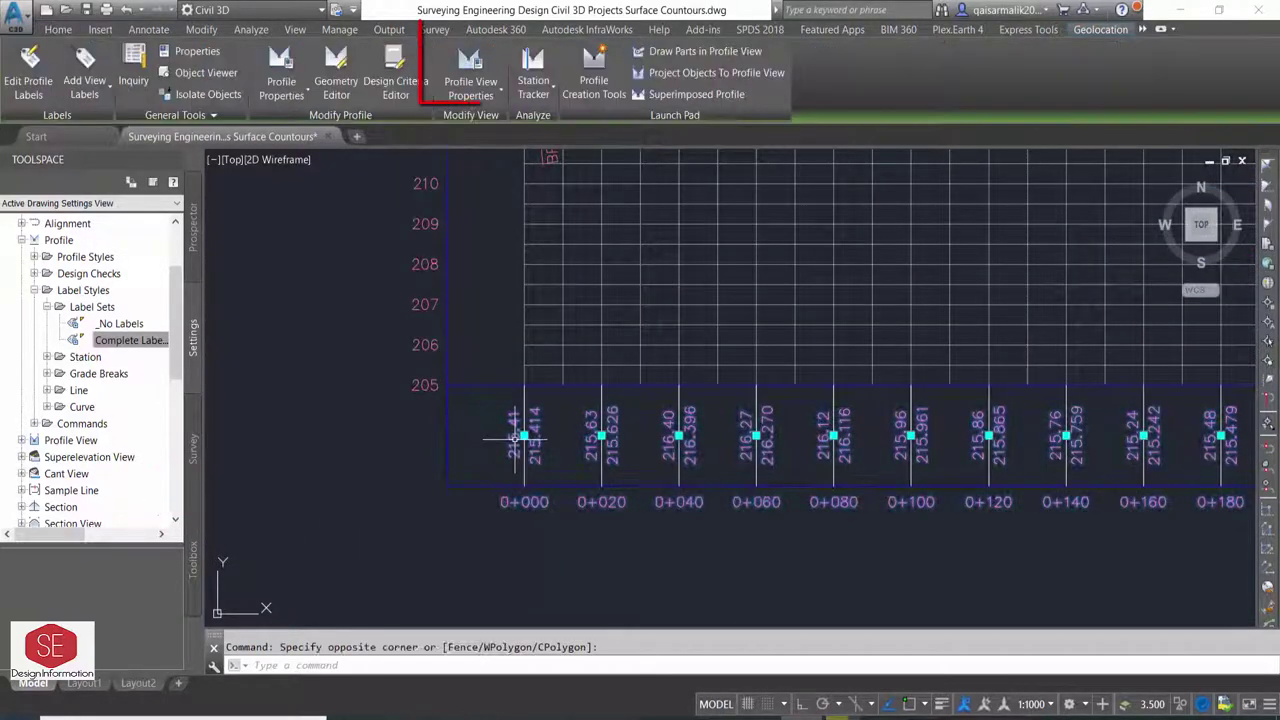
left_click(471, 90)
left_click(488, 121)
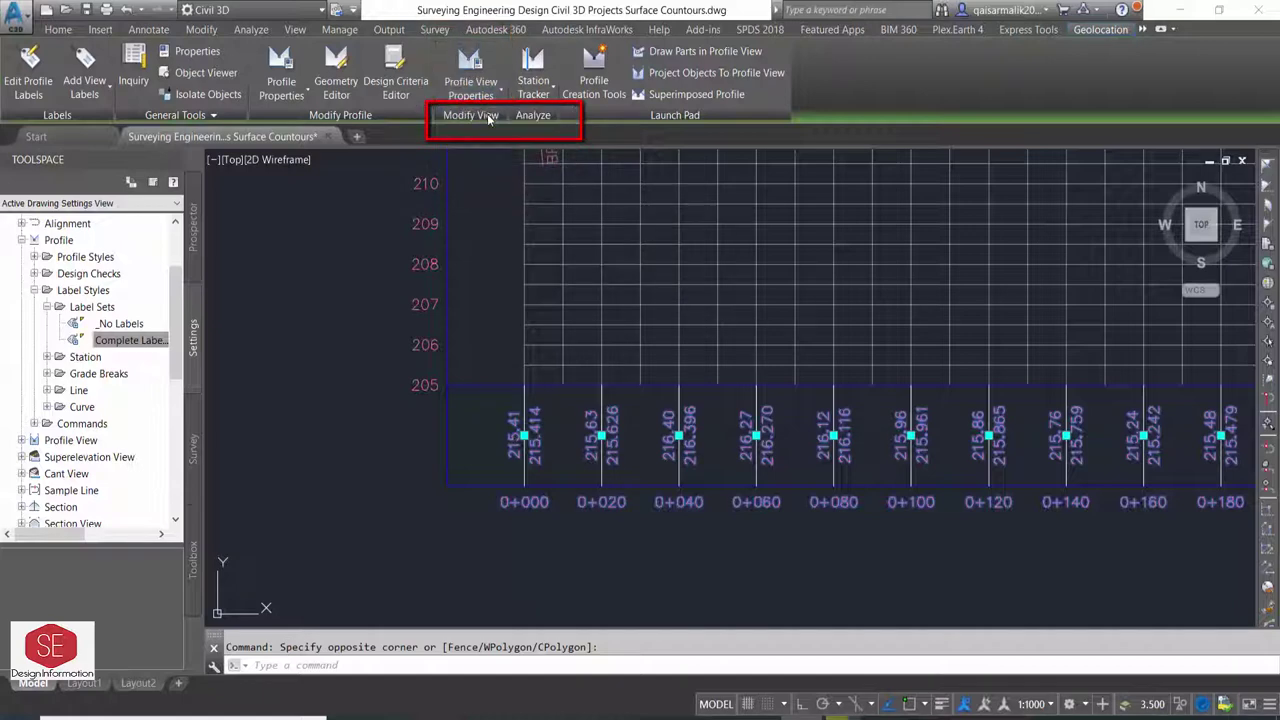
Set the Profile Data band's Profile2 to Main Road and apply.
left_click(229, 125)
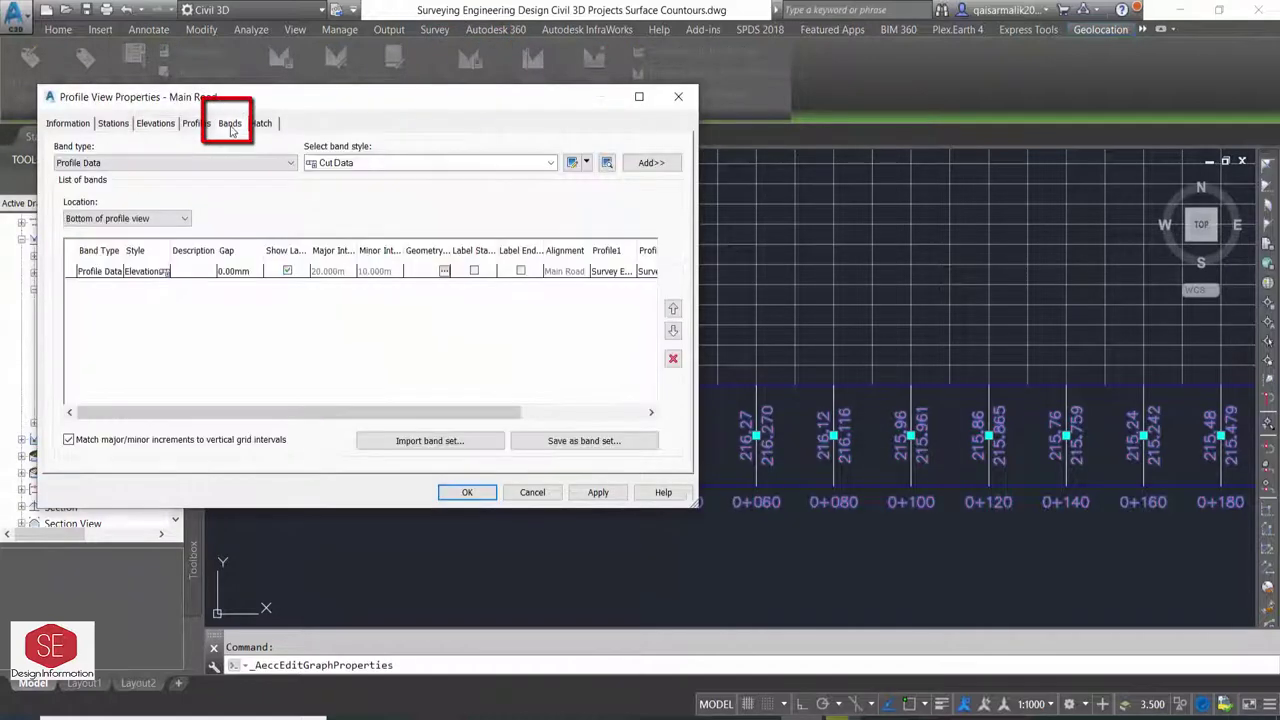
left_click_drag(530, 412, 554, 414)
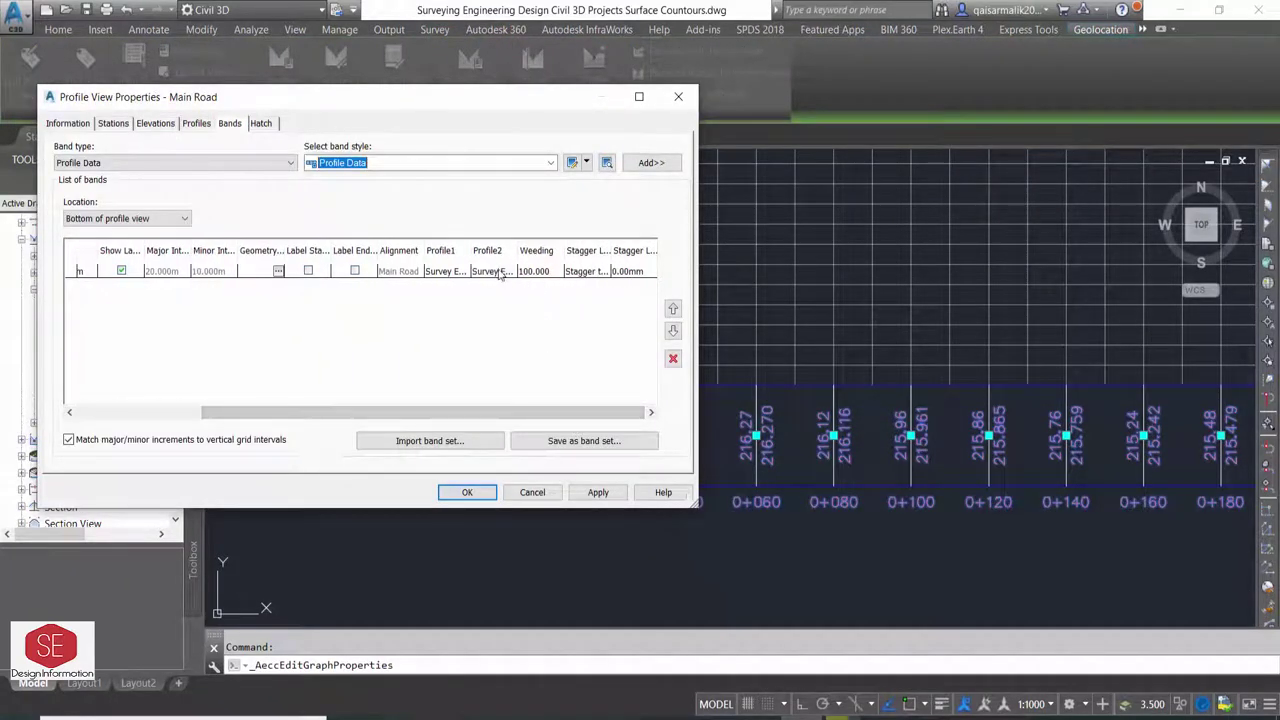
left_click(434, 272)
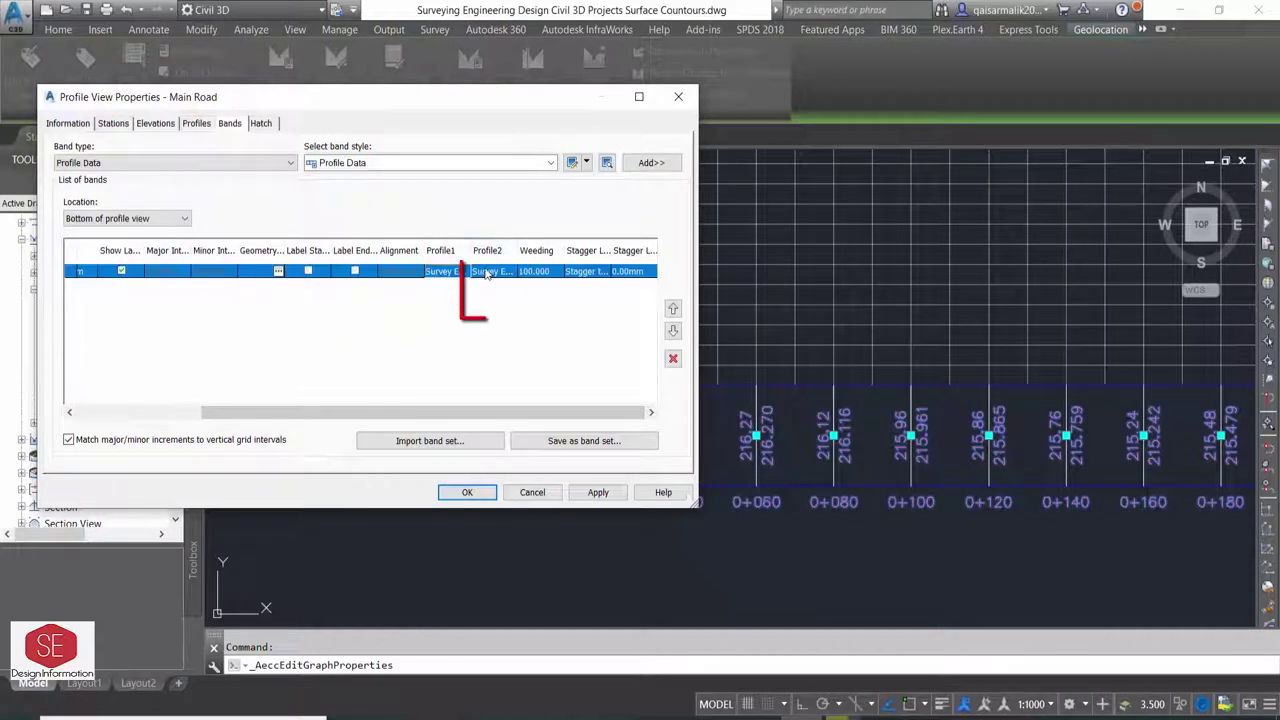
left_click(486, 274)
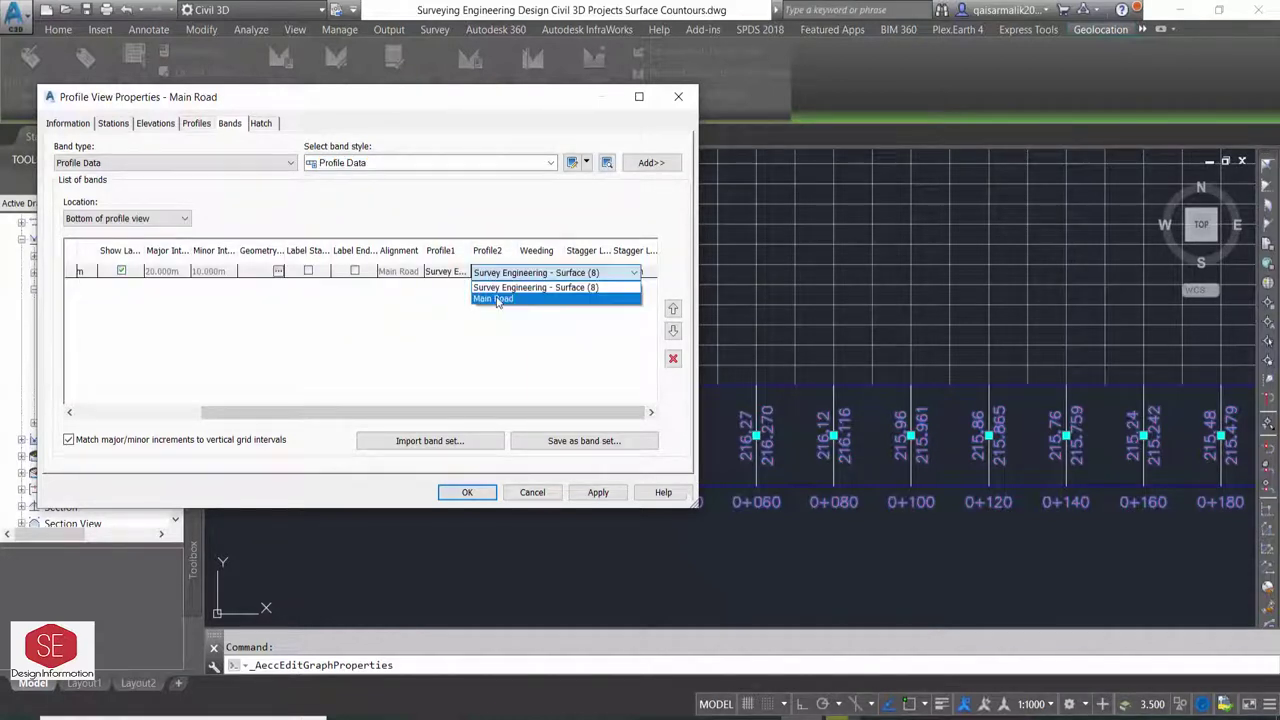
left_click(497, 299)
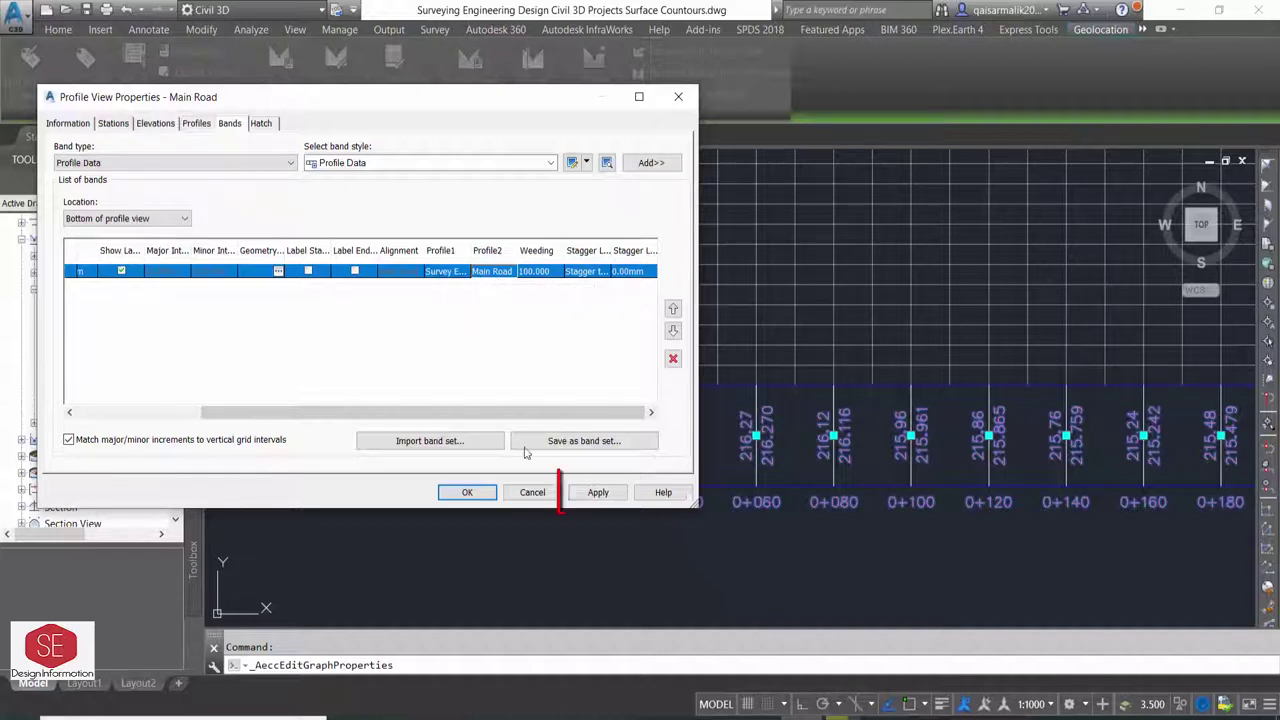
left_click(590, 494)
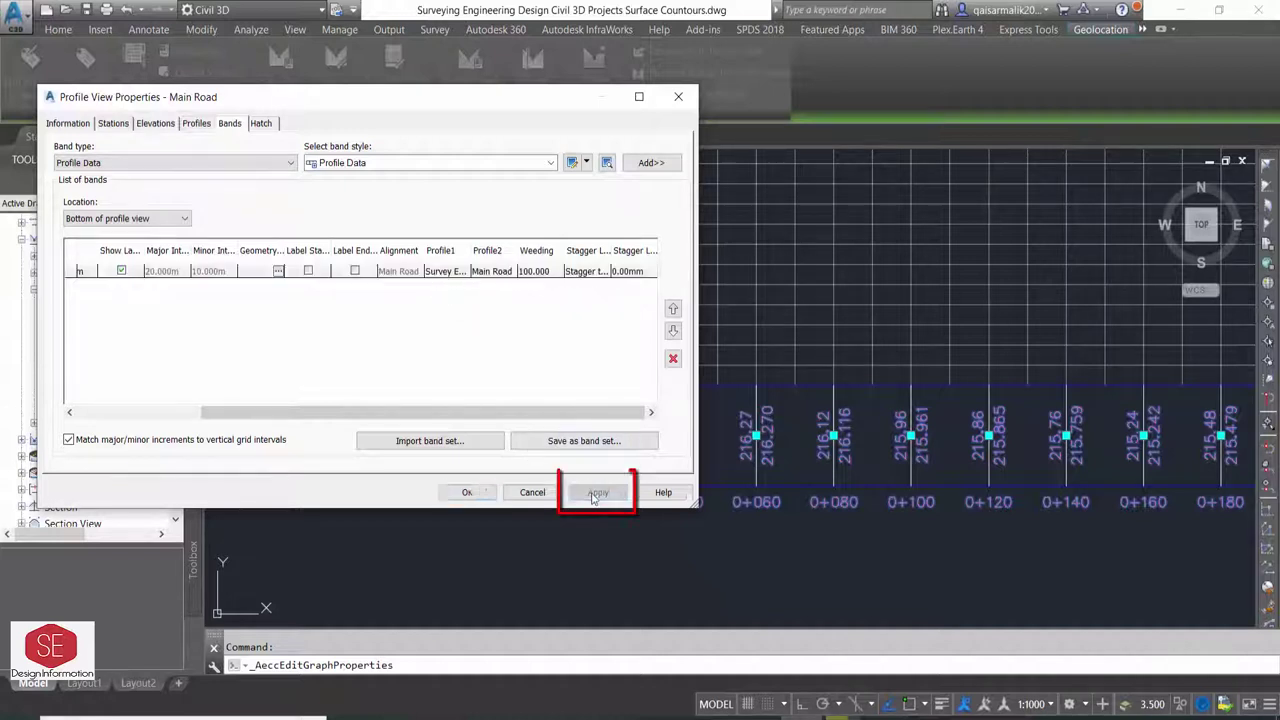
left_click(464, 493)
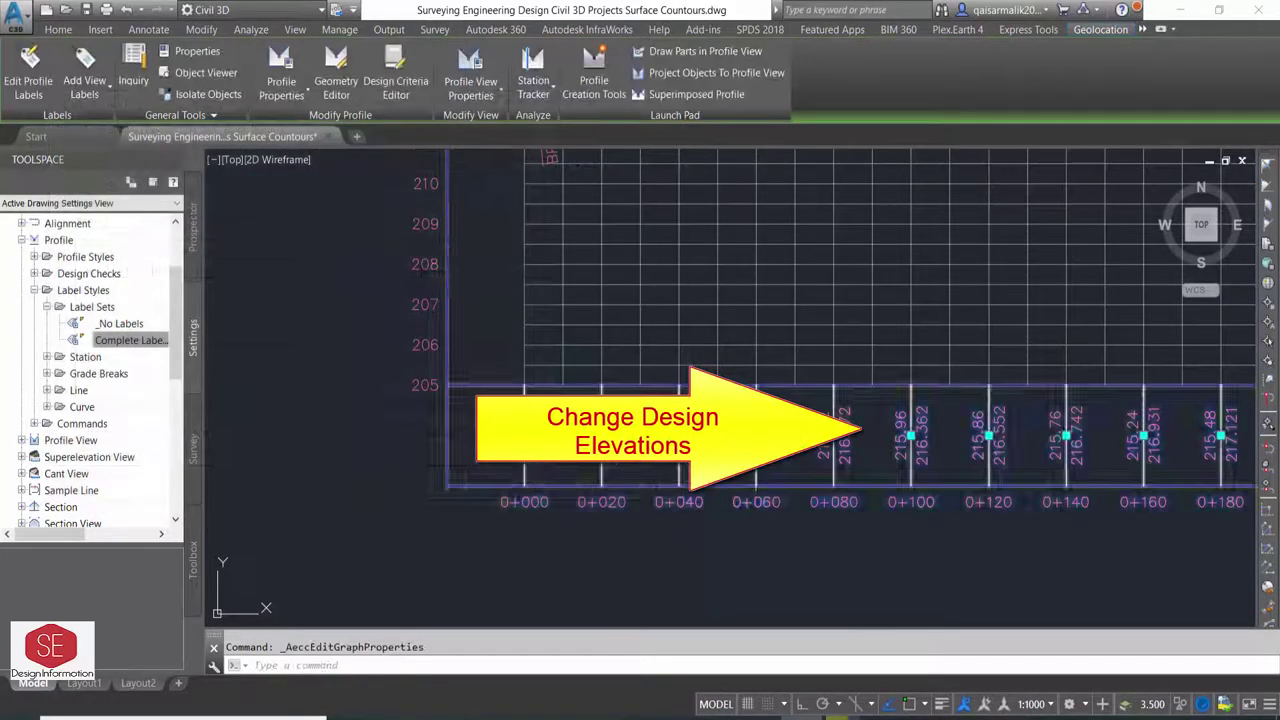
scroll(735, 450, "up", 2)
scroll(796, 487, "down", 5)
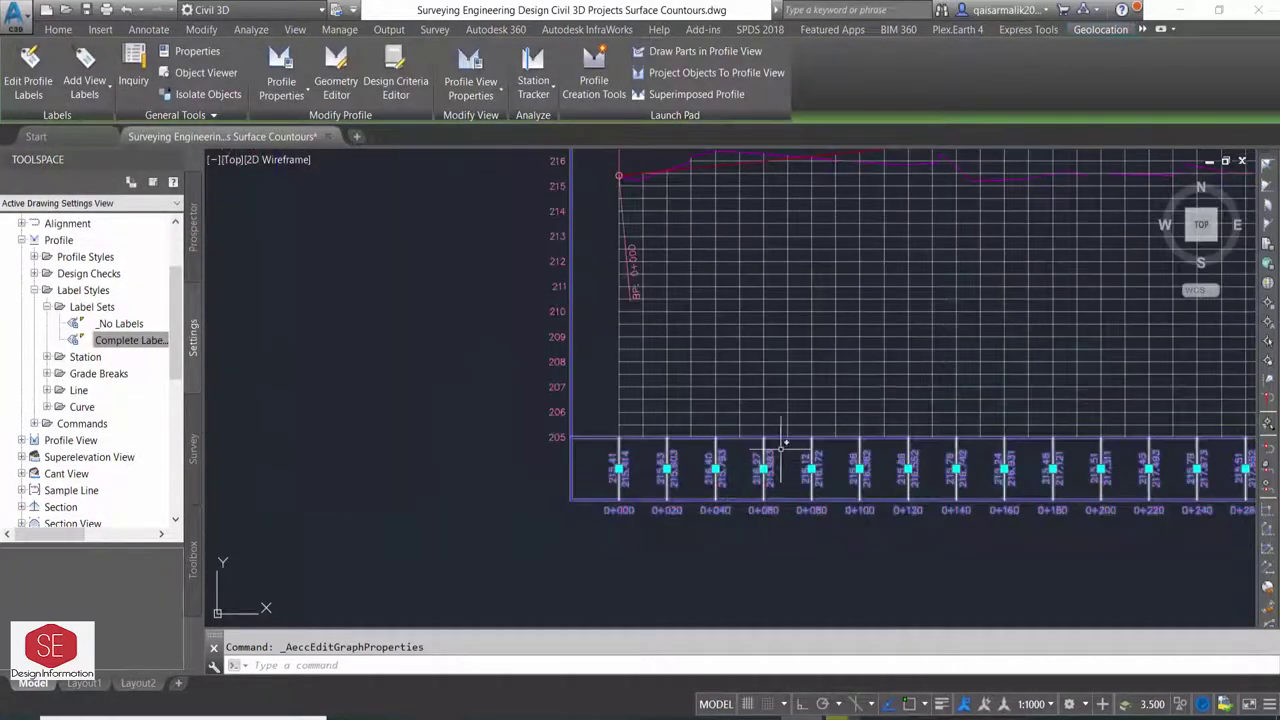
scroll(742, 572, "up", 5)
scroll(742, 572, "up", 2)
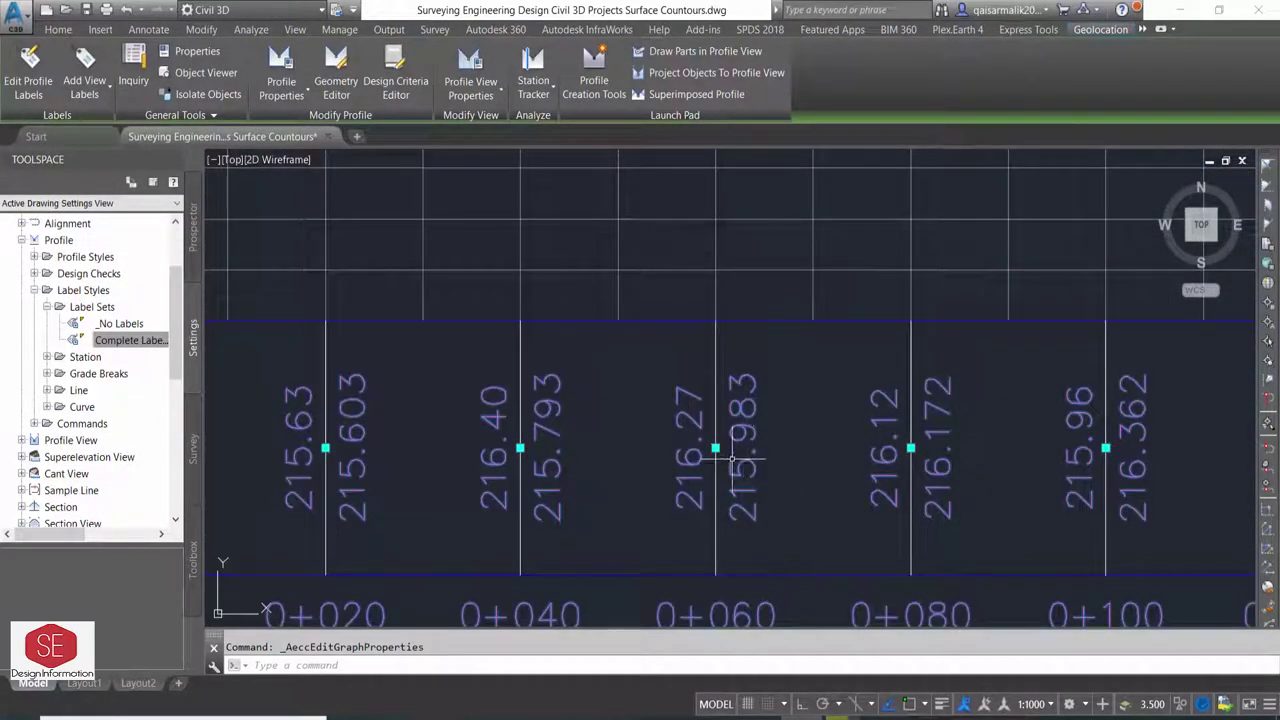
scroll(693, 458, "down", 5)
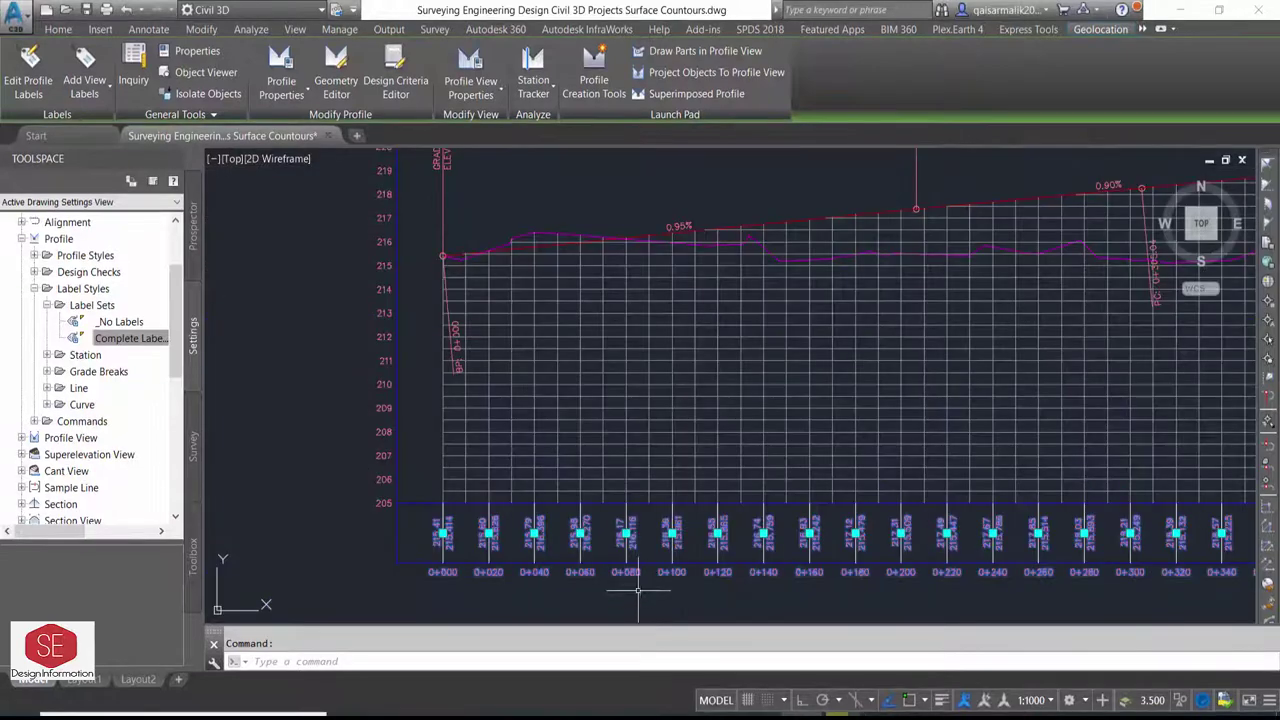
key("Escape")
scroll(539, 537, "up", 5)
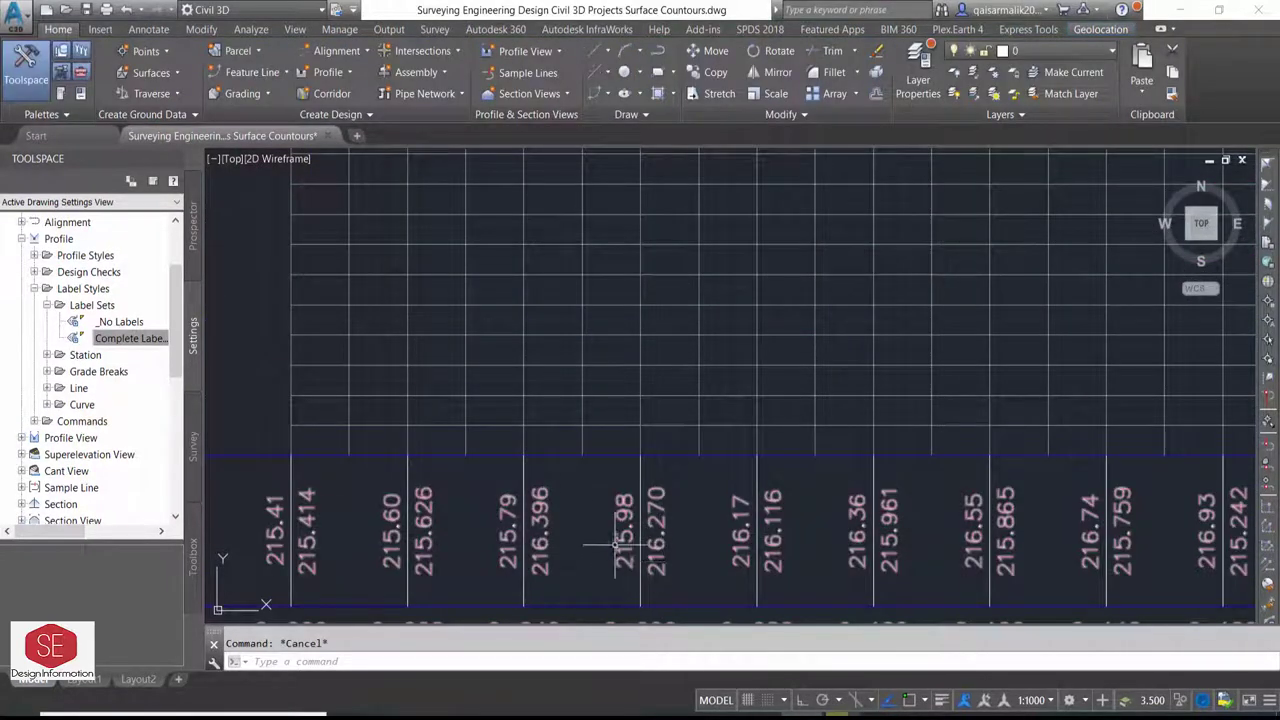
scroll(615, 545, "down", 5)
scroll(950, 518, "up", 2)
scroll(1087, 492, "up", 1)
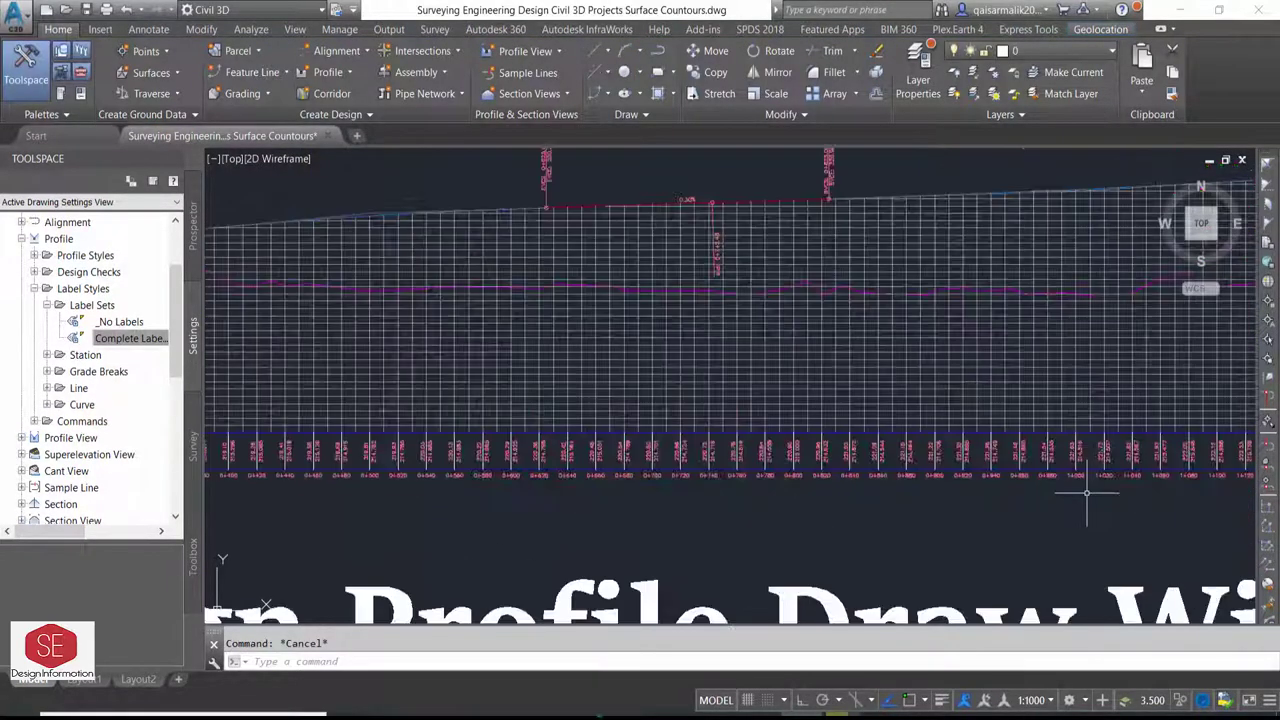
scroll(1082, 490, "up", 5)
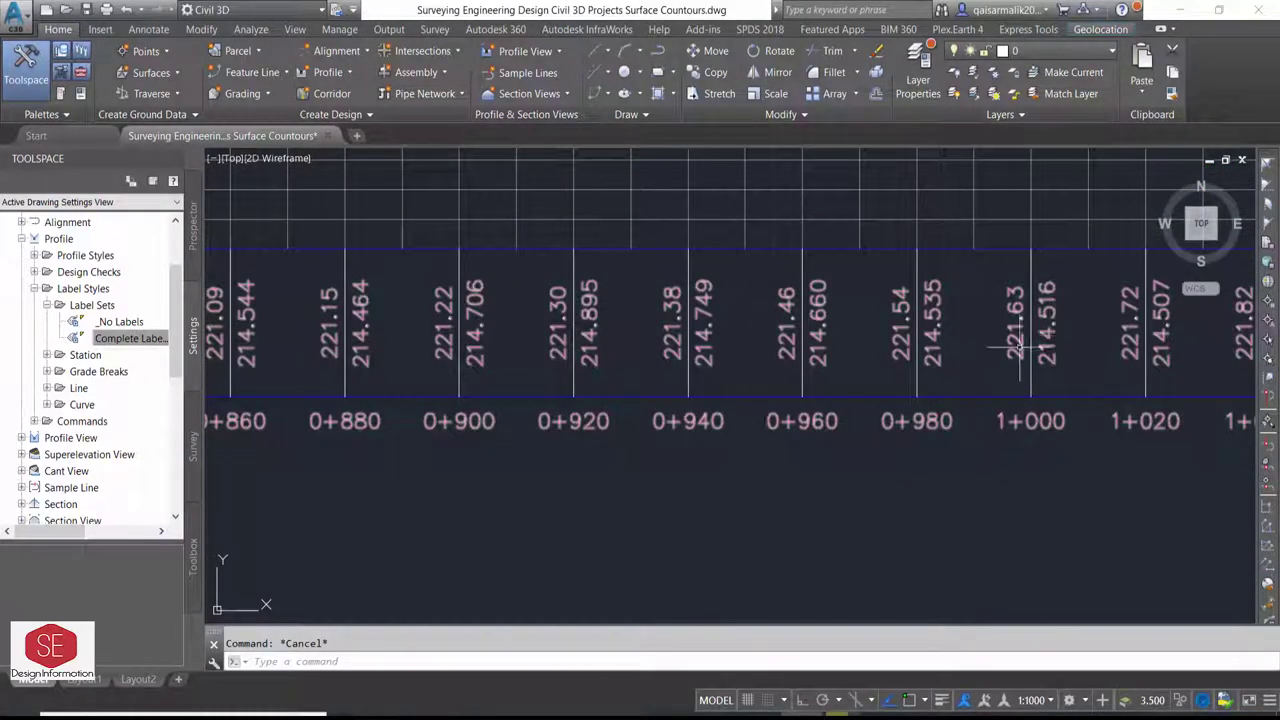
scroll(519, 547, "down", 5)
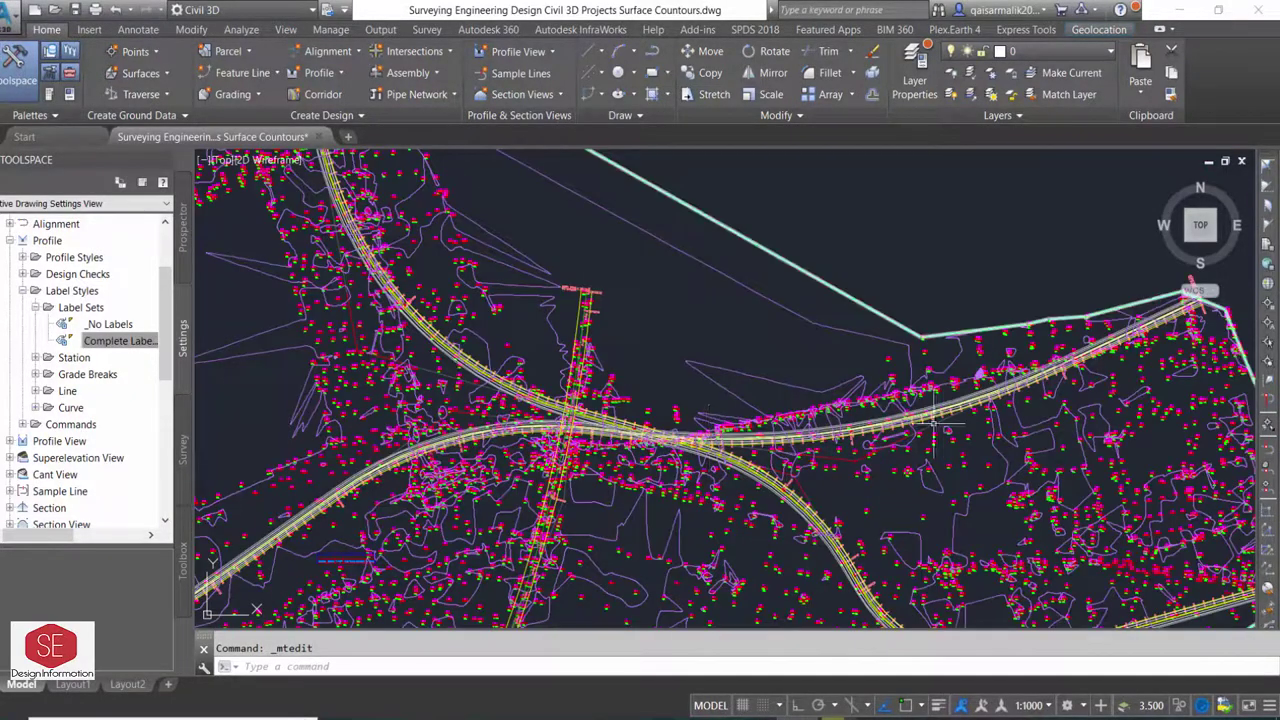
Sample the Survey Engineering surface along the Roads 2 alignment as a surface profile.
scroll(466, 398, "up", 2)
left_click(457, 368)
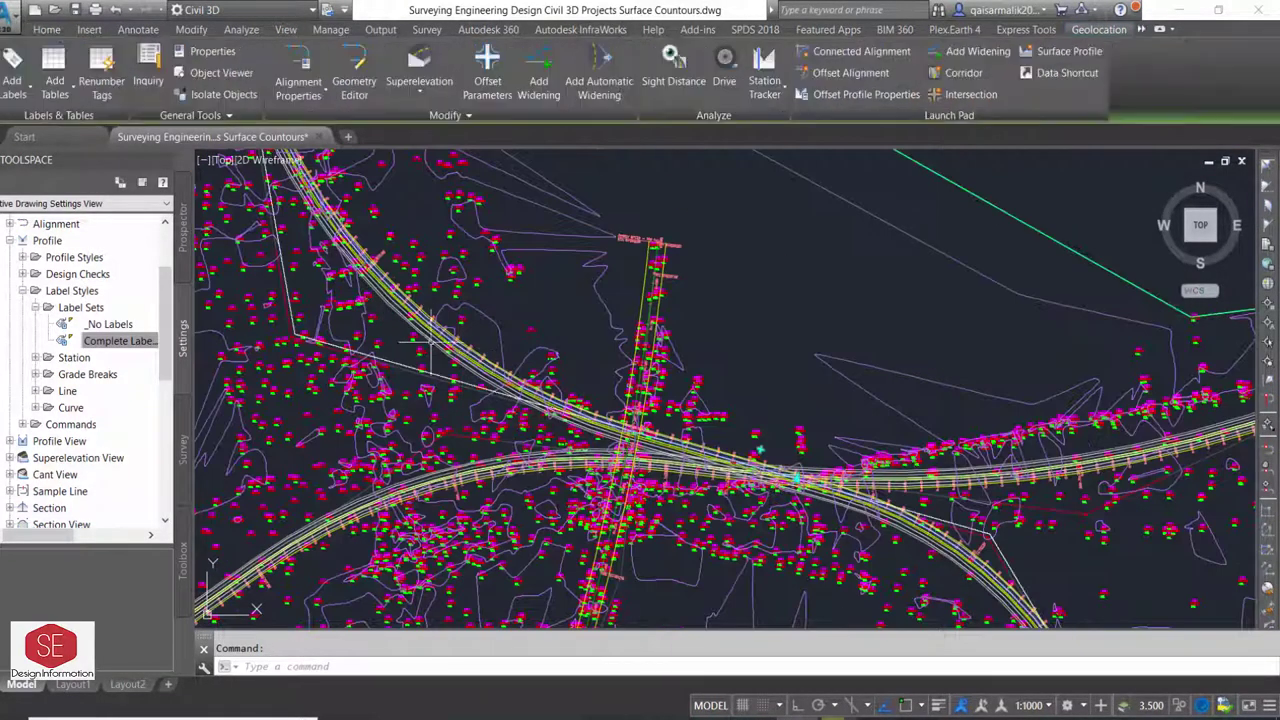
scroll(457, 368, "down", 4)
key("Escape")
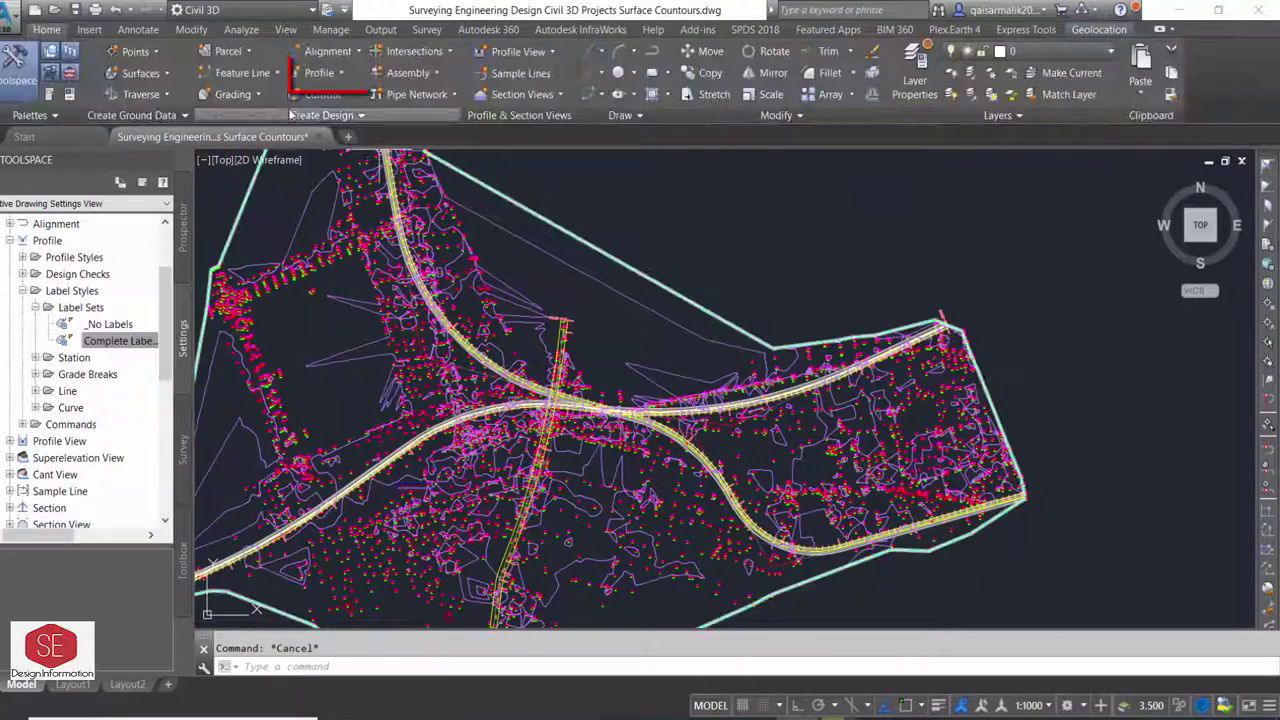
left_click(320, 78)
left_click(340, 106)
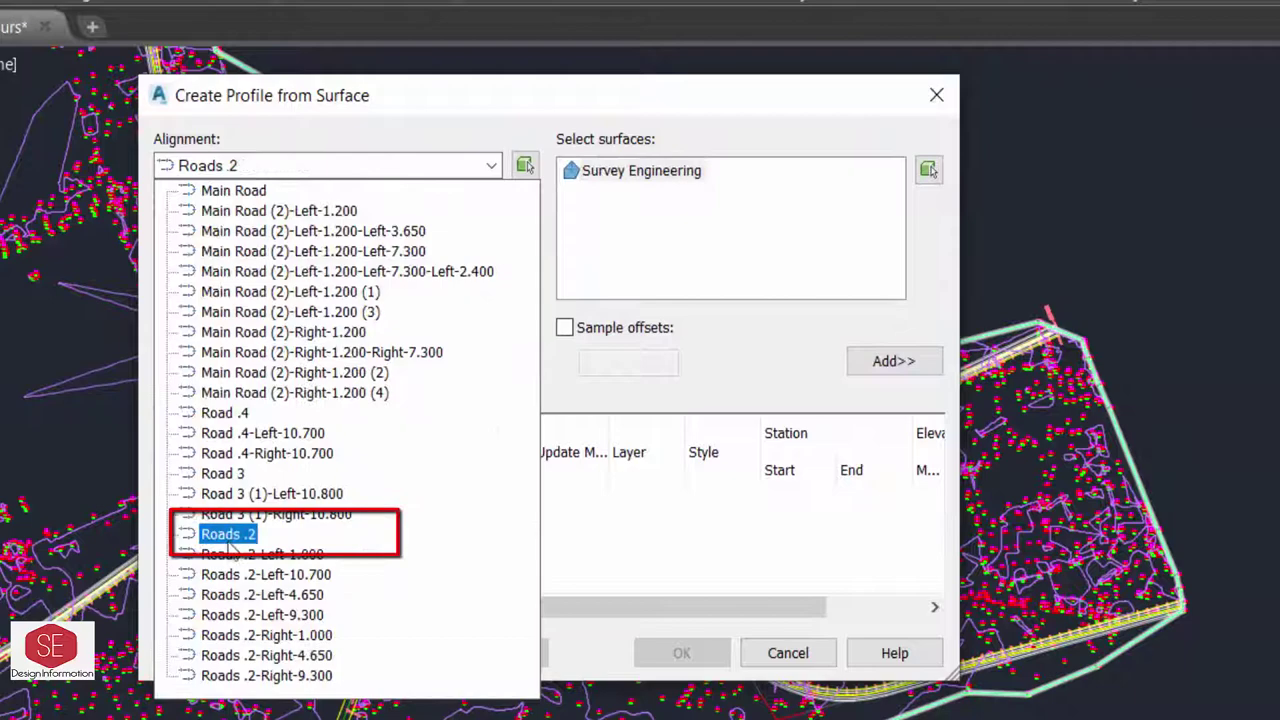
left_click(228, 536)
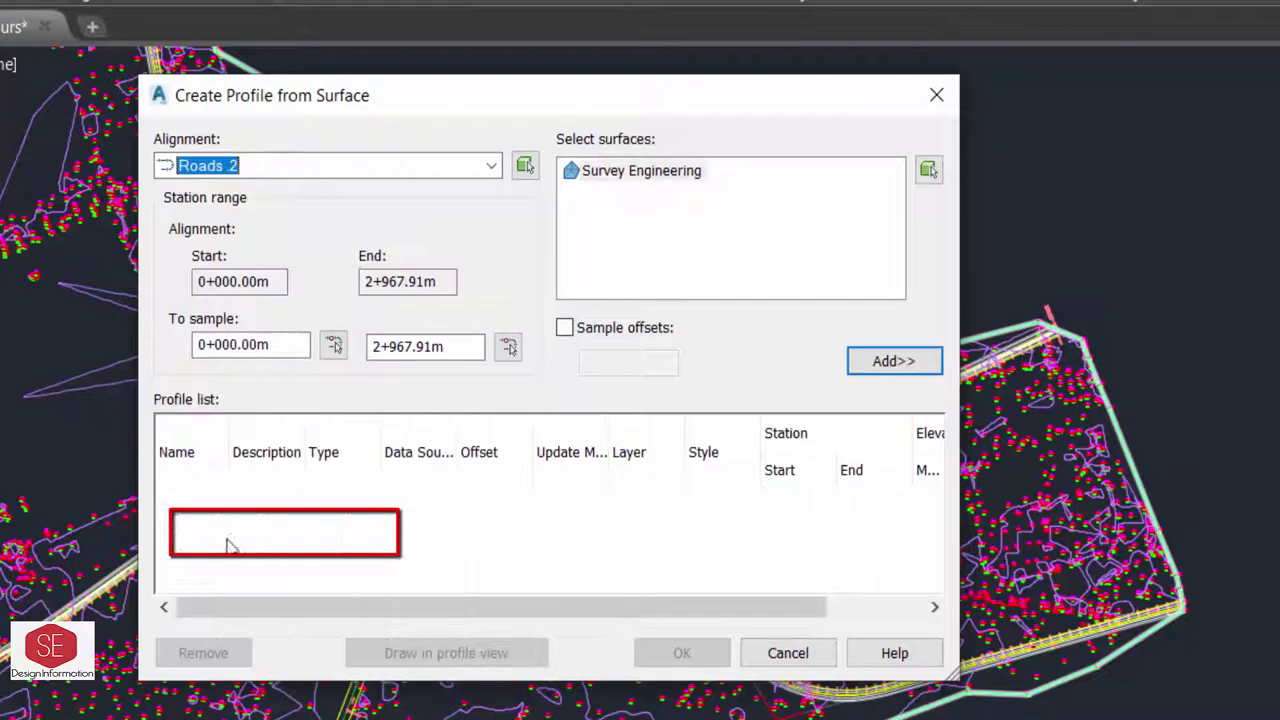
left_click(697, 177)
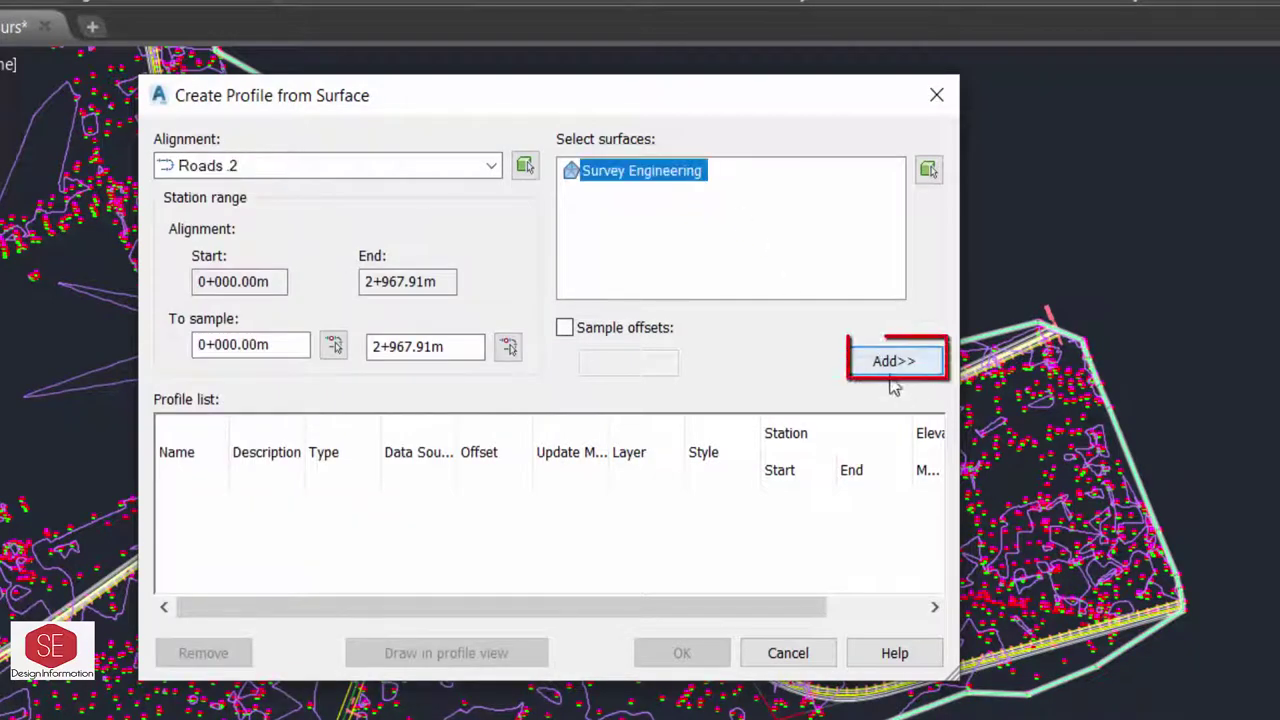
left_click(894, 384)
left_click(461, 668)
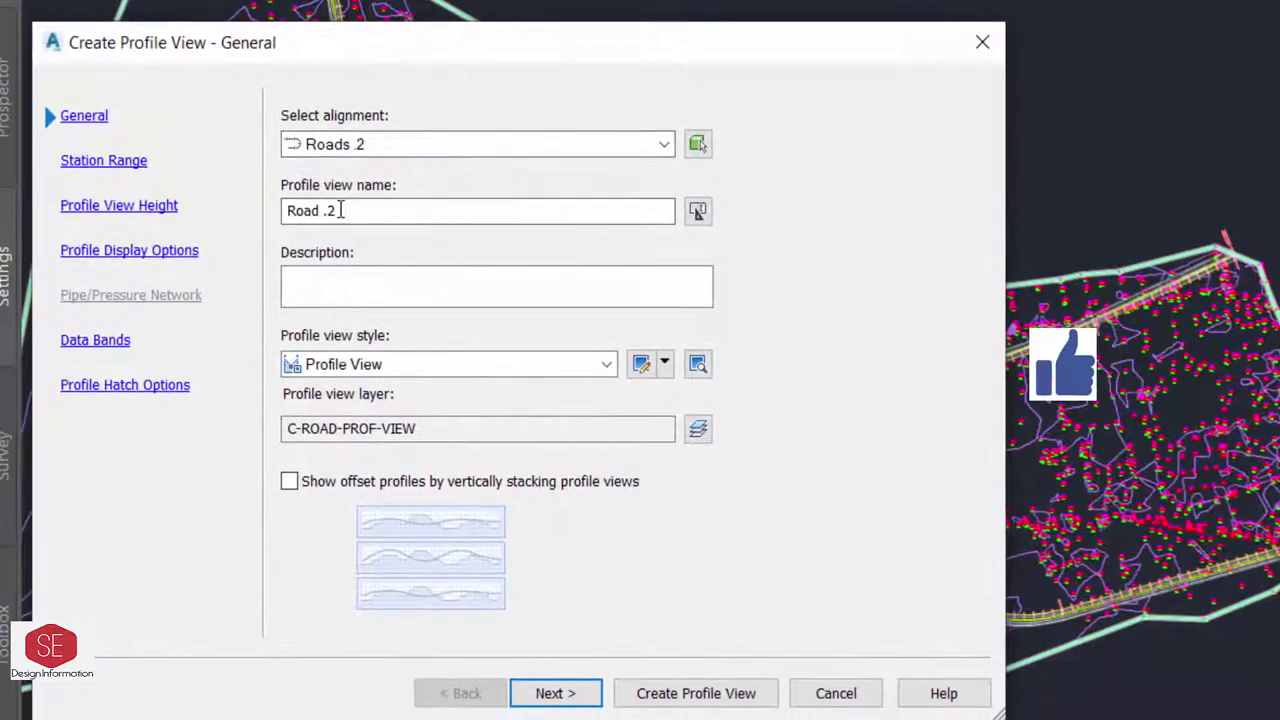
Set the Profile View style, a 205 m minimum height and the EG-FG Elevations and Stations band set.
left_click(450, 364)
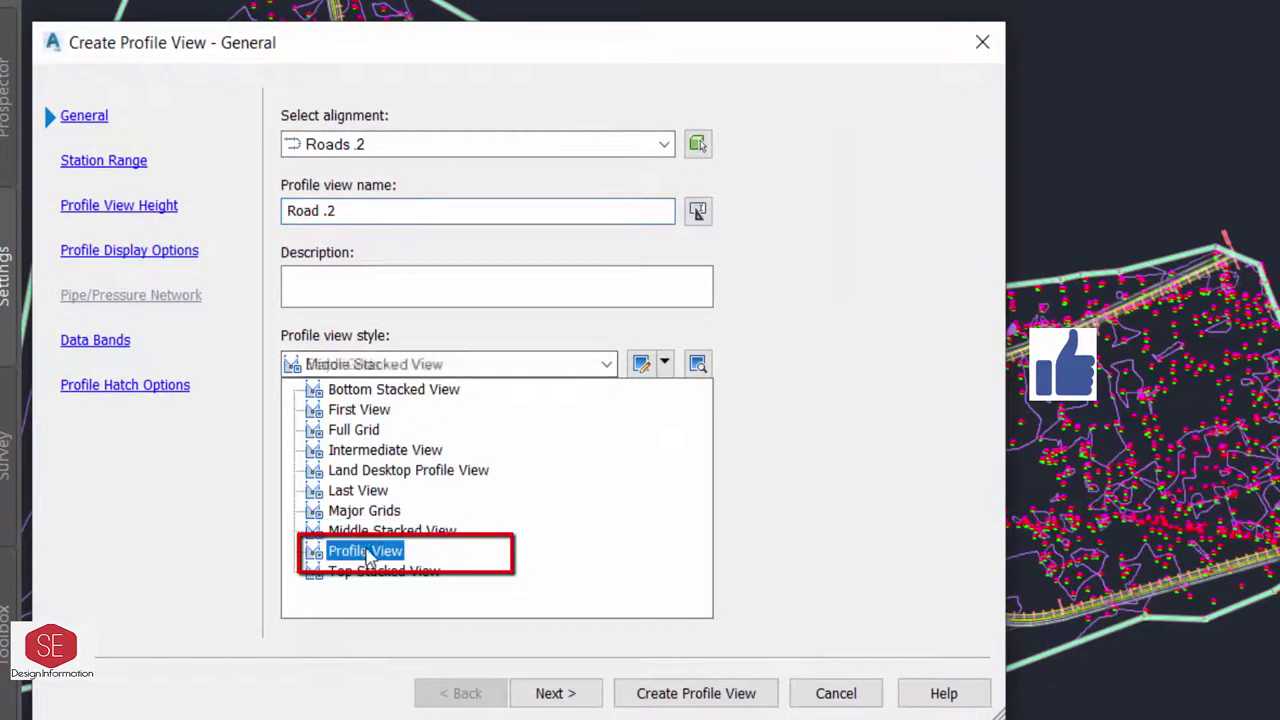
left_click(400, 552)
left_click(556, 693)
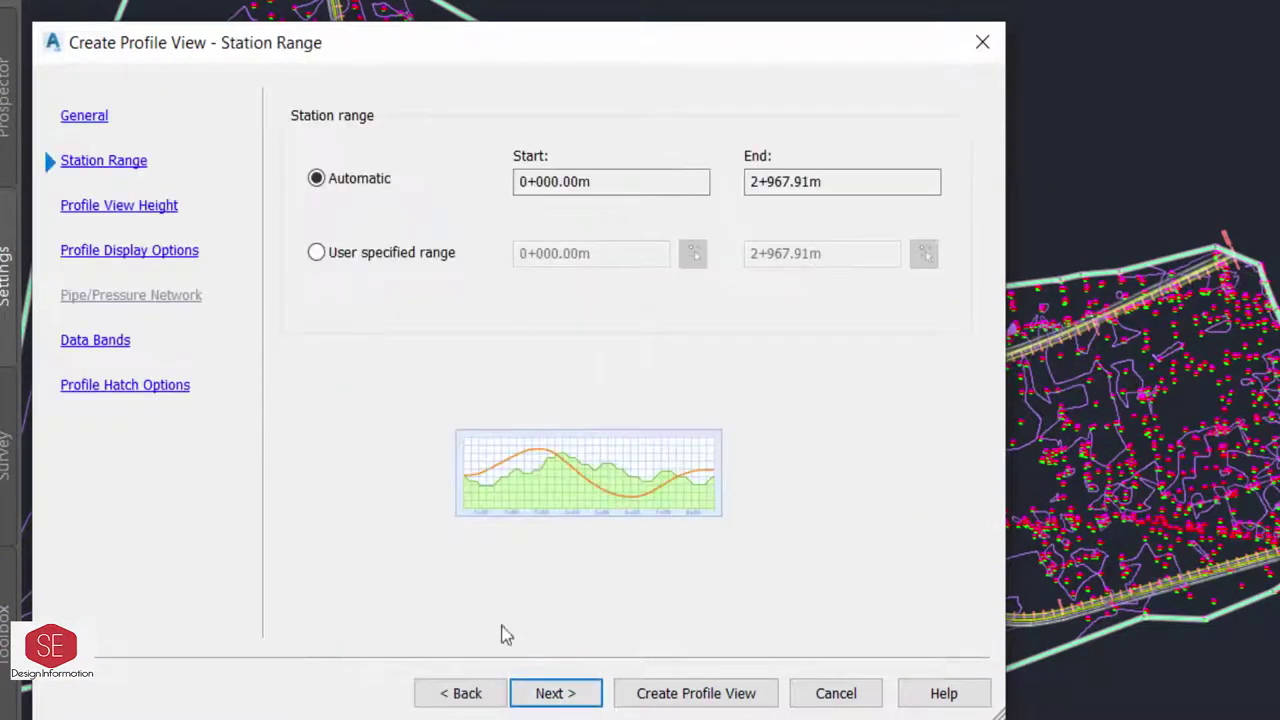
left_click(576, 700)
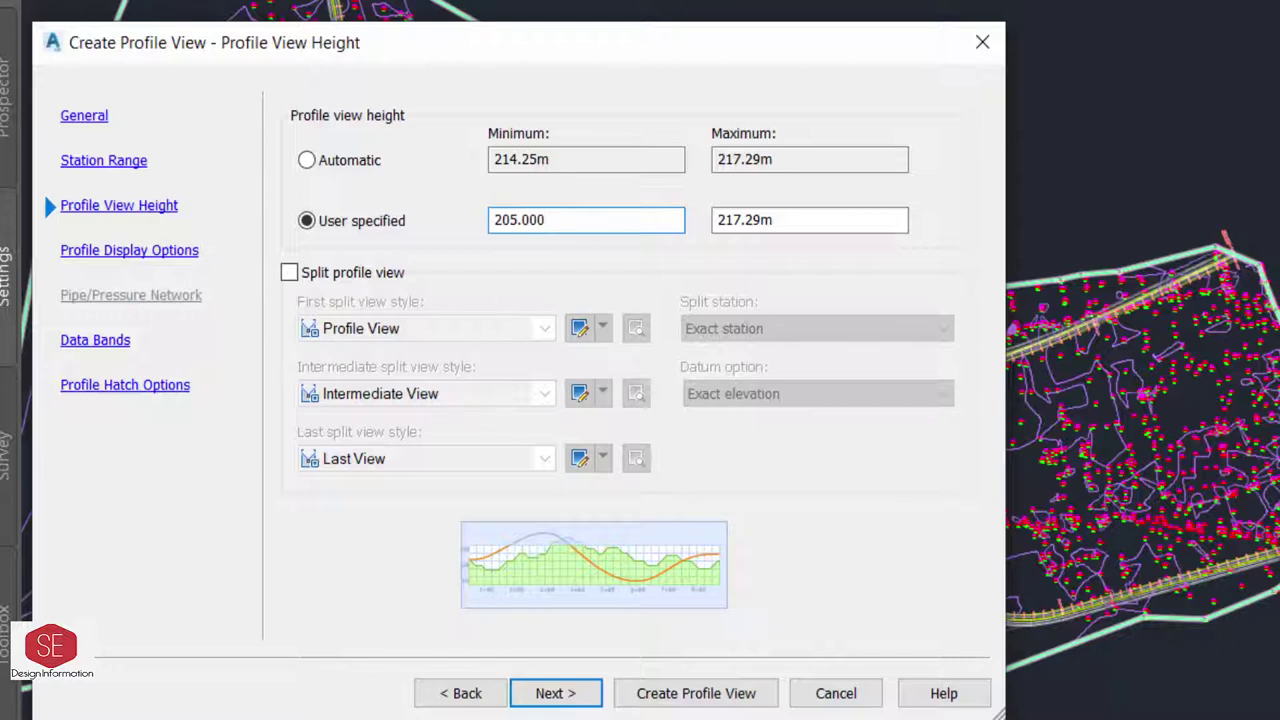
key("Tab")
type("225")
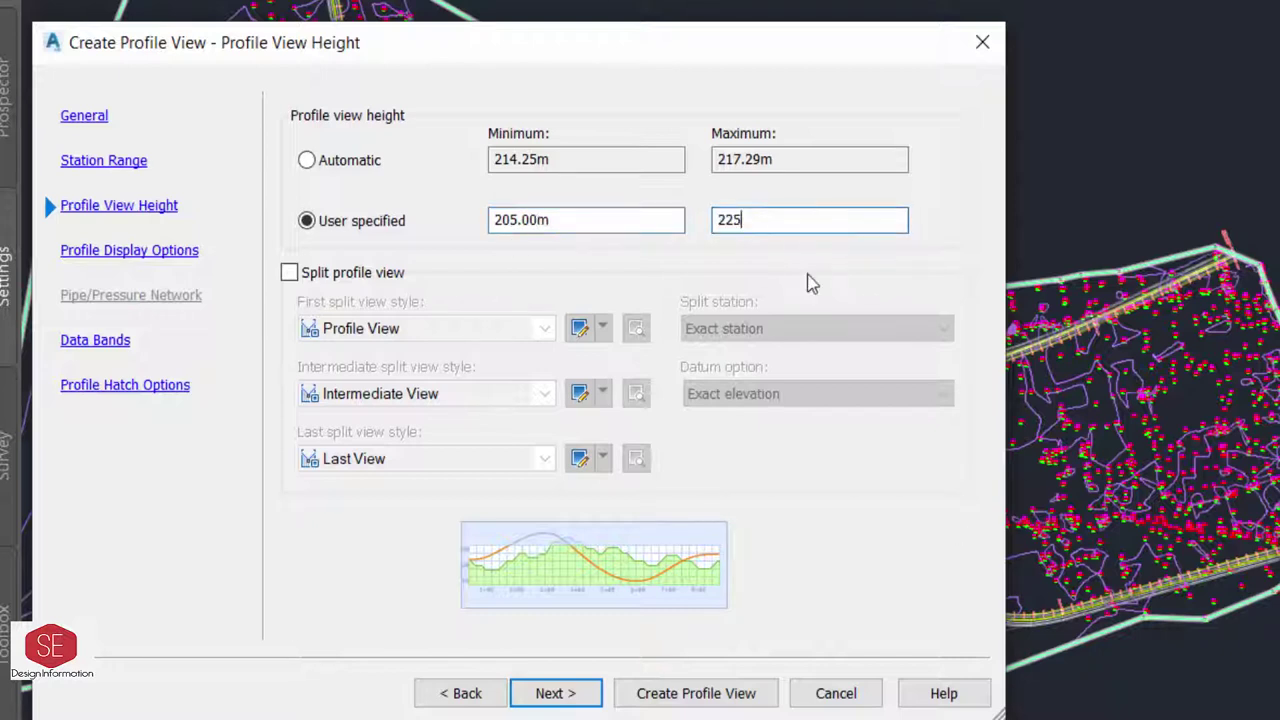
left_click(585, 696)
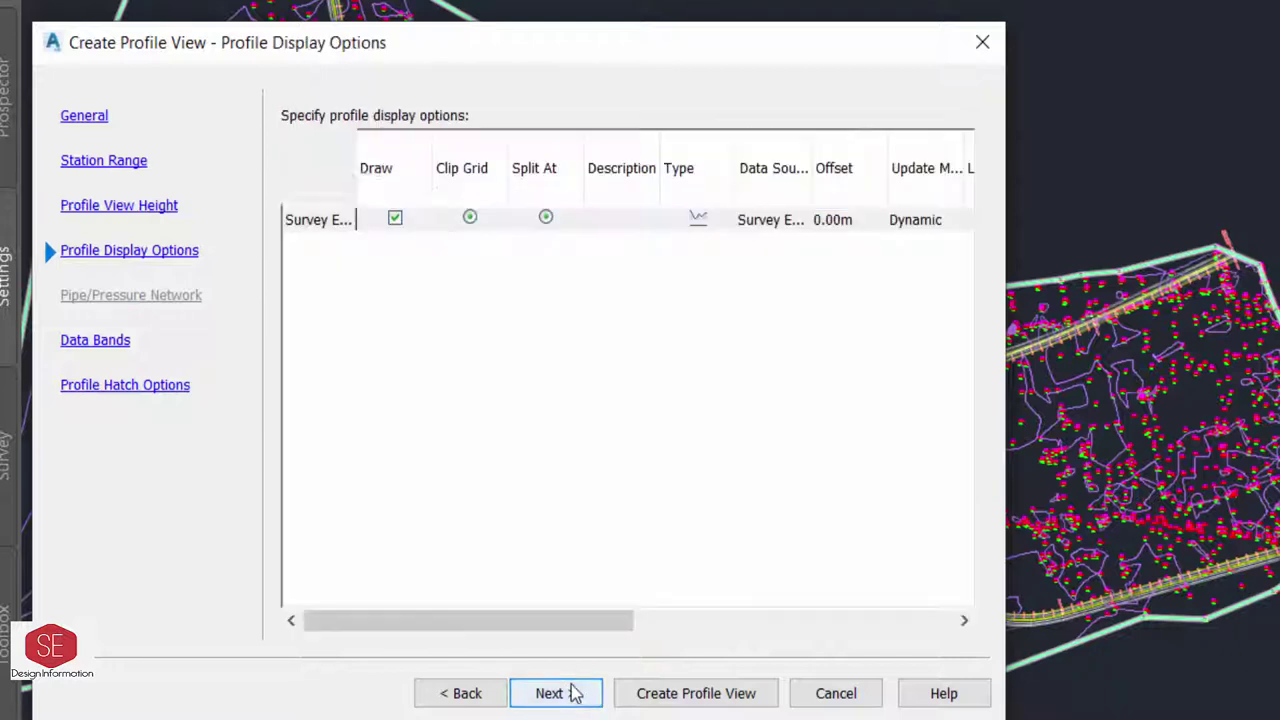
left_click(567, 705)
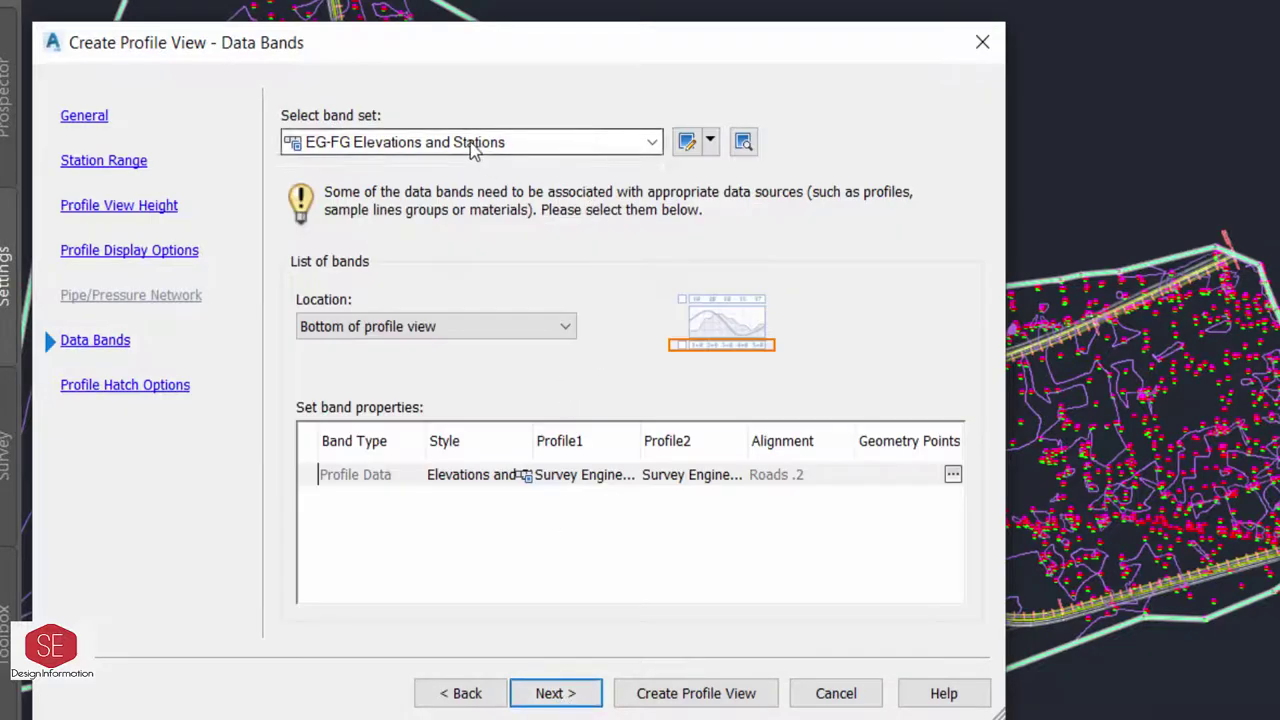
left_click(397, 150)
left_click(417, 206)
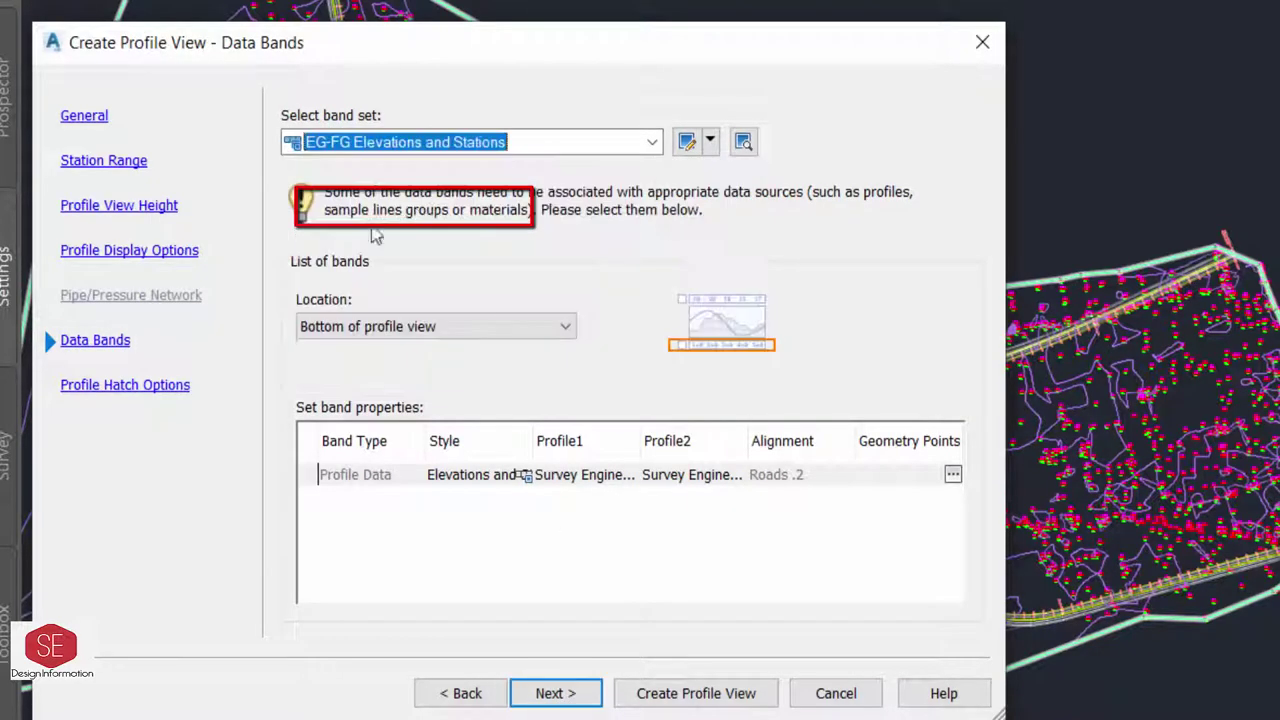
left_click(555, 693)
left_click(696, 693)
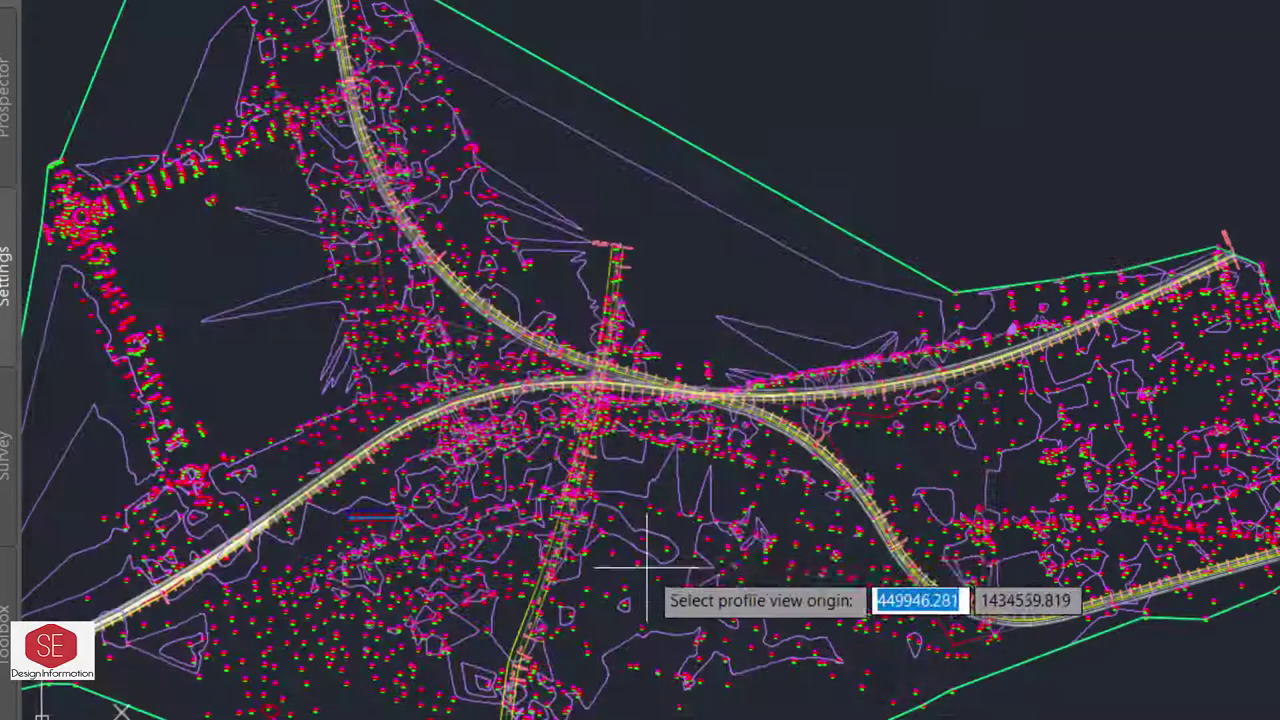
Place the profile view origin, then move the view into position with M.
scroll(729, 286, "down", 2)
left_click(688, 150)
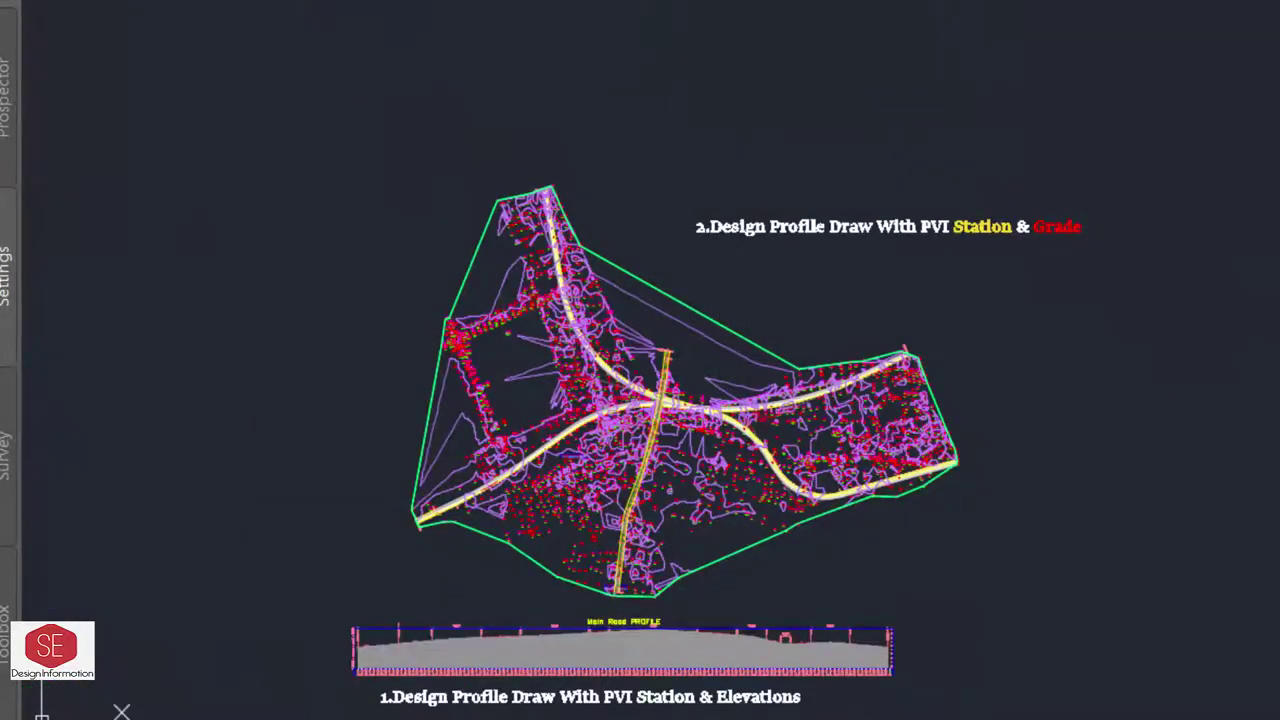
scroll(465, 334, "up", 4)
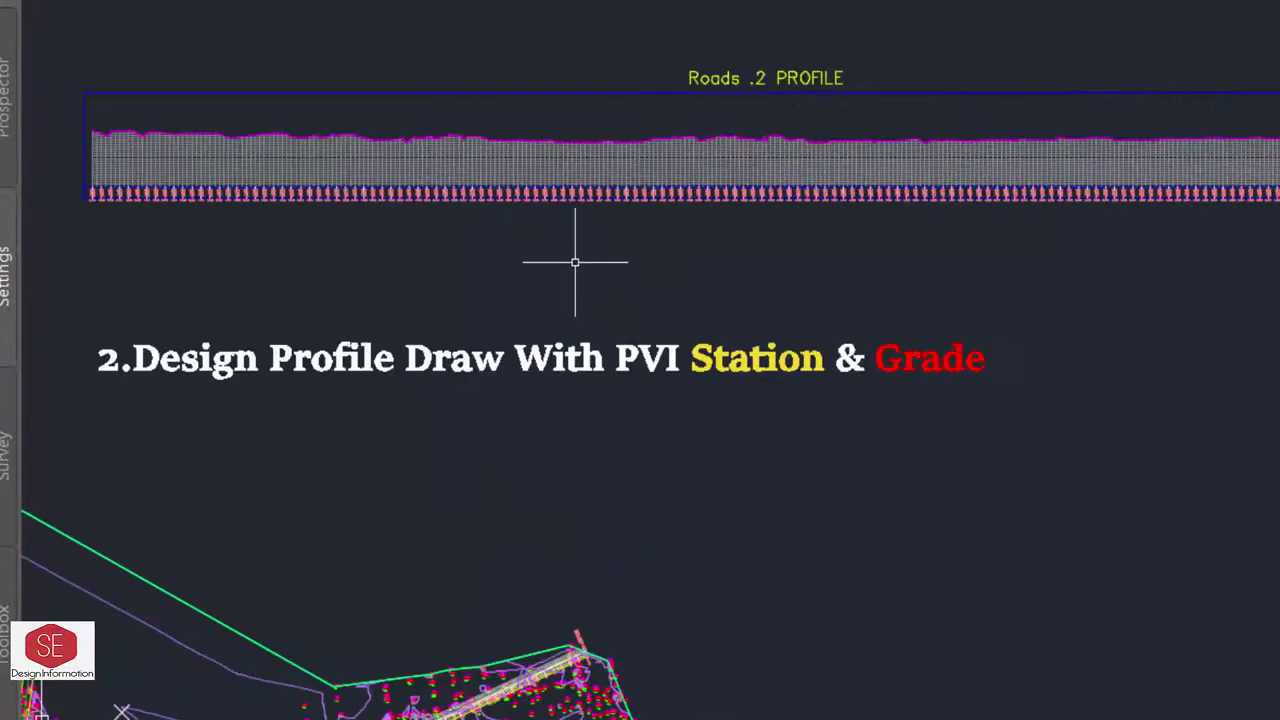
type("m")
key("Return")
left_click(640, 100)
key("Return")
left_click(944, 232)
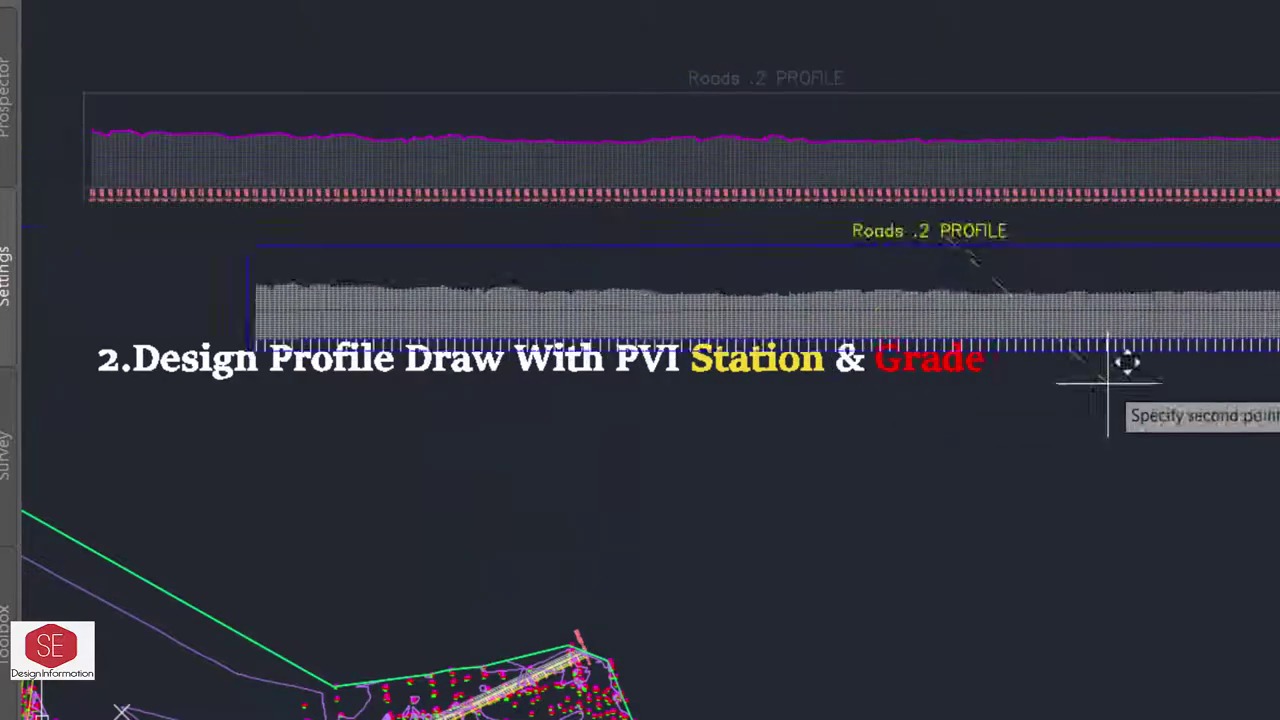
left_click(980, 337)
scroll(1060, 360, "down", 3)
scroll(895, 370, "up", 3)
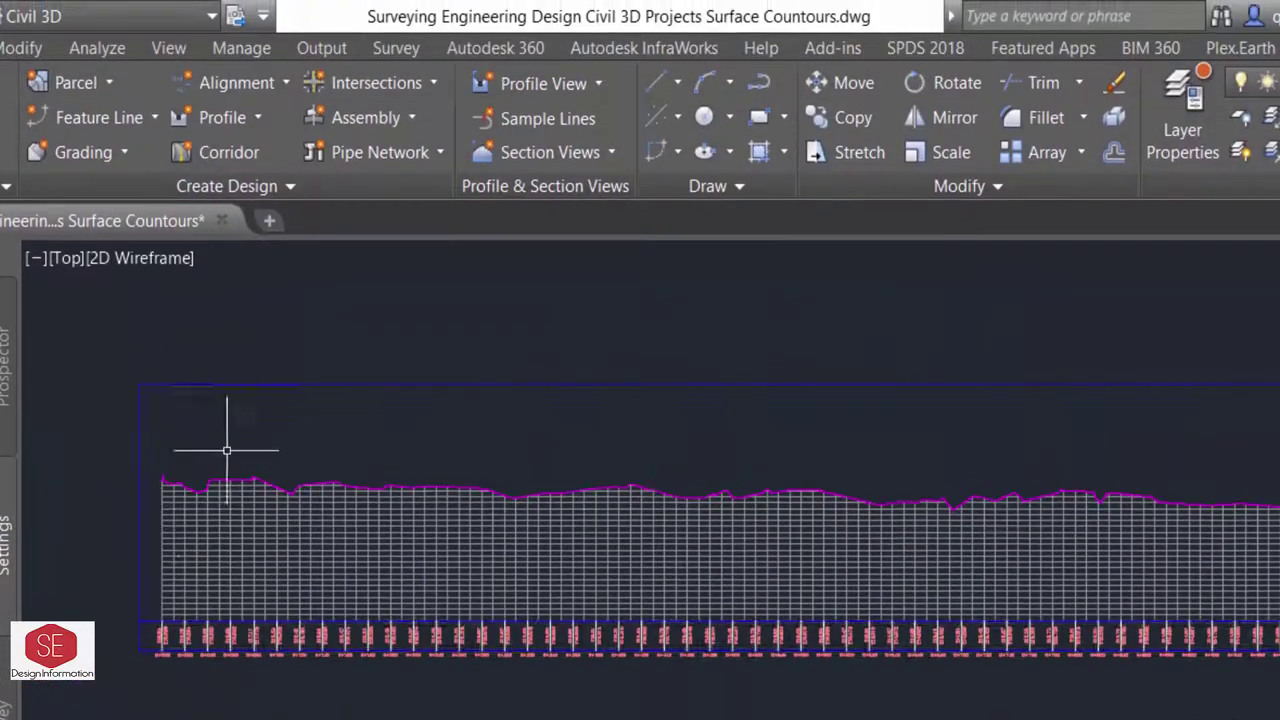
Create the Road .2 layout profile in the Roads 2 view with Design Profile style.
left_click(220, 128)
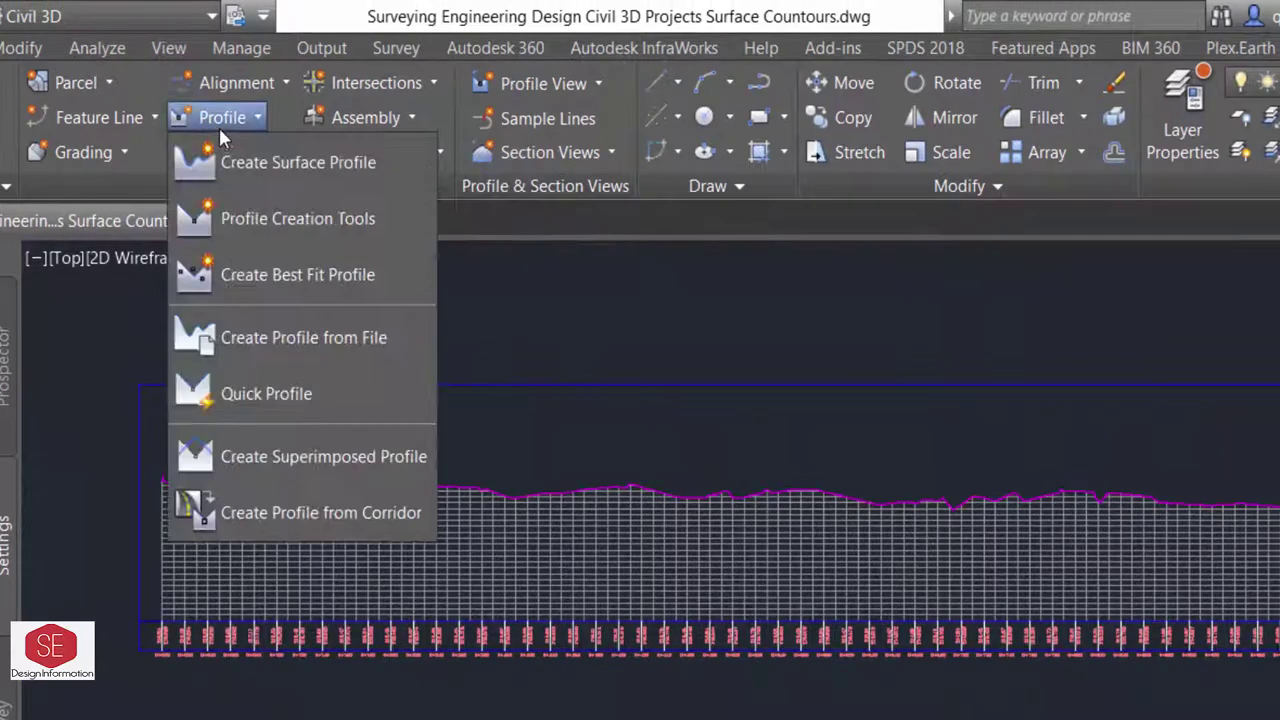
left_click(340, 220)
left_click(289, 382)
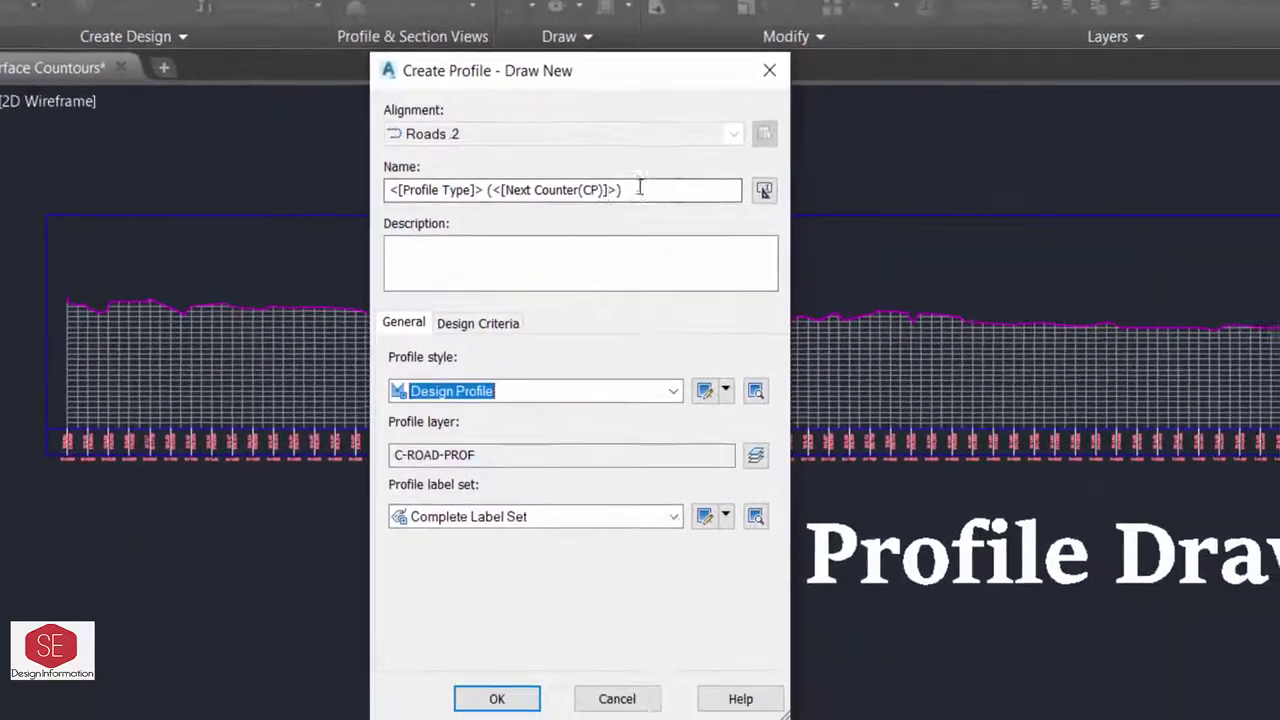
left_click(745, 284)
type("Road .2")
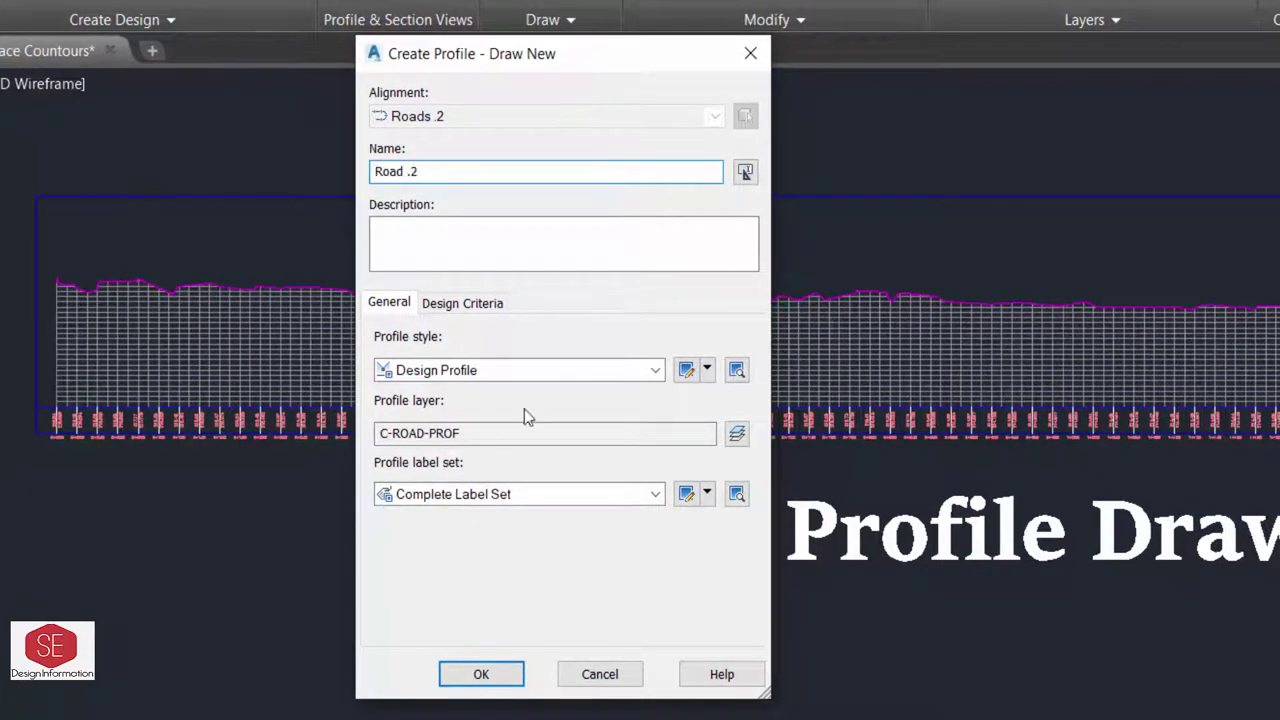
left_click(515, 372)
left_click(440, 411)
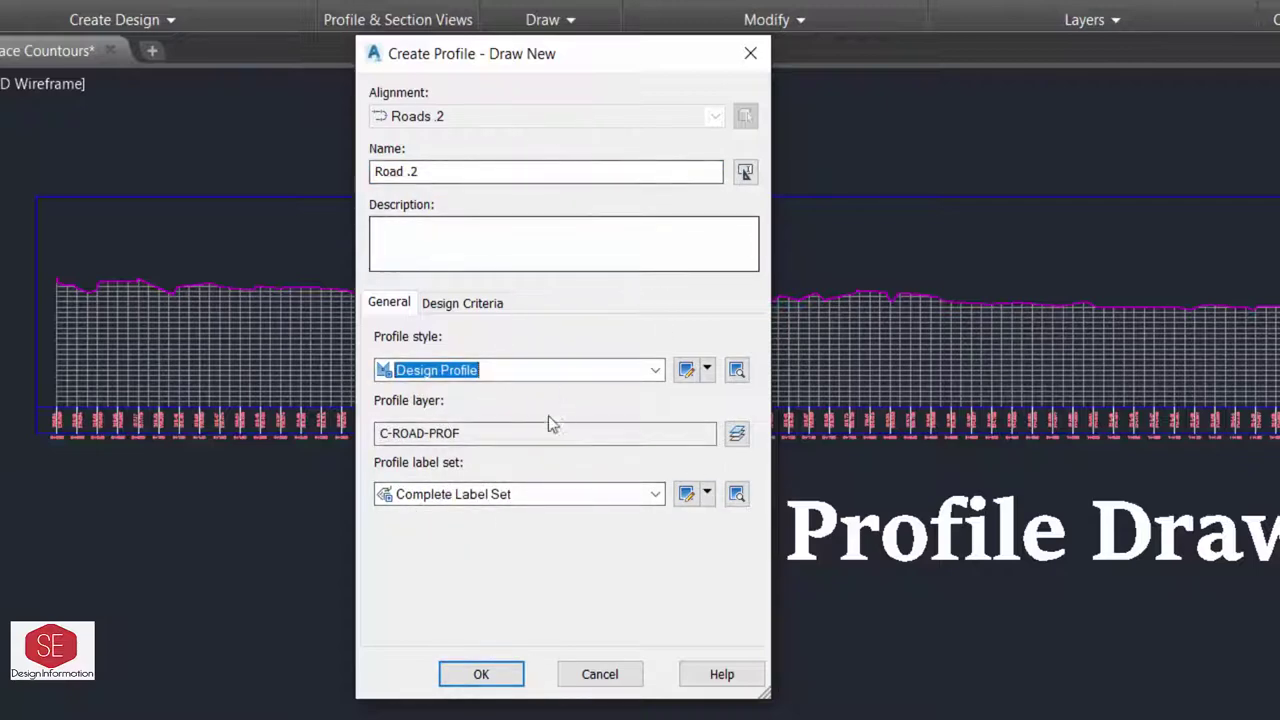
left_click(458, 305)
left_click(402, 309)
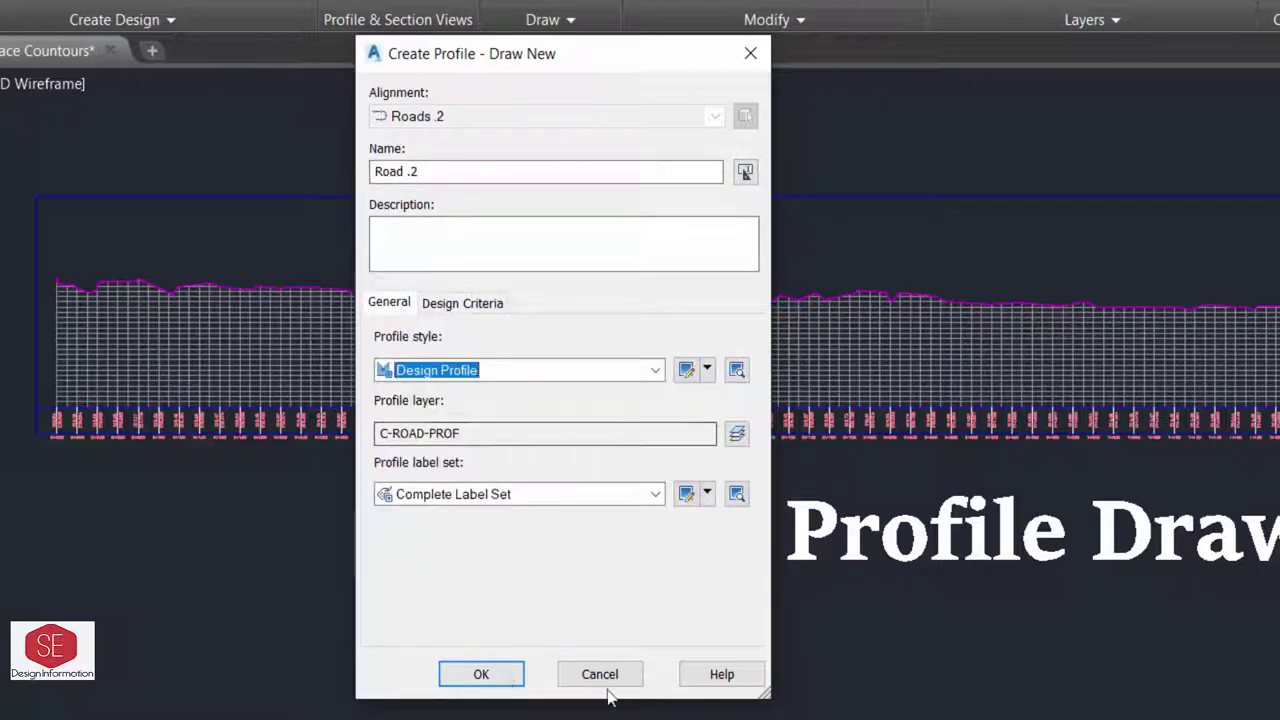
left_click(481, 675)
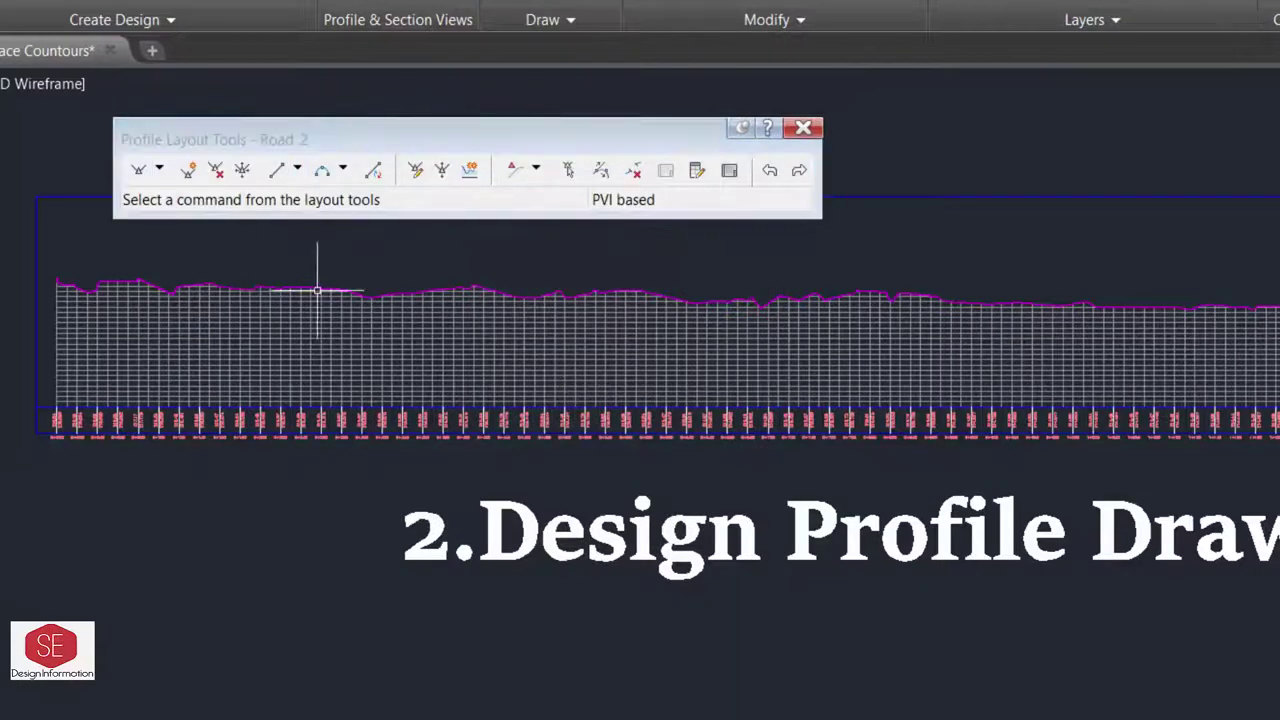
Choose Draw Tangents without curves and place the start point at the profile view's left end.
left_click(139, 170)
scroll(700, 471, "up", 2)
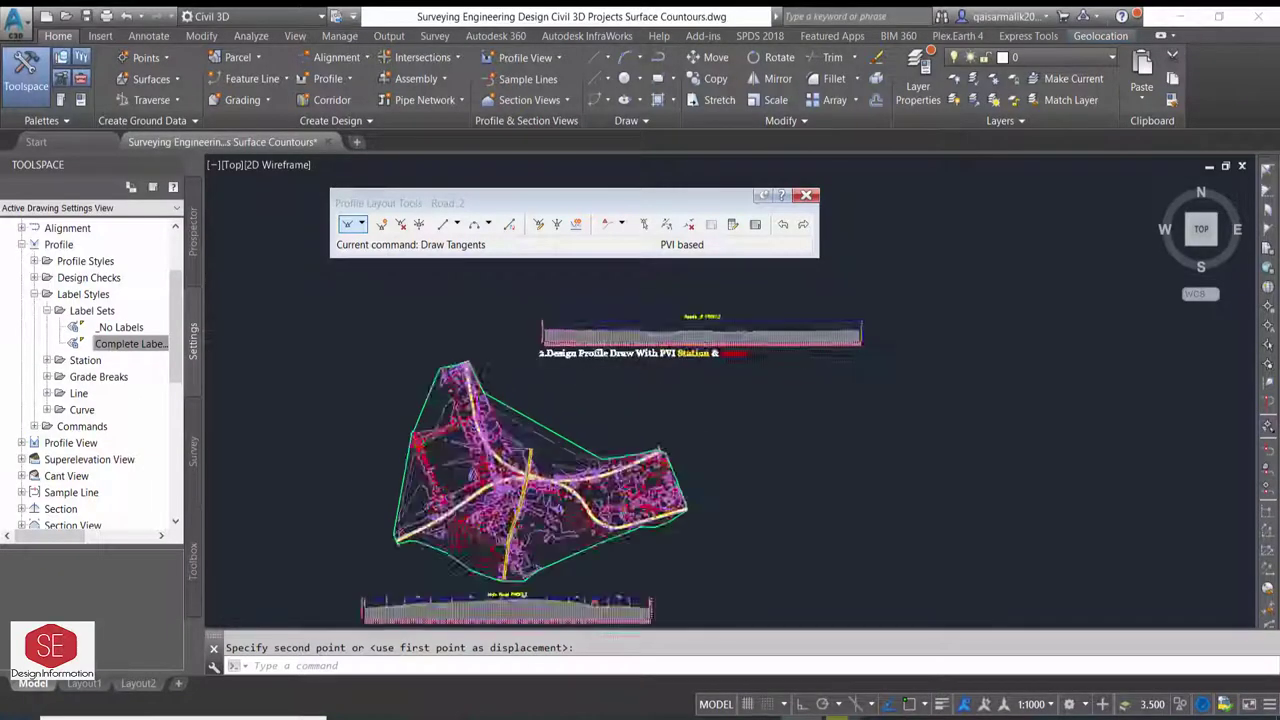
scroll(708, 522, "up", 2)
middle_click_drag(677, 274, 677, 357)
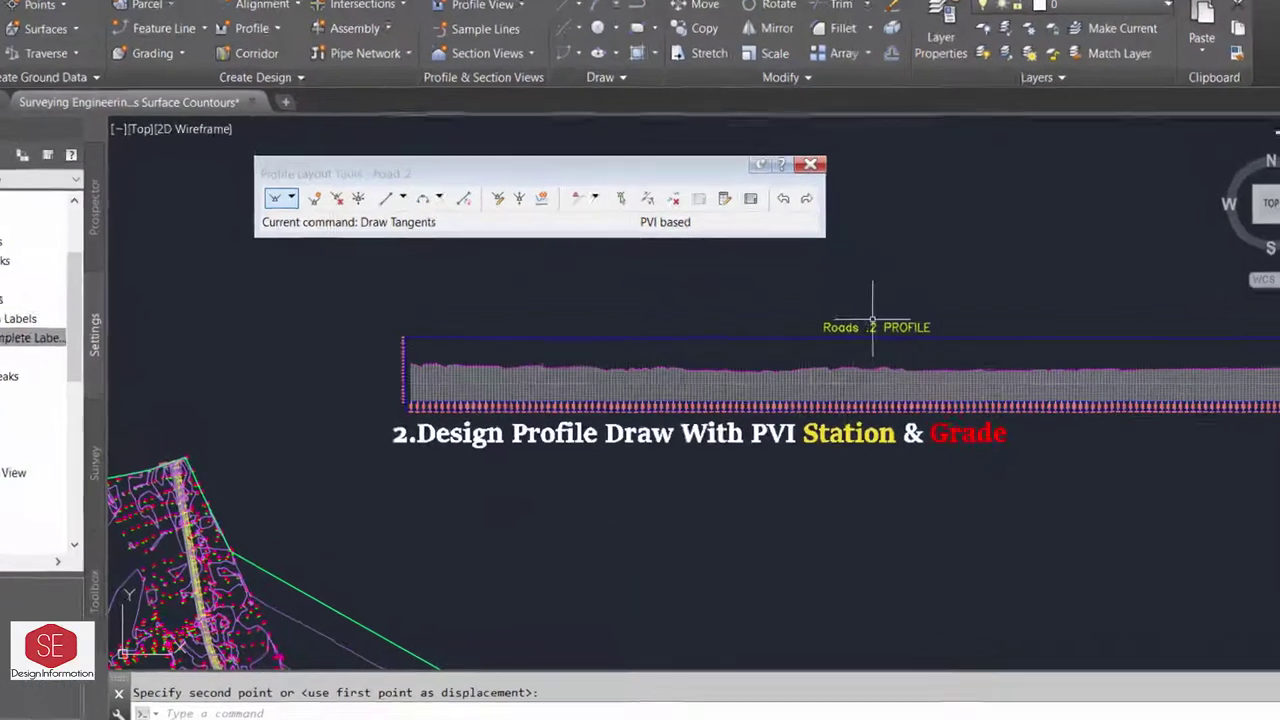
scroll(290, 357, "up", 2)
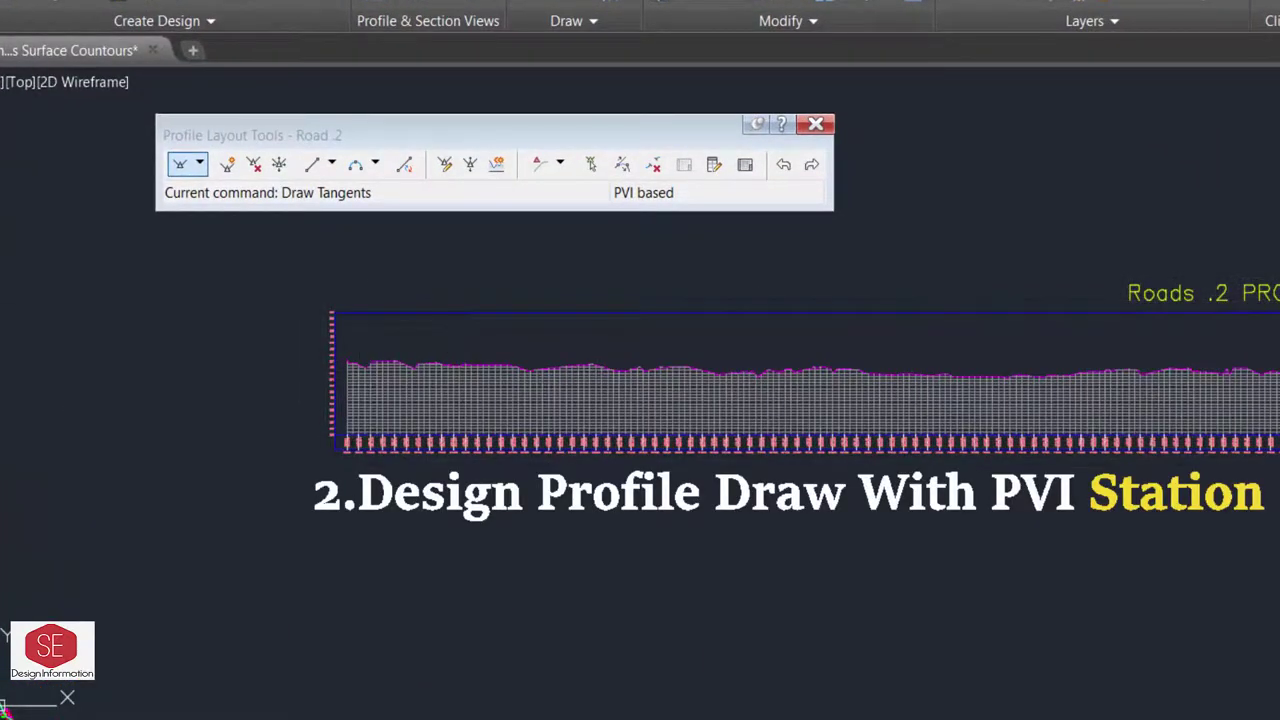
left_click(200, 165)
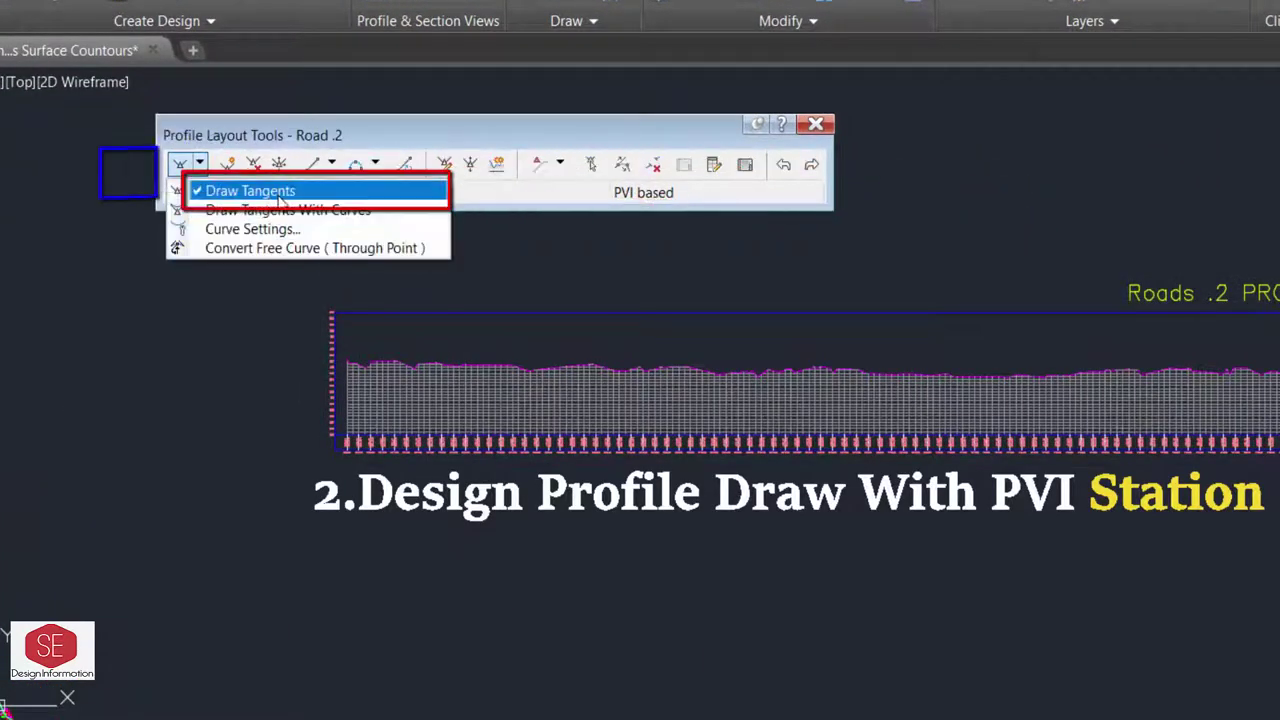
left_click(258, 194)
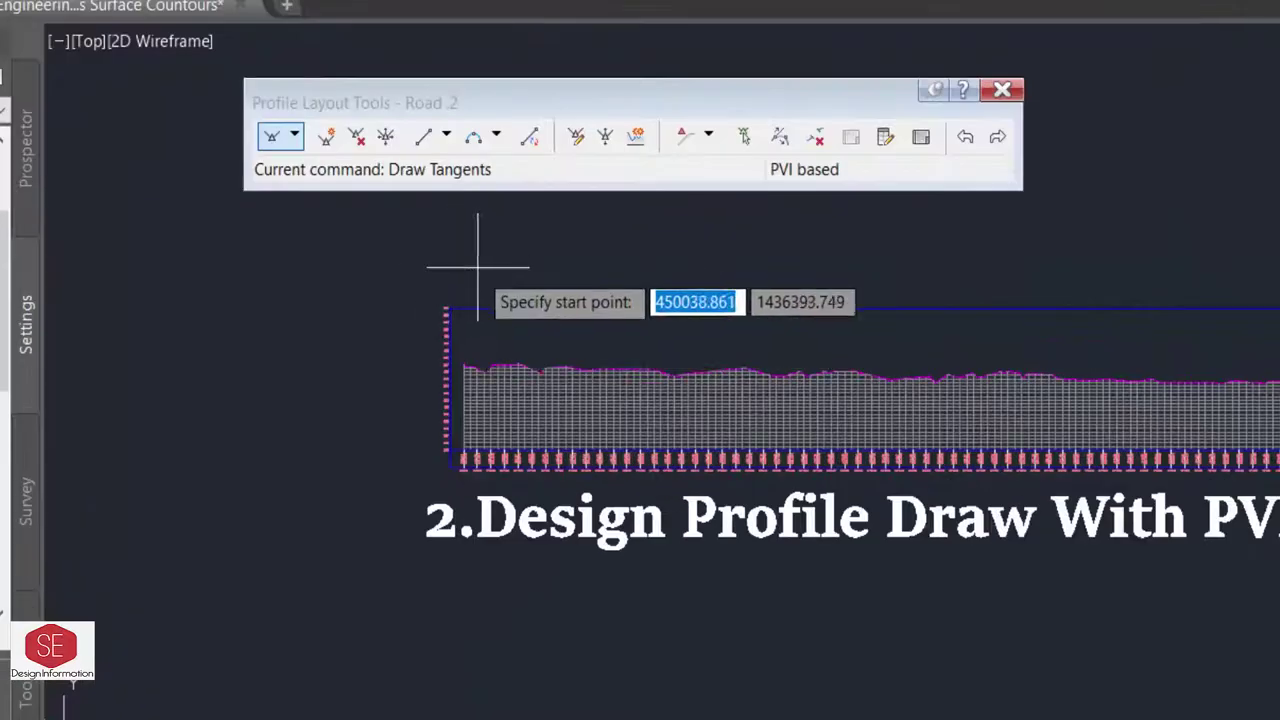
scroll(390, 330, "up", 5)
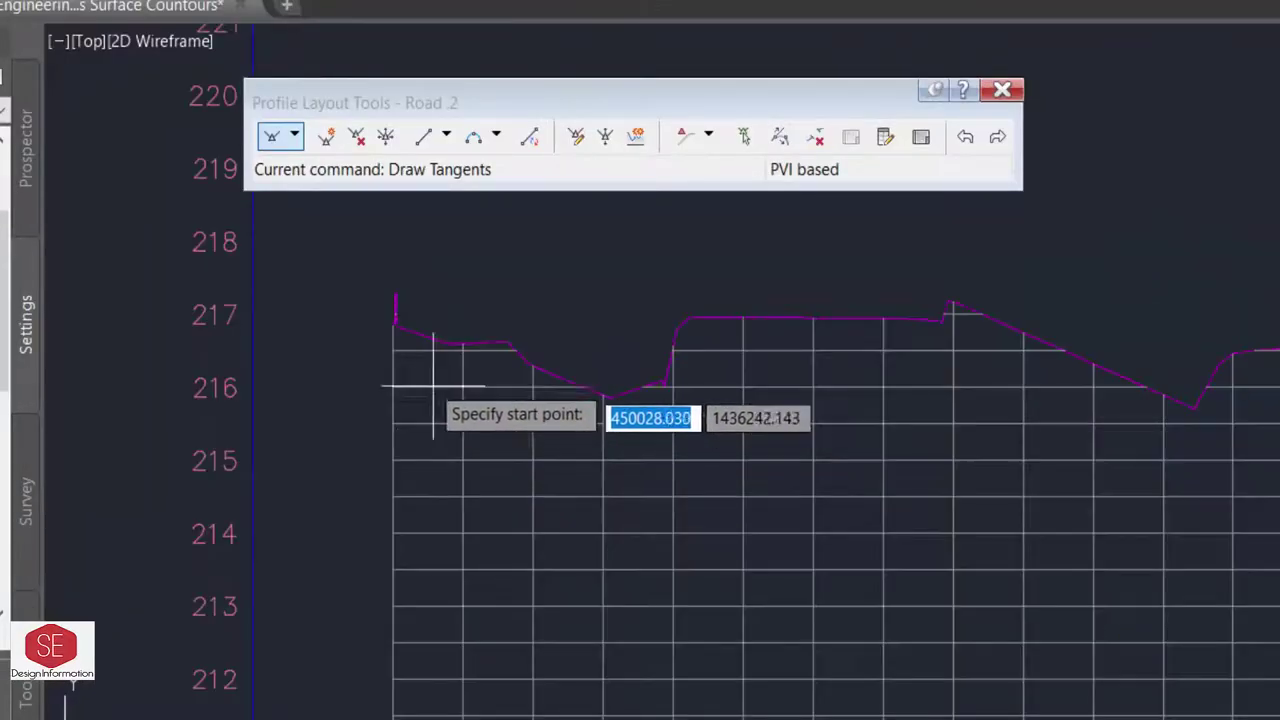
left_click(395, 318)
scroll(486, 349, "down", 5)
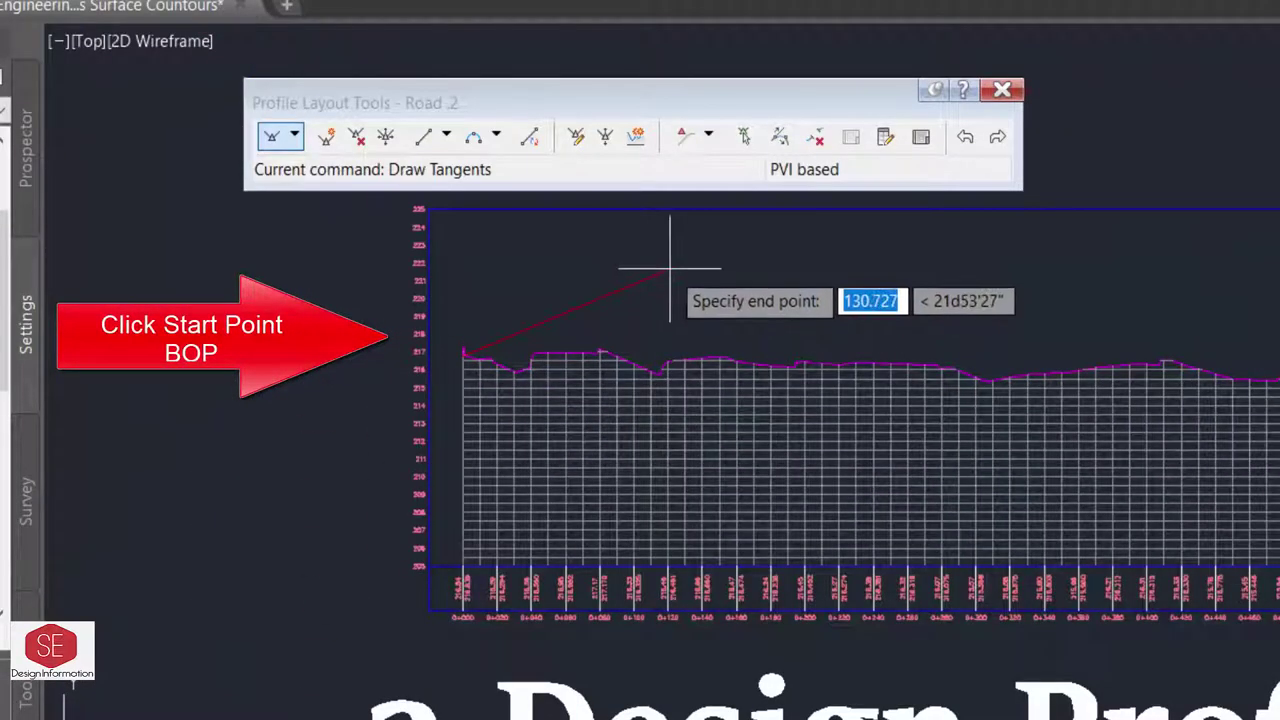
Enter tangents by grade and station: 1% grade to station 500, then a -3% grade.
type("'pgs")
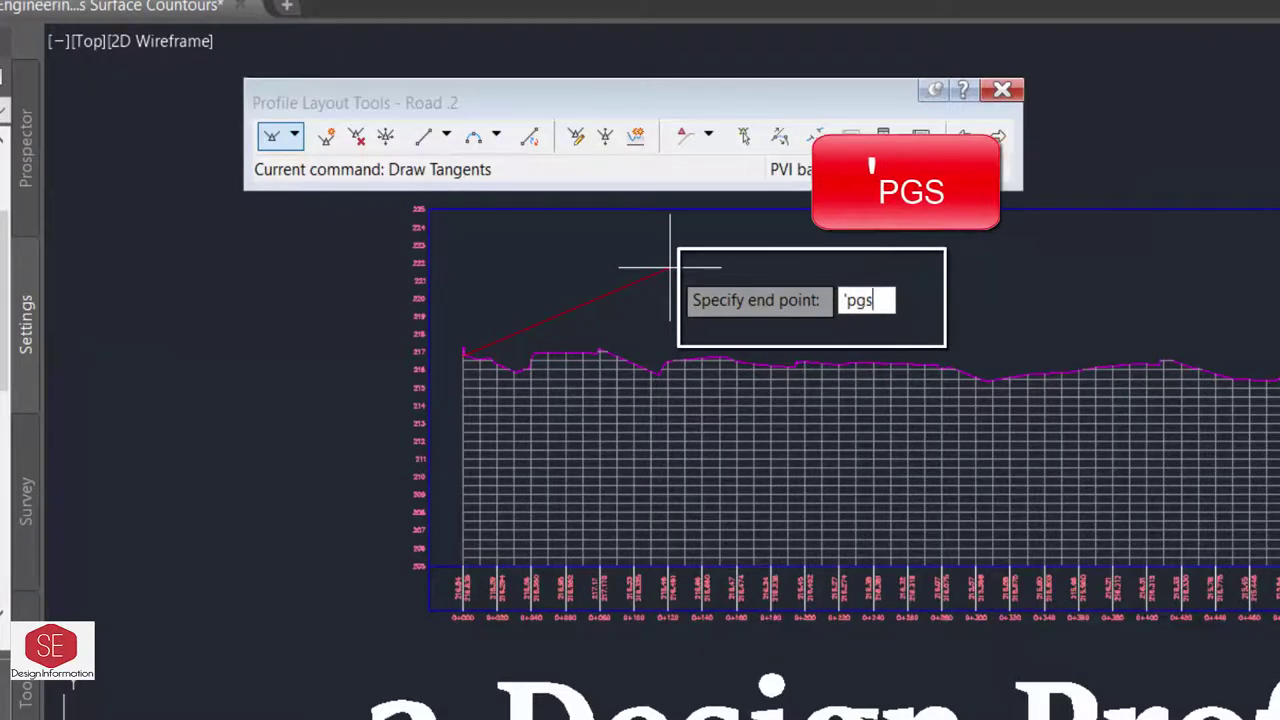
key("Return")
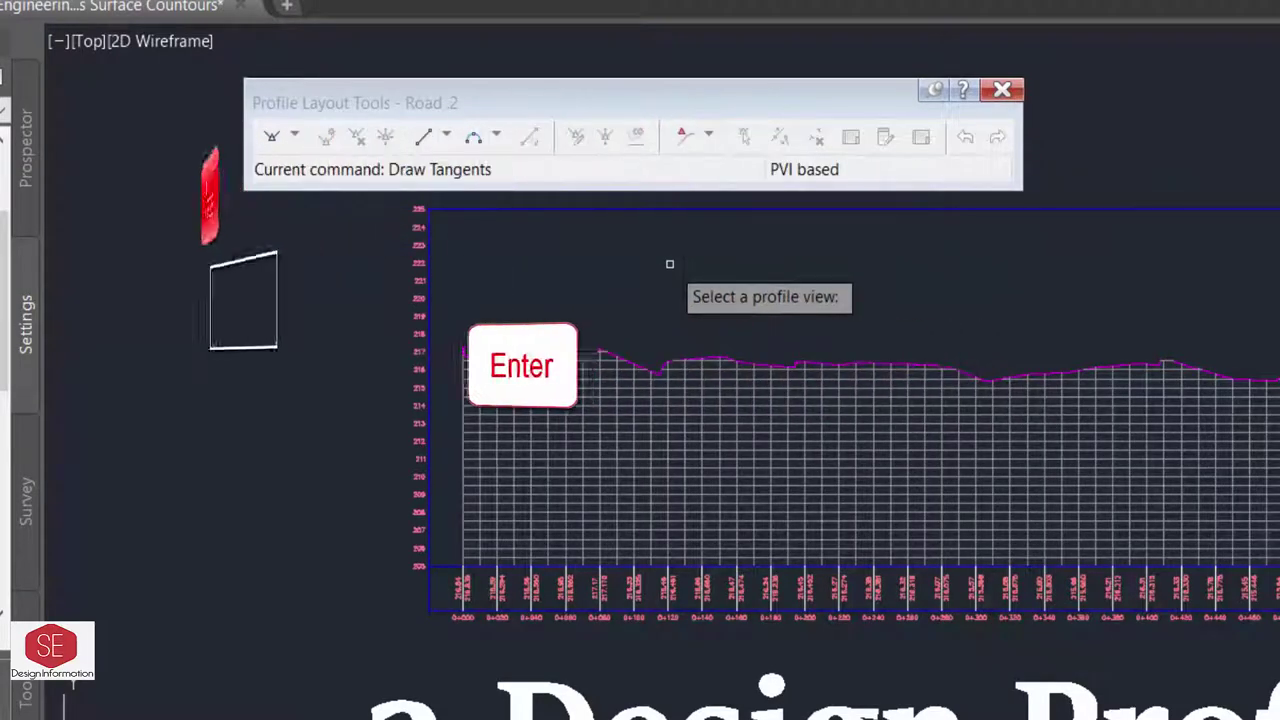
left_click(696, 201)
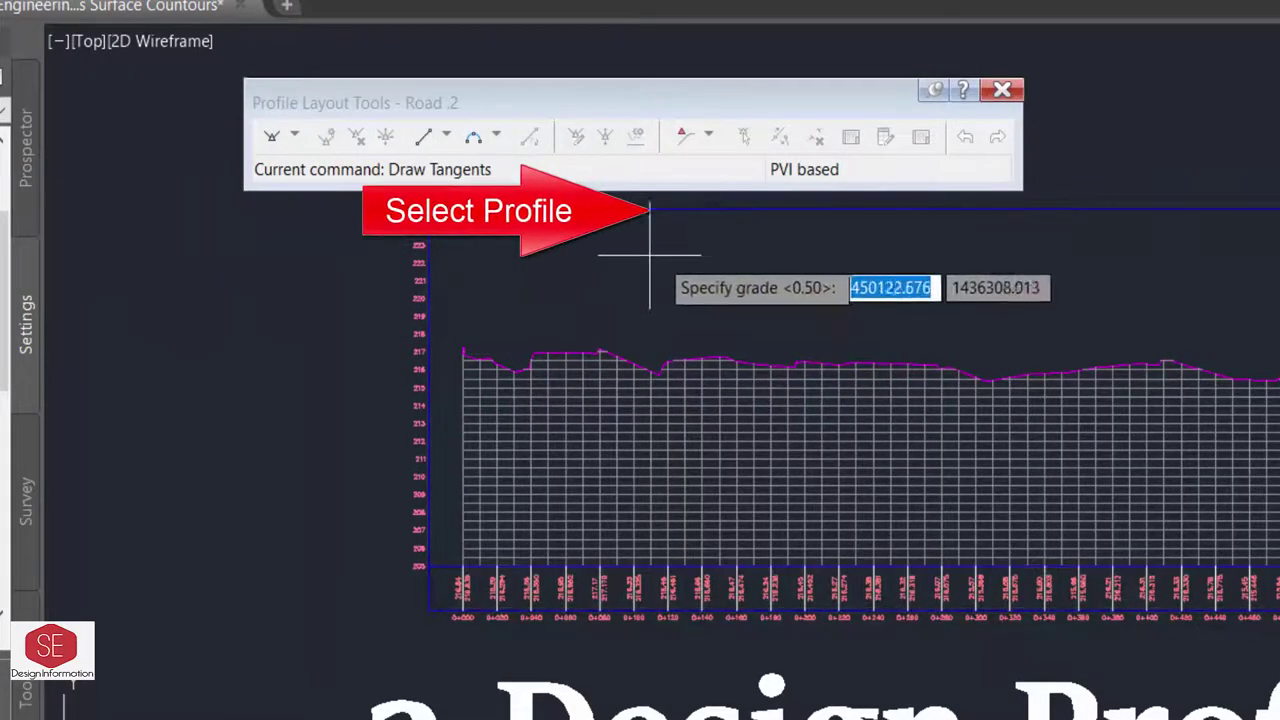
right_click(646, 268)
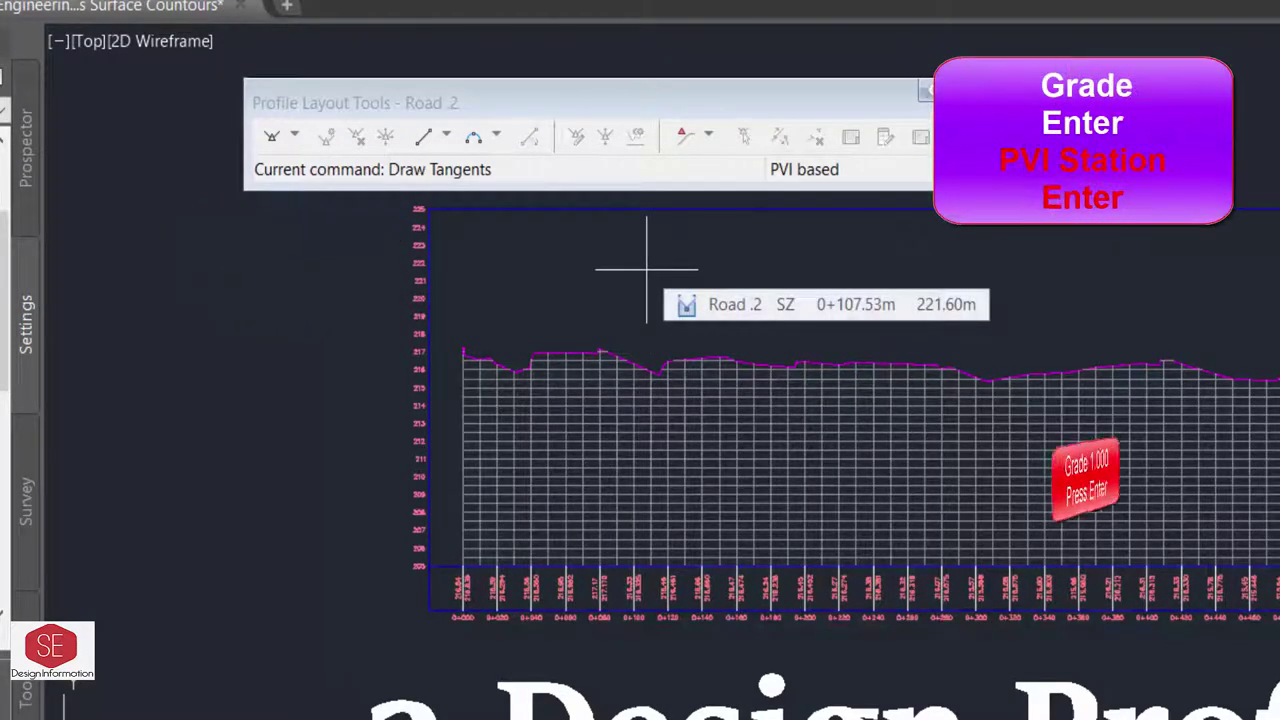
type("1")
key("Return")
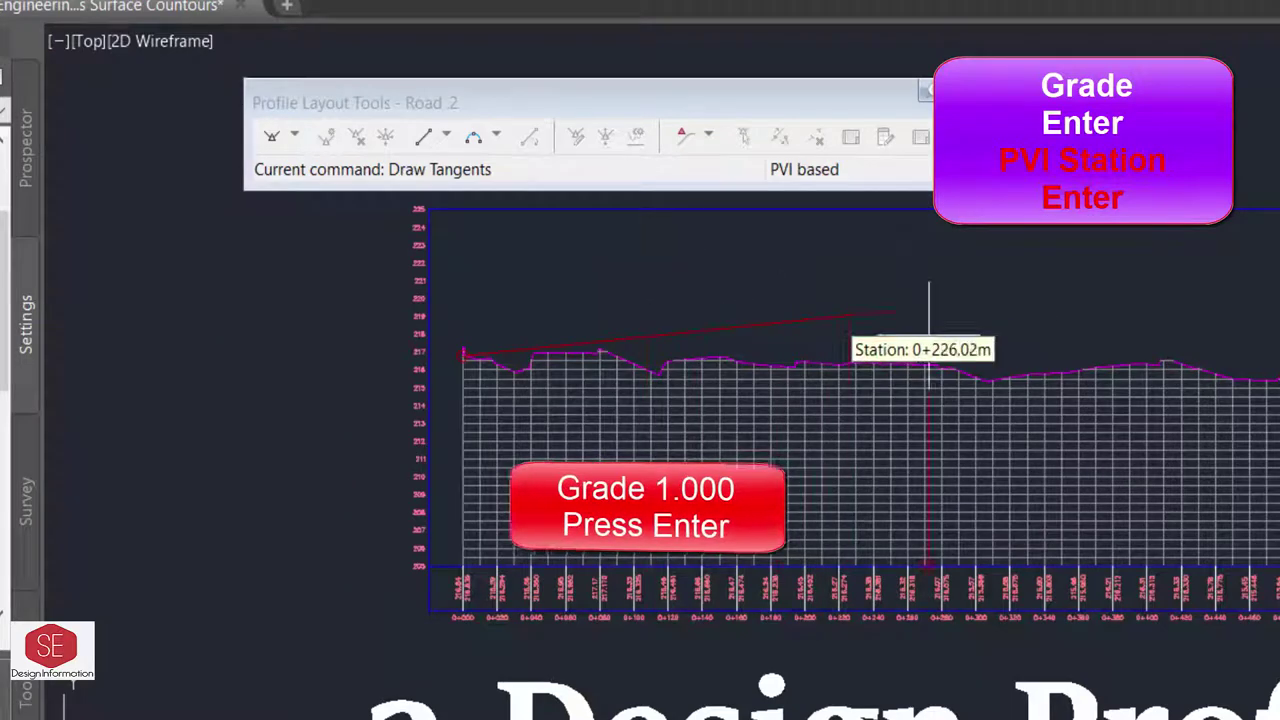
type("500")
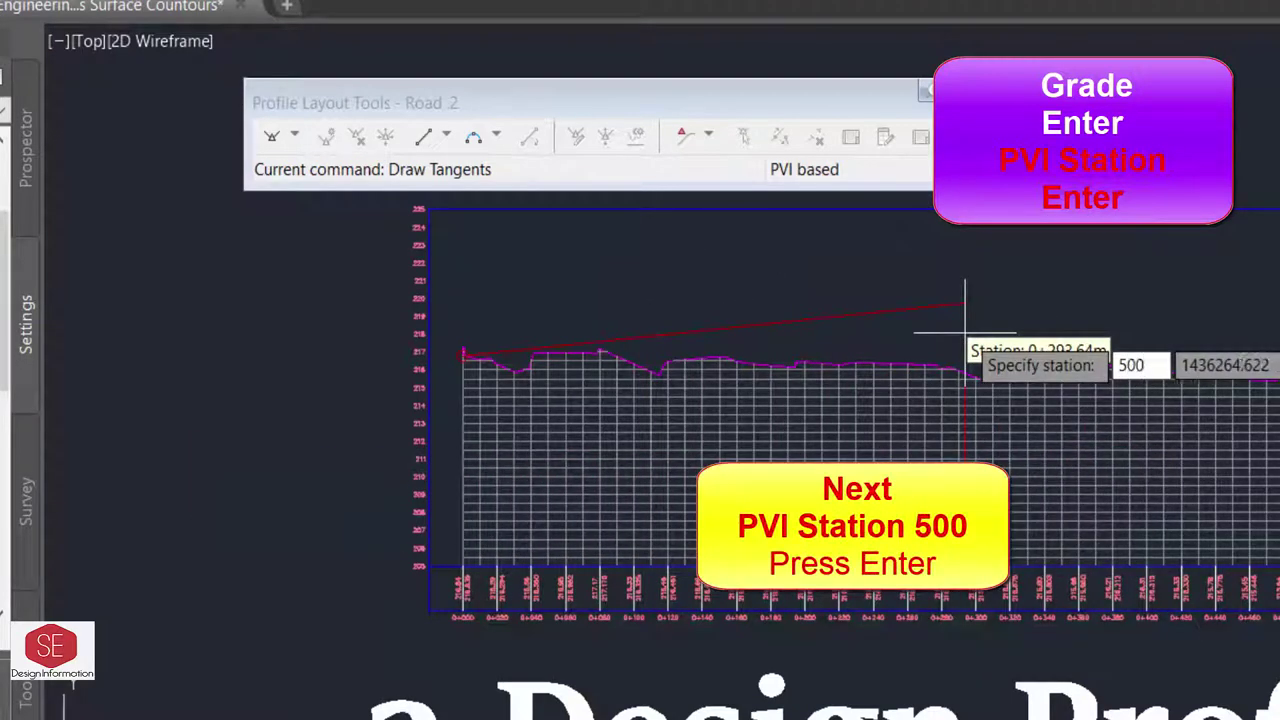
key("Return")
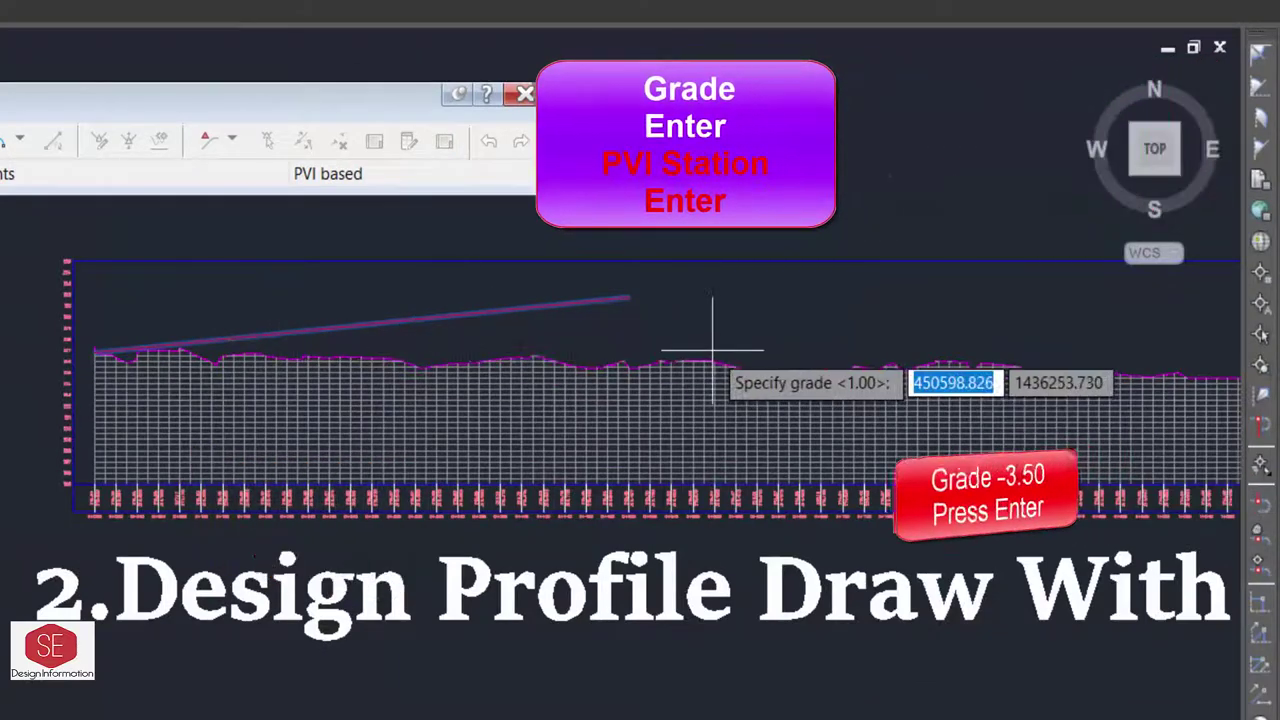
type("-3")
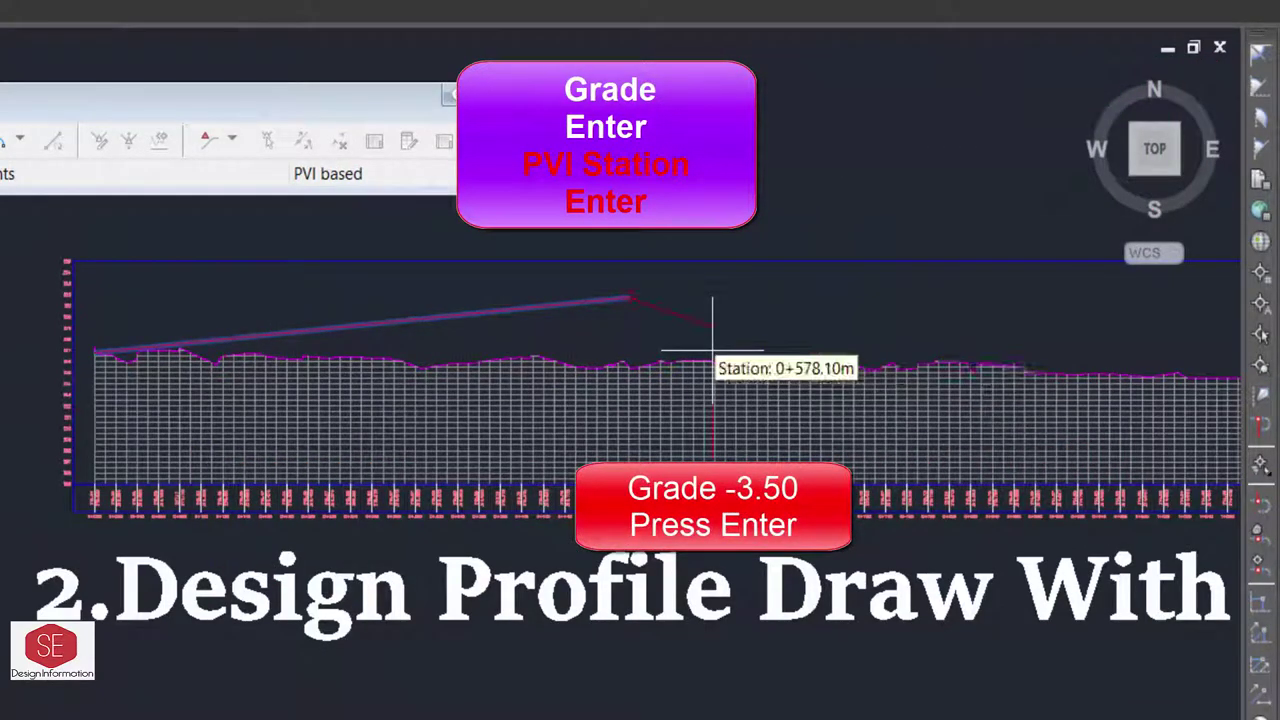
key("Return")
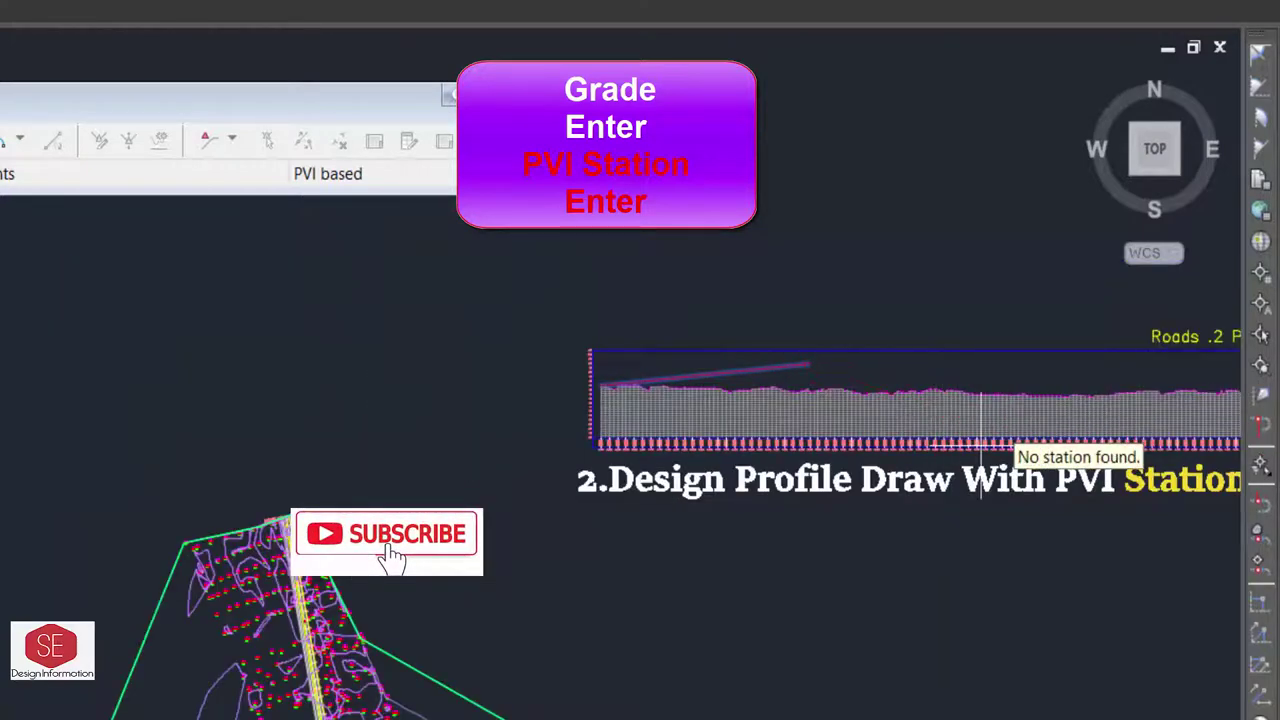
Add the PVI at station 900 and a 0.5% grade to station 1500.
scroll(980, 440, "up", 4)
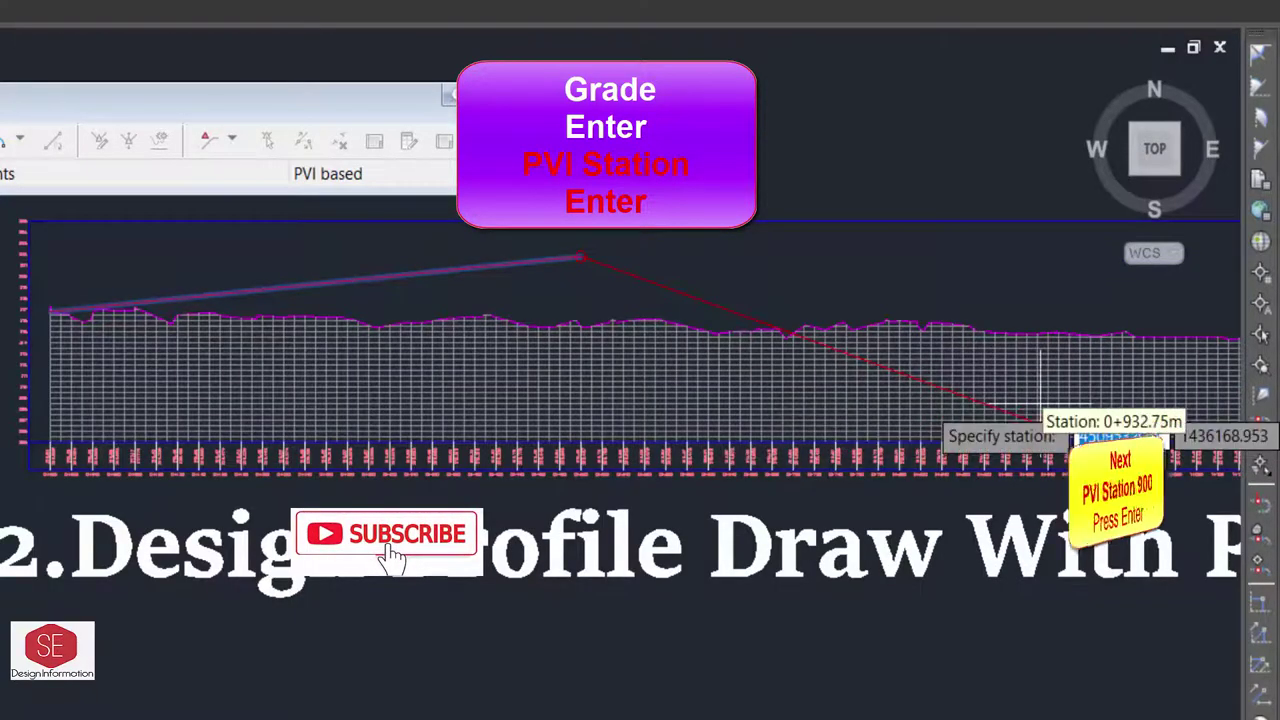
type("900")
key("Return")
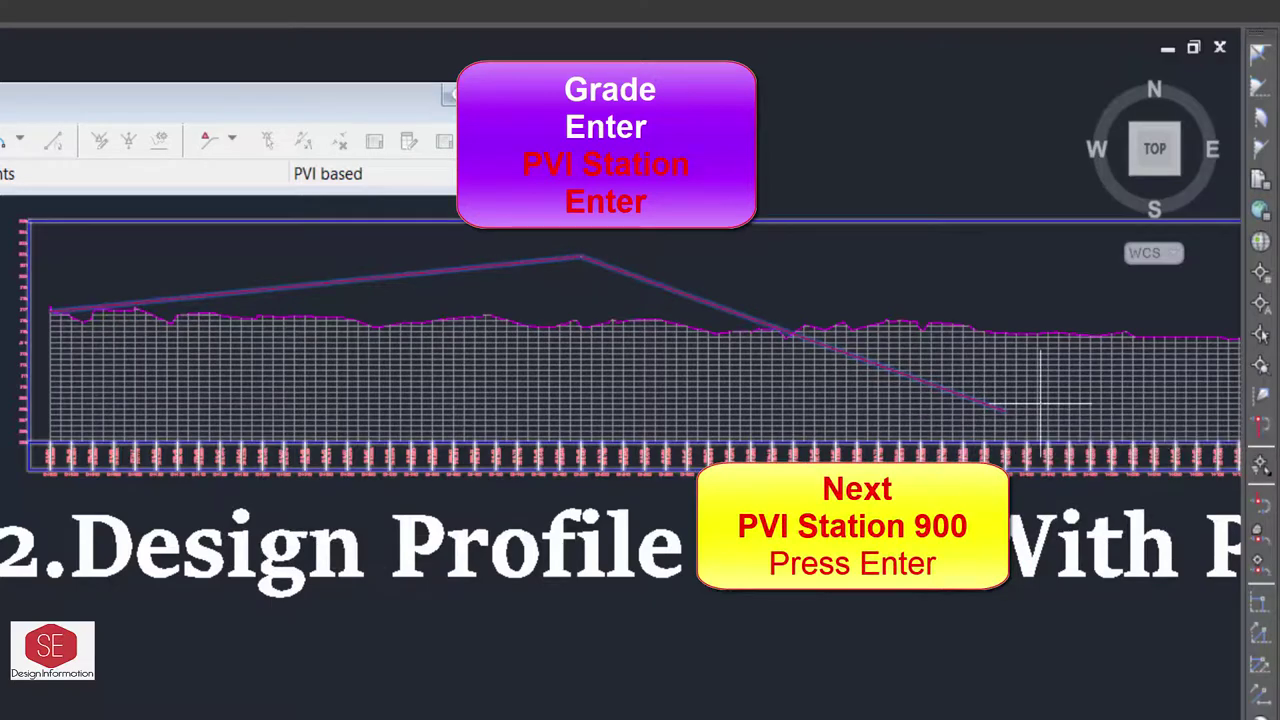
scroll(257, 290, "down", 3)
scroll(755, 347, "up", 3)
scroll(815, 340, "up", 2)
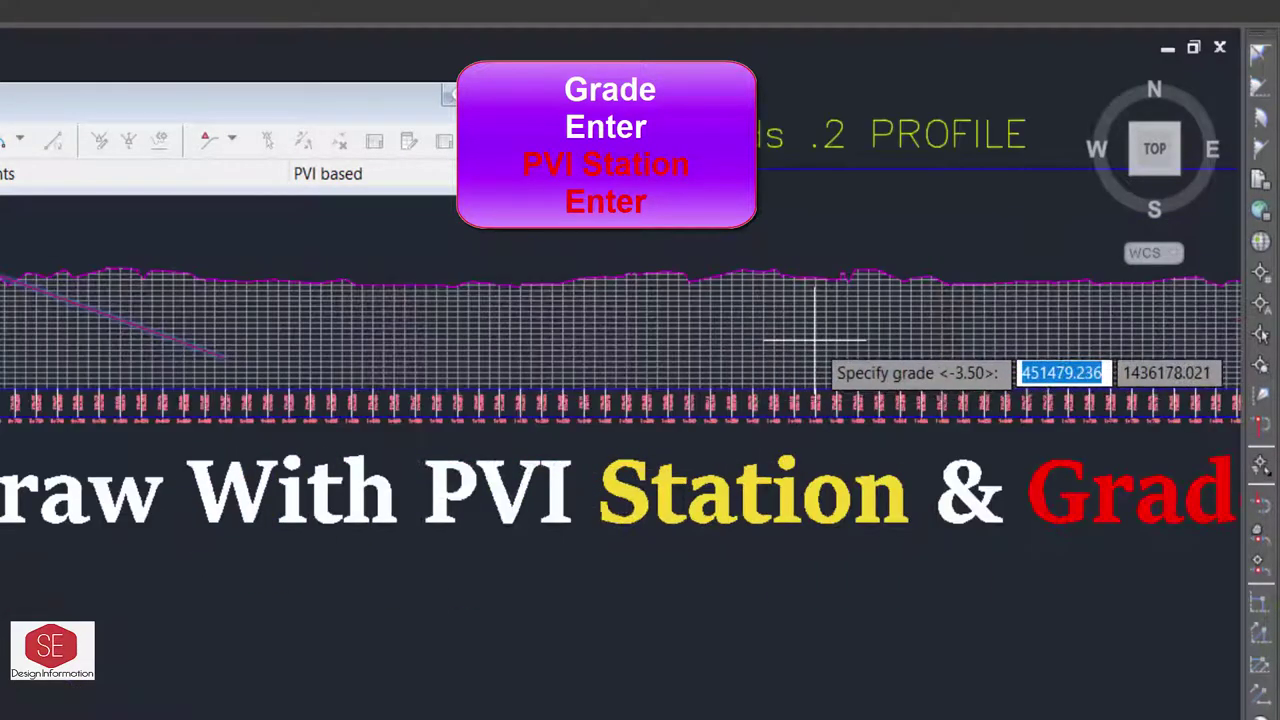
type(".5")
type("1500")
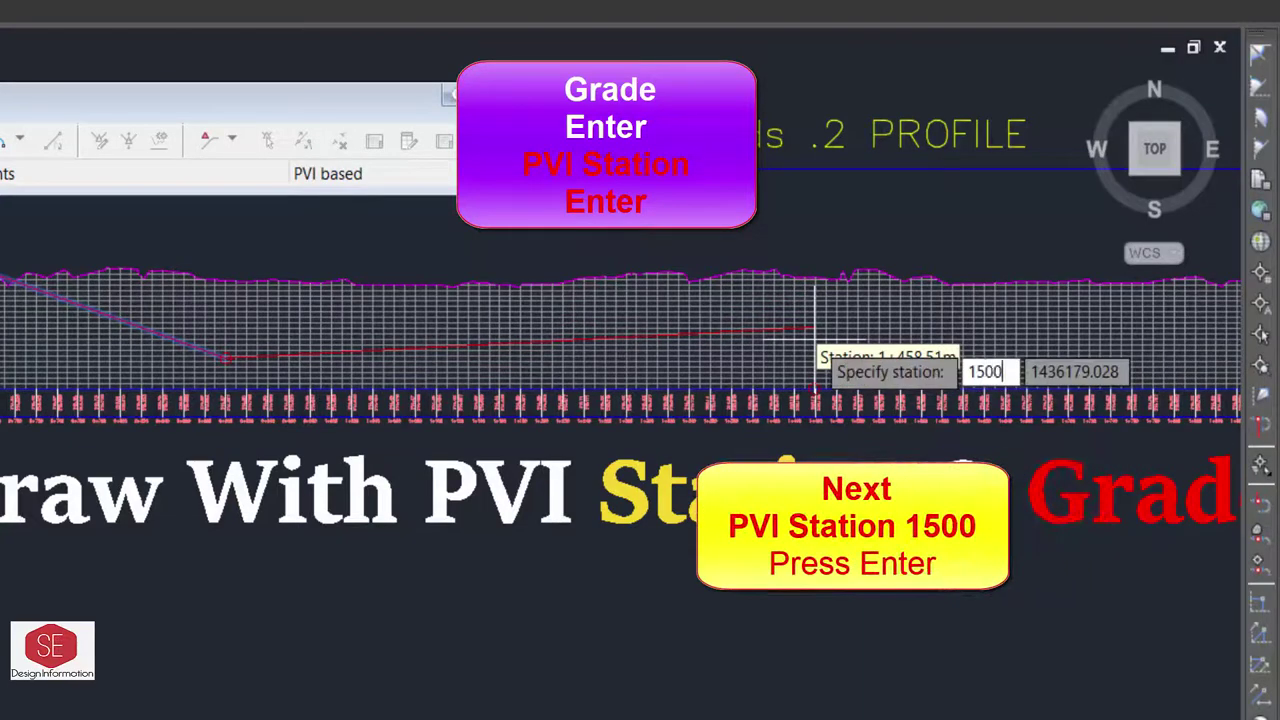
key("Return")
scroll(590, 368, "down", 2)
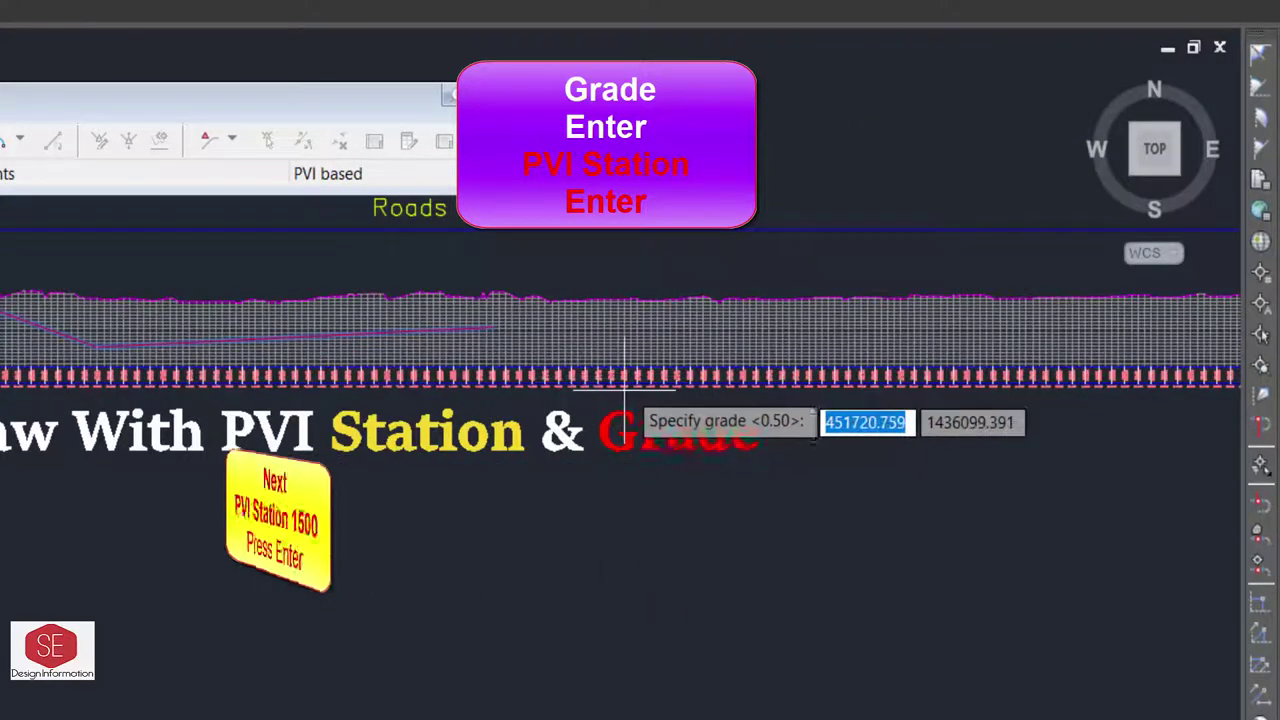
scroll(700, 340, "up", 2)
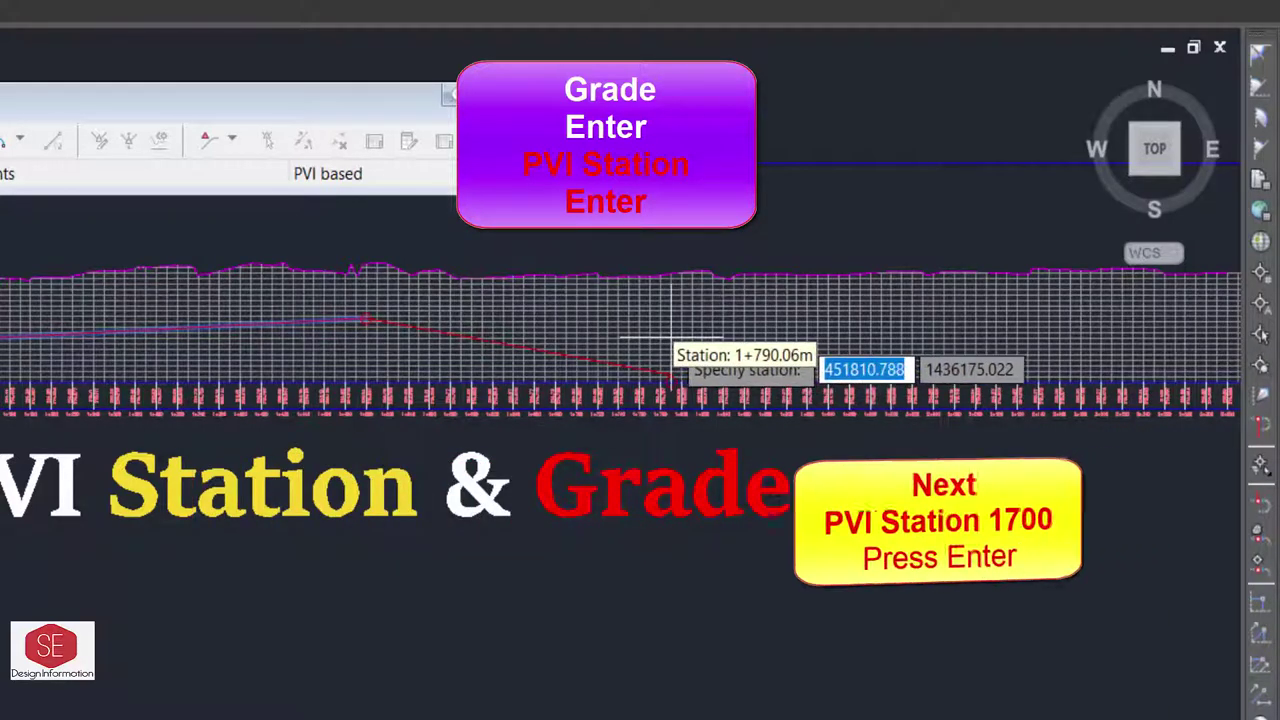
Add PVIs at stations 1700 and 2+600 with a 1.5% grade between them.
type("17")
key("Return")
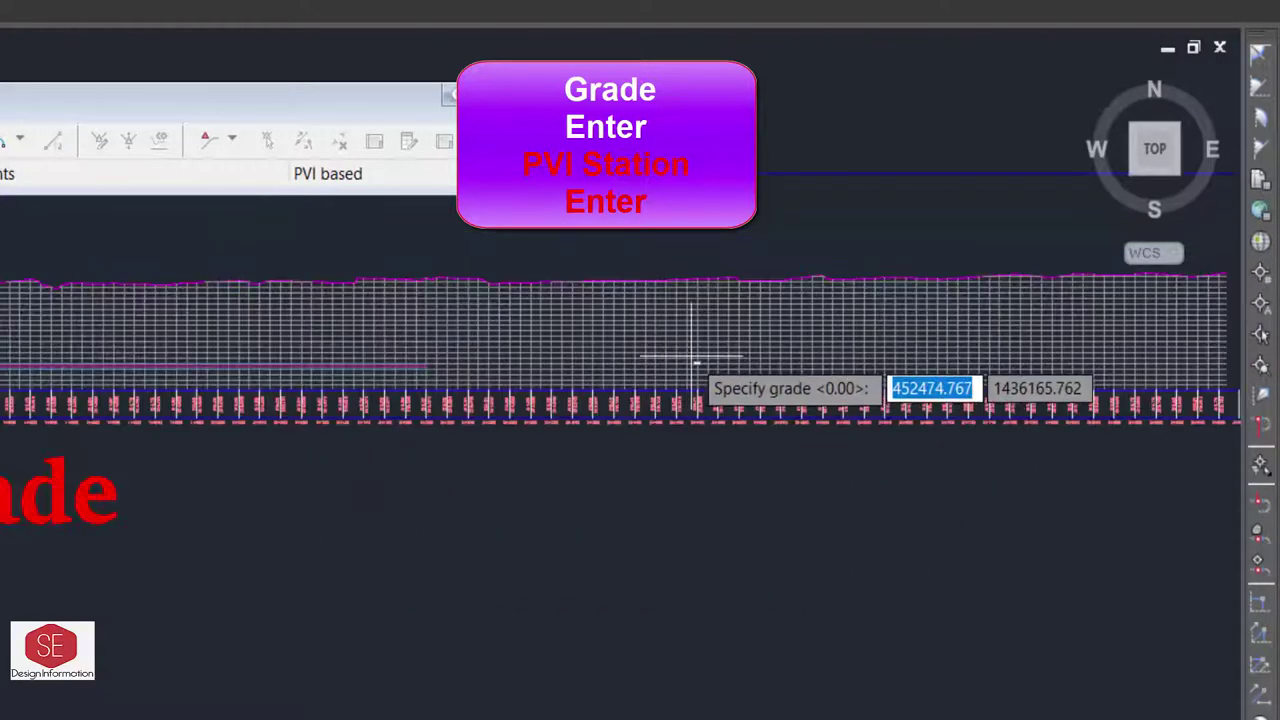
type("1.5")
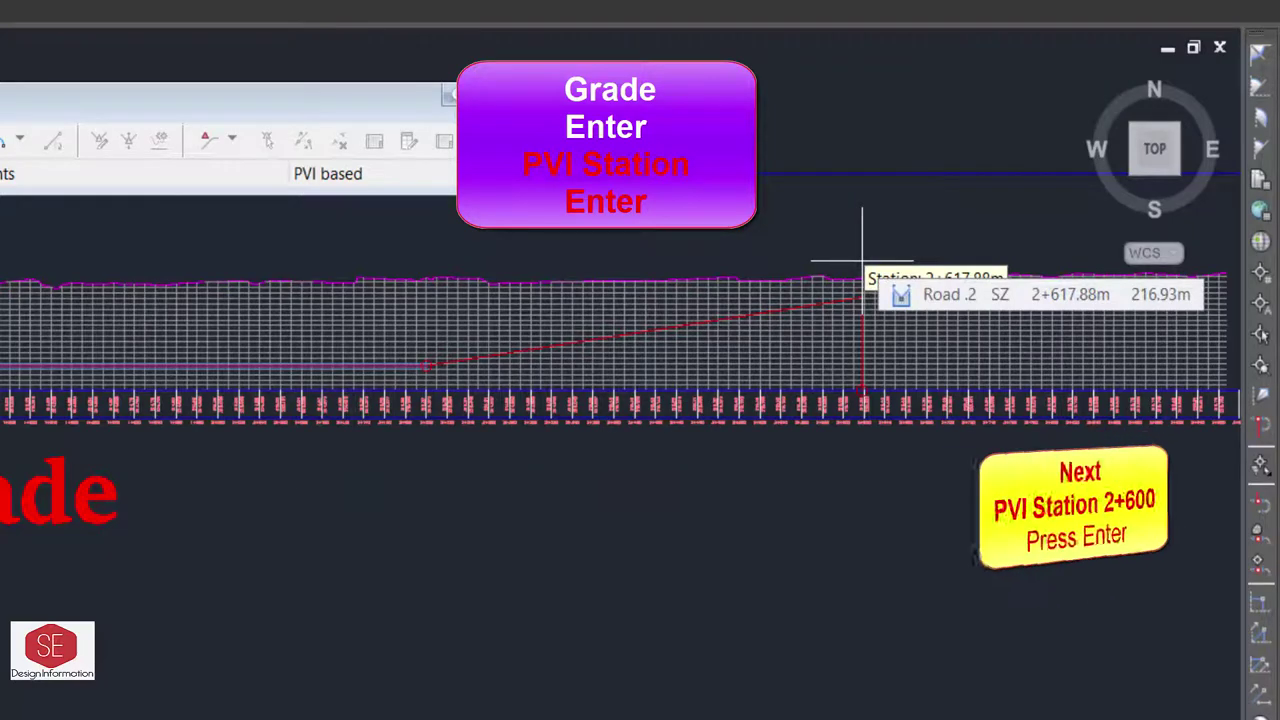
type("2600")
key("Return")
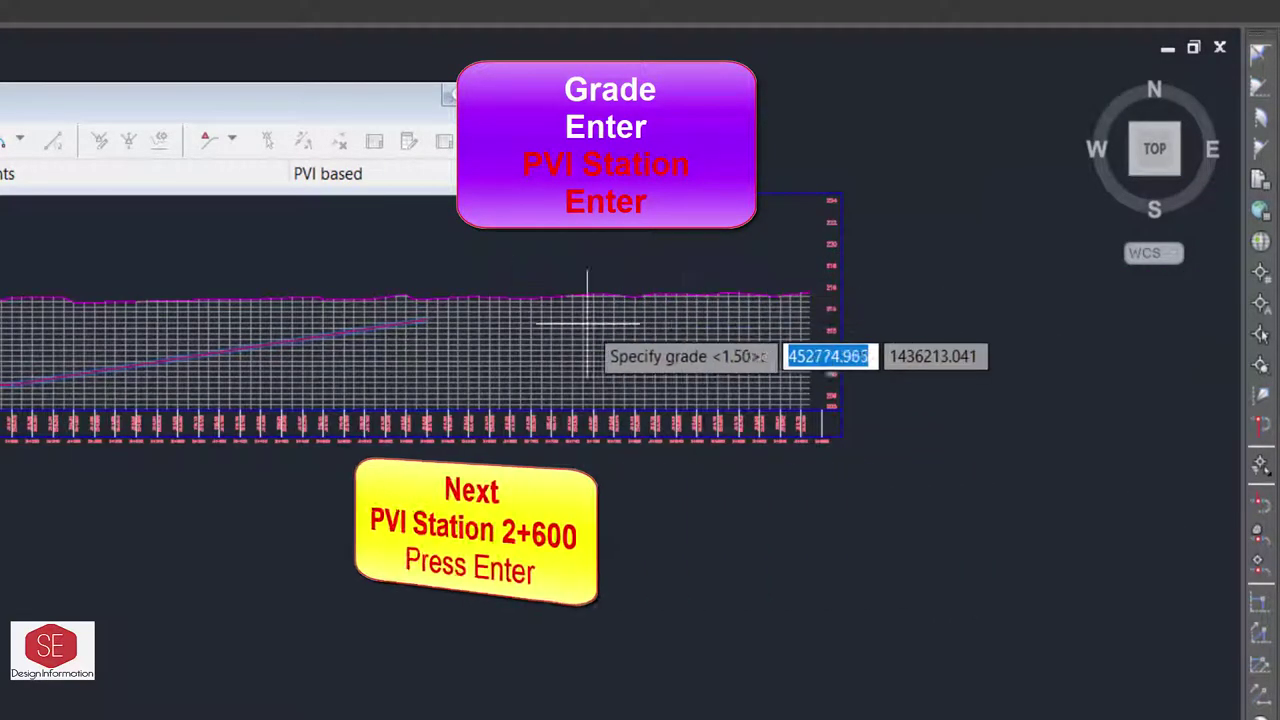
key("Return")
Finish with a 1.65% grade to end station 2+996.67 and end tangent drawing.
type("1")
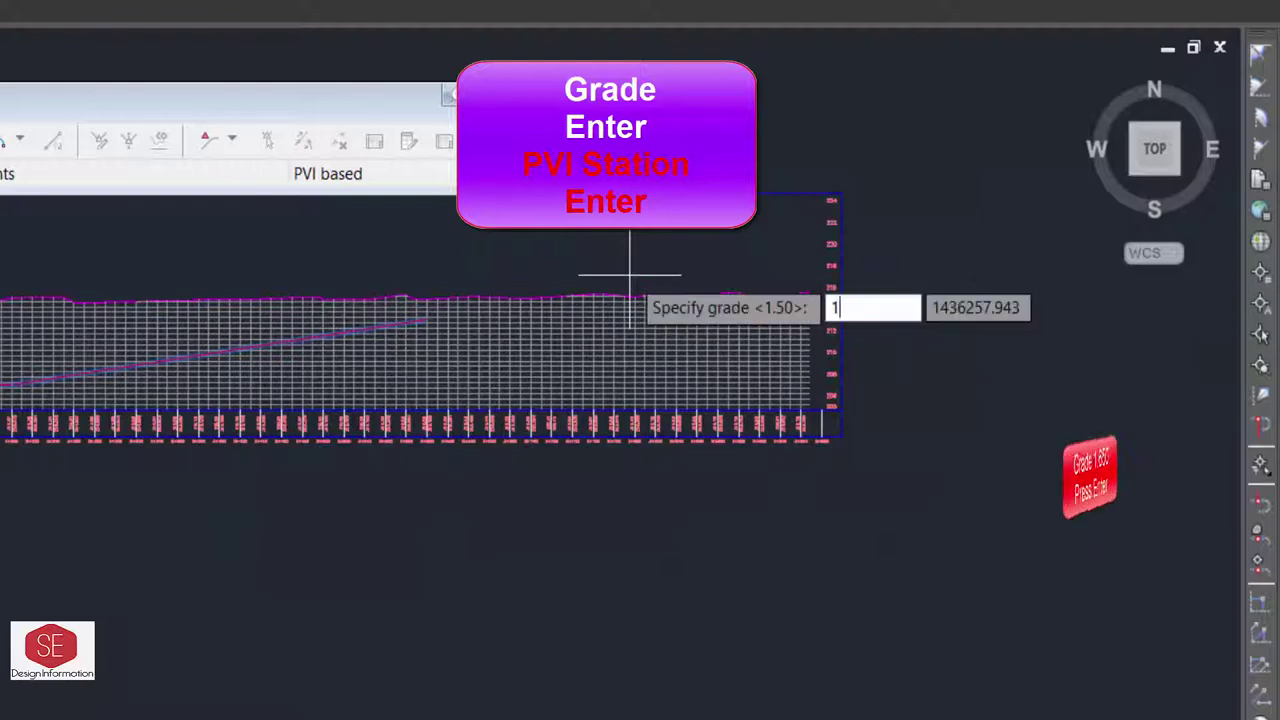
type(".65")
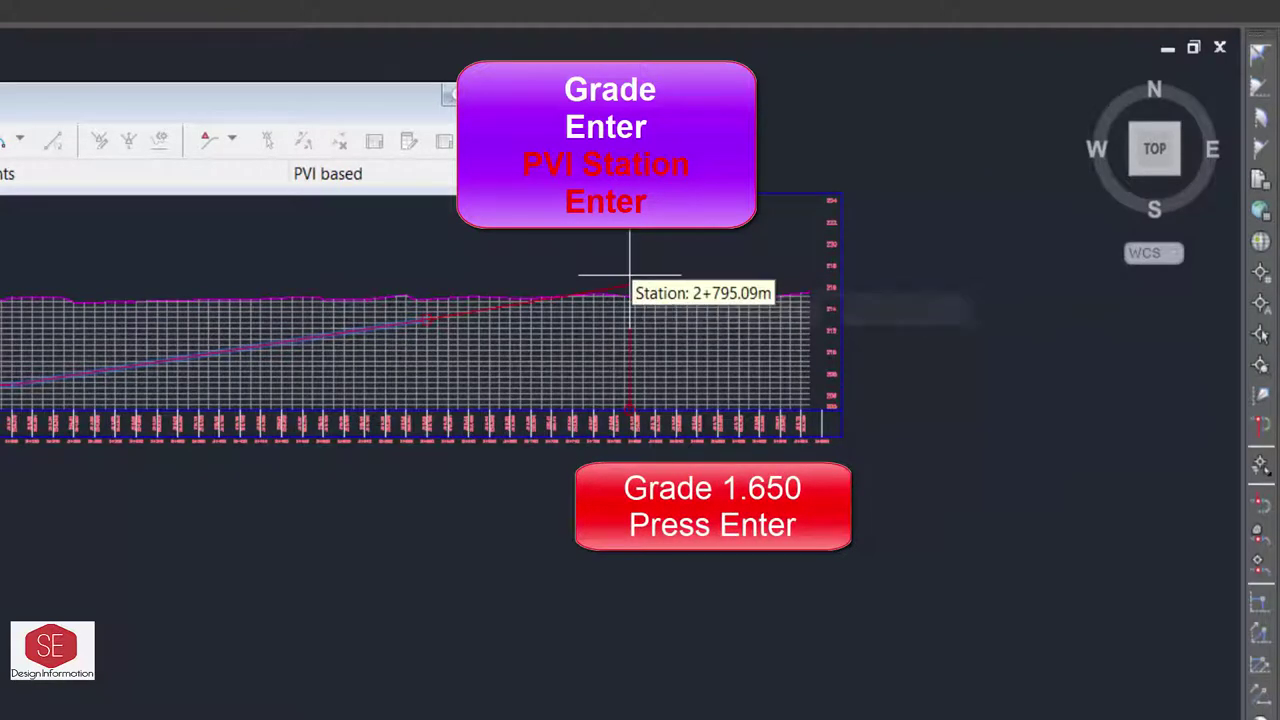
key("Return")
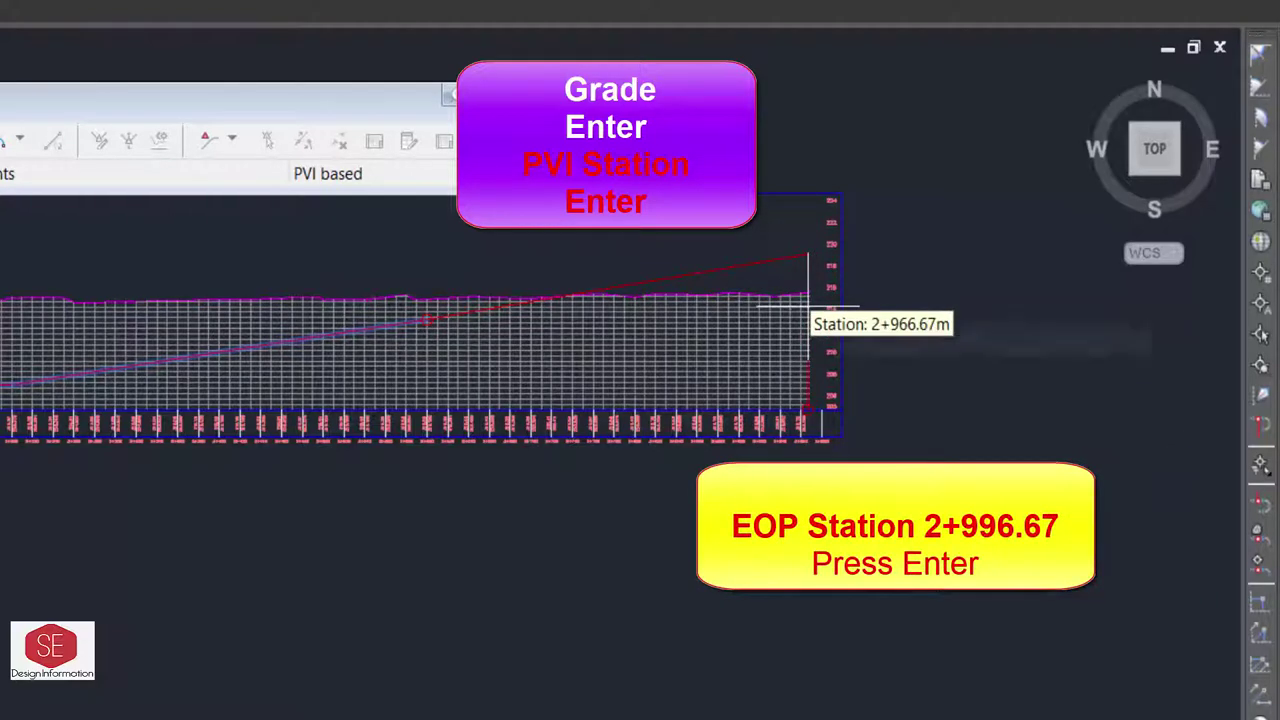
key("Return")
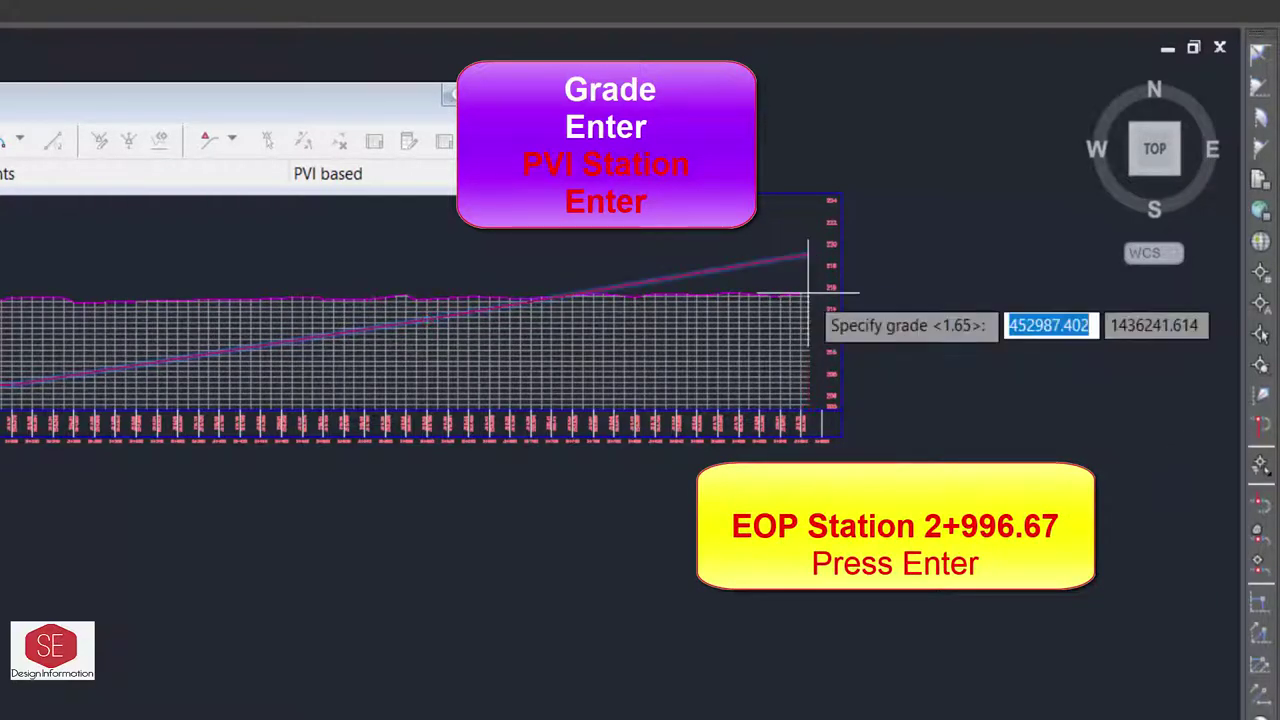
scroll(780, 250, "down", 2)
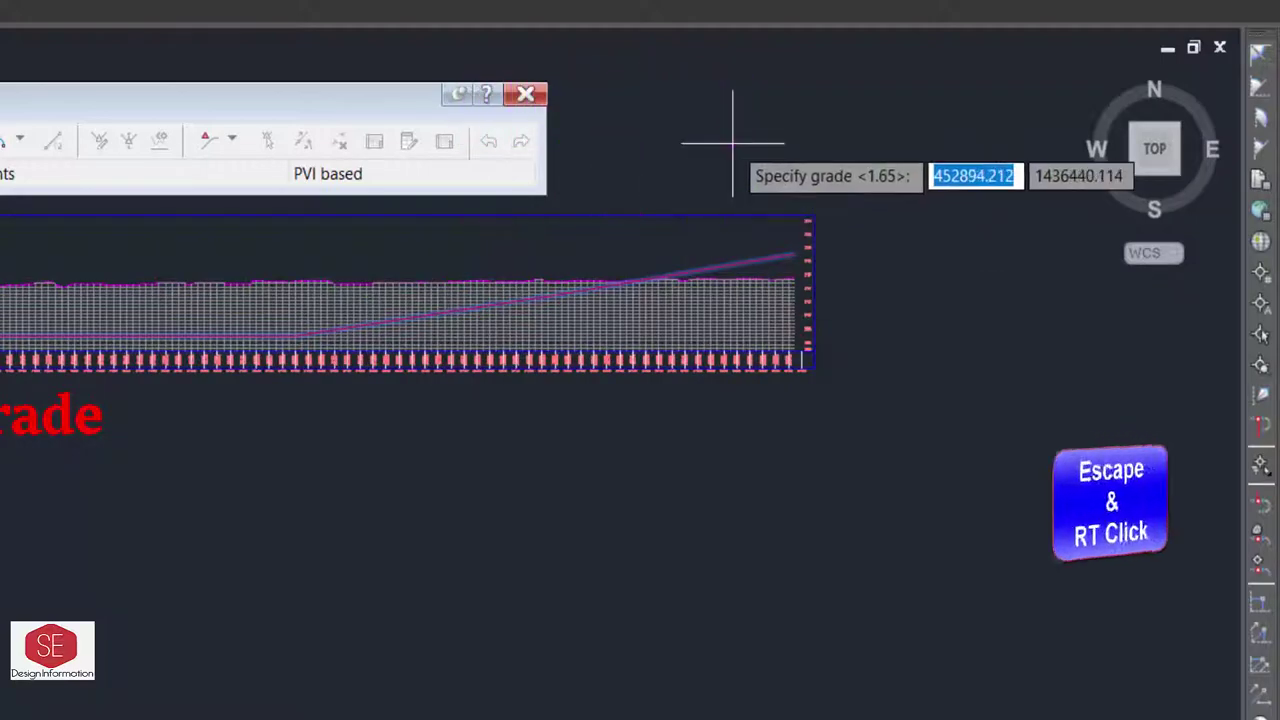
key("Return")
key("Escape")
scroll(893, 243, "down", 2)
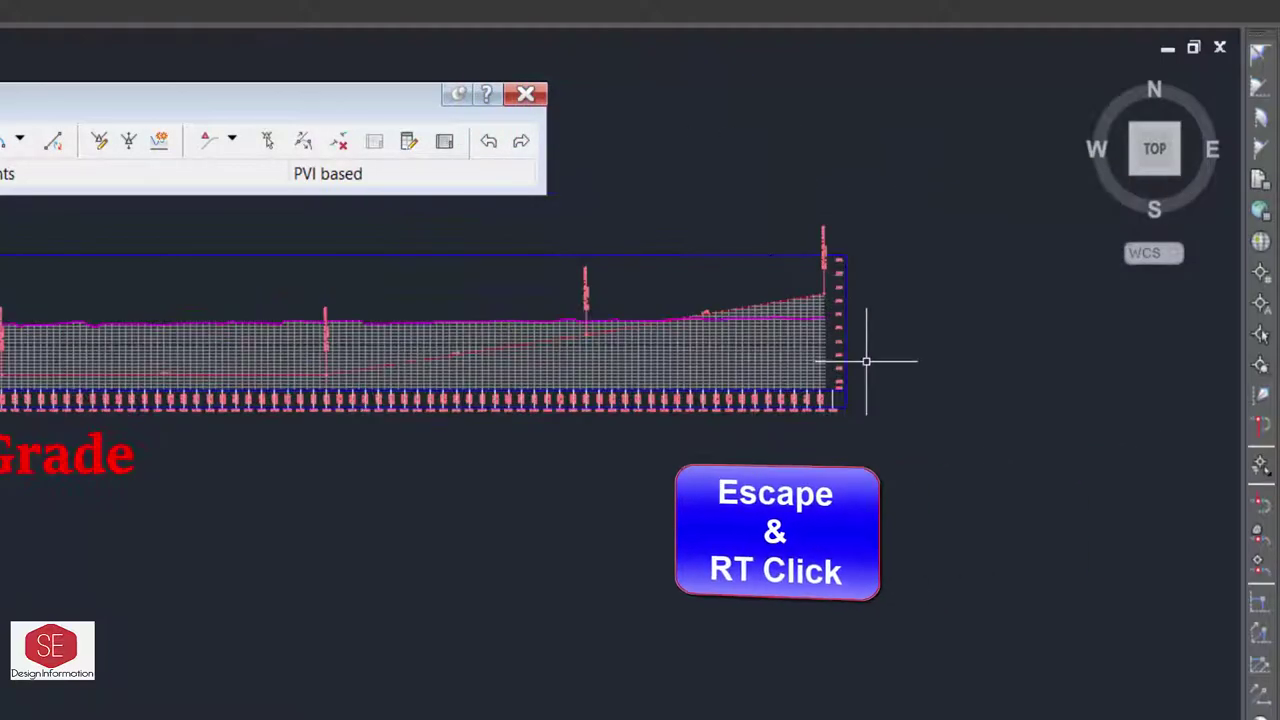
scroll(871, 357, "down", 2)
scroll(177, 329, "up", 3)
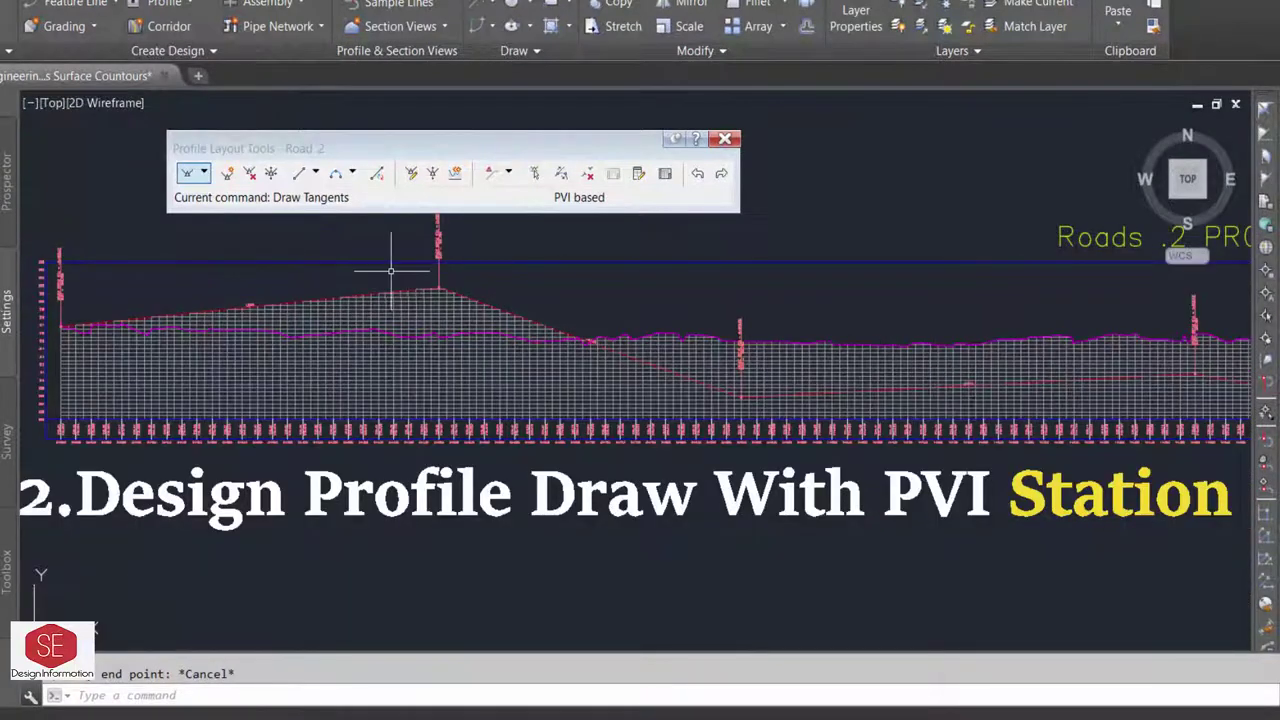
scroll(391, 266, "down", 2)
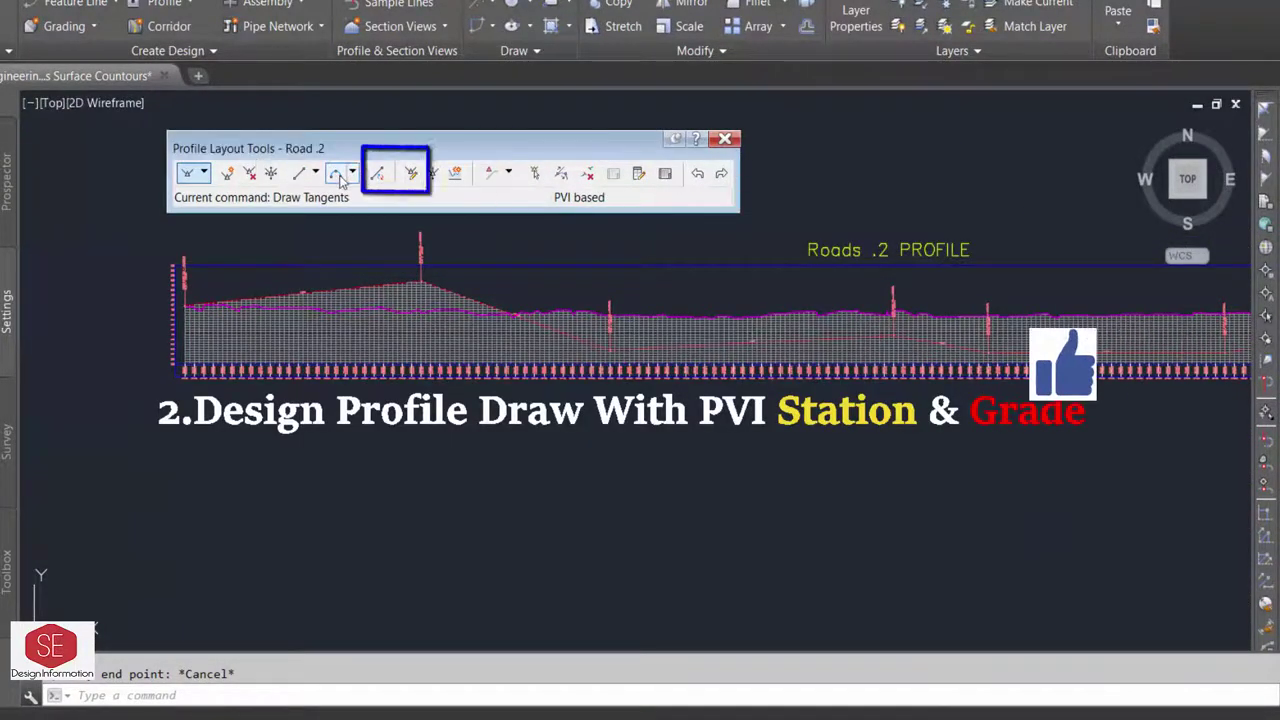
Add a 350 m free parabolic vertical curve at the first grade break.
left_click(352, 174)
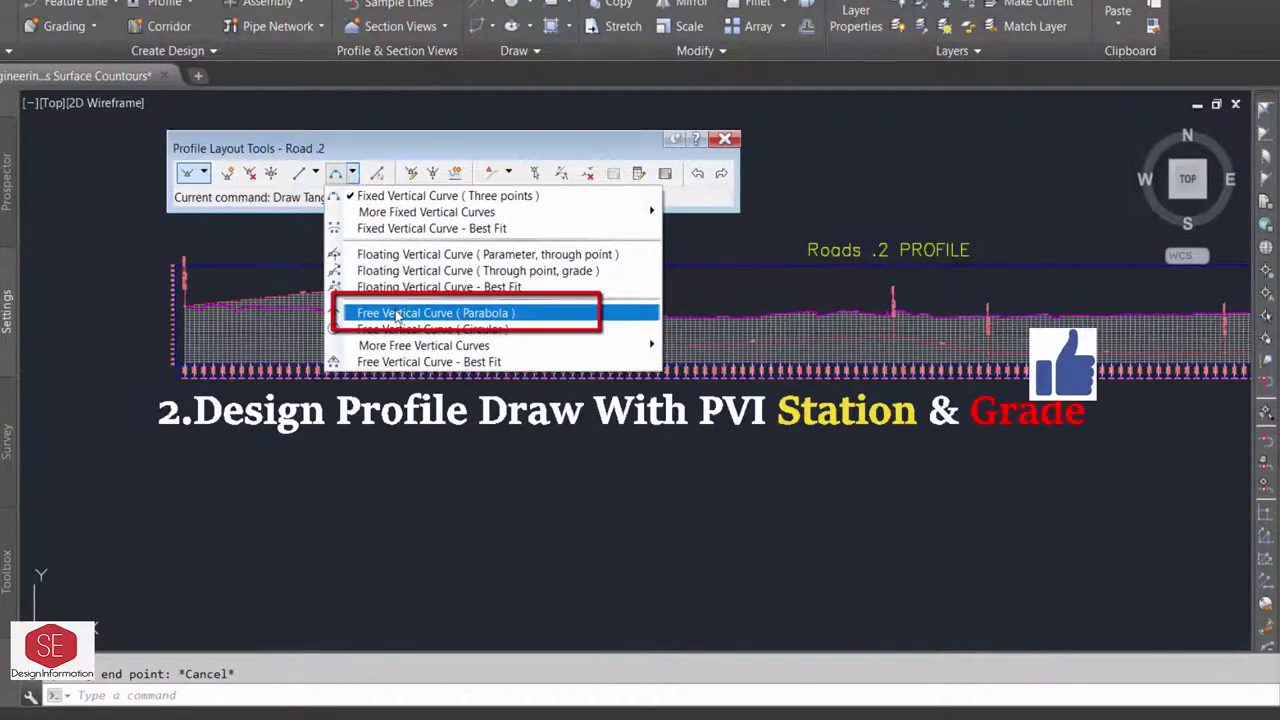
left_click(397, 314)
scroll(400, 322, "up", 5)
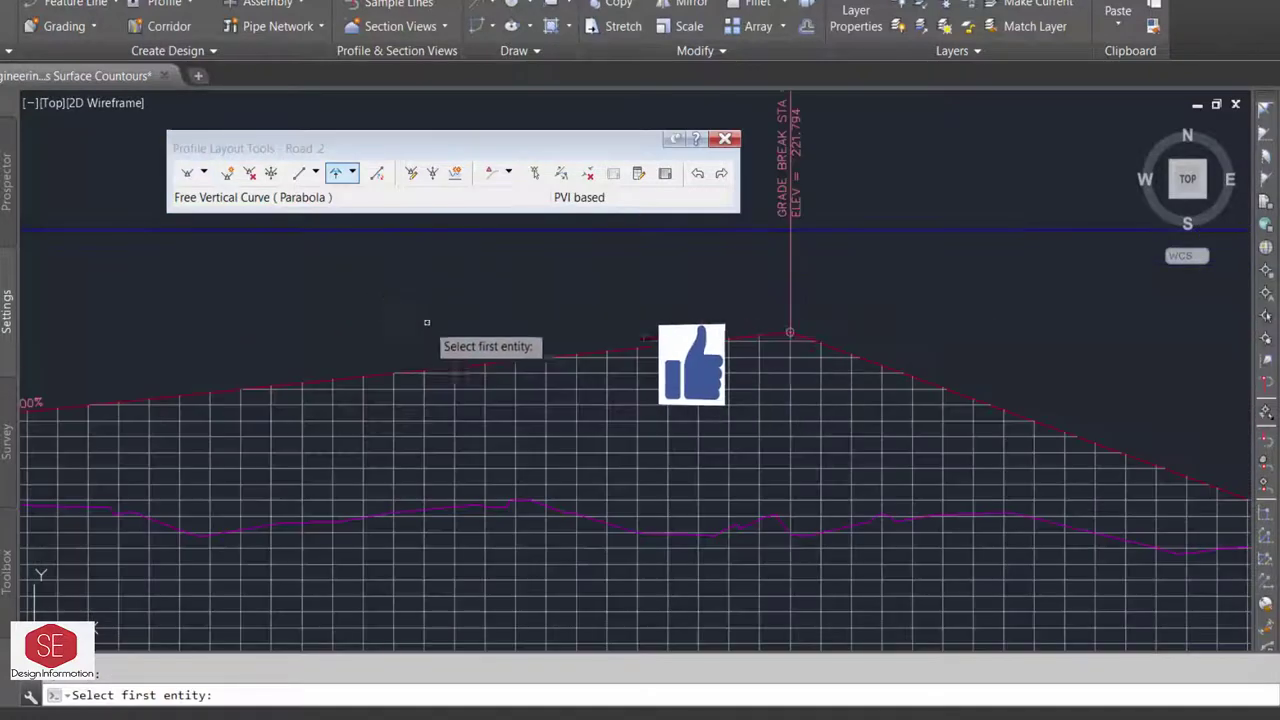
left_click(387, 374)
scroll(466, 320, "down", 3)
scroll(668, 340, "up", 3)
left_click(682, 325)
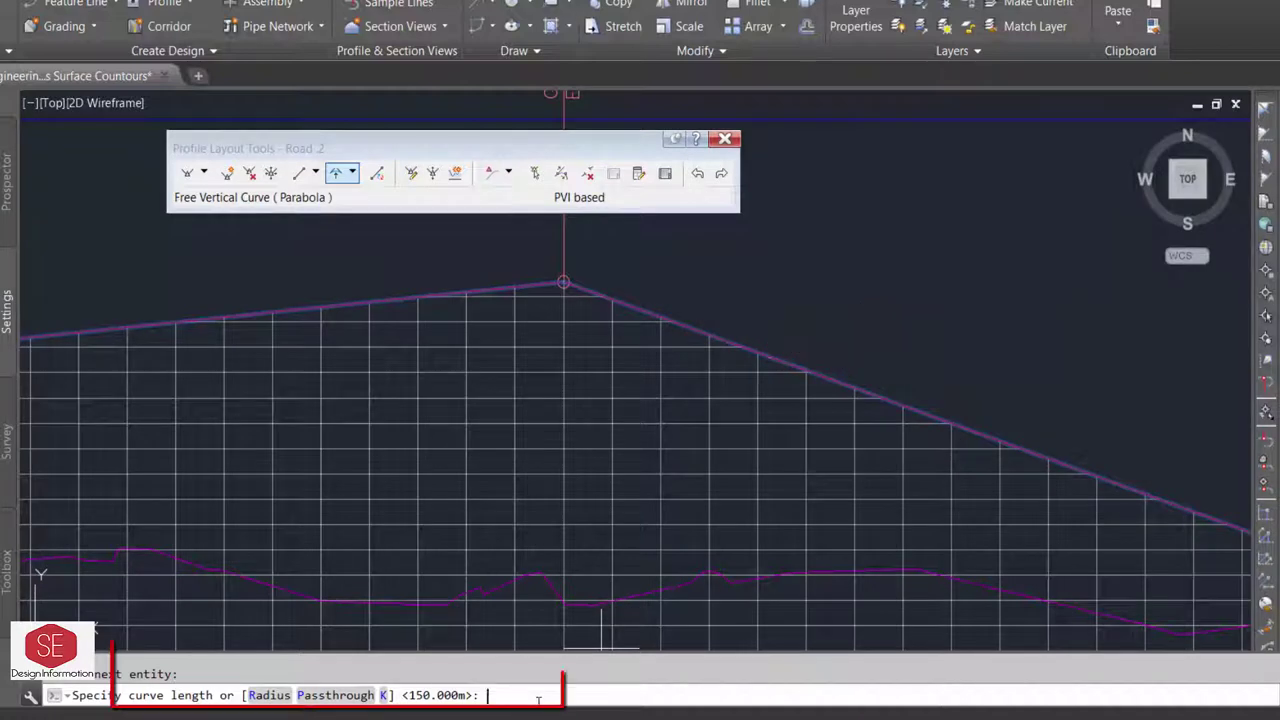
type("350")
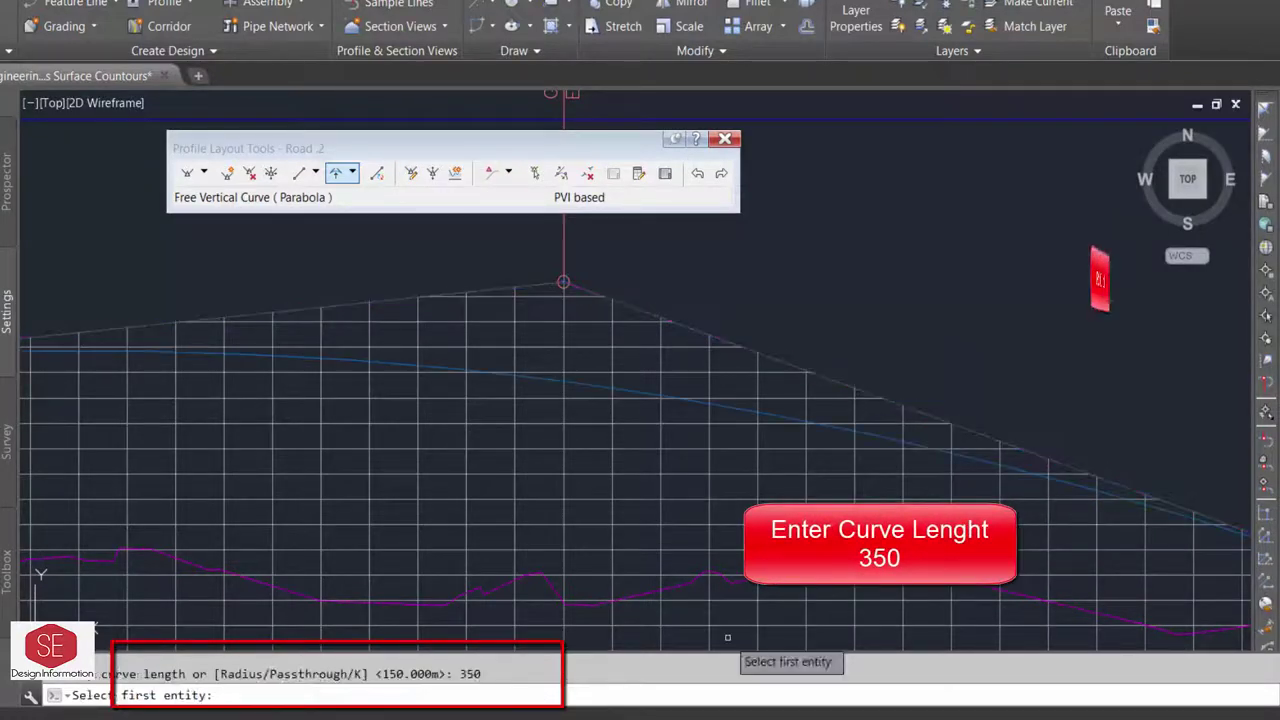
right_click(586, 323)
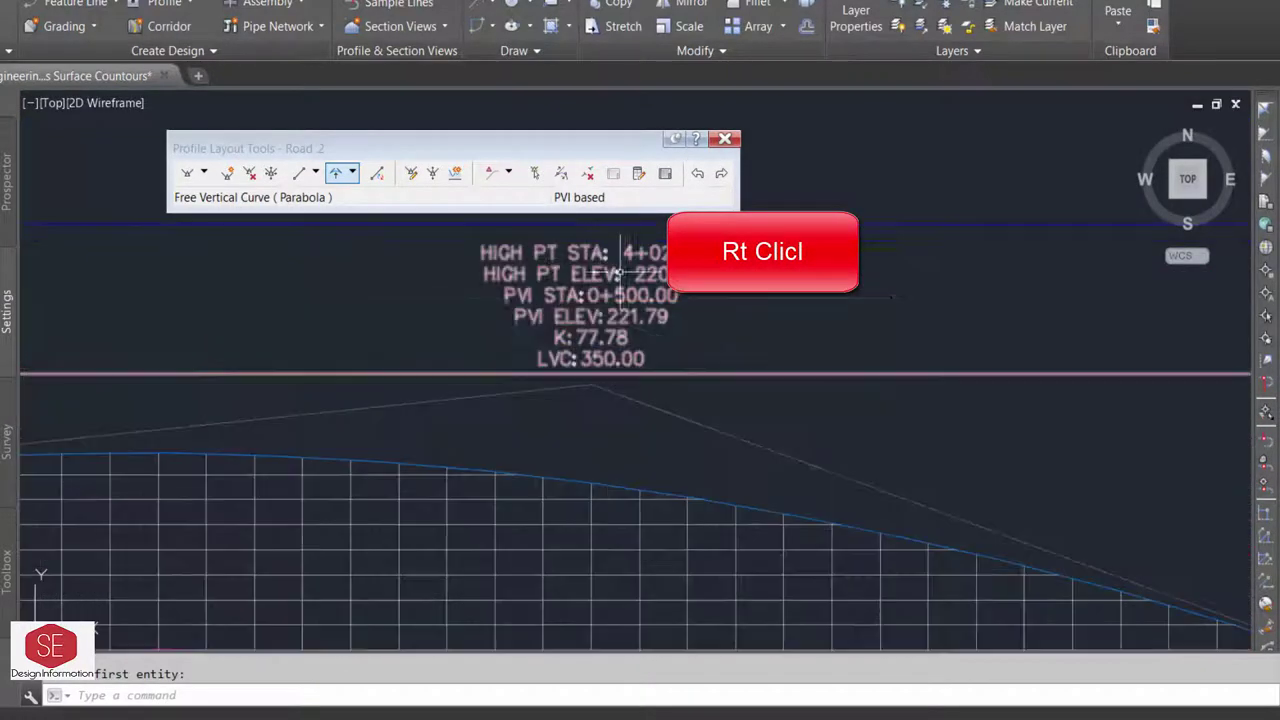
scroll(408, 335, "down", 5)
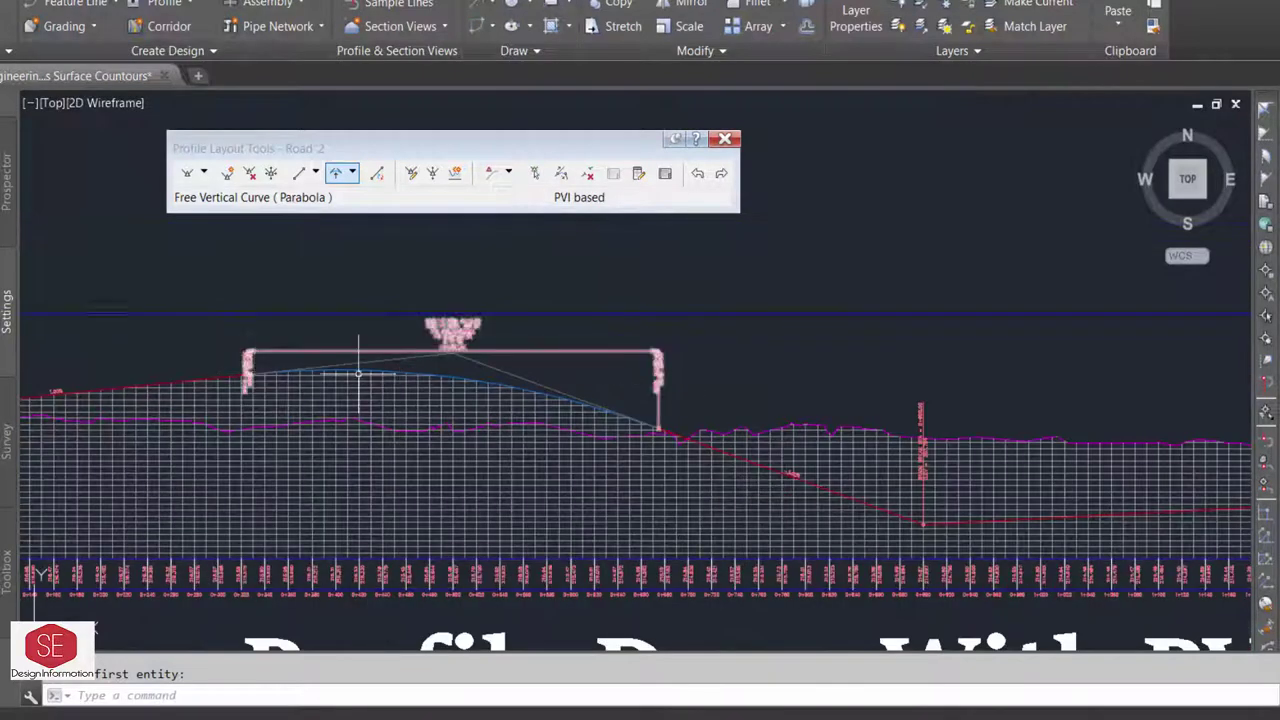
scroll(358, 372, "down", 2)
scroll(420, 300, "up", 2)
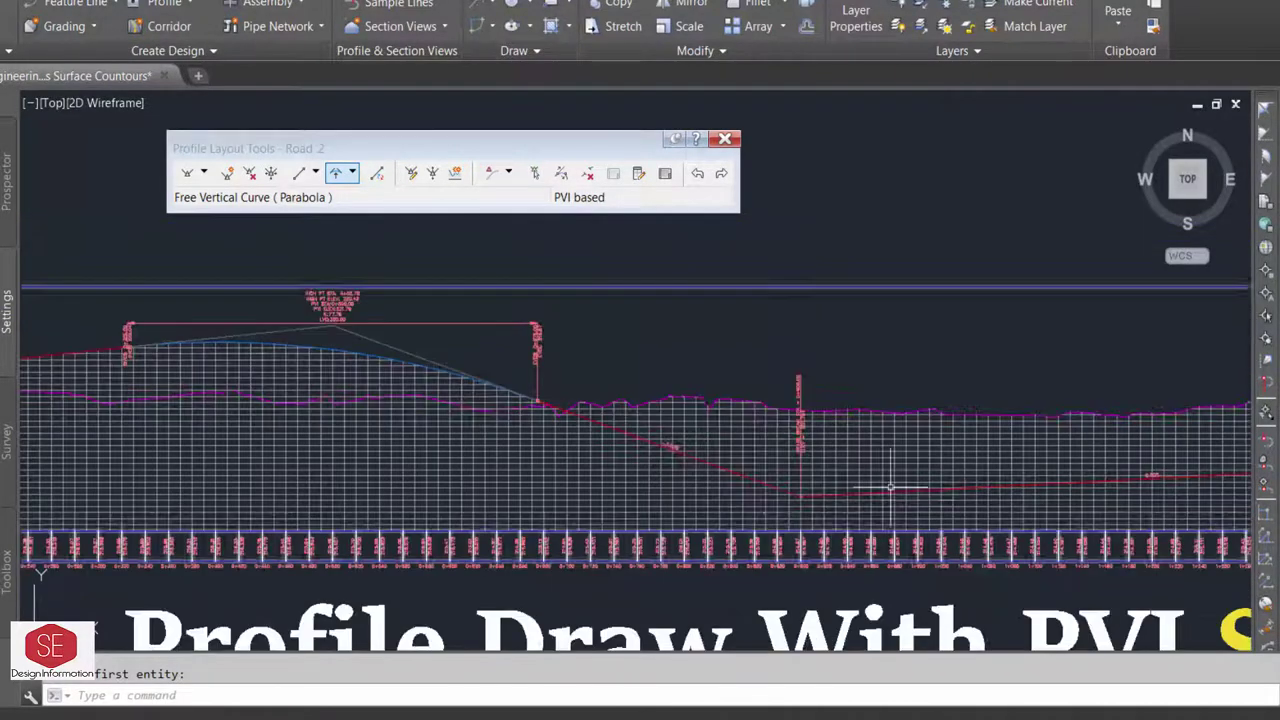
Add a 250 m free parabolic vertical curve at the low point at station 900.
left_click(352, 173)
left_click(414, 313)
scroll(771, 503, "up", 3)
scroll(913, 512, "up", 3)
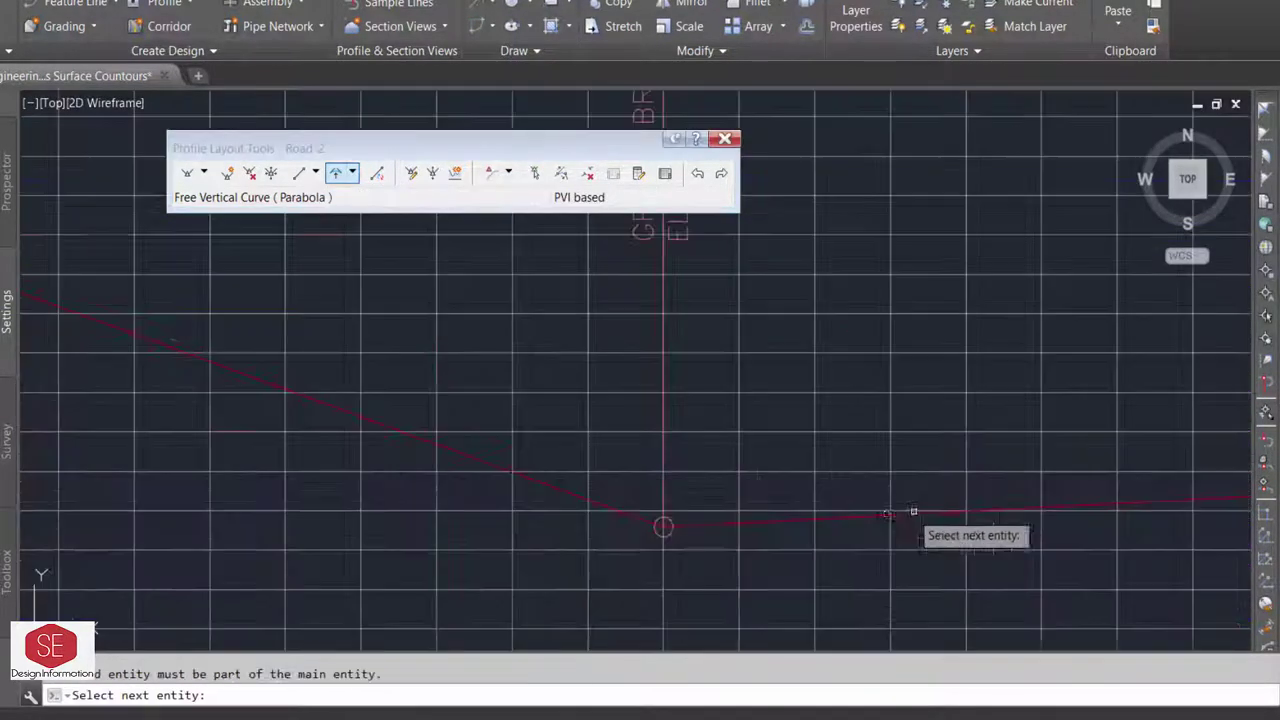
left_click(866, 517)
scroll(820, 420, "down", 3)
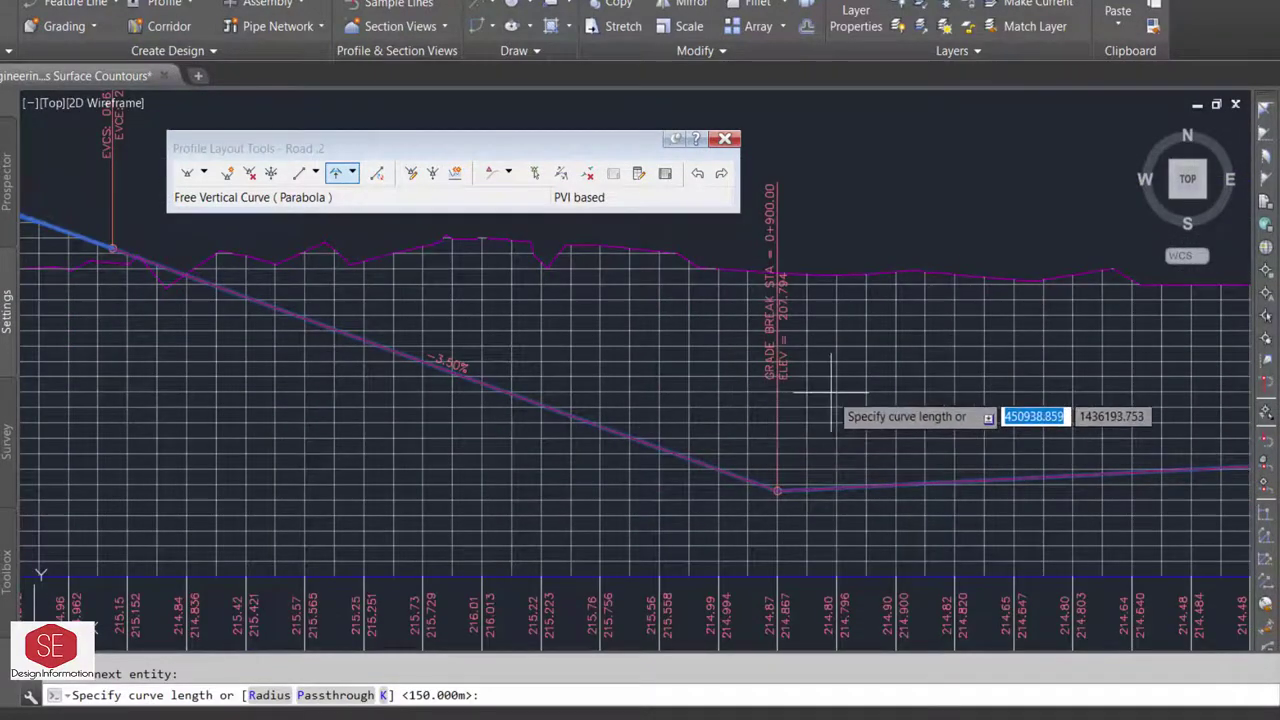
key("Return")
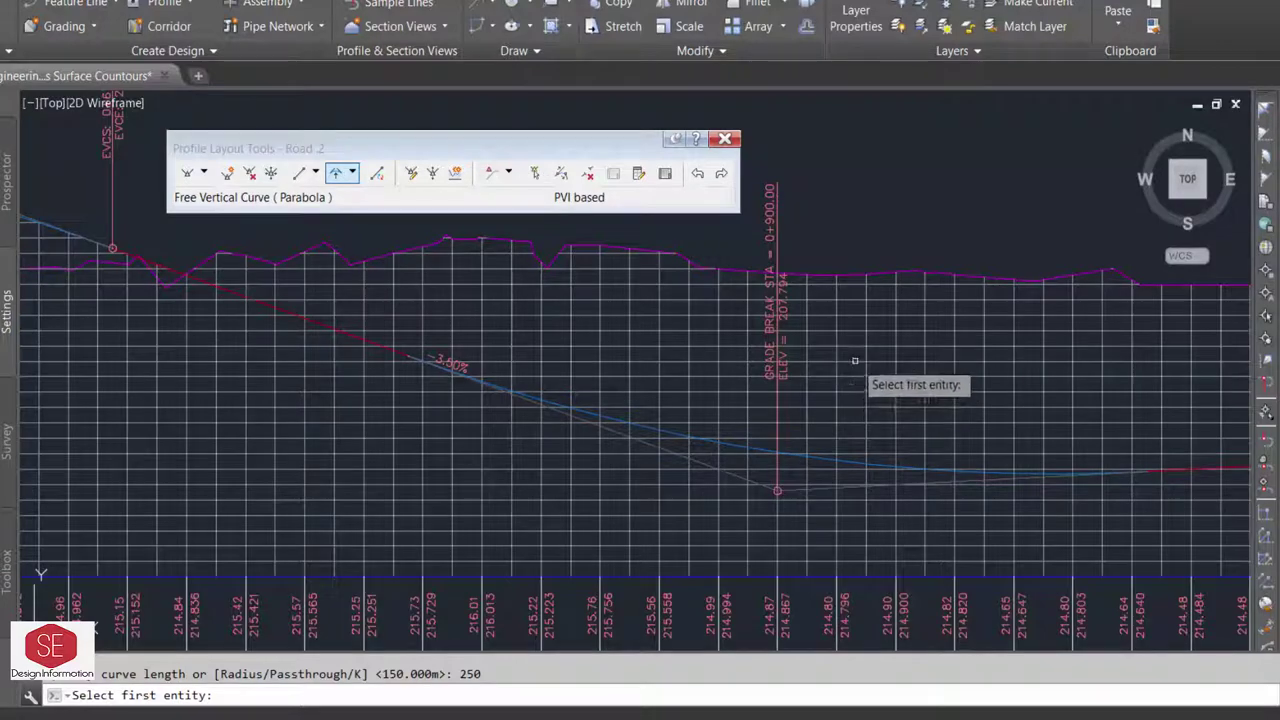
key("Return")
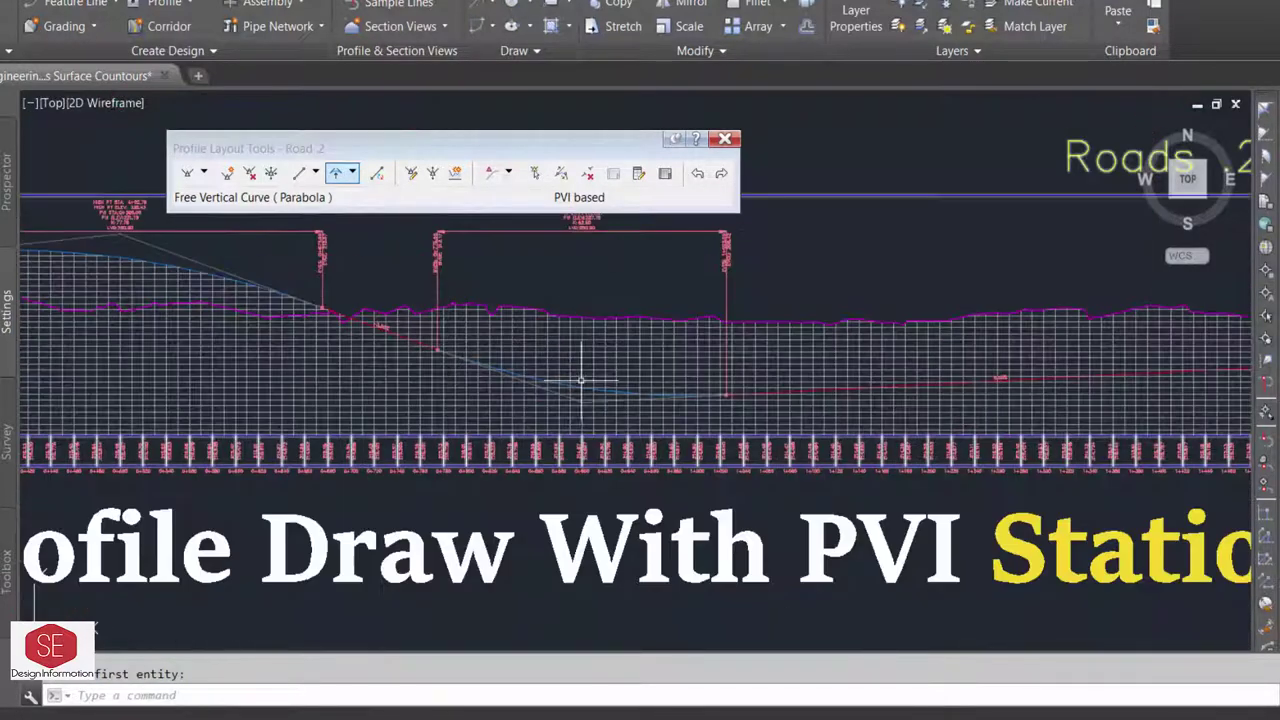
scroll(888, 345, "down", 3)
scroll(822, 353, "up", 5)
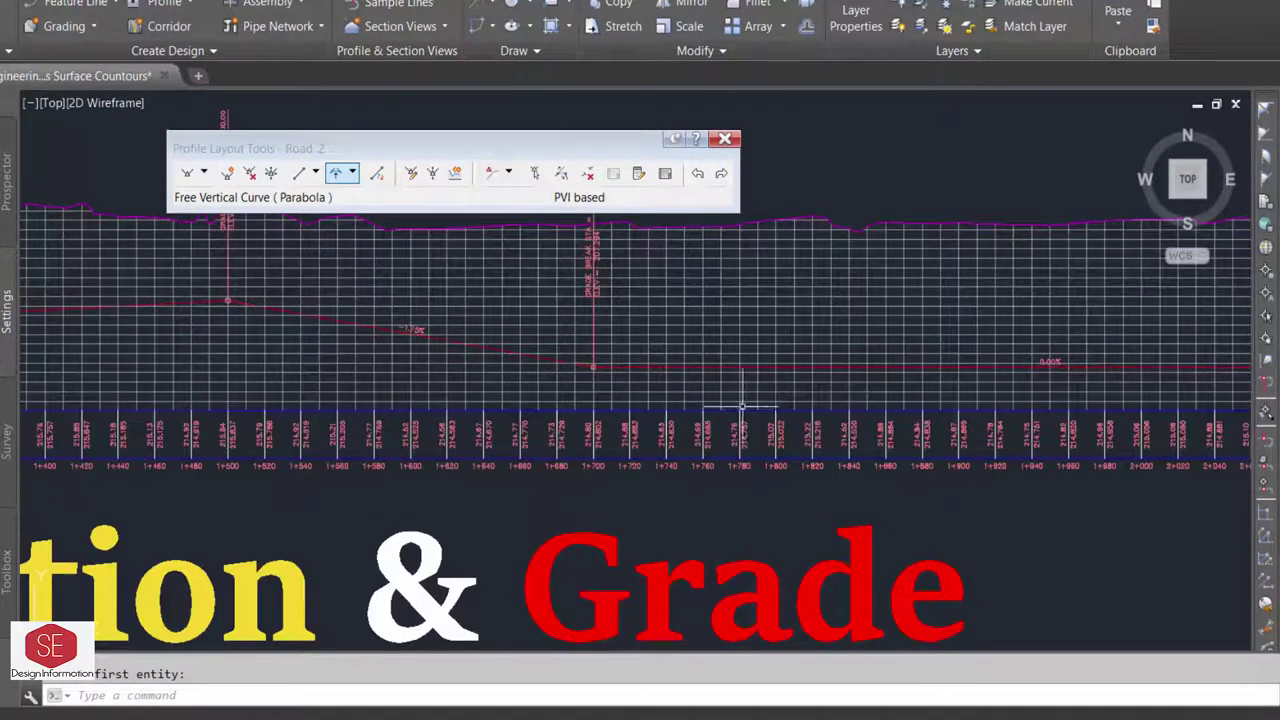
scroll(741, 406, "down", 3)
scroll(357, 294, "up", 3)
Add a 300 m free parabolic curve at the 1+500 crest grade break.
left_click(353, 173)
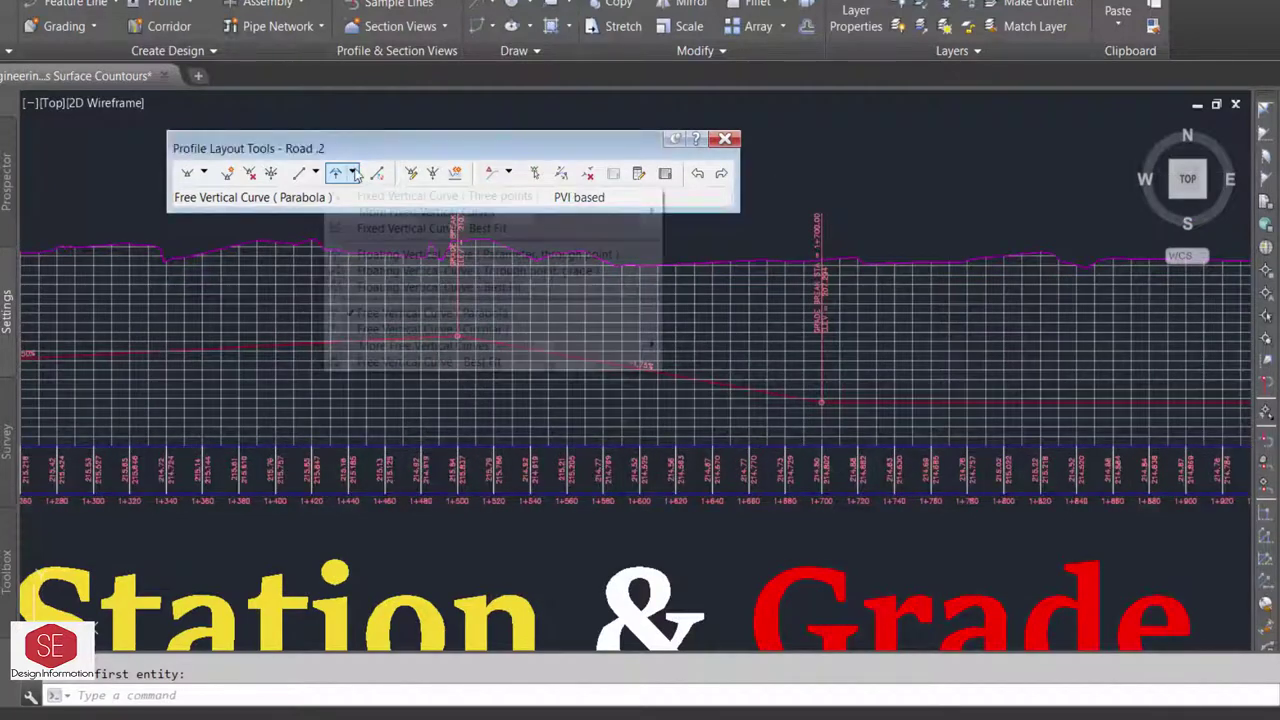
left_click(430, 313)
scroll(441, 341, "up", 5)
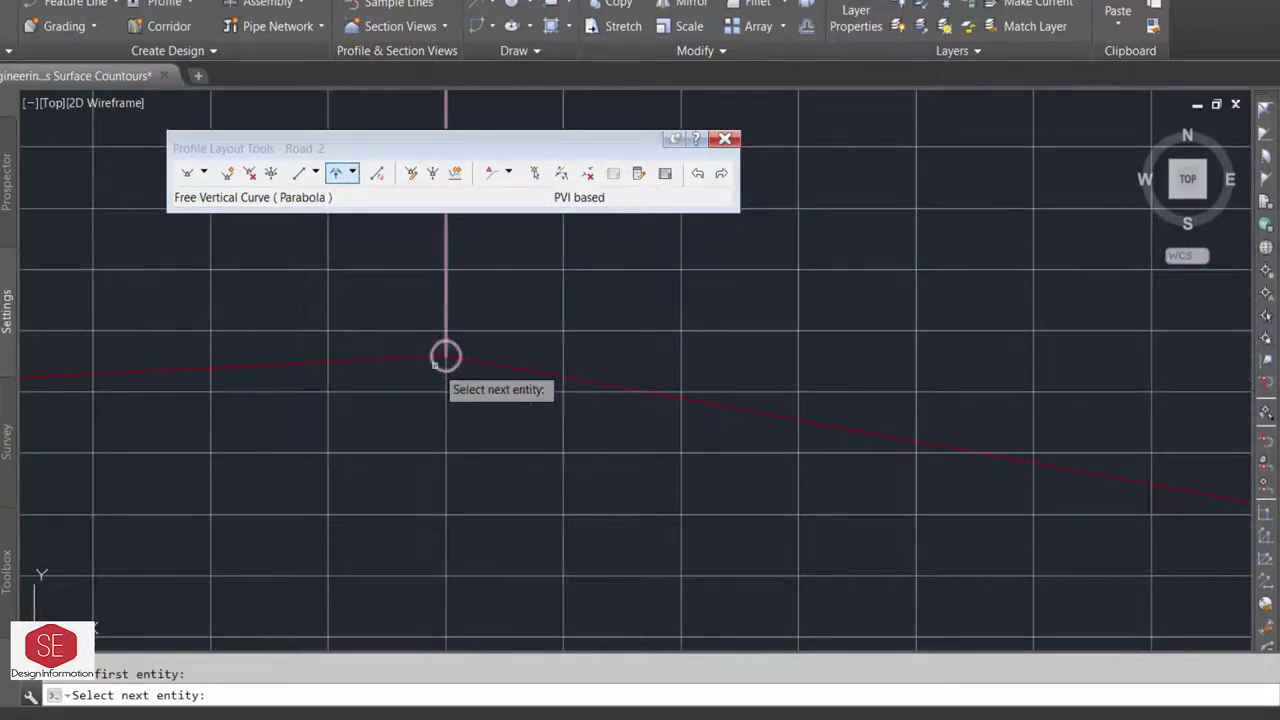
left_click(582, 381)
scroll(582, 381, "down", 2)
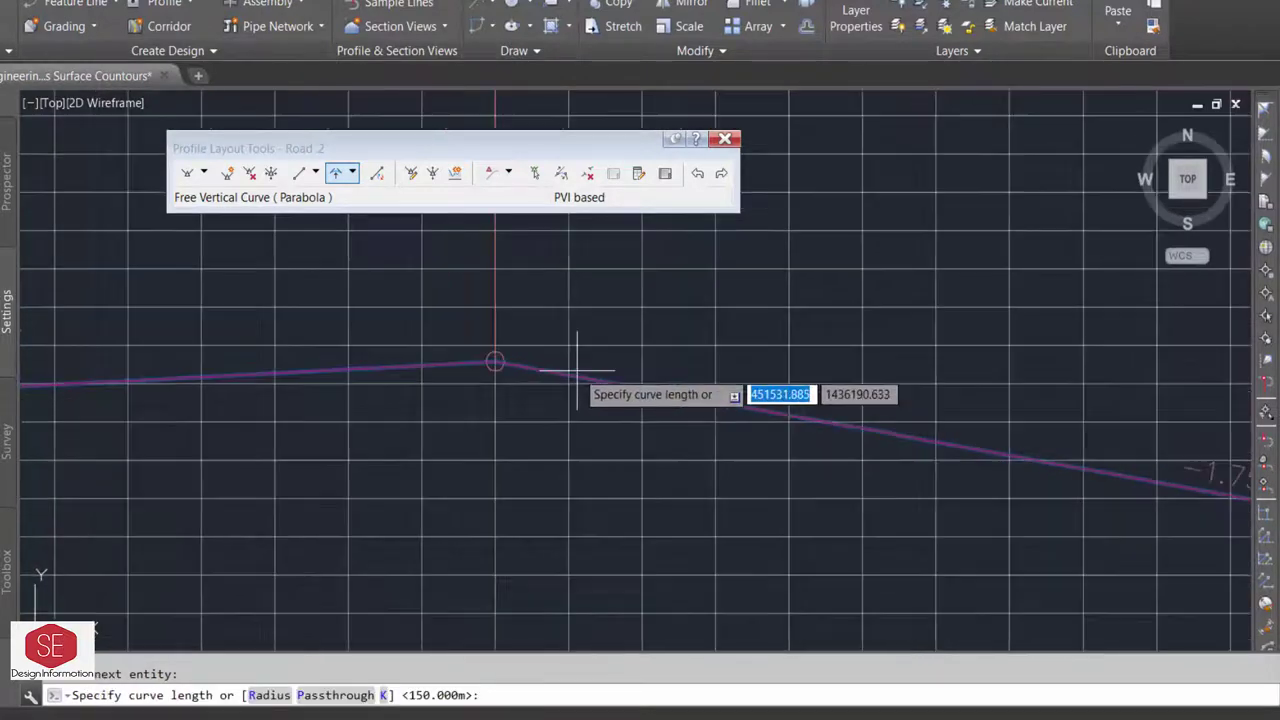
scroll(577, 370, "down", 3)
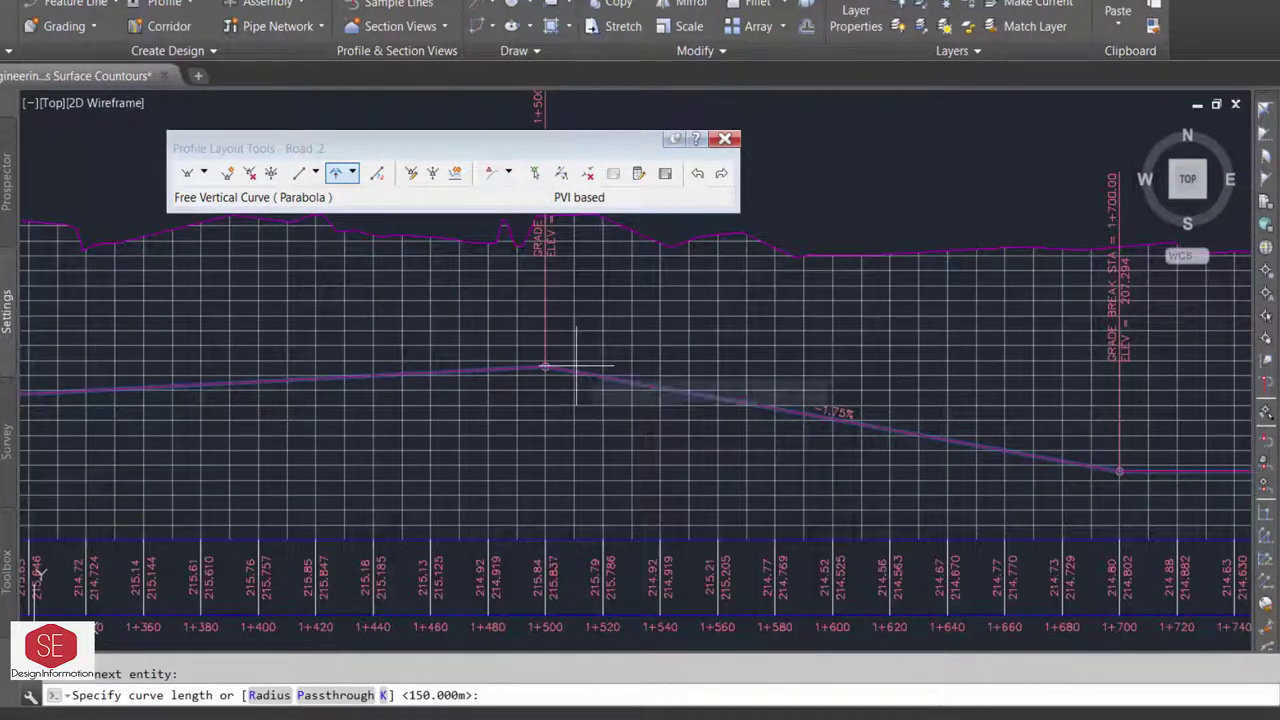
scroll(646, 340, "down", 2)
type("300")
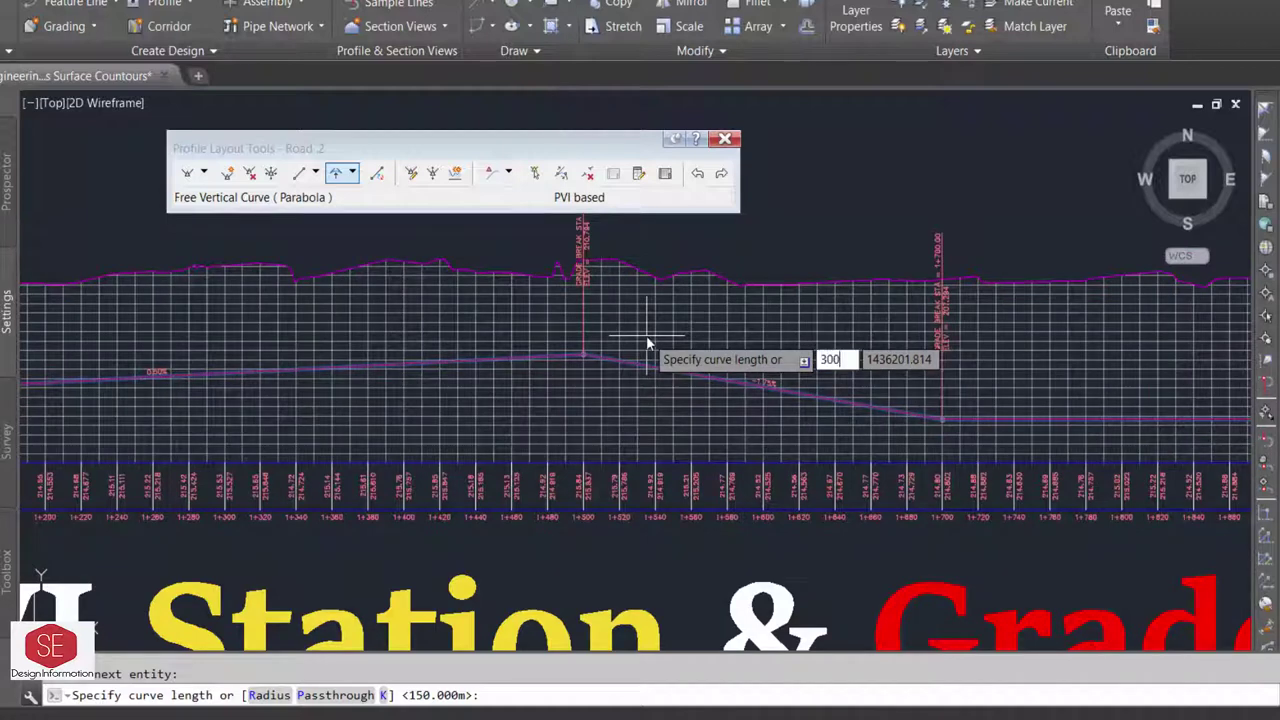
key("Return")
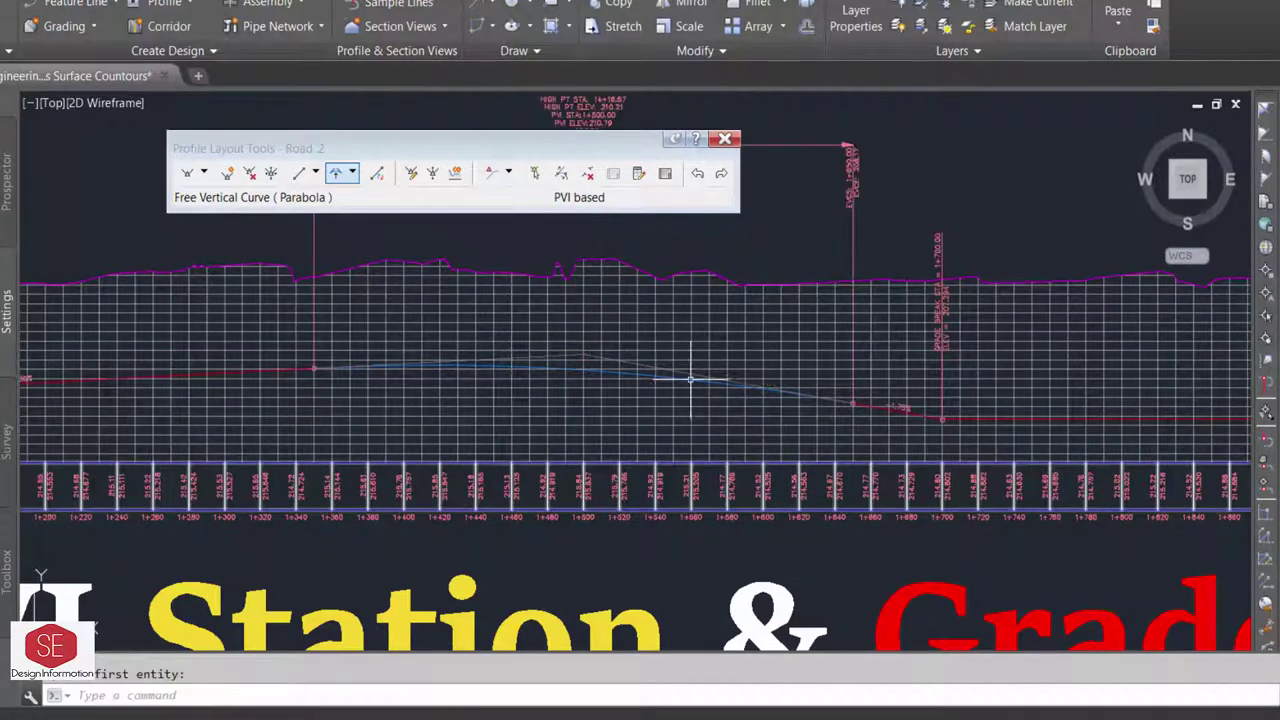
scroll(471, 366, "down", 2)
scroll(800, 385, "up", 3)
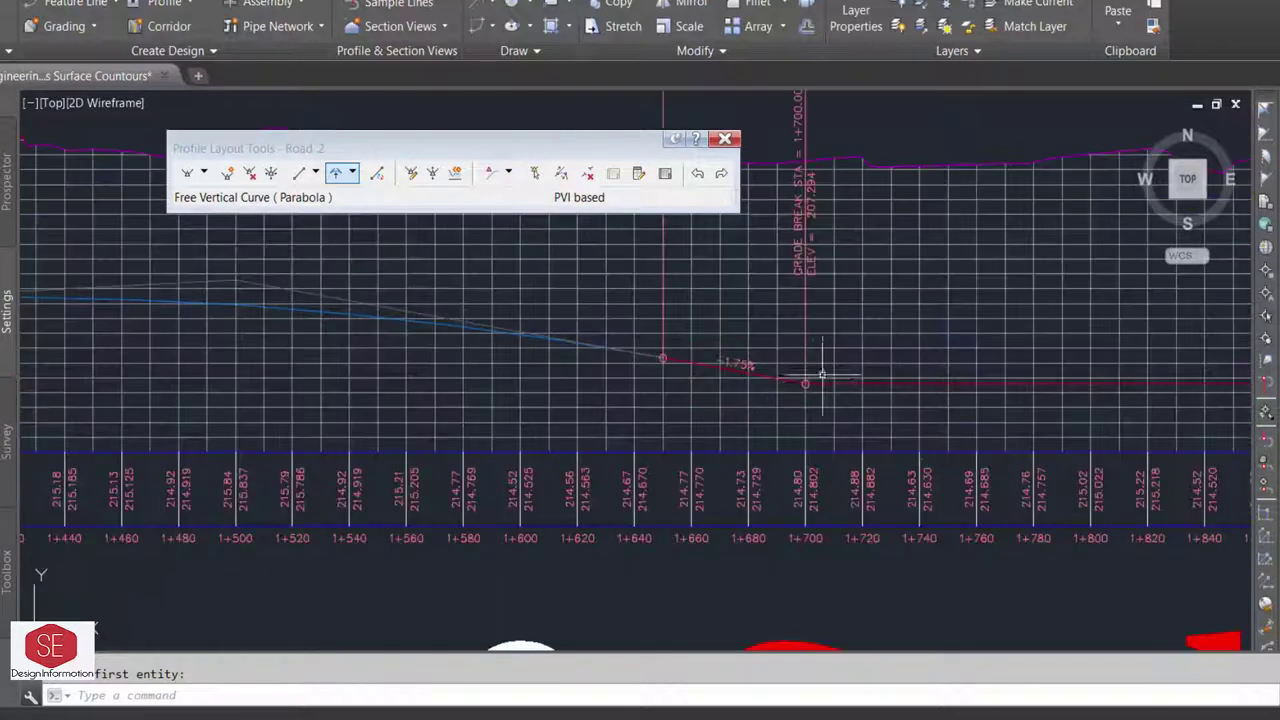
Delete the PVI at station 1+700 from the Road .2 profile.
left_click(249, 173)
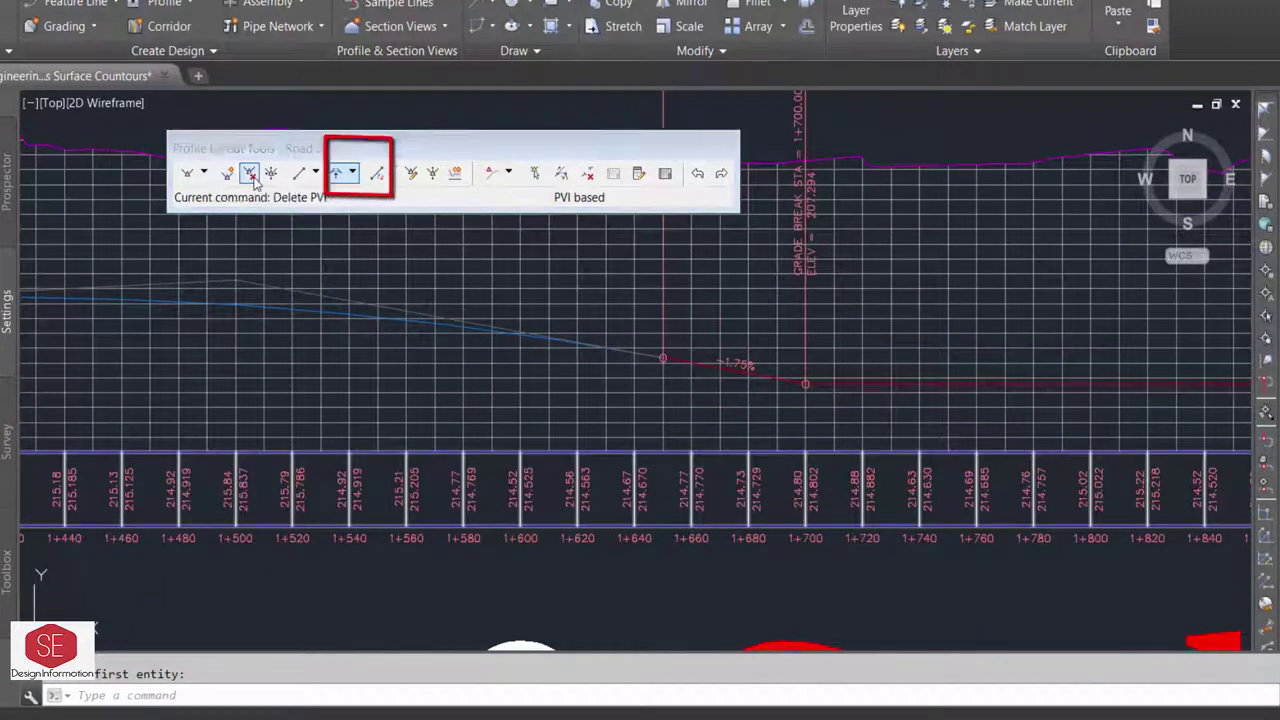
left_click(805, 383)
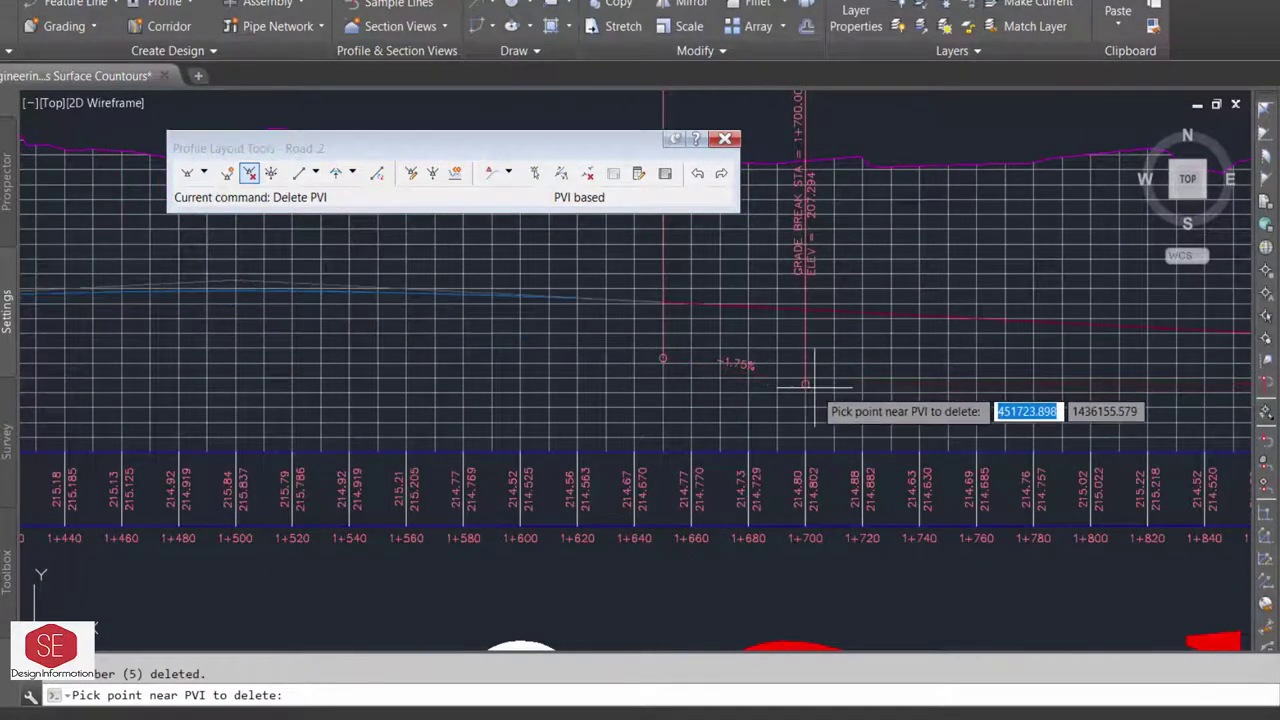
scroll(752, 303, "down", 2)
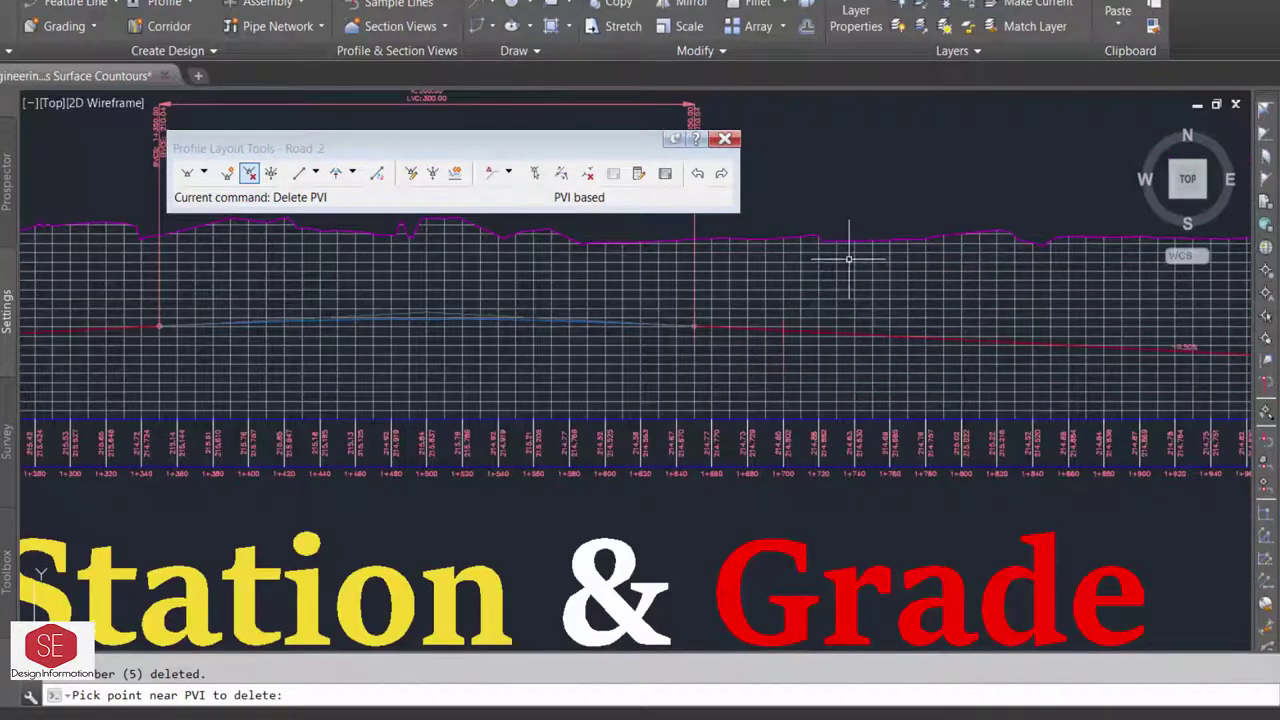
key("Return")
scroll(671, 336, "down", 2)
scroll(884, 343, "up", 2)
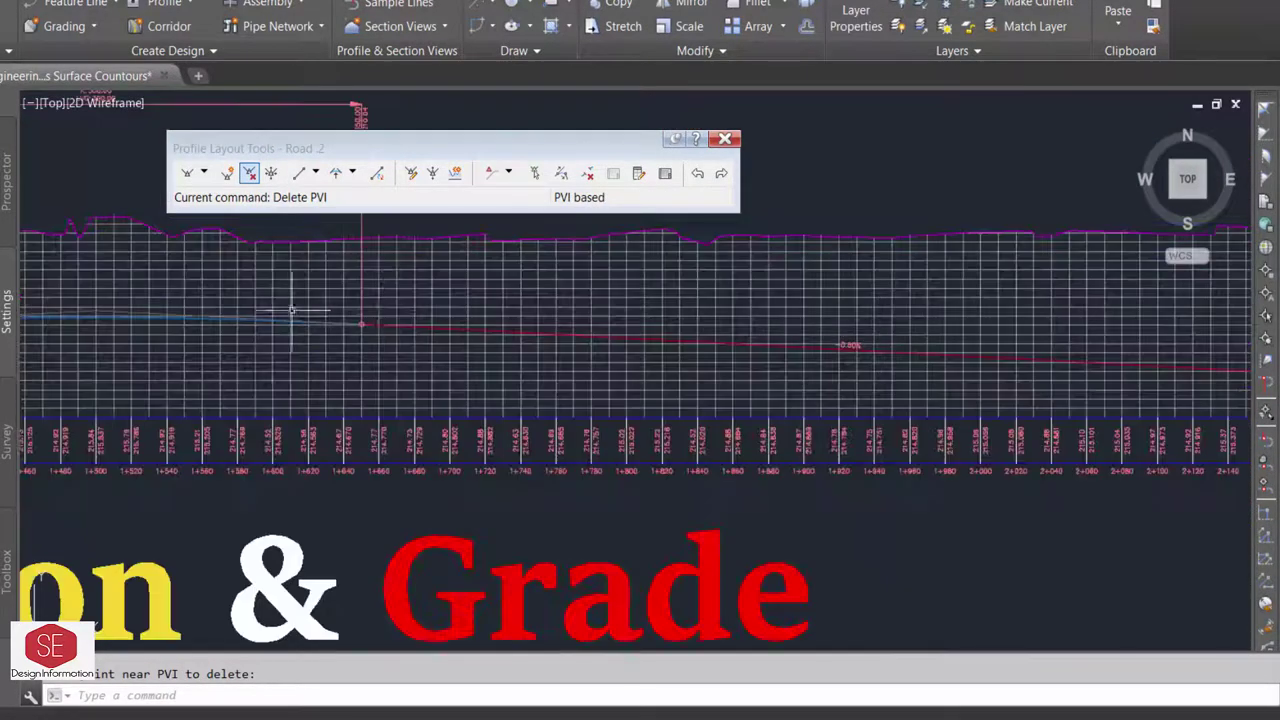
Insert a new PVI near station 1+924 at elevation about 207.7.
left_click(227, 175)
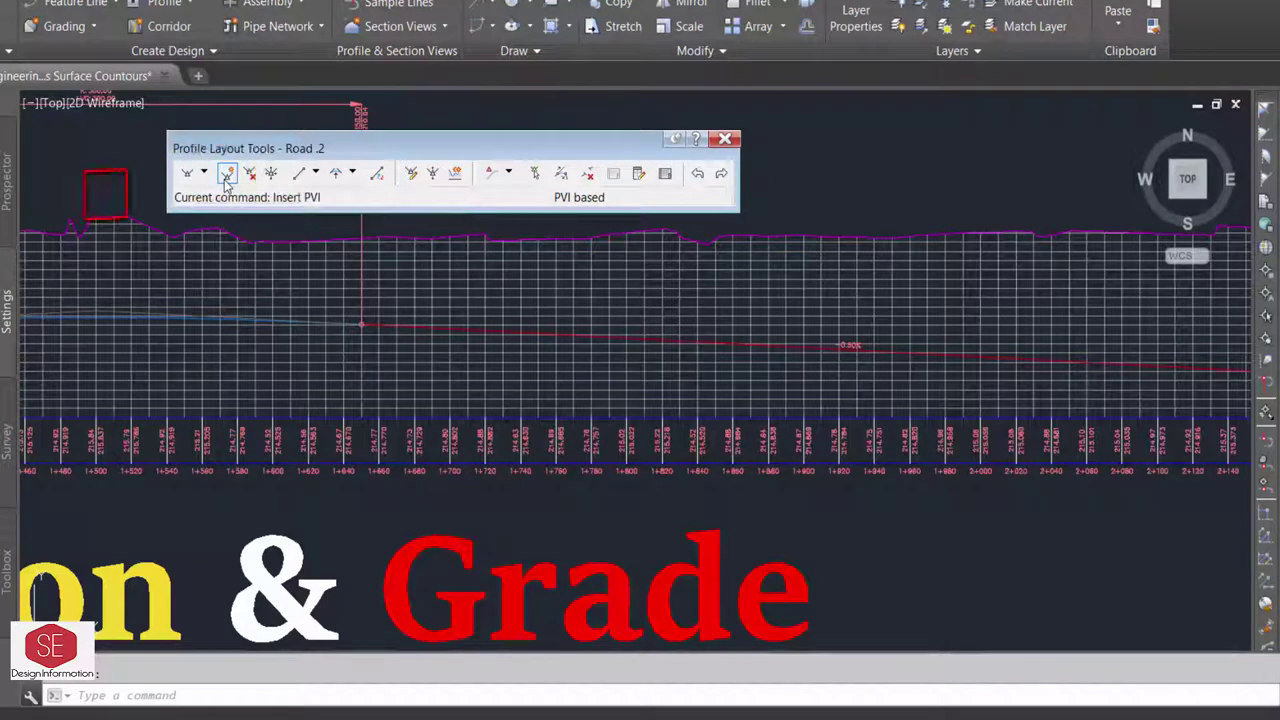
left_click(227, 175)
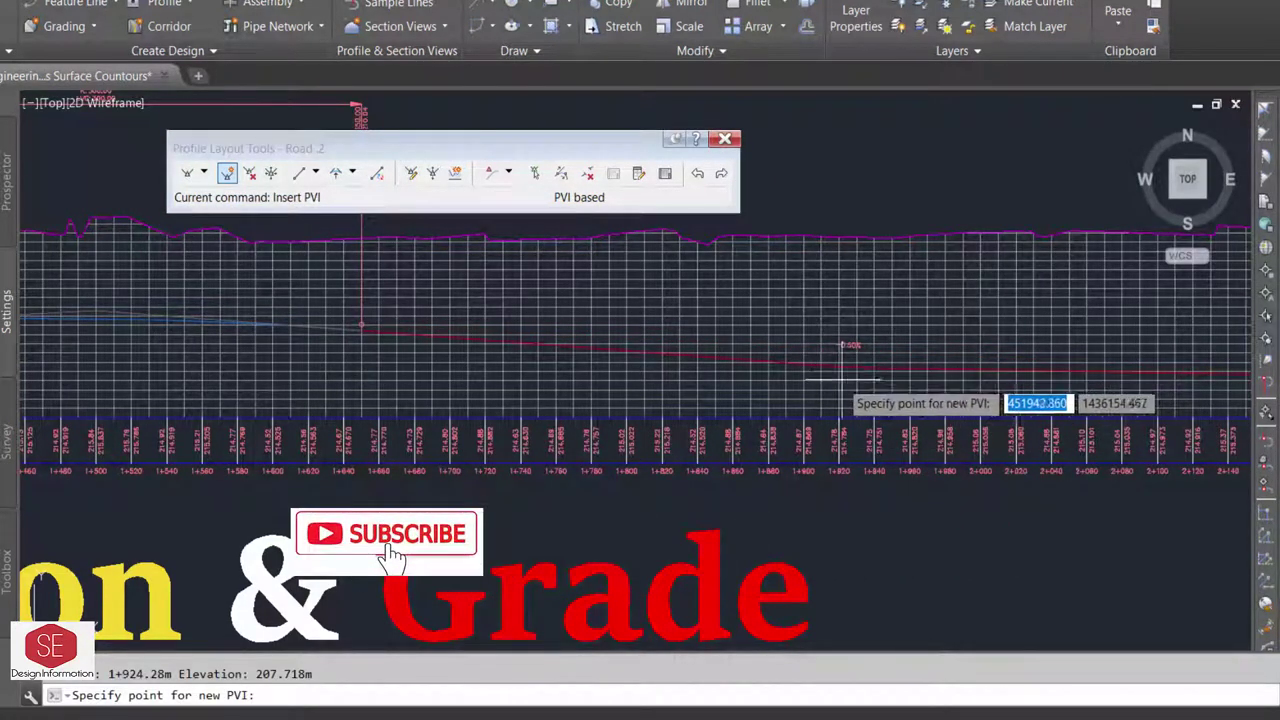
left_click(846, 367)
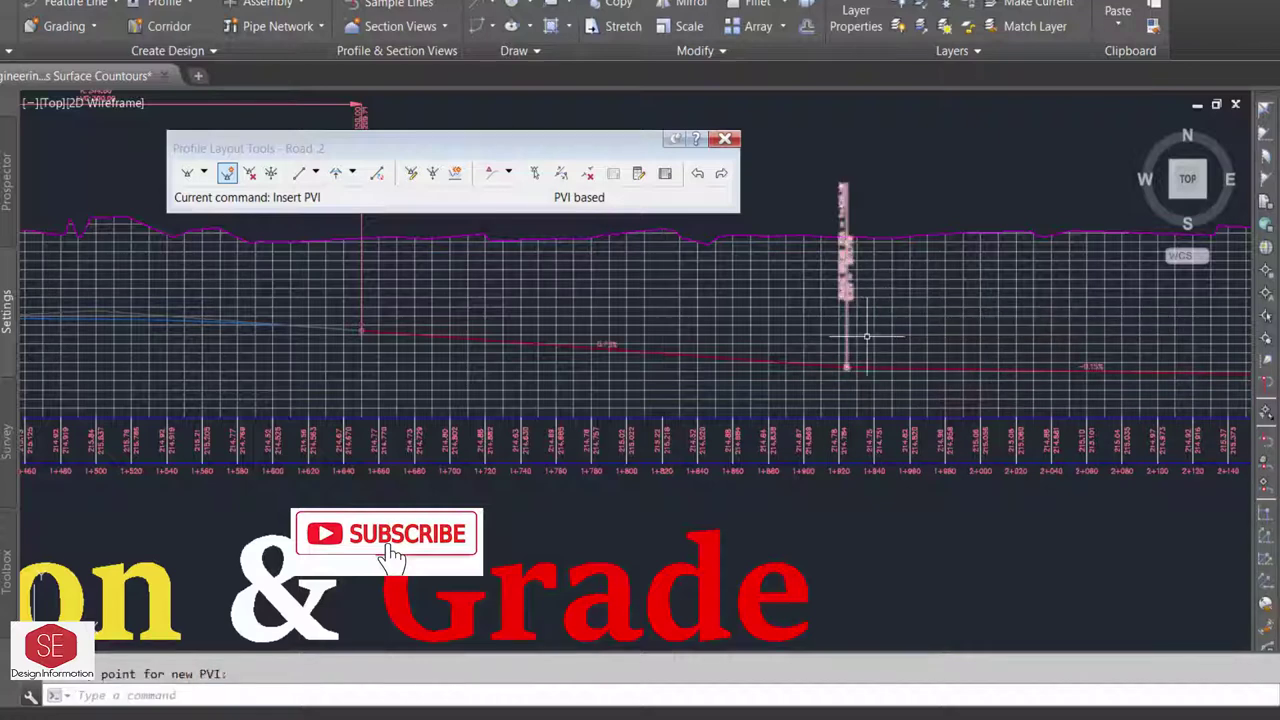
left_click(352, 173)
left_click(430, 311)
scroll(829, 386, "up", 8)
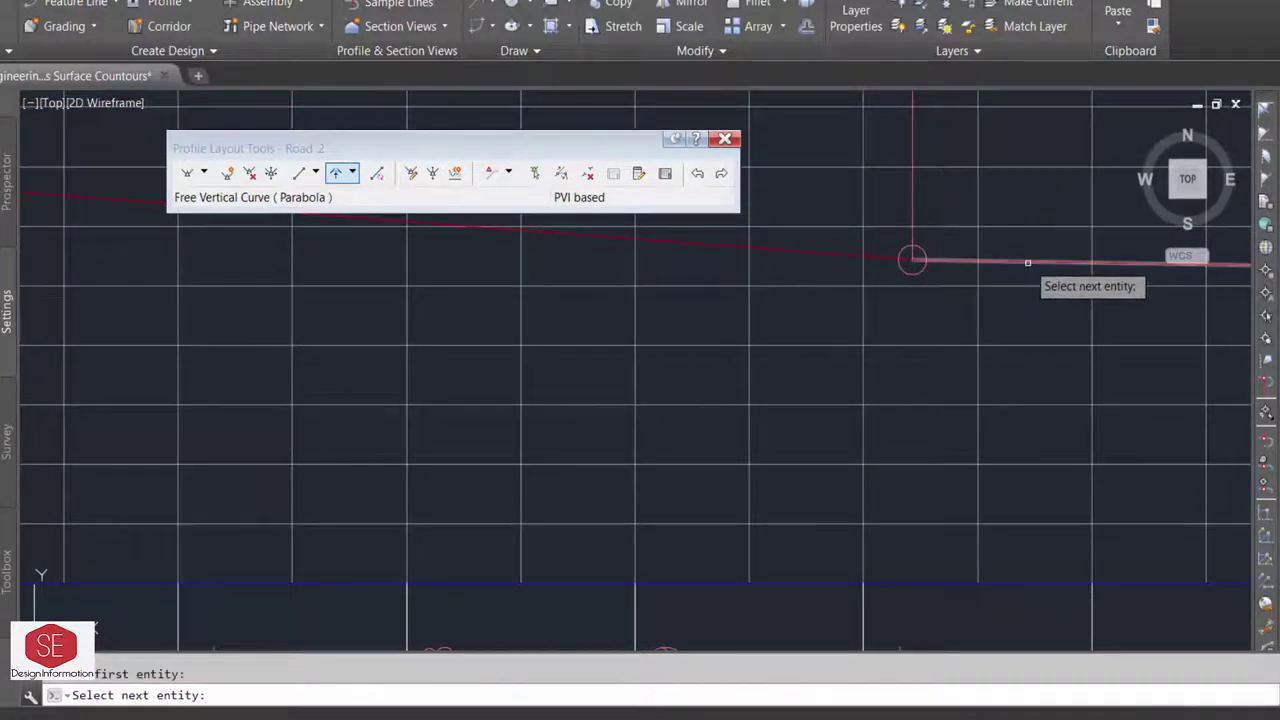
Add a 300 m parabolic curve at the 1+924 break and a 150 m curve at 2+200.
left_click(911, 260)
scroll(850, 280, "down", 3)
type("3")
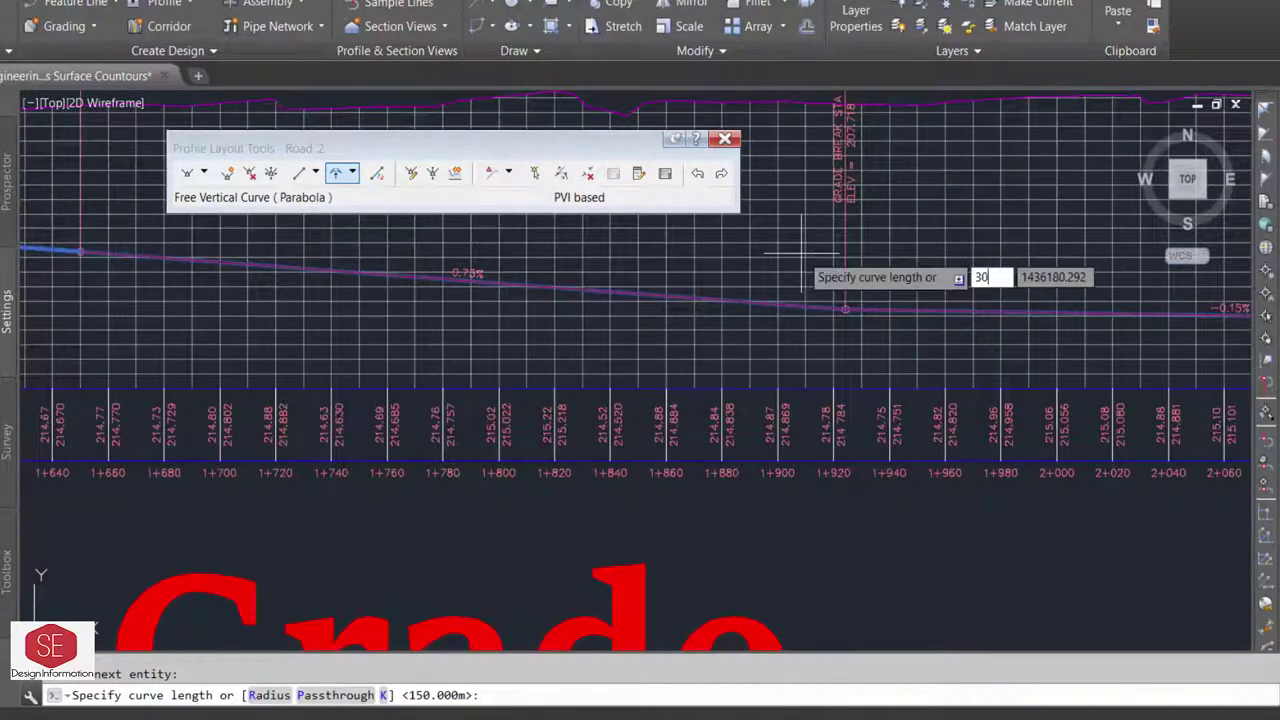
type("0")
key("Return")
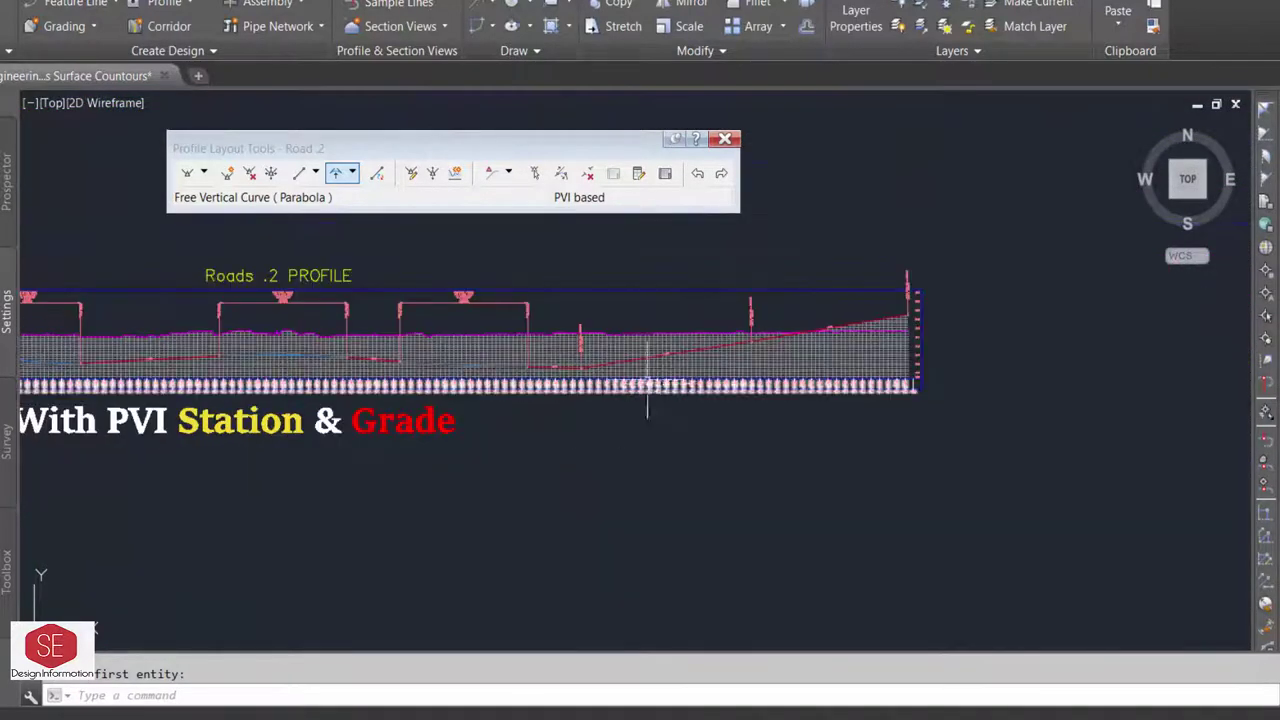
scroll(556, 368, "up", 2)
scroll(471, 349, "up", 2)
scroll(556, 368, "up", 1)
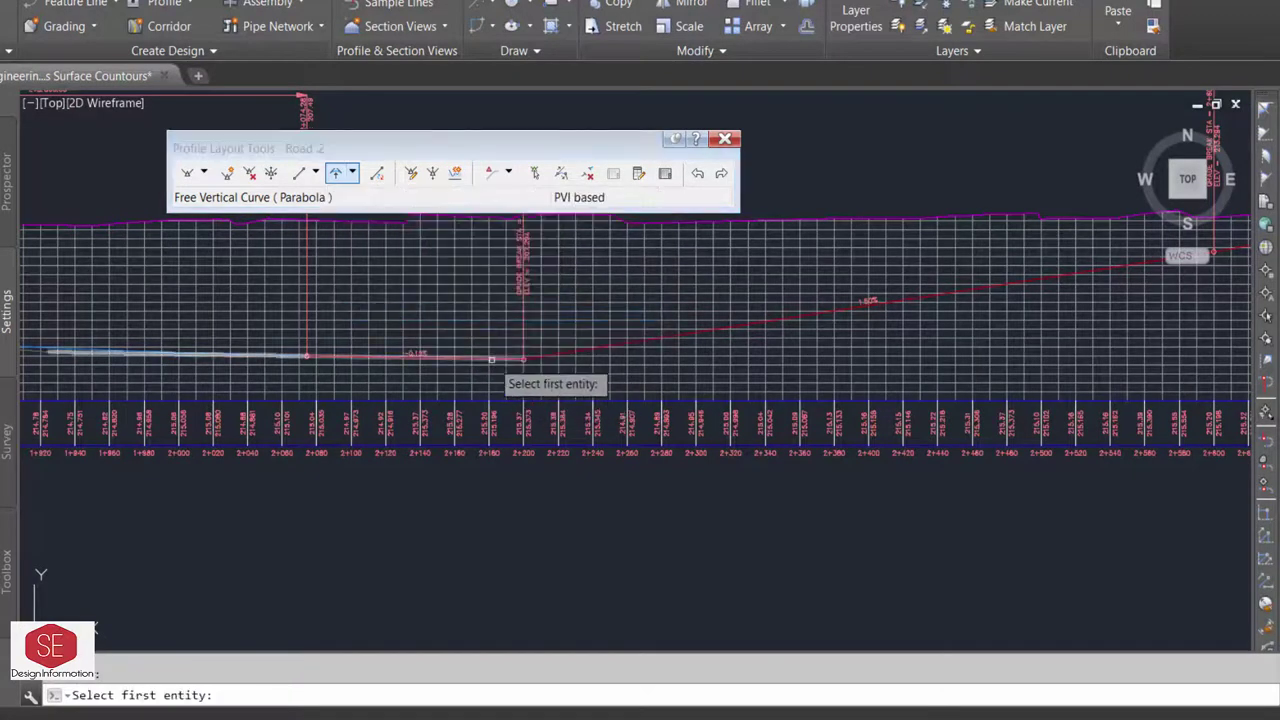
scroll(491, 358, "up", 4)
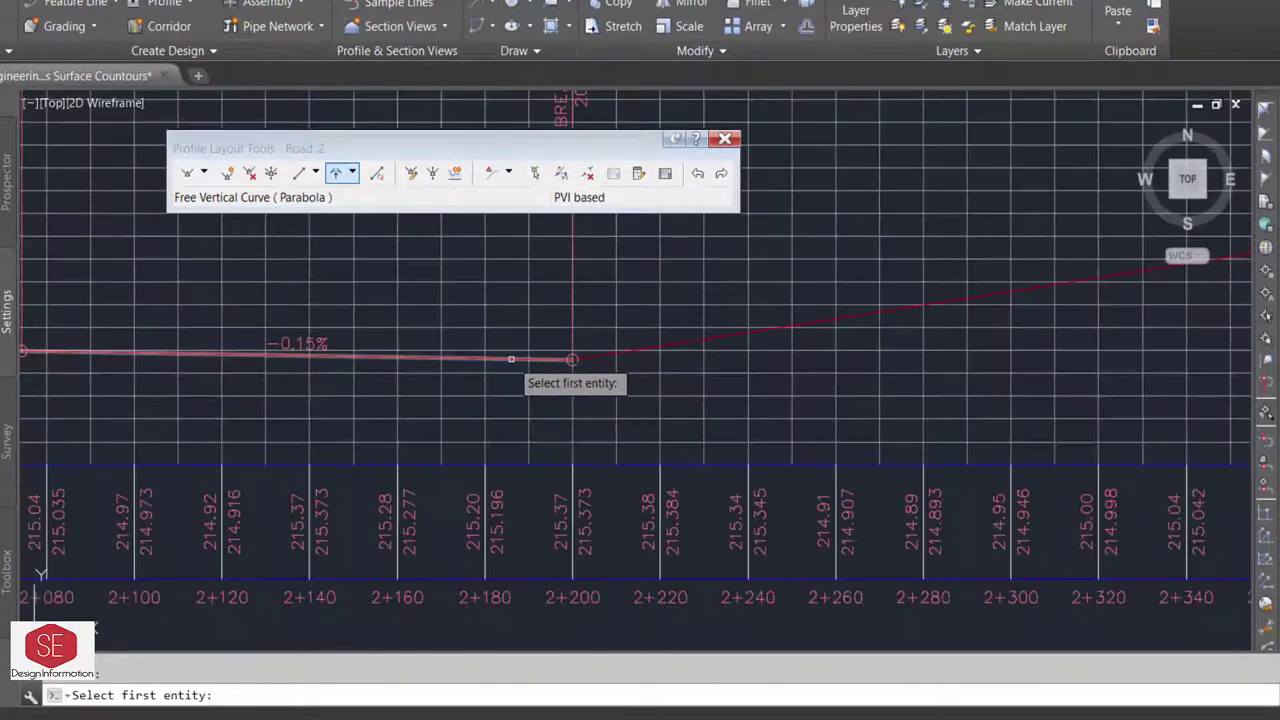
left_click(596, 355)
type("150")
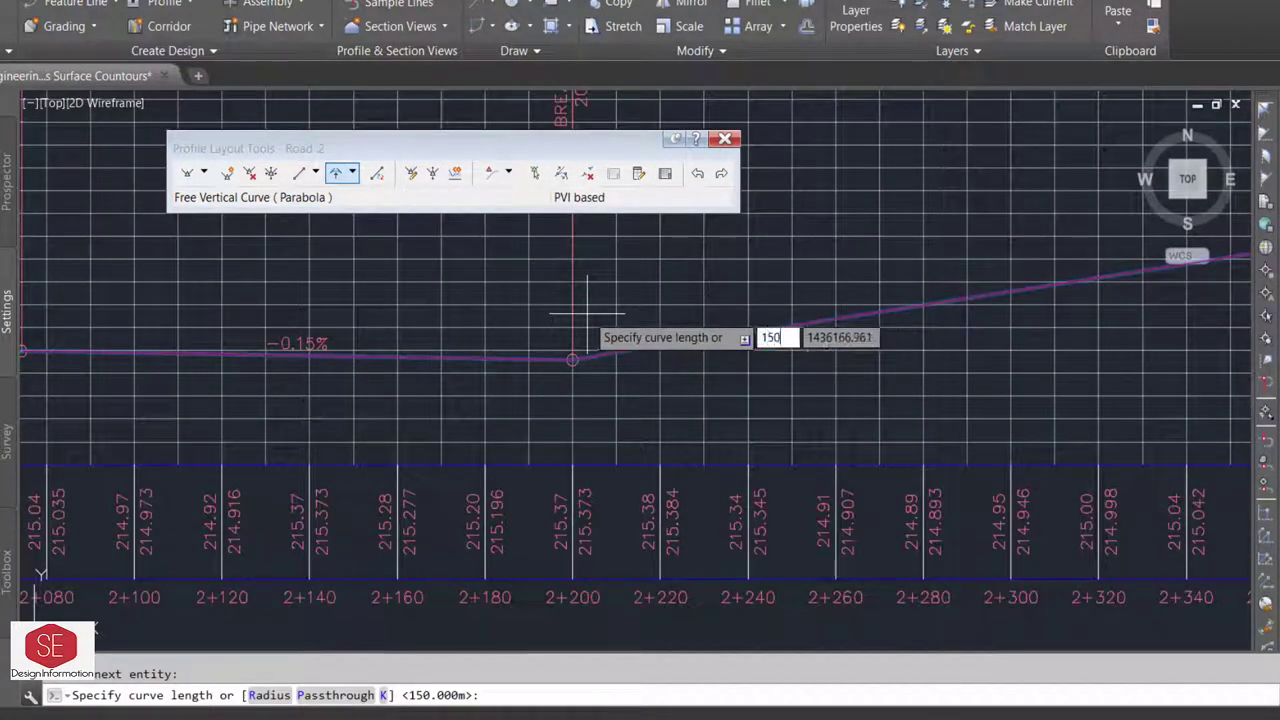
key("Return")
Reselect Free Vertical Curve (Parabola) and add a 250 m curve at the 2+600 break.
scroll(587, 313, "down", 4)
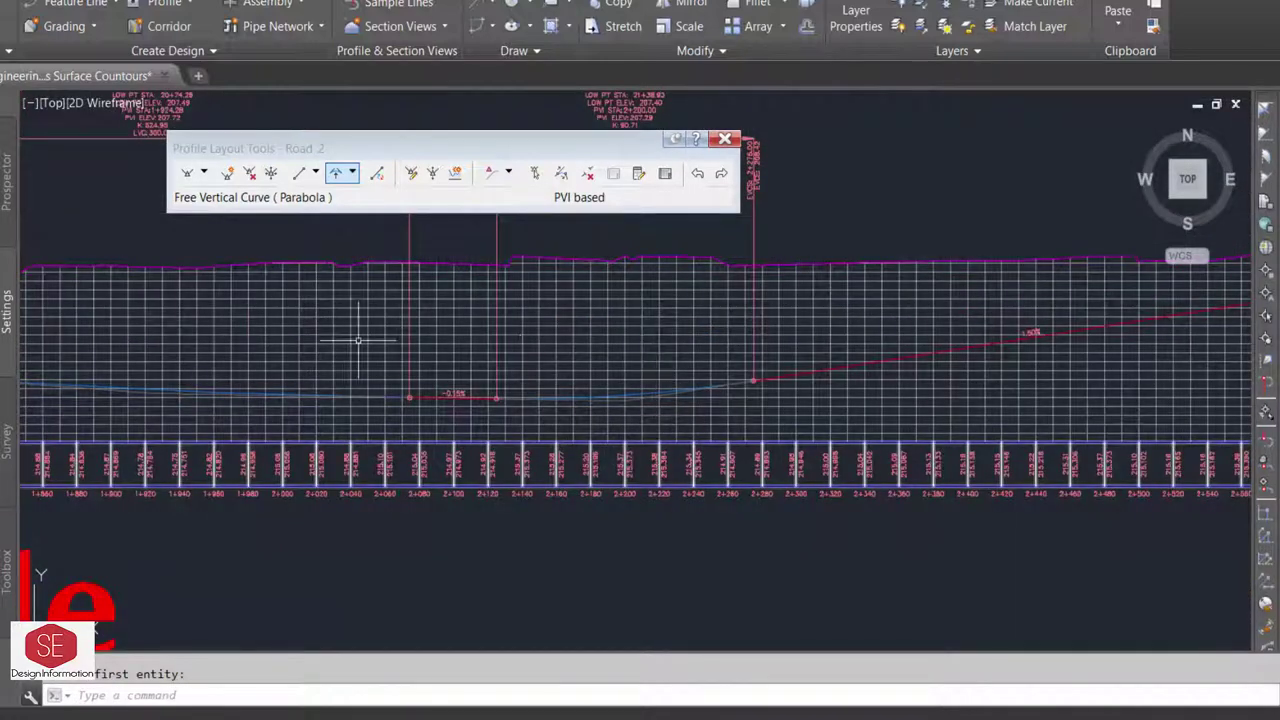
scroll(357, 337, "down", 2)
scroll(814, 337, "up", 2)
left_click(352, 173)
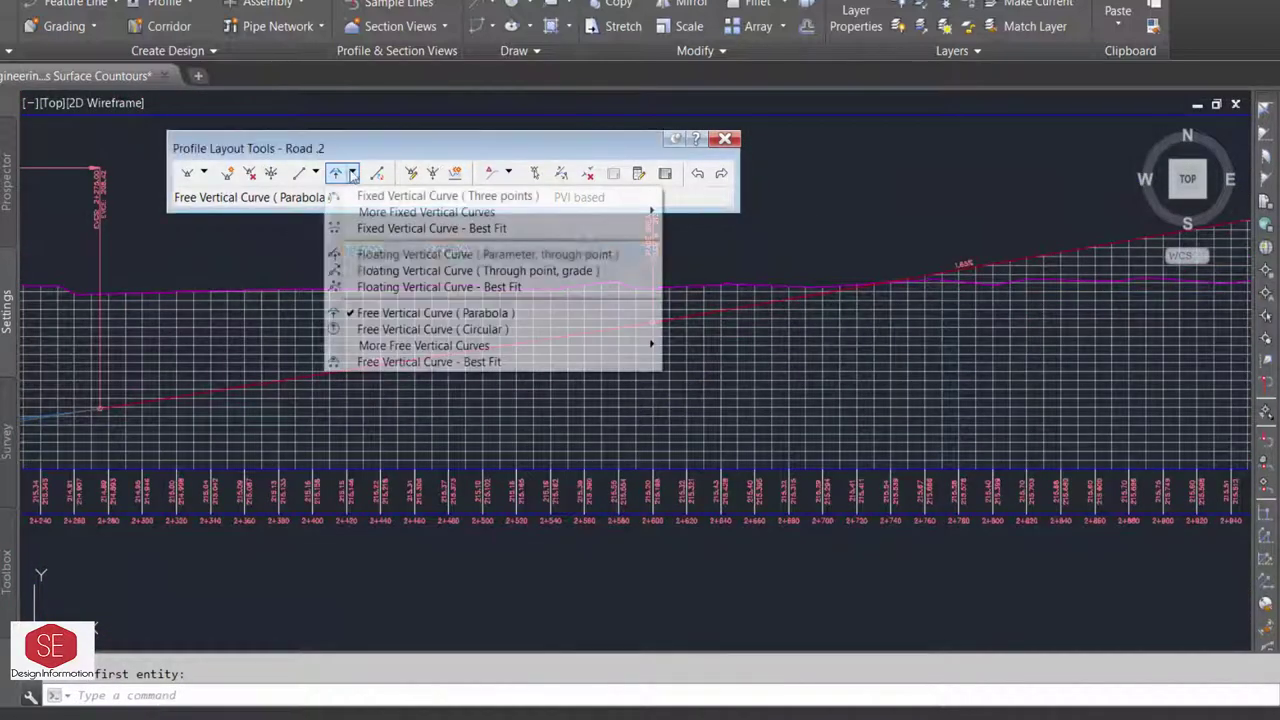
left_click(400, 309)
scroll(623, 333, "up", 2)
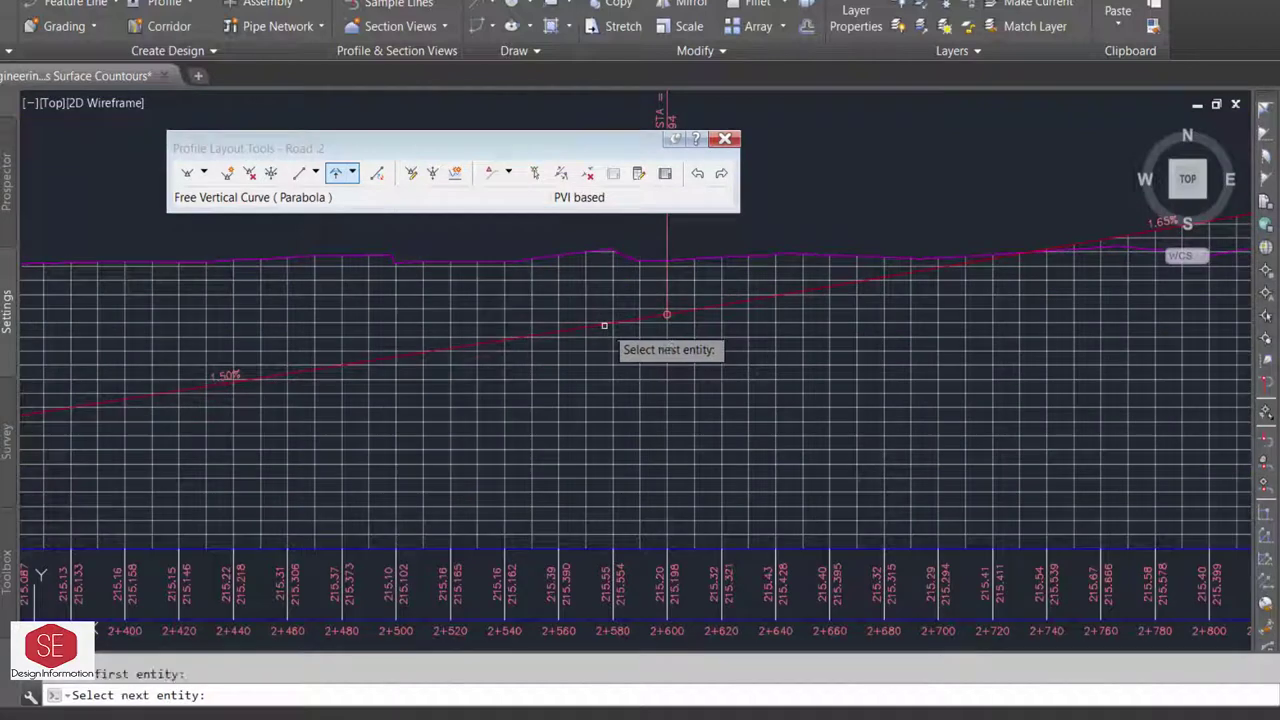
left_click(712, 303)
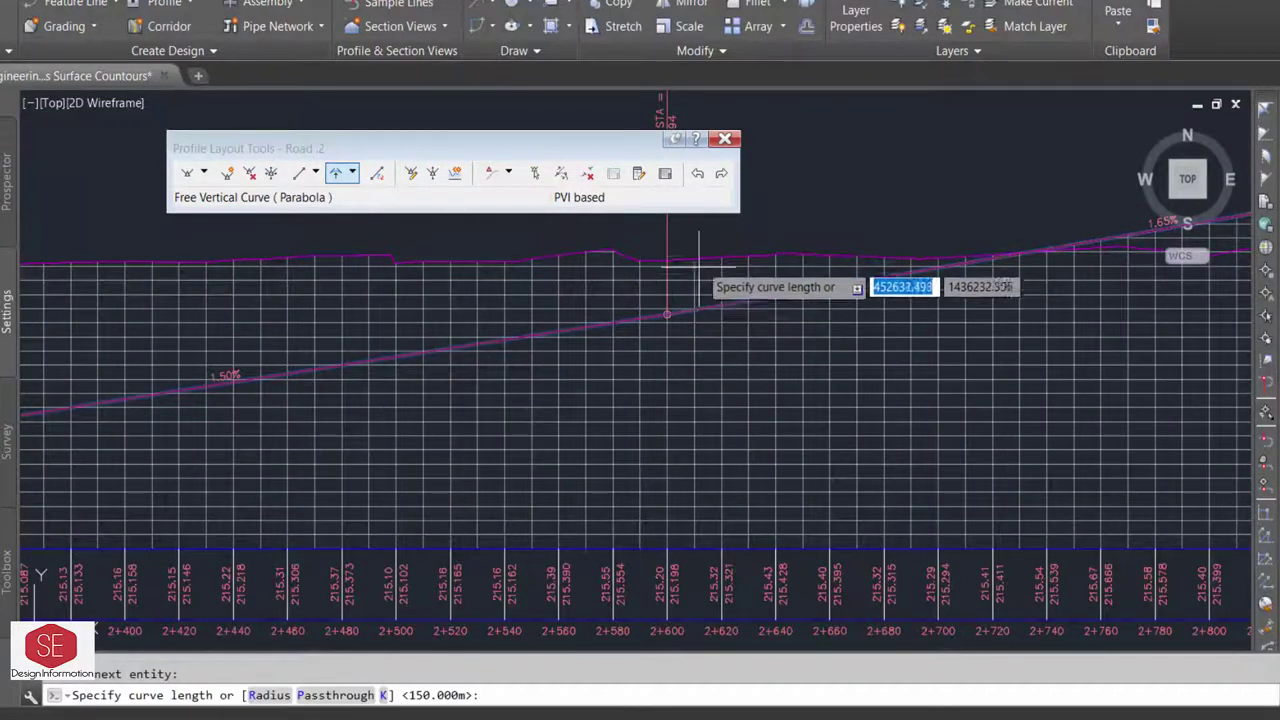
scroll(695, 275, "down", 2)
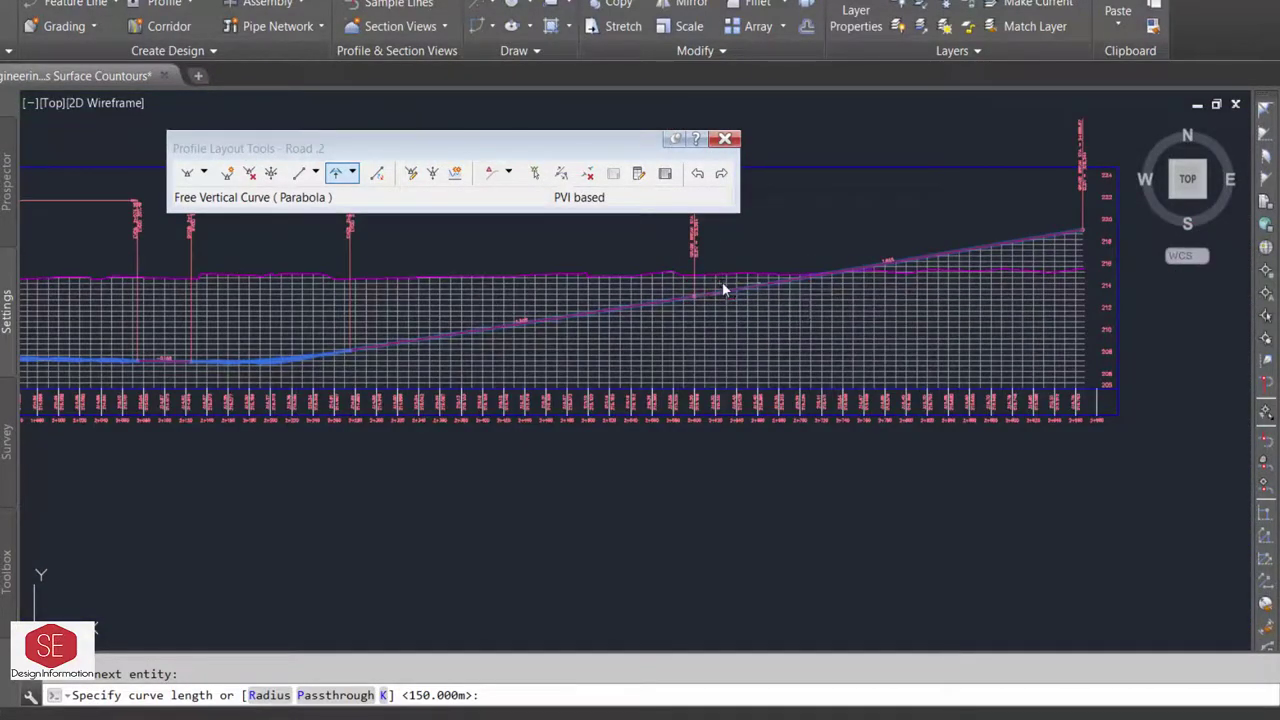
type("250")
key("Return")
scroll(736, 279, "up", 2)
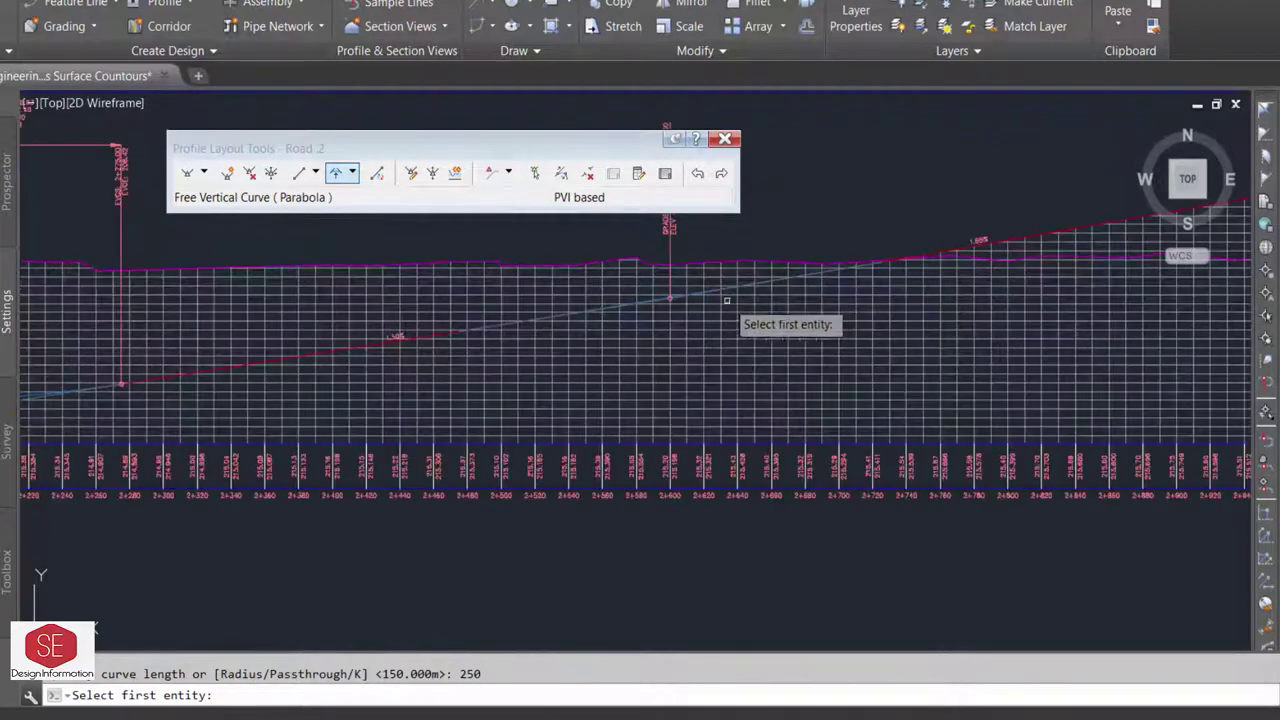
scroll(680, 300, "up", 3)
key("Escape")
scroll(735, 400, "down", 6)
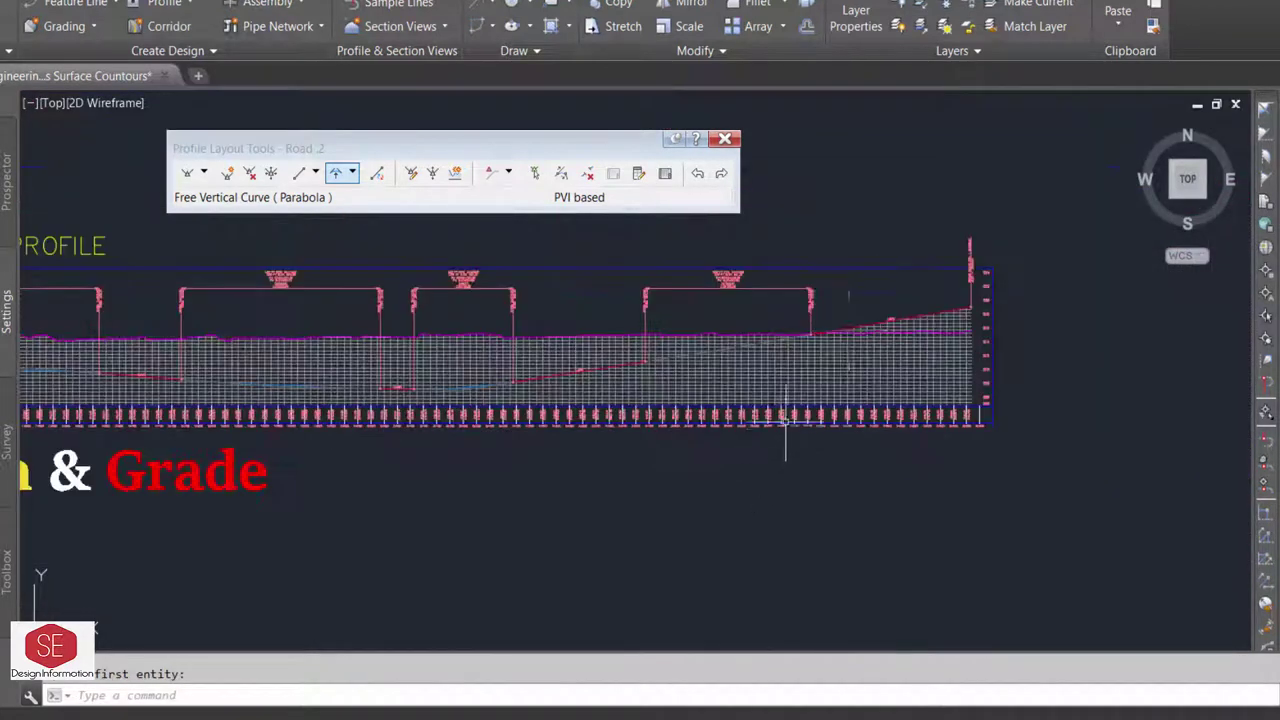
Cancel the active profile command and zoom out to view the whole Road 2 profile.
scroll(978, 263, "up", 5)
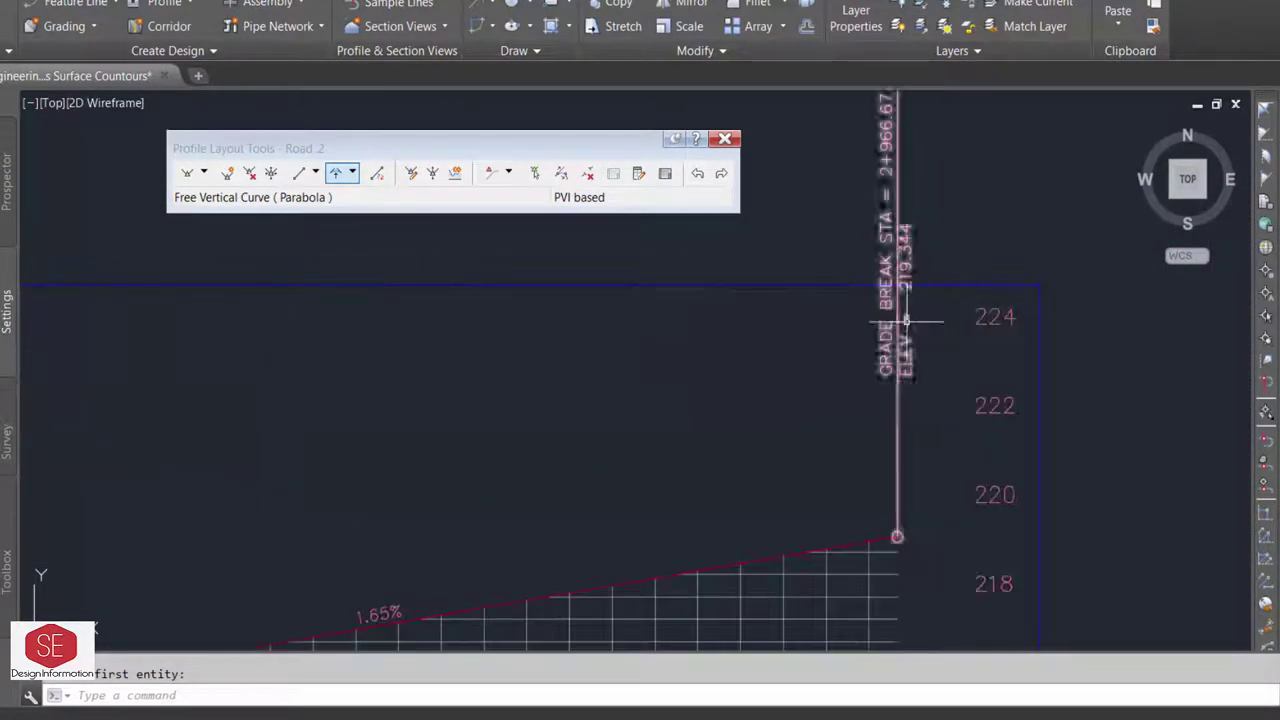
scroll(900, 300, "down", 5)
scroll(880, 380, "down", 3)
scroll(880, 400, "up", 2)
scroll(477, 371, "down", 2)
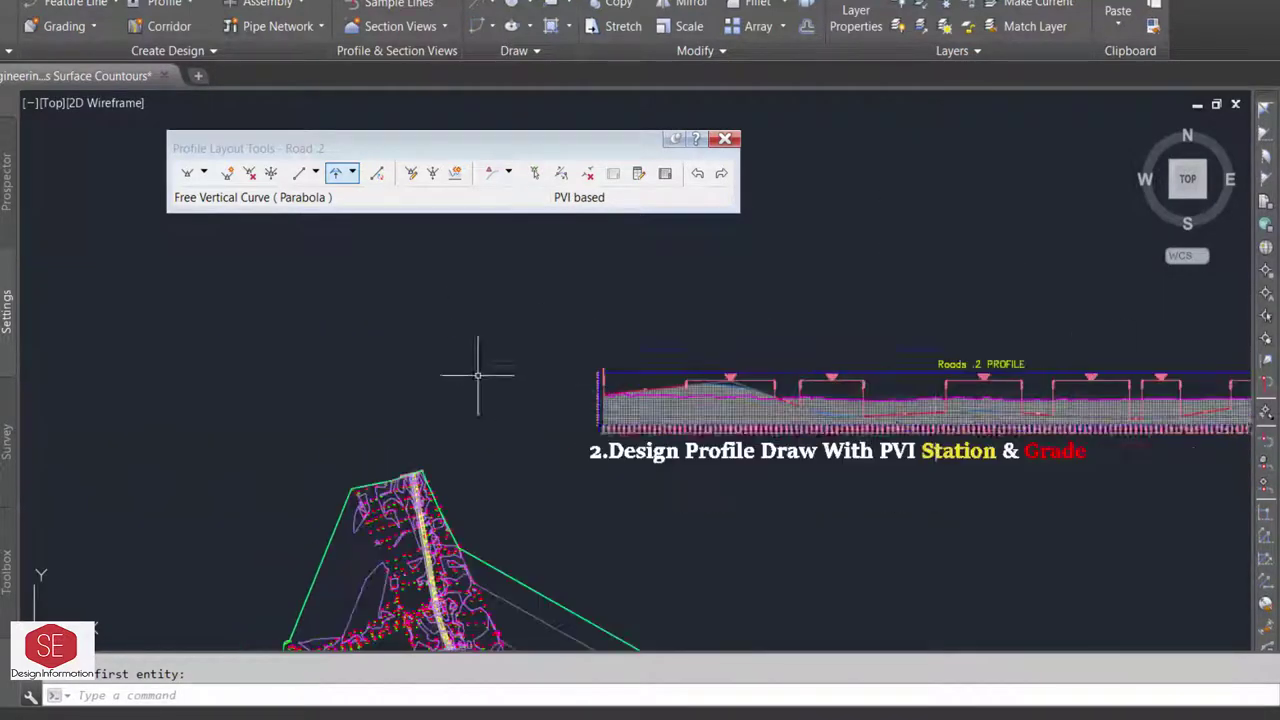
scroll(822, 353, "up", 4)
scroll(365, 375, "down", 2)
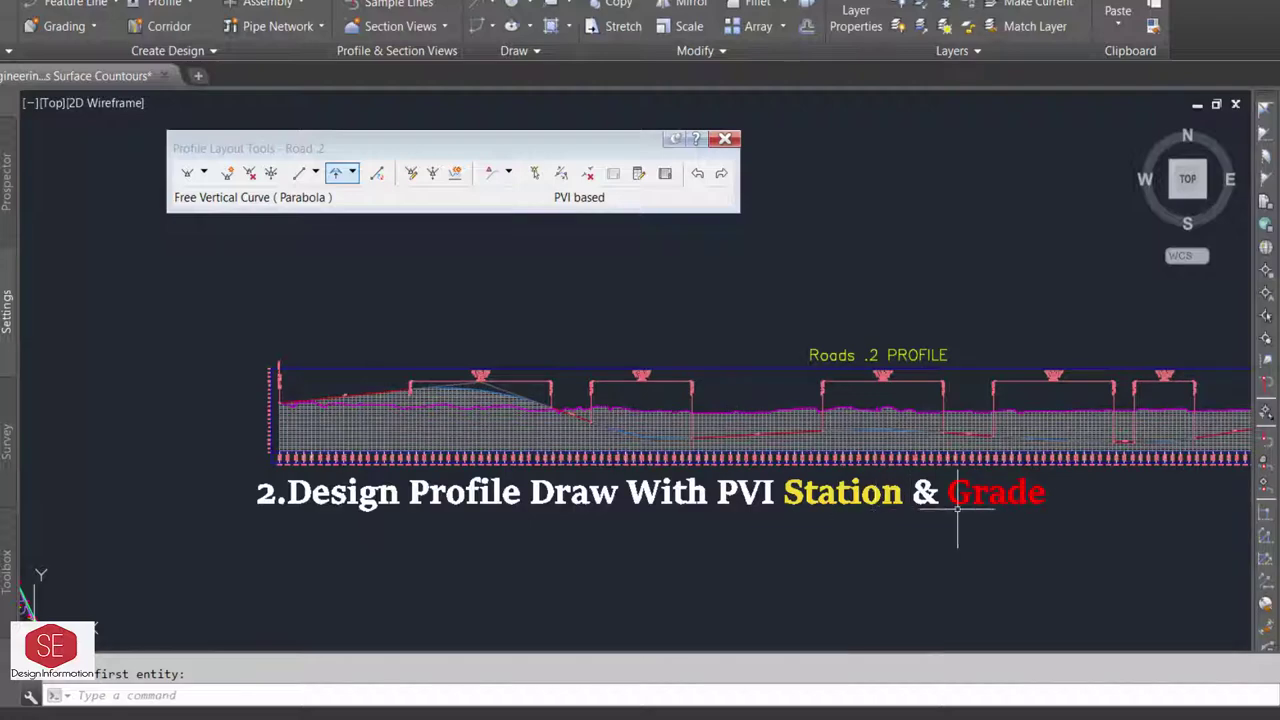
key("Escape")
scroll(922, 440, "down", 3)
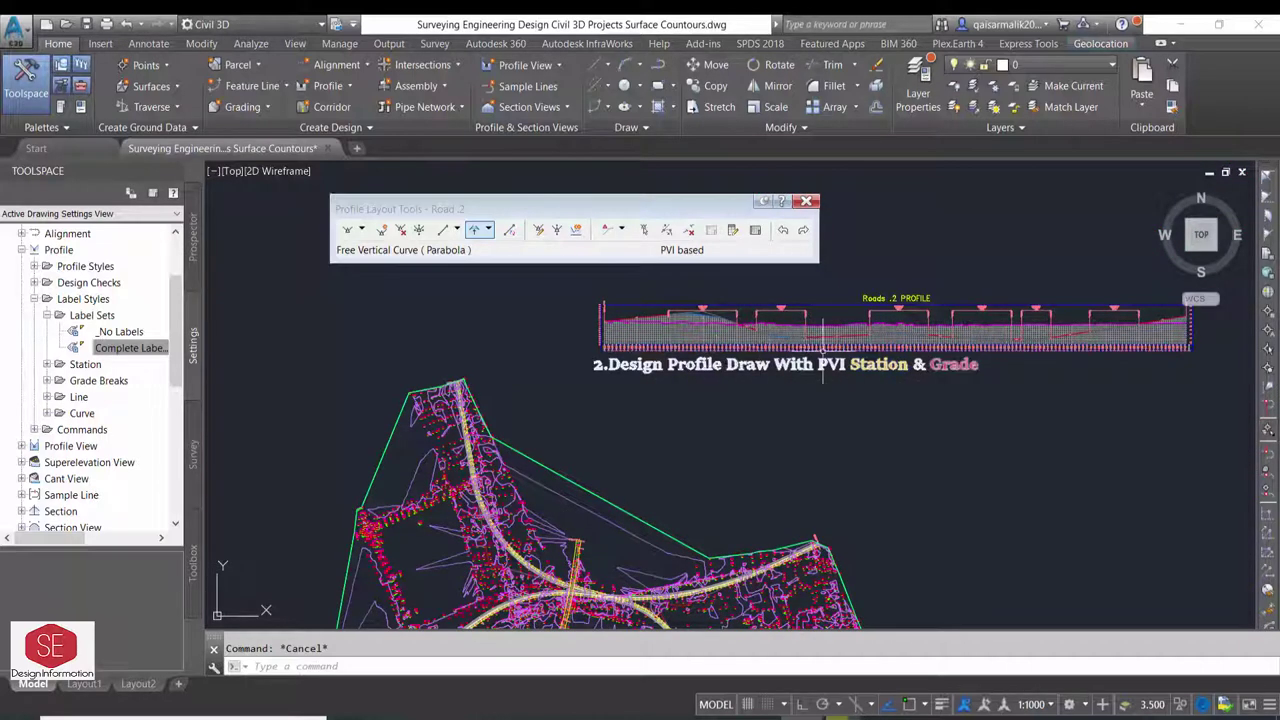
scroll(754, 362, "down", 4)
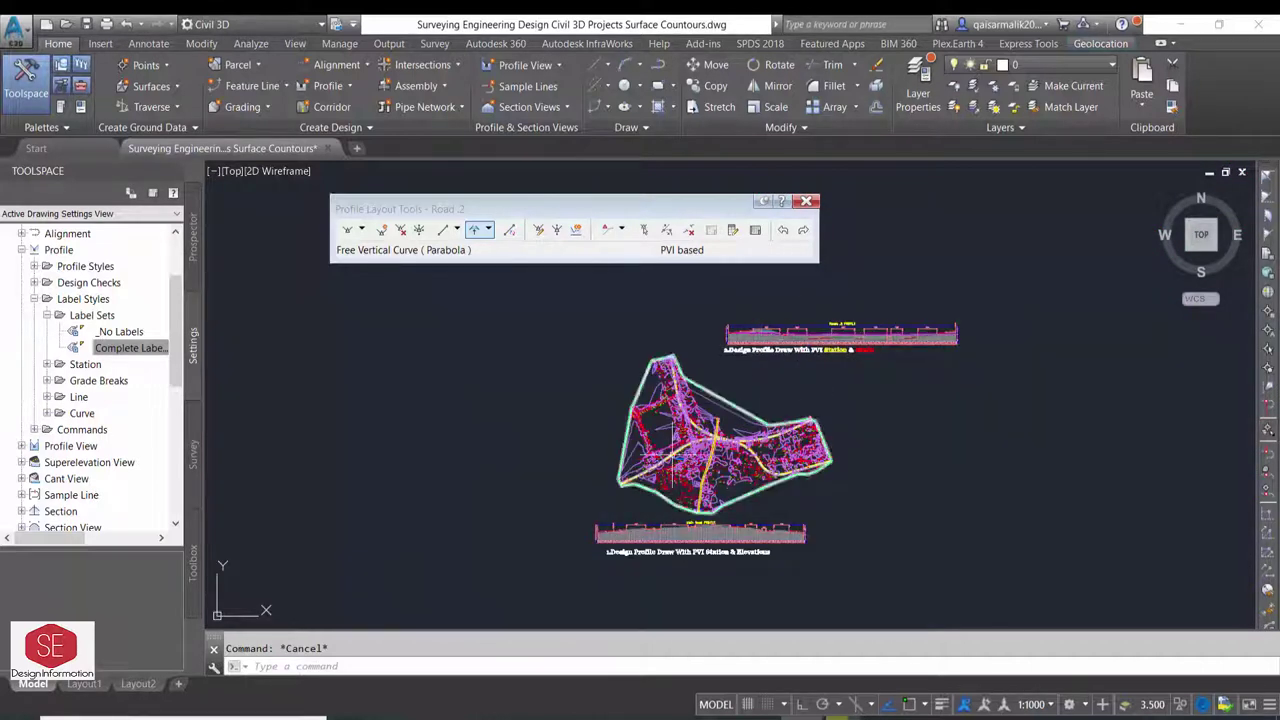
scroll(718, 428, "up", 4)
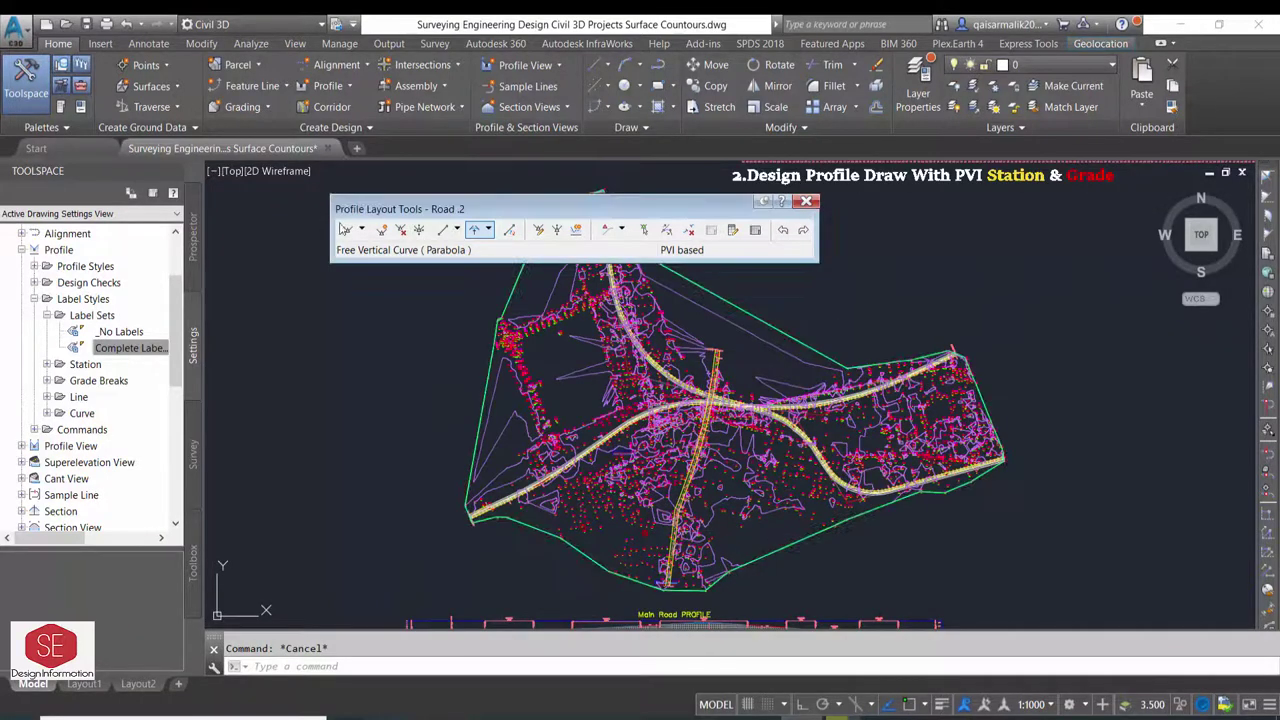
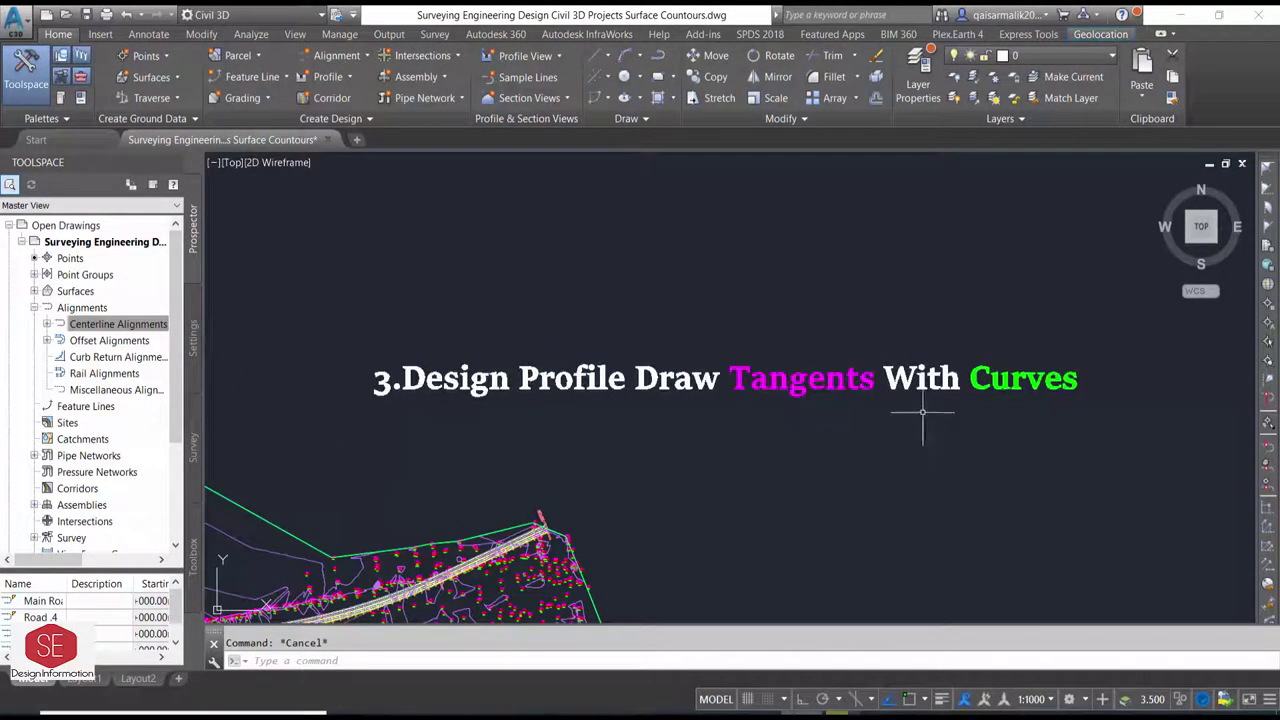
Sample the Survey Engineering surface profile along the Road 3 alignment.
scroll(777, 271, "down", 3)
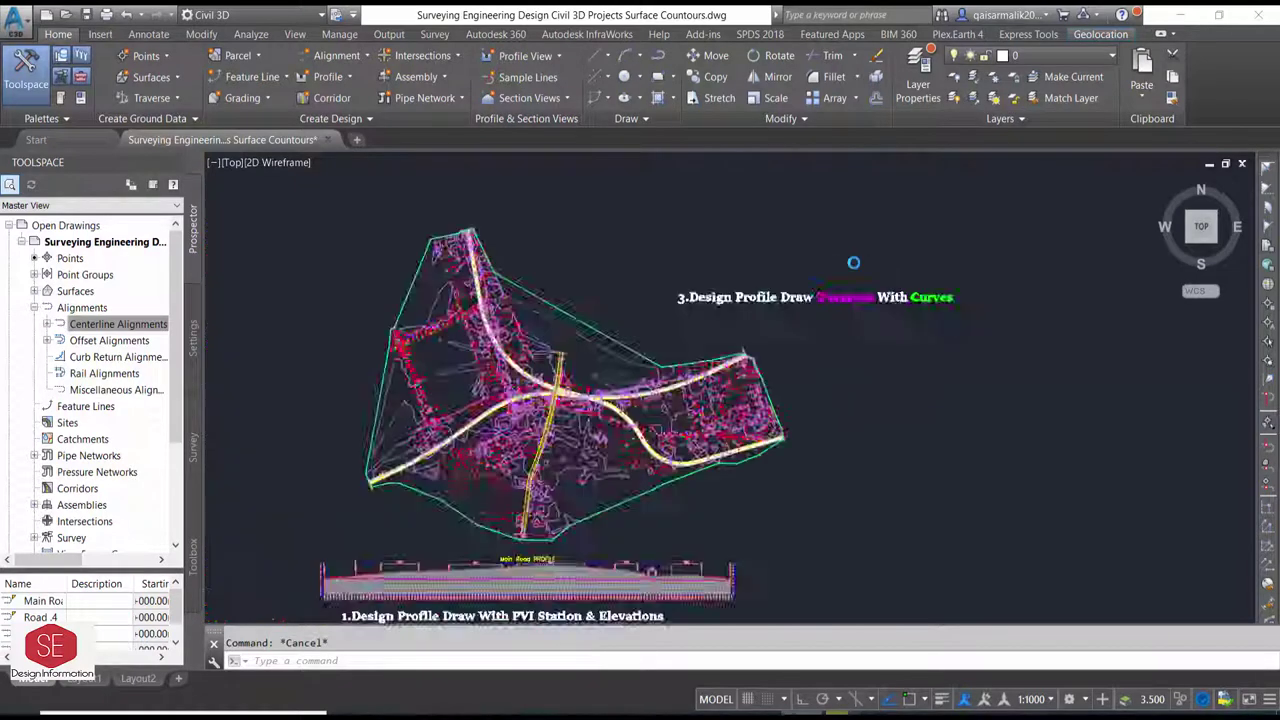
scroll(751, 471, "down", 2)
scroll(645, 255, "up", 4)
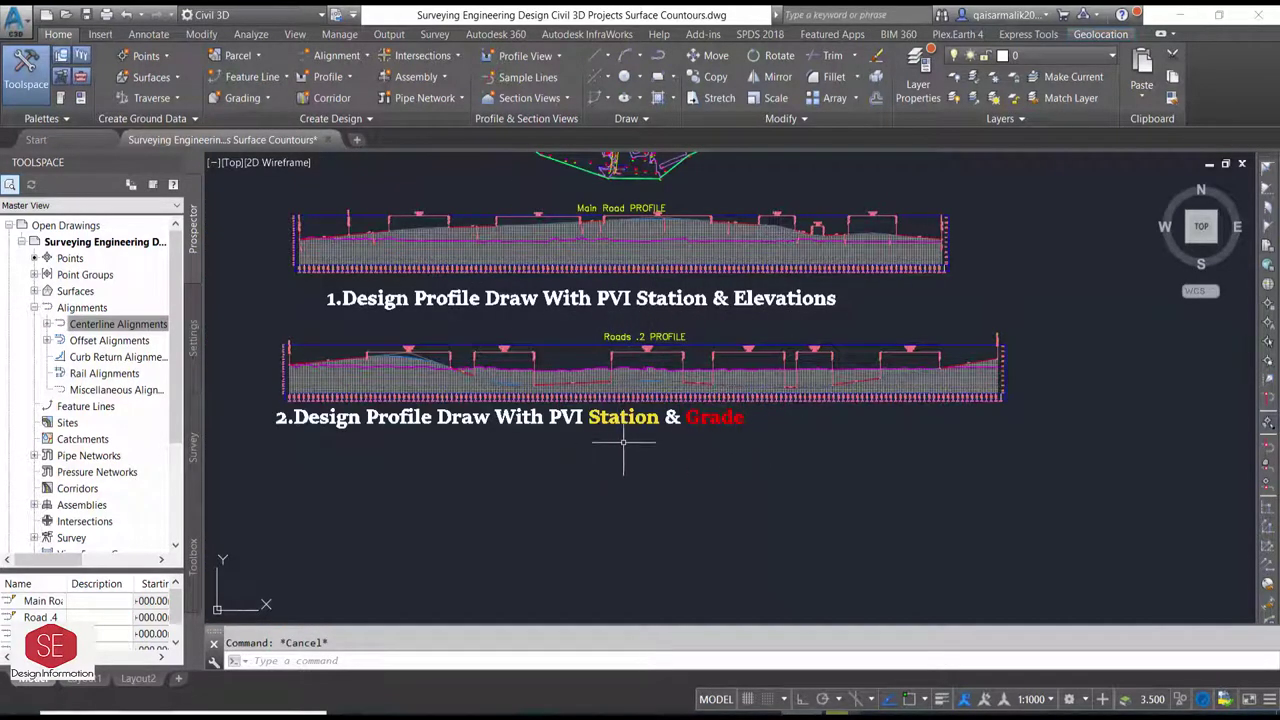
scroll(629, 475, "down", 4)
scroll(551, 458, "up", 2)
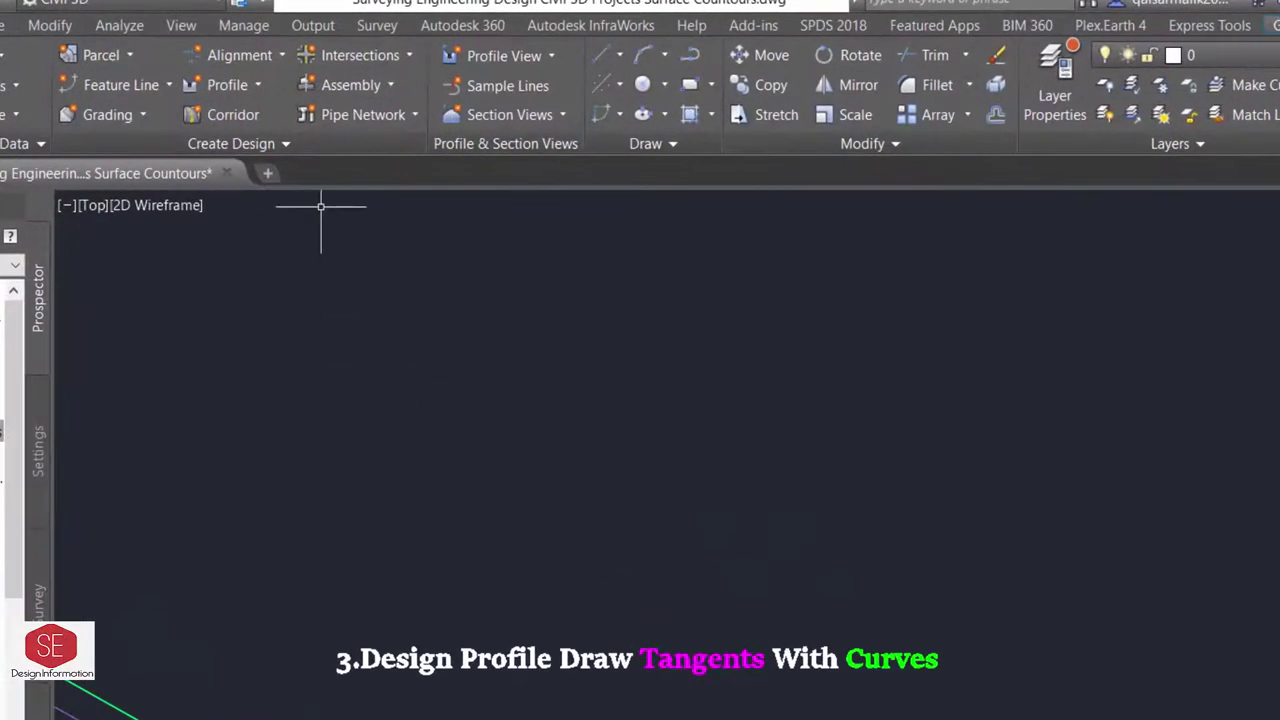
left_click(238, 88)
left_click(260, 127)
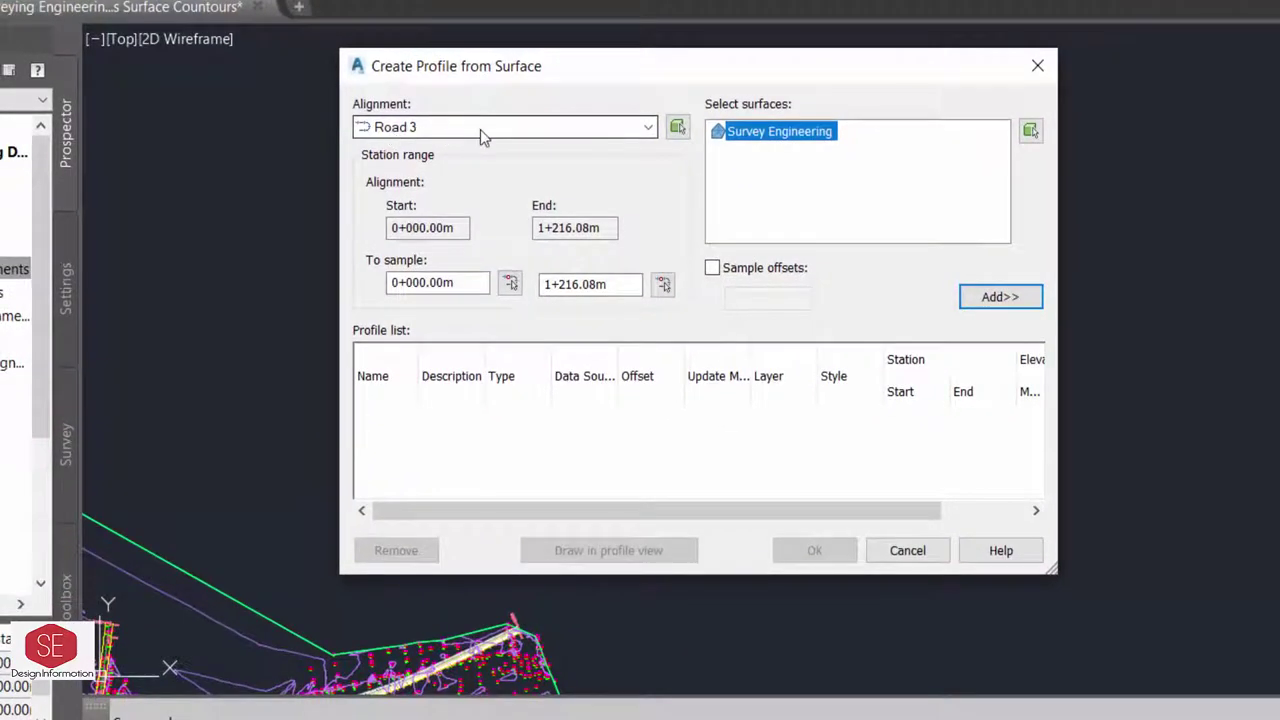
left_click(480, 129)
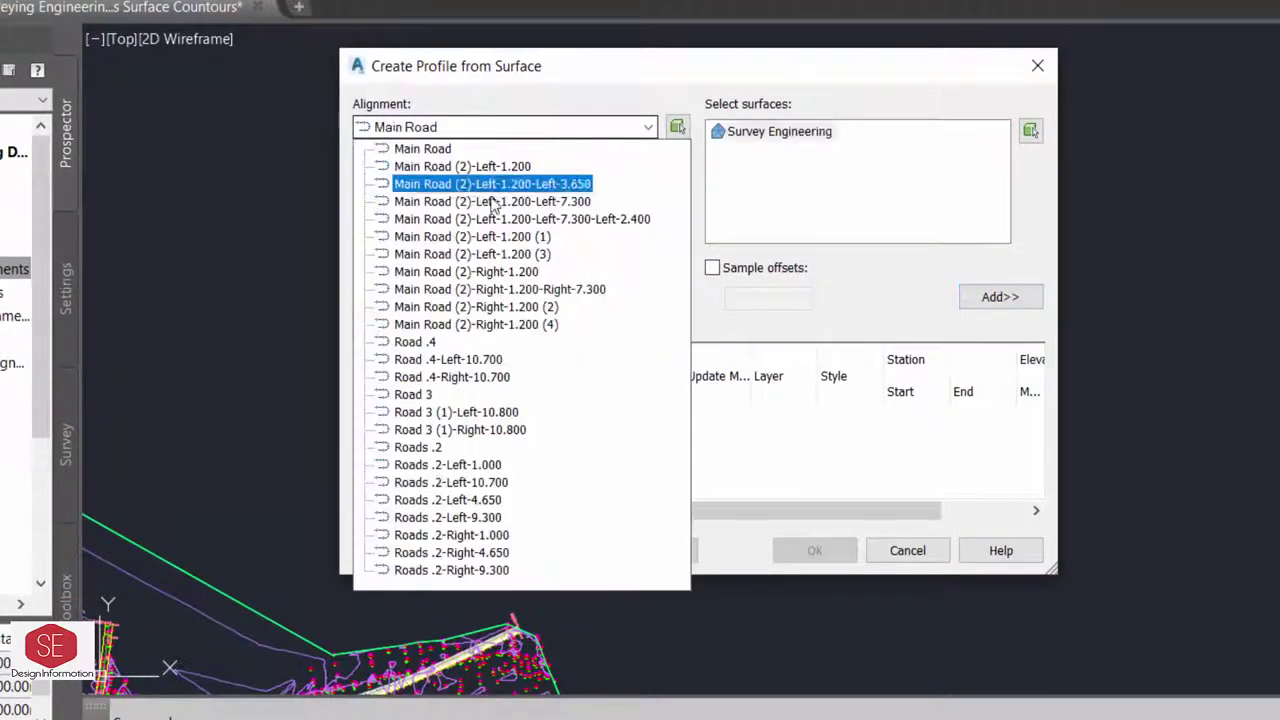
left_click(420, 395)
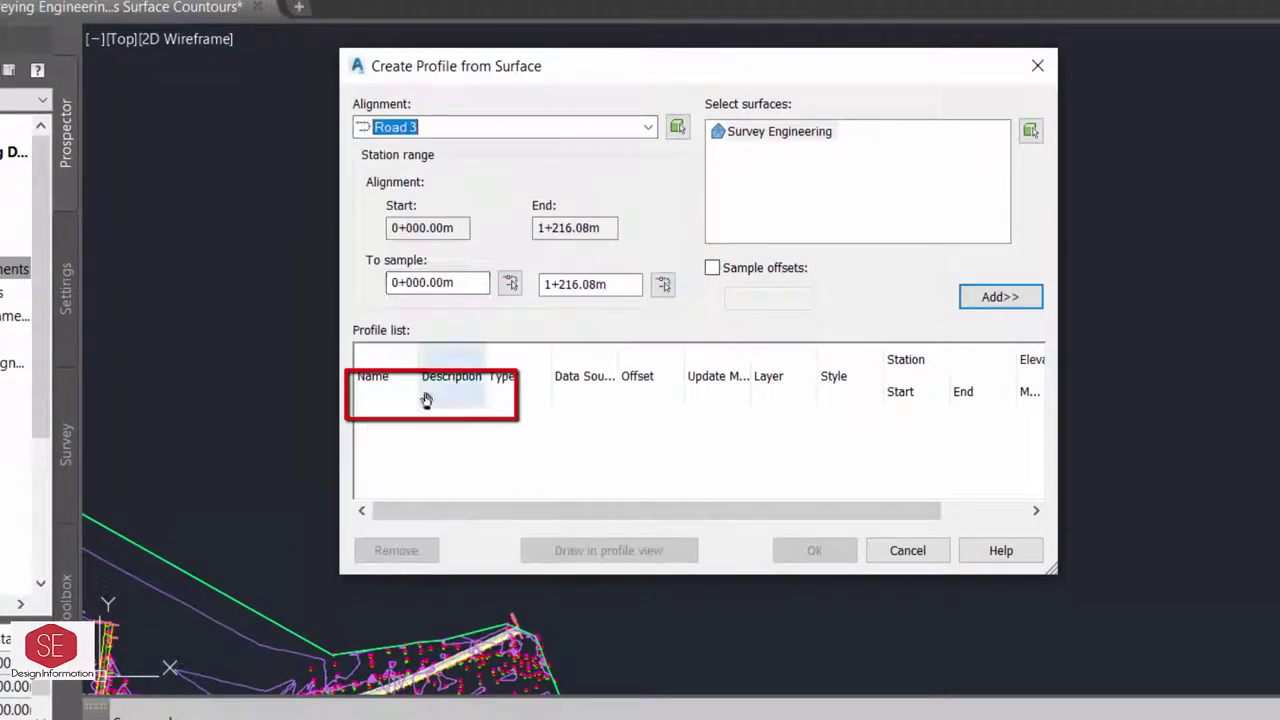
left_click(1007, 307)
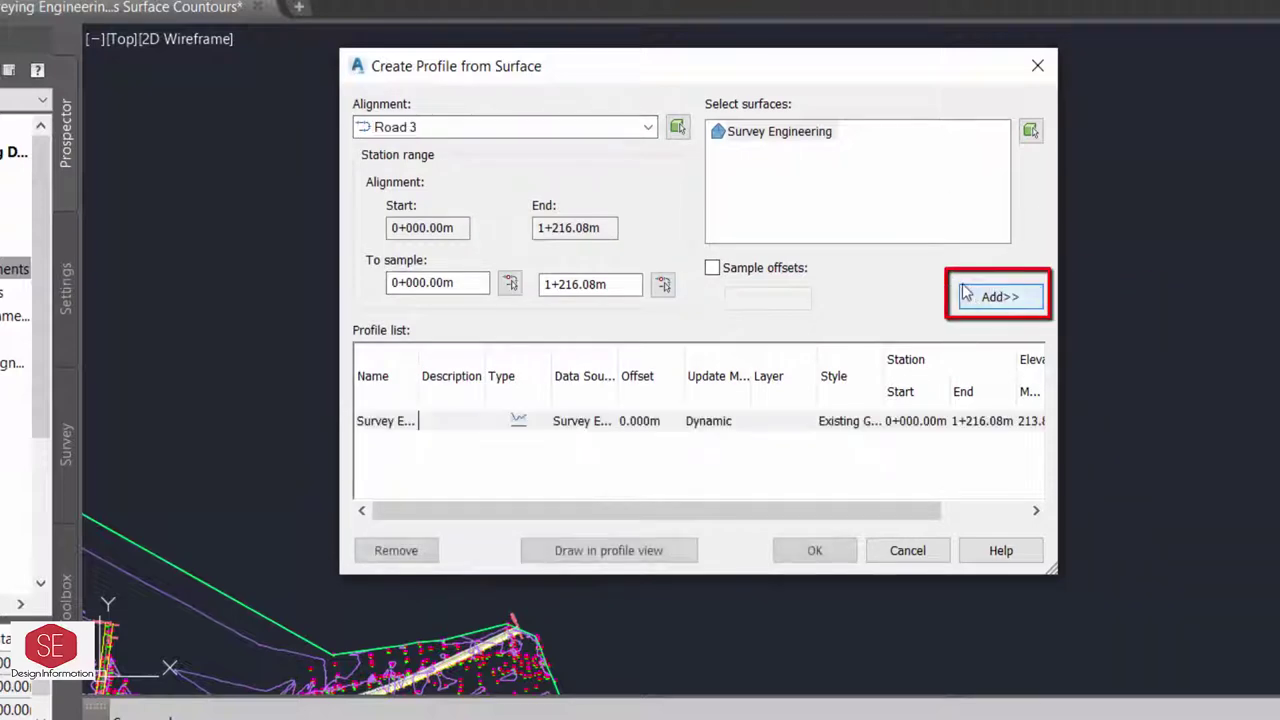
Set up the Road 3 profile view with Profile View style and a user-specified height.
left_click(605, 551)
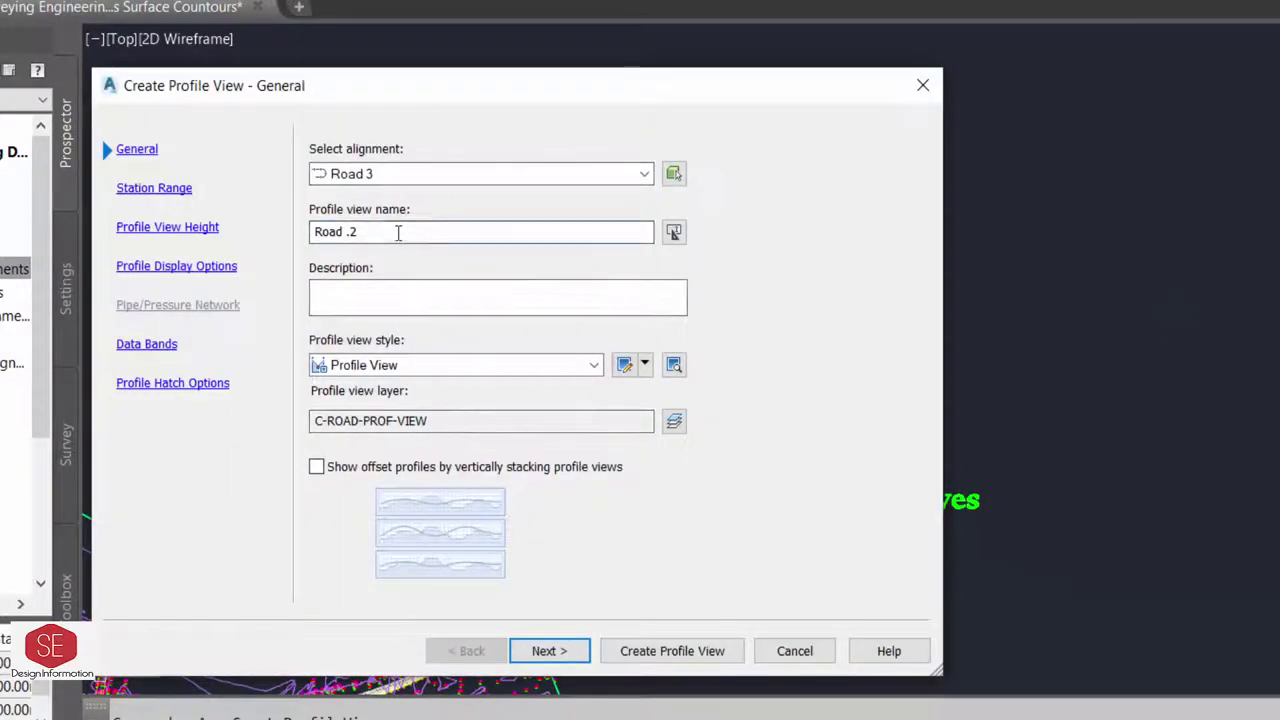
left_click(393, 368)
left_click(385, 527)
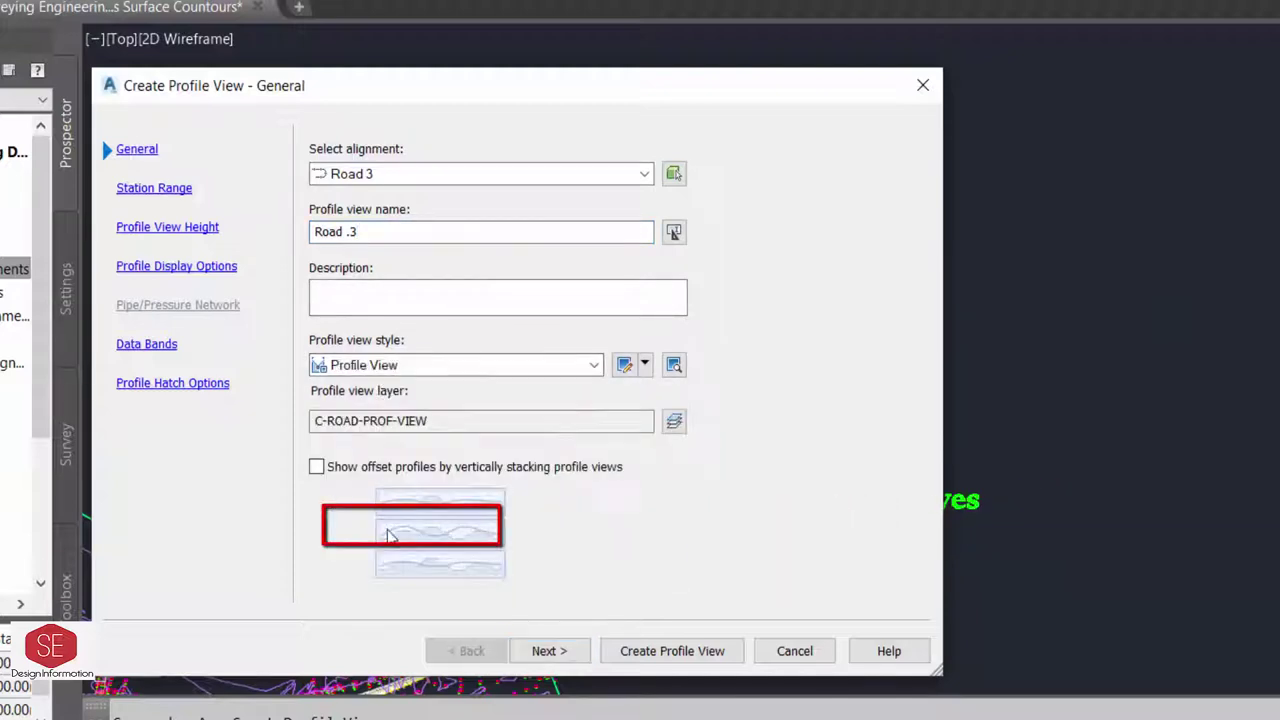
left_click(561, 655)
left_click(531, 651)
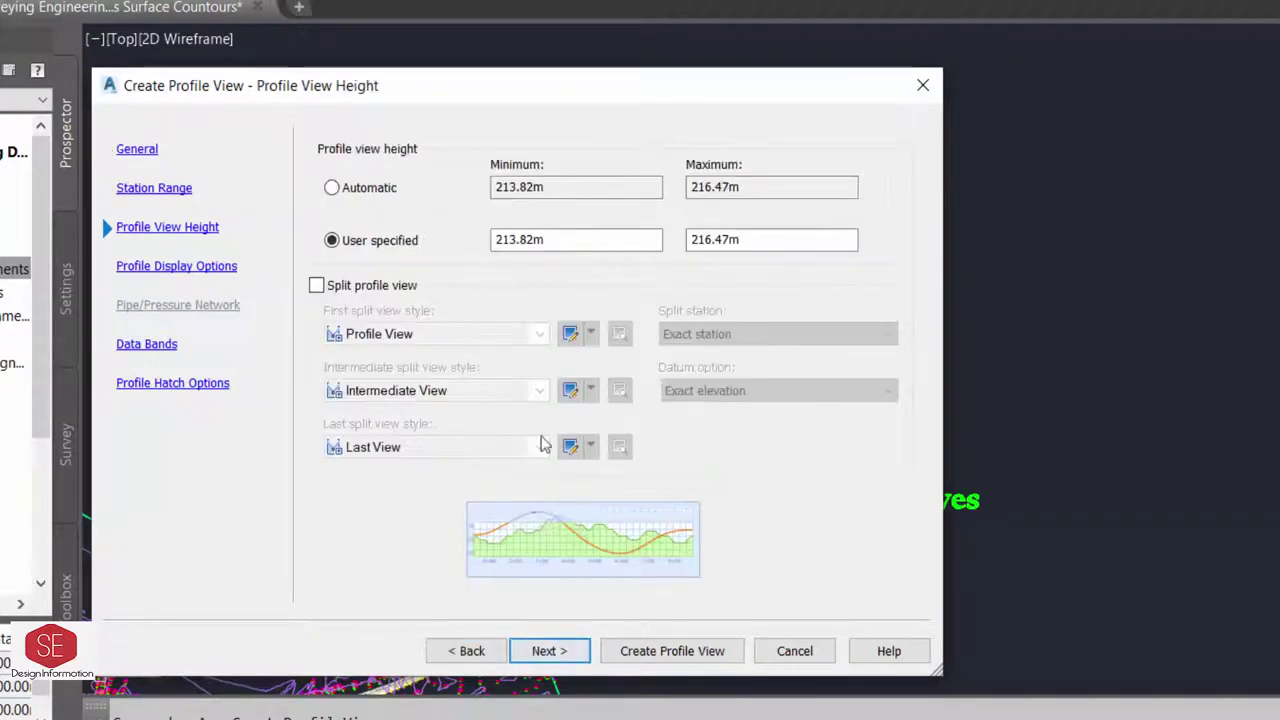
left_click(370, 192)
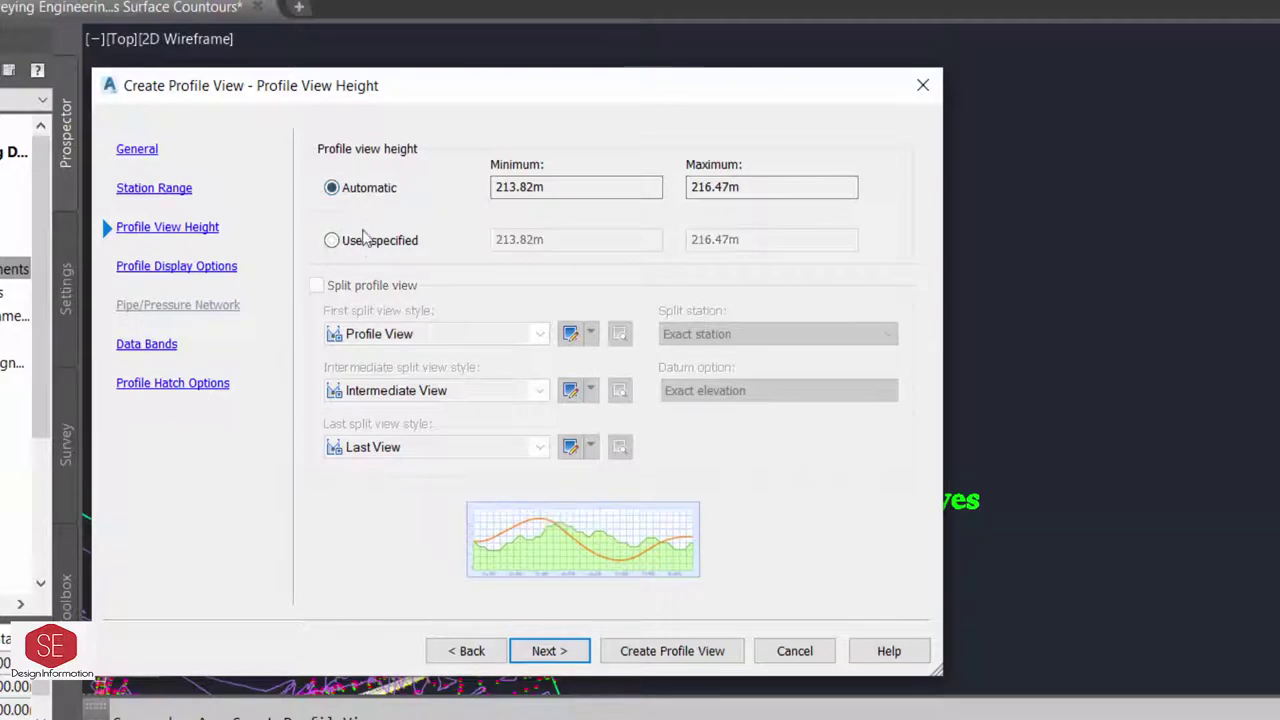
left_click(362, 240)
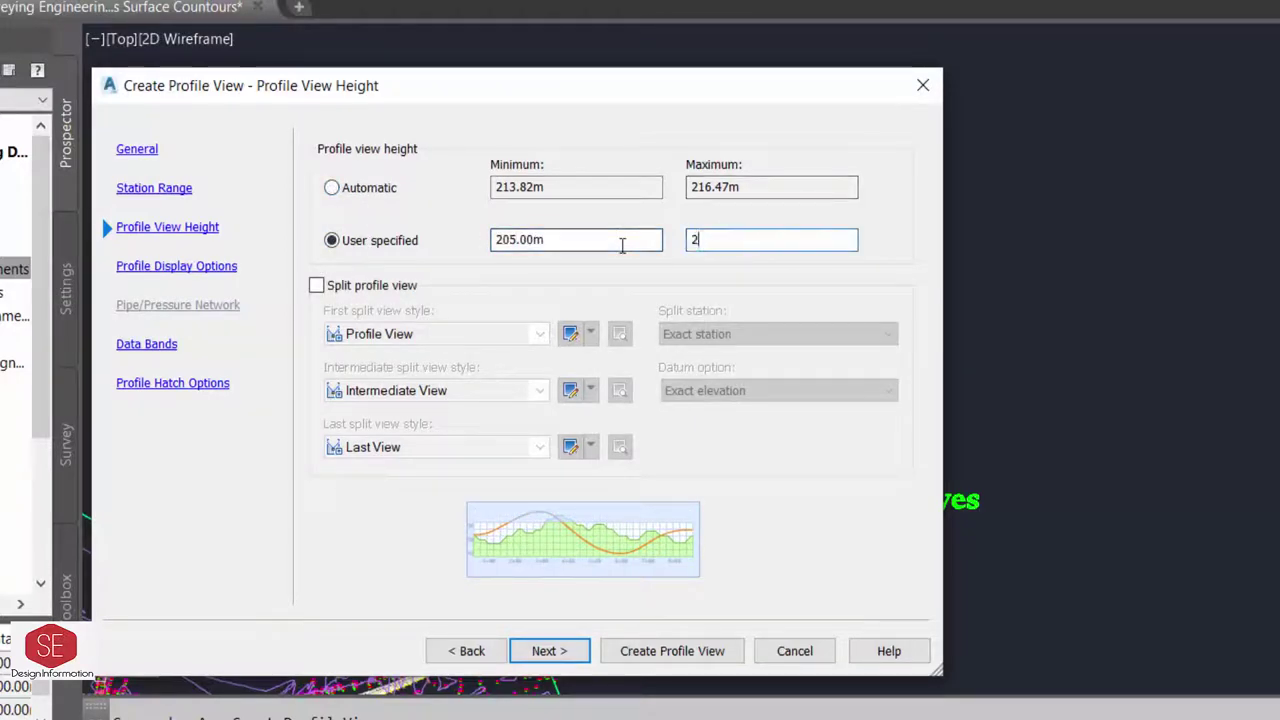
left_click(771, 239)
type("20")
left_click(570, 651)
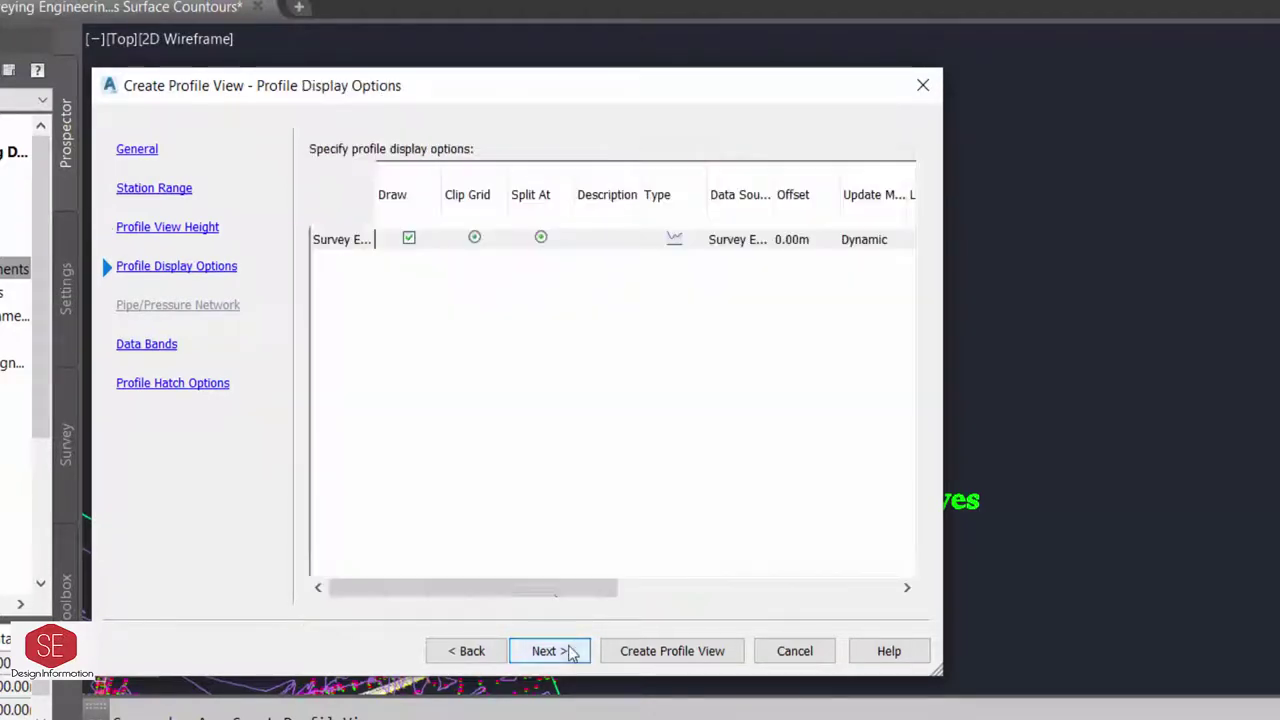
left_click(542, 652)
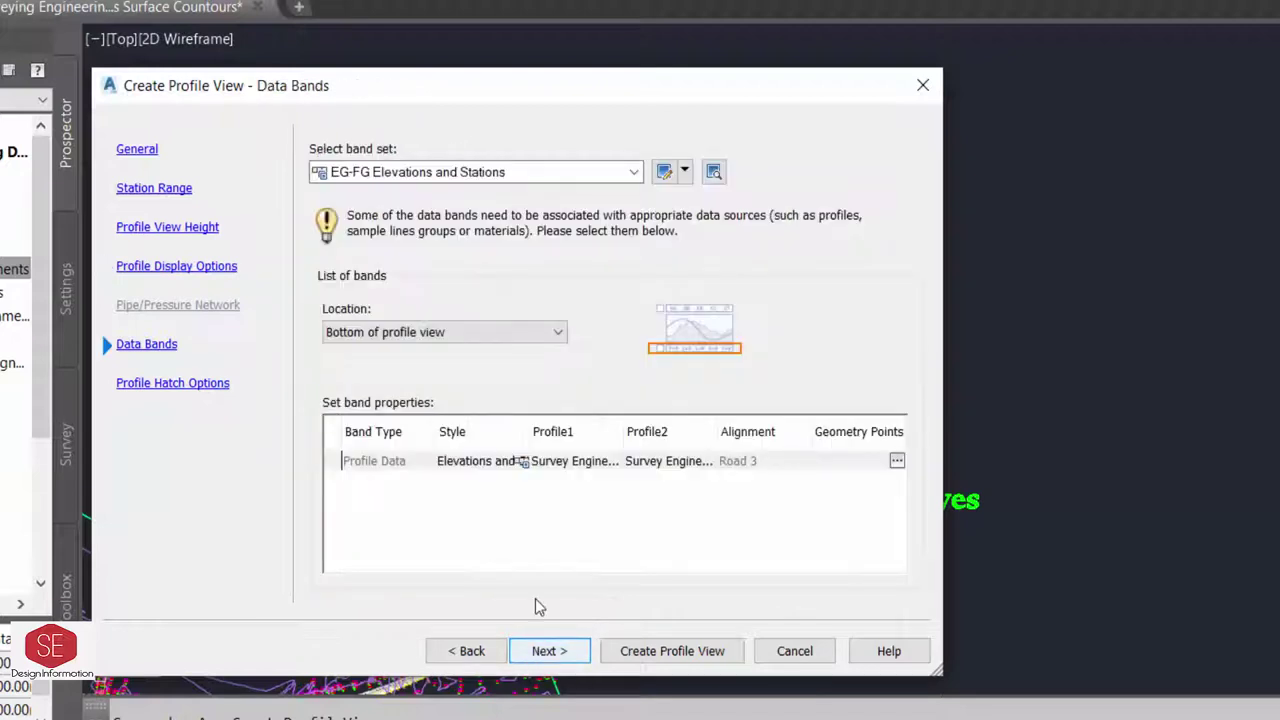
Keep the EG-FG Elevations and Stations bands, then create and place the Road 3 profile view.
left_click(512, 172)
left_click(480, 228)
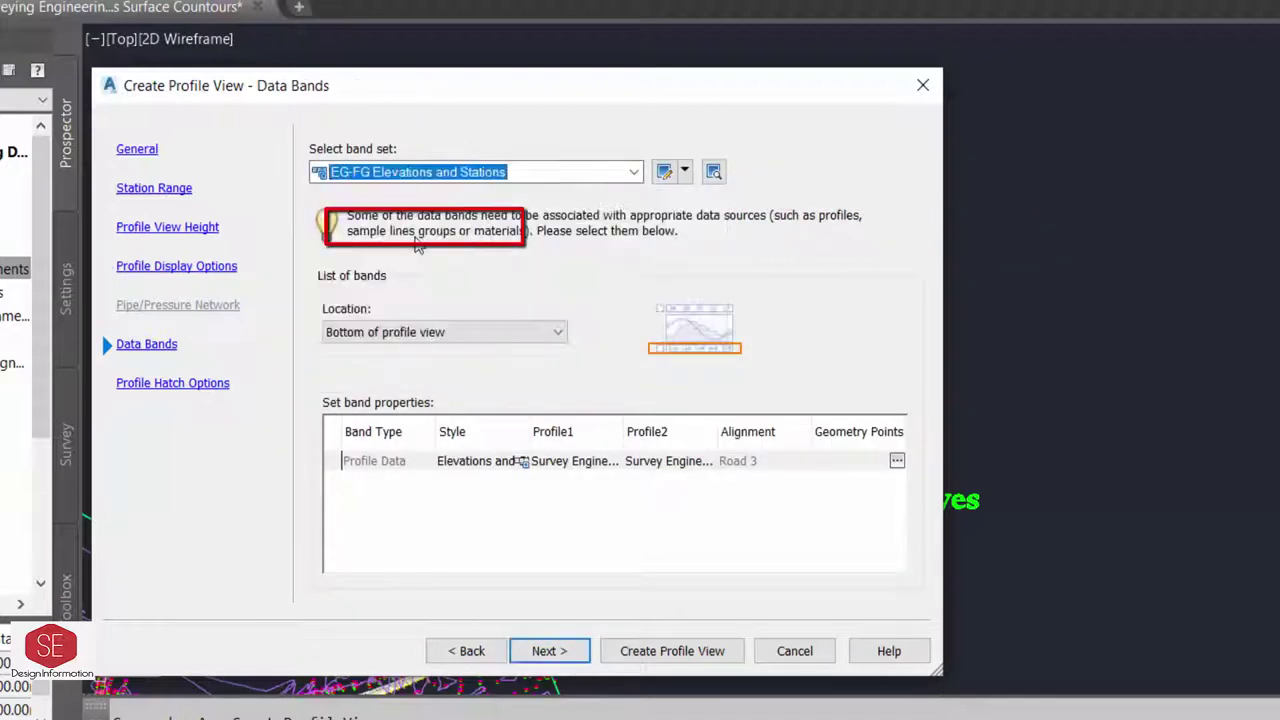
left_click(548, 651)
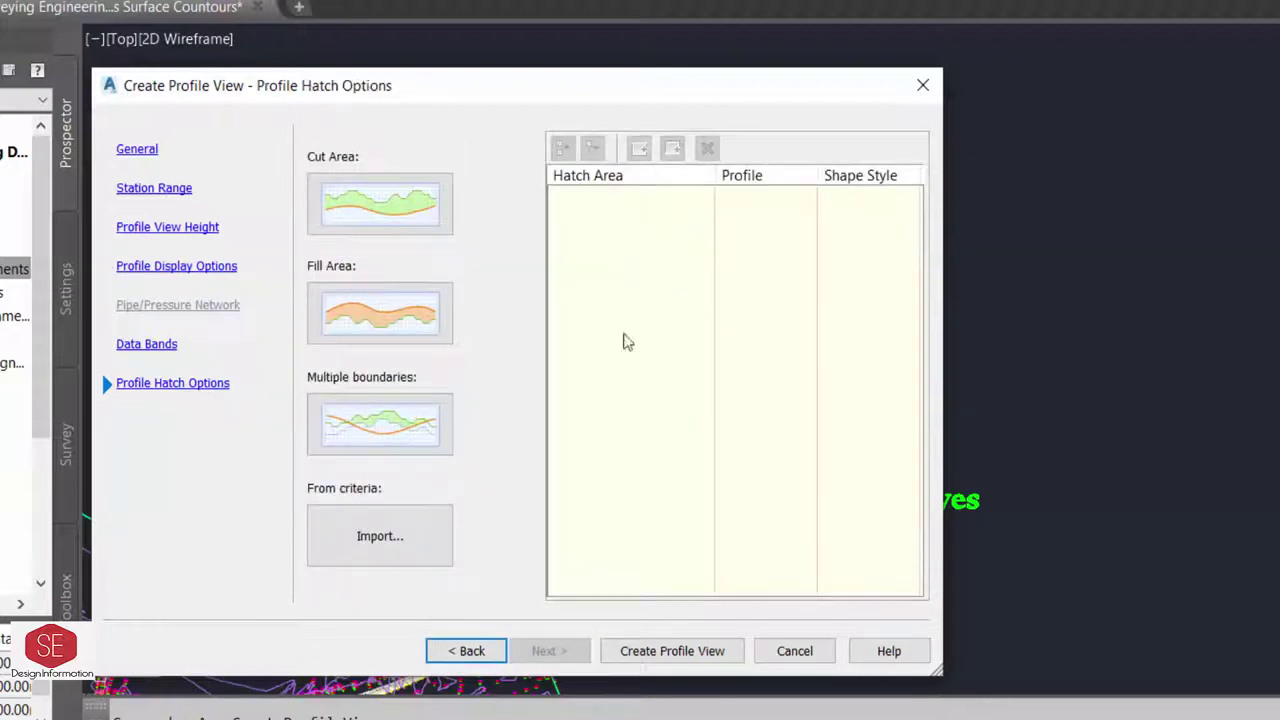
left_click(640, 651)
left_click(386, 343)
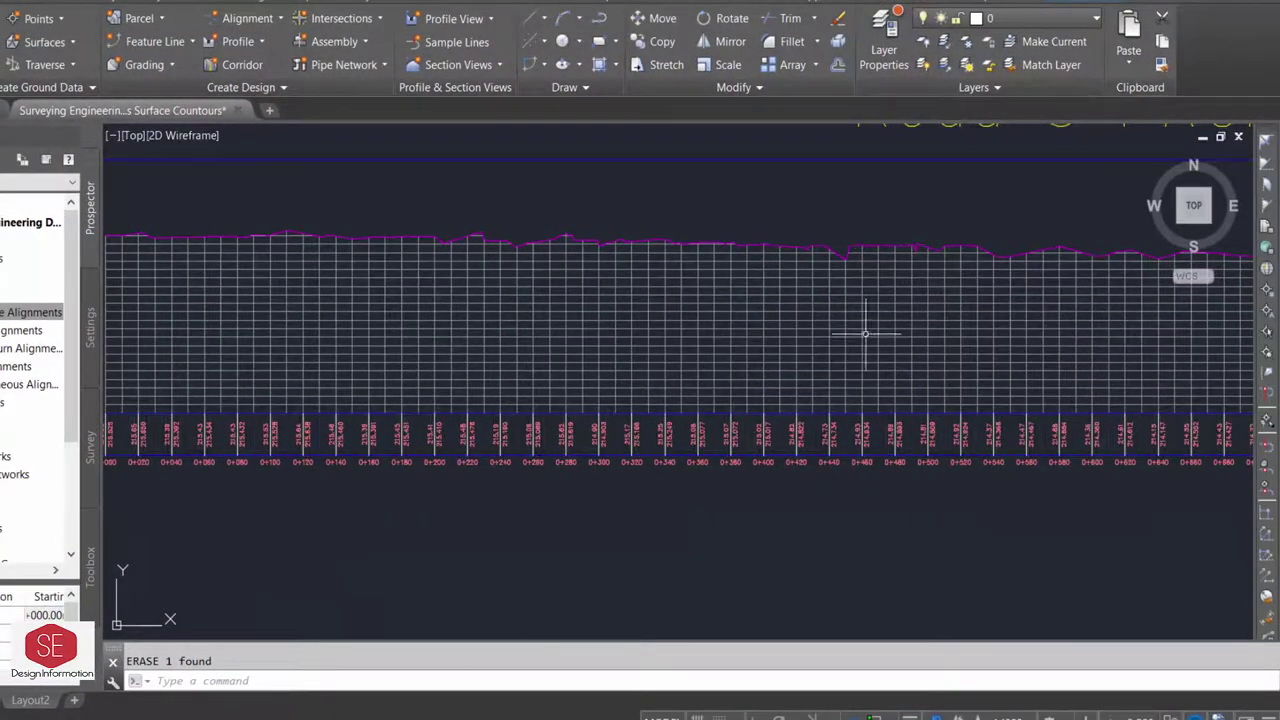
Create the 'Road .3' design profile on the Road 3 profile view using Design Profile style.
scroll(914, 386, "down", 2)
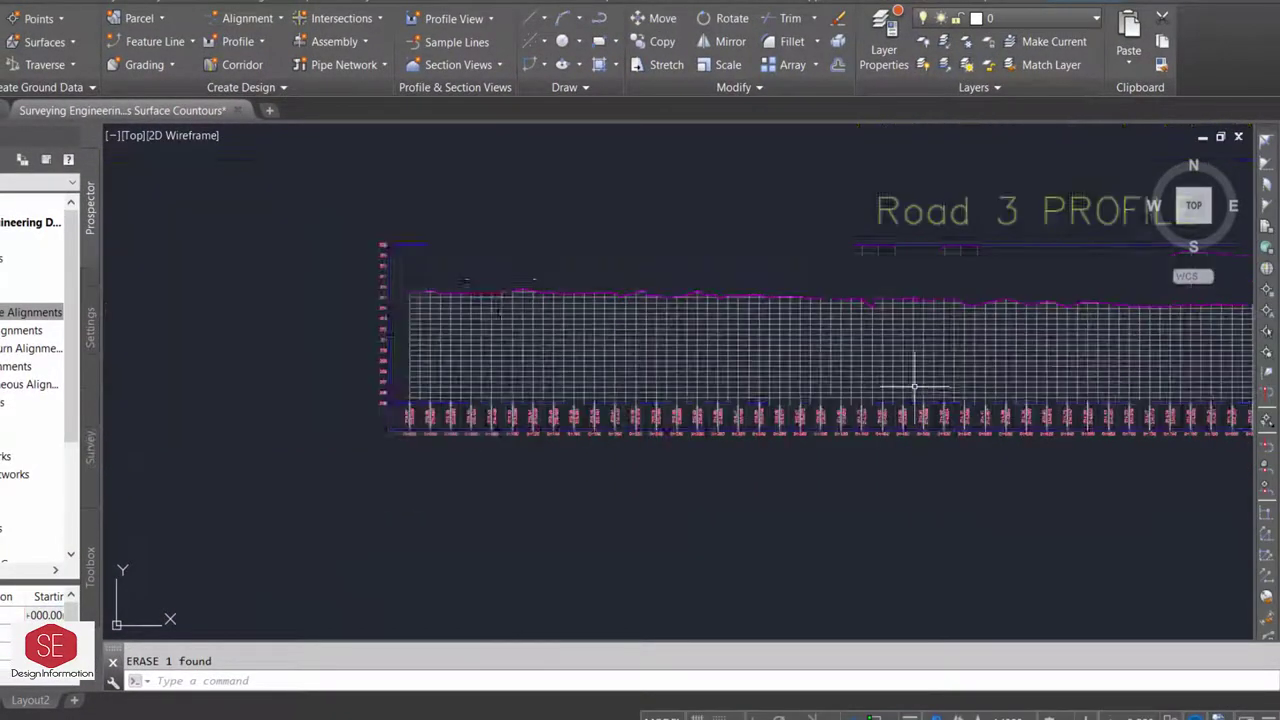
scroll(357, 194, "up", 4)
scroll(337, 457, "down", 4)
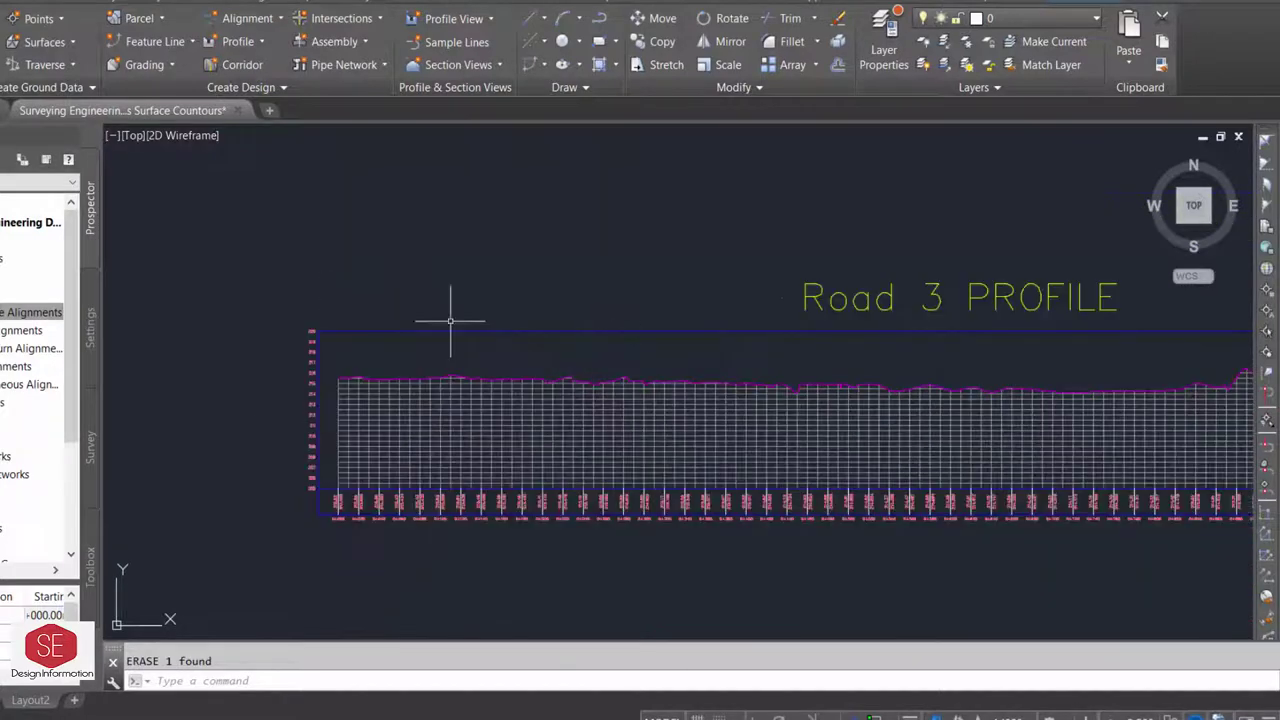
scroll(379, 349, "down", 2)
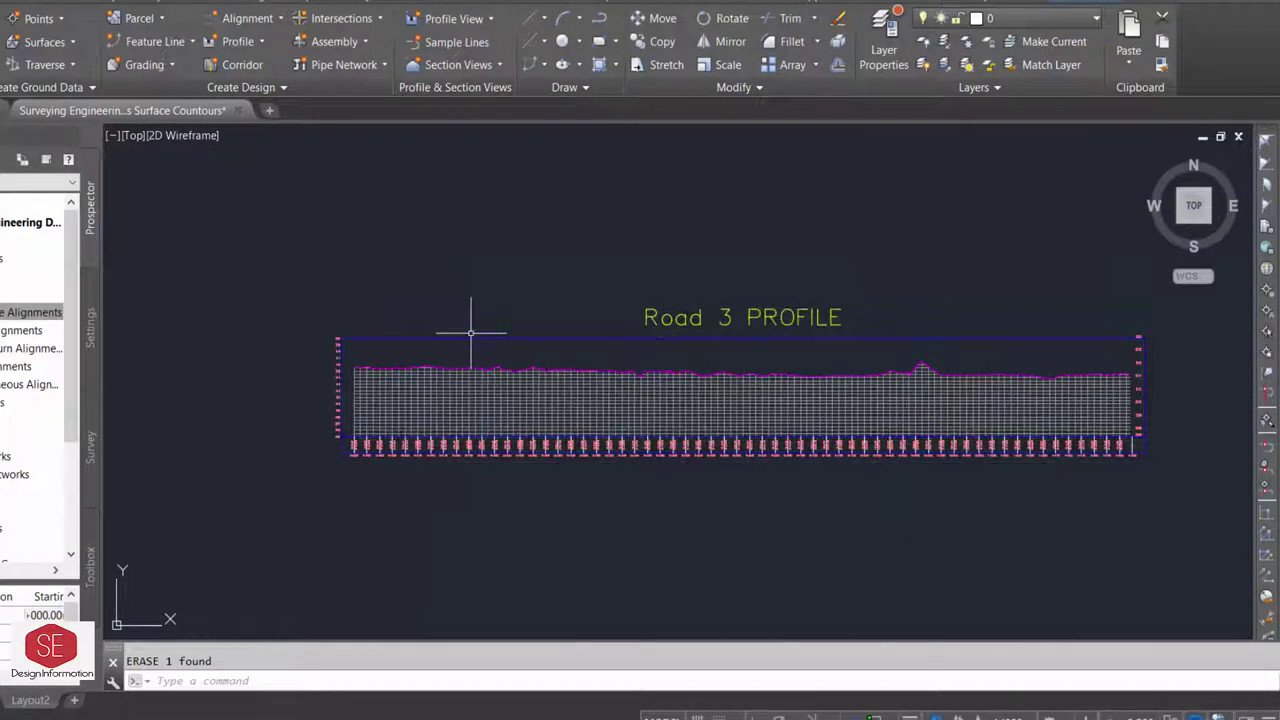
left_click(226, 48)
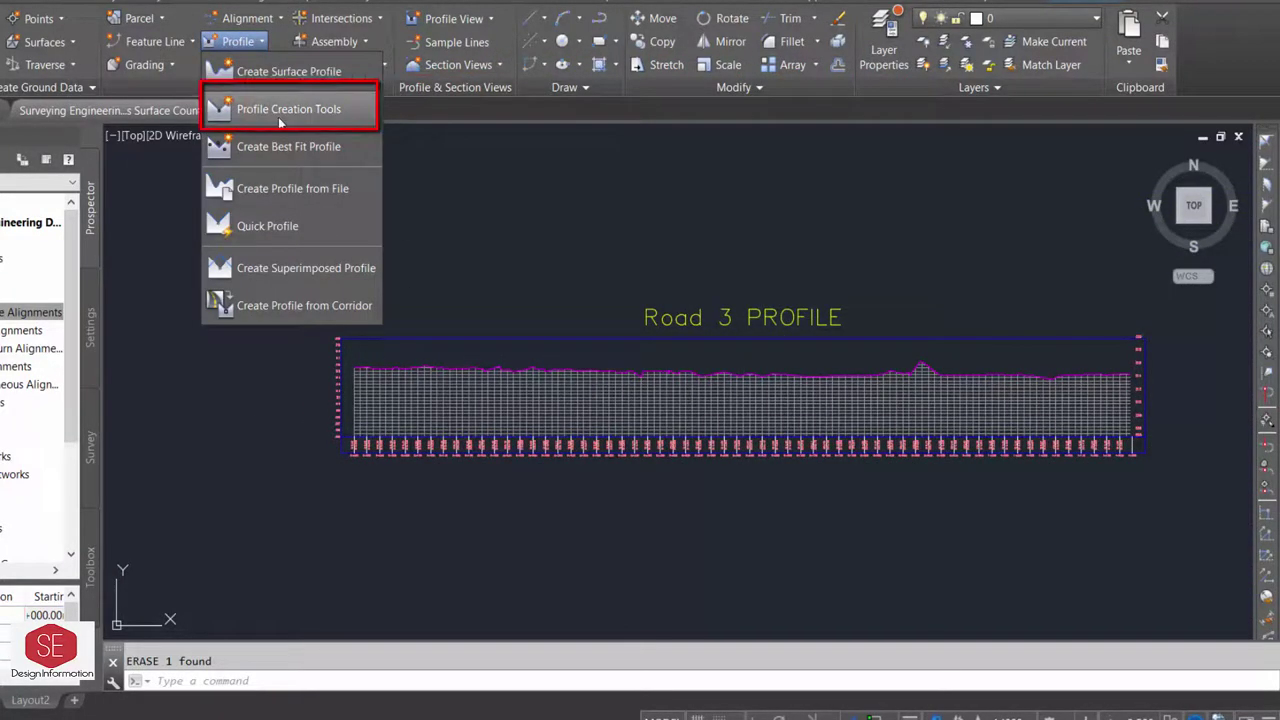
left_click(278, 117)
left_click(416, 335)
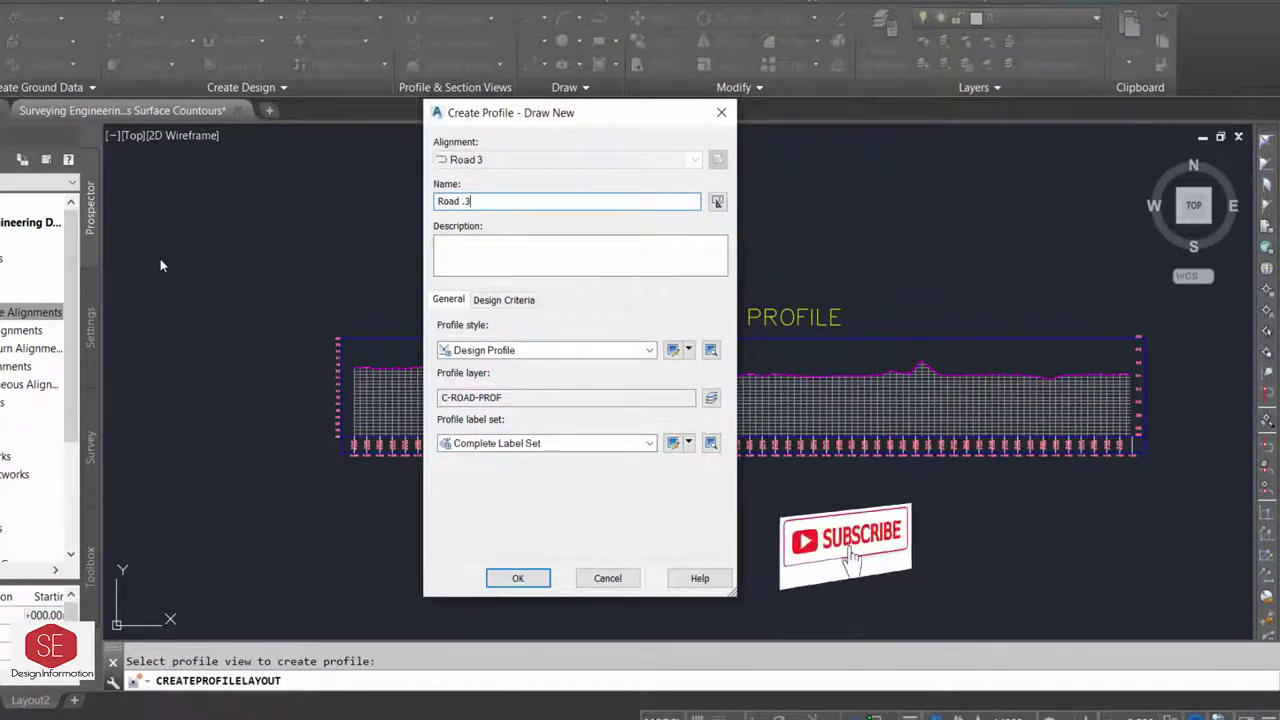
type("3")
left_click(525, 350)
left_click(498, 382)
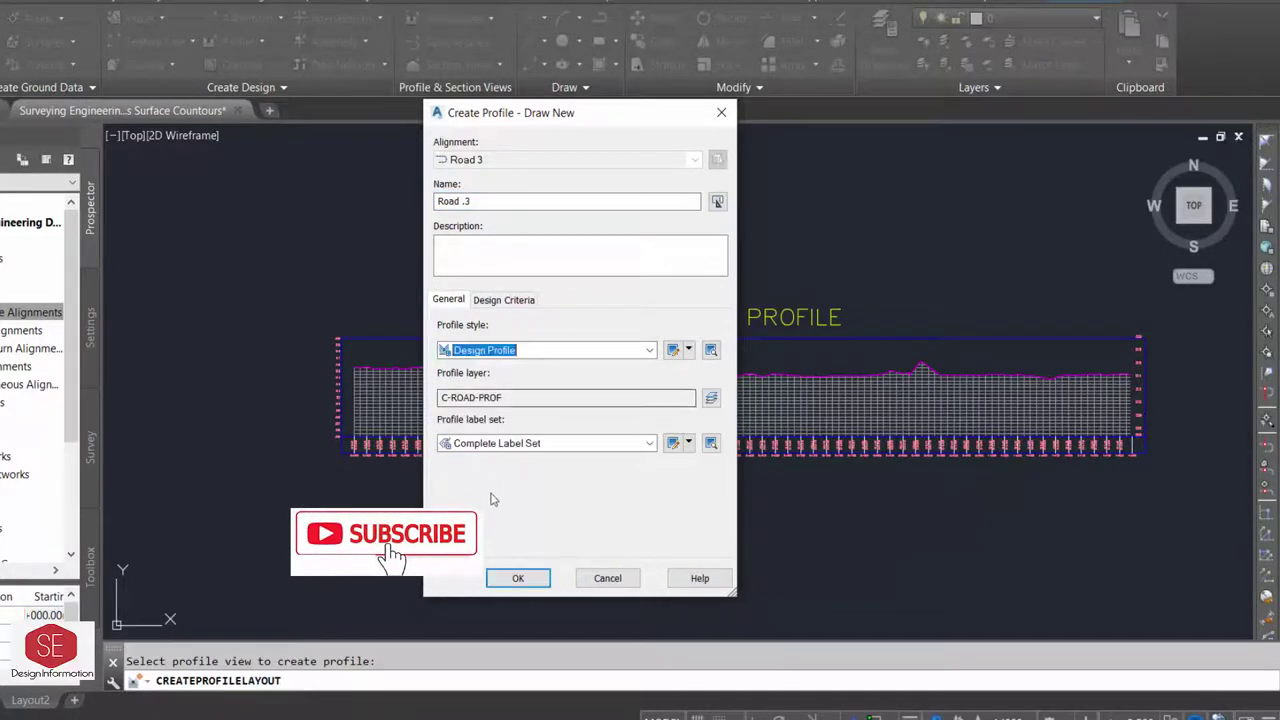
left_click(520, 580)
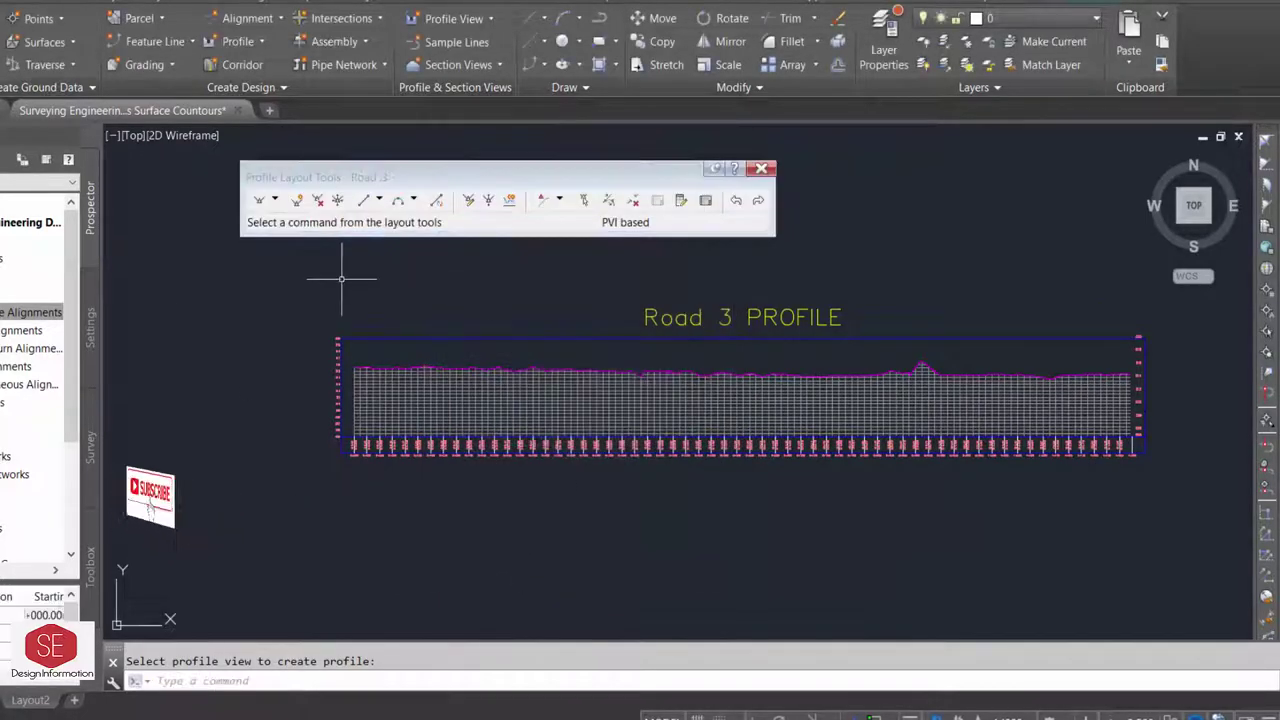
left_click(276, 201)
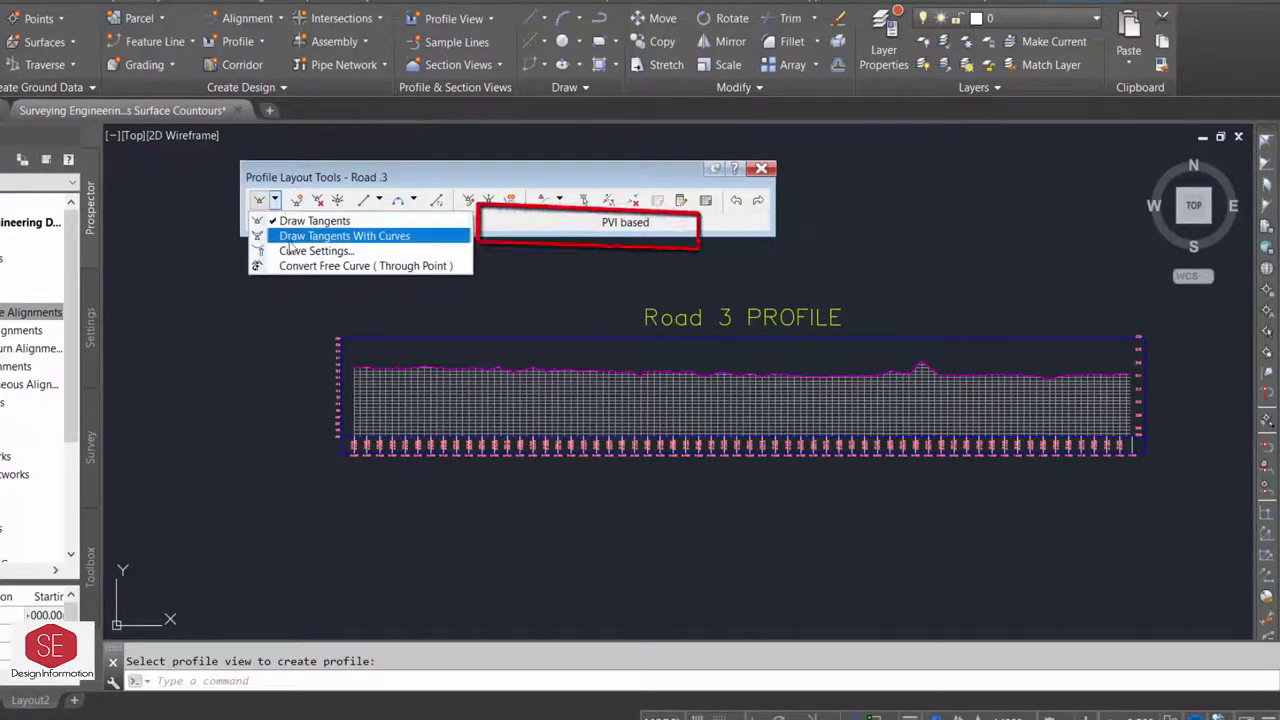
left_click(374, 237)
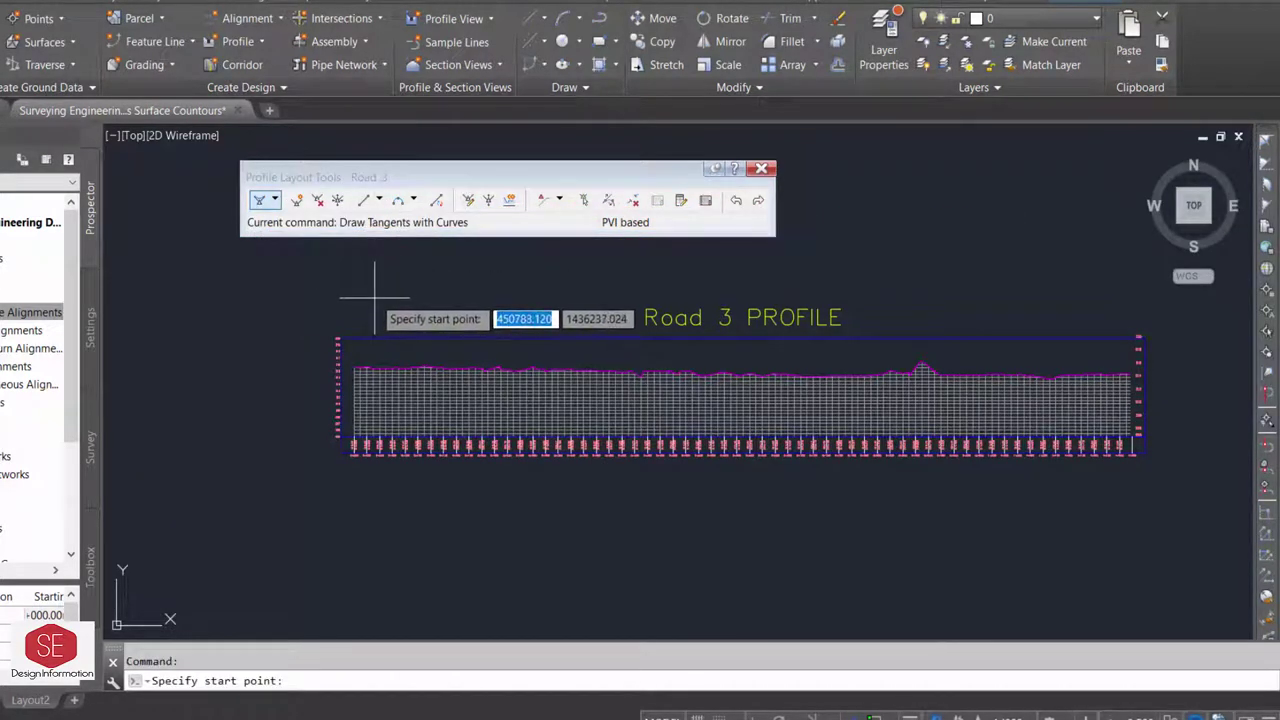
scroll(715, 335, "down", 5)
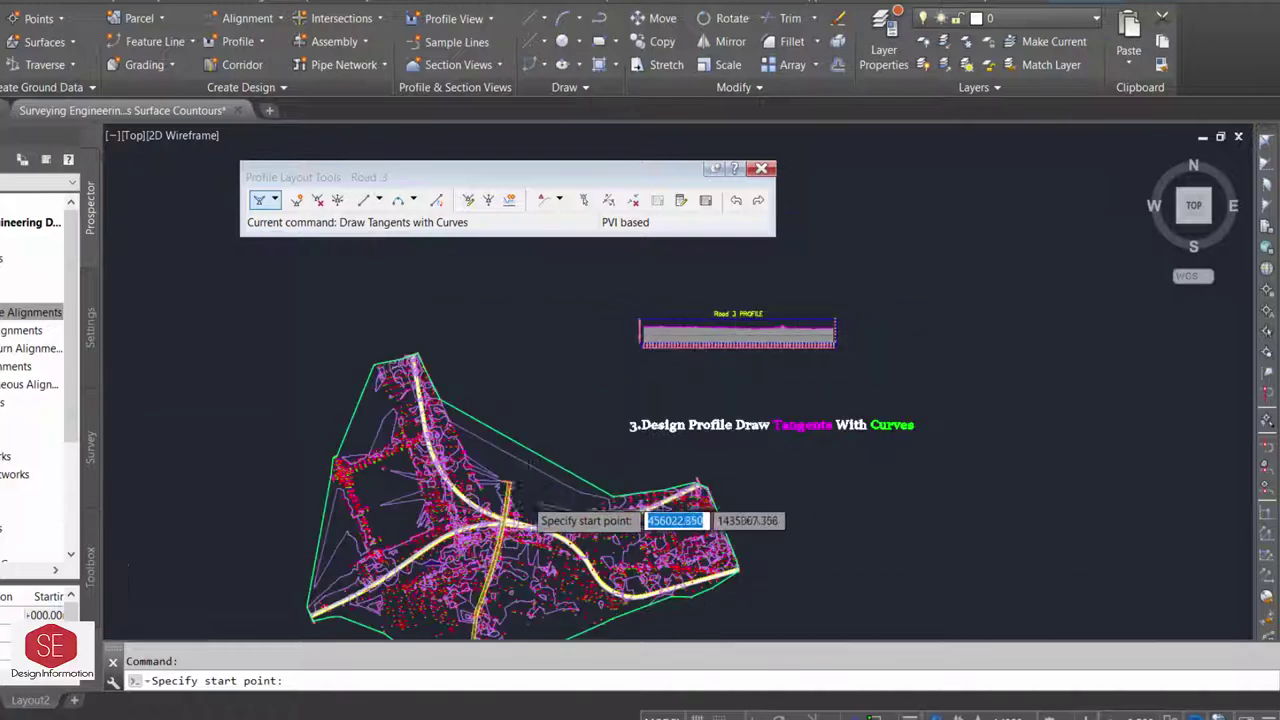
scroll(513, 522, "up", 3)
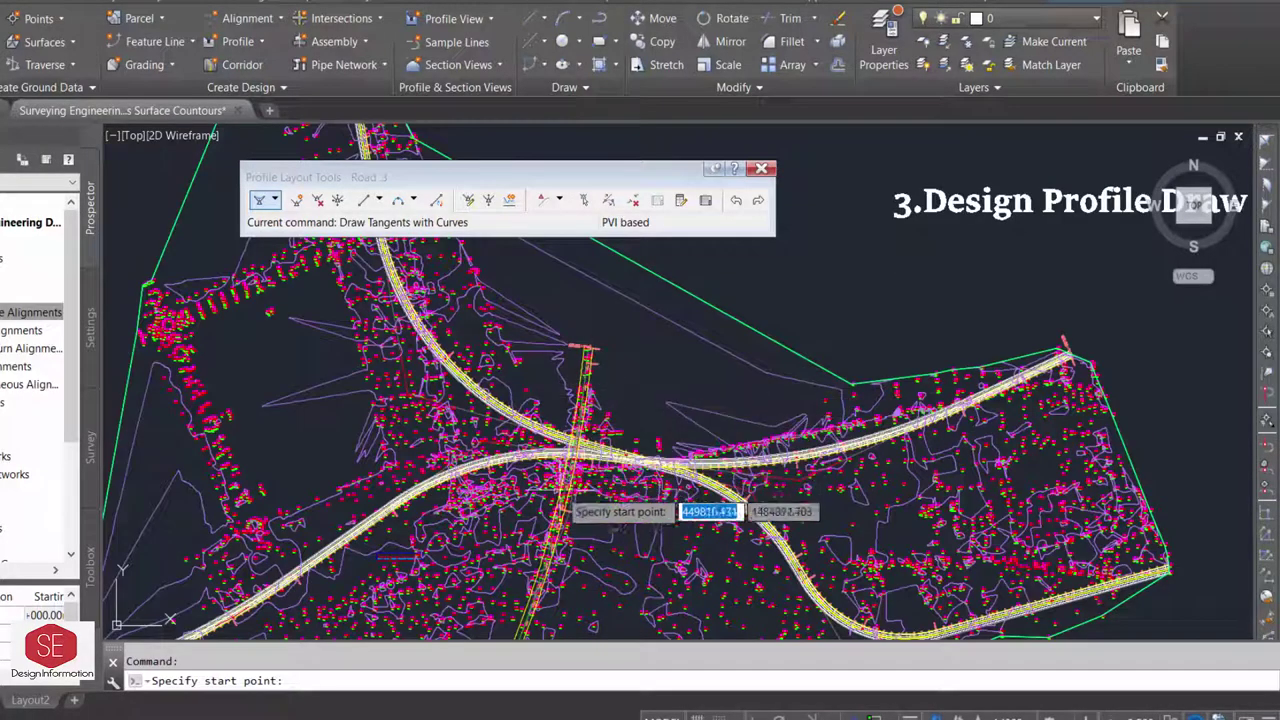
scroll(575, 462, "down", 2)
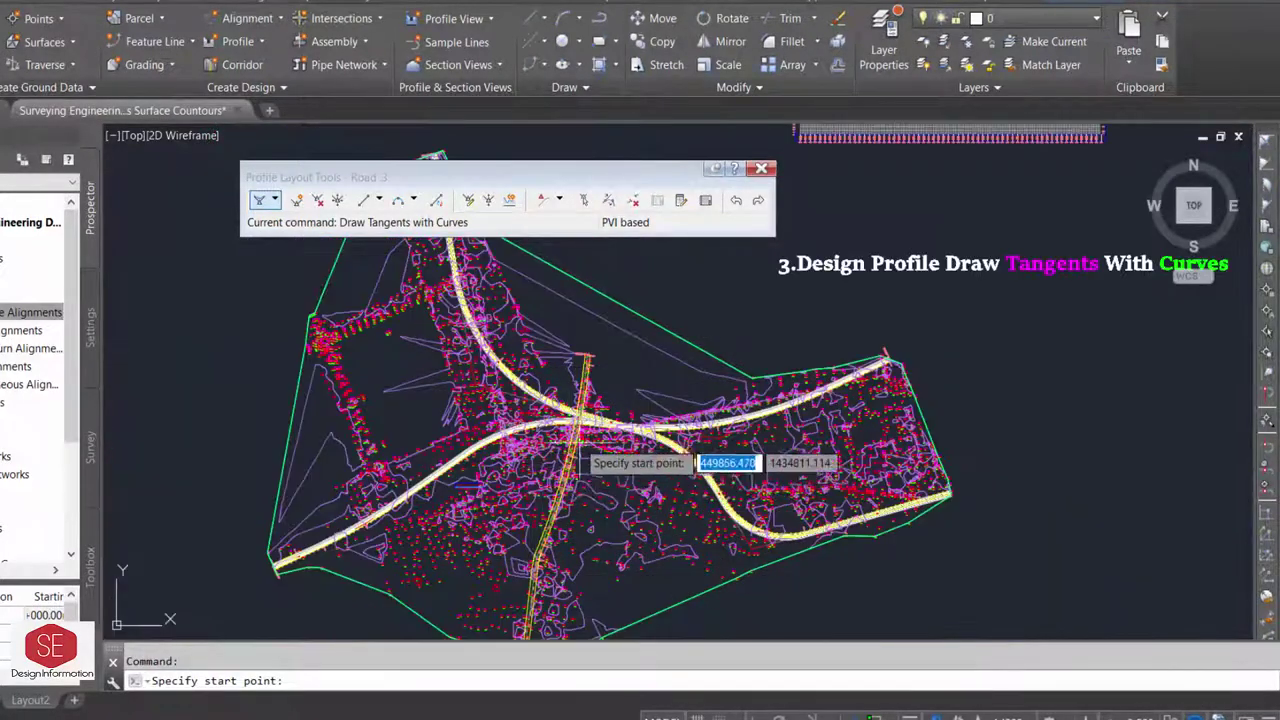
scroll(555, 503, "up", 2)
scroll(630, 330, "down", 1)
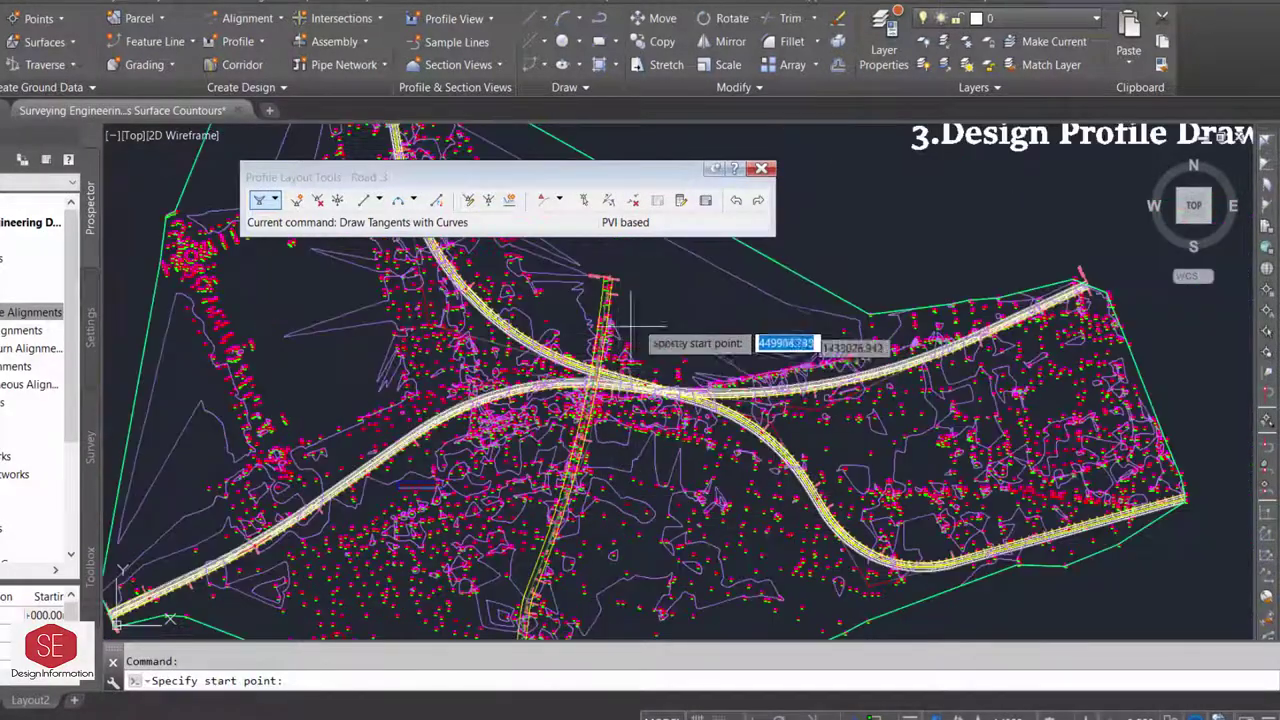
scroll(600, 300, "up", 3)
scroll(545, 385, "down", 3)
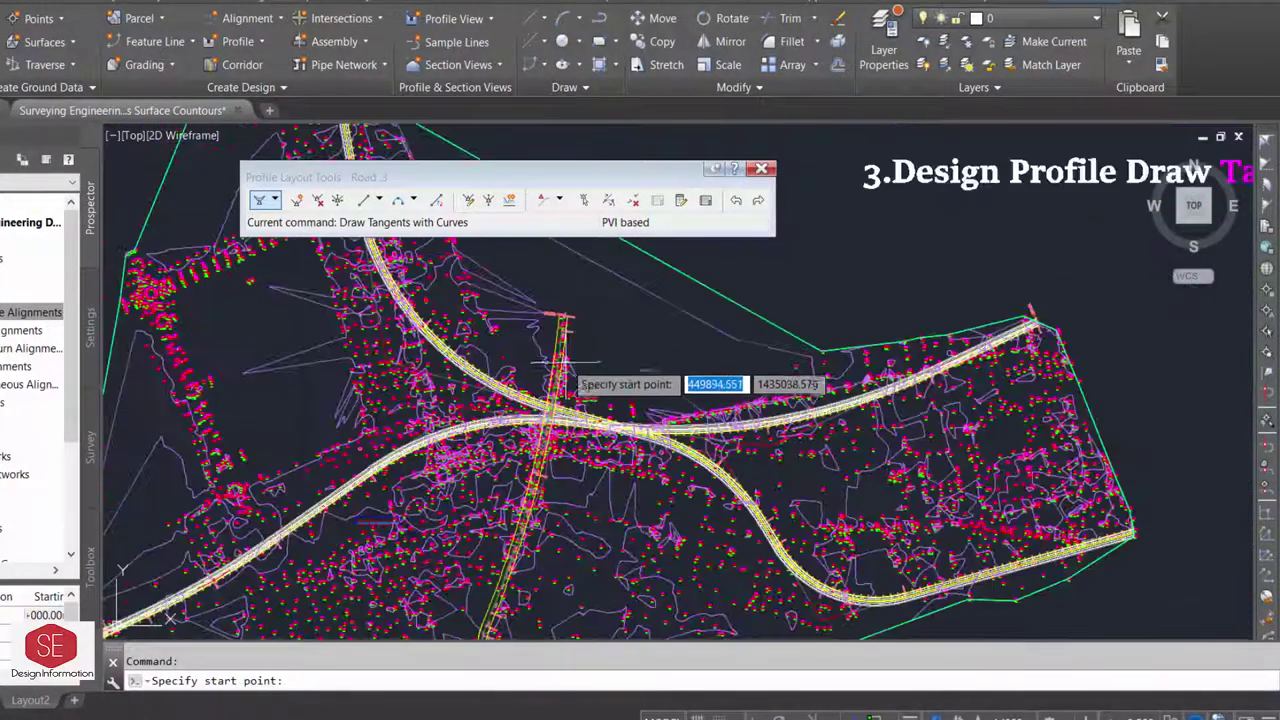
scroll(560, 370, "down", 2)
scroll(745, 425, "down", 1)
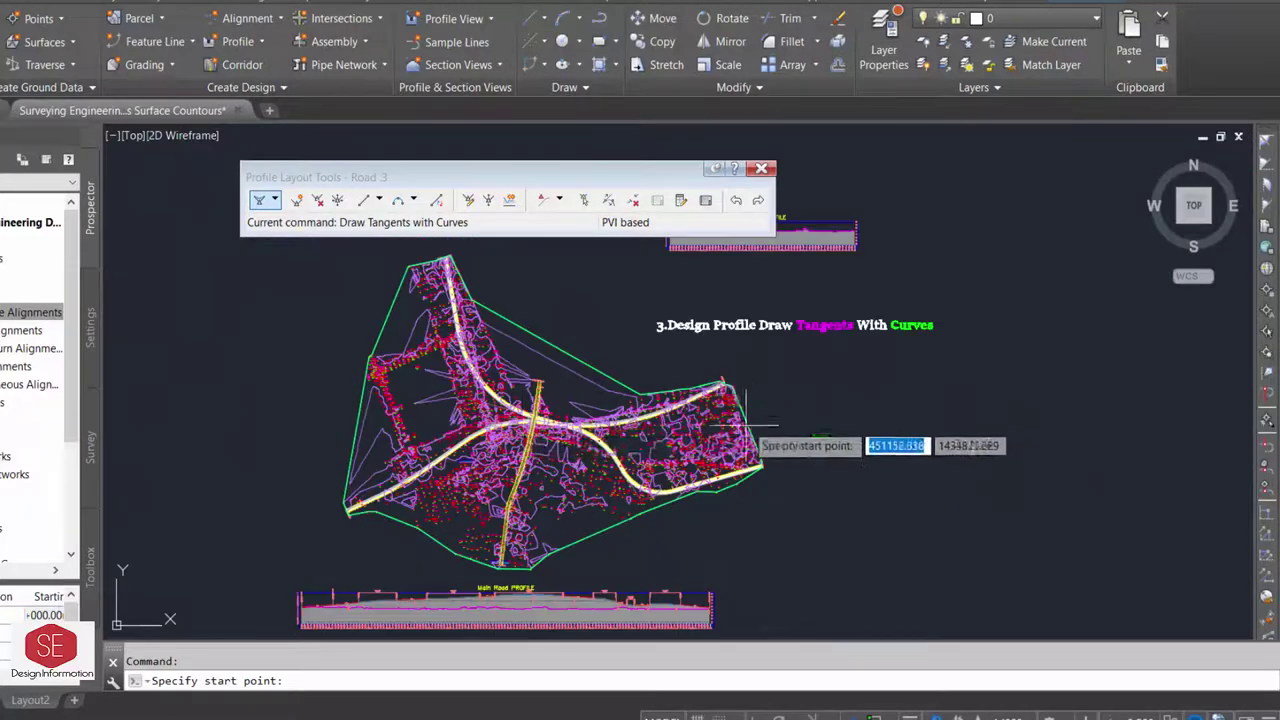
scroll(740, 370, "down", 1)
scroll(738, 356, "up", 1)
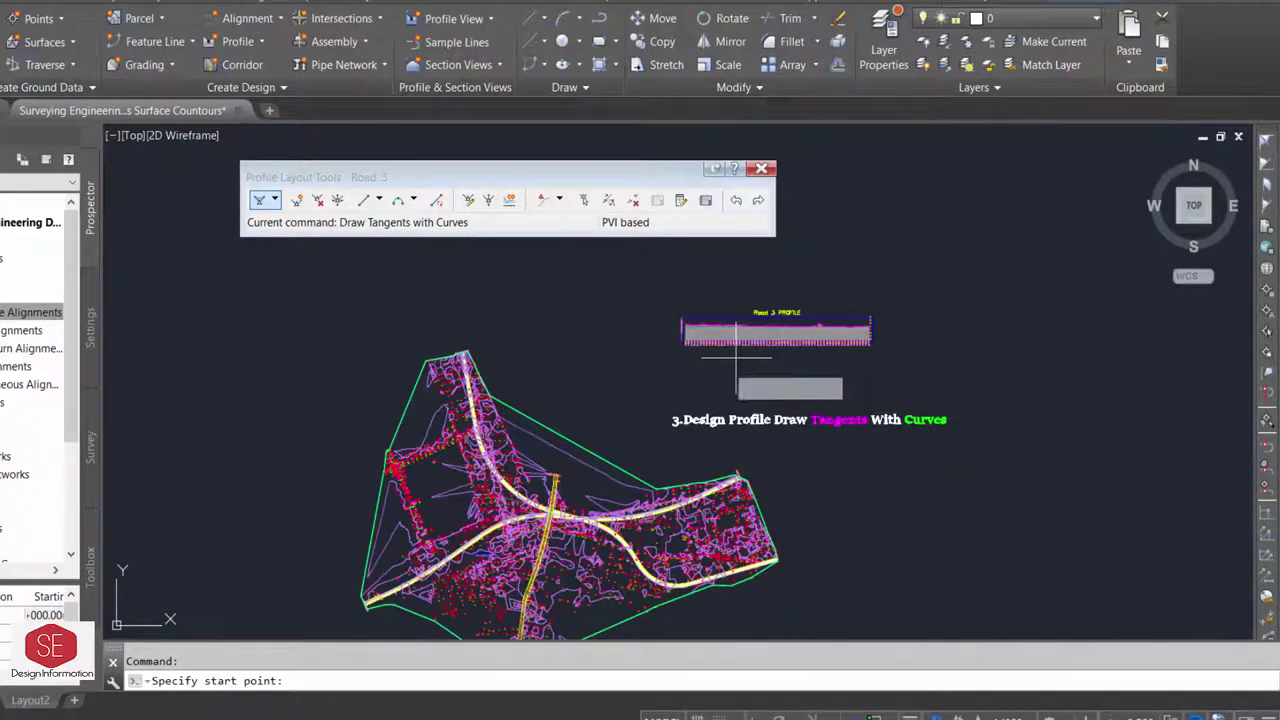
scroll(674, 386, "up", 3)
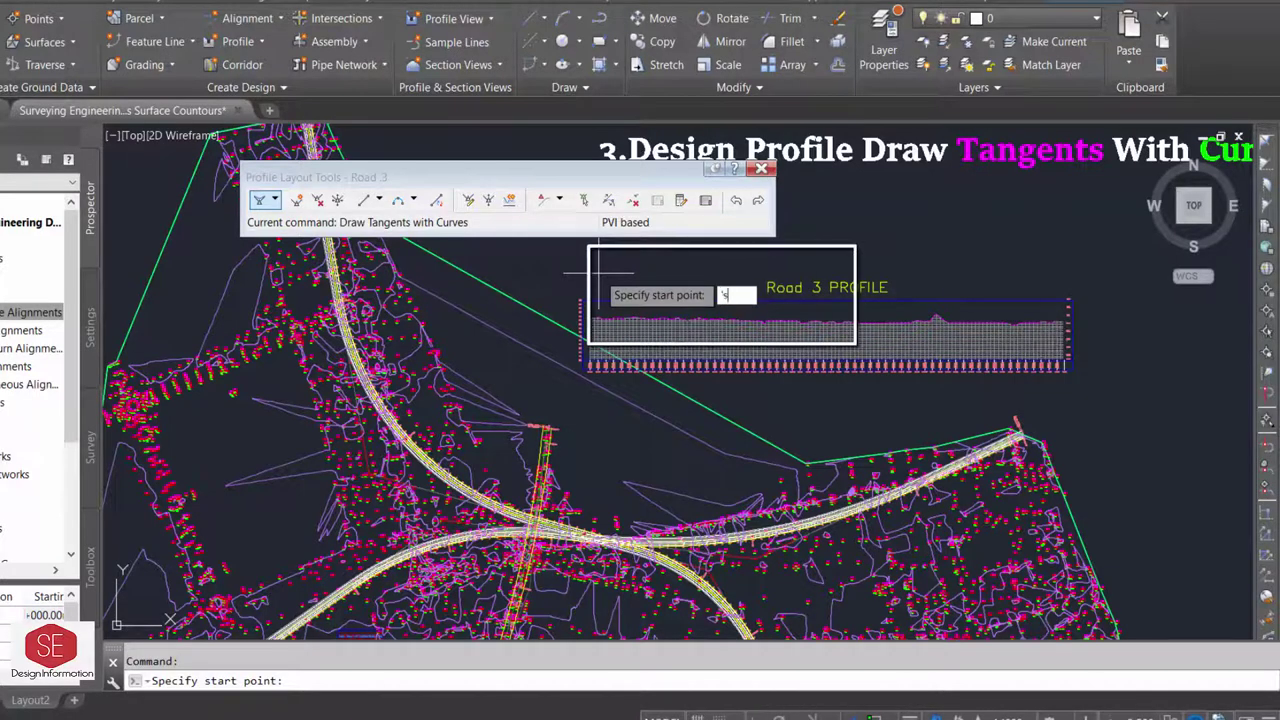
Start the Road 3 design profile at station 150 on the ground surface elevation with 'SSE.
type("se")
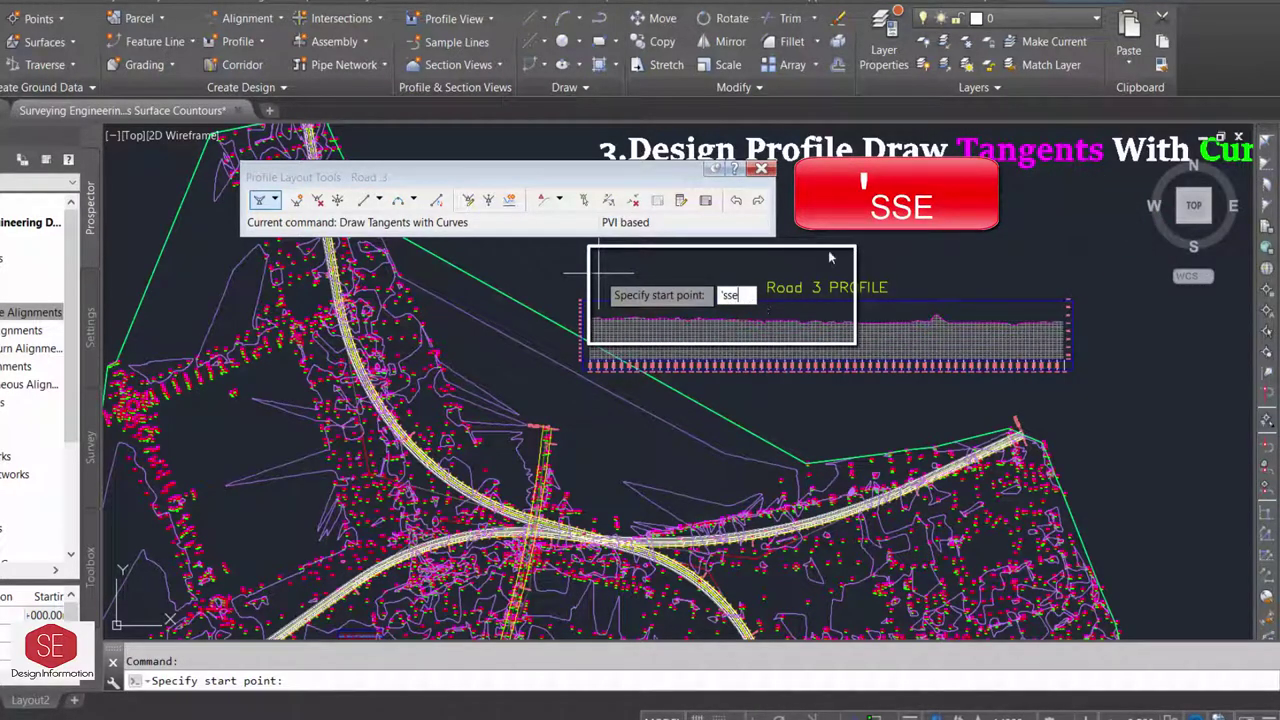
key("Return")
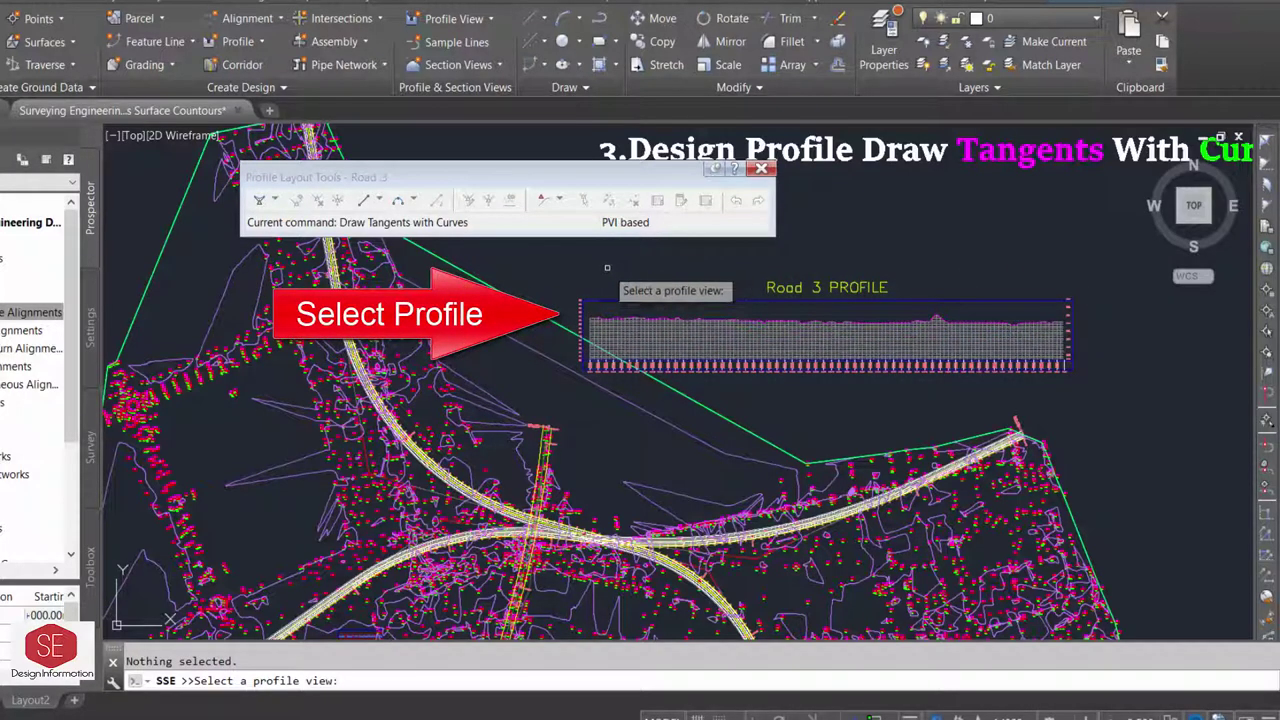
left_click(595, 309)
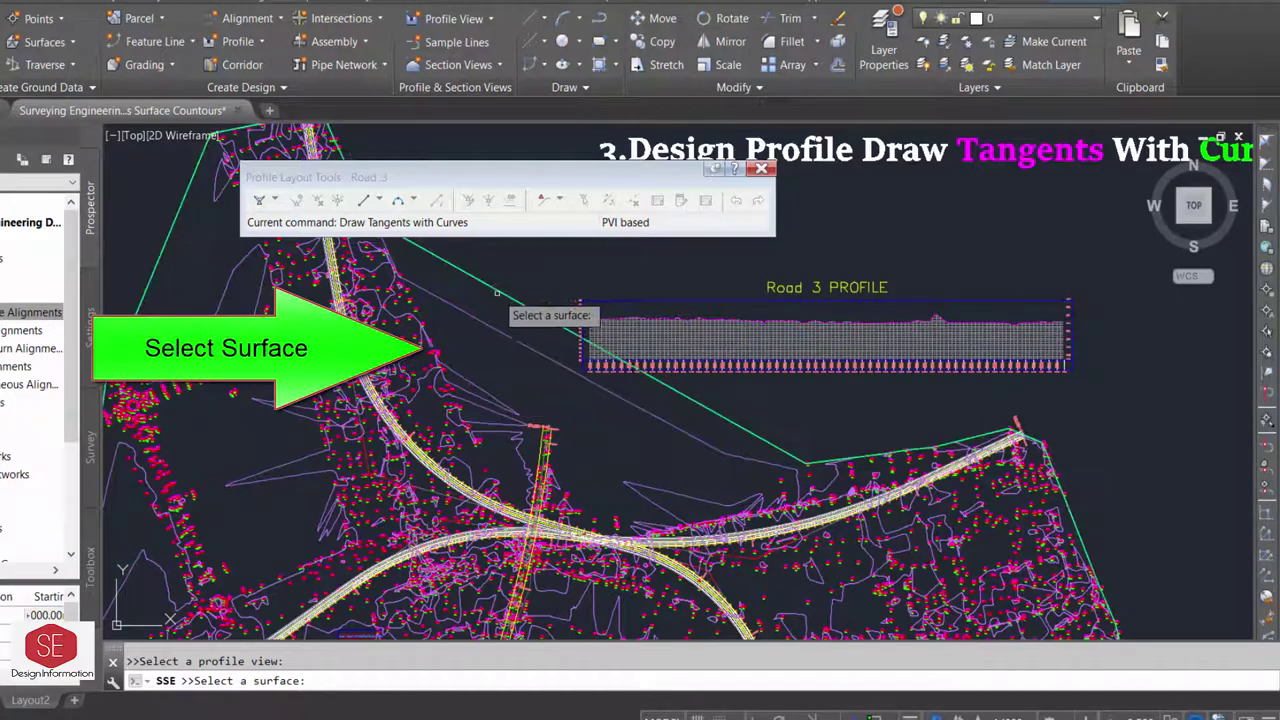
left_click(466, 291)
scroll(550, 490, "down", 2)
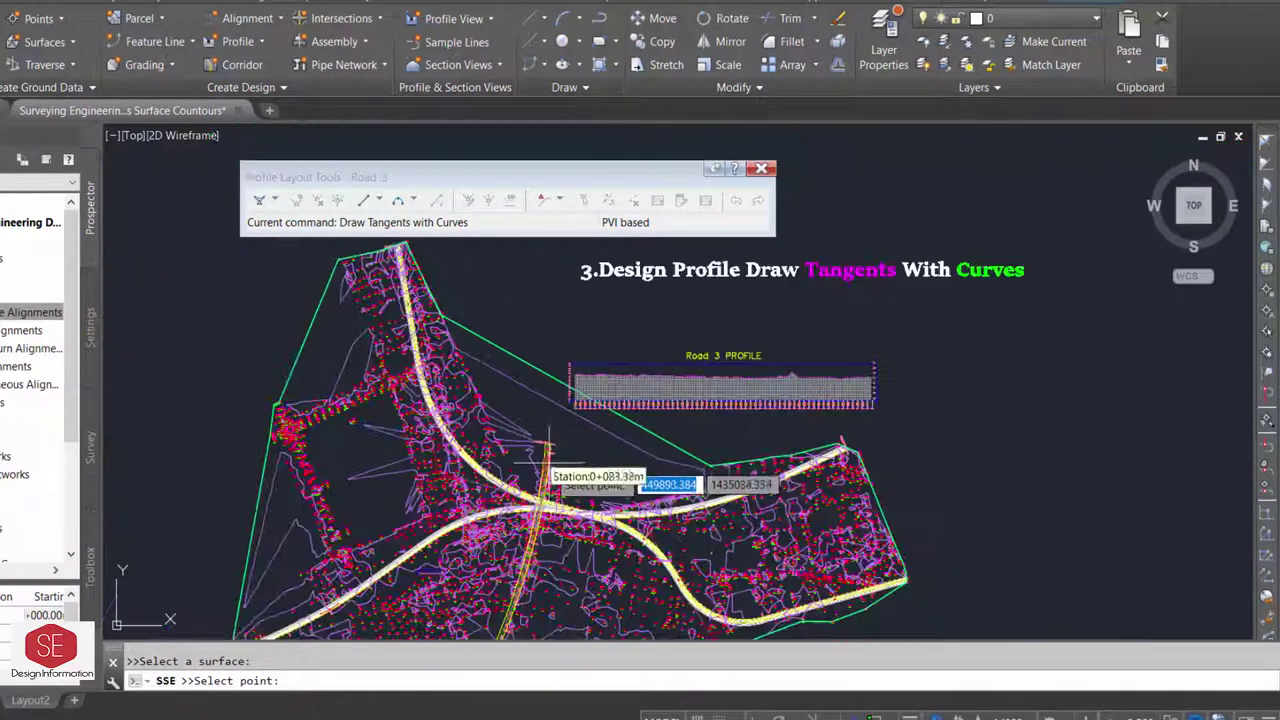
scroll(580, 445, "up", 5)
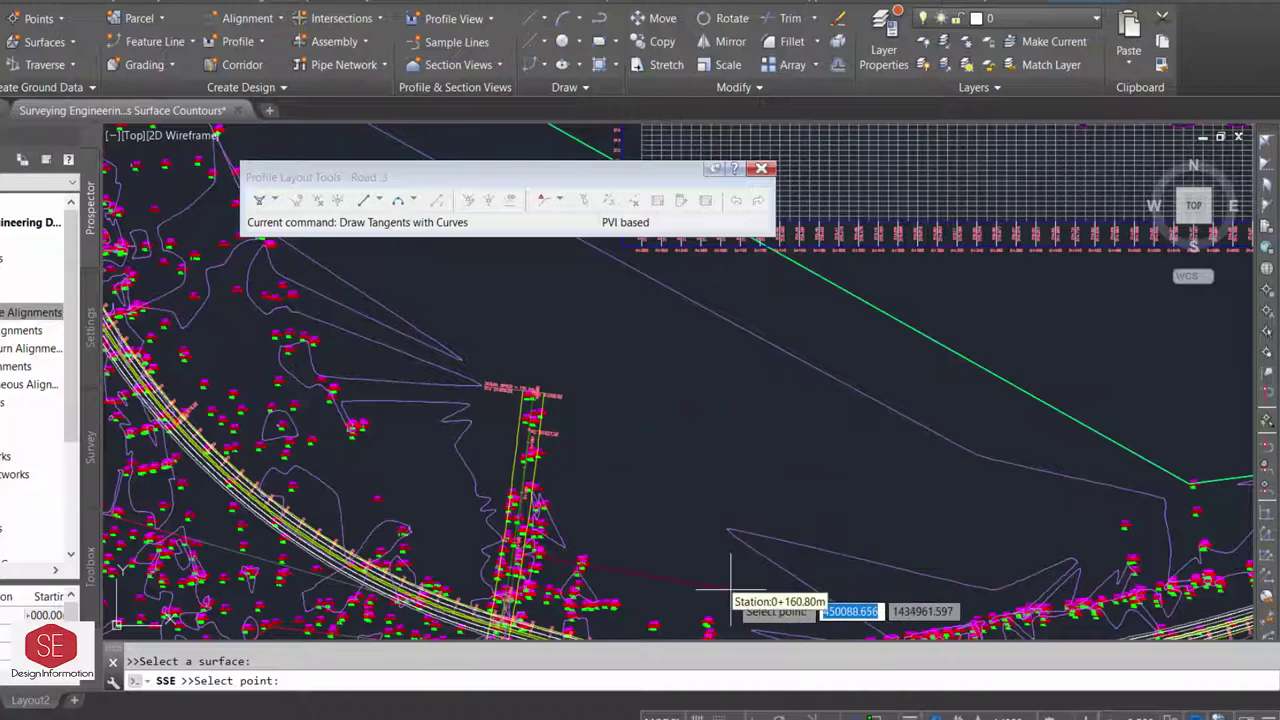
scroll(717, 470, "down", 2)
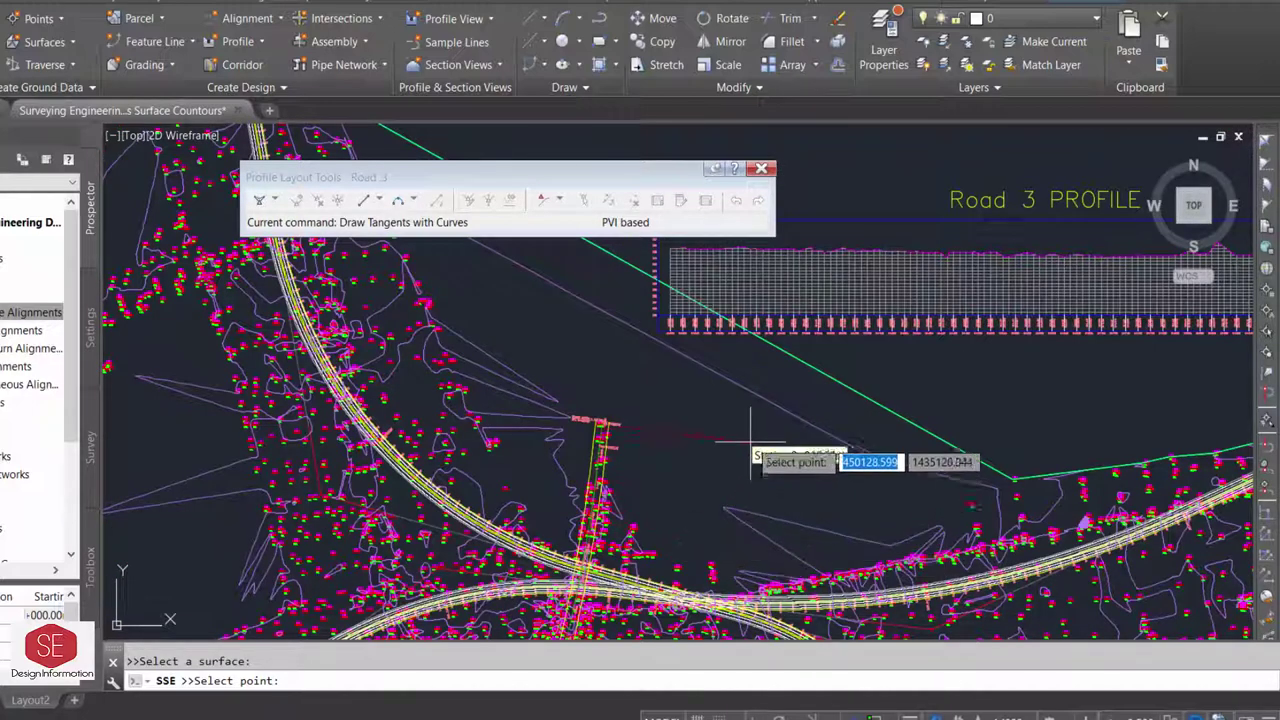
scroll(743, 505, "up", 1)
type("150")
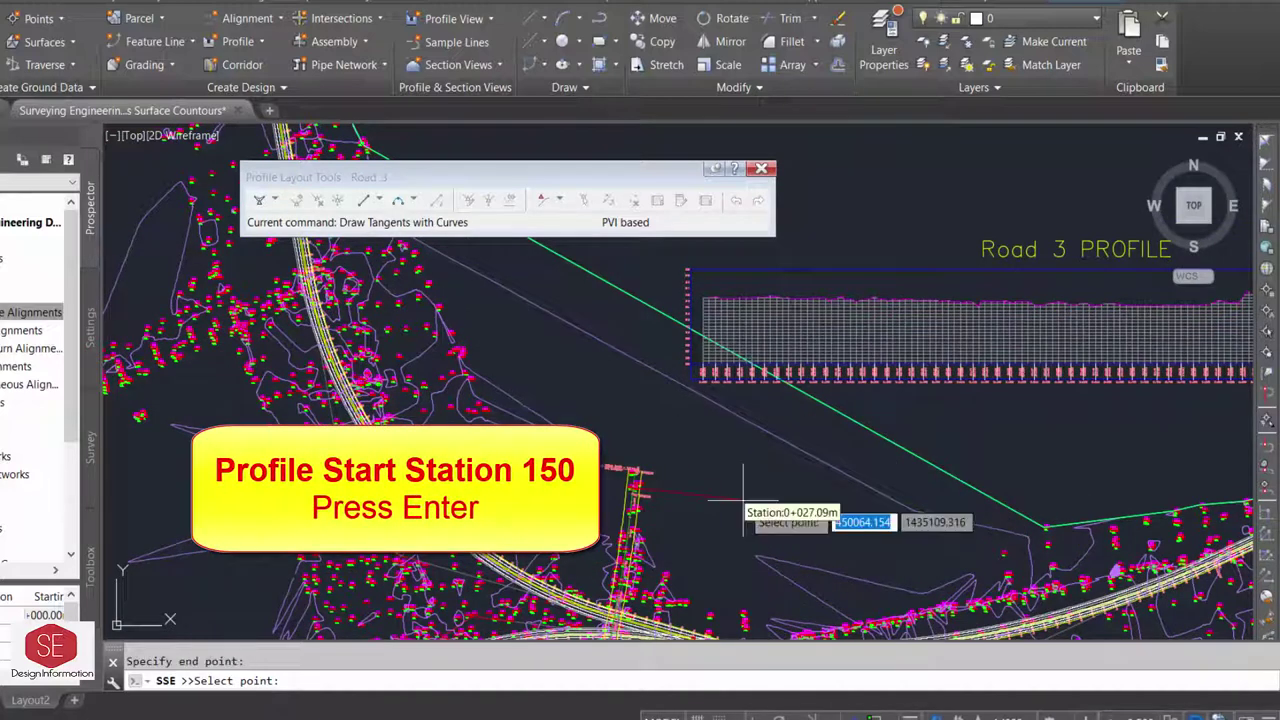
key("Return")
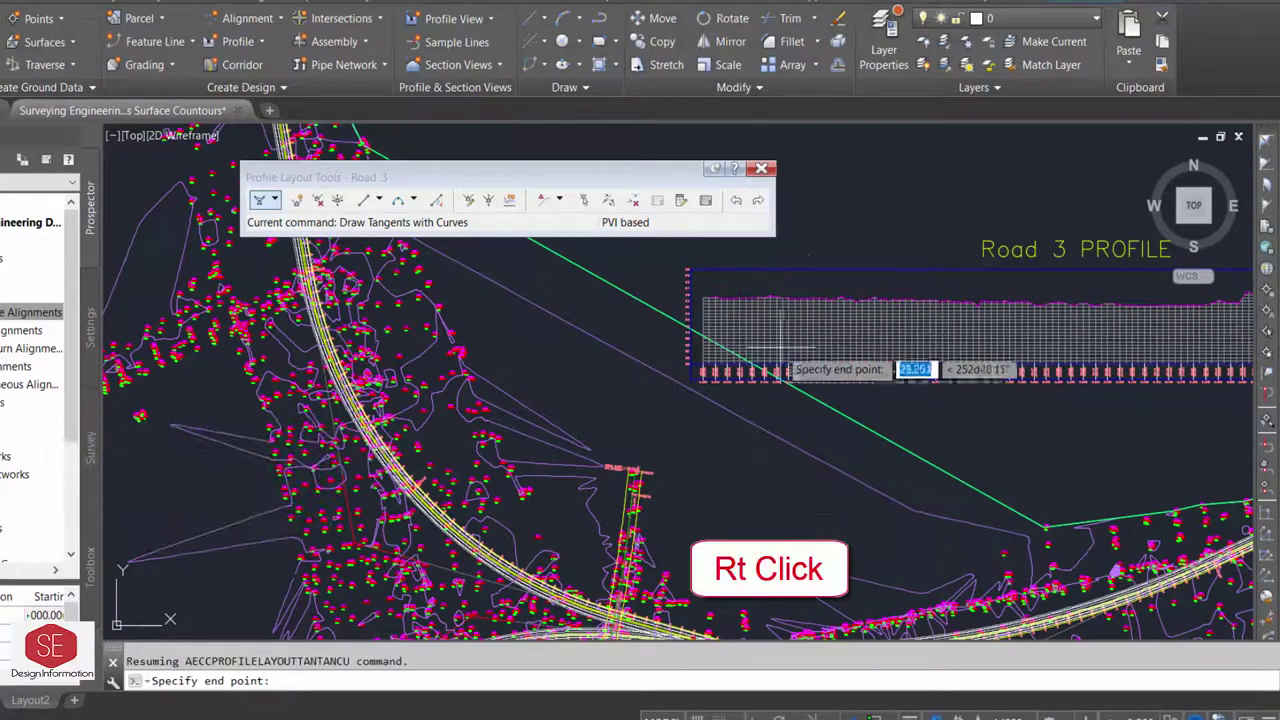
Place three PVIs across the Road 3 profile view and finish the design profile.
scroll(750, 295, "up", 3)
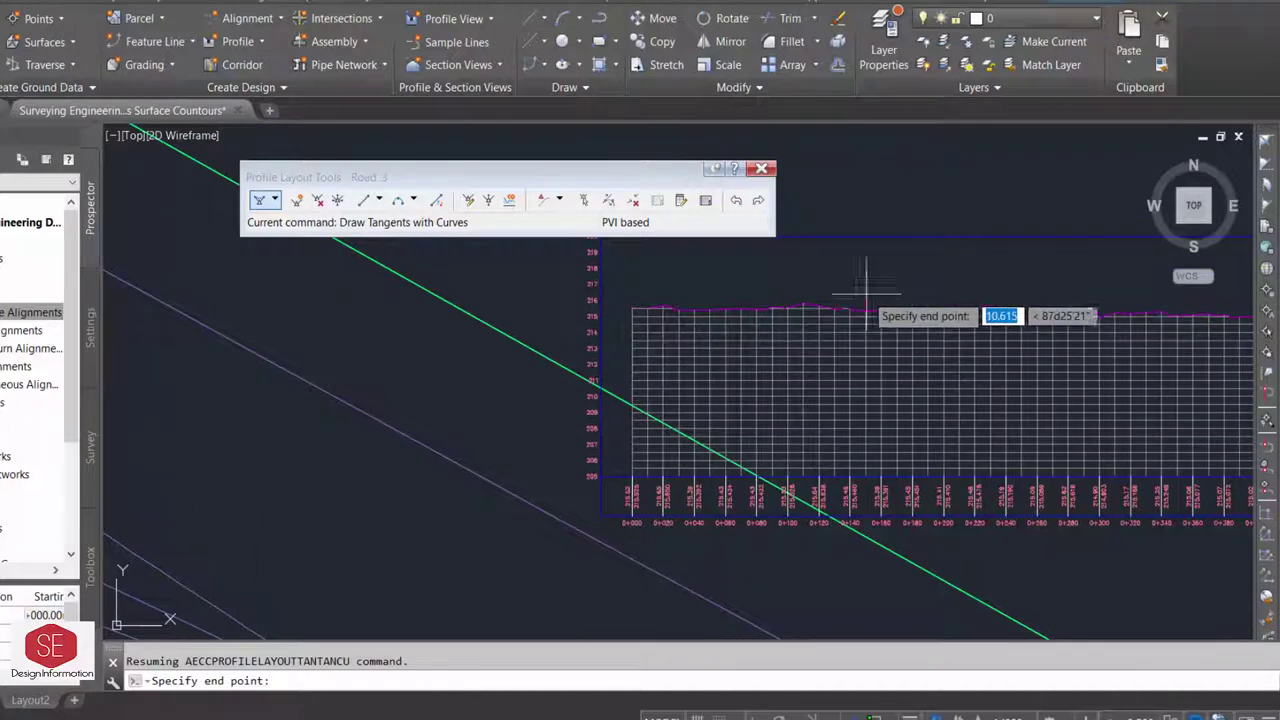
scroll(866, 295, "up", 4)
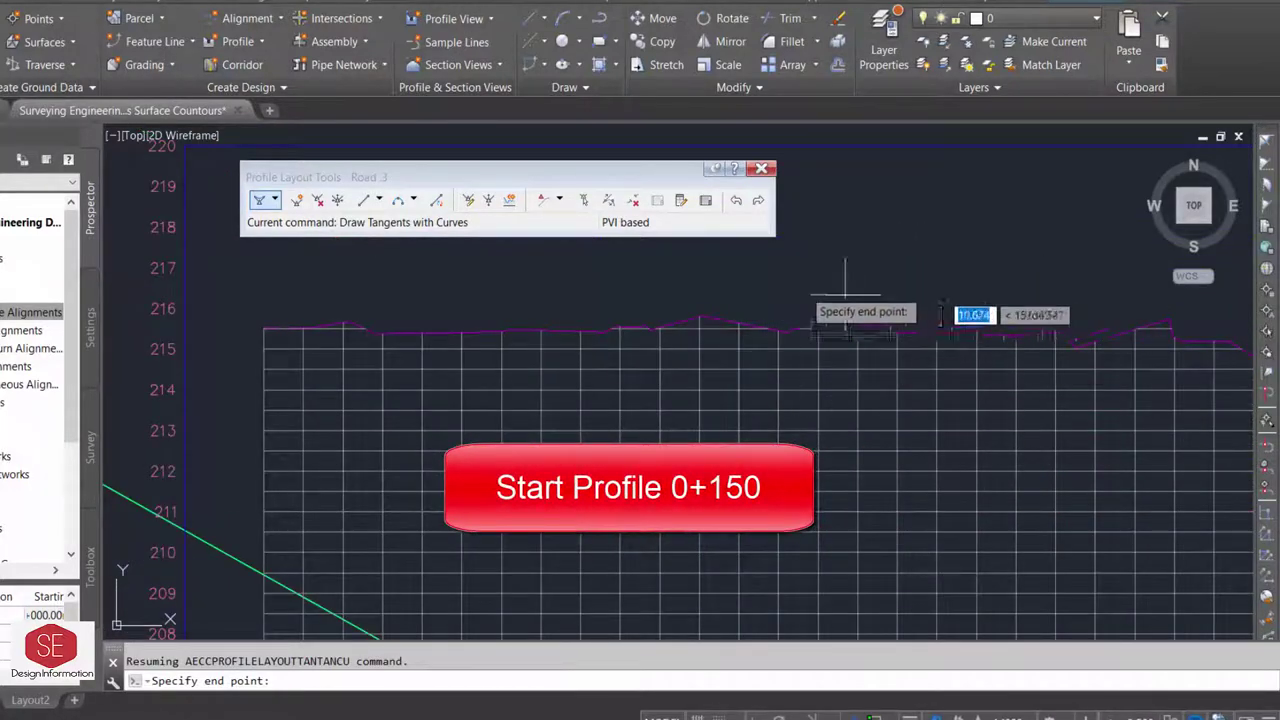
scroll(845, 297, "down", 2)
scroll(896, 298, "down", 3)
scroll(896, 290, "down", 3)
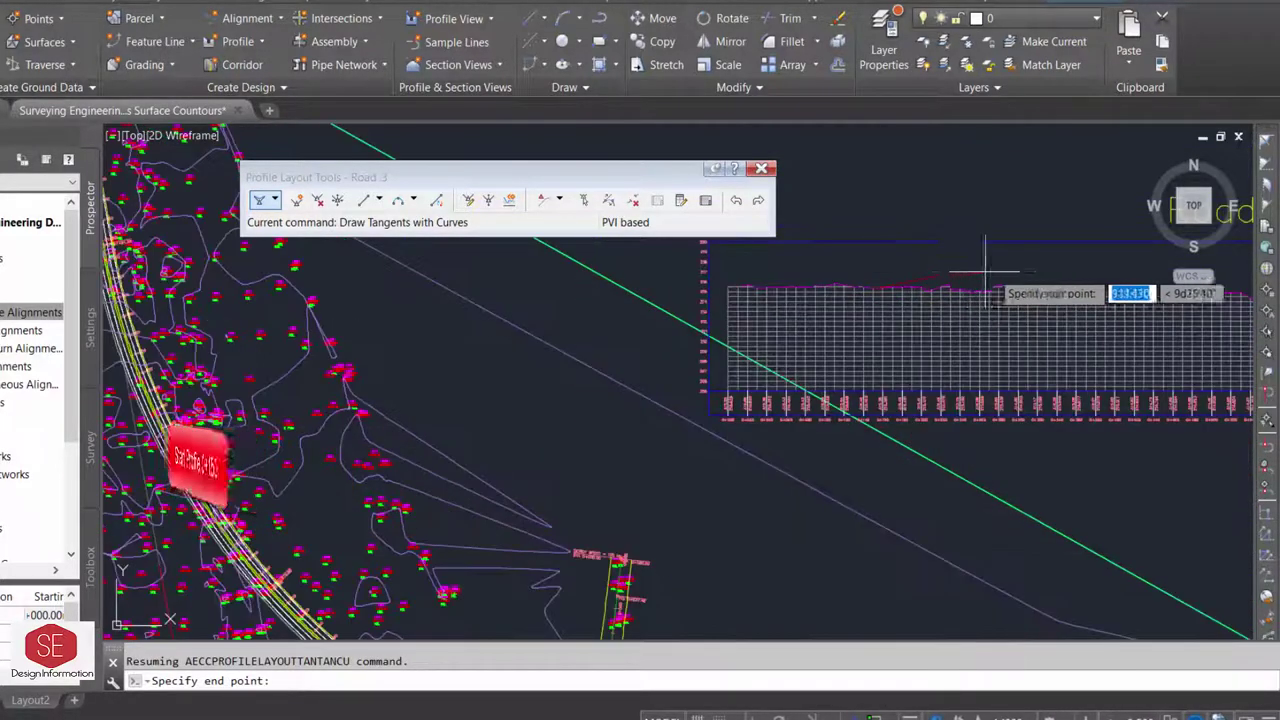
scroll(1022, 300, "up", 2)
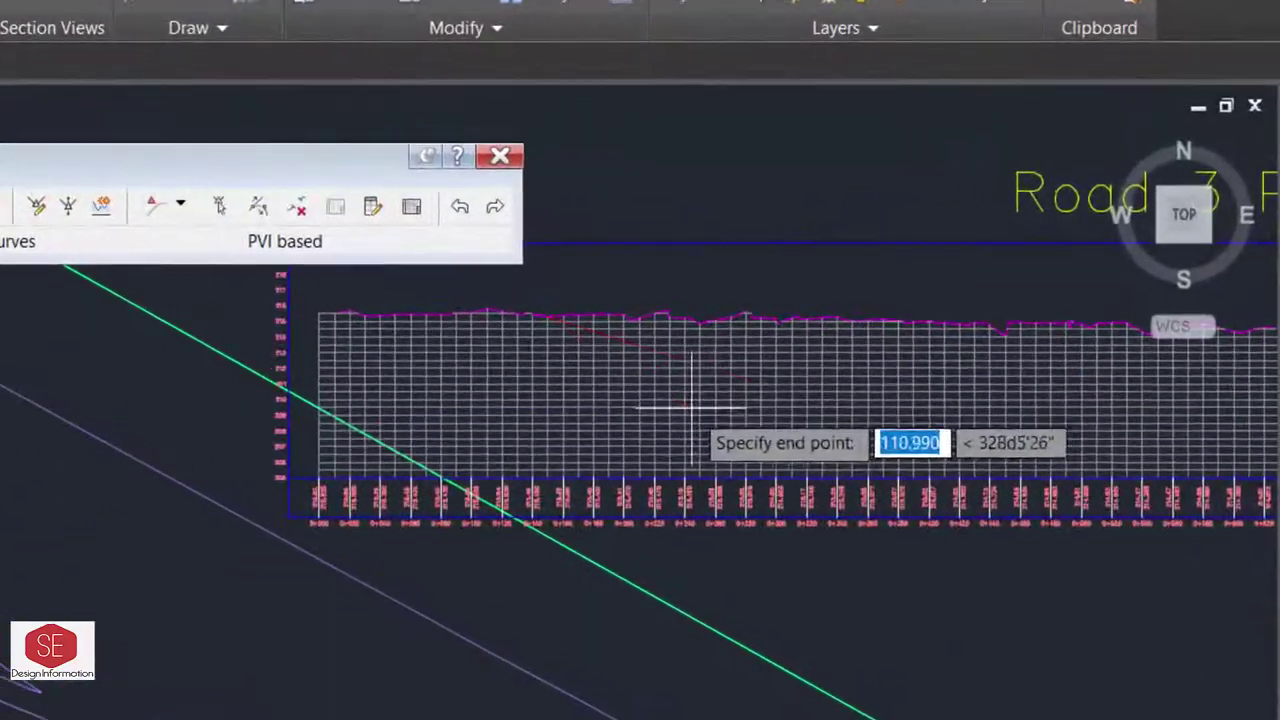
scroll(800, 395, "down", 2)
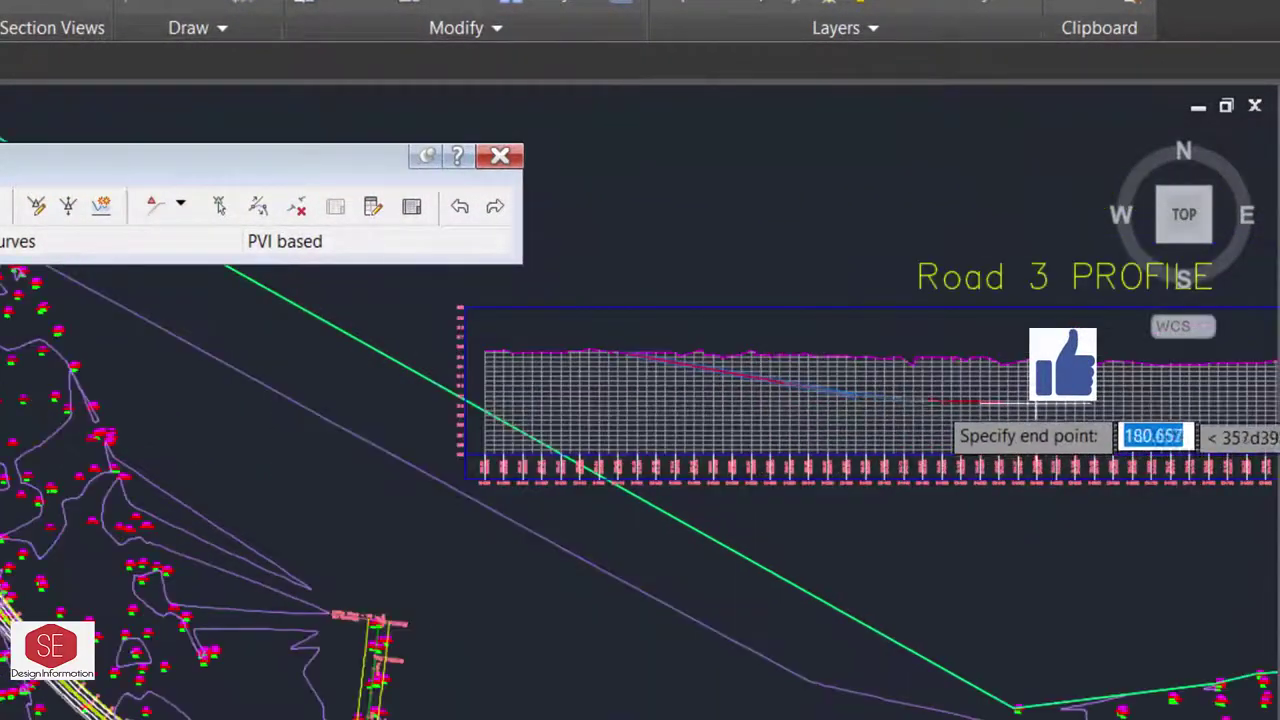
scroll(810, 428, "down", 3)
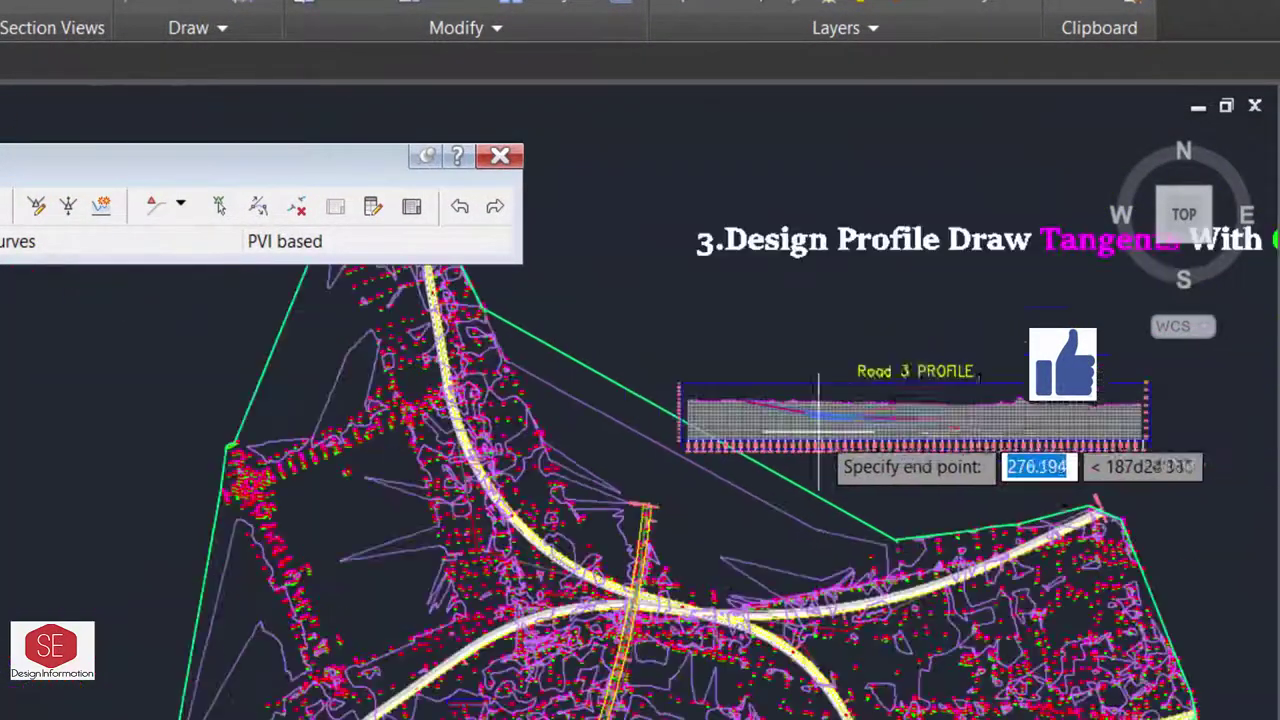
scroll(970, 385, "up", 4)
scroll(990, 400, "up", 1)
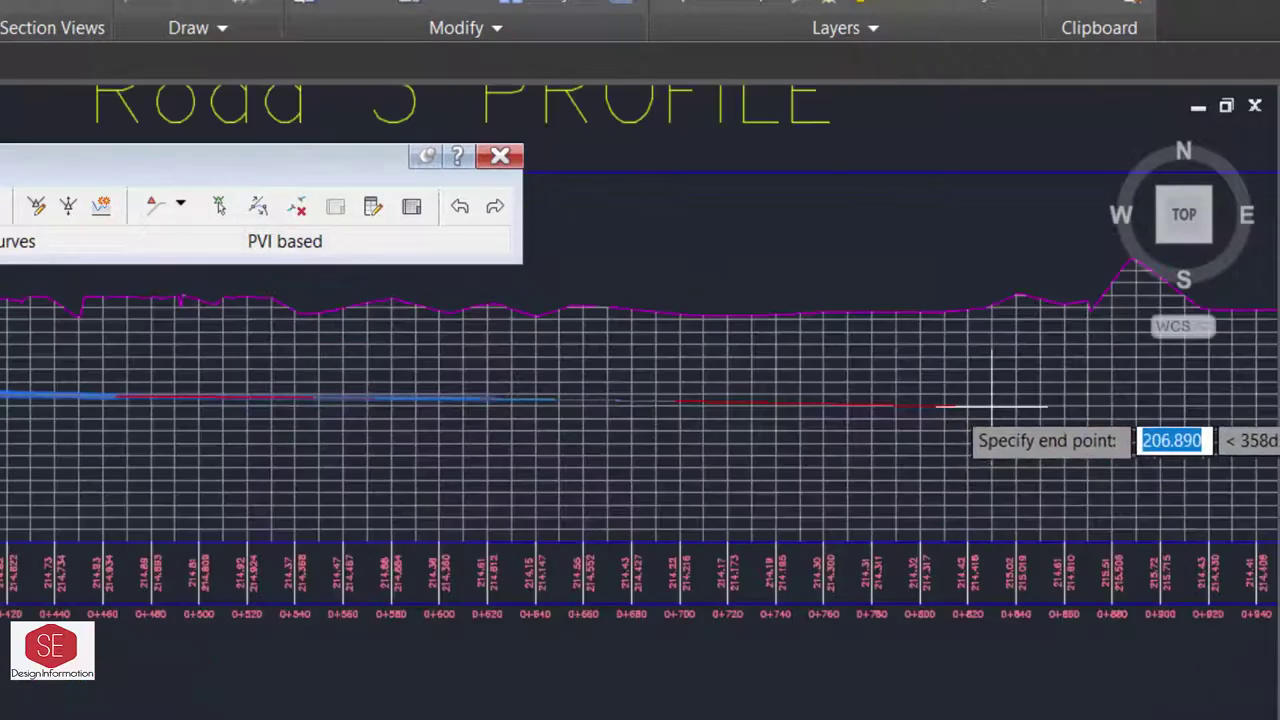
left_click(1131, 350)
scroll(1020, 306, "down", 2)
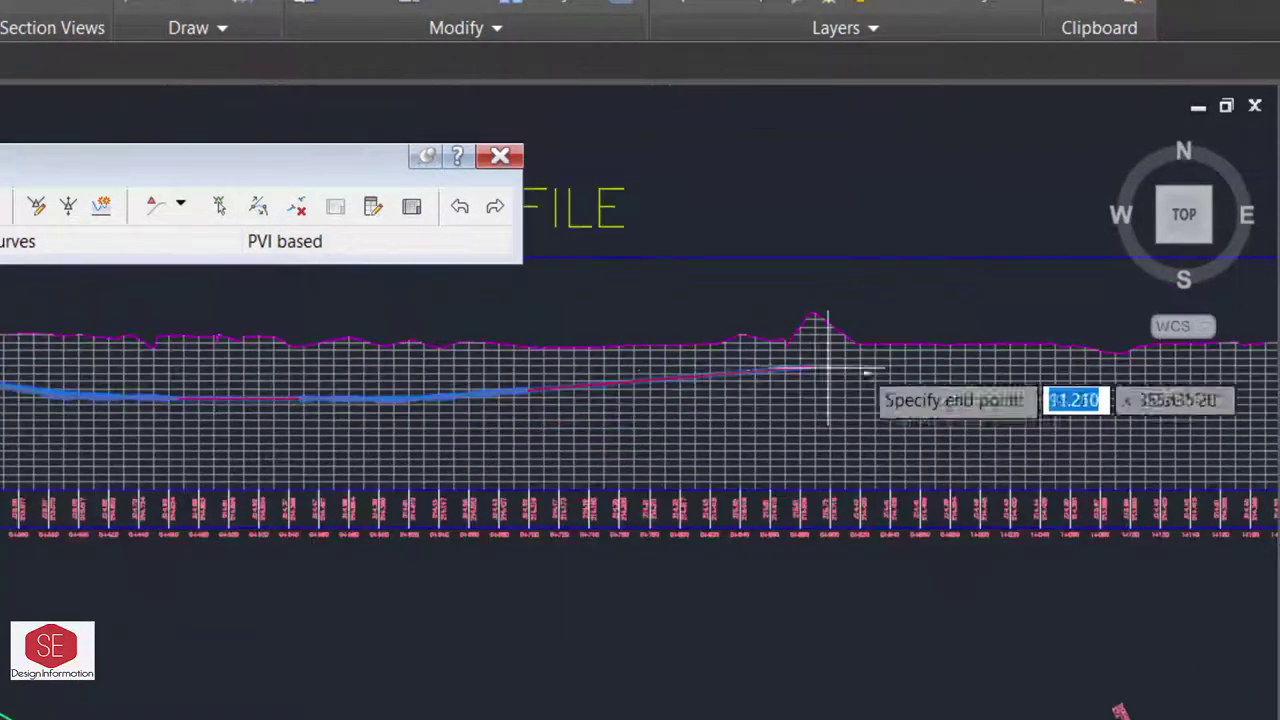
left_click(1081, 302)
scroll(1081, 302, "down", 1)
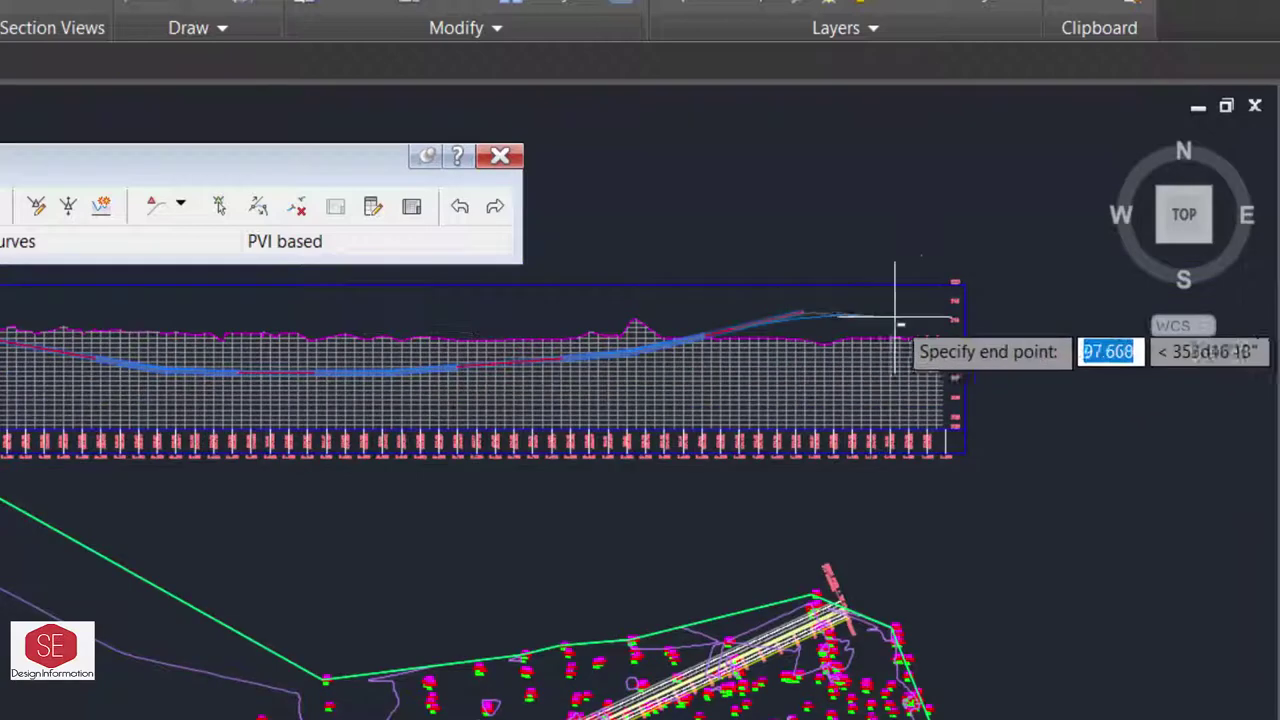
scroll(920, 295, "up", 1)
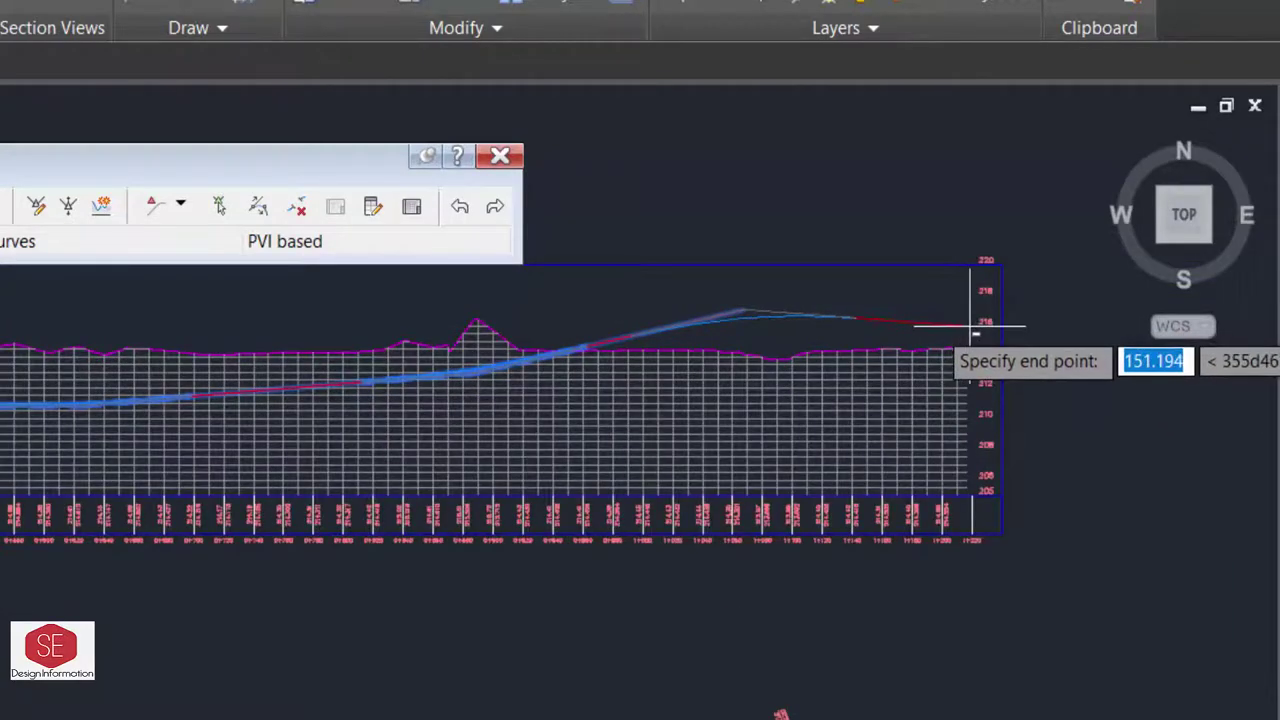
left_click(975, 326)
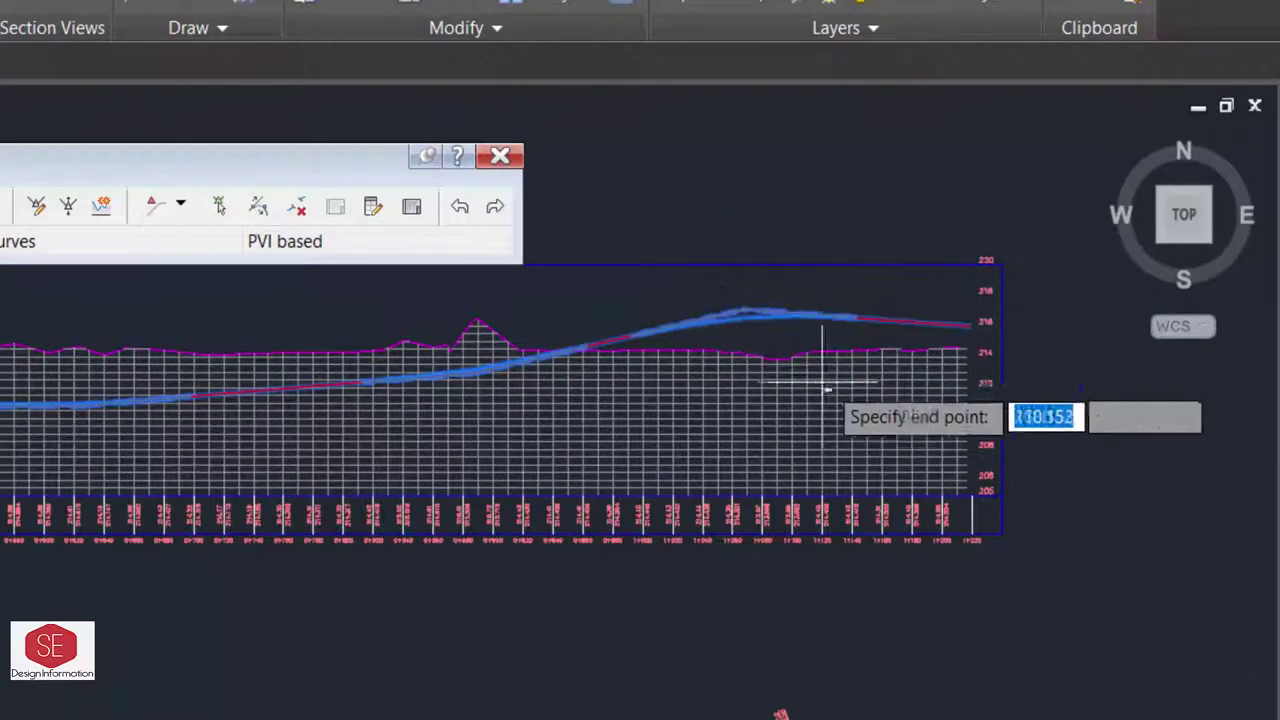
right_click(657, 297)
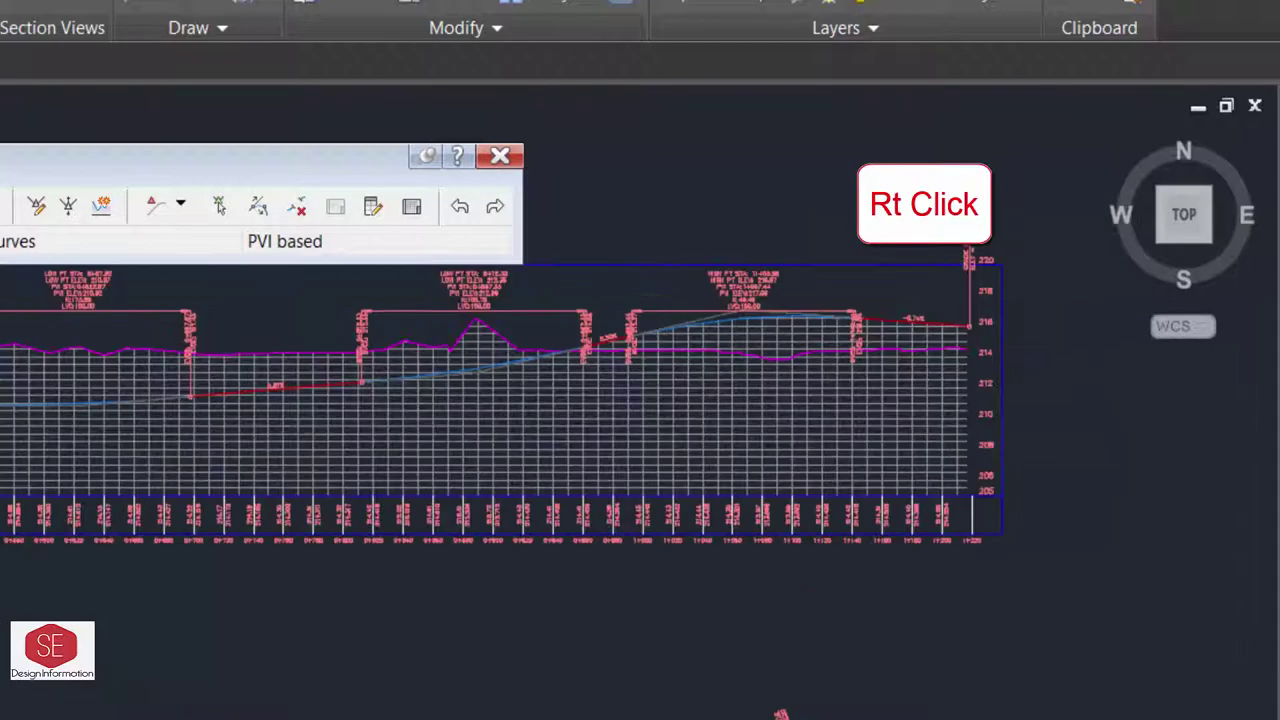
scroll(551, 600, "down", 1)
scroll(571, 491, "up", 4)
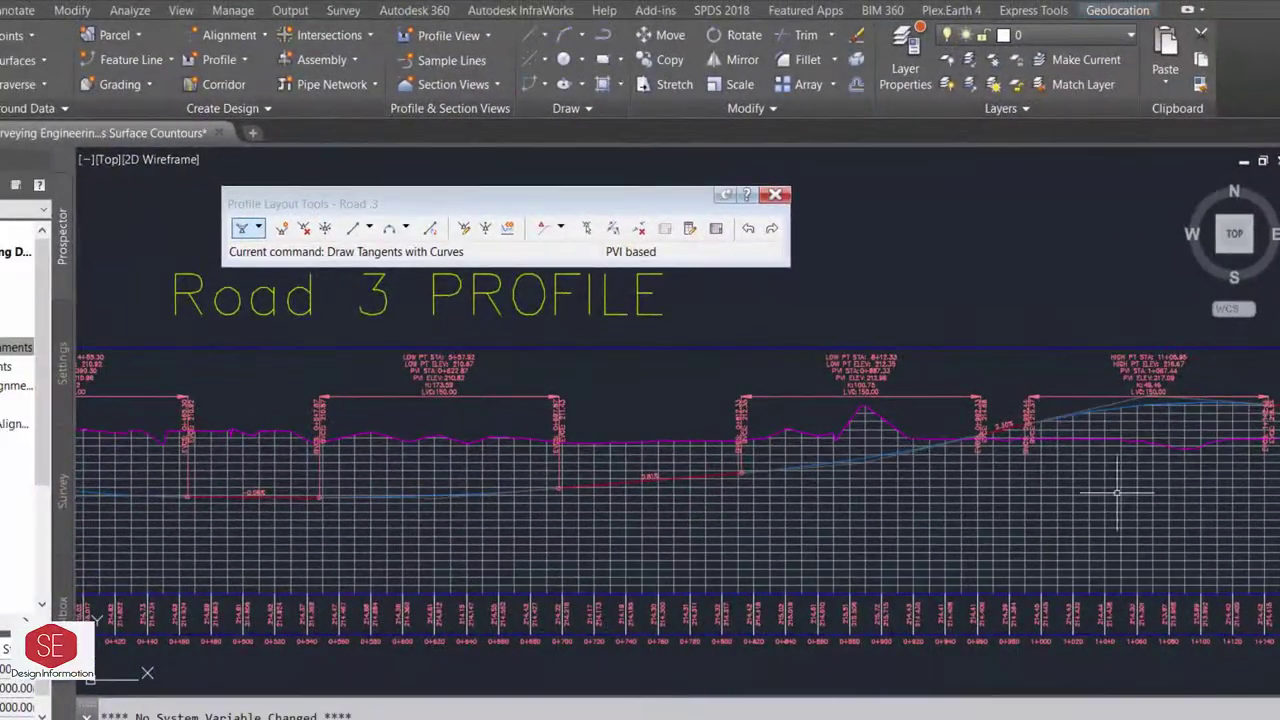
scroll(1117, 492, "down", 2)
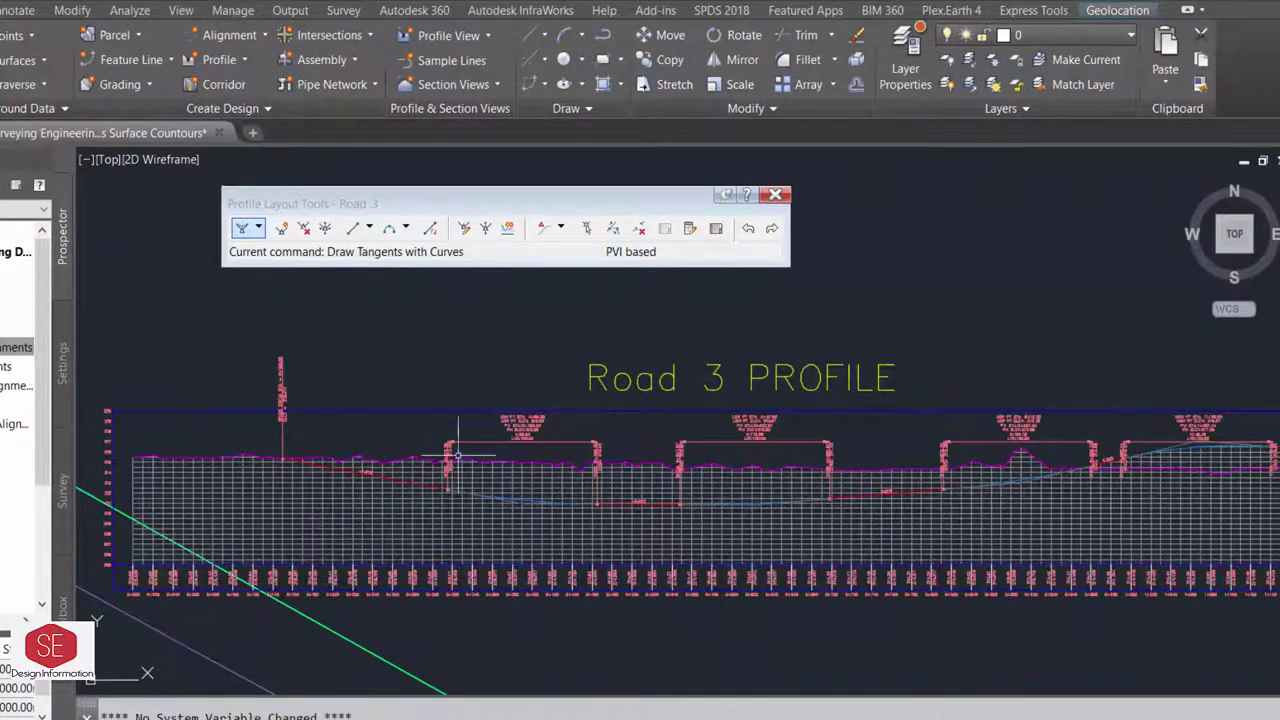
scroll(537, 421, "up", 3)
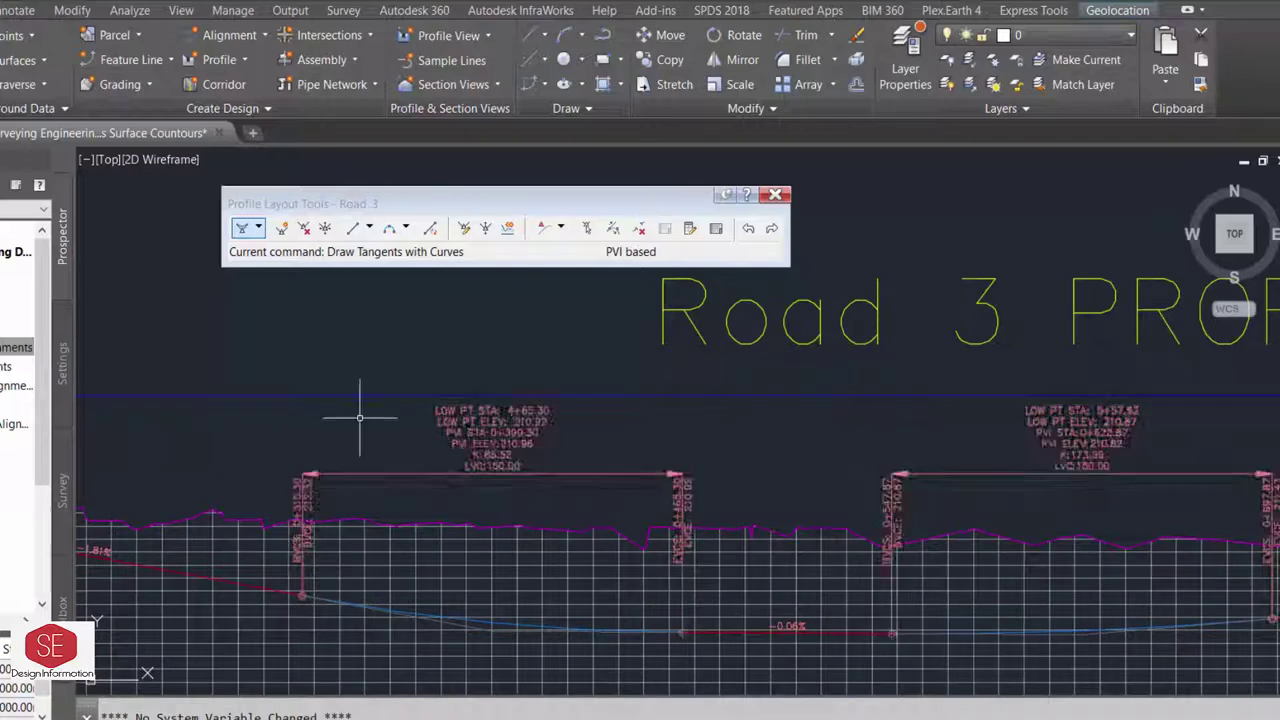
scroll(480, 428, "up", 2)
scroll(357, 459, "down", 2)
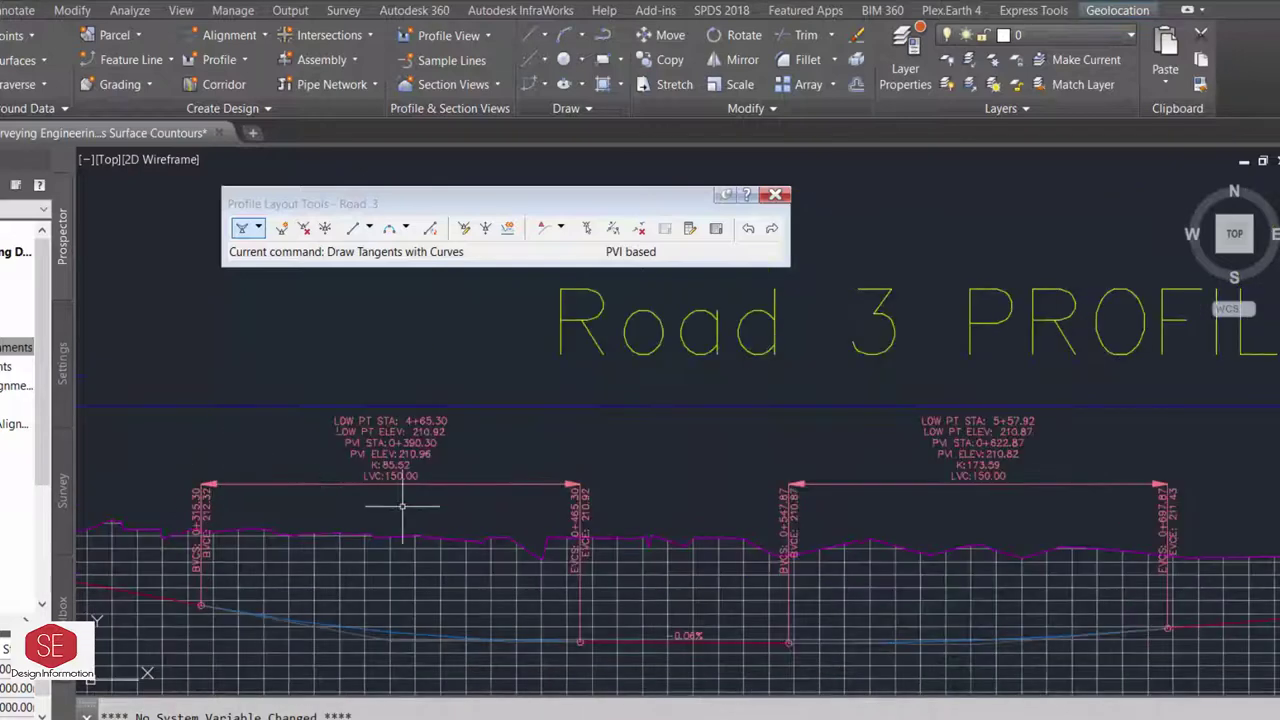
scroll(594, 443, "down", 1)
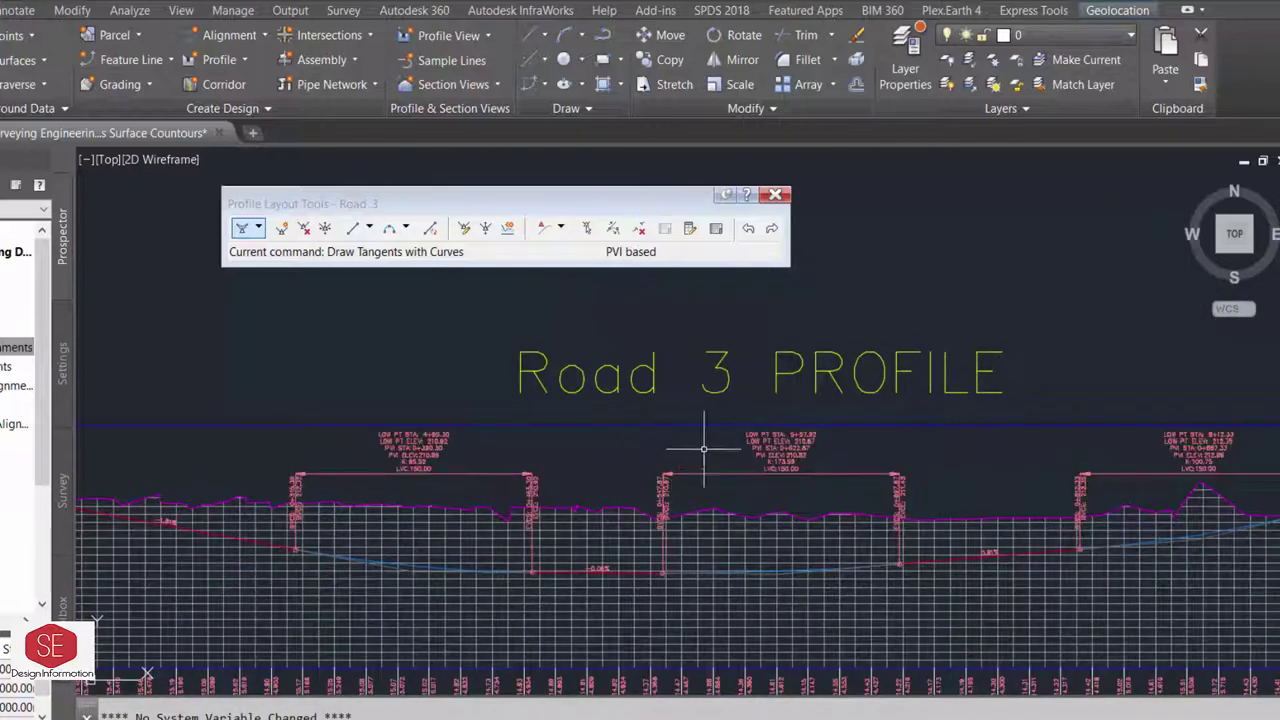
scroll(694, 434, "up", 2)
scroll(787, 430, "up", 3)
scroll(787, 430, "down", 4)
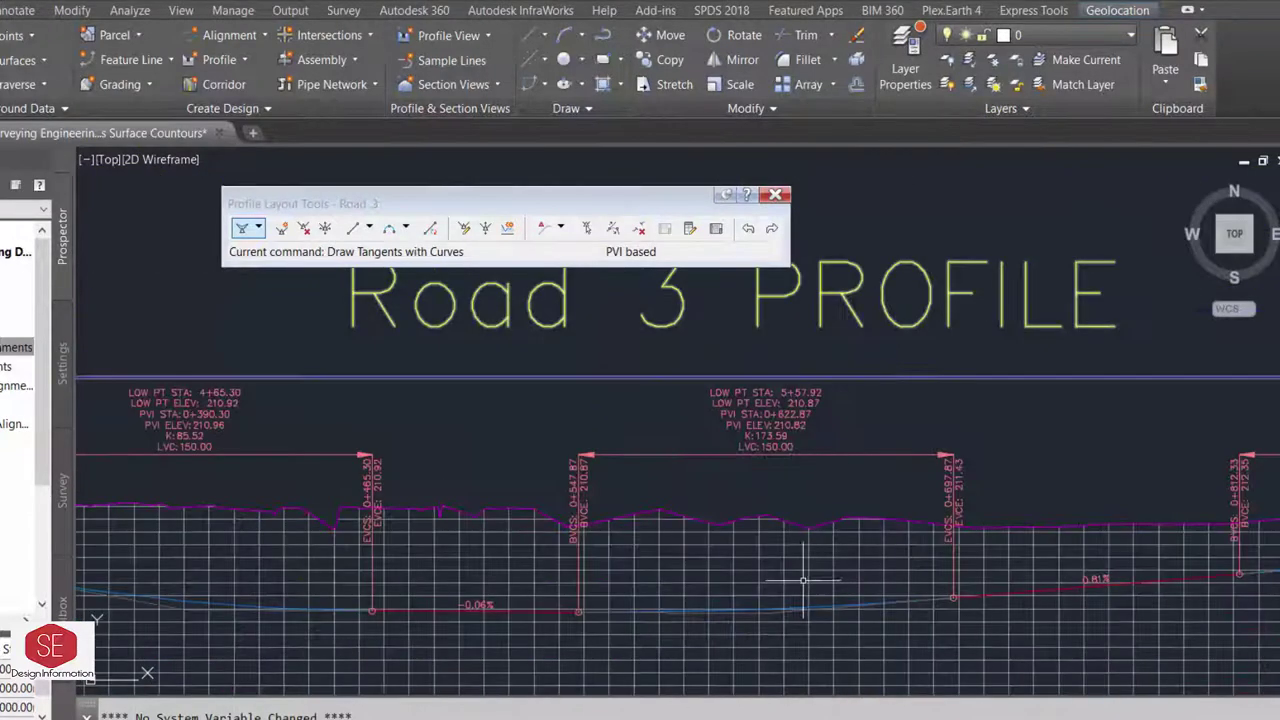
scroll(780, 601, "up", 4)
Stretch the sag curve at PVI 0+622.87 to end at station 0+759.64, making it 269.98 m long.
left_click(722, 593)
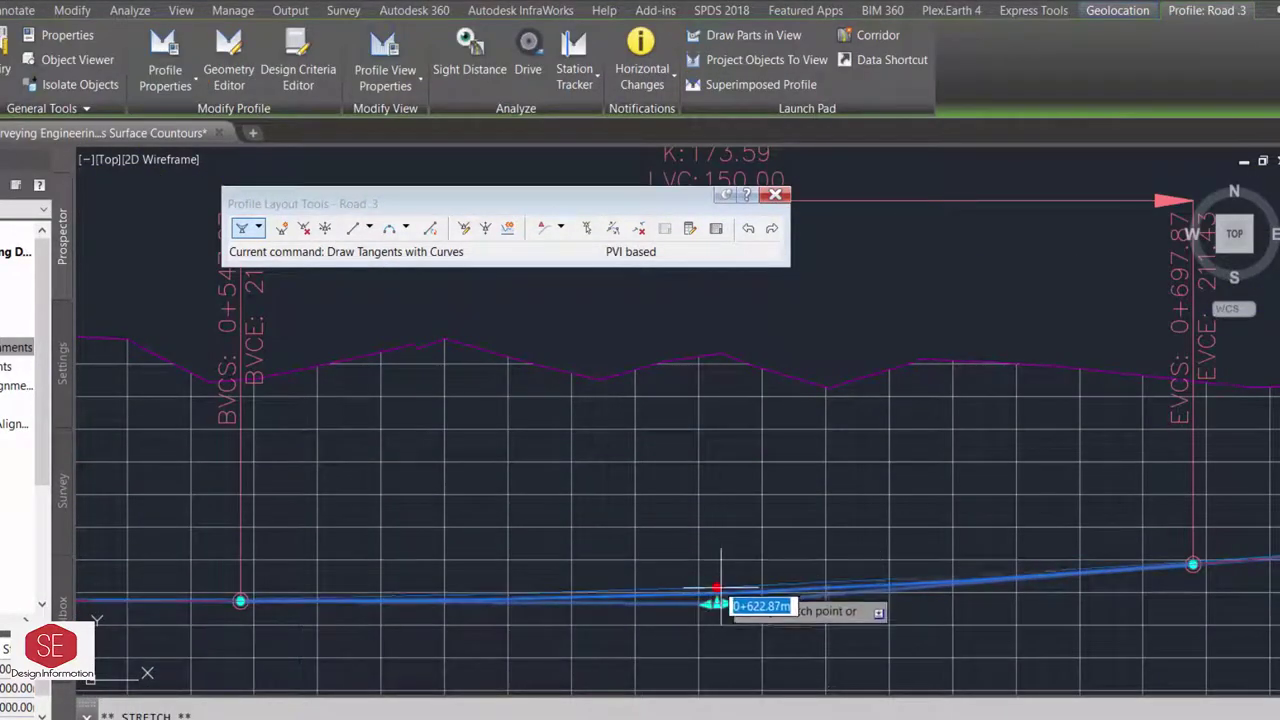
scroll(710, 593, "up", 4)
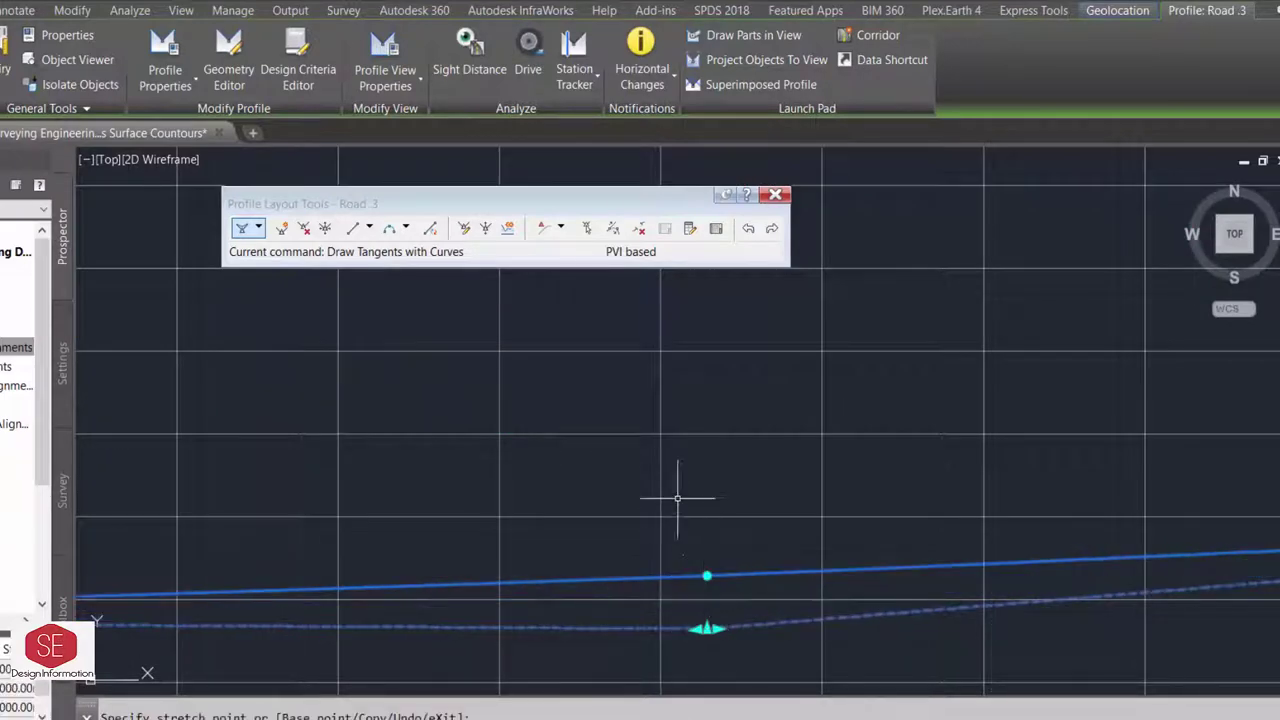
scroll(696, 513, "down", 4)
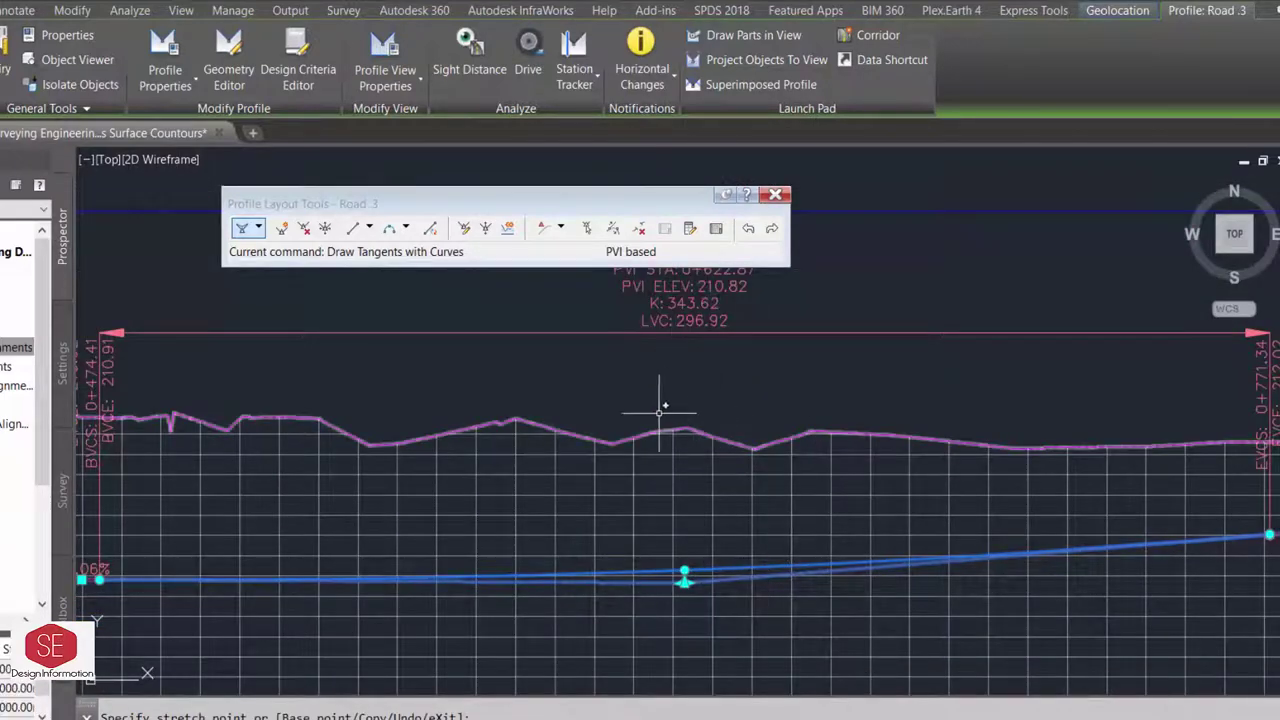
scroll(912, 545, "down", 2)
scroll(925, 540, "up", 1)
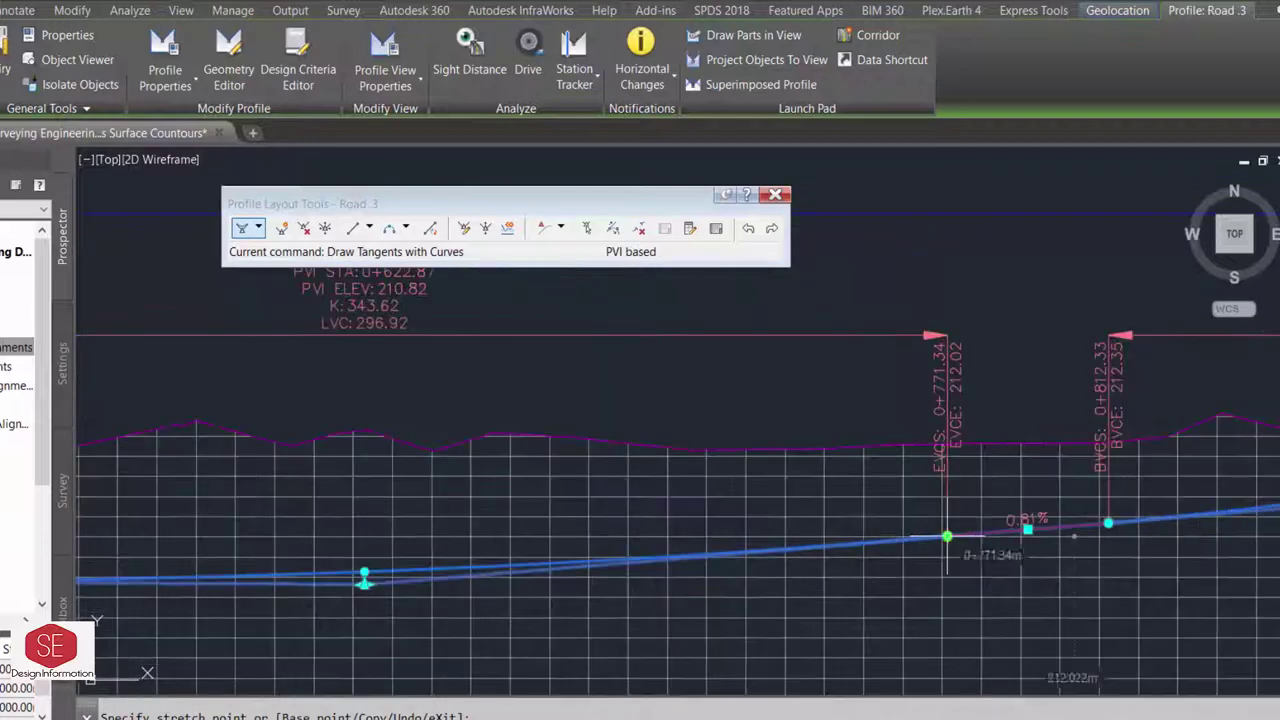
scroll(948, 537, "up", 1)
left_click(952, 528)
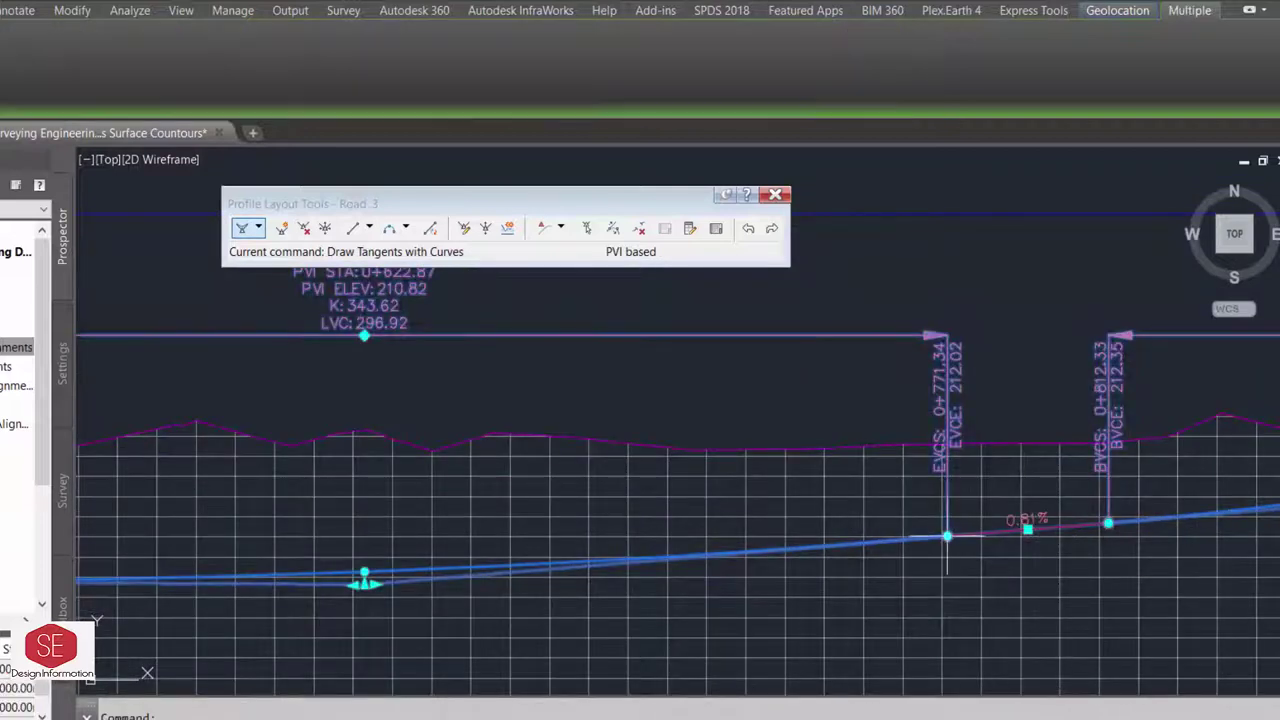
left_click(946, 537)
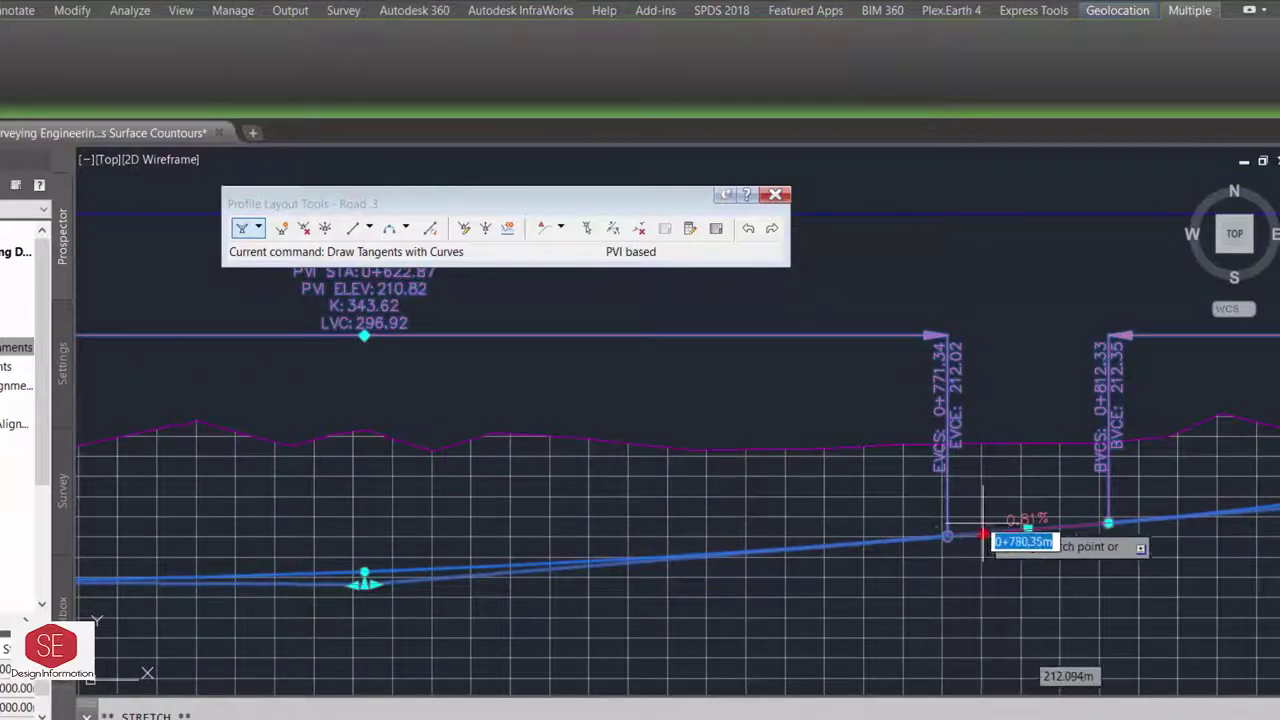
left_click(898, 535)
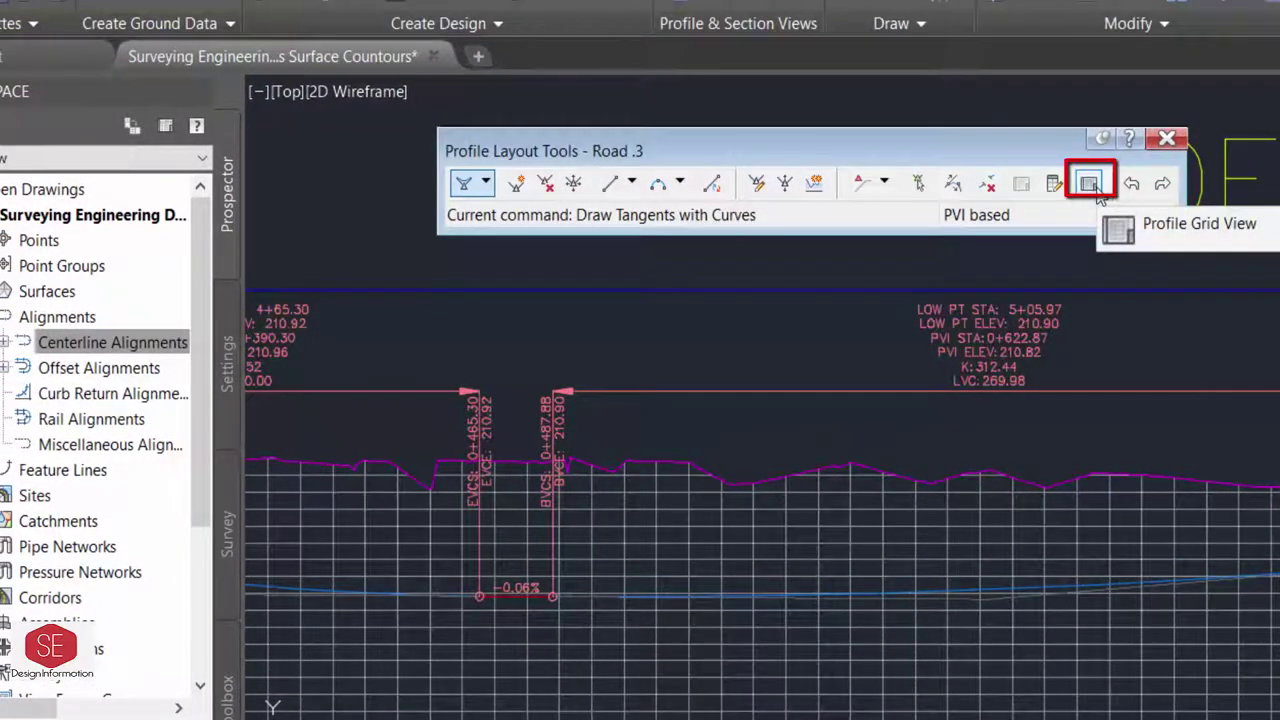
In the Profile Grid View, set vertical curve 2's length to 170 m.
left_click(1093, 187)
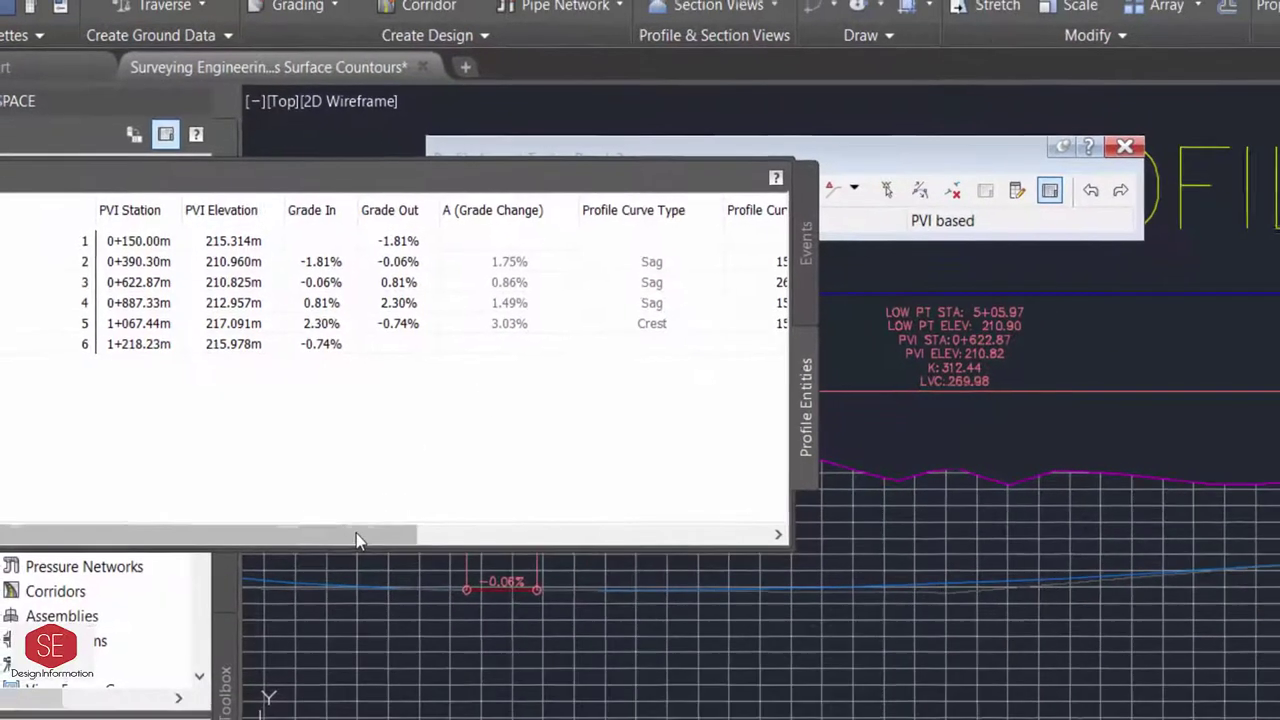
left_click_drag(356, 534, 467, 511)
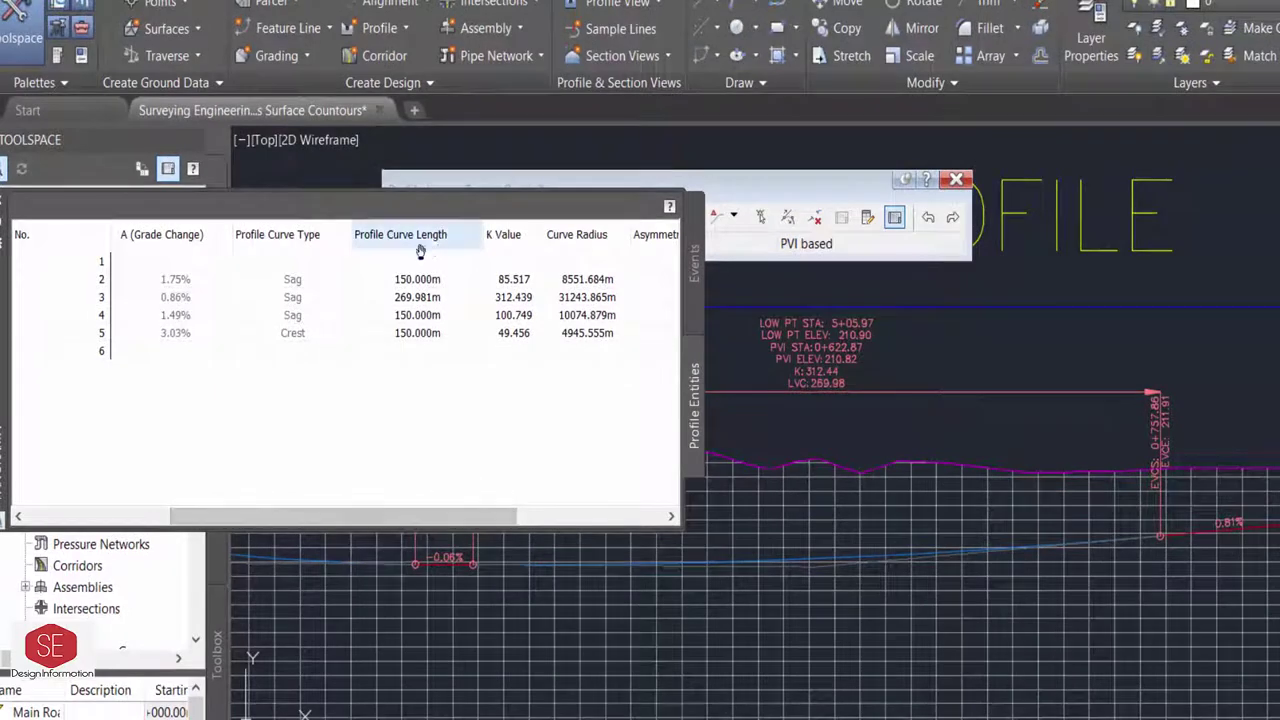
double_click(421, 279)
type("170")
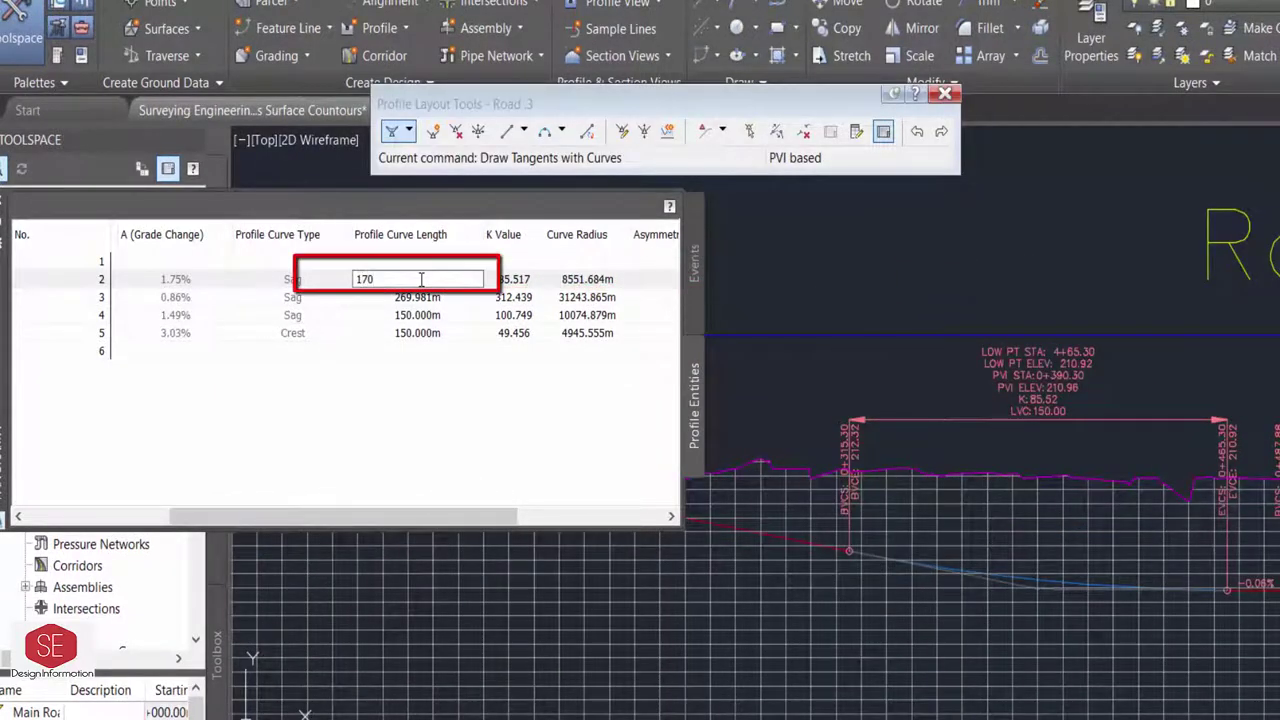
key("Return")
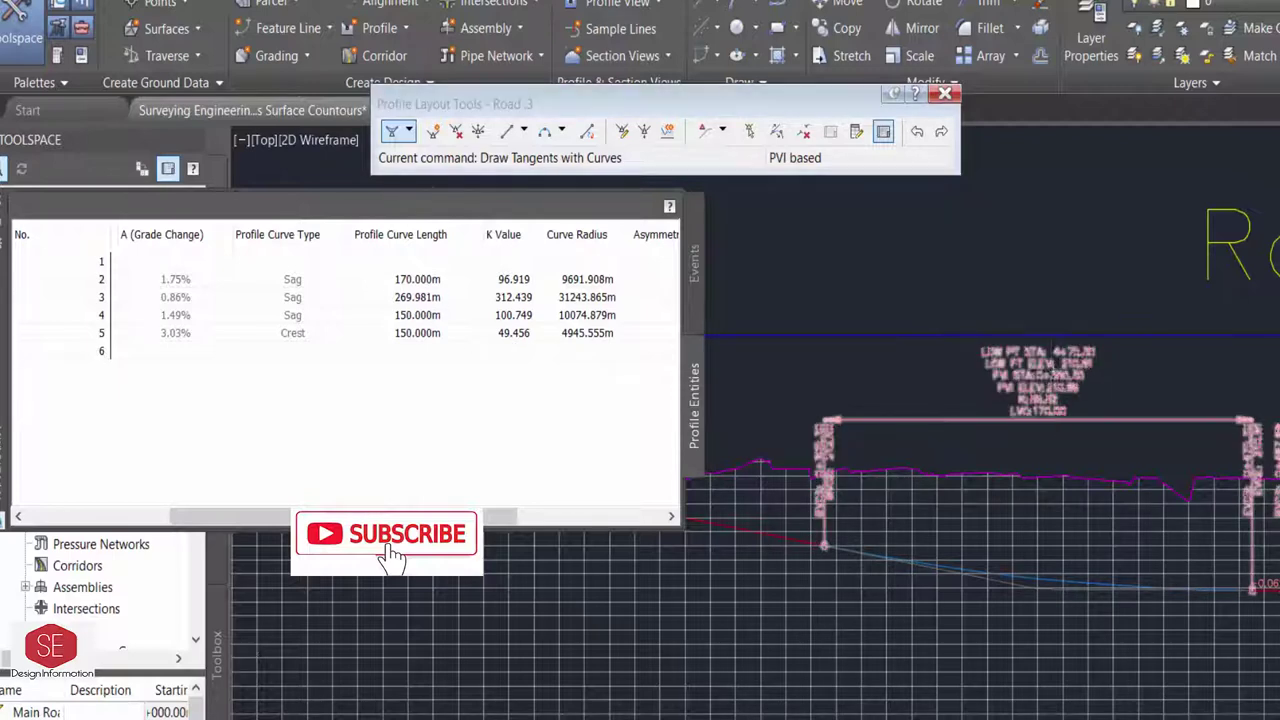
Set the lengths of vertical curves 3 and 4 to 250 m and 180 m.
scroll(1010, 452, "up", 5)
scroll(774, 429, "down", 3)
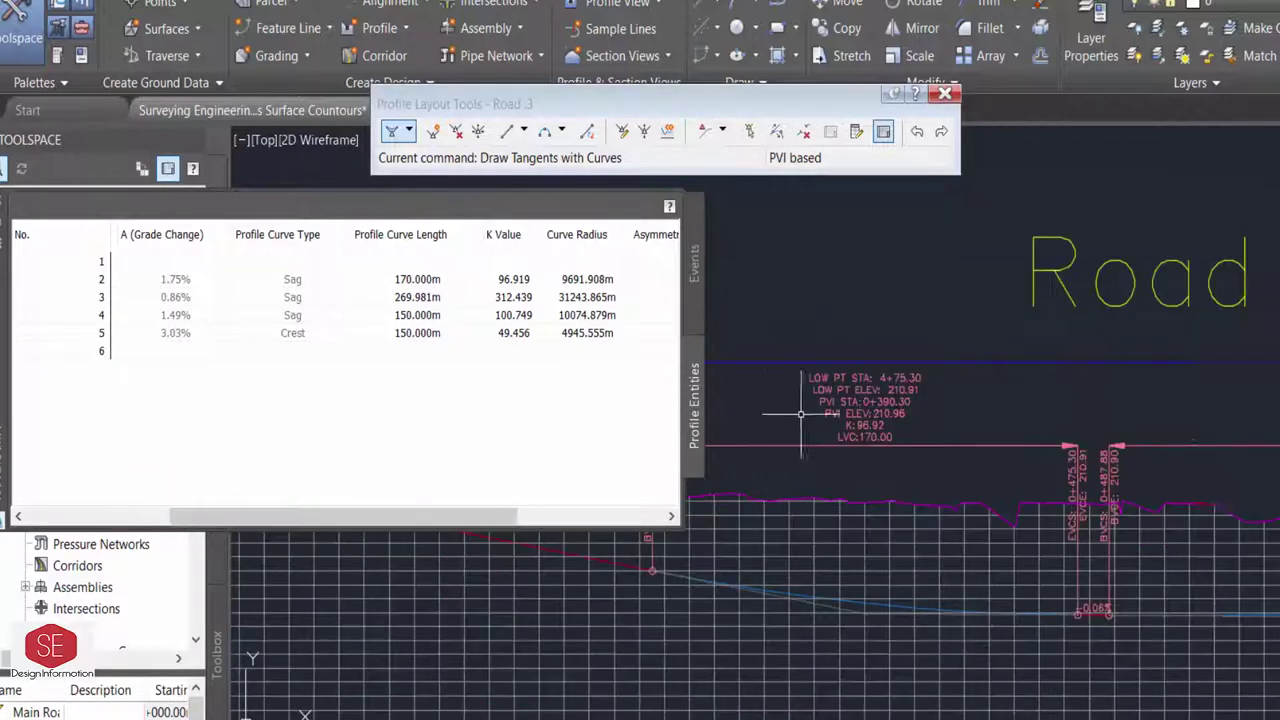
scroll(774, 429, "down", 3)
scroll(1233, 444, "up", 5)
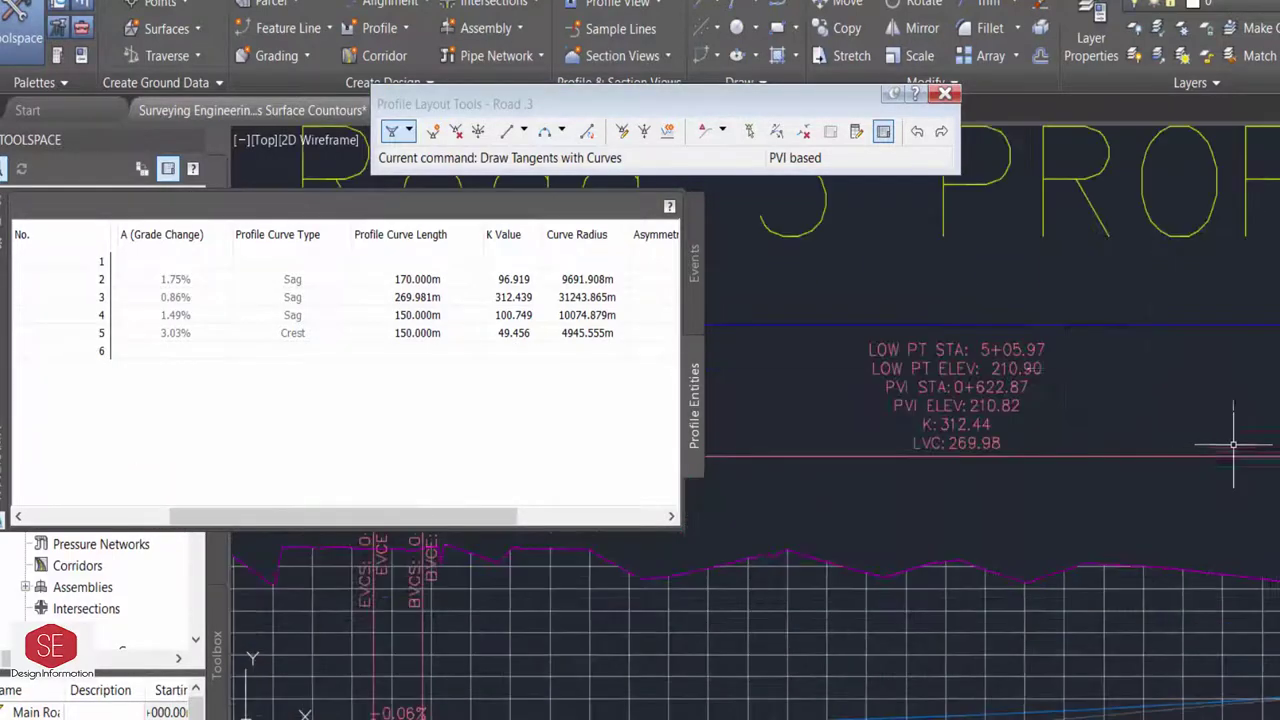
left_click(405, 298)
left_click(430, 298)
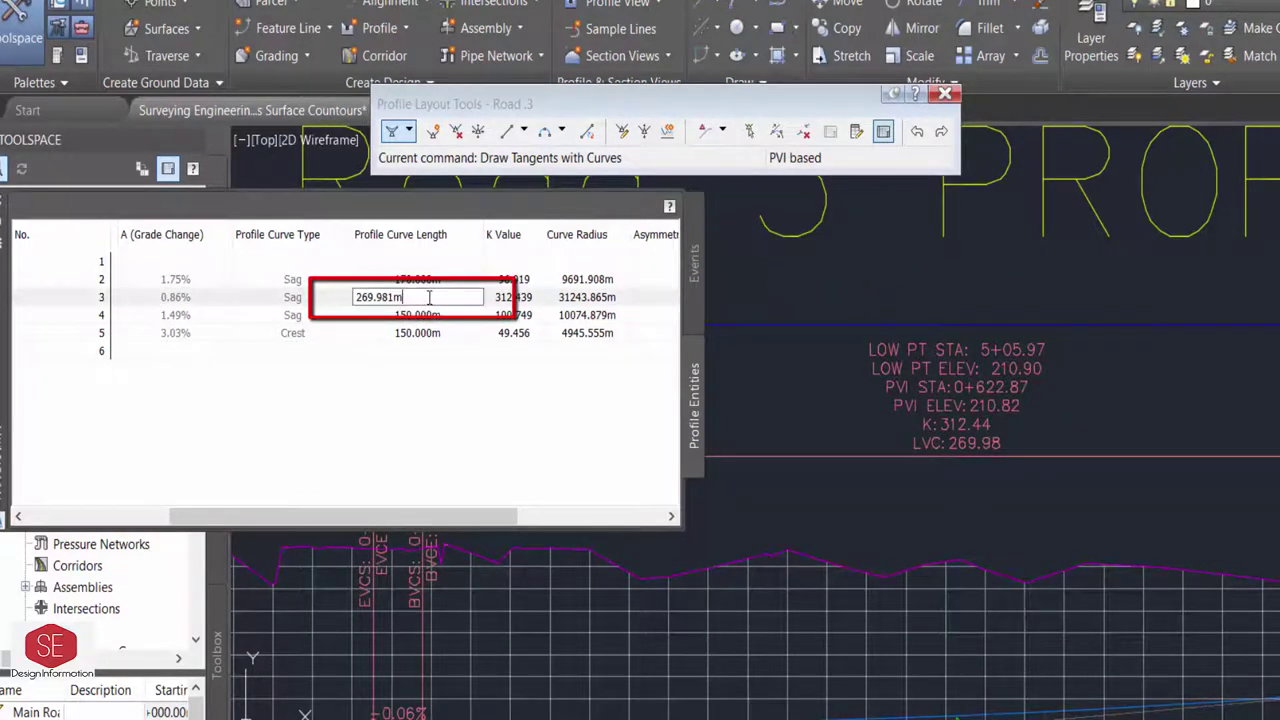
type("250.000m")
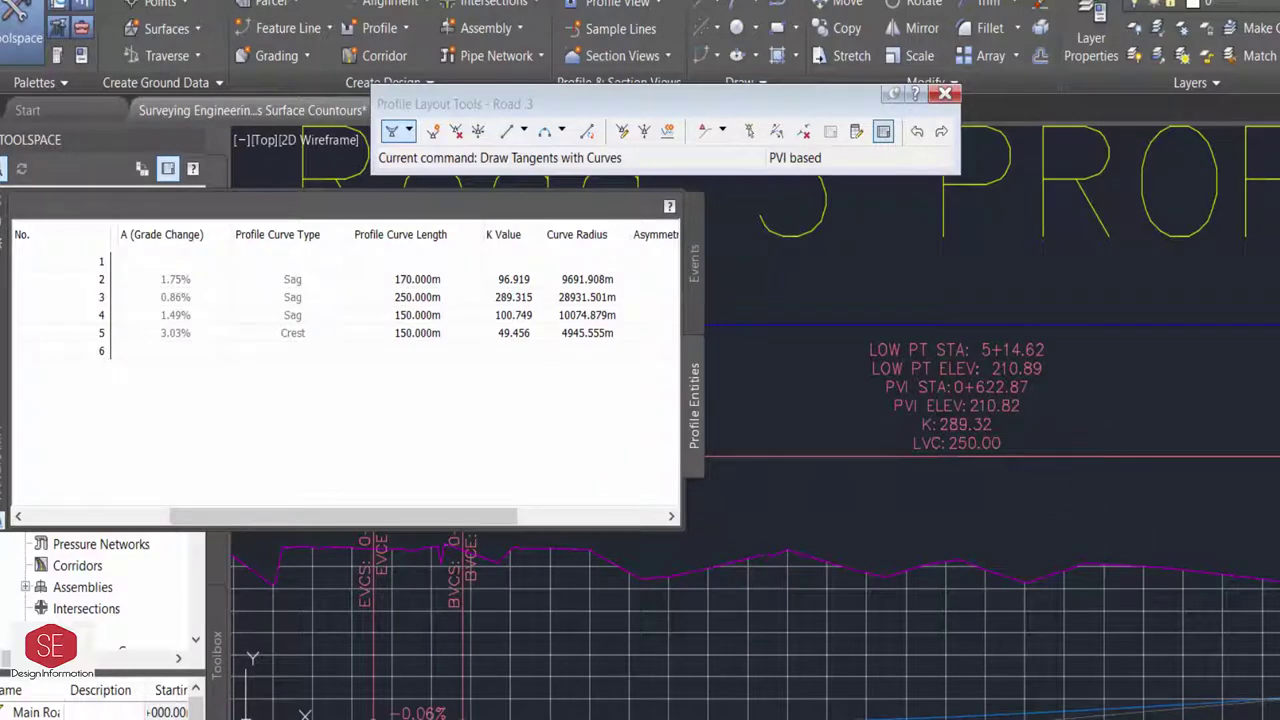
scroll(860, 470, "down", 2)
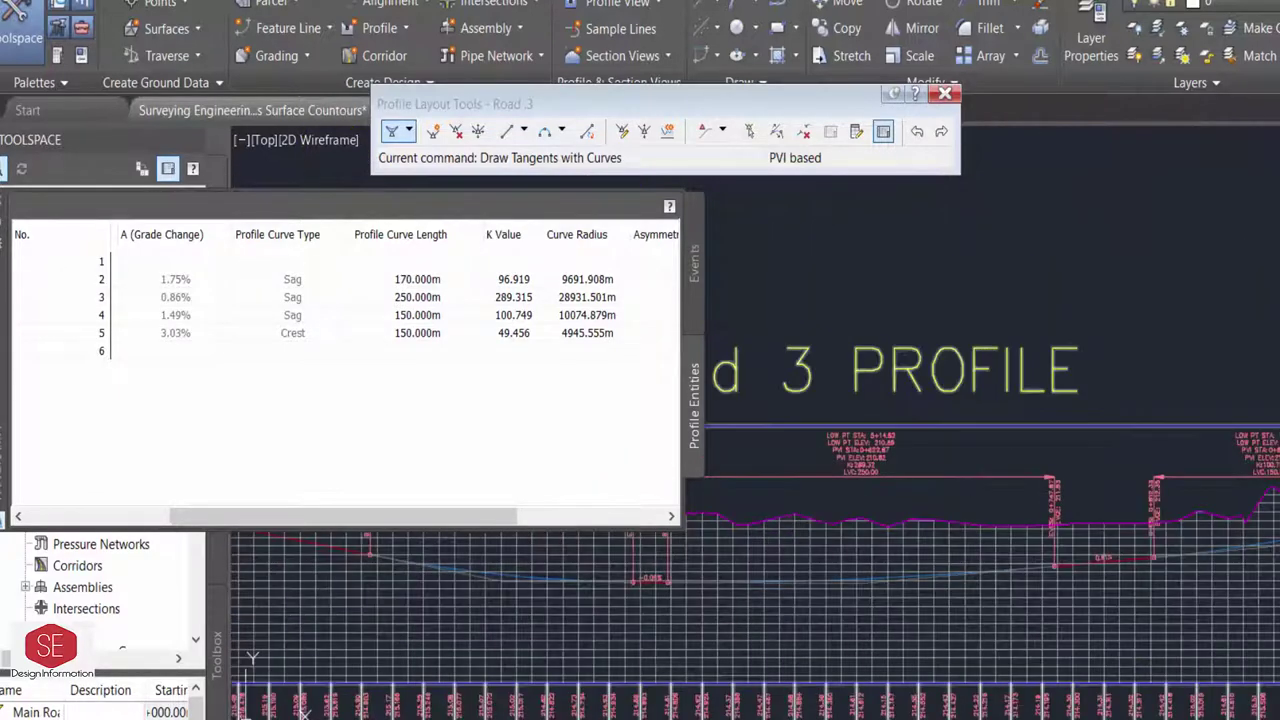
scroll(840, 480, "down", 2)
scroll(811, 497, "up", 4)
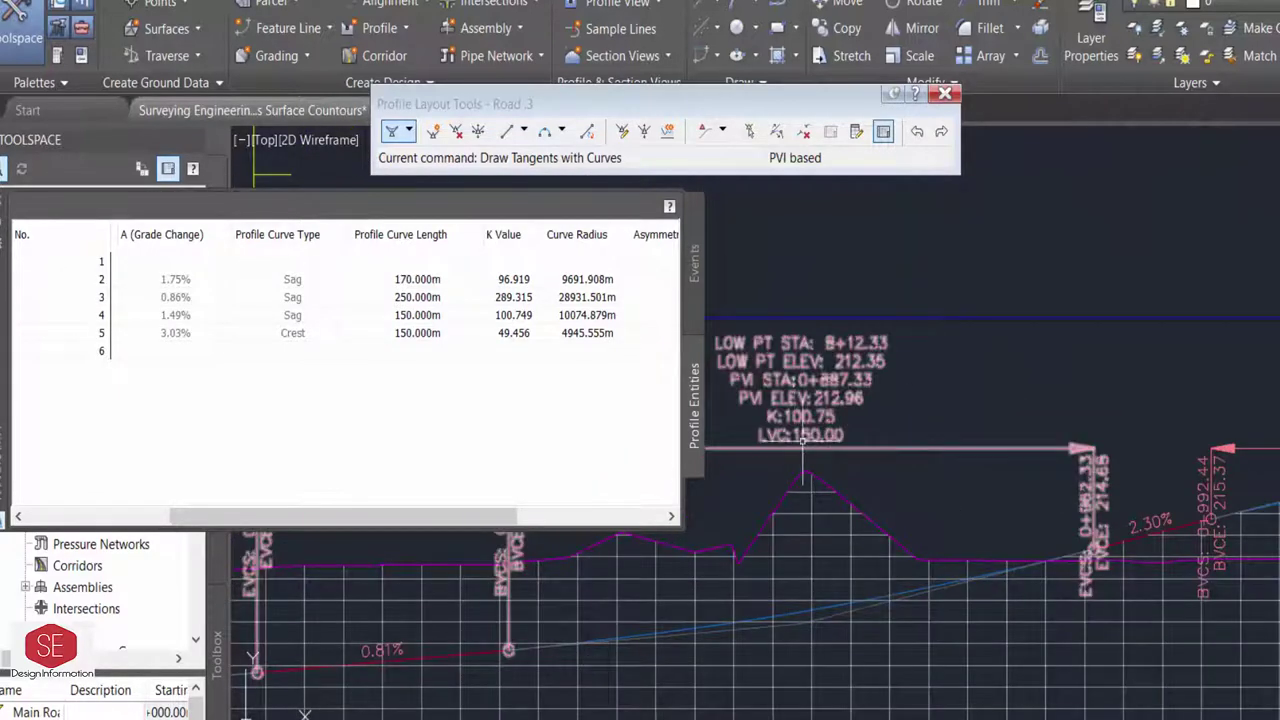
double_click(410, 318)
type("180")
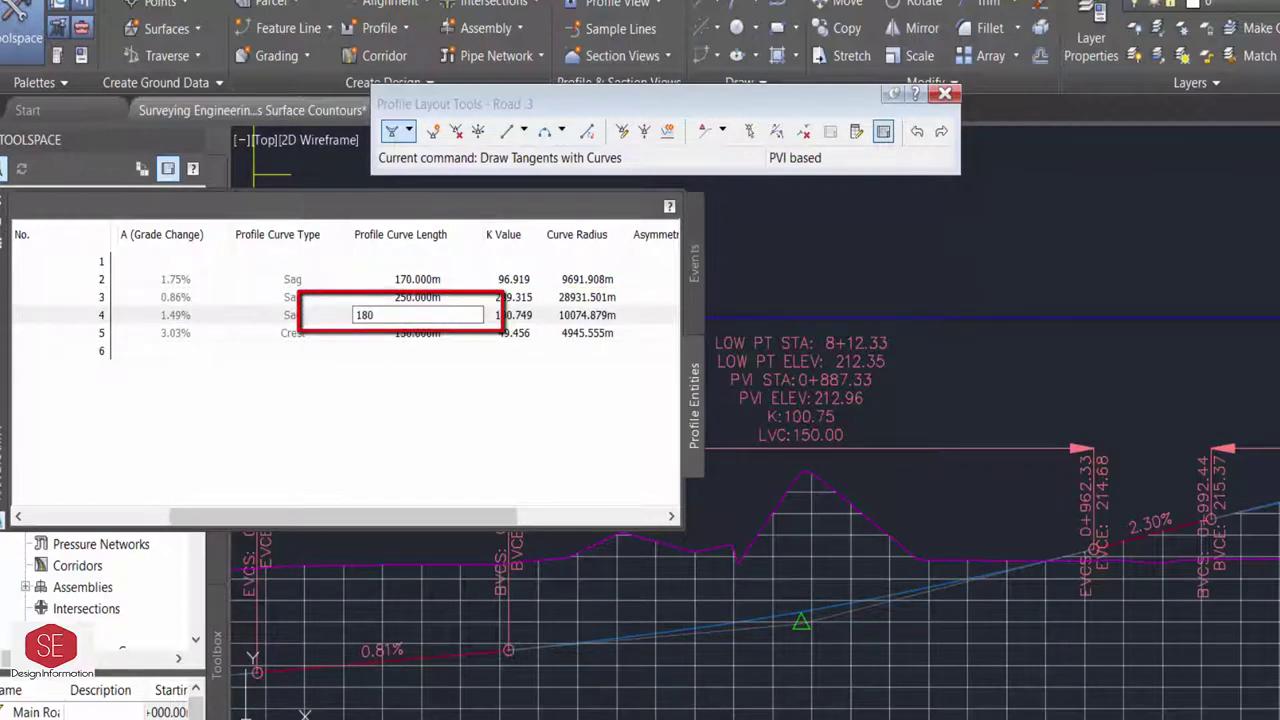
key("Return")
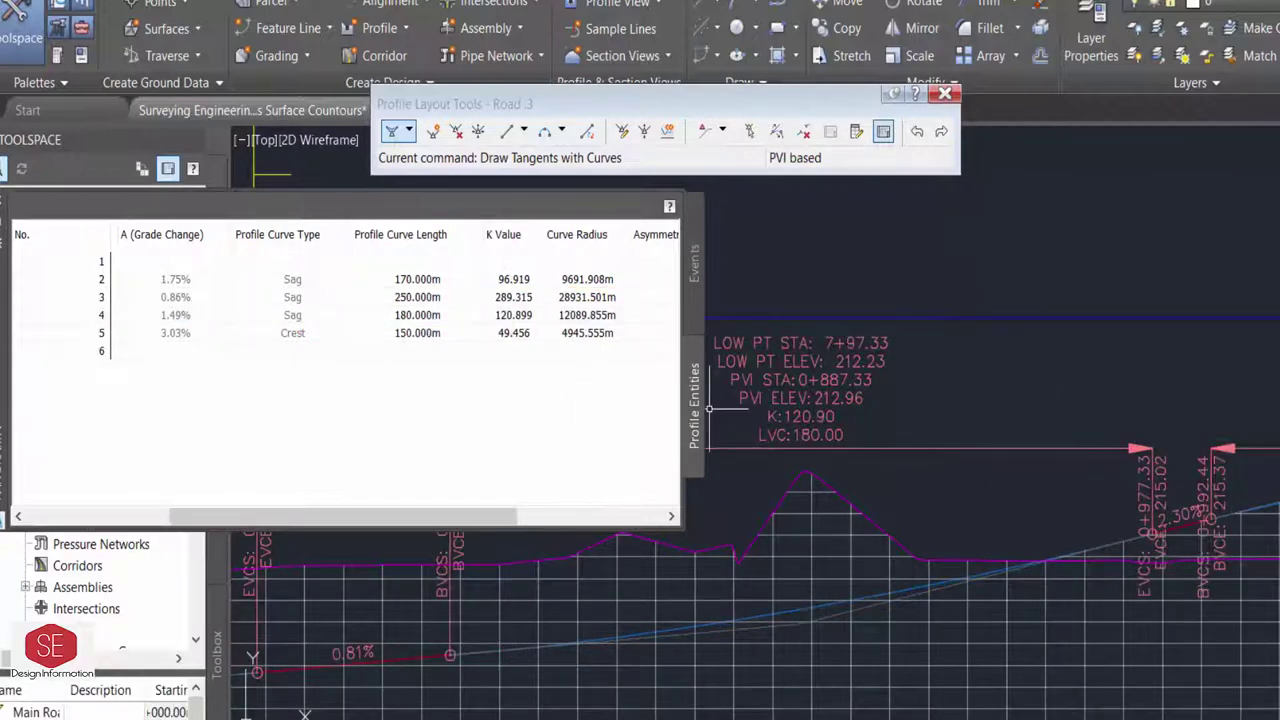
scroll(791, 533, "down", 3)
scroll(791, 533, "down", 2)
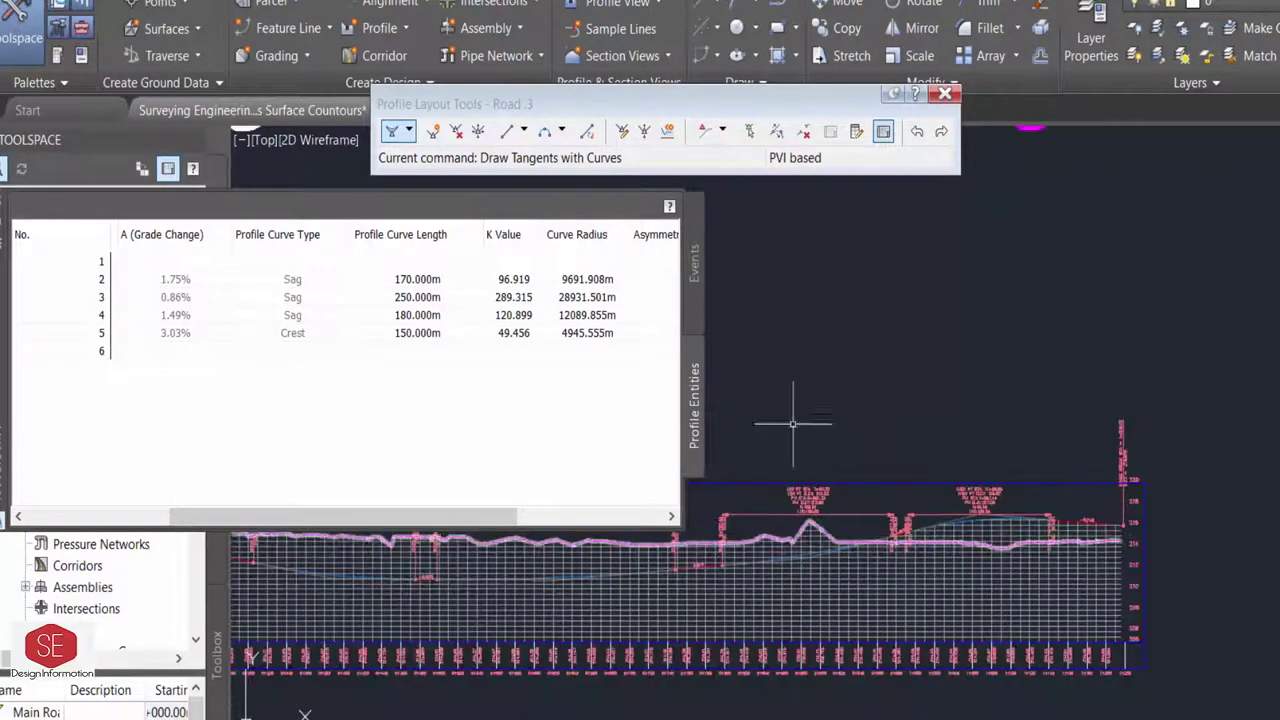
Move the Main Road sag curve grip to station 2+171.10 and confirm it.
left_click_drag(425, 517, 621, 488)
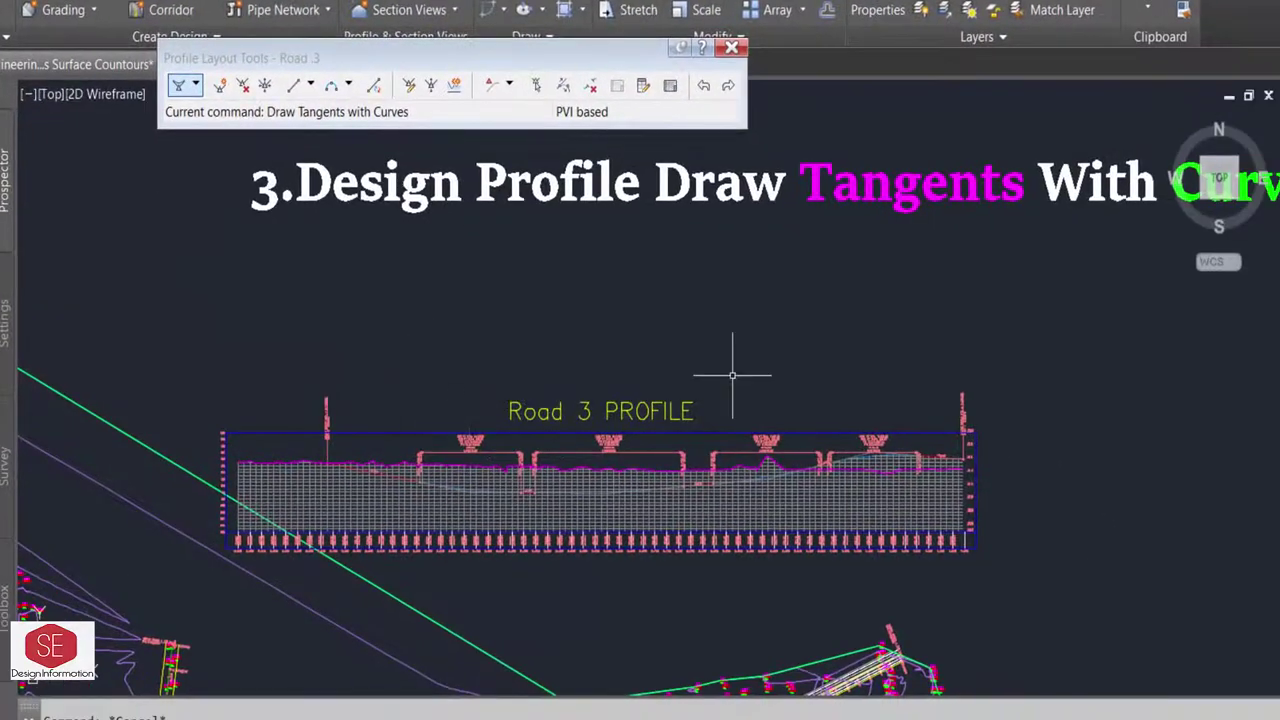
scroll(537, 337, "down", 5)
scroll(540, 580, "up", 3)
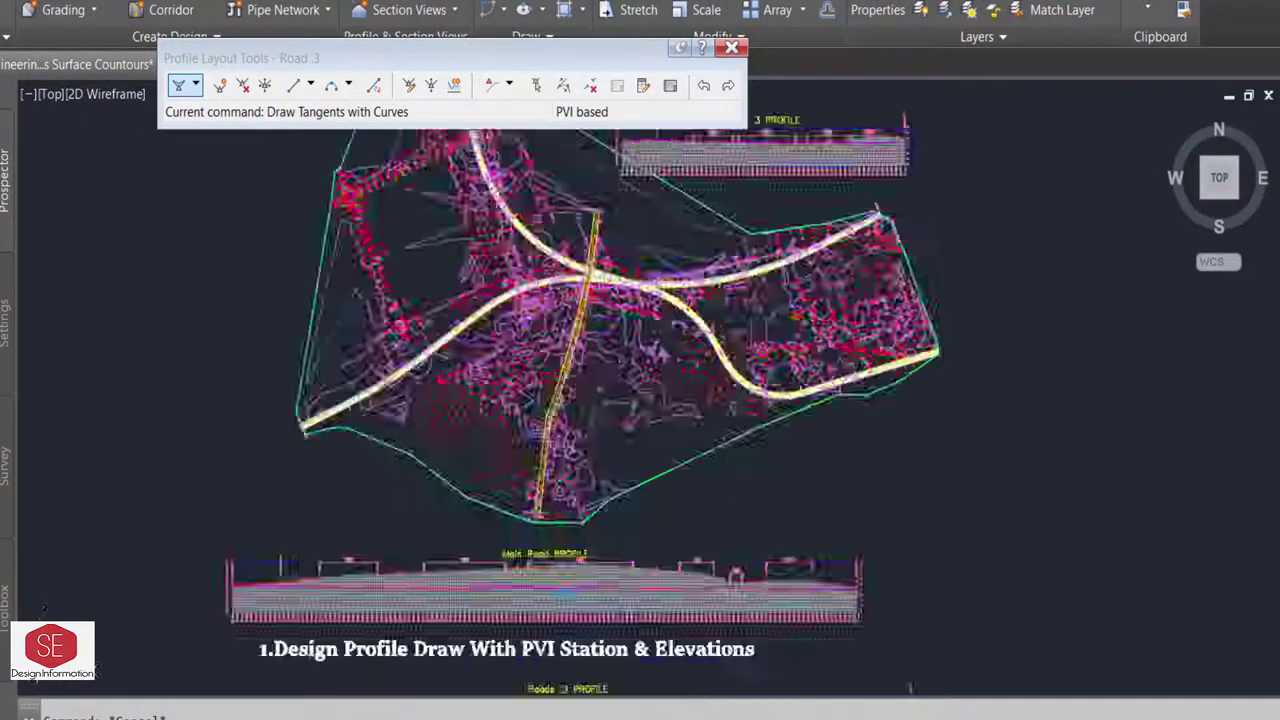
scroll(540, 580, "up", 3)
scroll(980, 514, "up", 5)
scroll(971, 537, "up", 4)
left_click(971, 537)
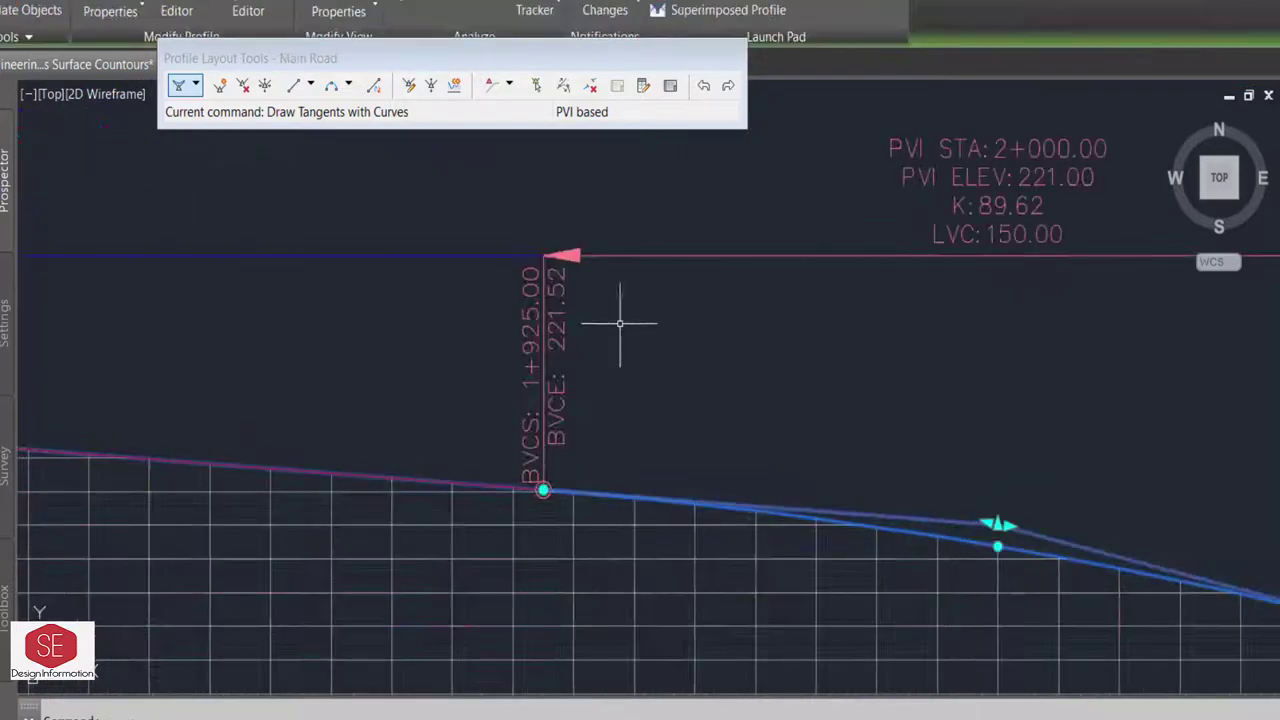
left_click(863, 463)
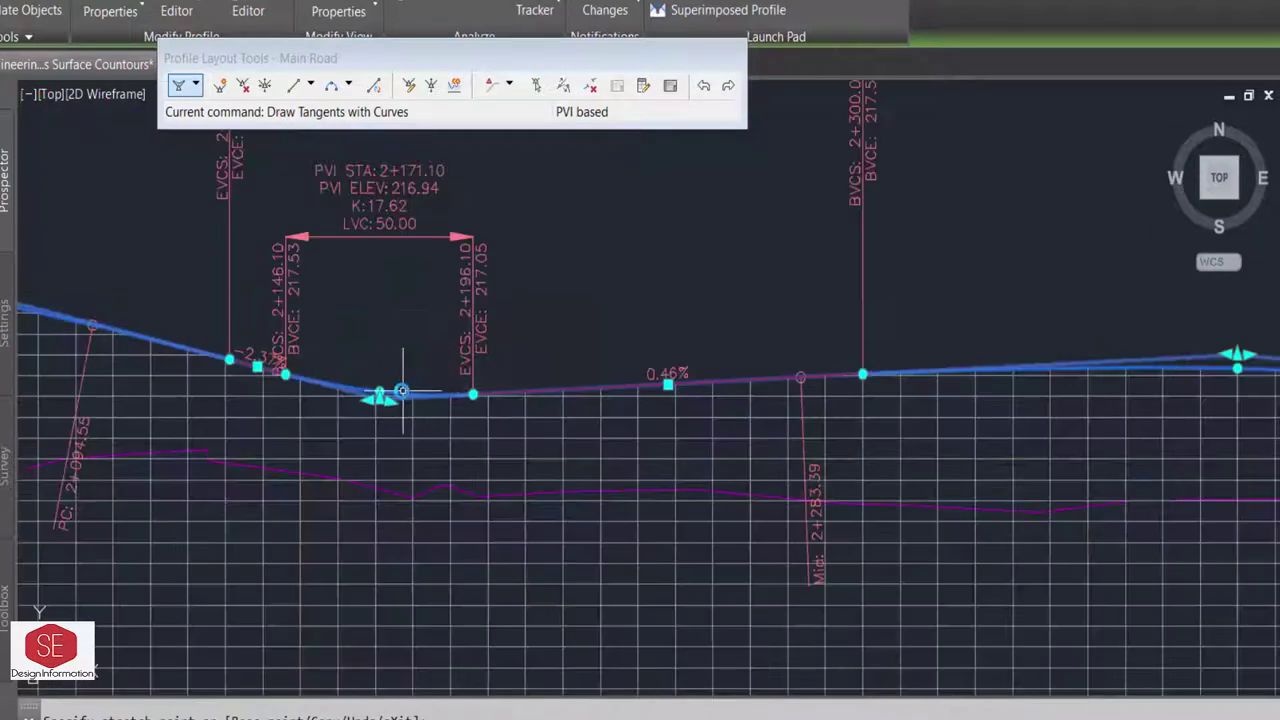
scroll(402, 390, "up", 5)
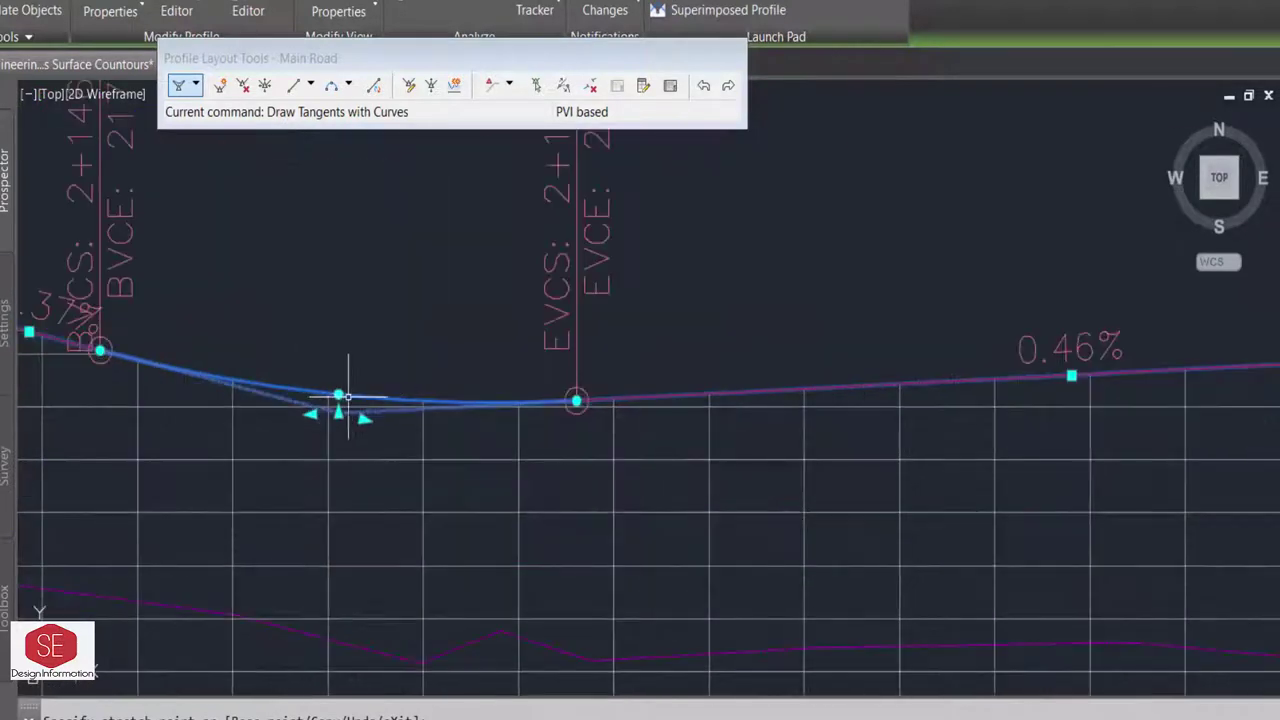
left_click(341, 394)
key("Return")
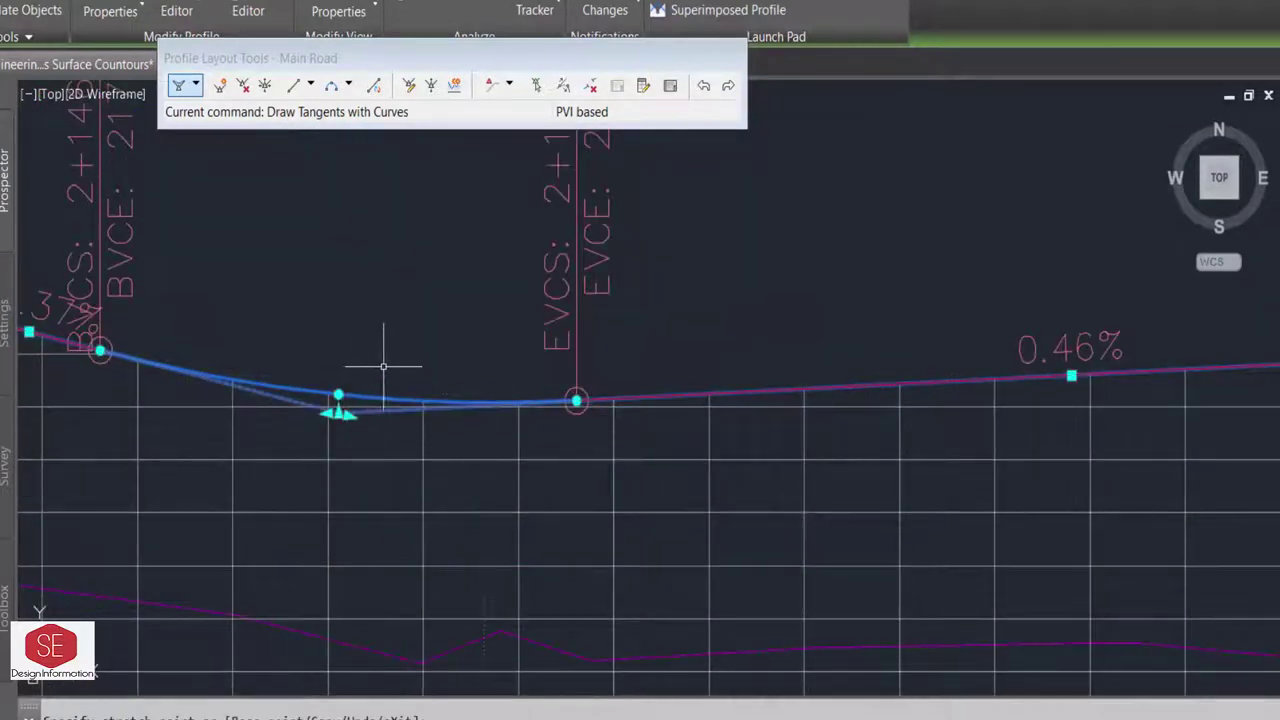
scroll(500, 365, "down", 3)
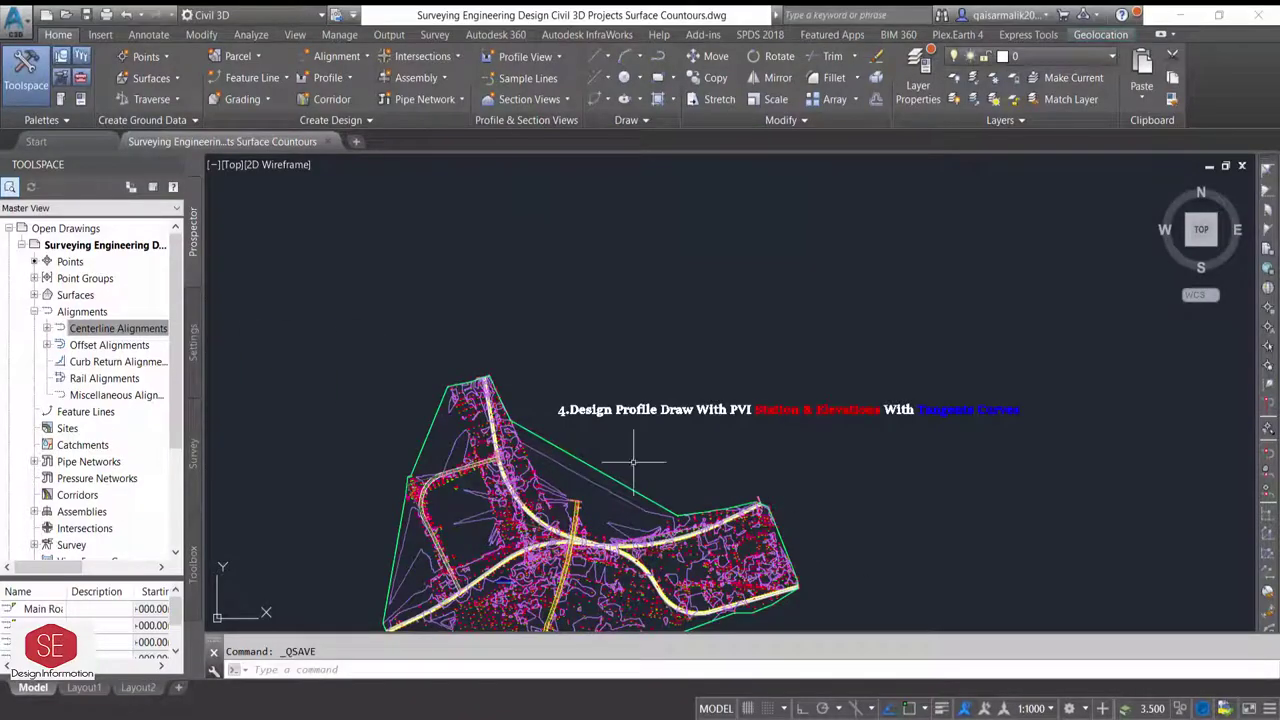
Add the Survey Engineering ground profile for the Road 4 alignment.
scroll(600, 432, "up", 3)
scroll(685, 472, "down", 2)
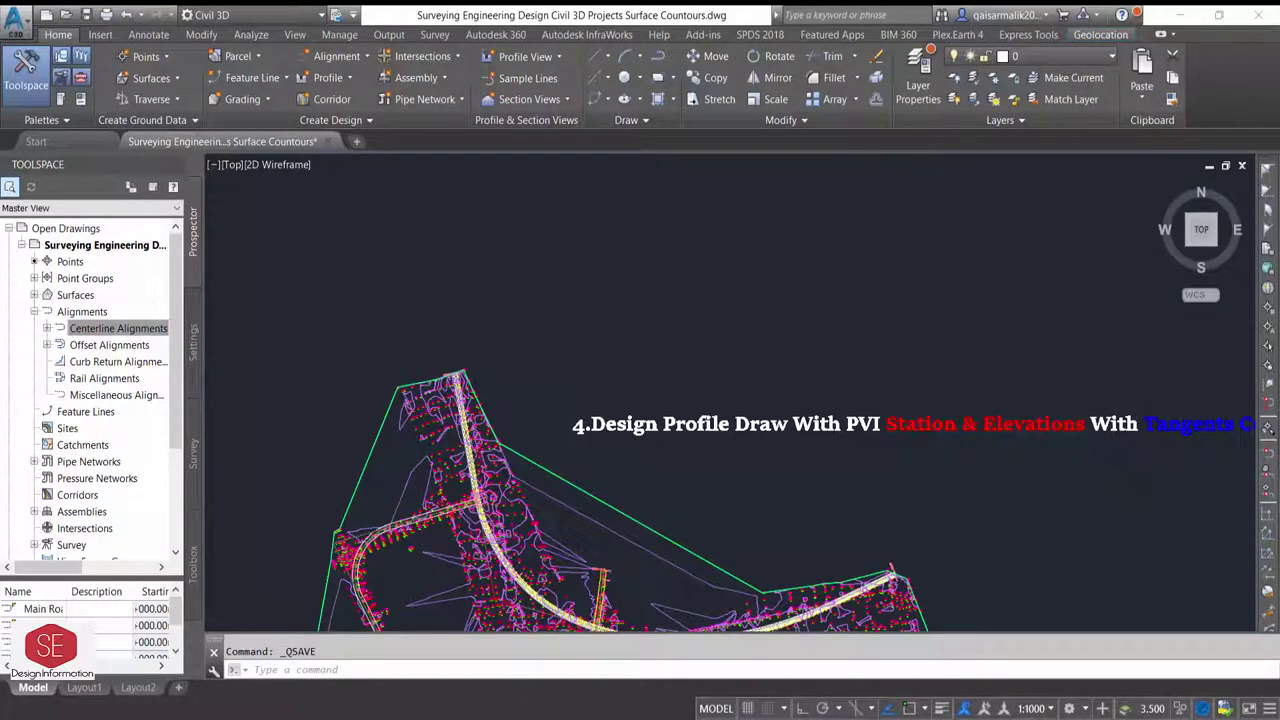
scroll(1003, 452, "down", 2)
scroll(1113, 451, "up", 5)
scroll(843, 511, "down", 3)
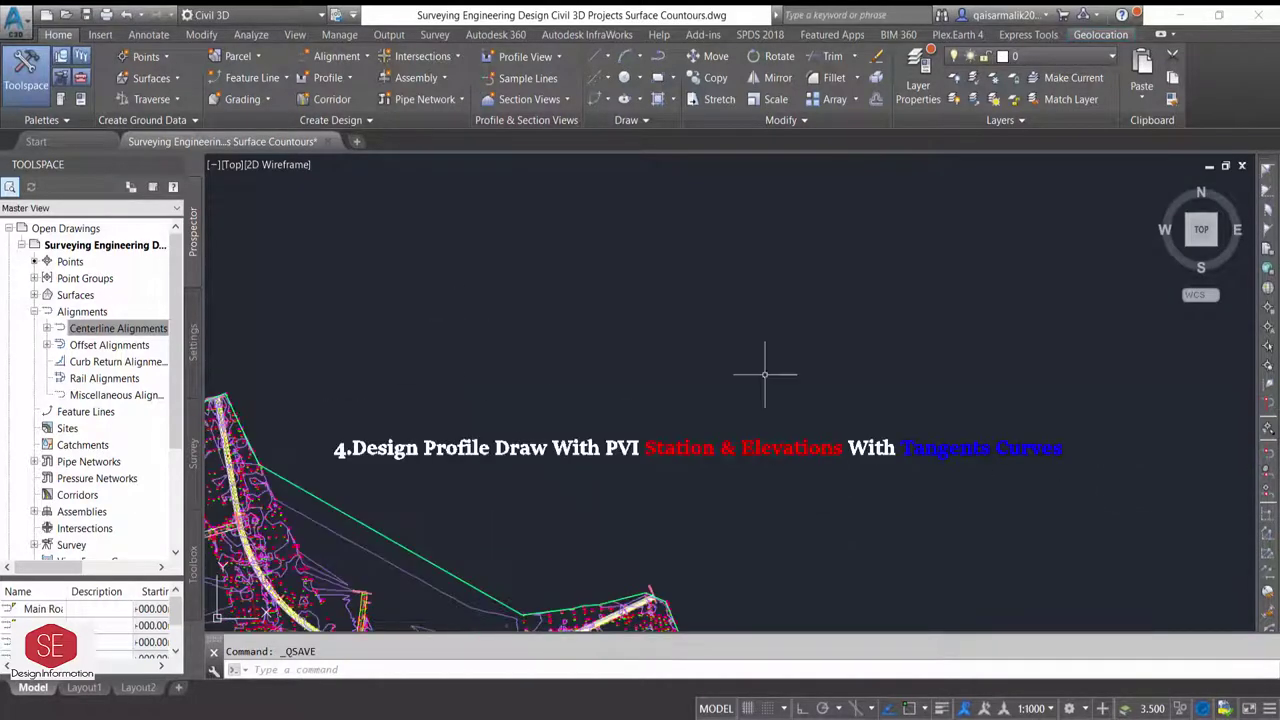
scroll(764, 332, "down", 2)
left_click(328, 80)
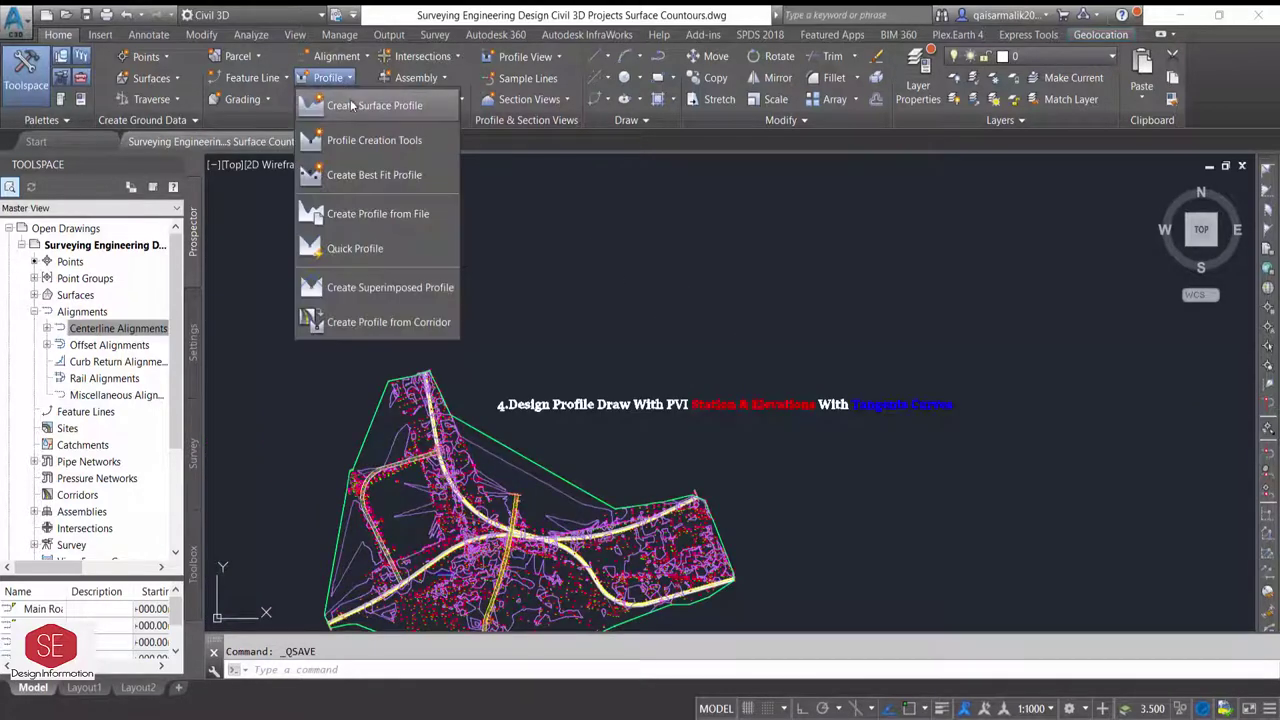
left_click(356, 106)
left_click(461, 229)
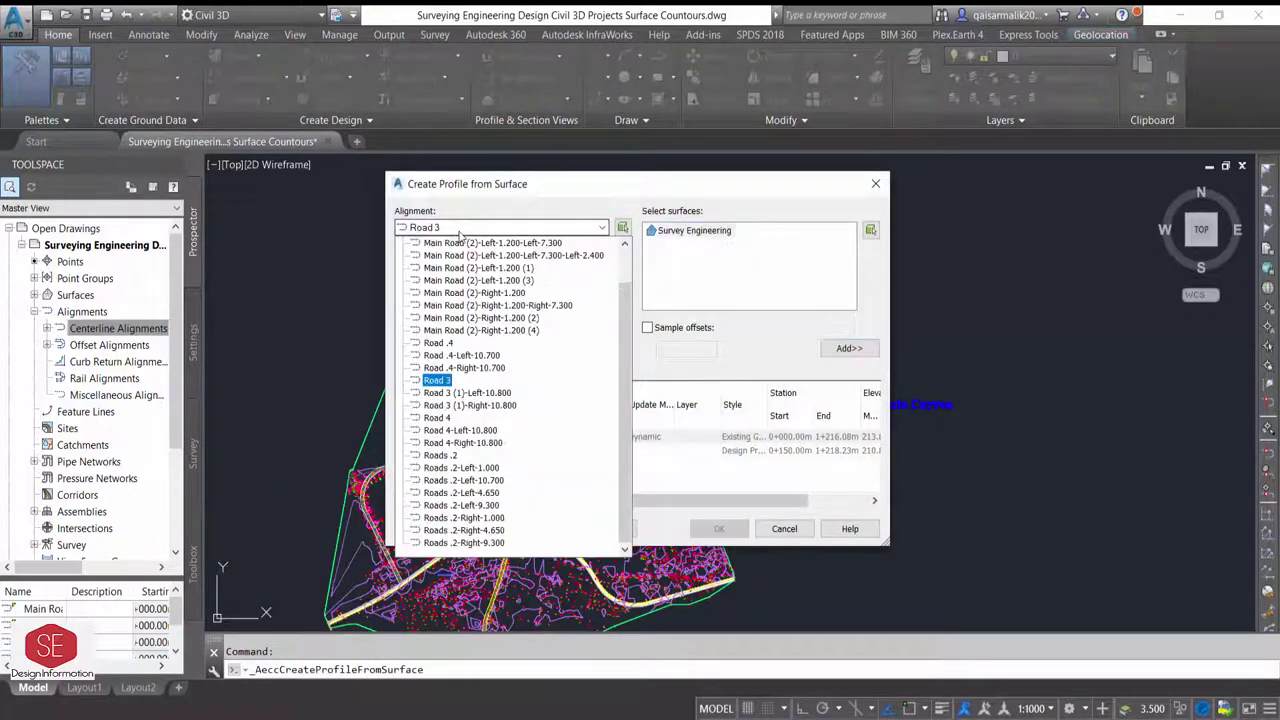
left_click(447, 420)
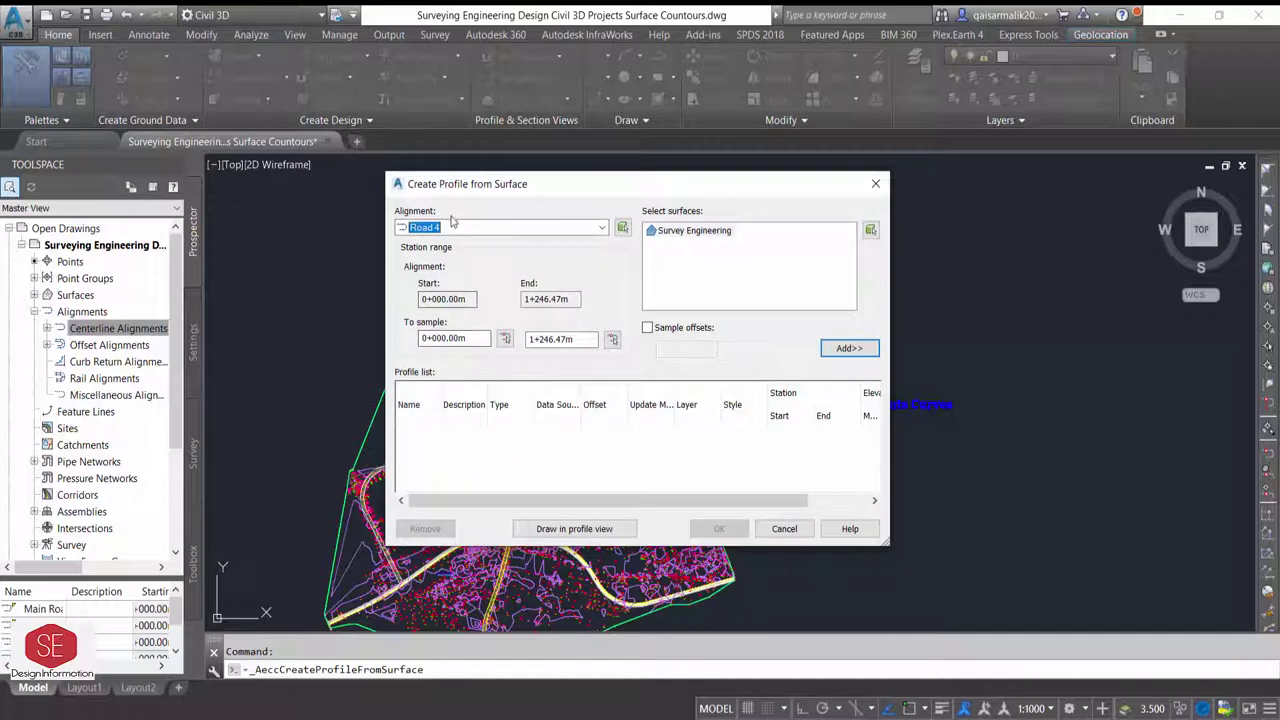
left_click(695, 230)
left_click(845, 350)
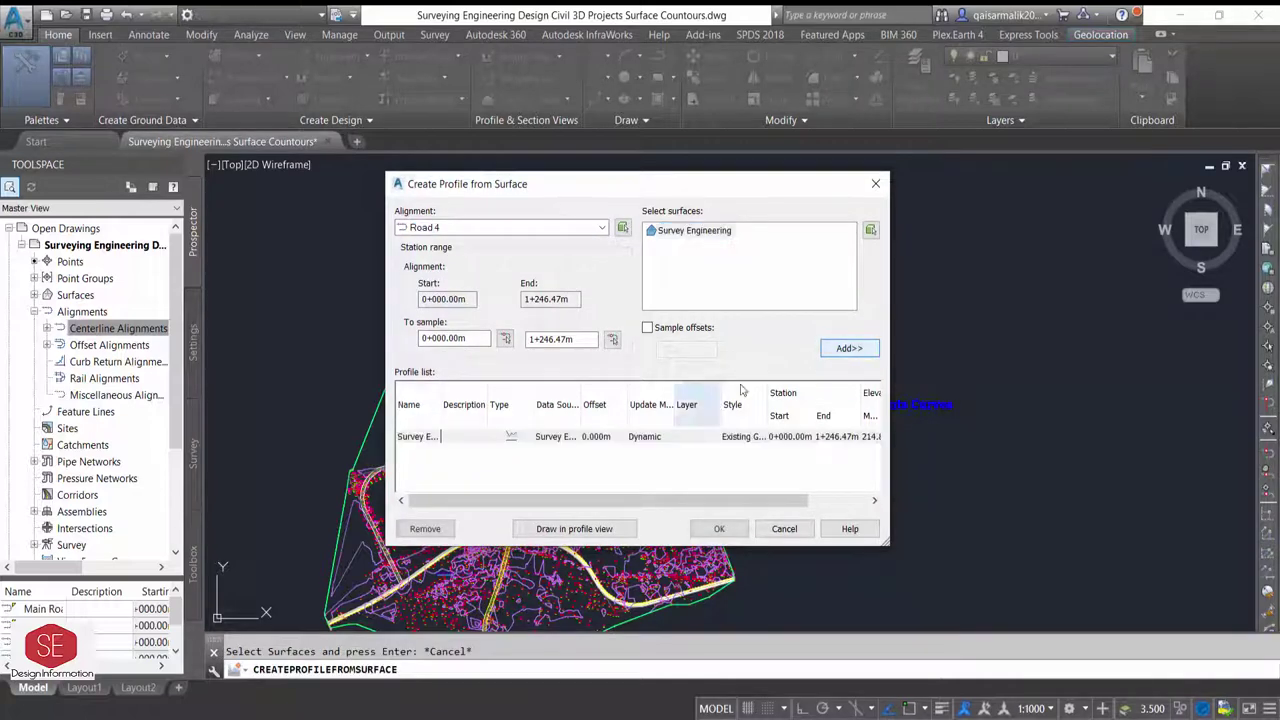
left_click(628, 530)
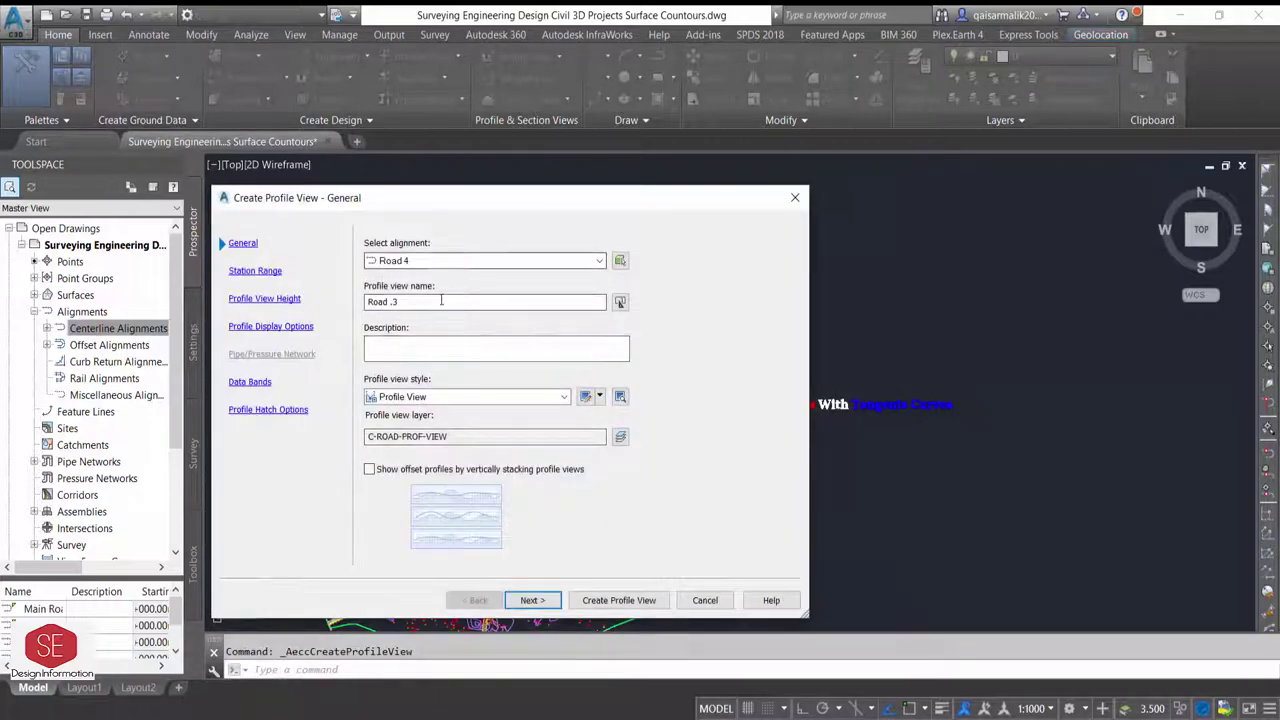
Create the Road 4 profile view with Profile View style and a 210–220 m user-specified height.
left_click(435, 398)
left_click(410, 512)
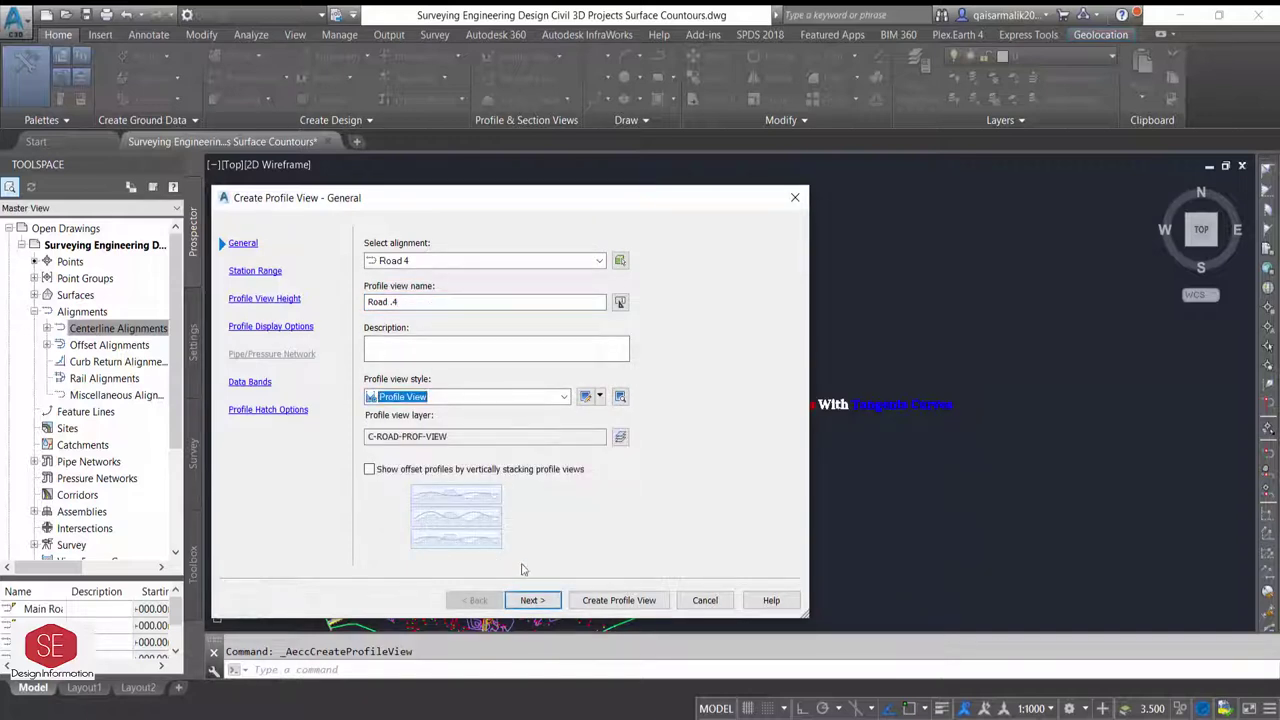
left_click(531, 600)
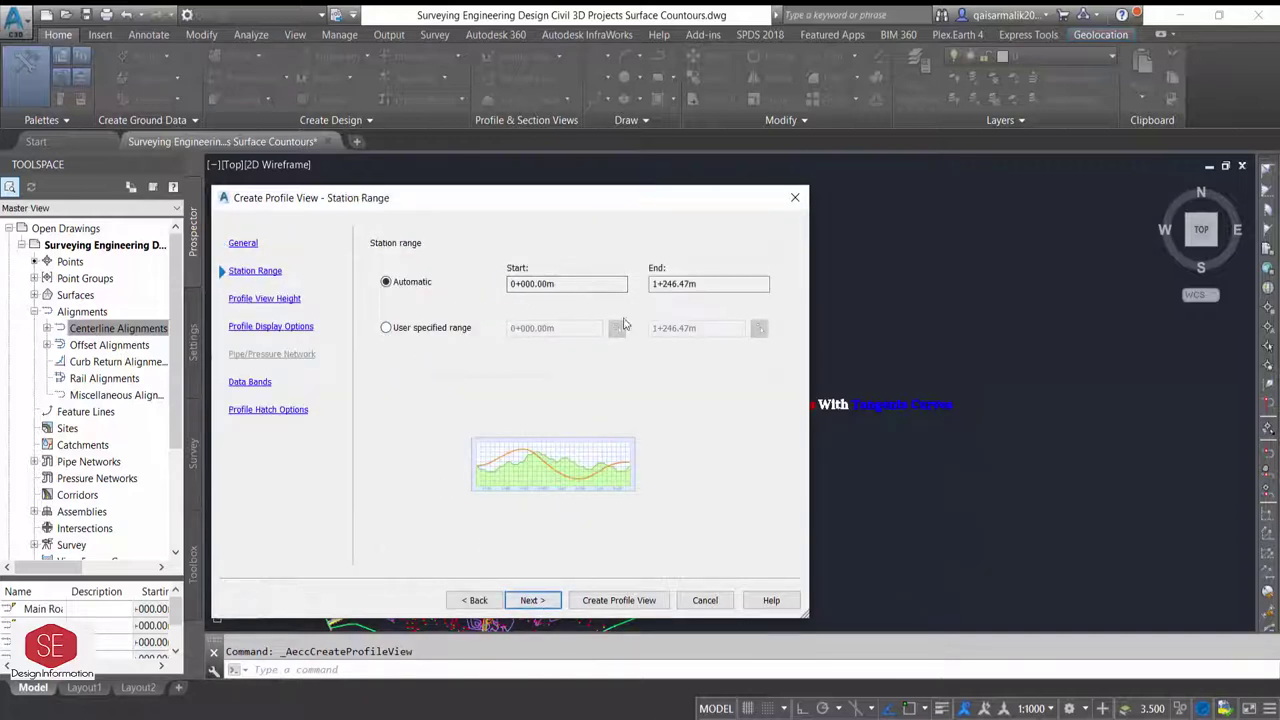
left_click(512, 601)
type("220")
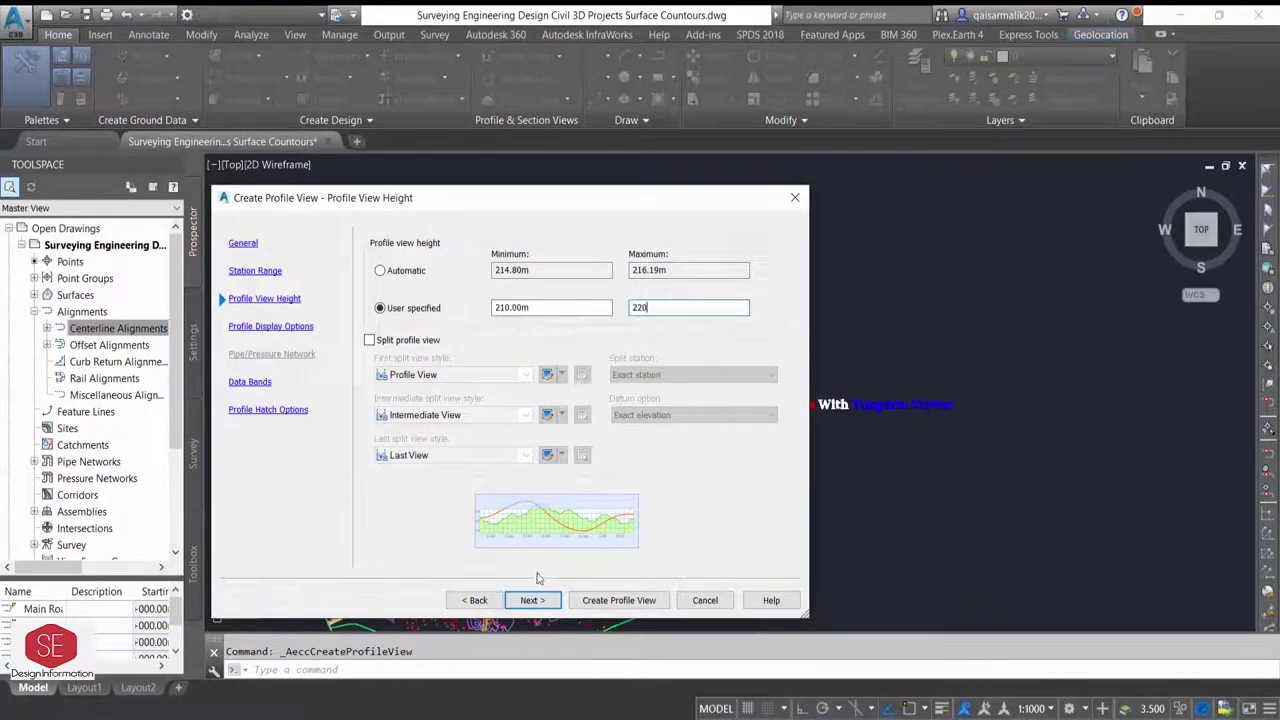
left_click(540, 601)
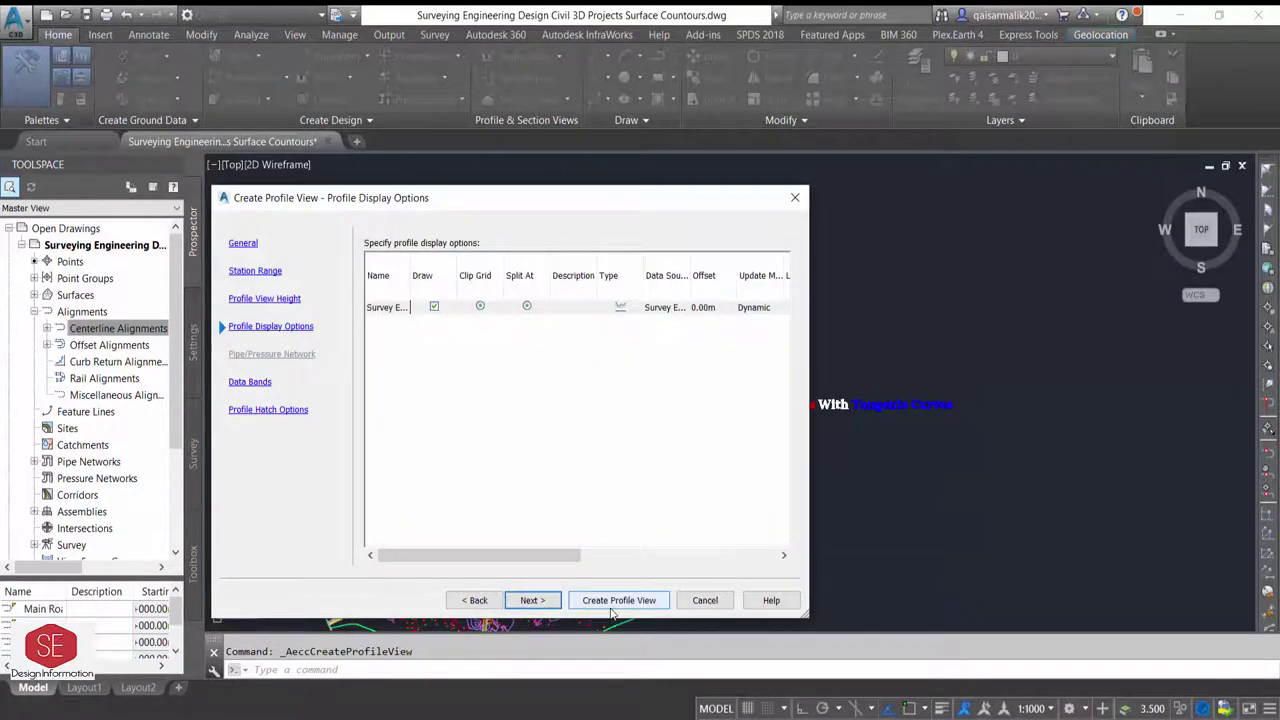
left_click(618, 600)
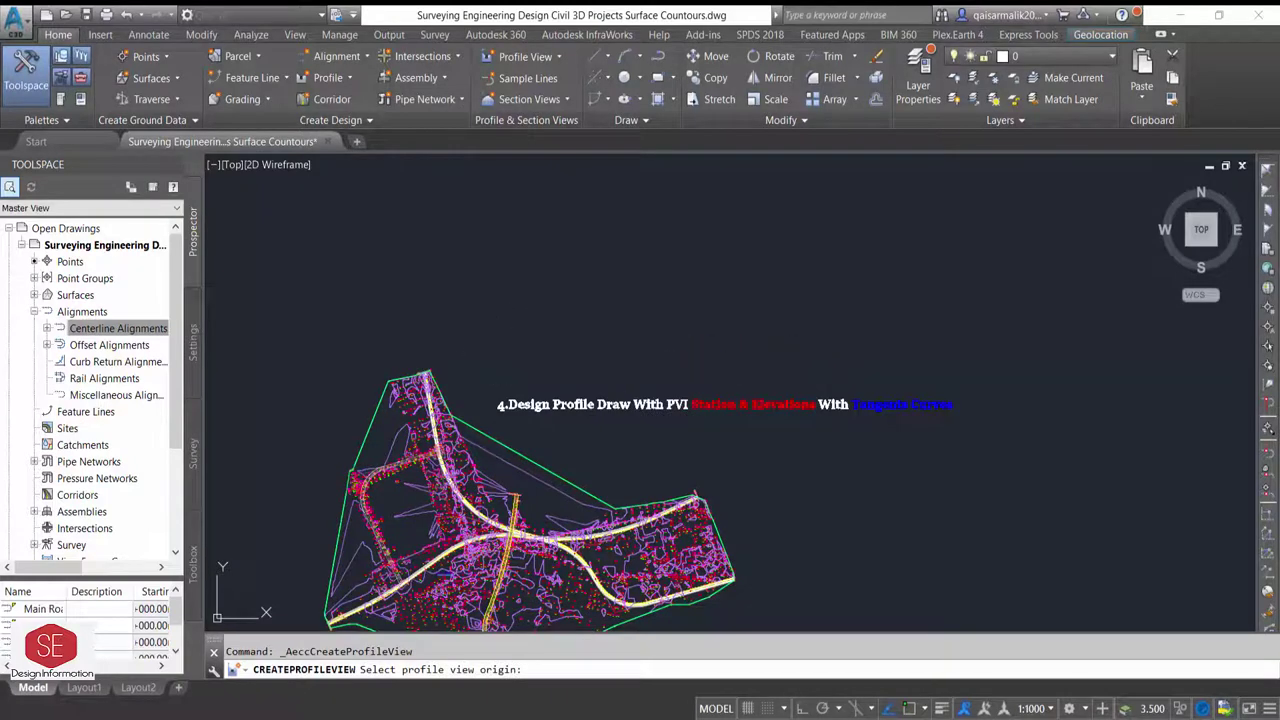
Start a new design profile on the placed Road 4 profile view.
scroll(812, 328, "up", 5)
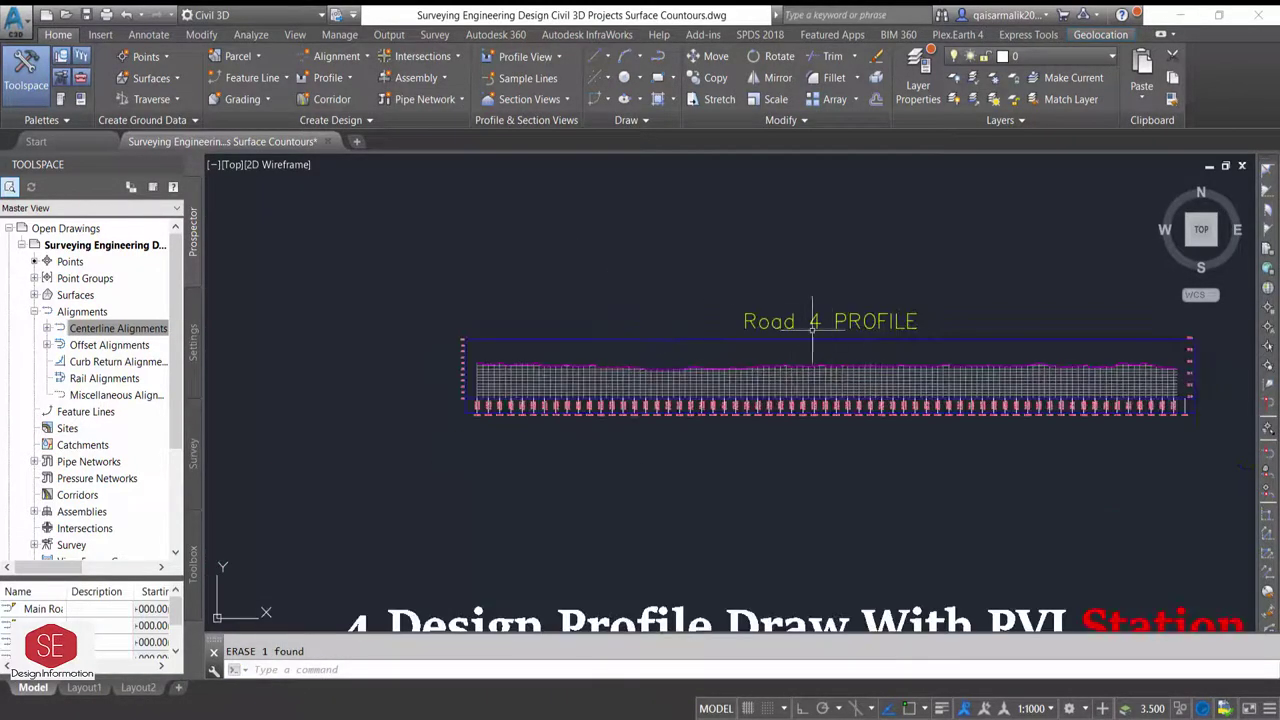
scroll(582, 344, "up", 2)
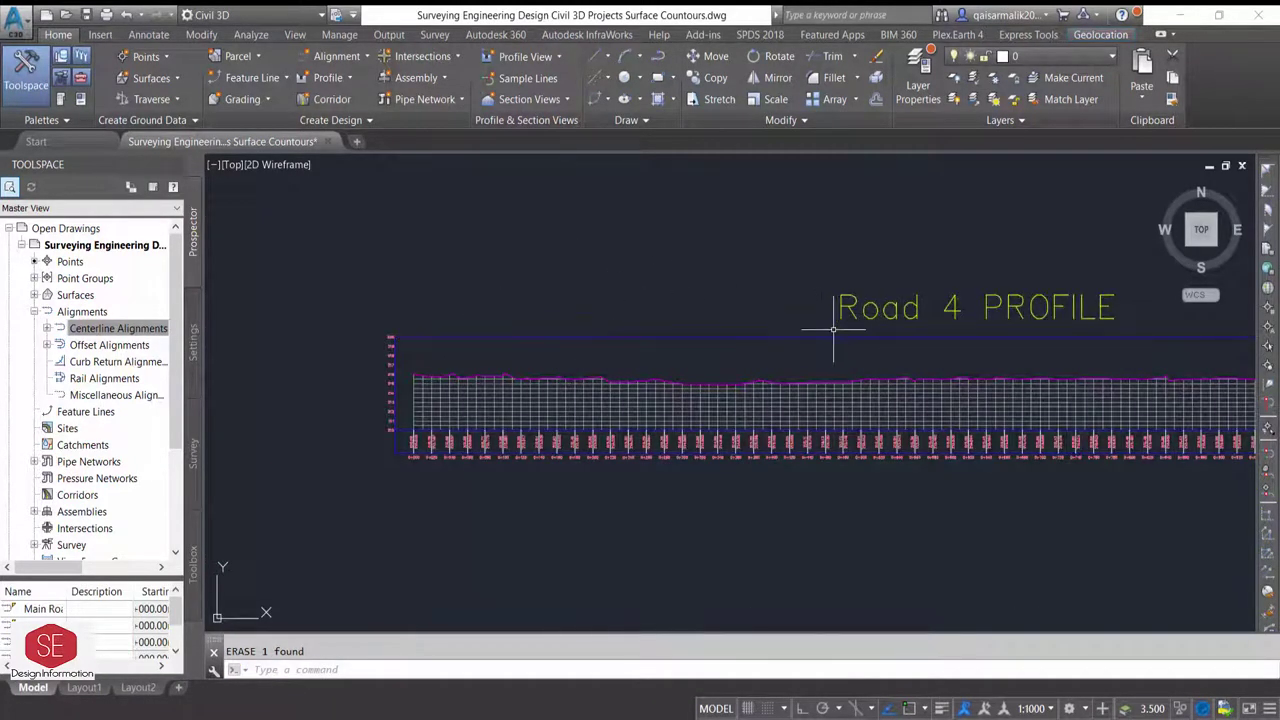
left_click(330, 77)
left_click(382, 136)
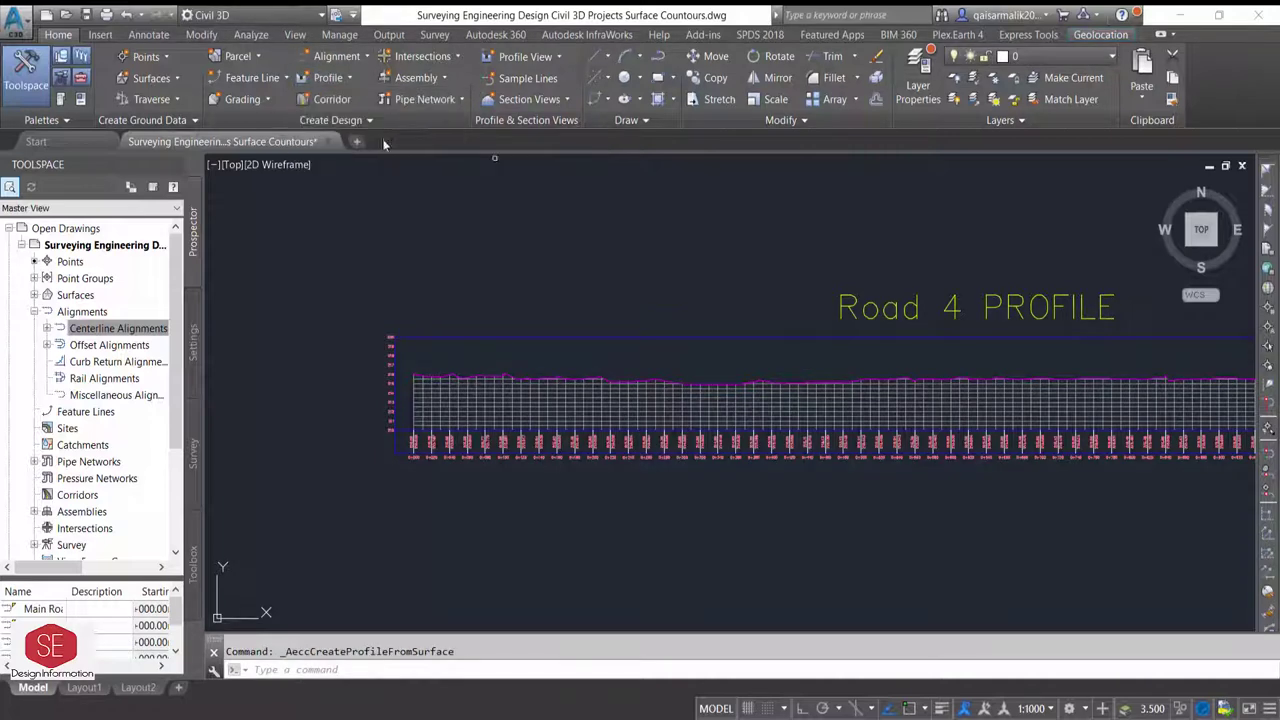
left_click(487, 340)
type("Road 4")
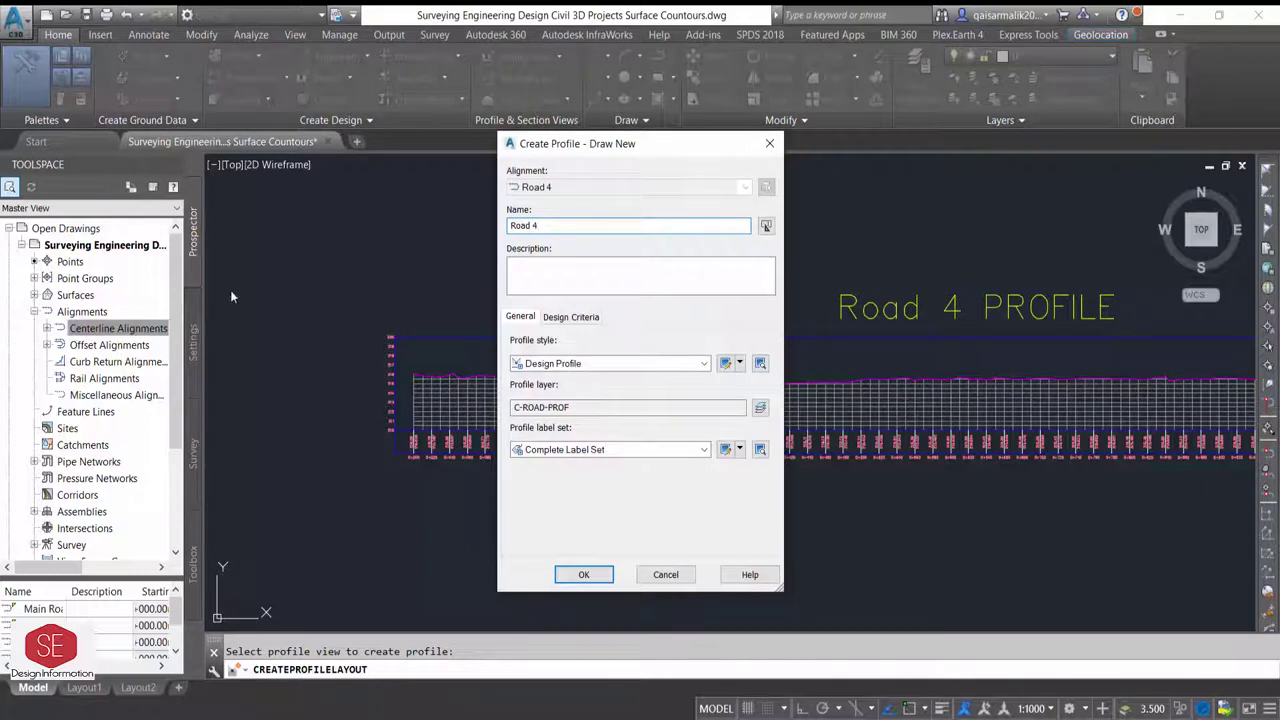
Create the Road 4 design profile with the Design Profile style.
left_click(574, 366)
left_click(567, 393)
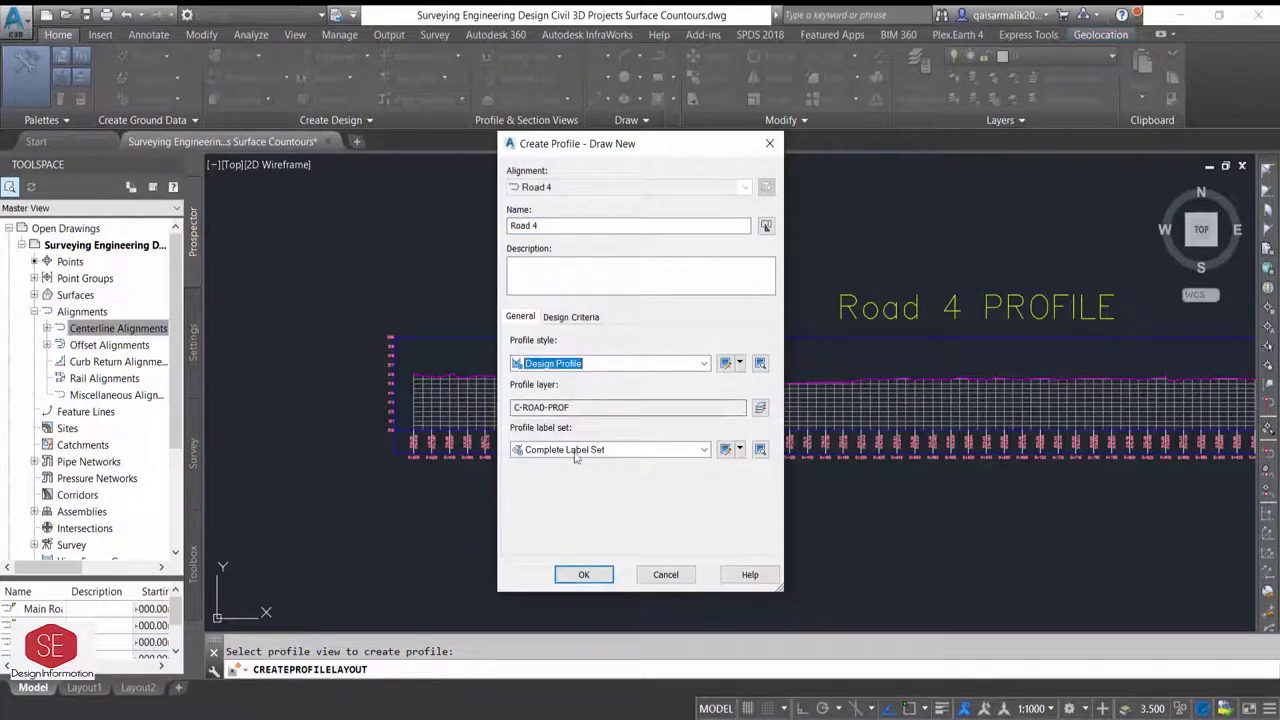
left_click(581, 572)
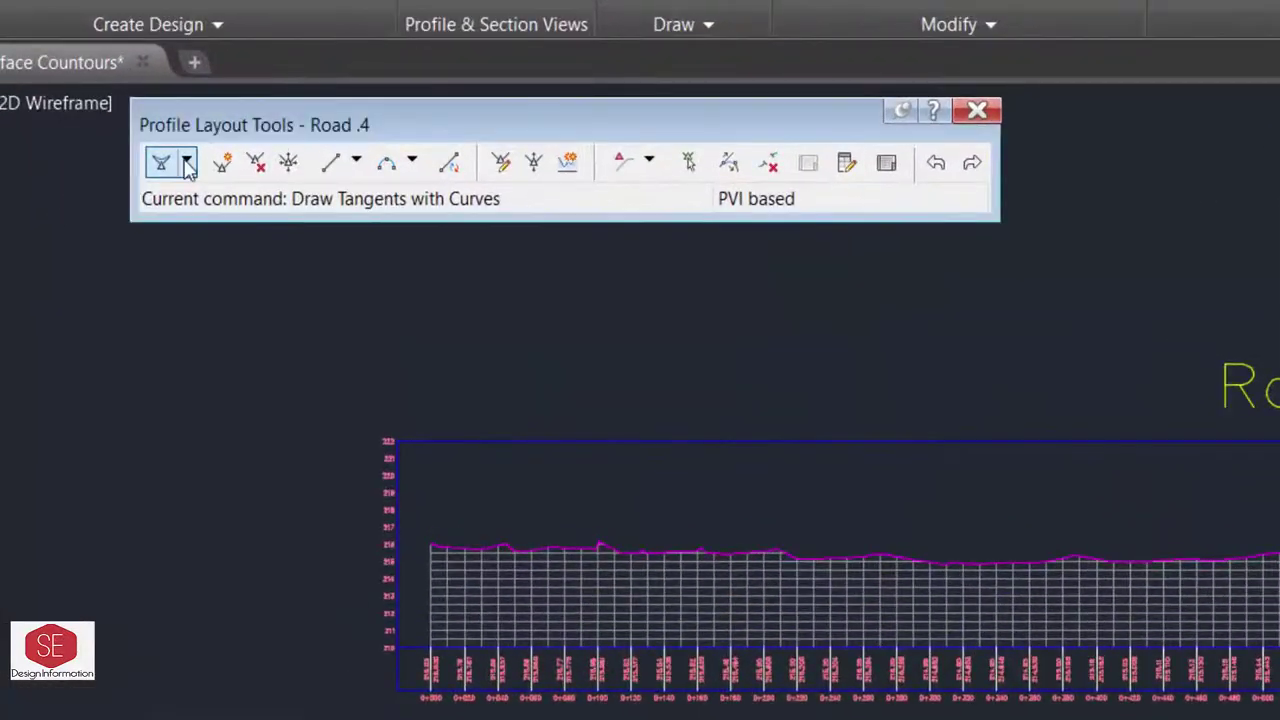
Set 150 m parabolic vertical curves for drawing tangents with curves.
left_click(352, 158)
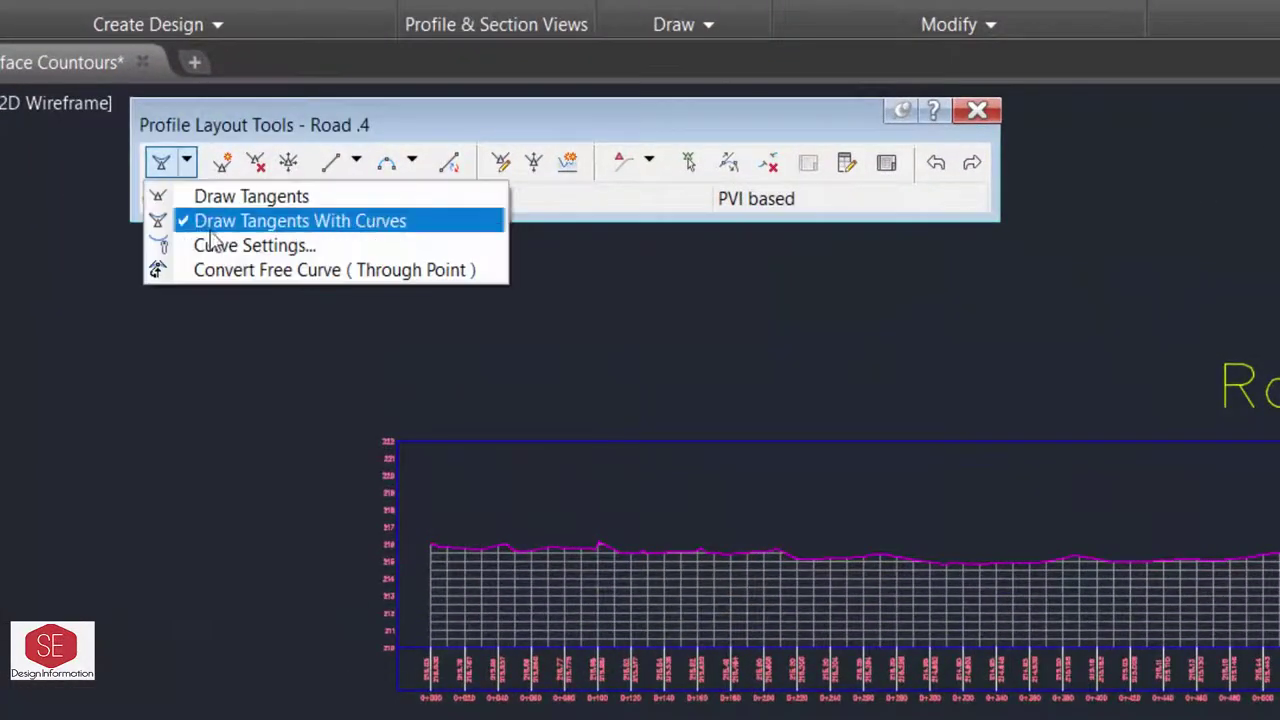
left_click(250, 246)
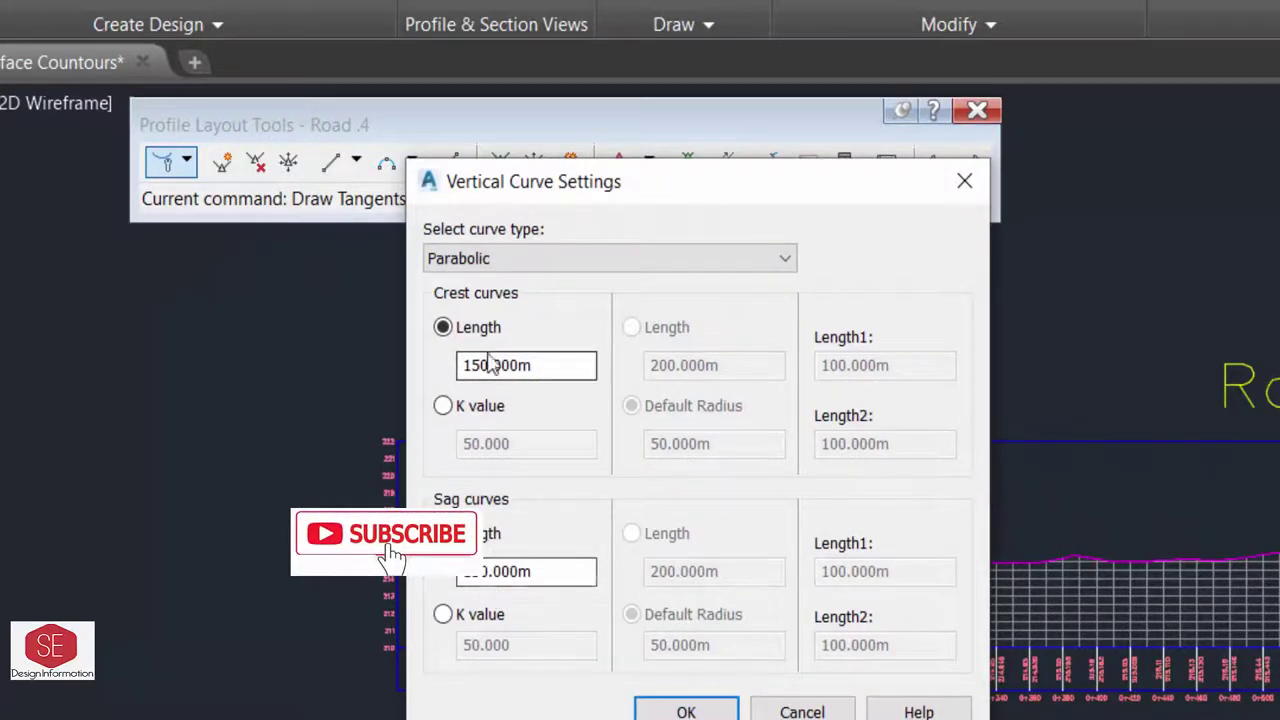
key("Return")
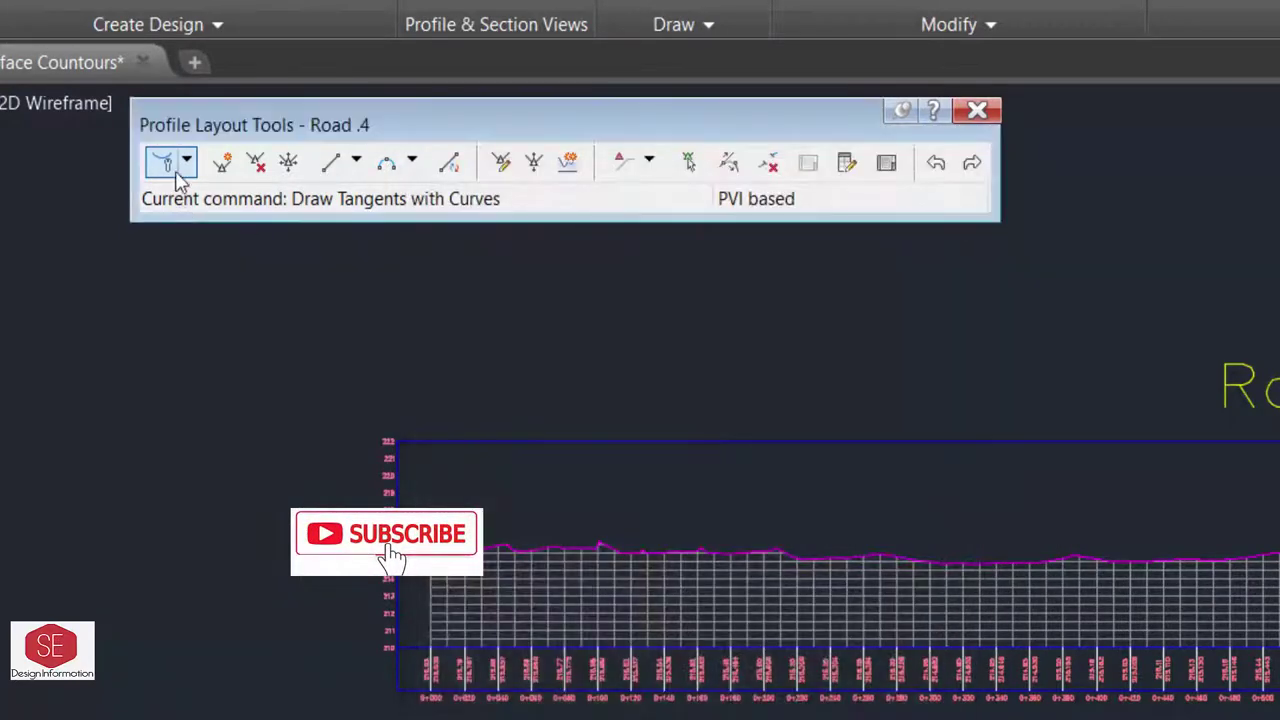
left_click(186, 161)
Start drawing tangents with curves on the Road 4 profile view, using the ground surface for elevations.
left_click(230, 222)
type("'ss")
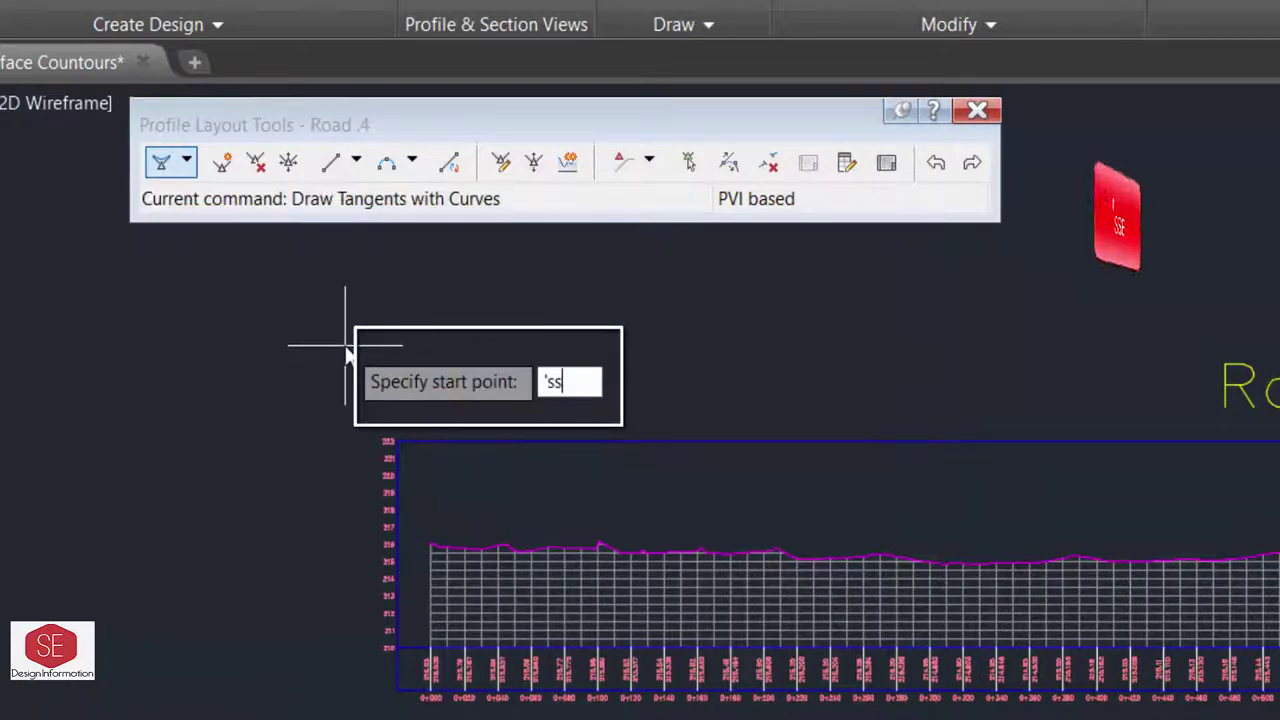
type("e")
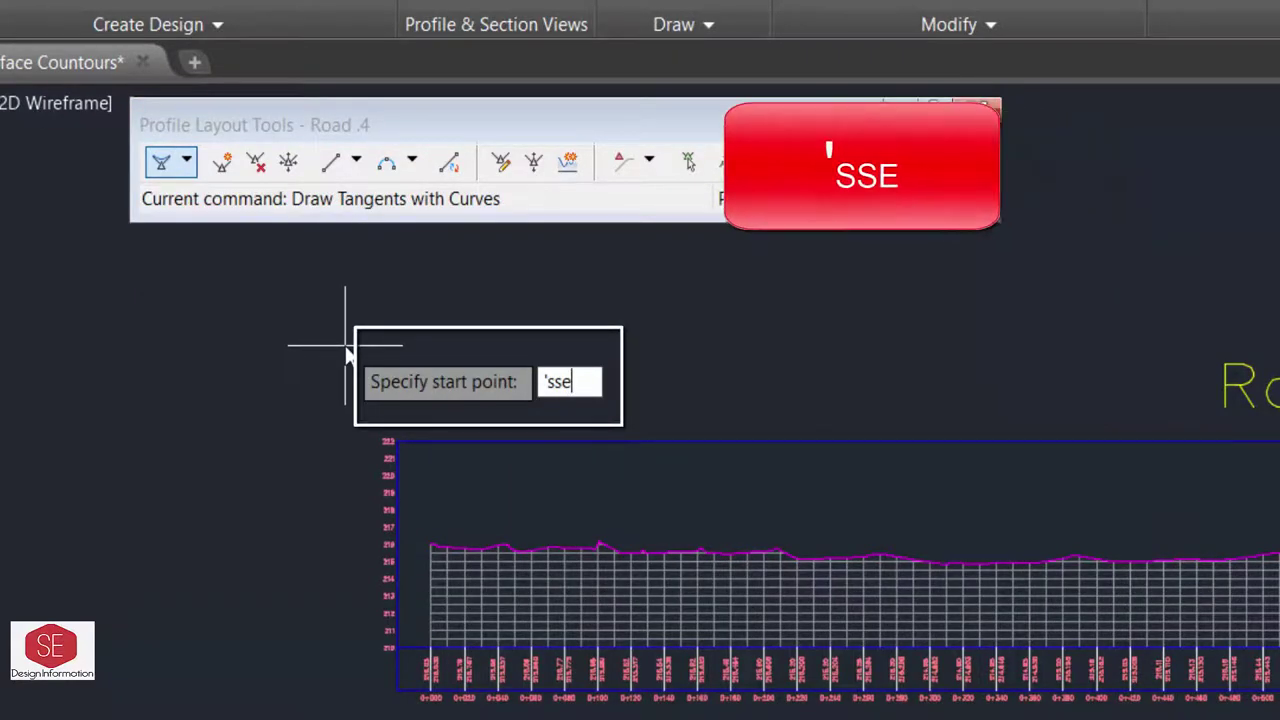
key("Return")
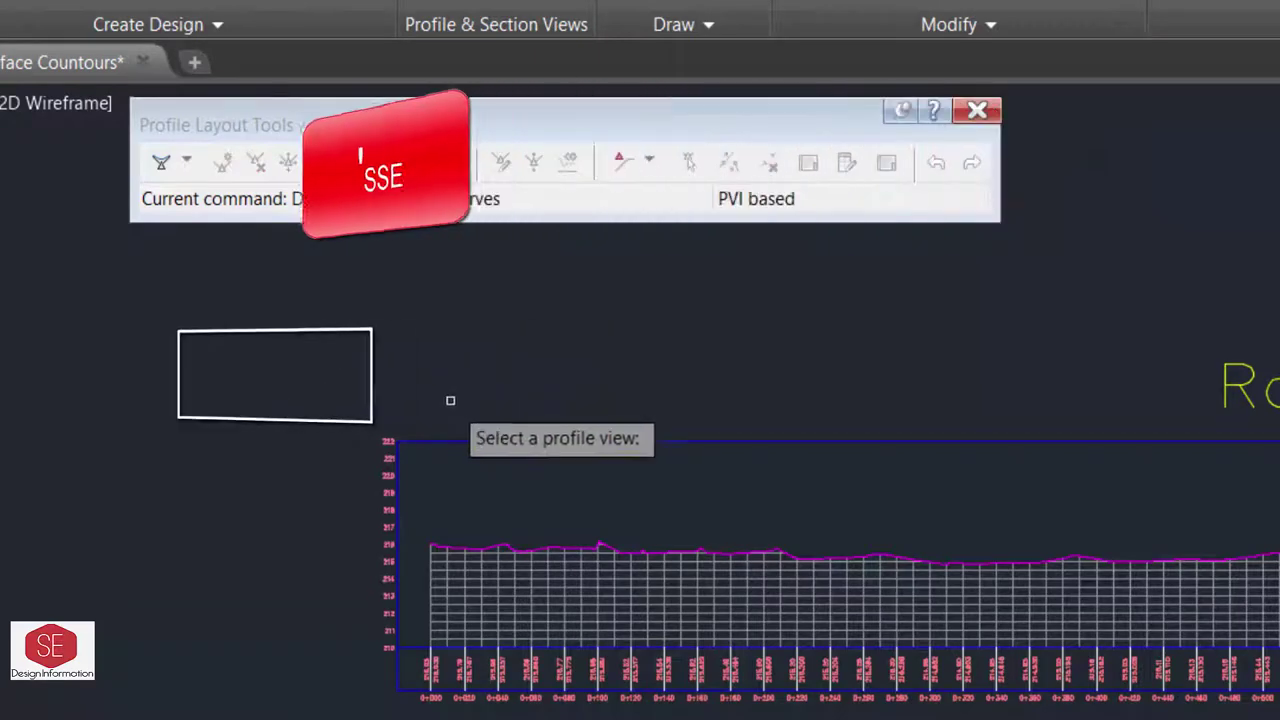
left_click(500, 455)
scroll(477, 344, "down", 5)
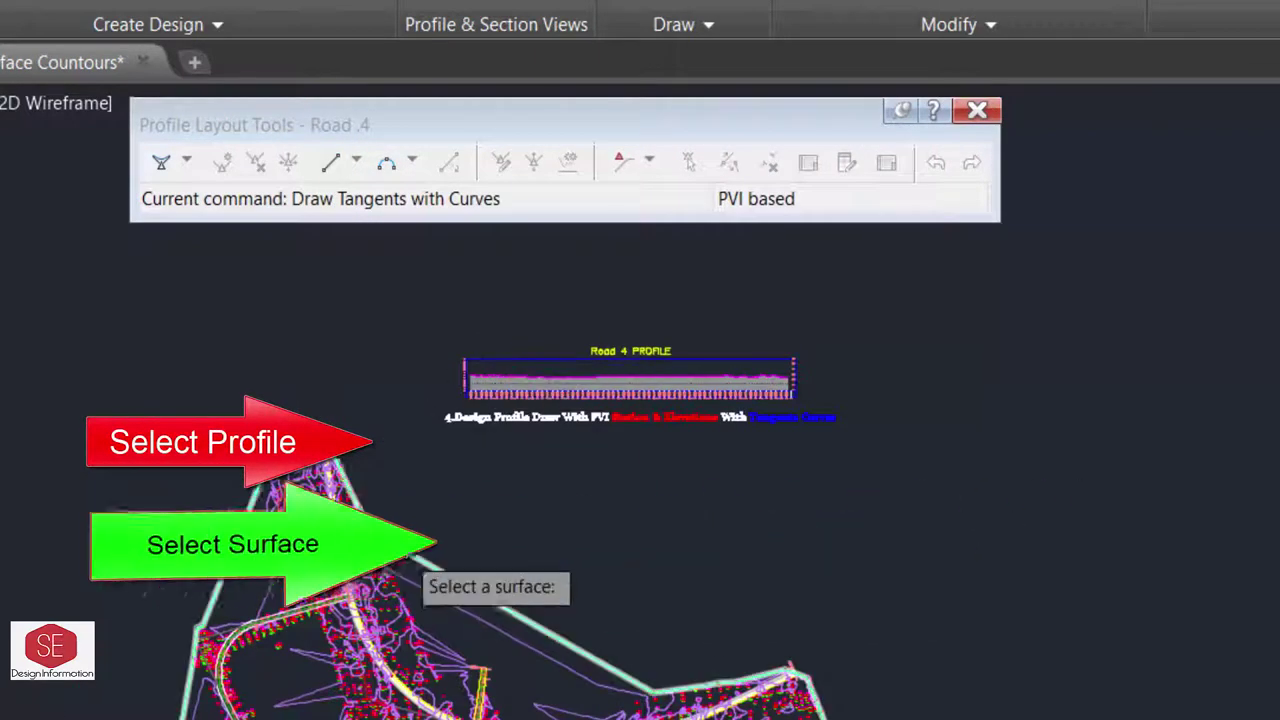
left_click(345, 548)
scroll(315, 595, "up", 2)
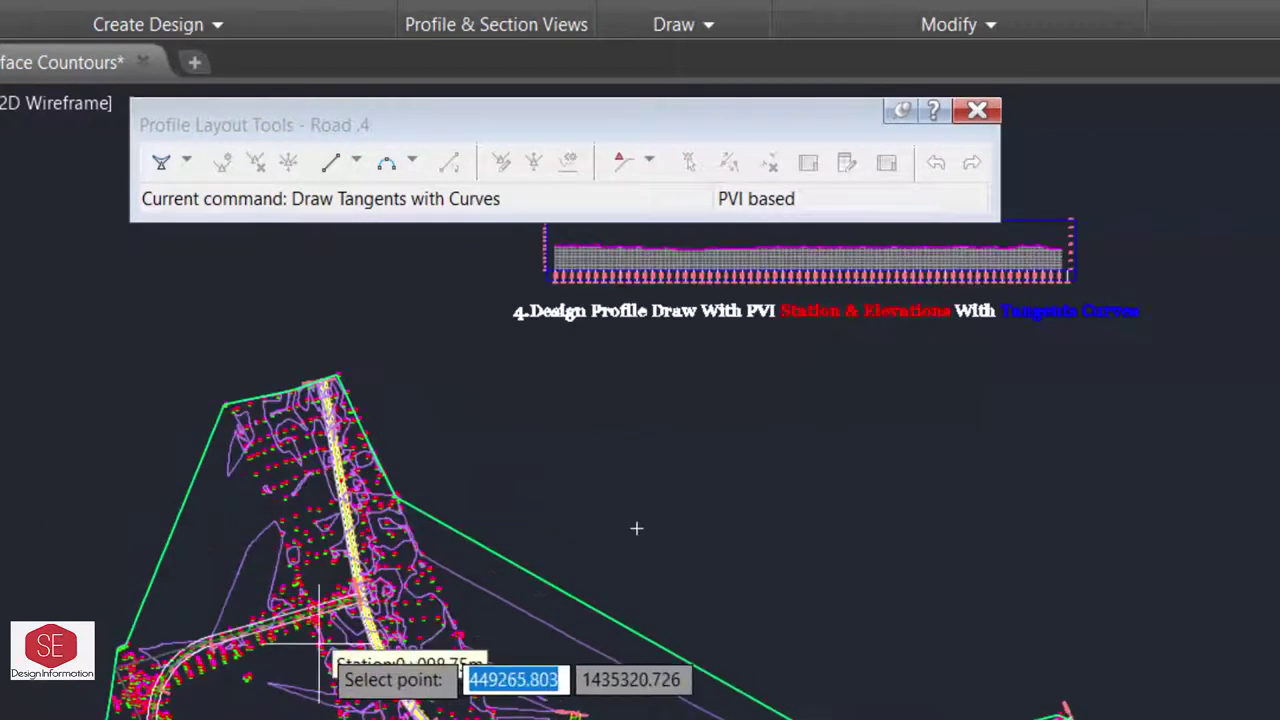
scroll(636, 527, "up", 3)
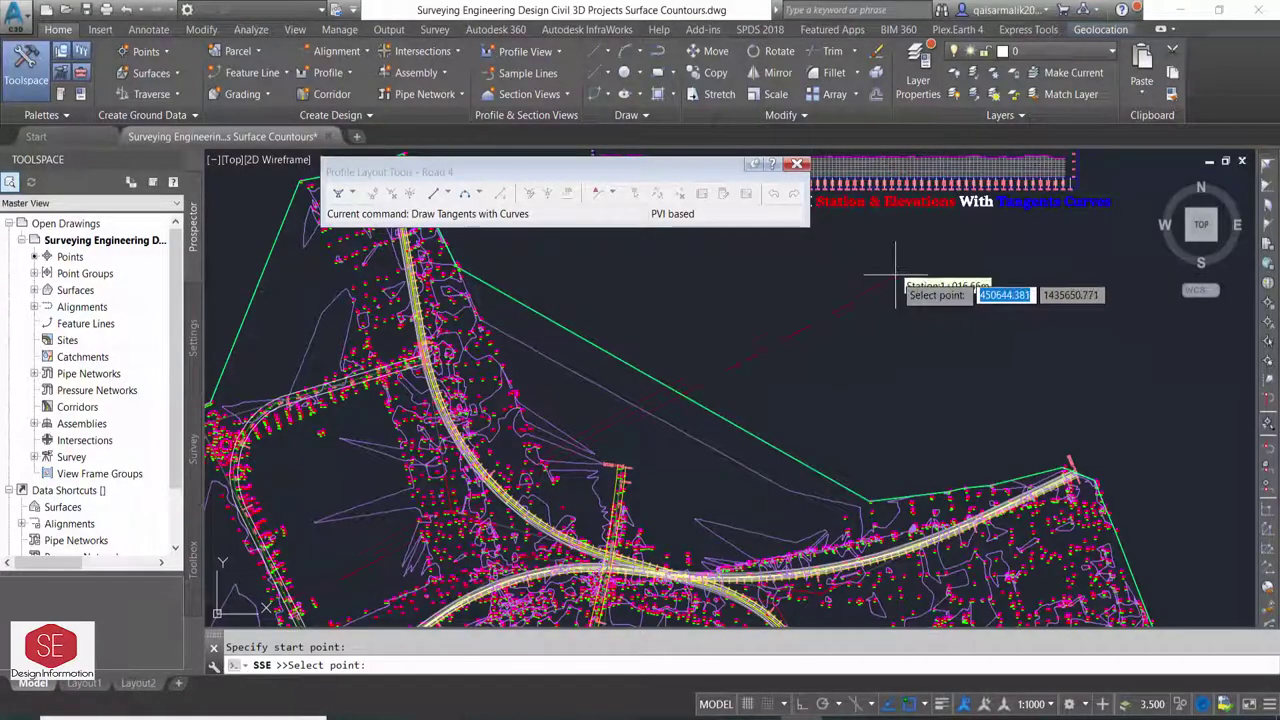
Place the first PVI of the Road 4 design profile at station 0+000.
type("0")
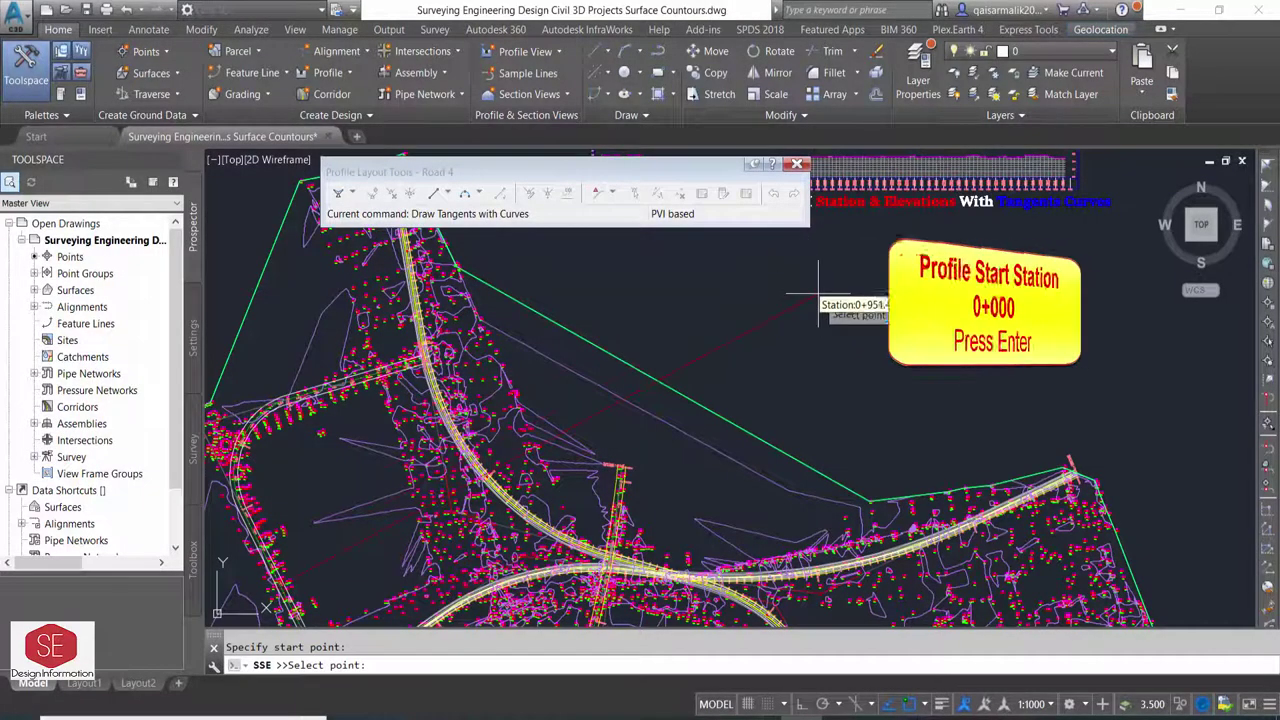
key("Return")
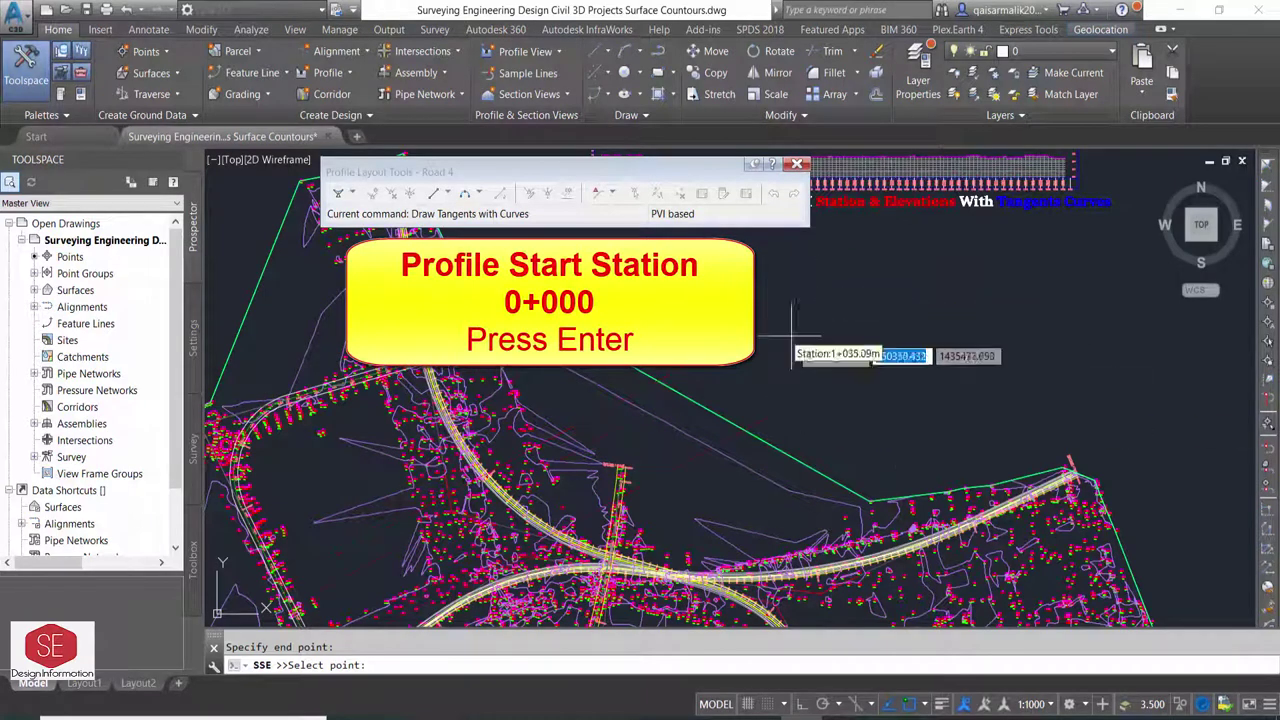
scroll(816, 326, "down", 3)
scroll(805, 340, "down", 3)
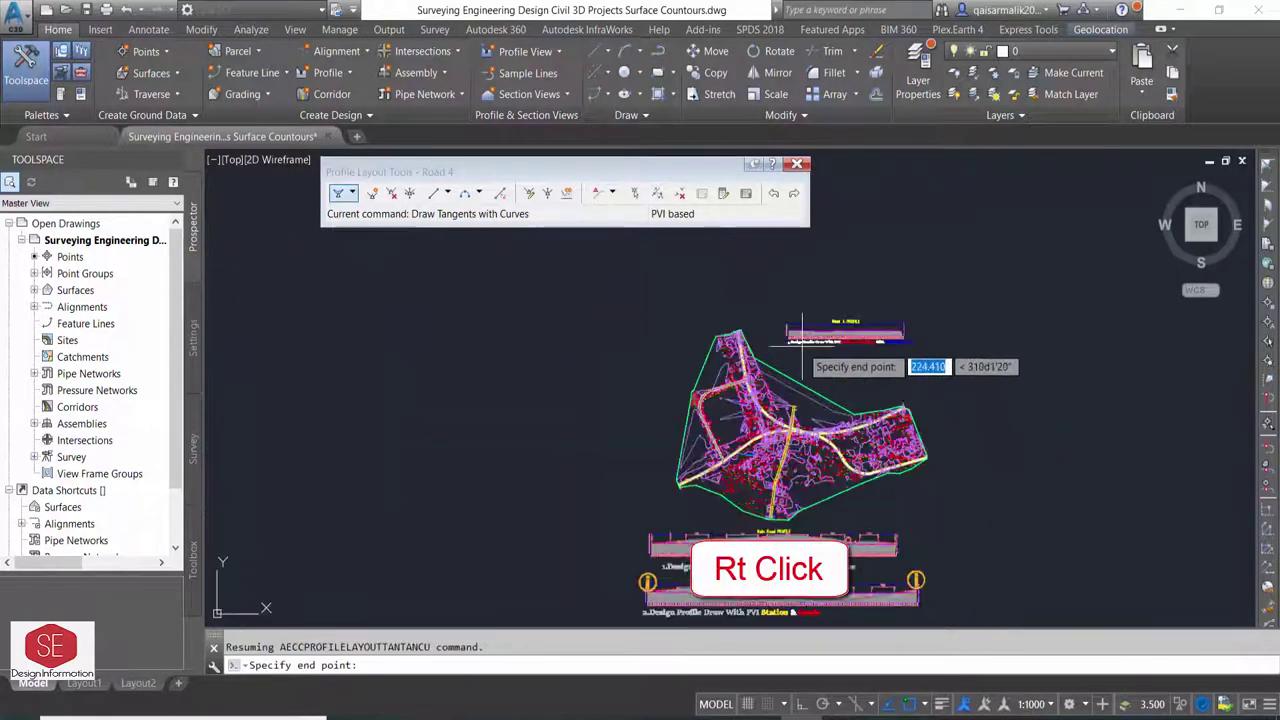
scroll(350, 522, "up", 5)
scroll(365, 515, "up", 2)
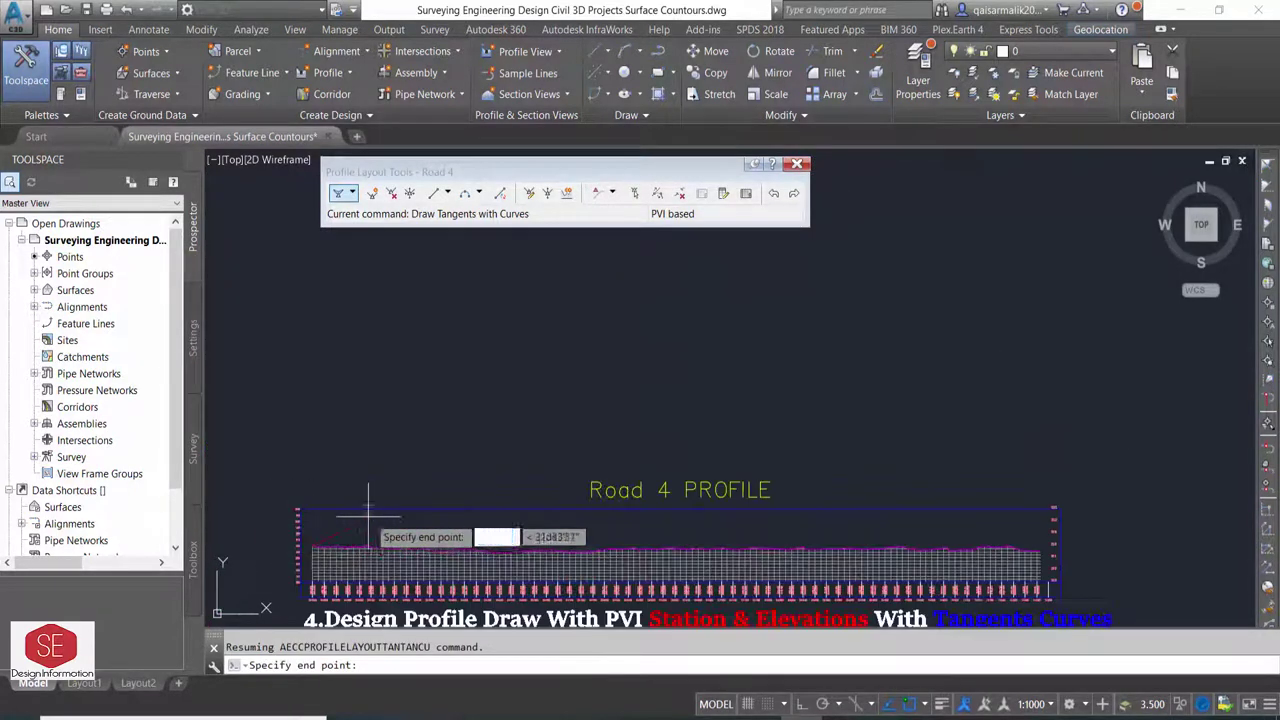
scroll(547, 492, "up", 2)
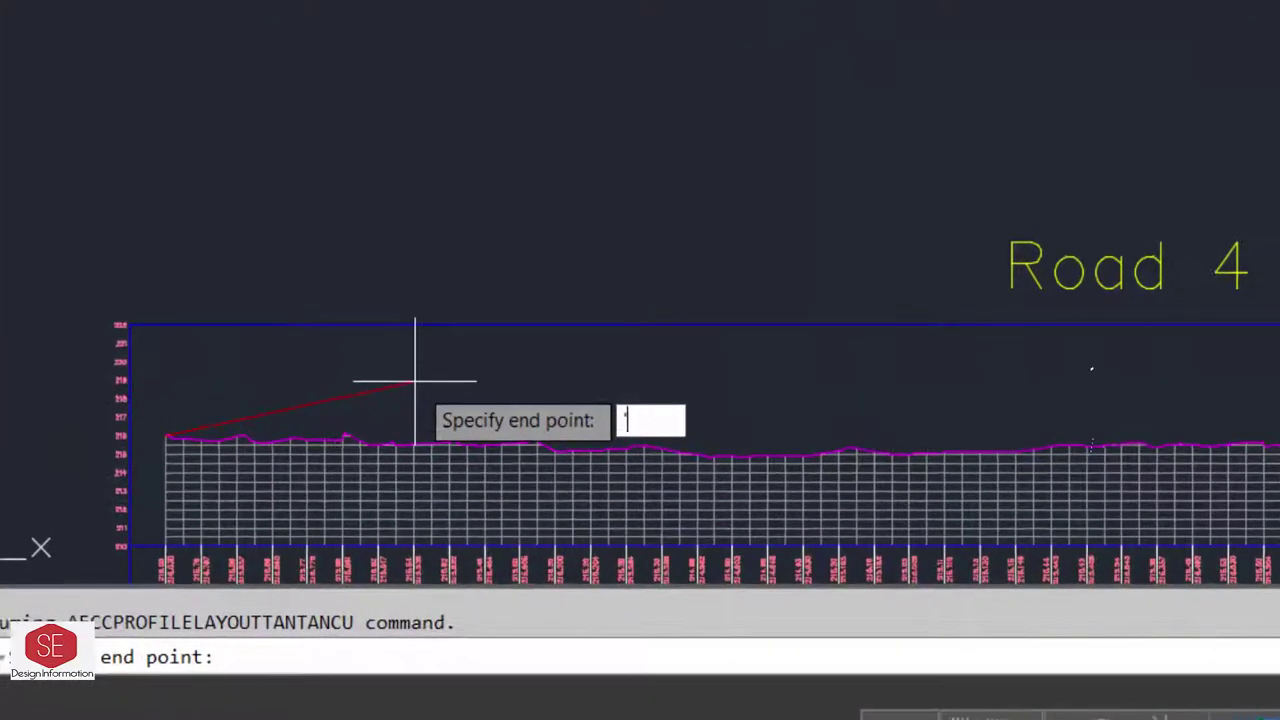
Add PVIs by station and elevation at 300/217 and 600/215.5.
type("pse")
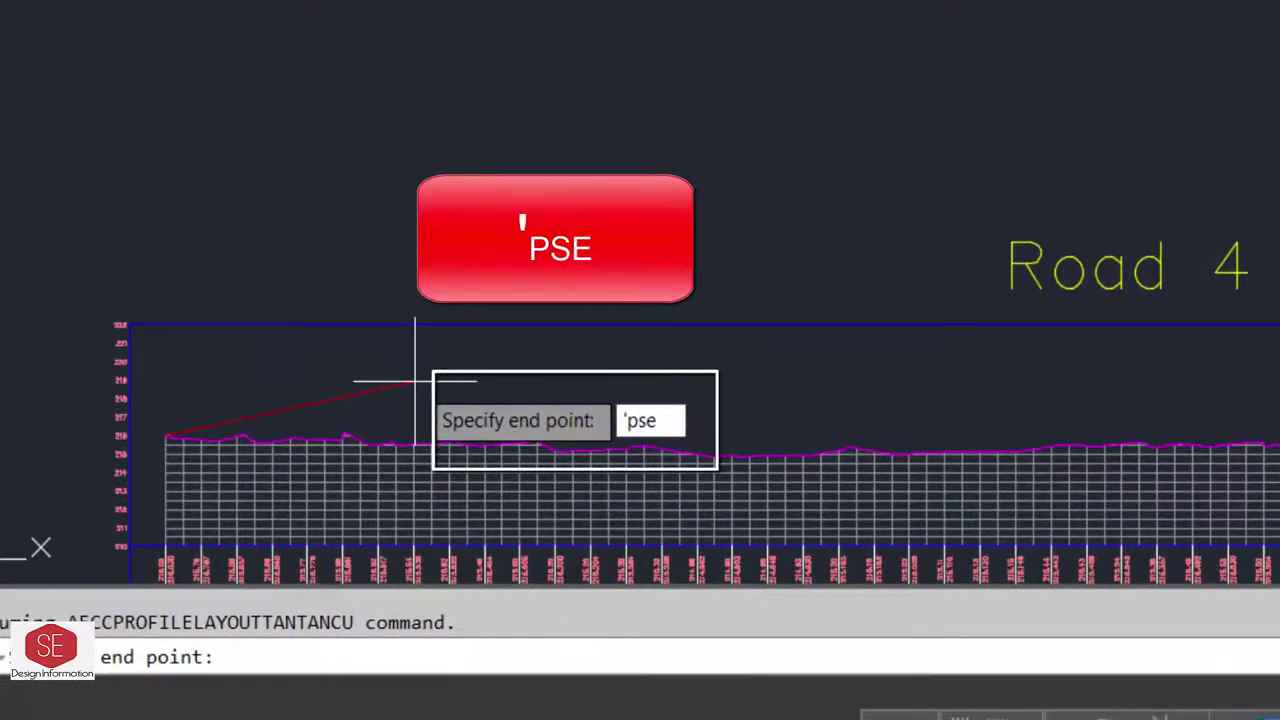
key("Return")
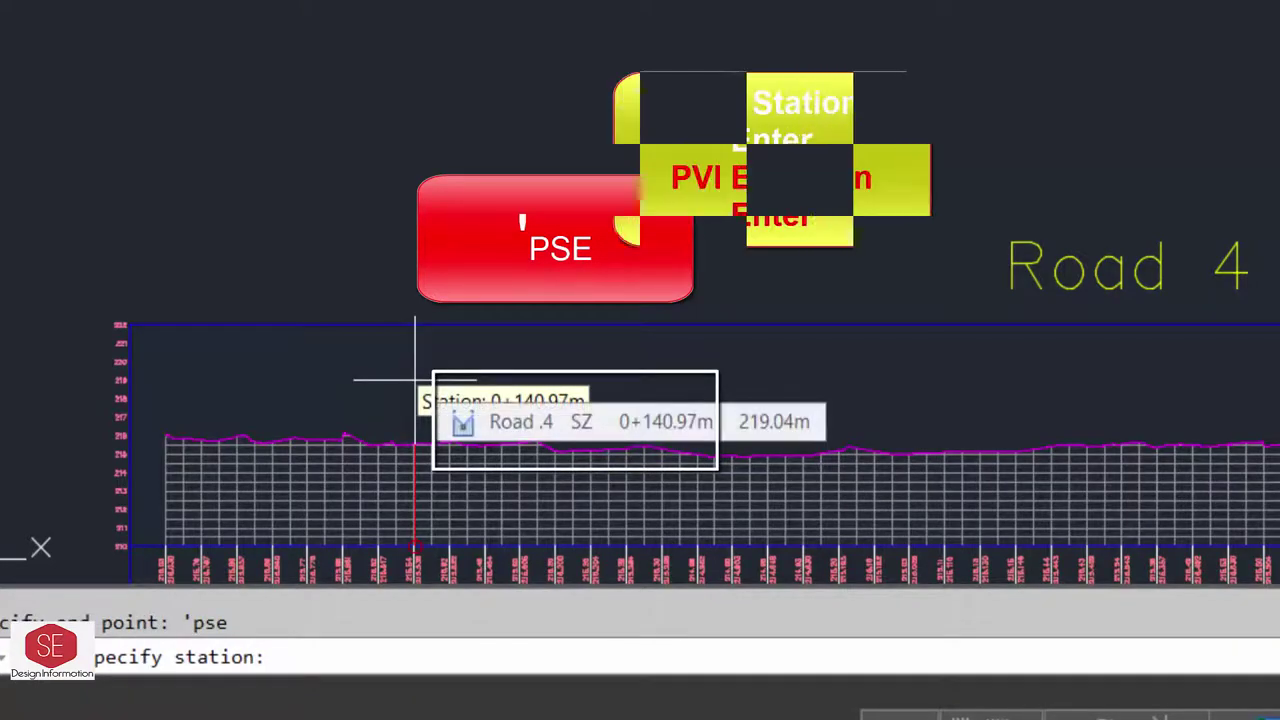
type("300")
key("Return")
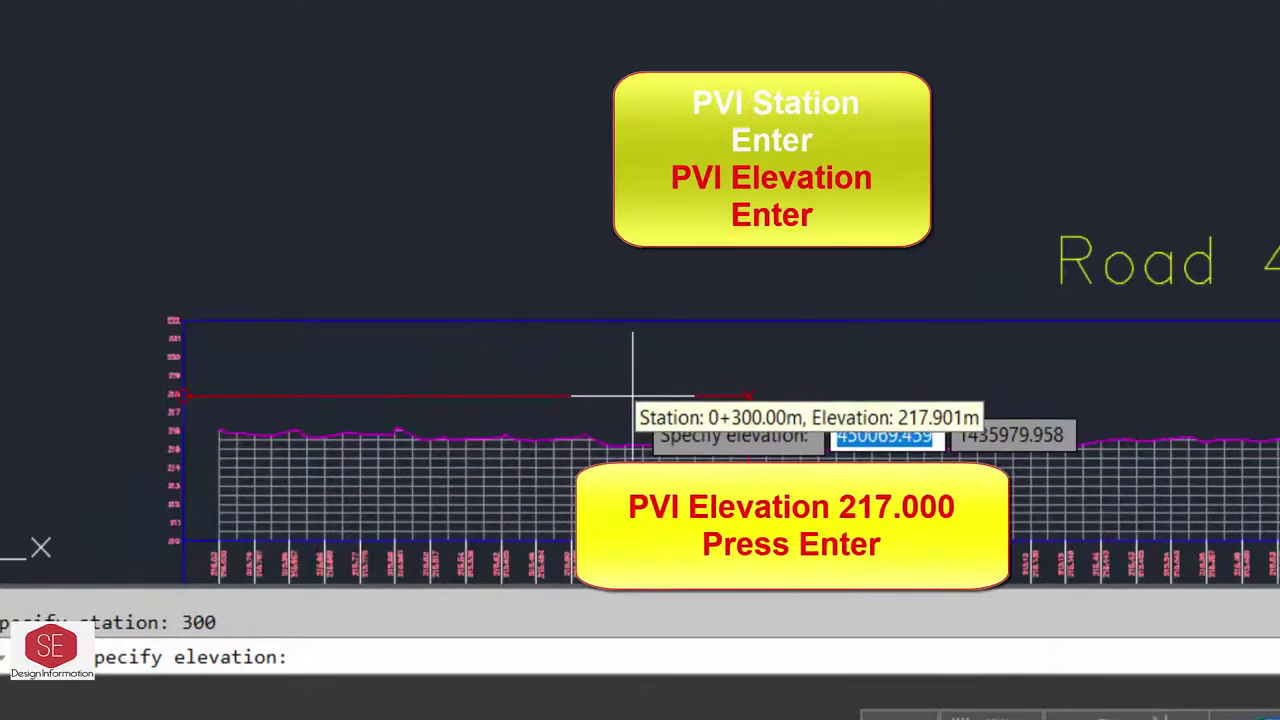
type("217")
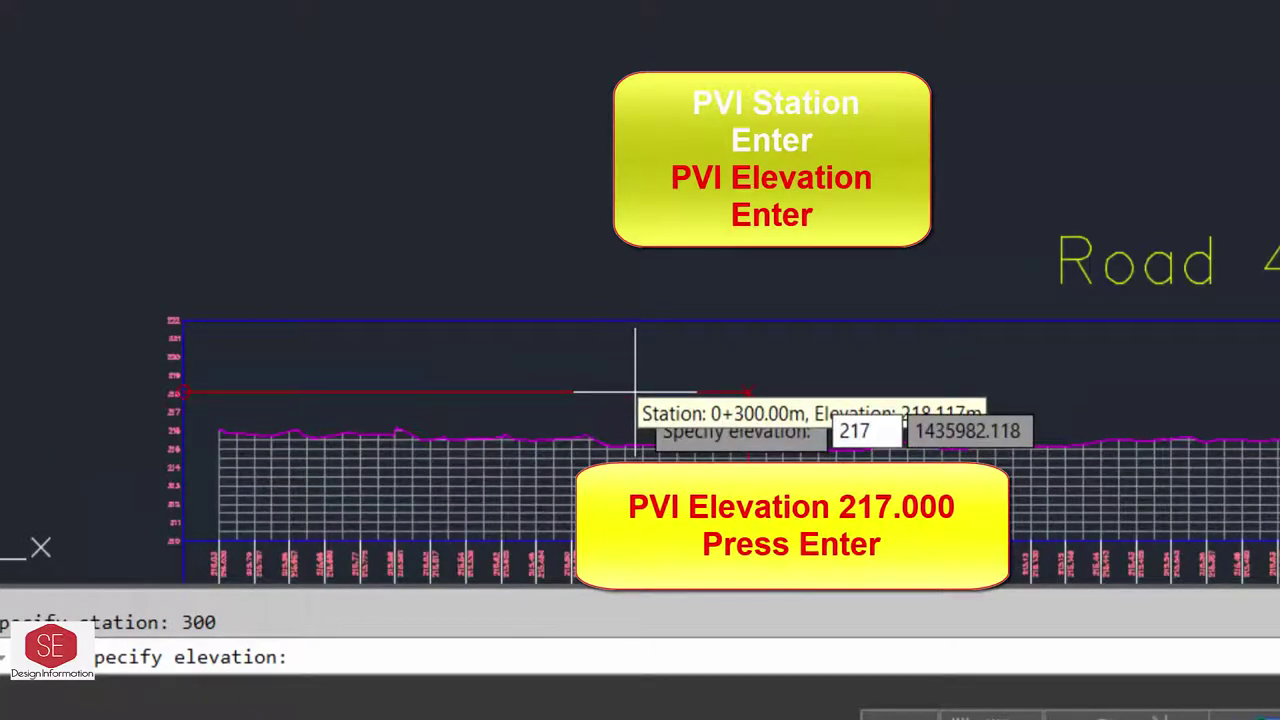
type("00")
key("Return")
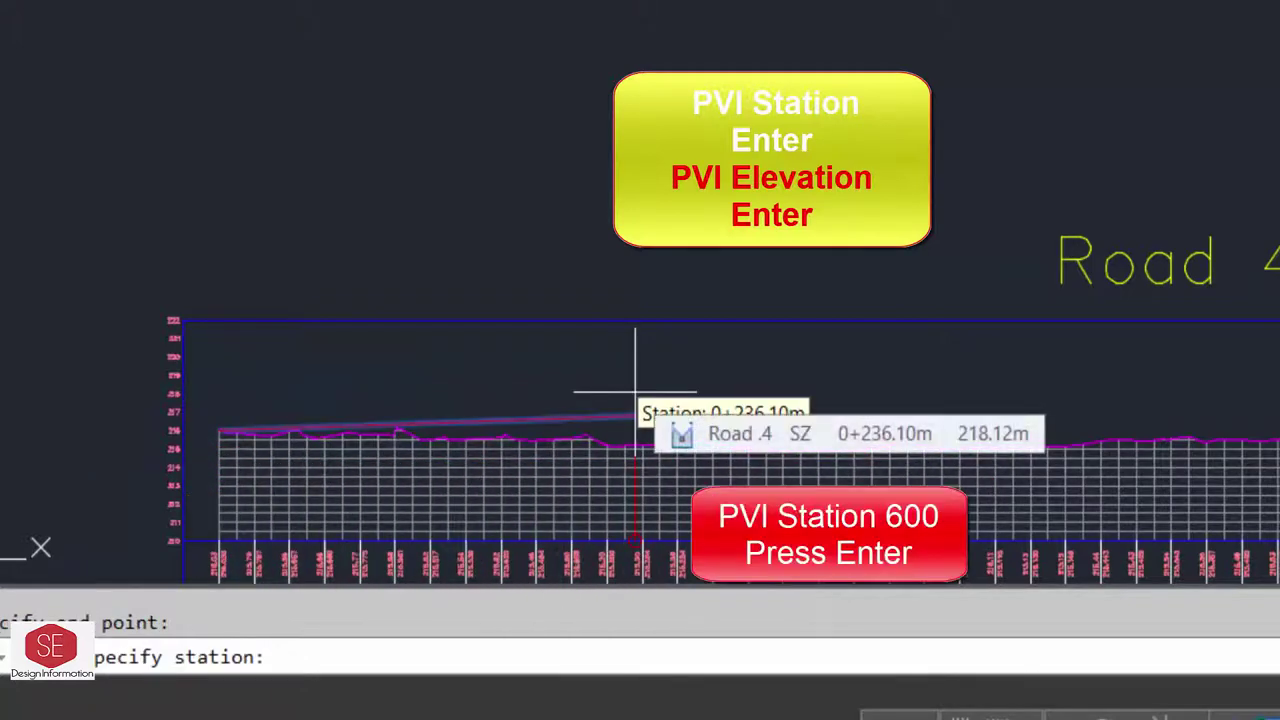
type("600")
key("Return")
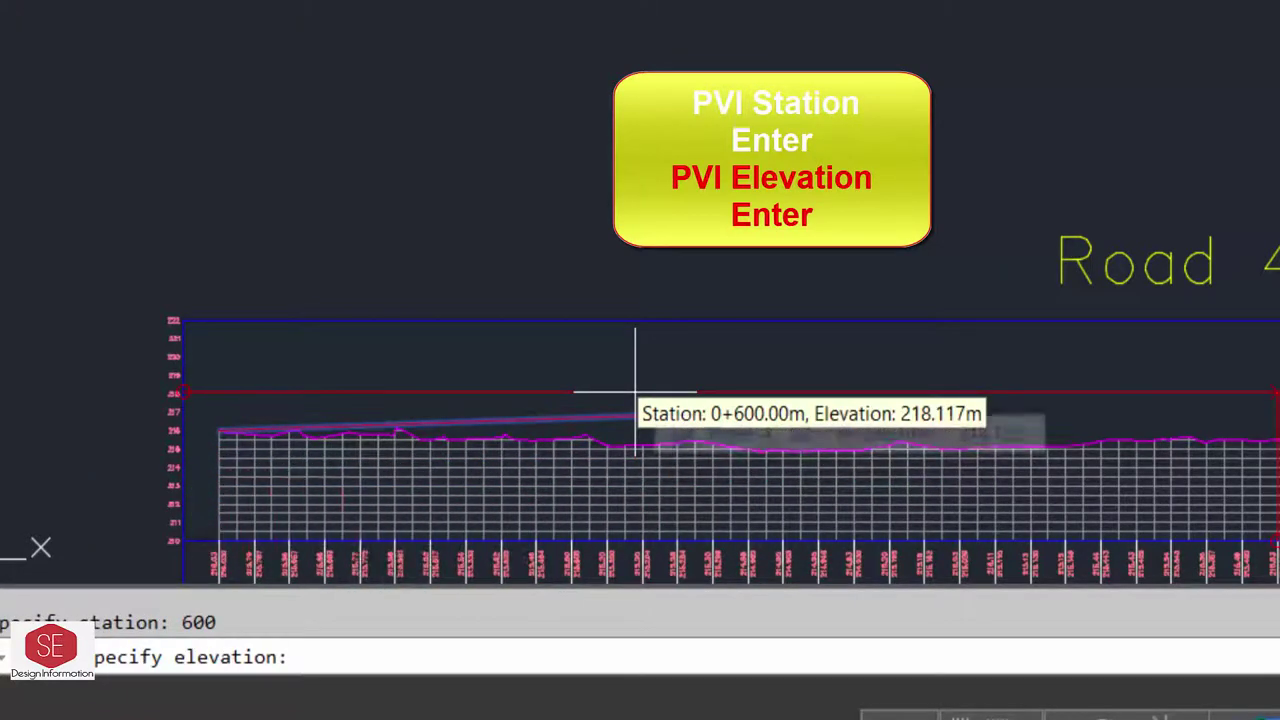
type("215.50")
key("Return")
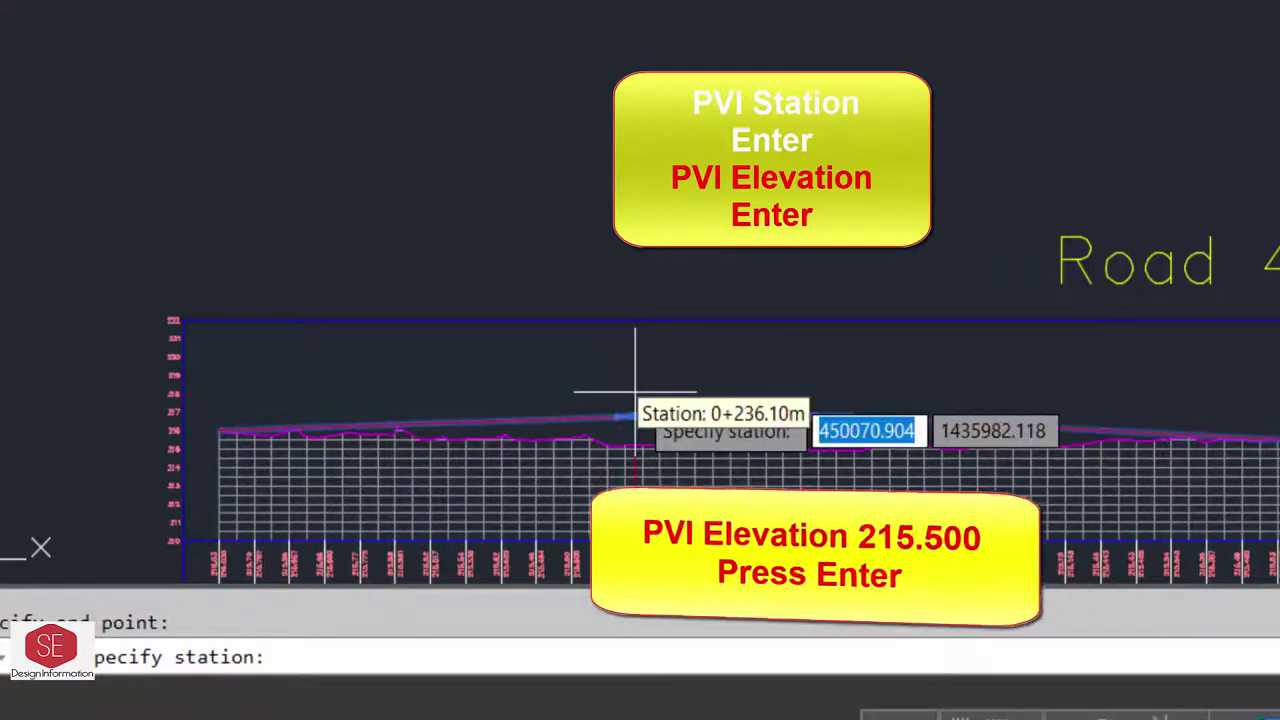
Add a PVI at 900/218.25 and end the profile at 1246.47/216.
type("900")
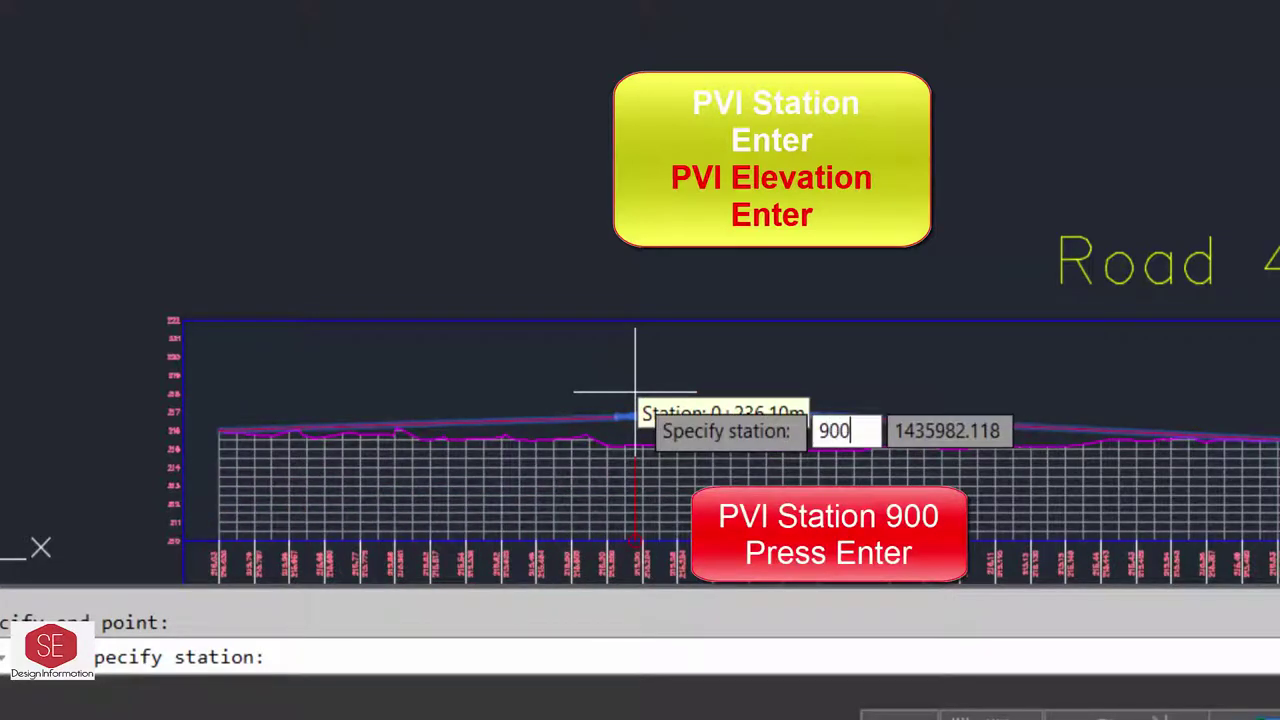
key("Return")
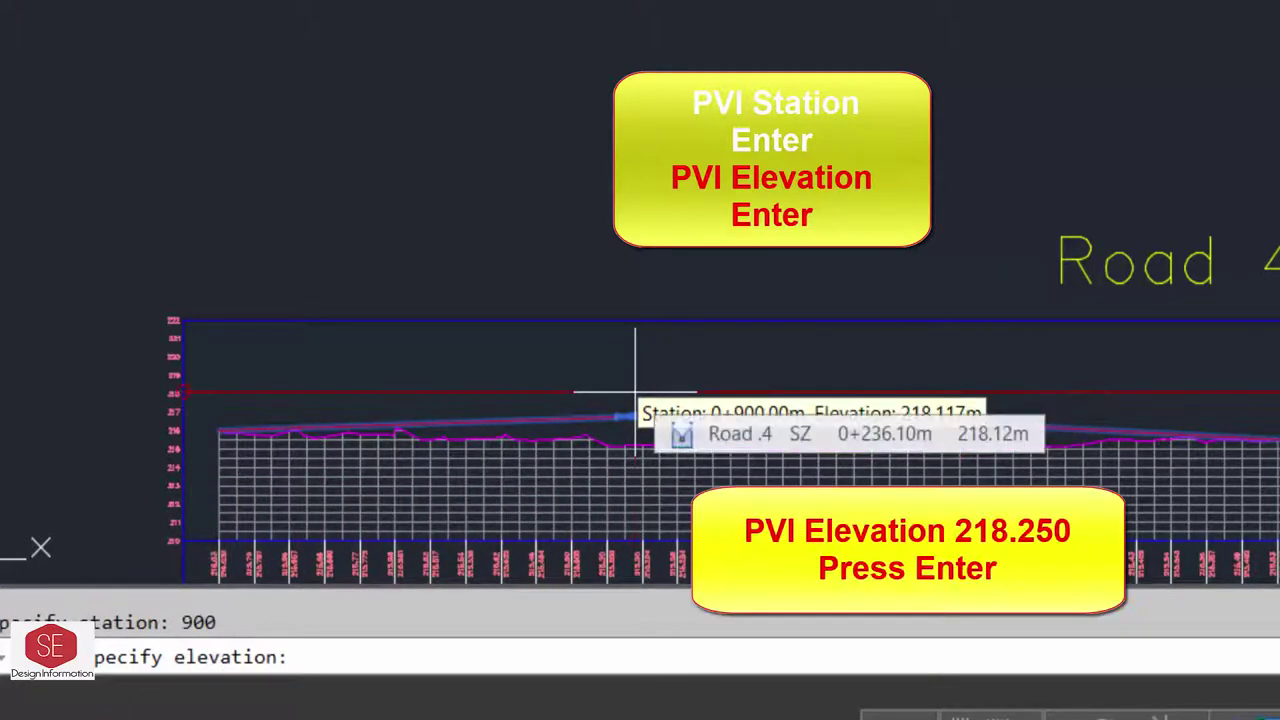
type("218.25")
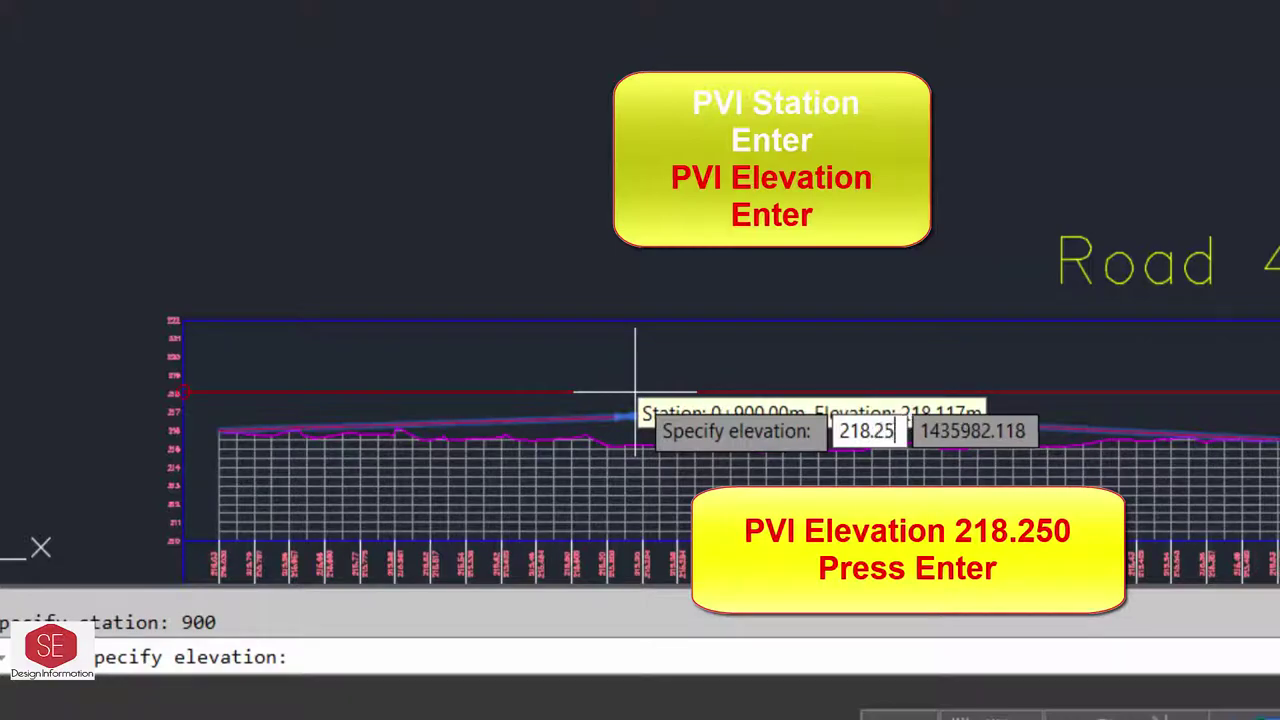
key("Return")
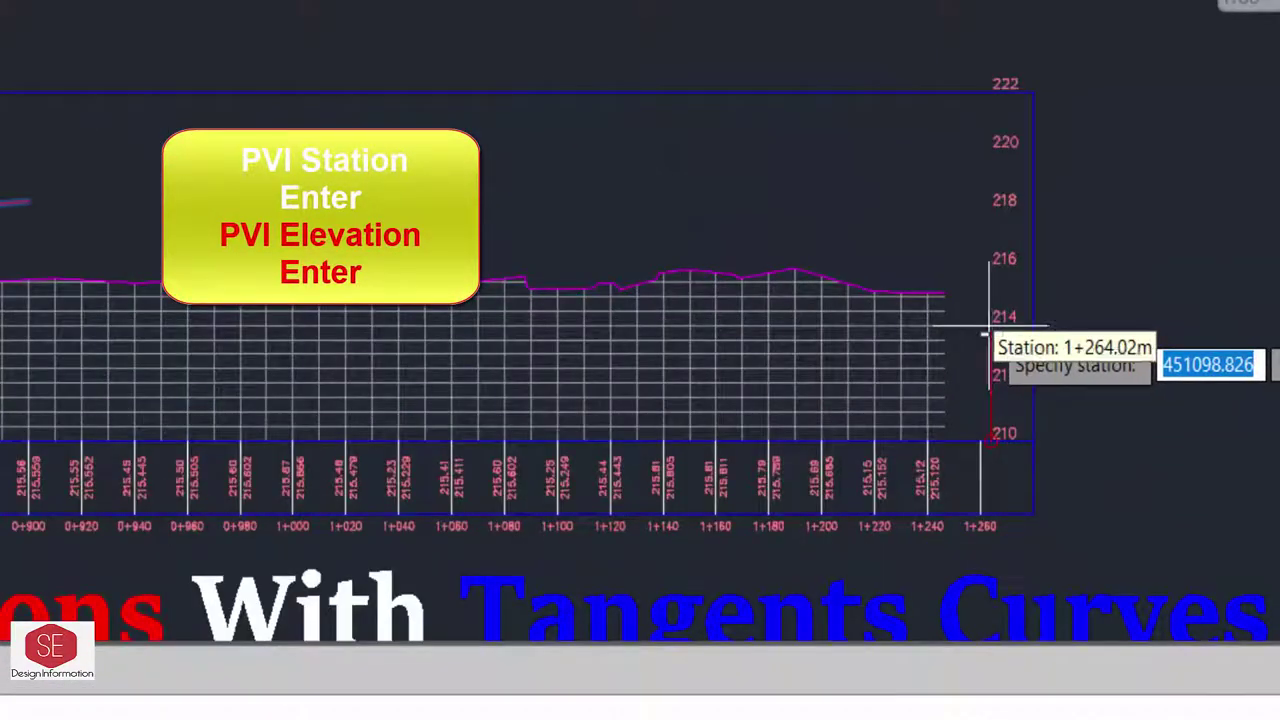
scroll(910, 300, "up", 2)
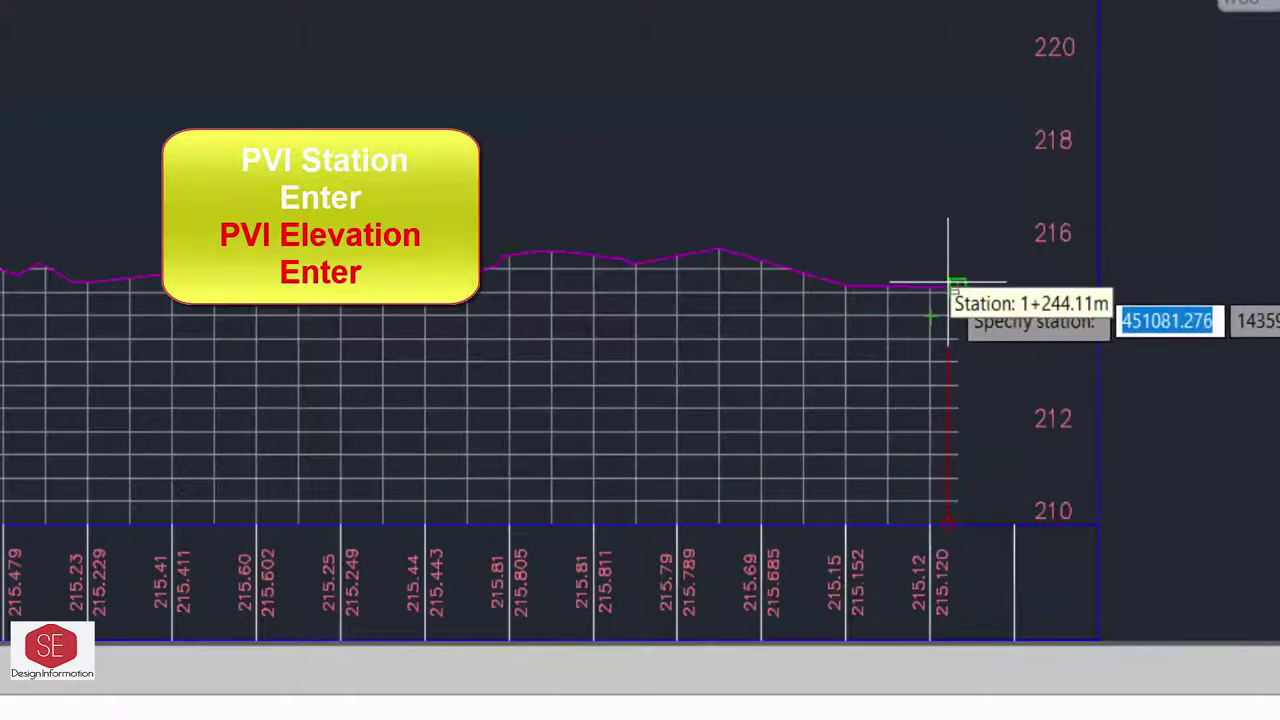
type("1")
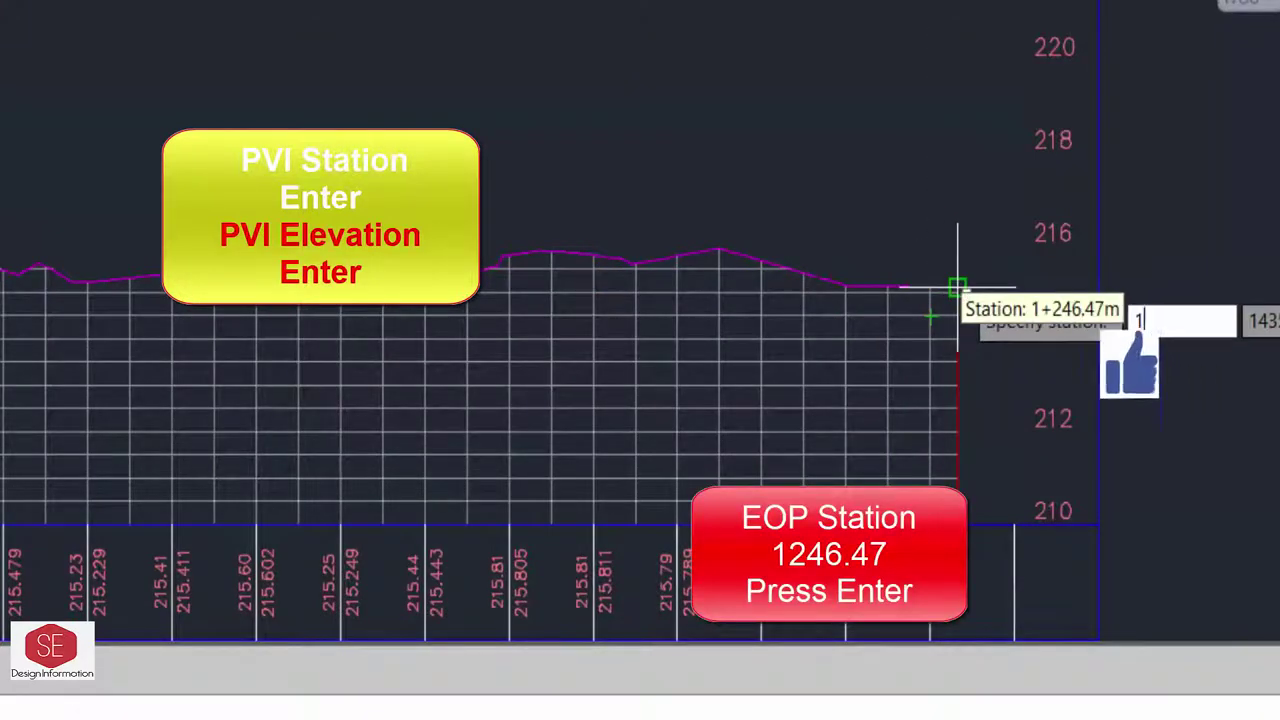
type("246.4")
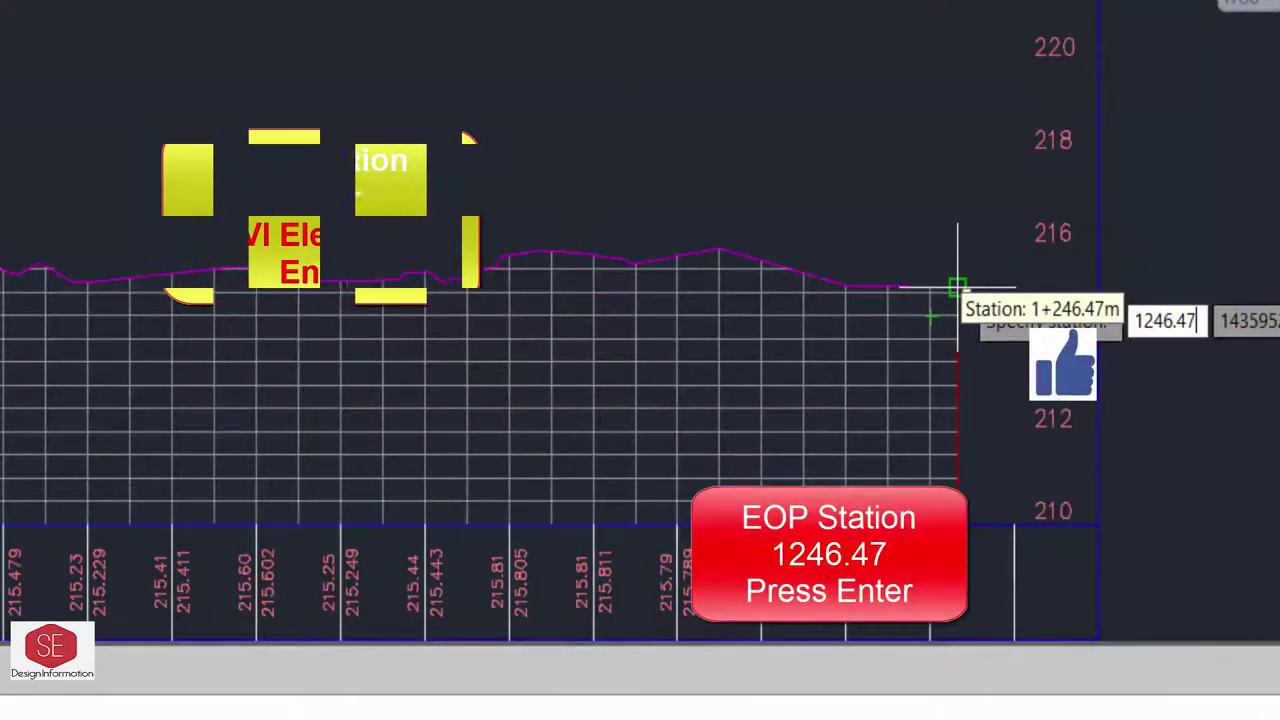
type("7")
key("Return")
key("Return")
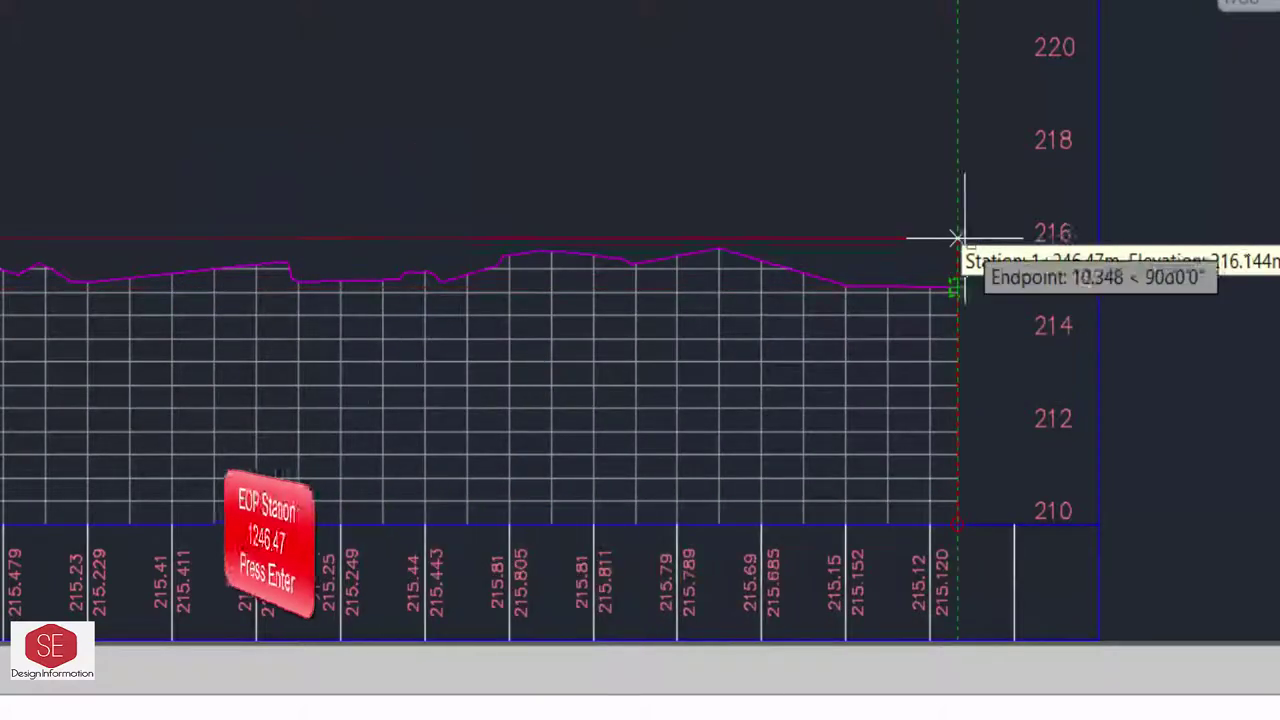
type("216.00")
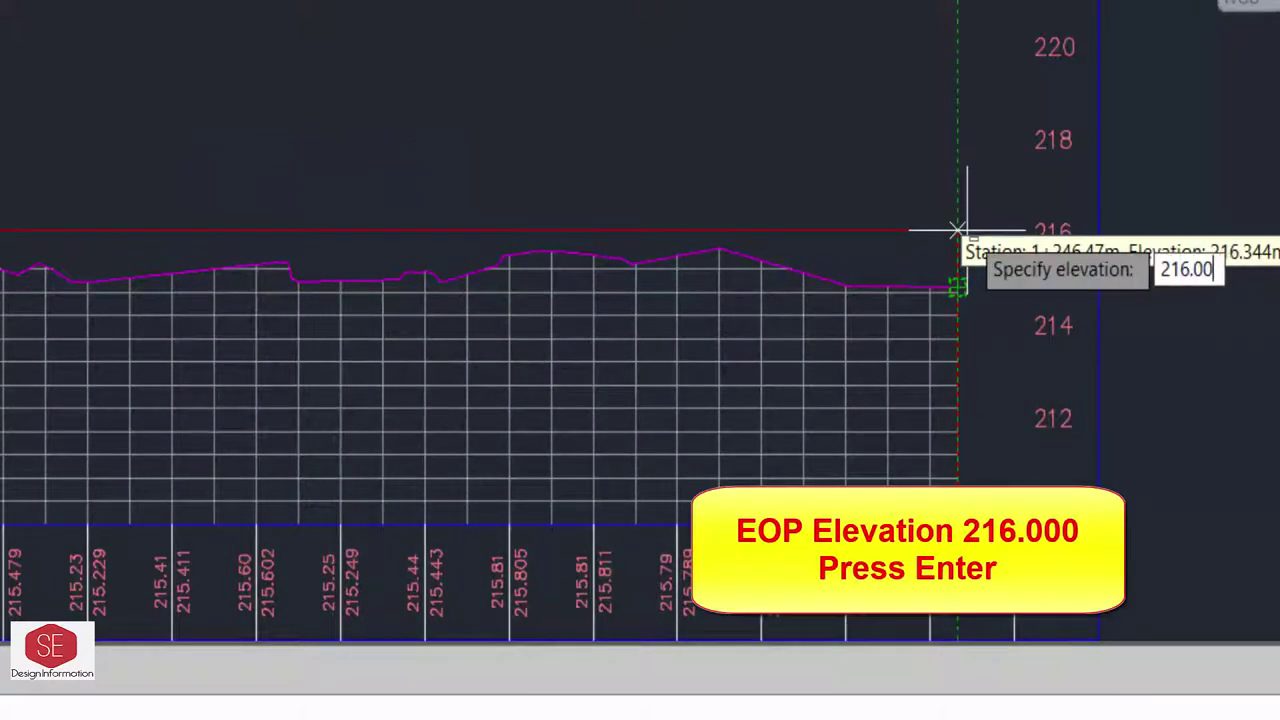
key("Return")
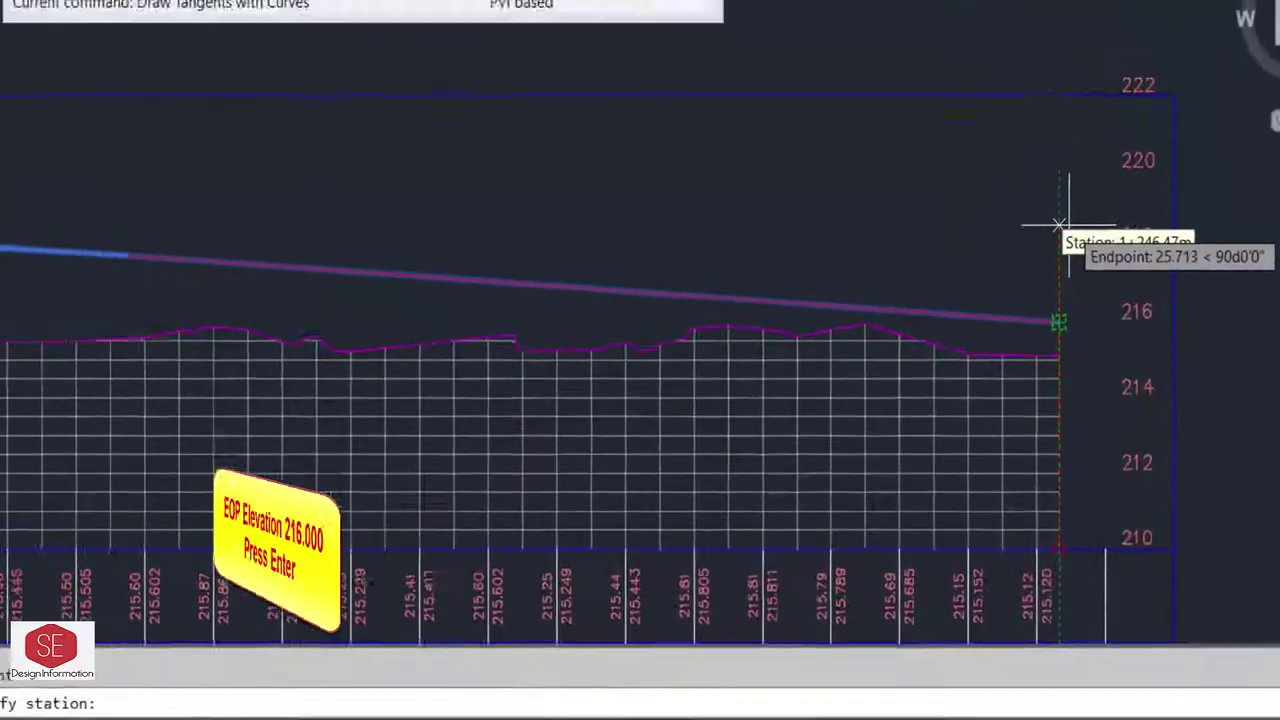
key("Escape")
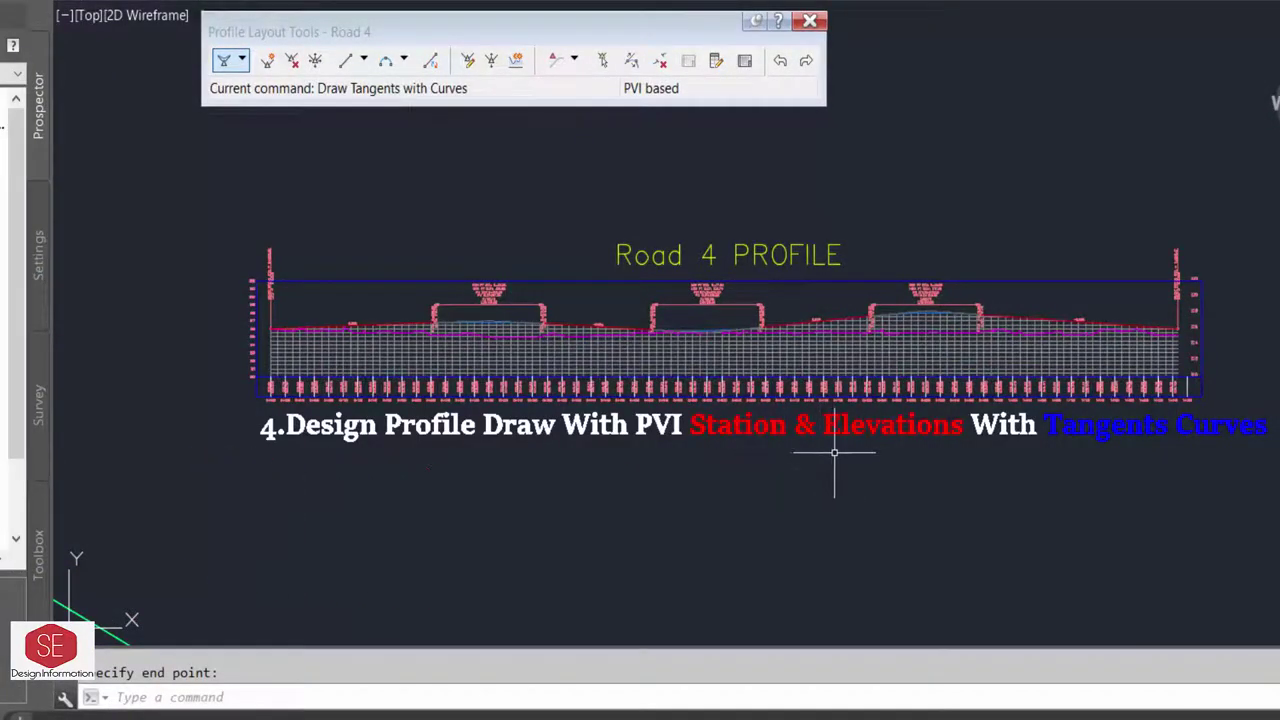
In the Road 4 PVI grid, set the crest curve at 0+300 to 250 m.
scroll(481, 323, "up", 4)
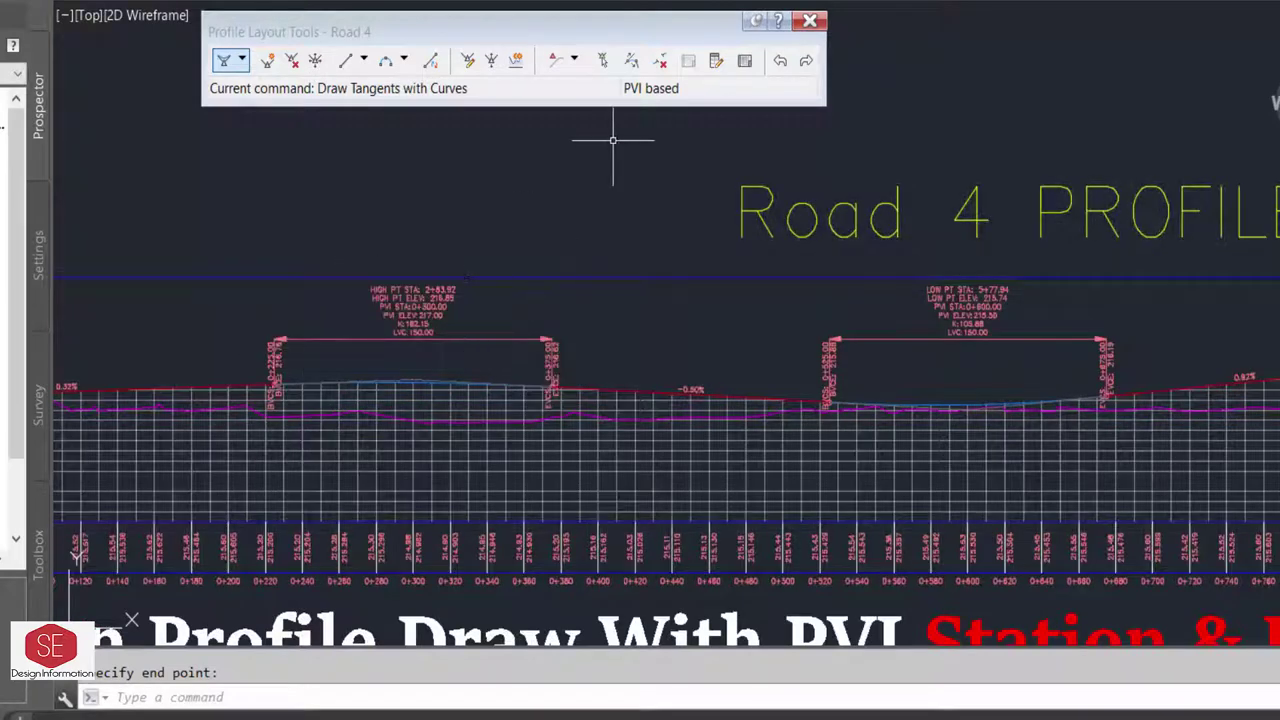
left_click(744, 60)
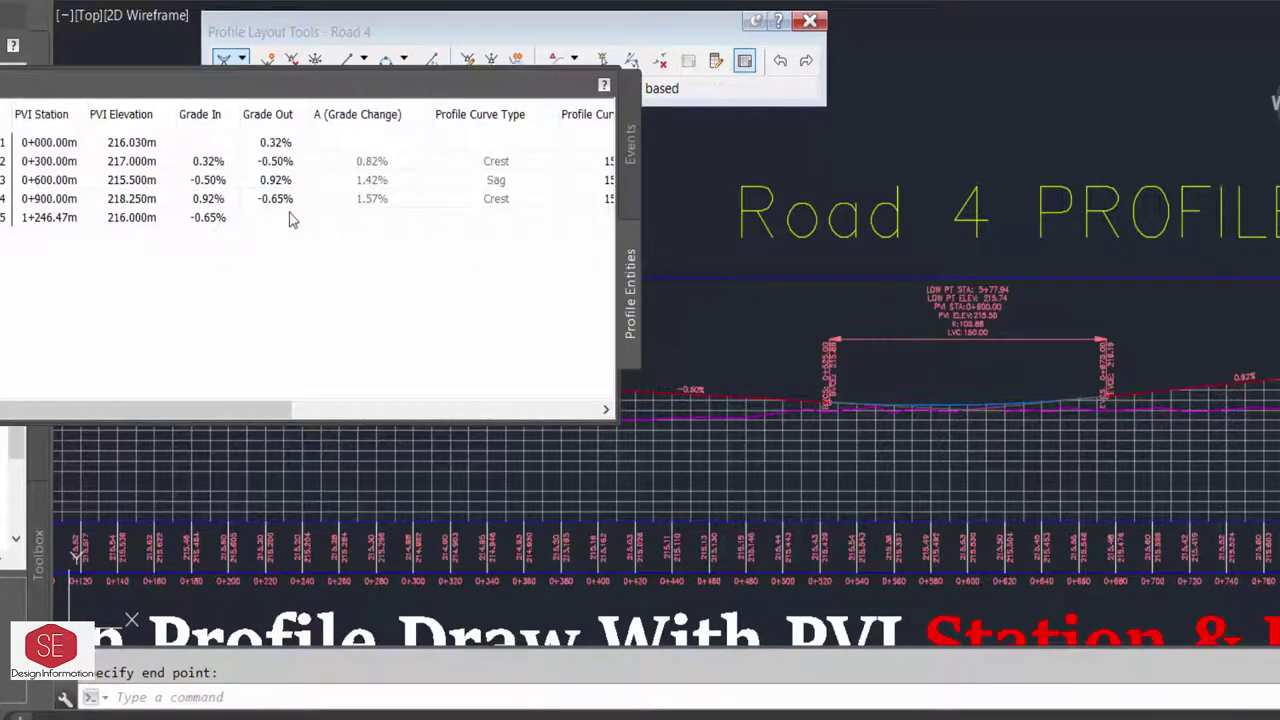
left_click_drag(200, 409, 377, 409)
left_click(313, 160)
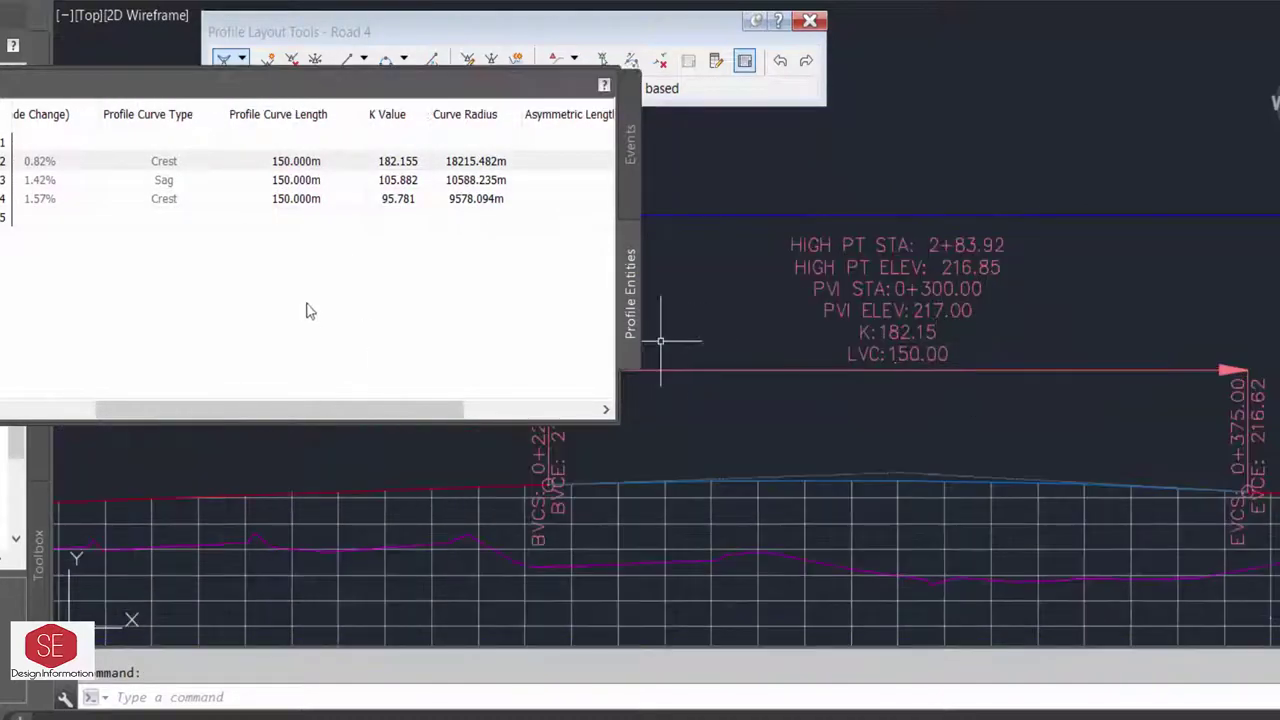
left_click(390, 15)
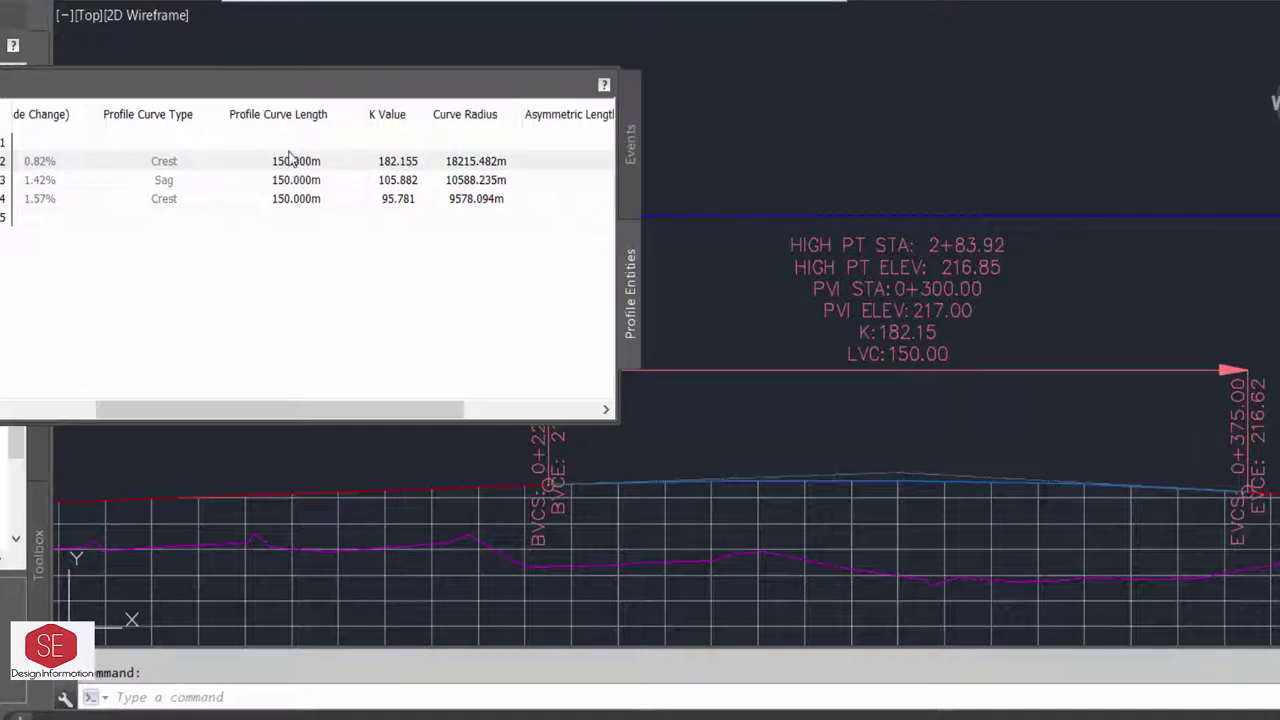
type("250")
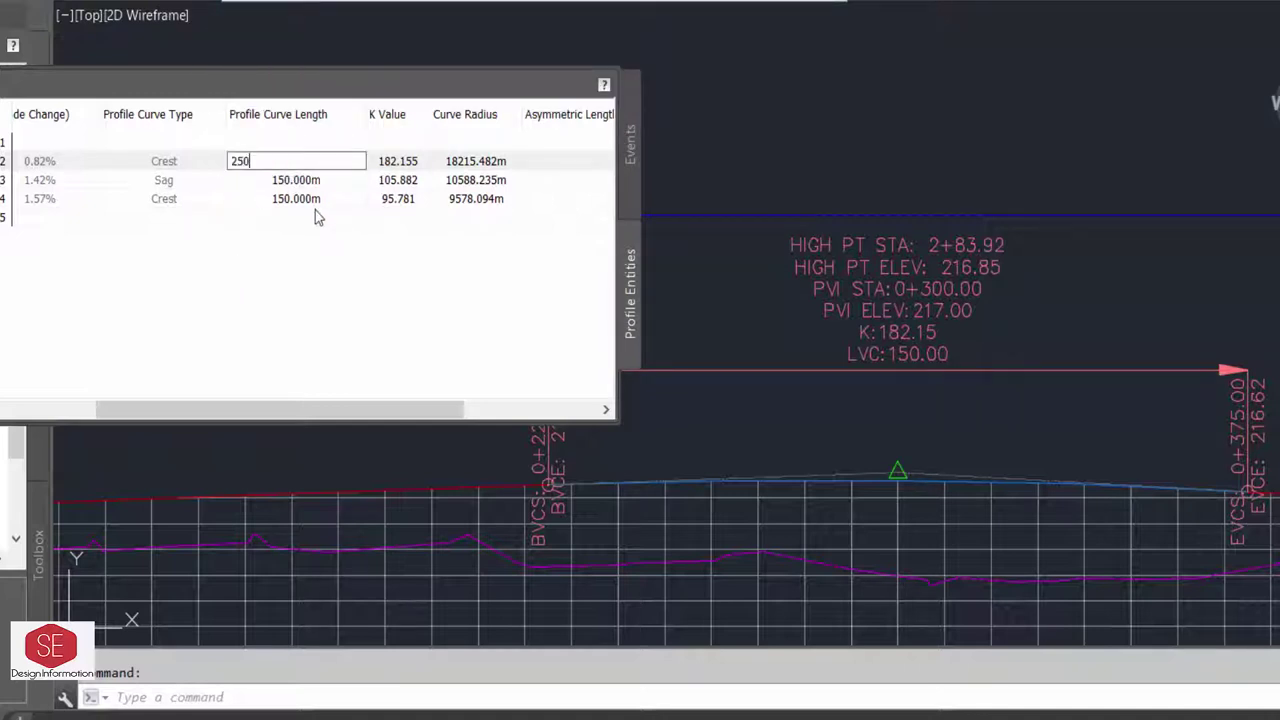
key("Return")
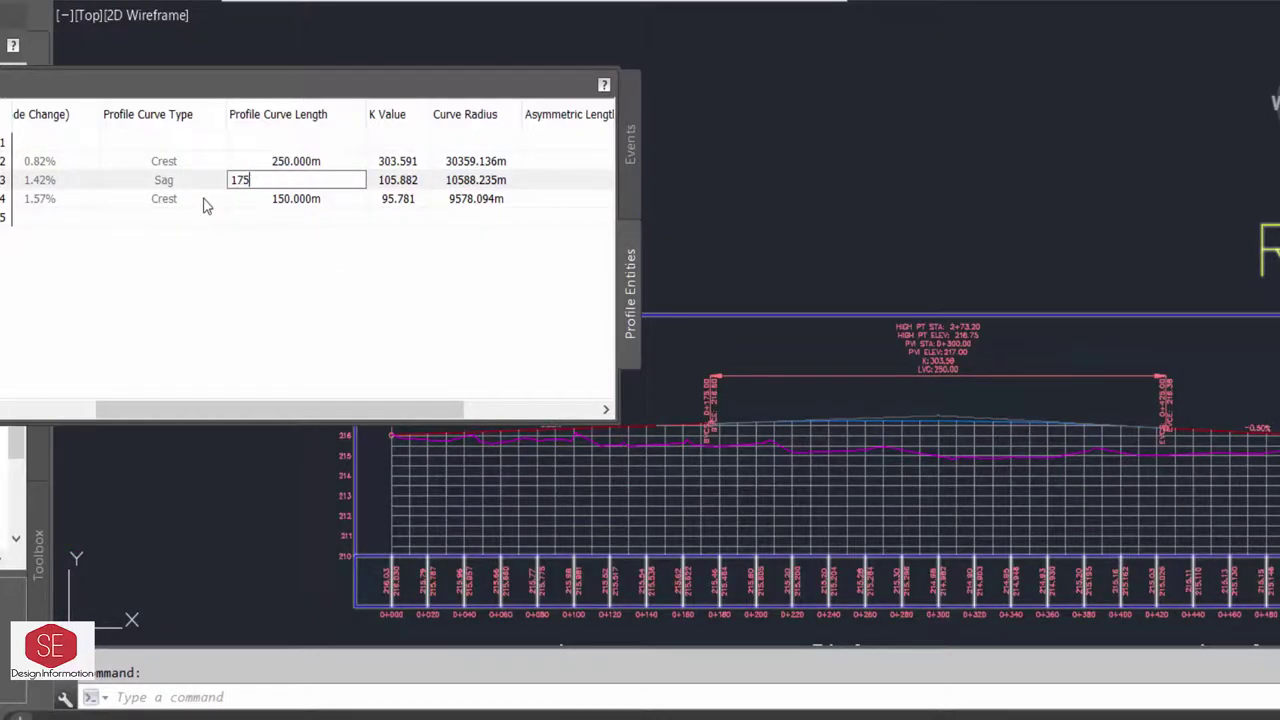
Set the sag curve at 0+600 to 175 m and clear the selection.
scroll(949, 480, "down", 5)
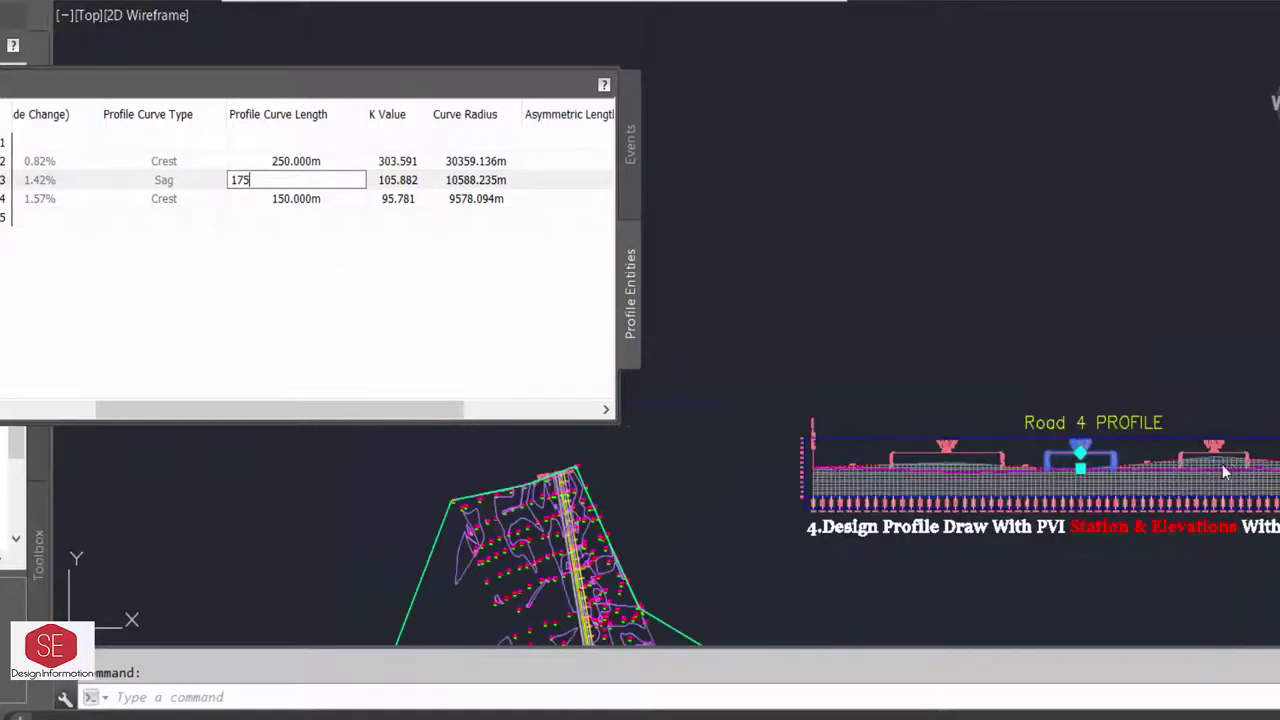
scroll(973, 467, "up", 5)
key("Return")
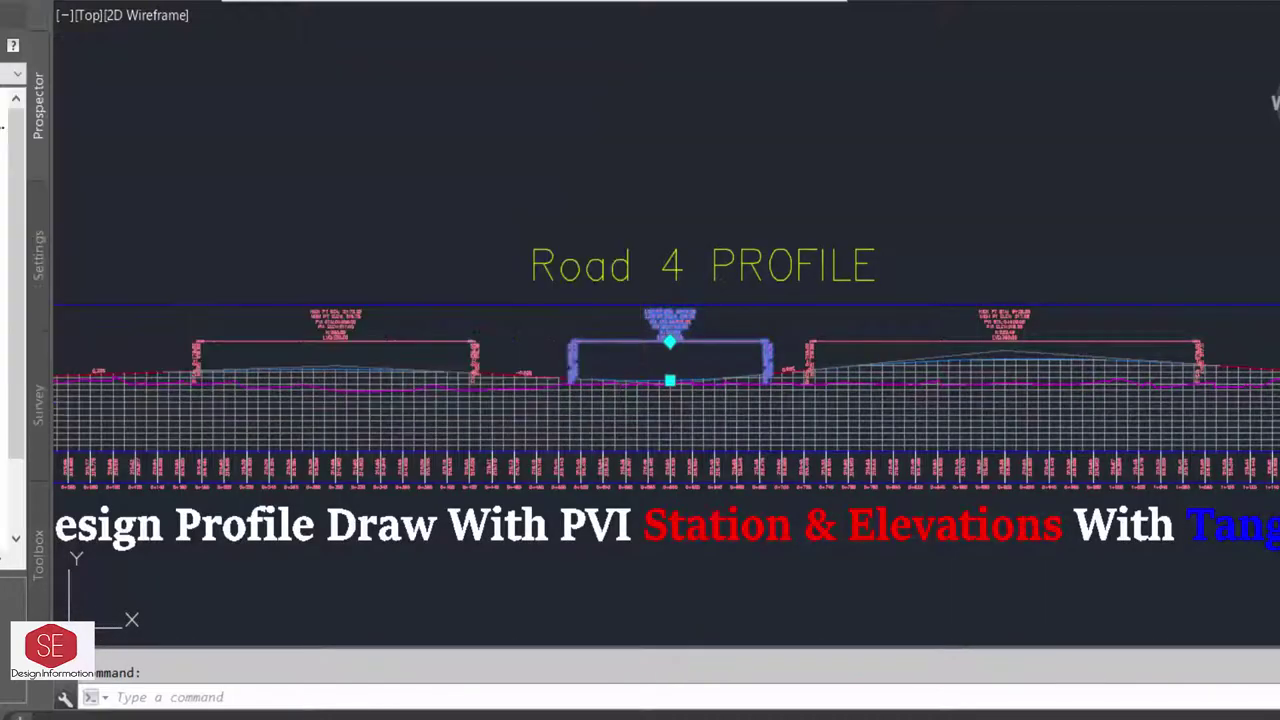
key("Escape")
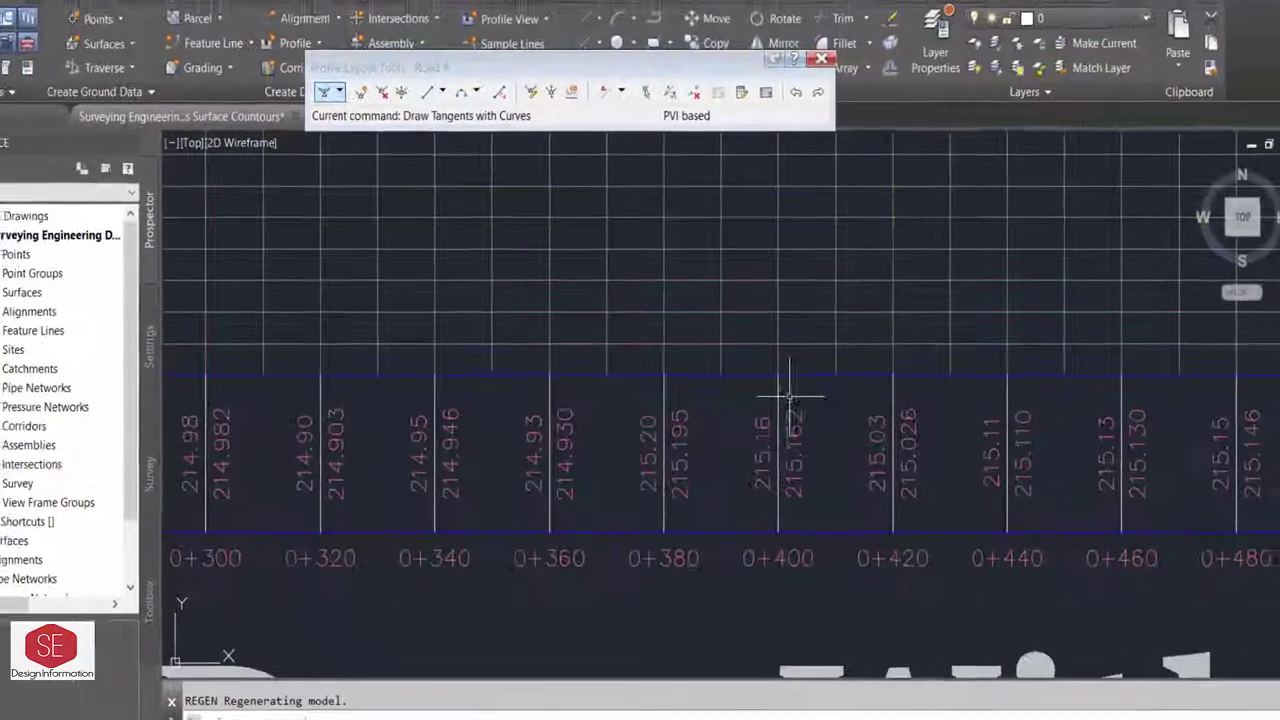
Close the profile layout tools and clear the current selection.
left_click(1064, 514)
left_click(728, 424)
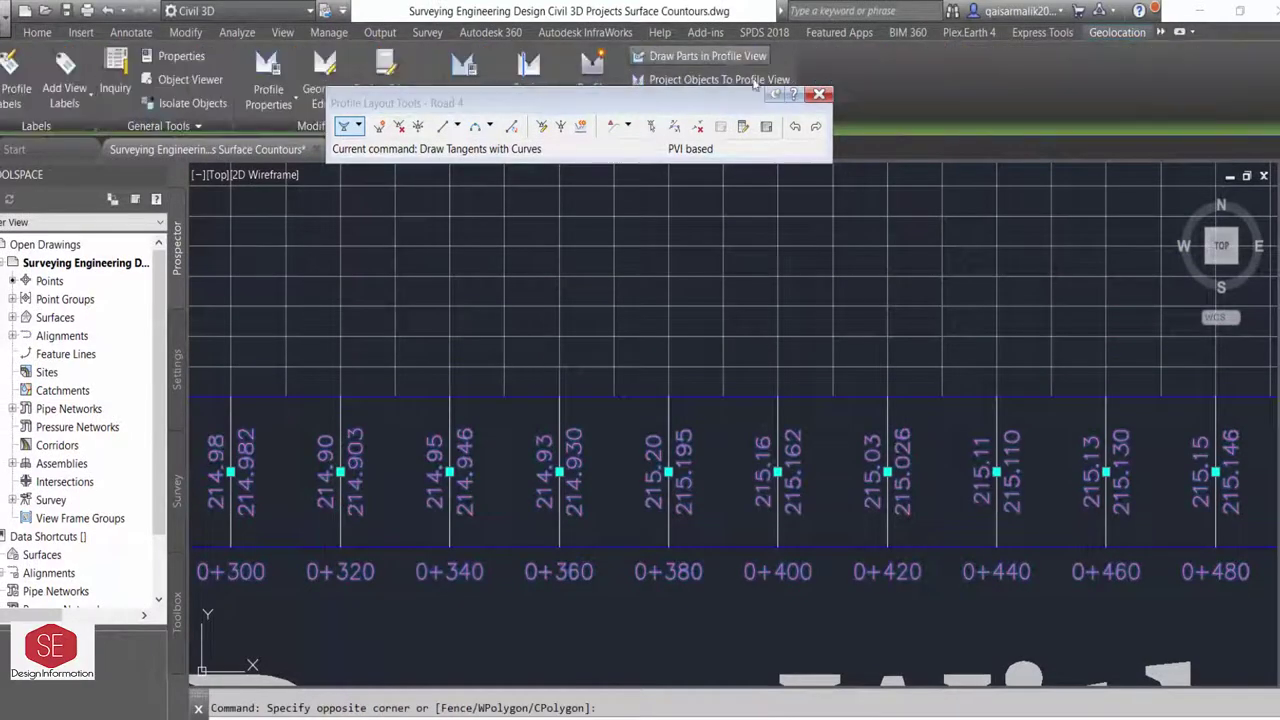
left_click(819, 93)
key("Escape")
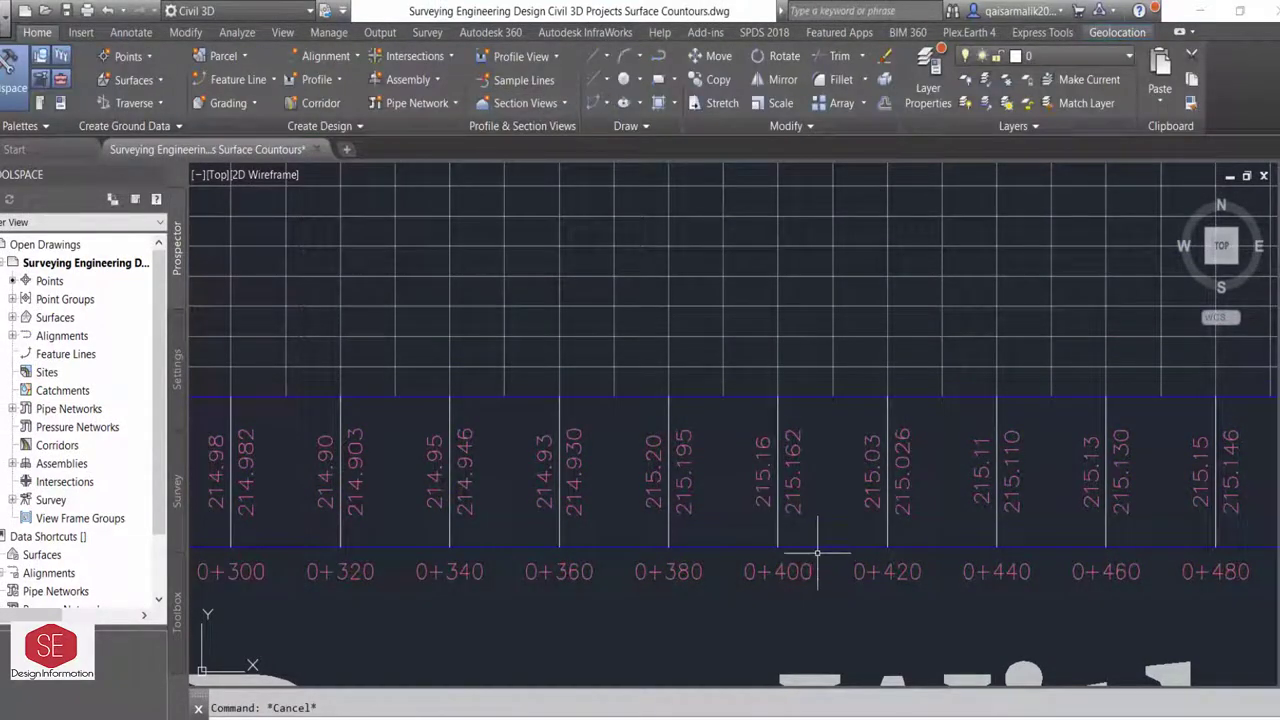
In the Road 4 profile view's band properties, set Profile2 to Road 4 and apply.
left_click(791, 510)
left_click(570, 107)
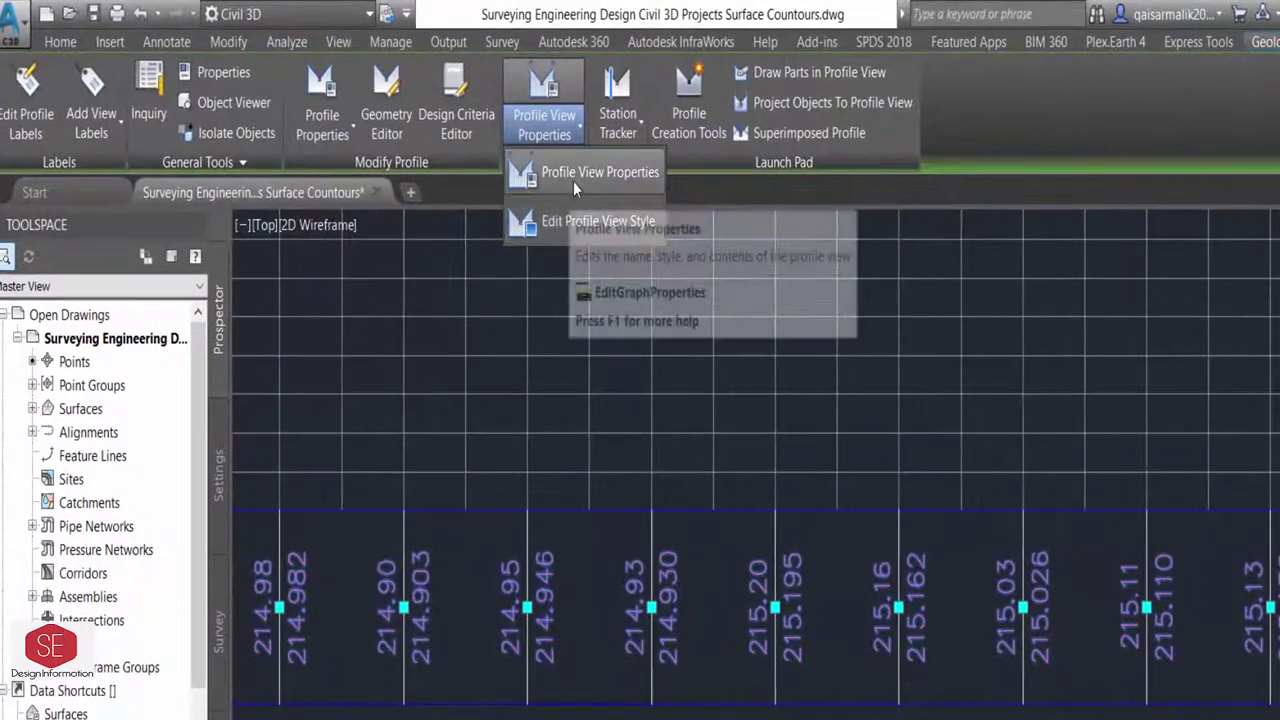
left_click(573, 178)
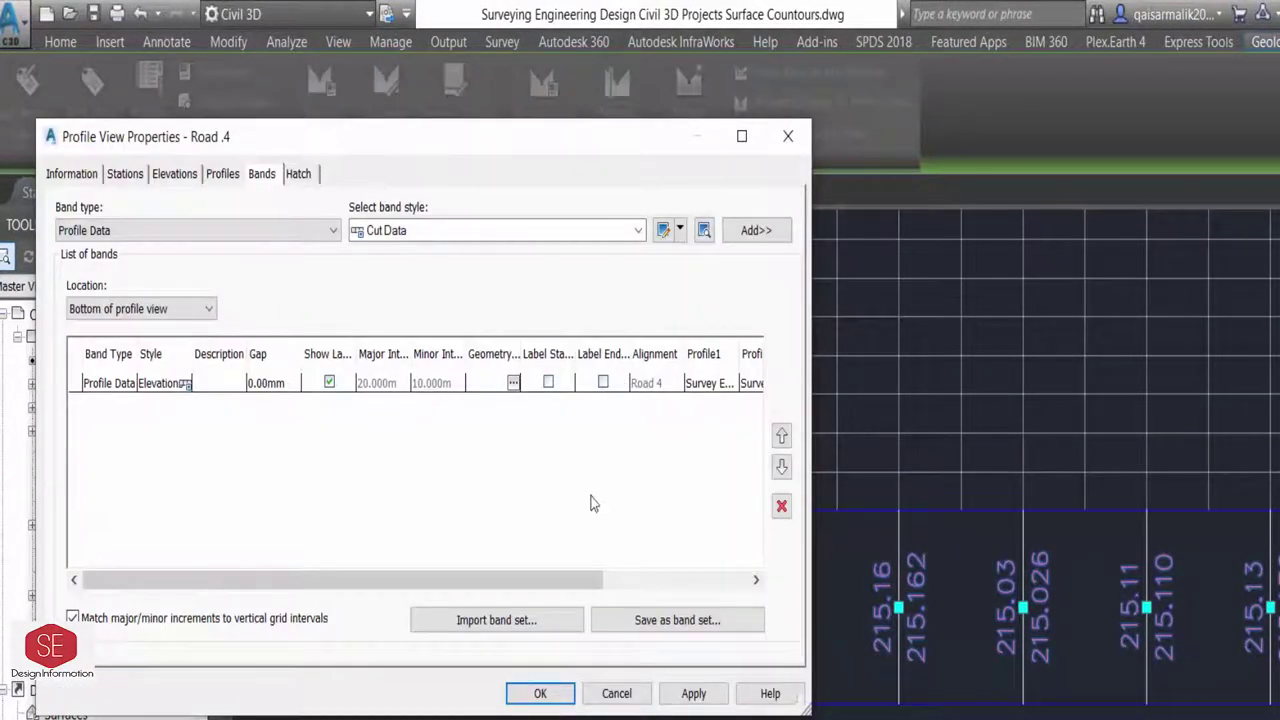
left_click_drag(540, 582, 650, 582)
left_click(622, 390)
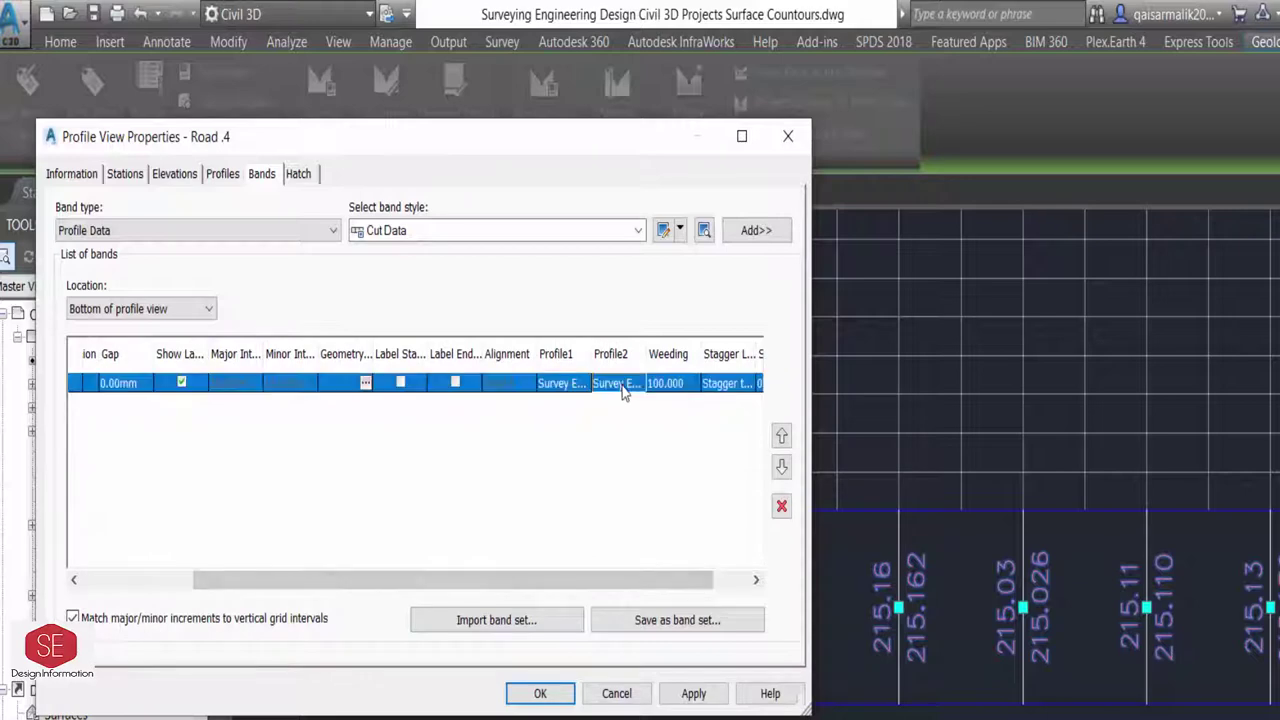
left_click(622, 390)
left_click(612, 420)
left_click(696, 700)
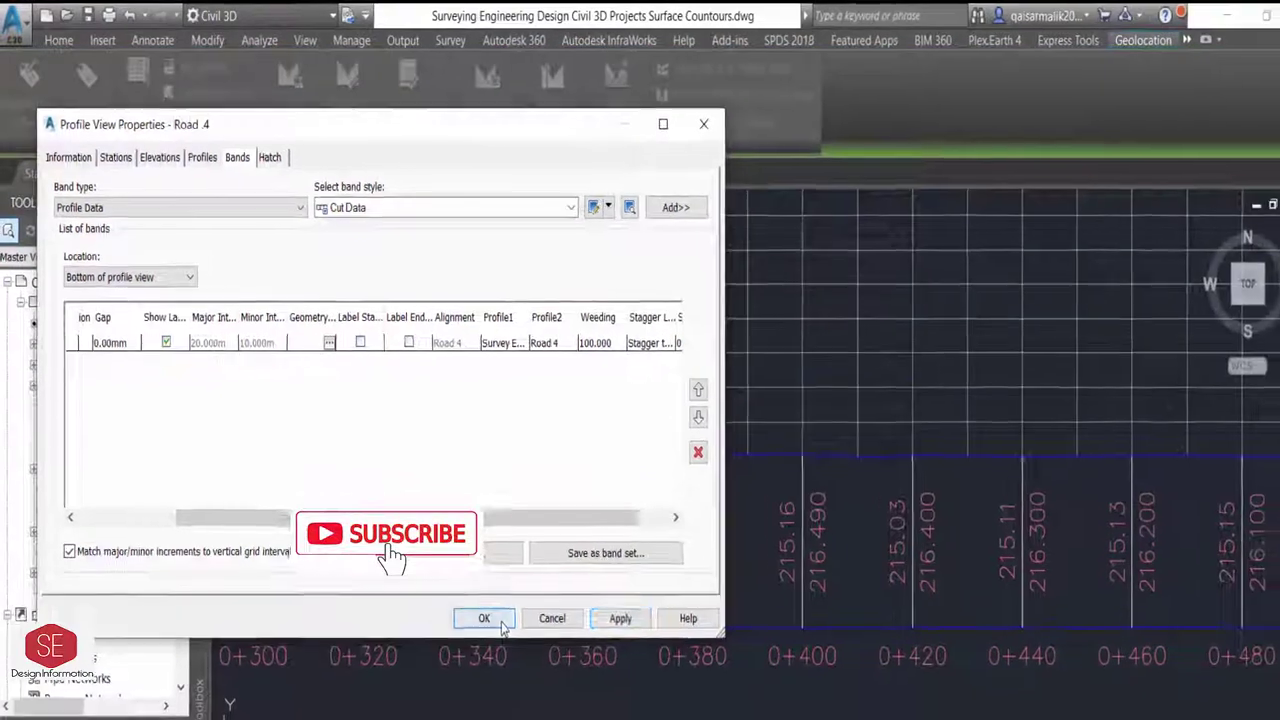
left_click(503, 622)
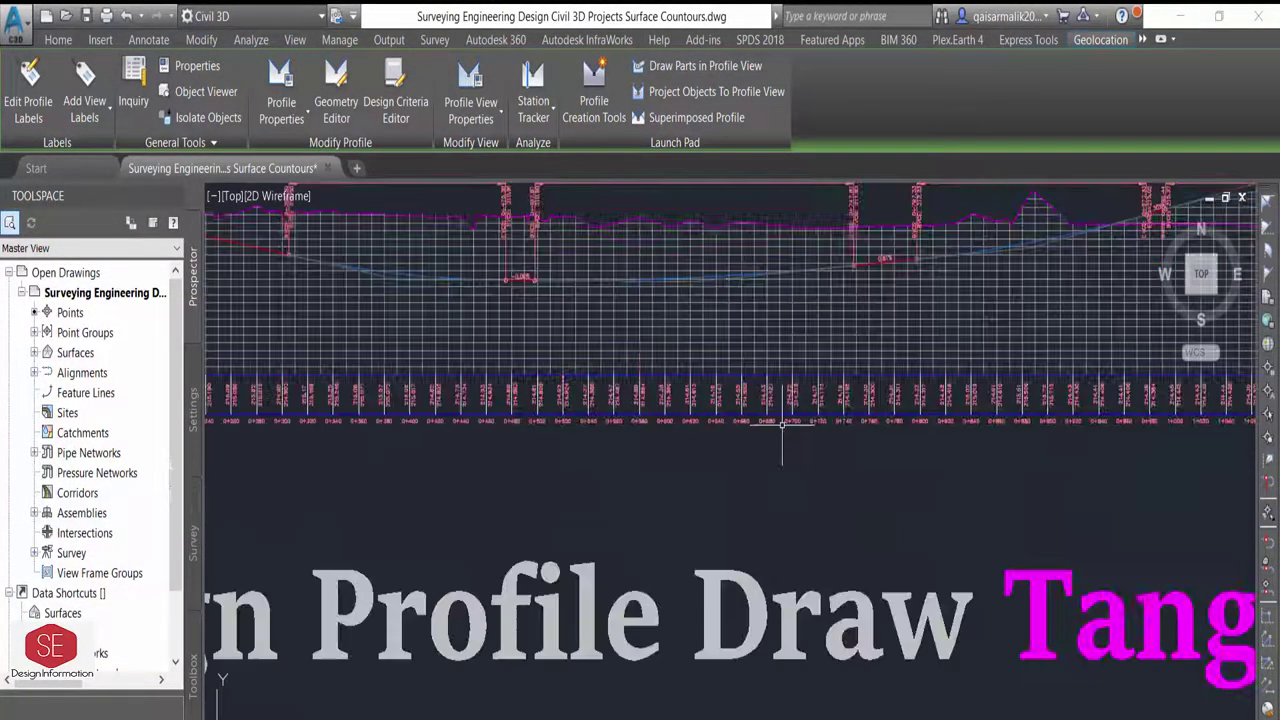
Set the Road .3 profile view's data band Profile2 to Road .3 and apply.
key("Escape")
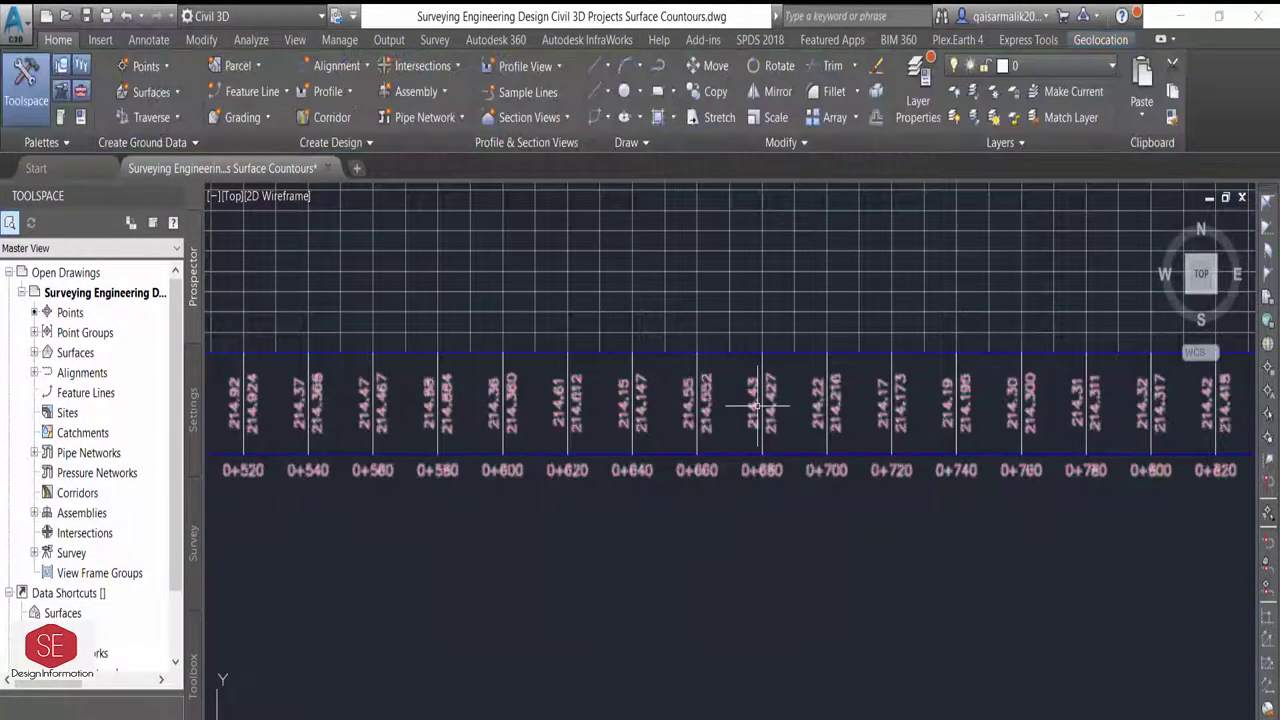
left_click(741, 426)
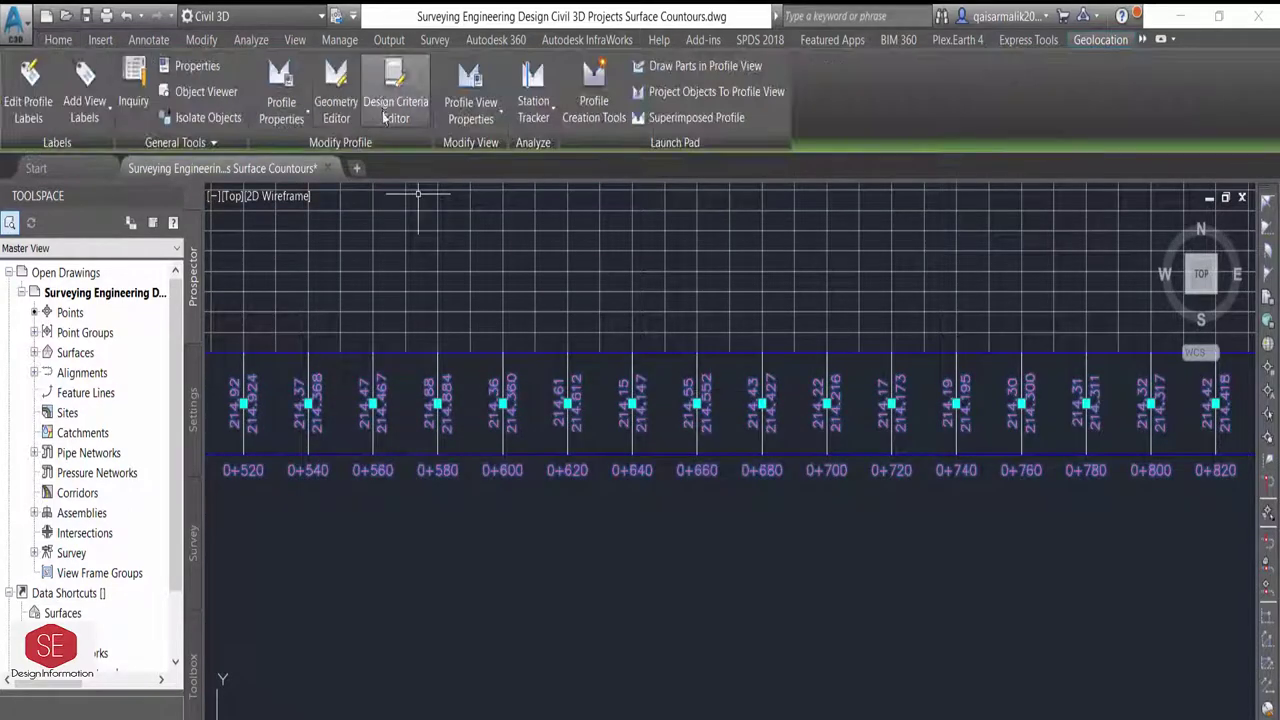
left_click(471, 112)
left_click(502, 160)
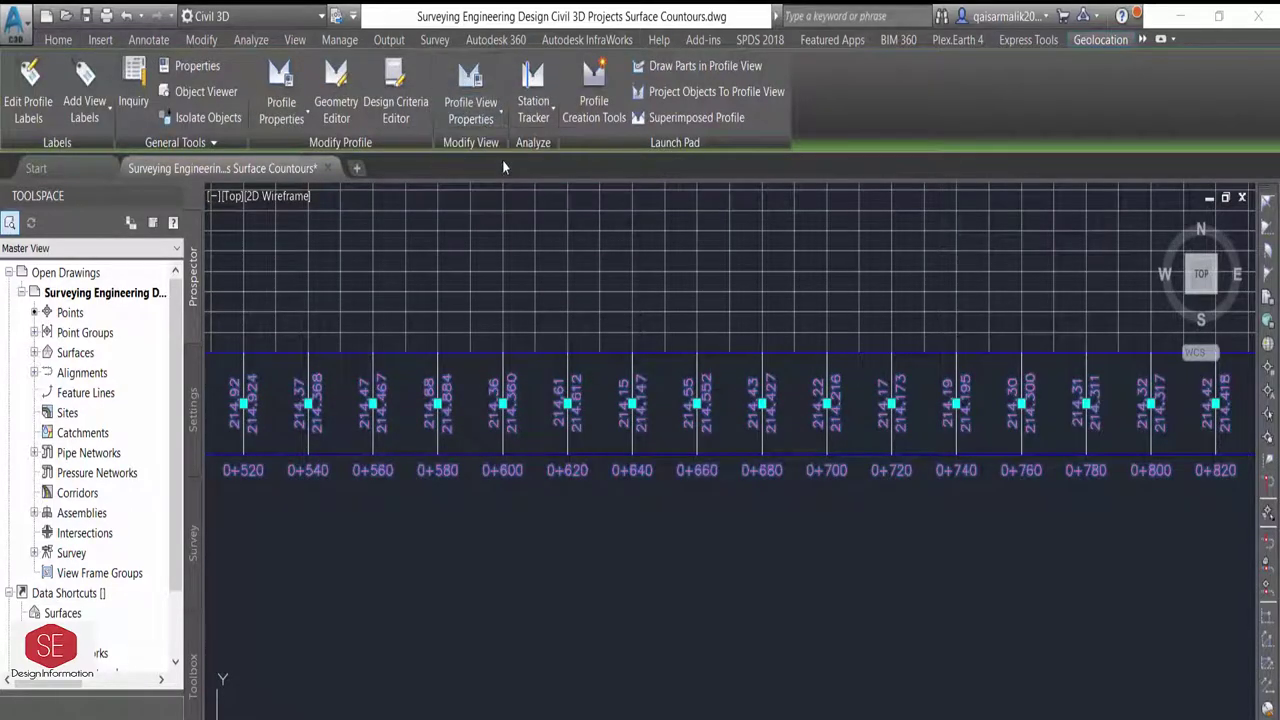
left_click_drag(470, 498, 577, 498)
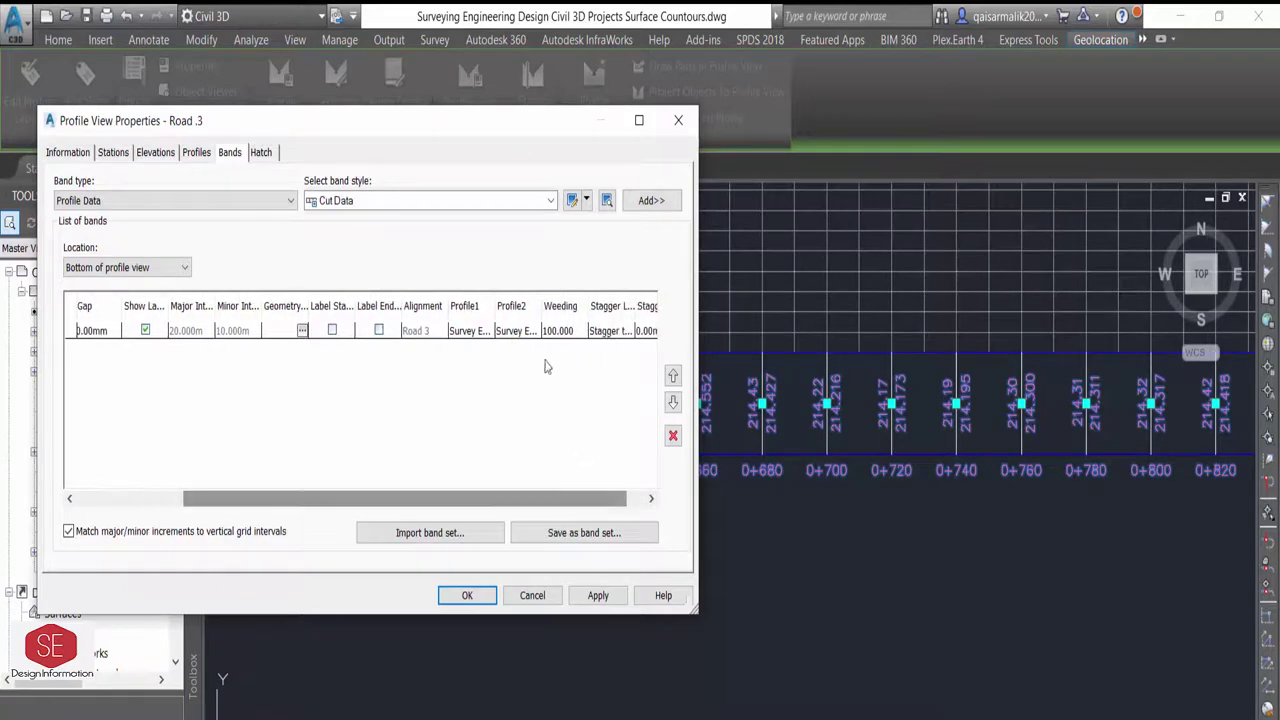
left_click(512, 331)
left_click(515, 332)
left_click(505, 363)
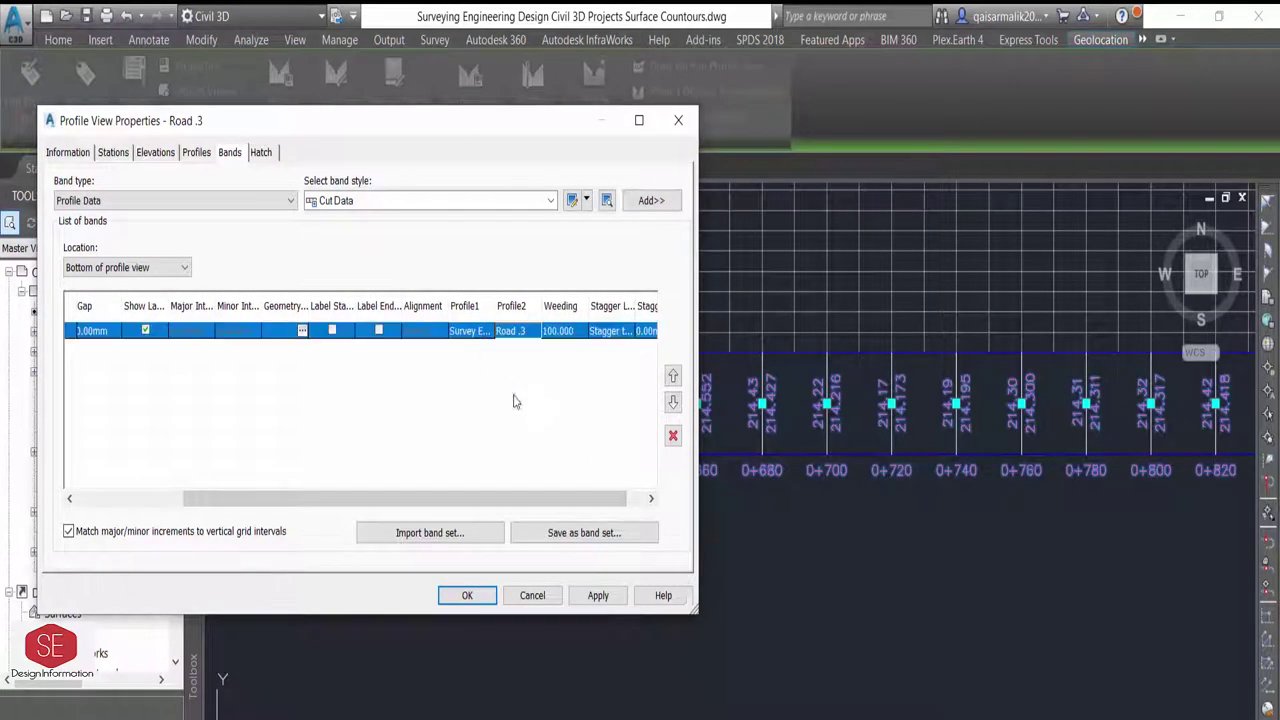
left_click(598, 596)
left_click(466, 597)
scroll(674, 523, "down", 3)
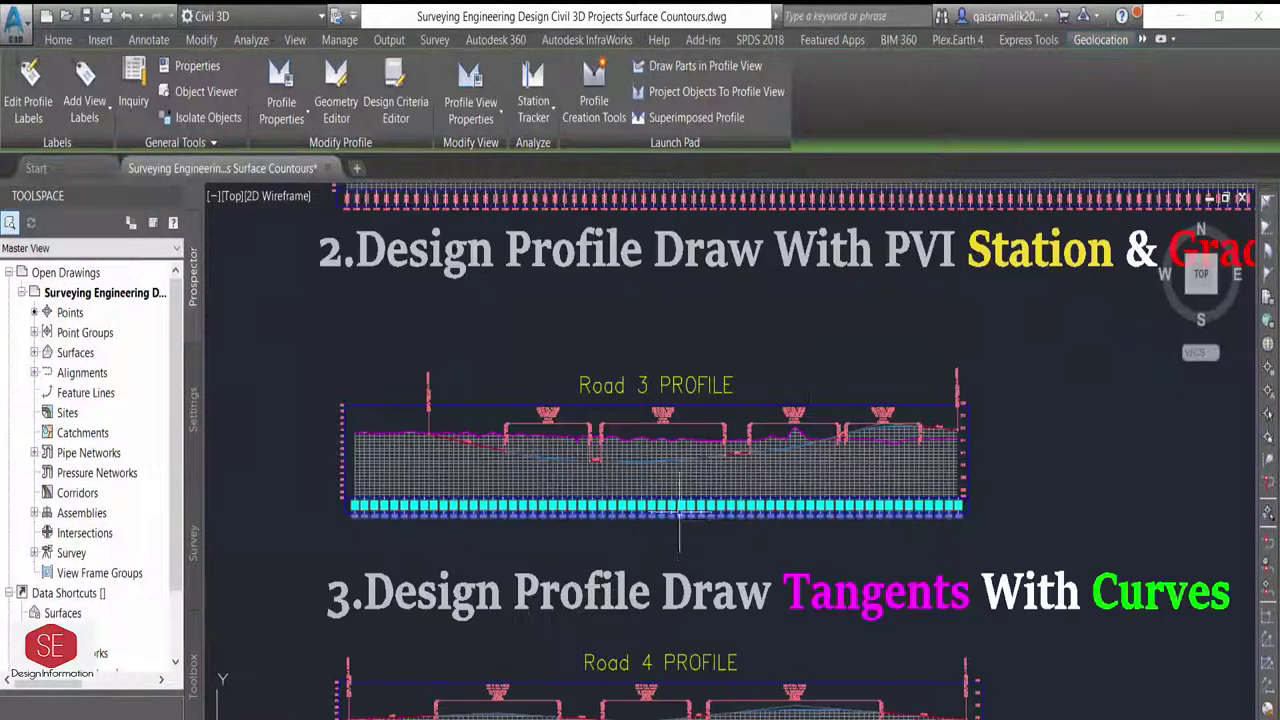
scroll(818, 445, "down", 4)
scroll(818, 445, "up", 10)
scroll(818, 445, "down", 2)
scroll(693, 630, "up", 3)
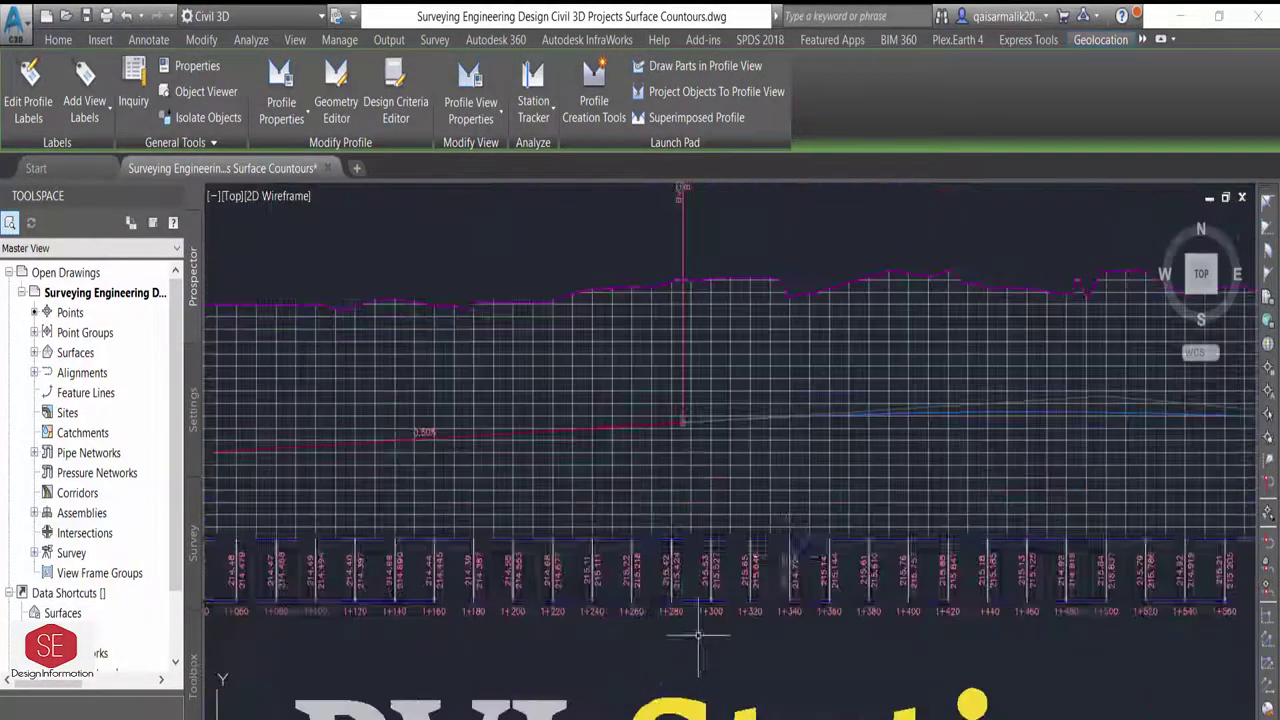
scroll(693, 560, "up", 2)
scroll(693, 541, "up", 2)
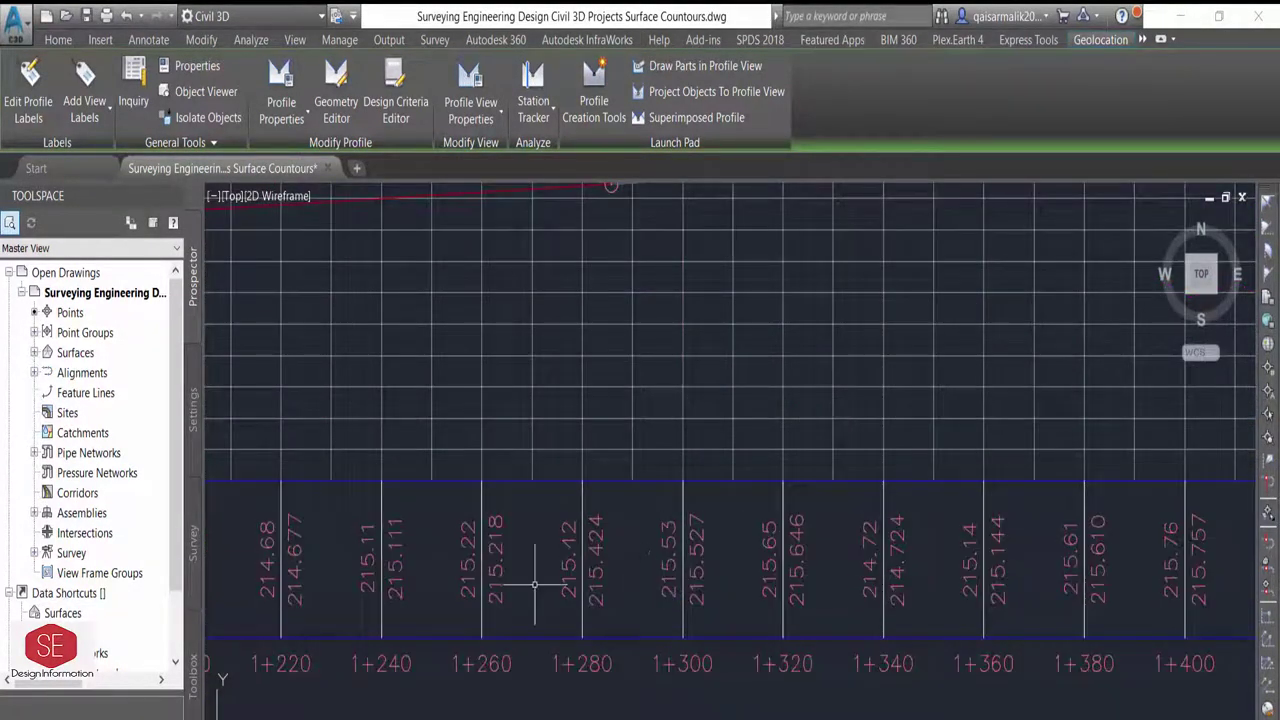
scroll(600, 540, "down", 1)
scroll(600, 540, "down", 4)
scroll(698, 393, "down", 2)
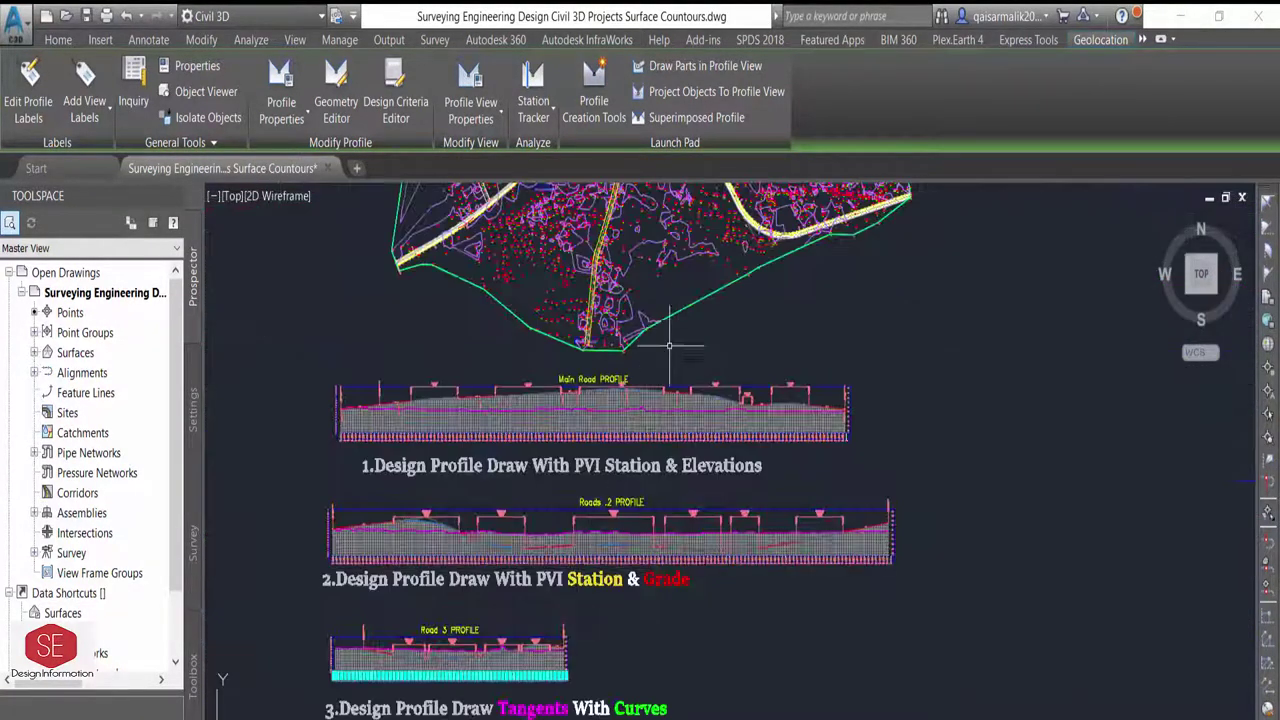
scroll(530, 443, "up", 4)
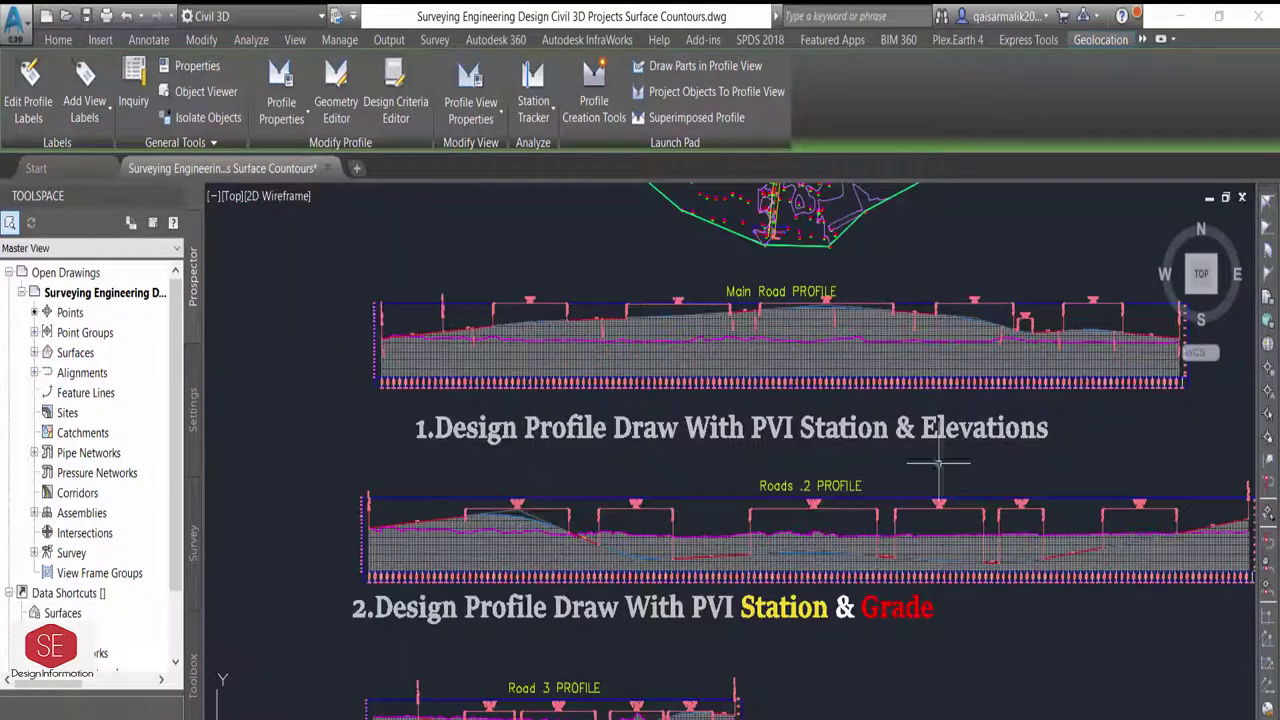
scroll(839, 385, "down", 2)
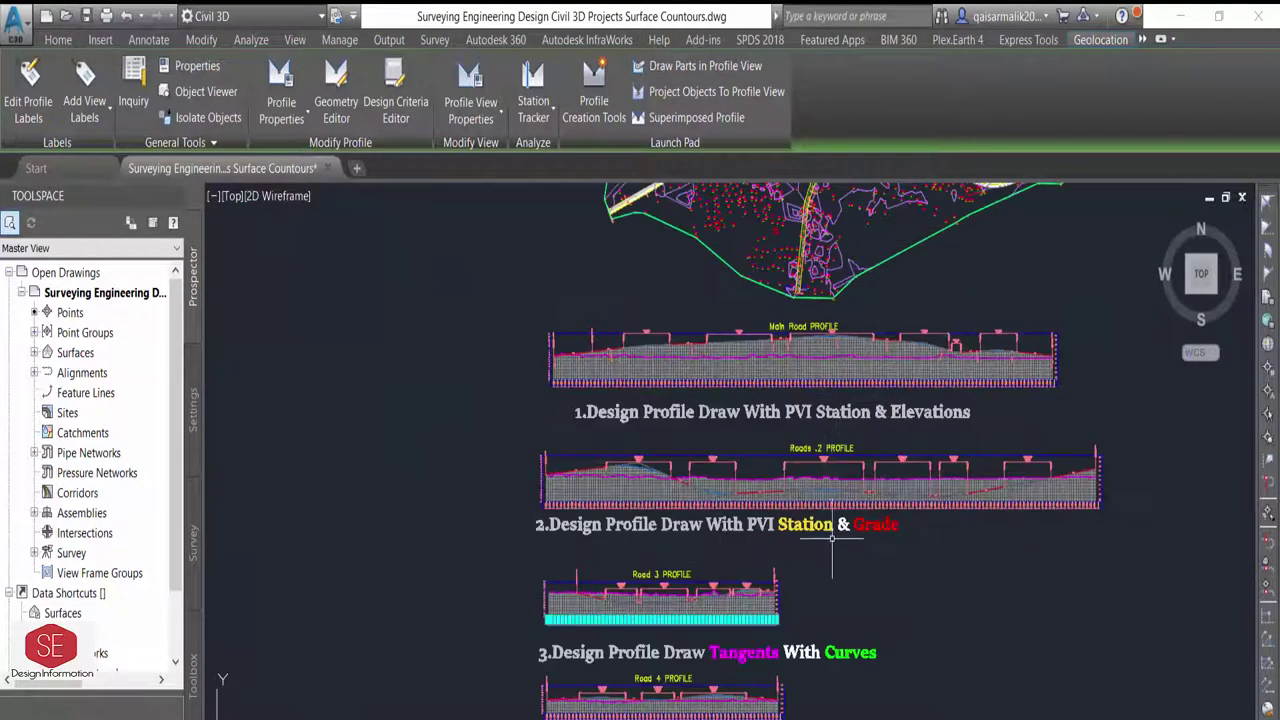
scroll(829, 553, "up", 2)
scroll(982, 527, "down", 3)
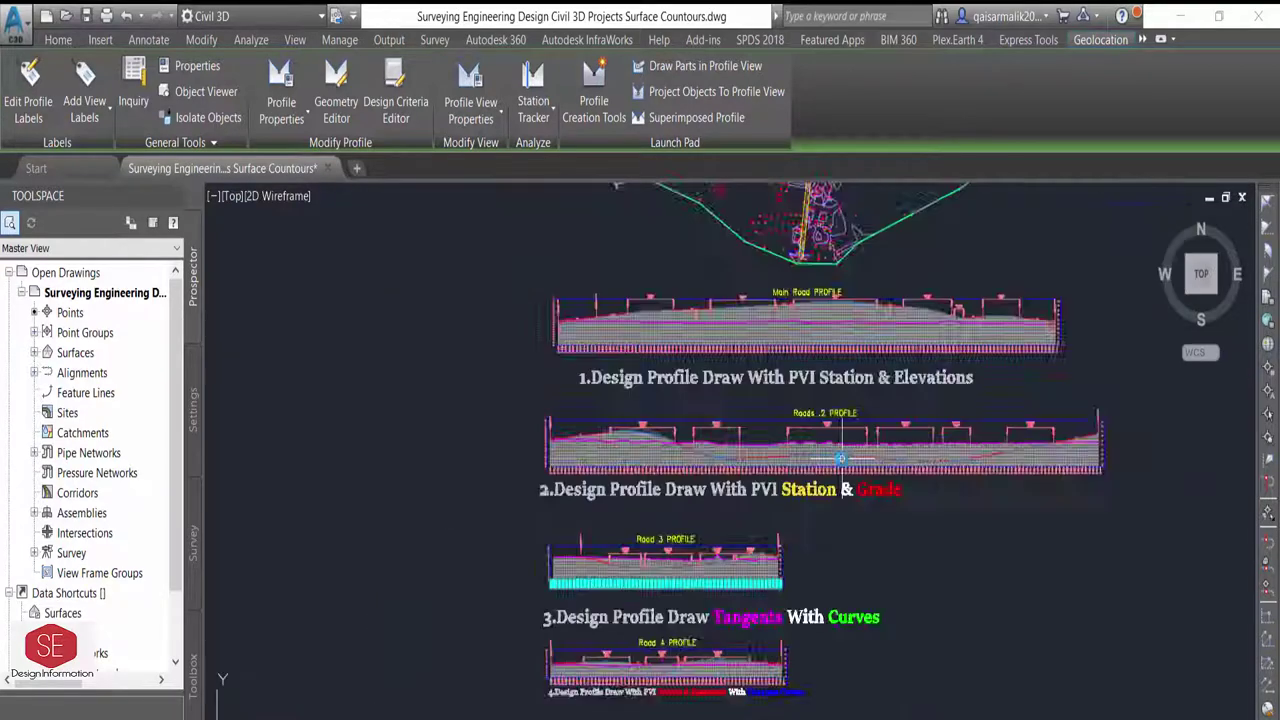
scroll(960, 540, "down", 1)
scroll(910, 560, "up", 7)
scroll(720, 600, "down", 4)
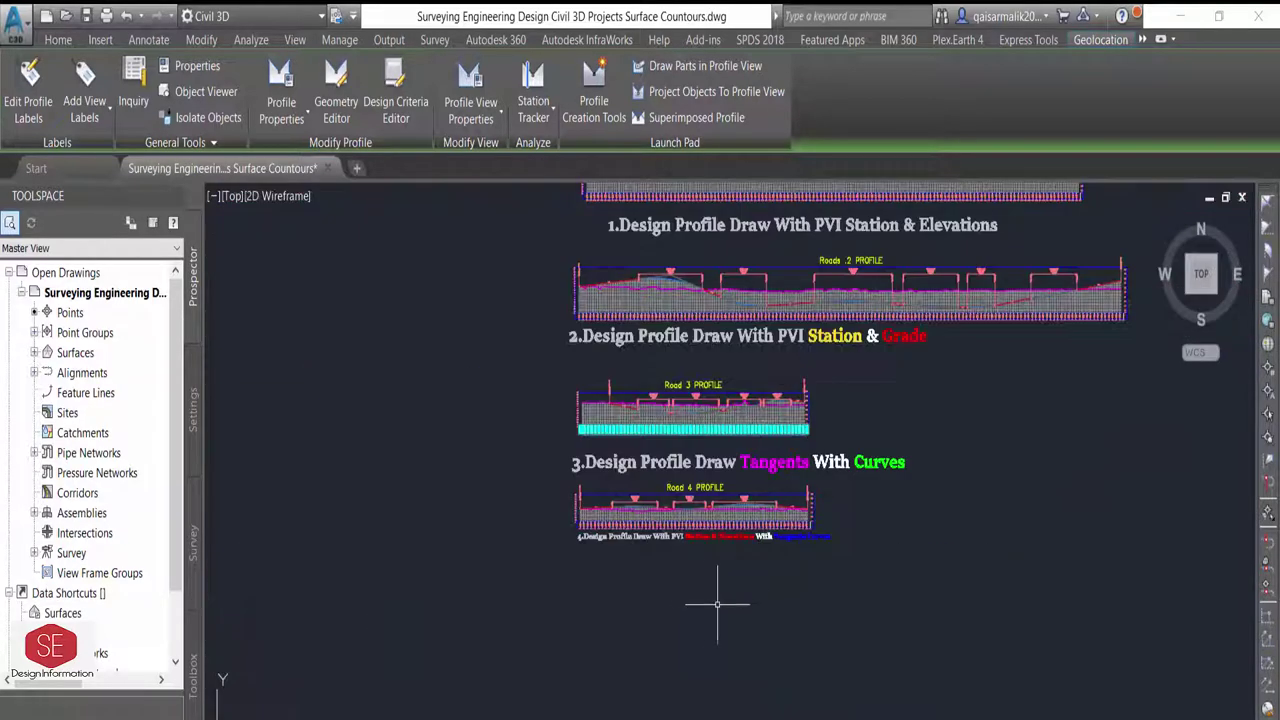
scroll(709, 540, "up", 4)
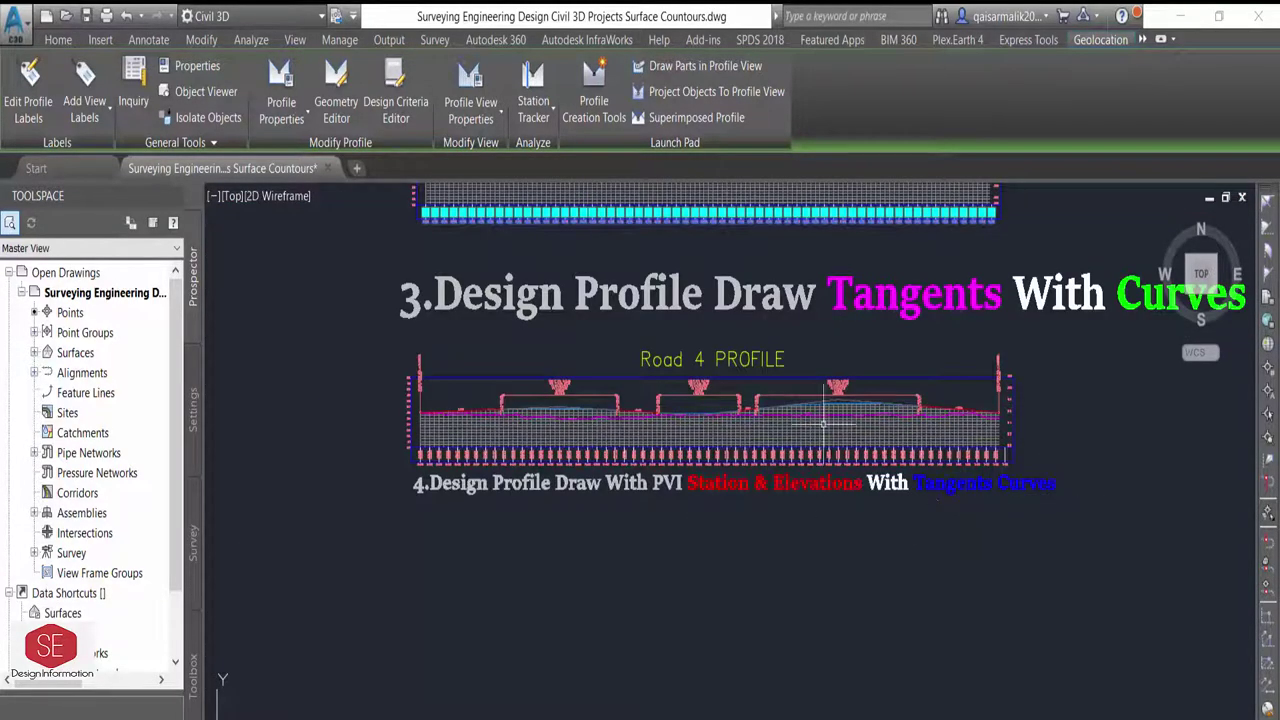
scroll(625, 695, "down", 2)
scroll(625, 700, "down", 2)
scroll(670, 597, "down", 4)
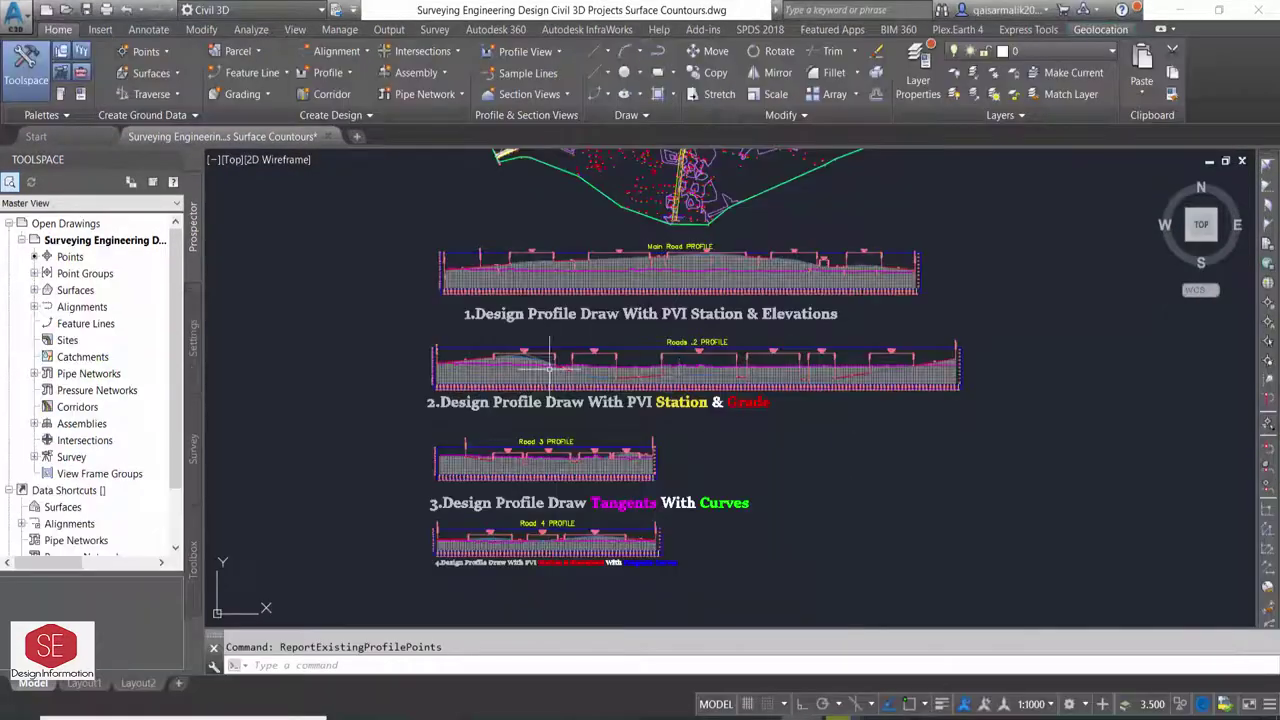
scroll(668, 556, "down", 2)
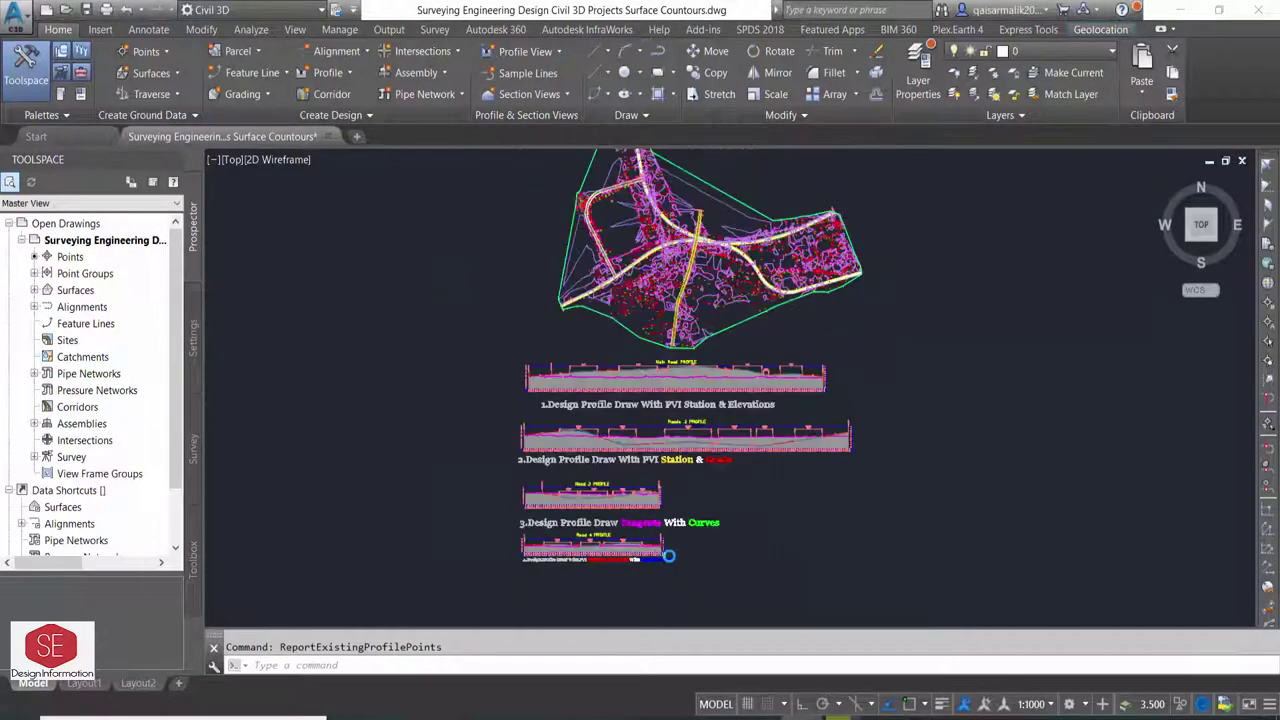
middle_click_drag(668, 556, 738, 706)
scroll(800, 400, "up", 3)
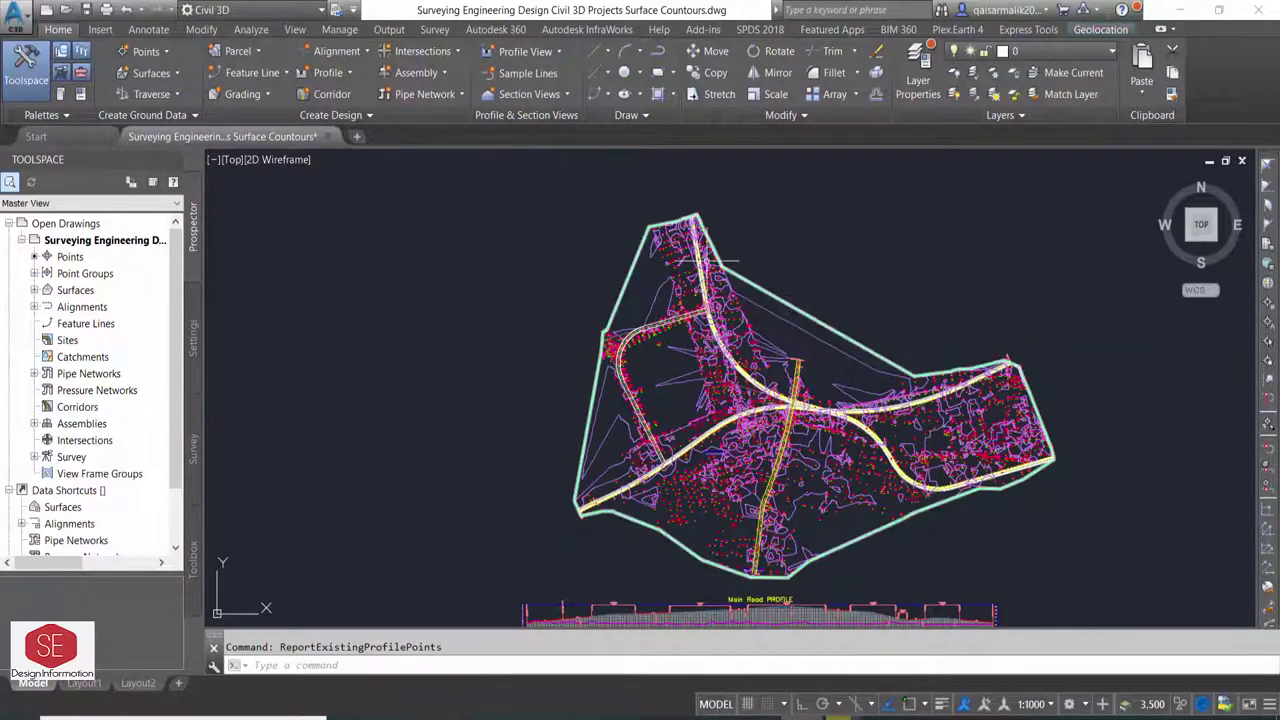
scroll(705, 260, "down", 3)
scroll(600, 430, "up", 4)
scroll(594, 441, "down", 3)
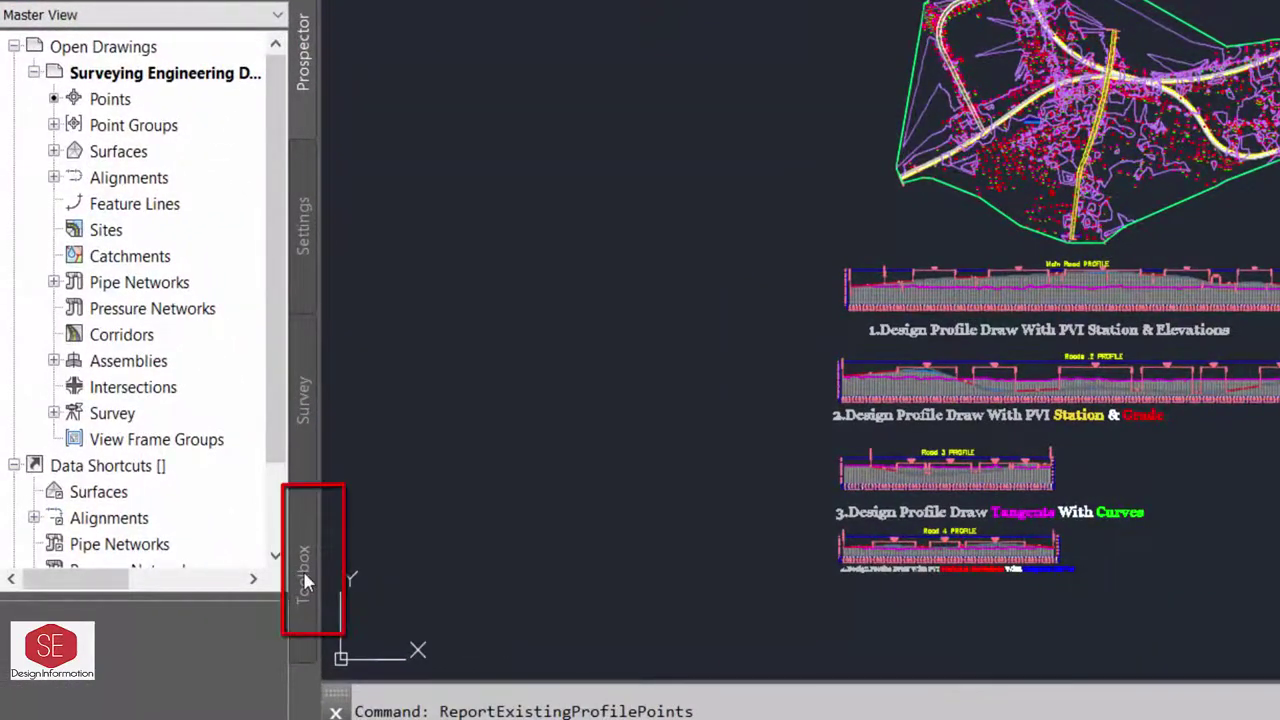
From Toolbox > Reports Manager > Profile, launch the Incremental Station Elevation Difference Report.
left_click(305, 578)
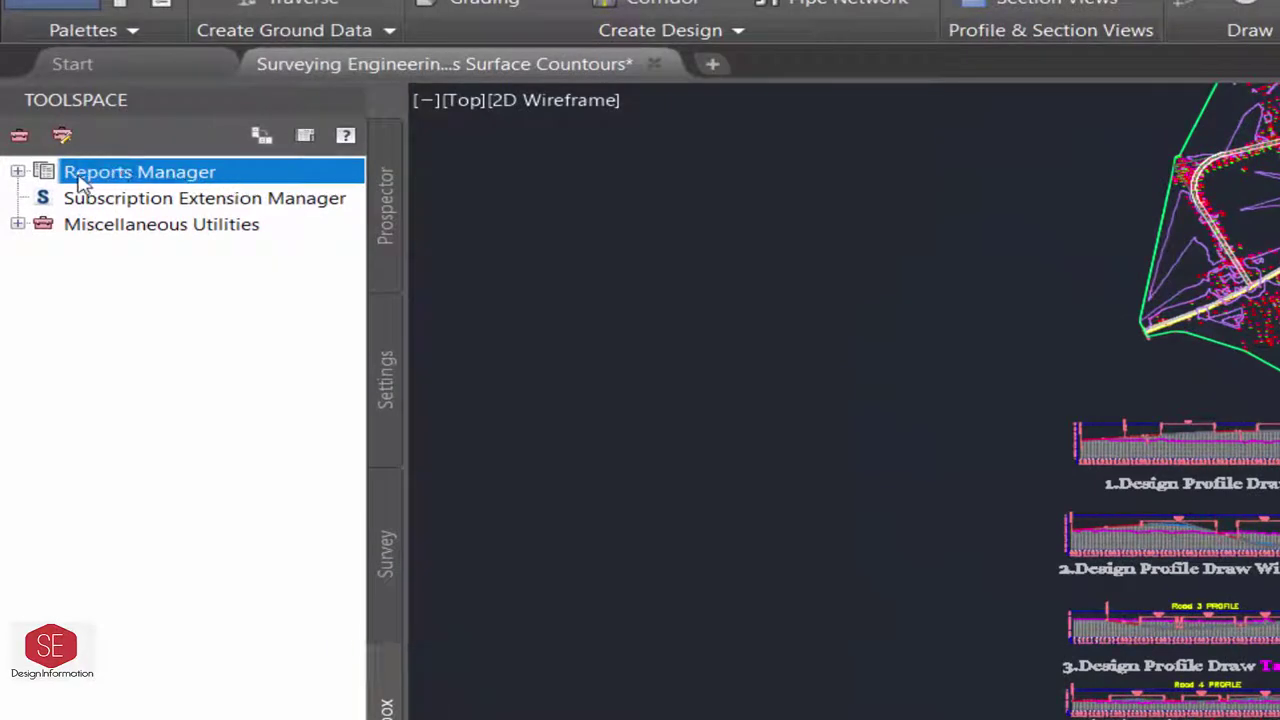
double_click(50, 175)
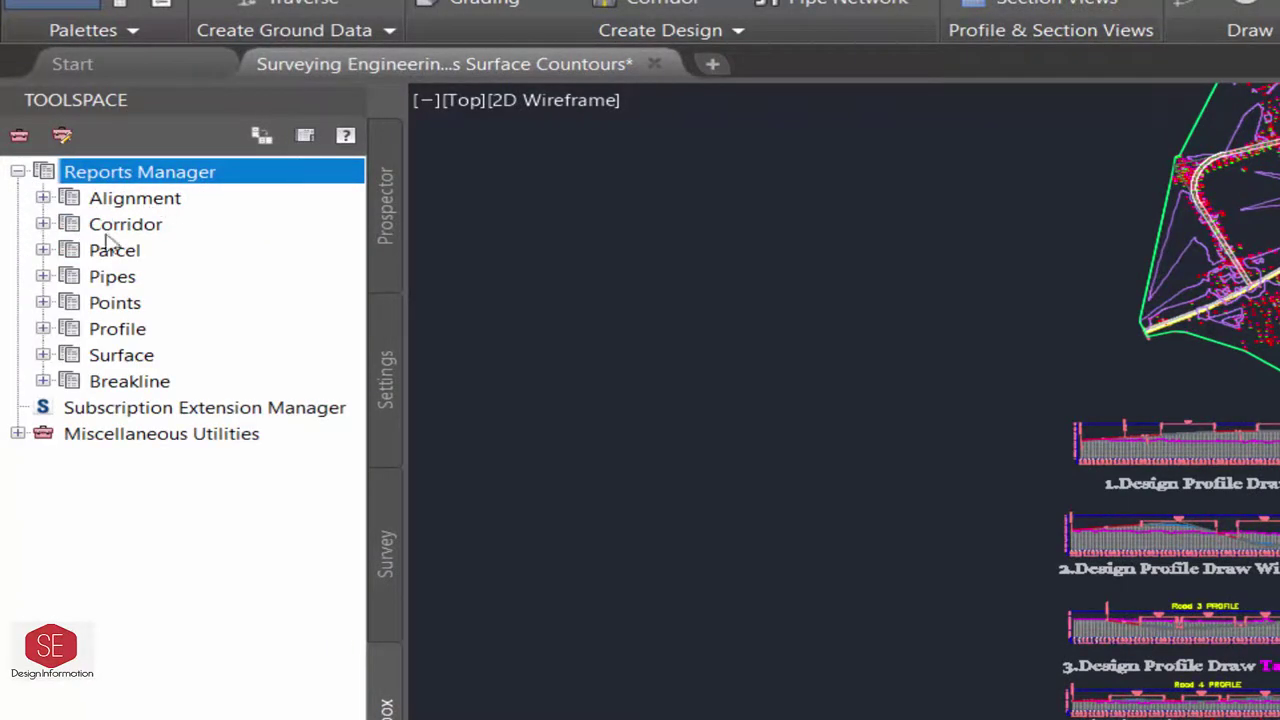
left_click(44, 329)
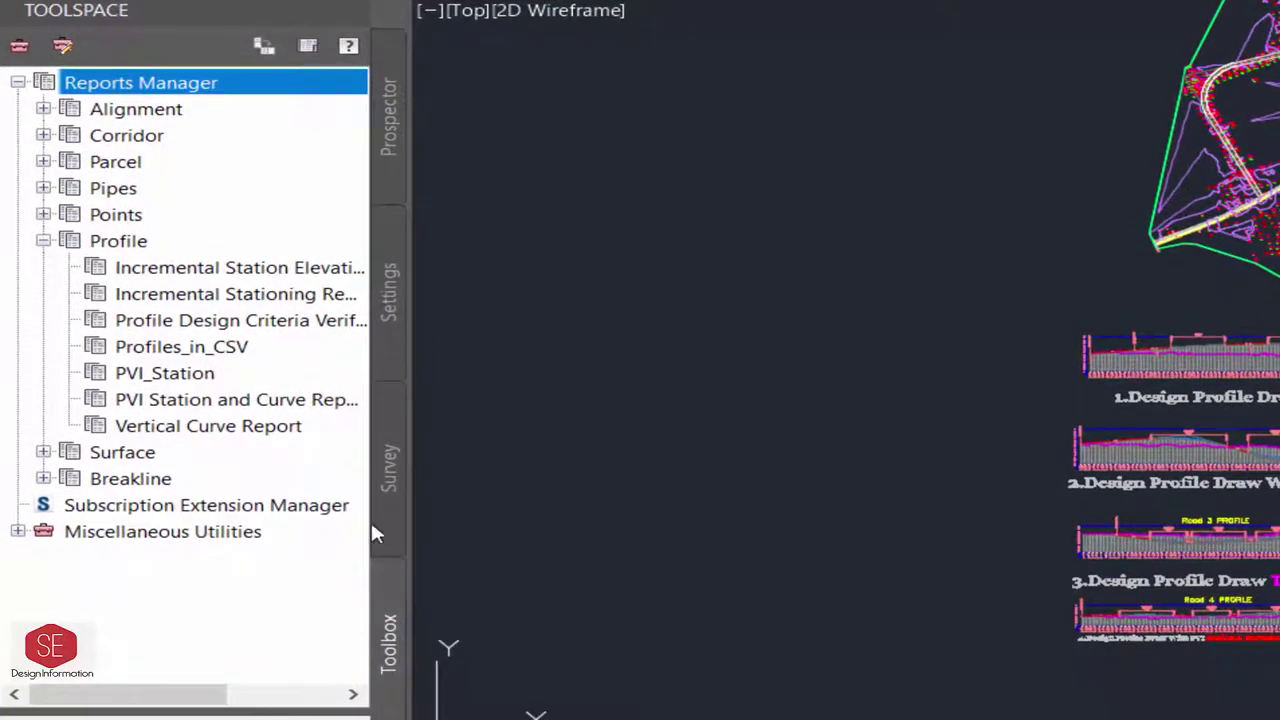
left_click_drag(409, 524, 578, 530)
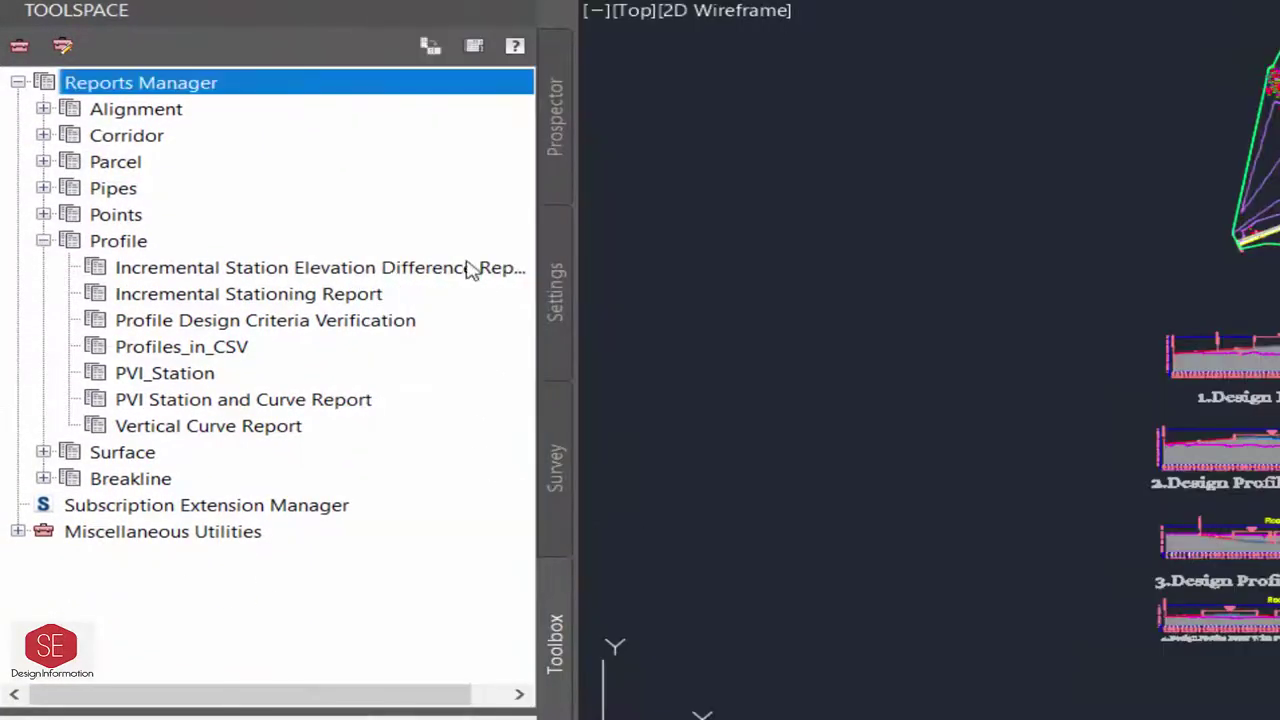
left_click(138, 272)
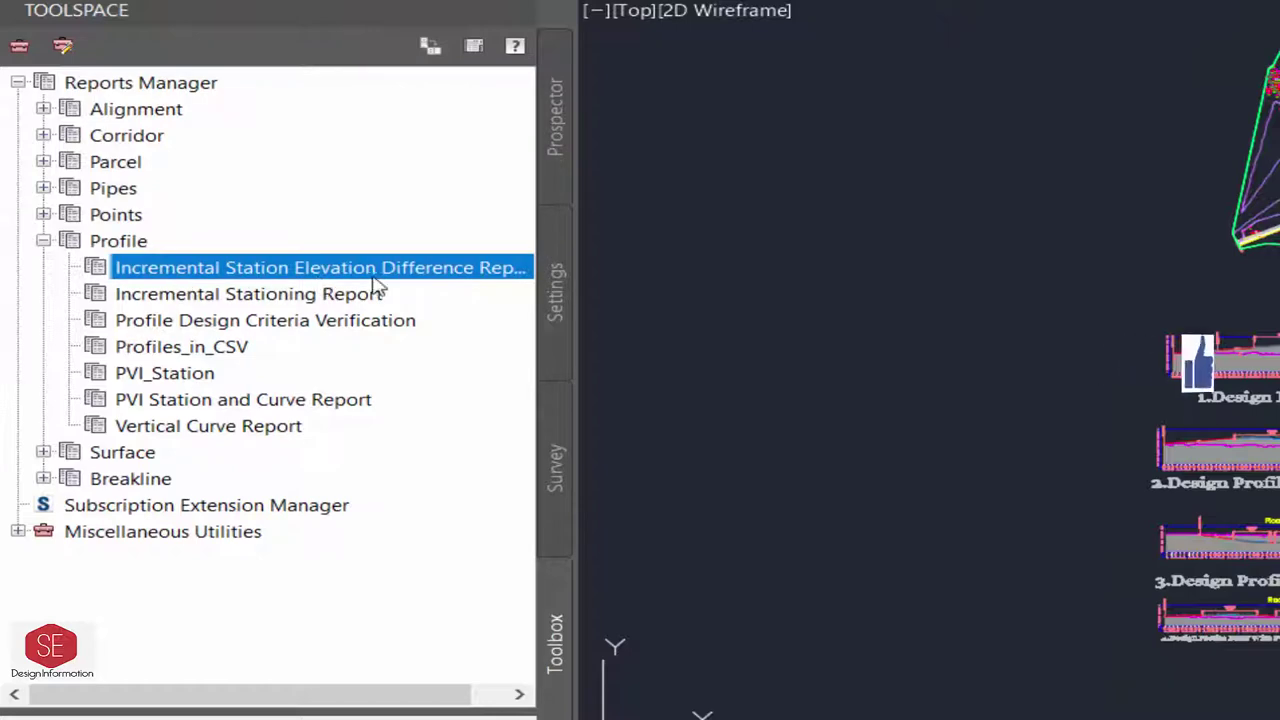
double_click(213, 277)
Include Road .3 and Main Road among the report's design profiles.
scroll(383, 250, "down", 1)
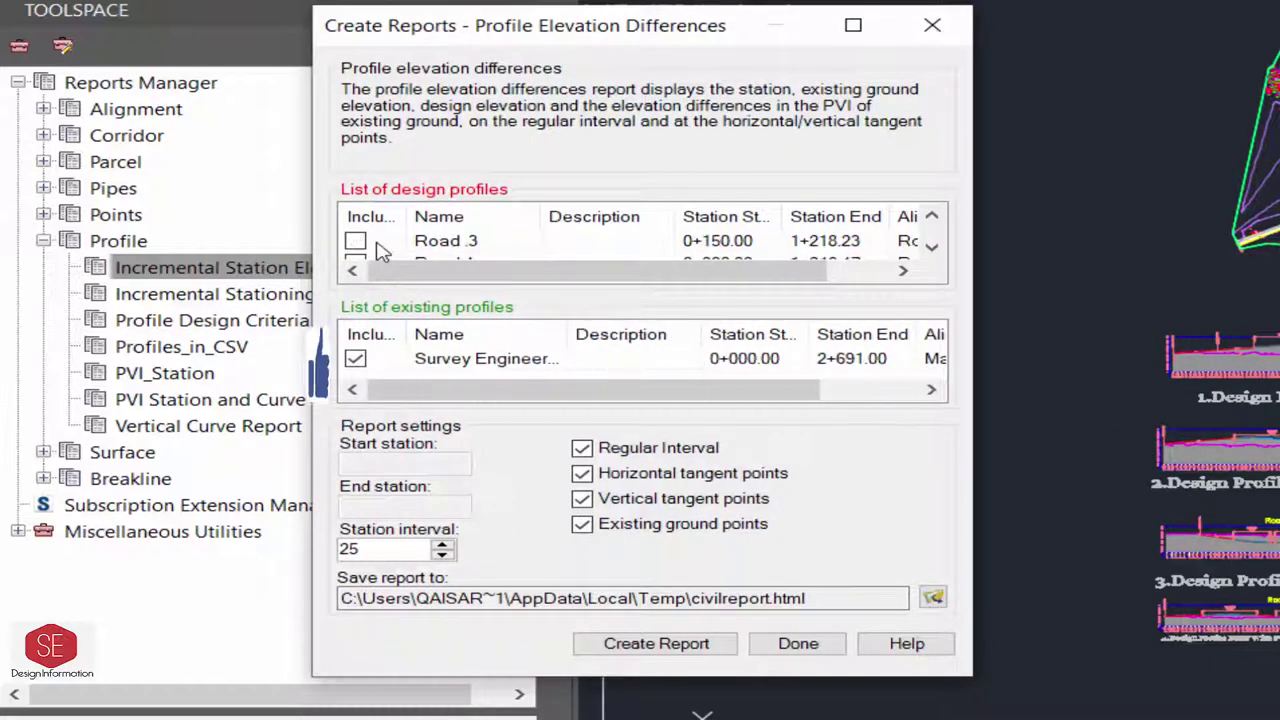
left_click(356, 242)
scroll(396, 246, "up", 1)
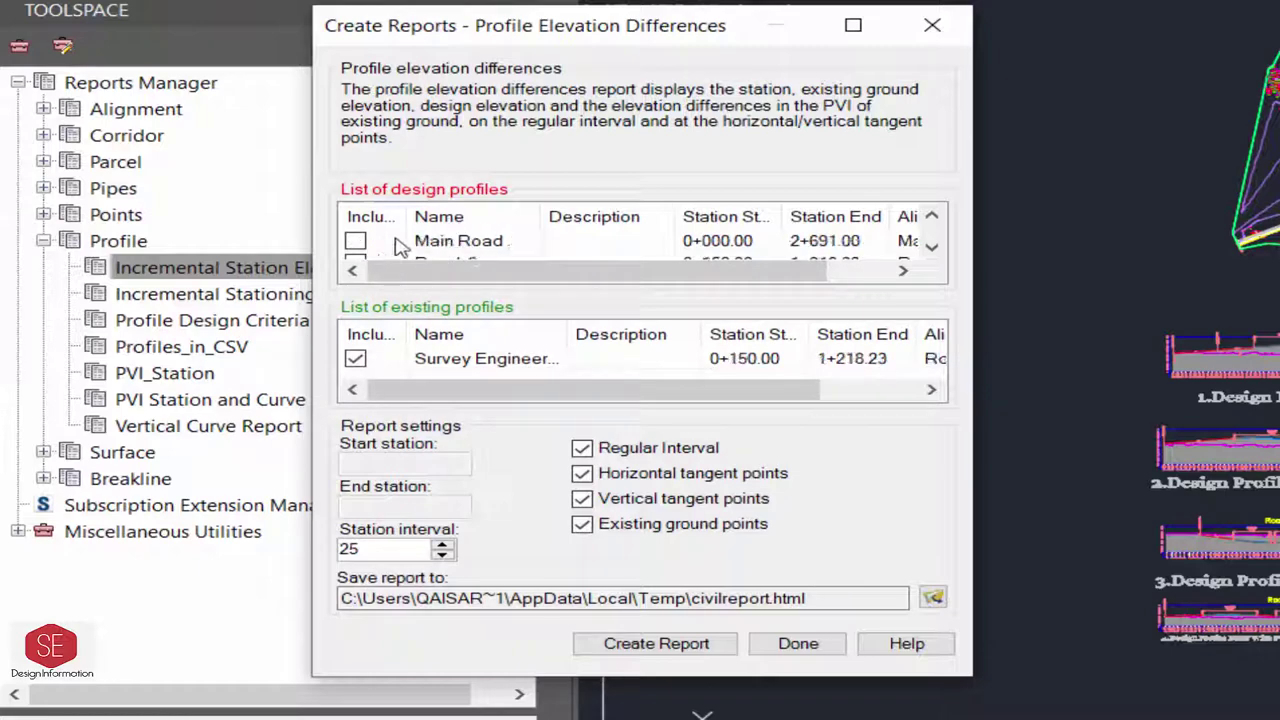
left_click(356, 242)
scroll(440, 252, "down", 1)
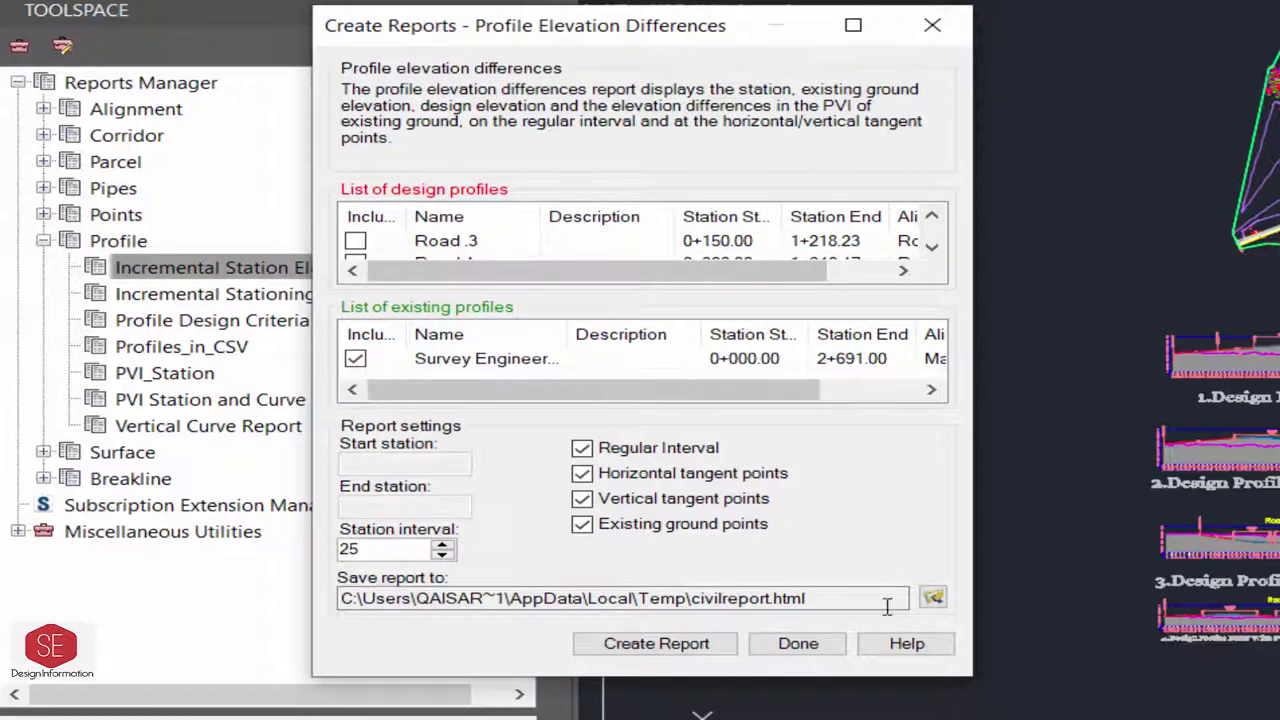
Save the report as Excel 97-2003 workbook XYZ and create it, accepting the warning.
left_click(934, 597)
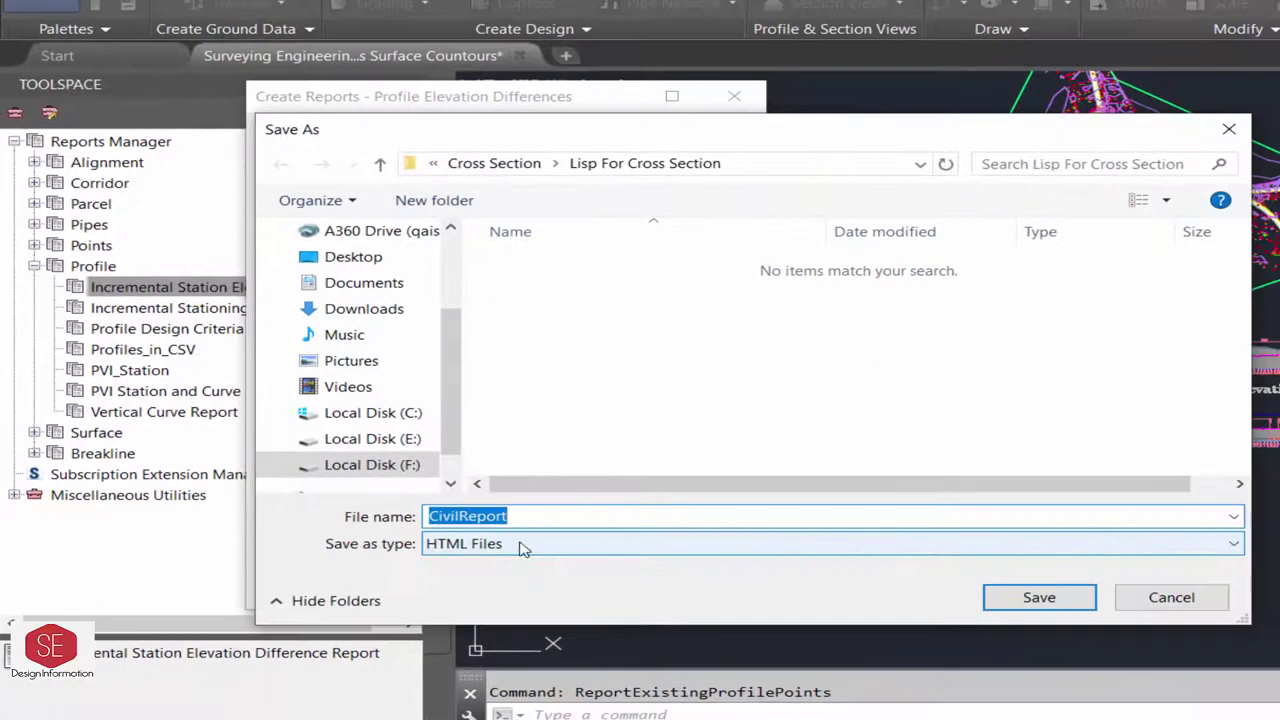
left_click(519, 545)
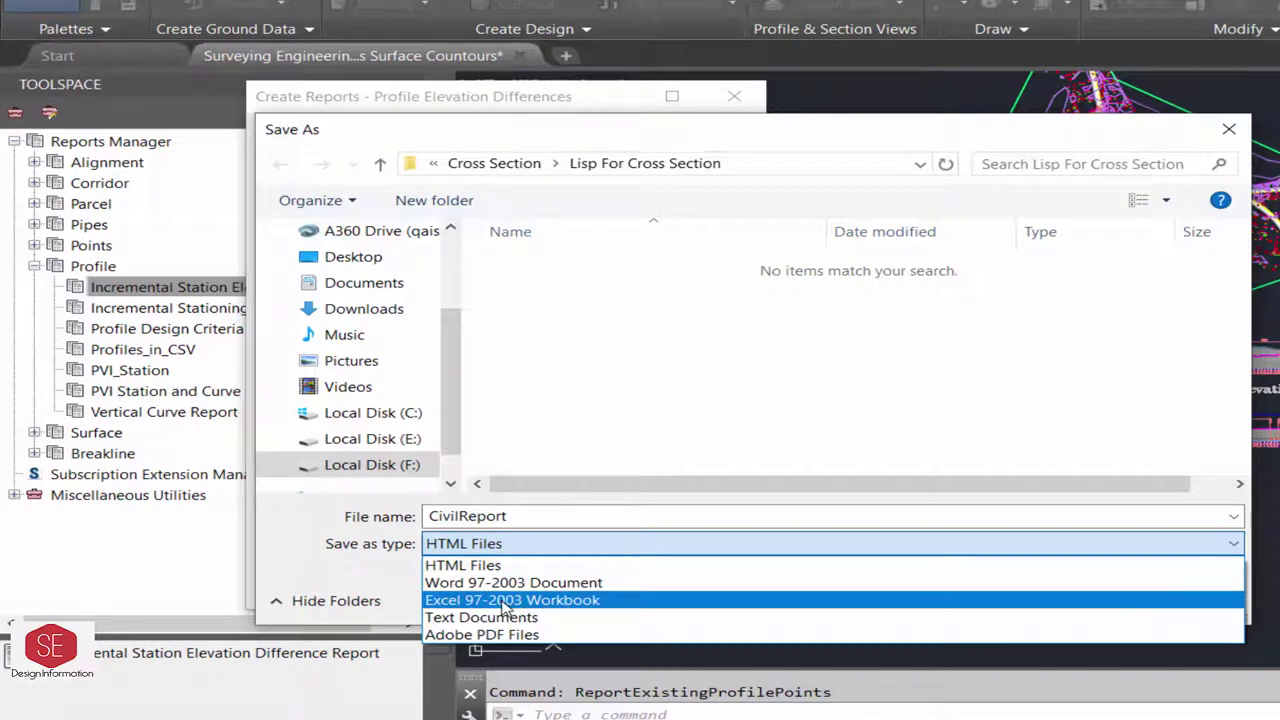
left_click(550, 610)
double_click(540, 516)
type("XYZ")
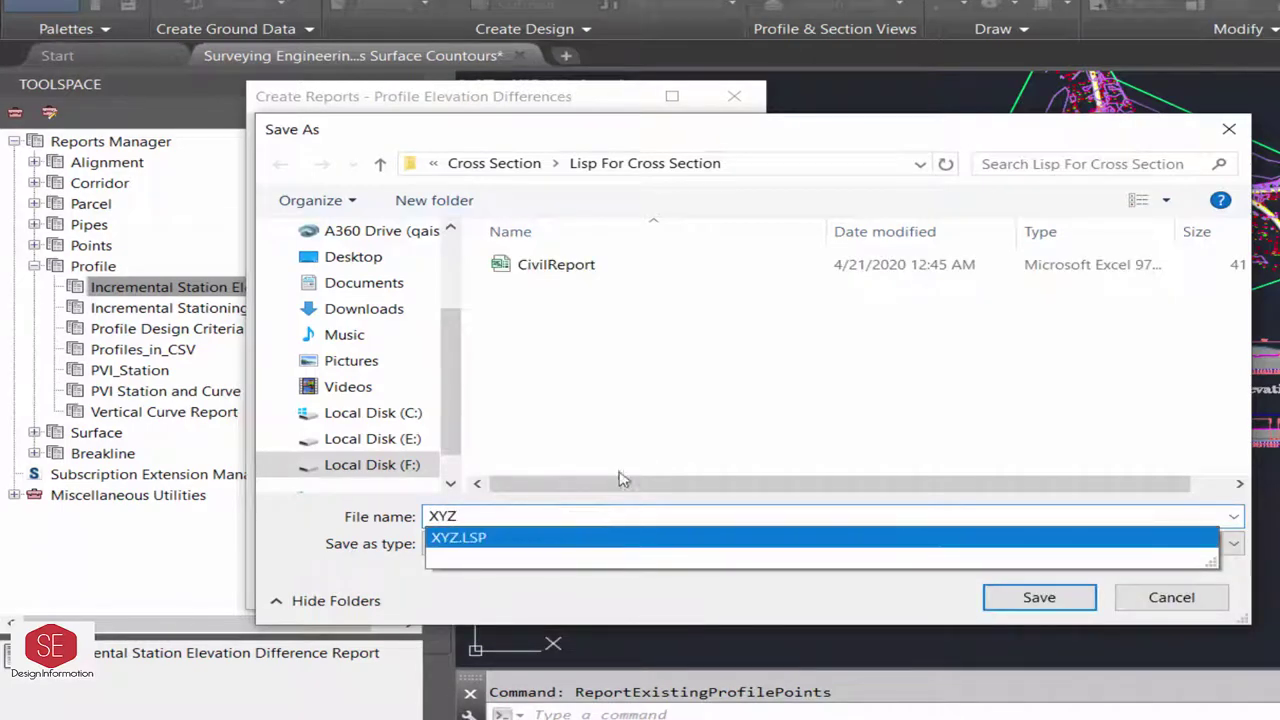
left_click(622, 472)
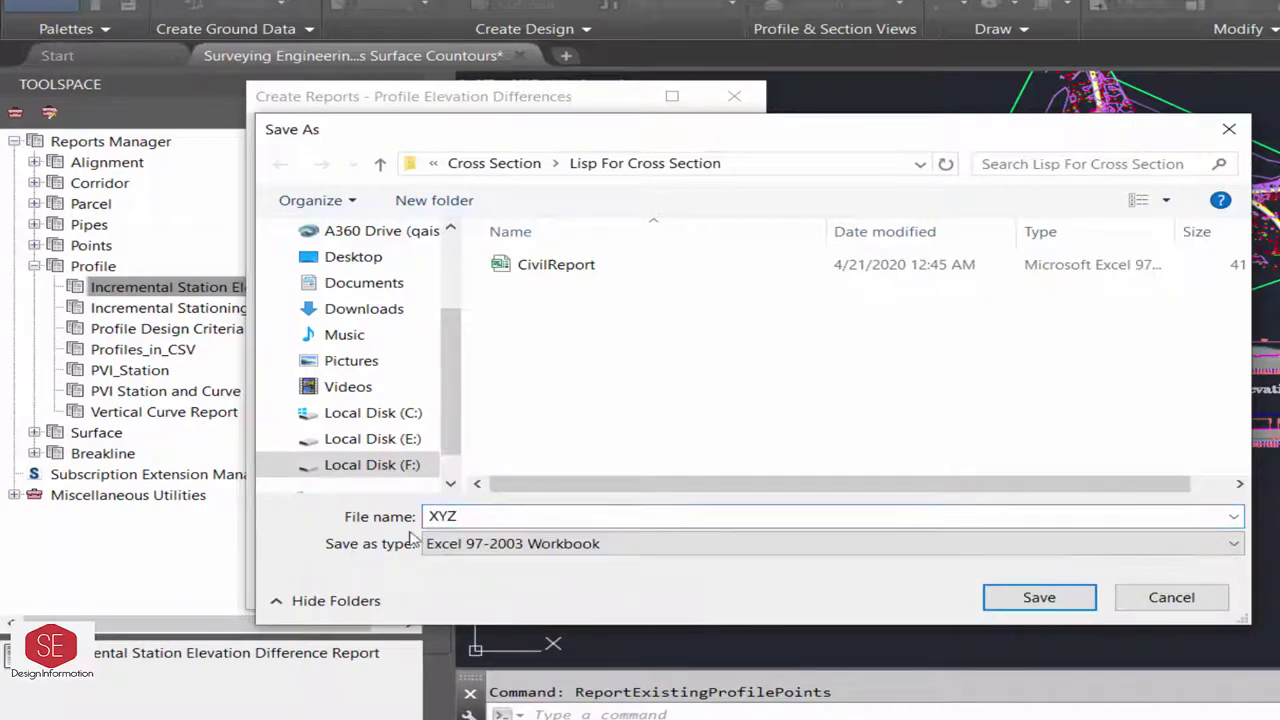
left_click(1071, 604)
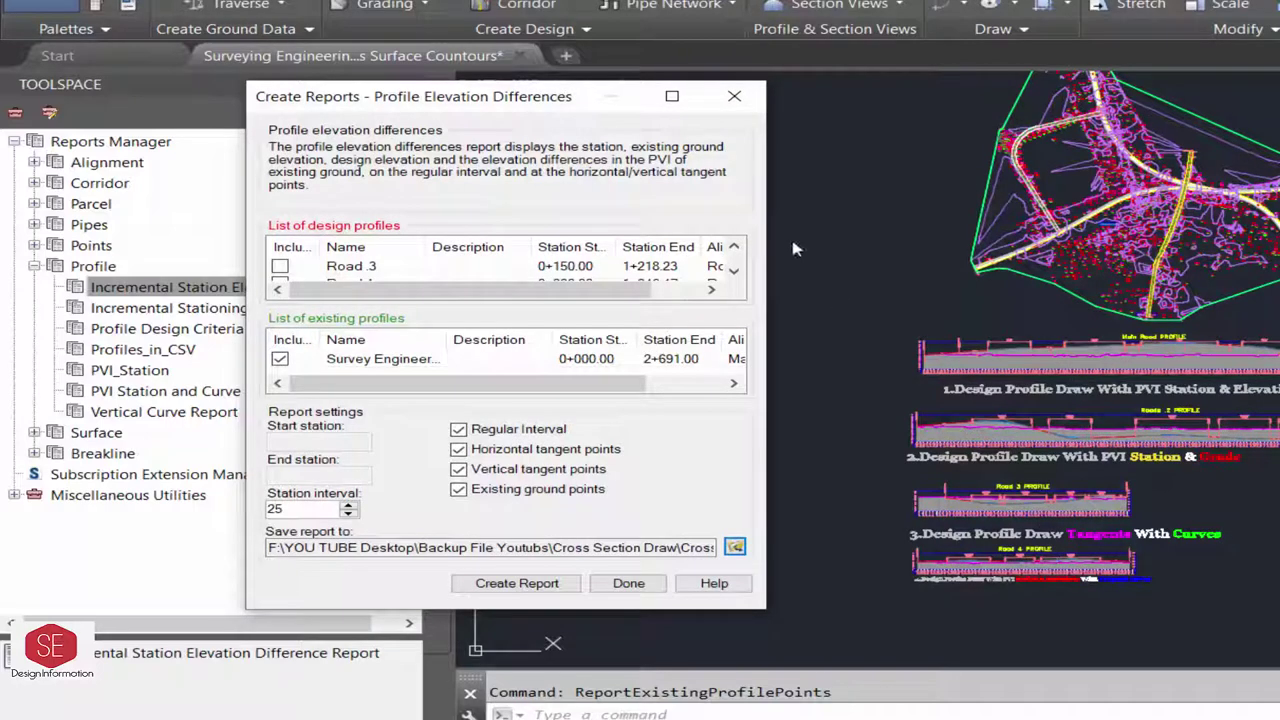
left_click(517, 583)
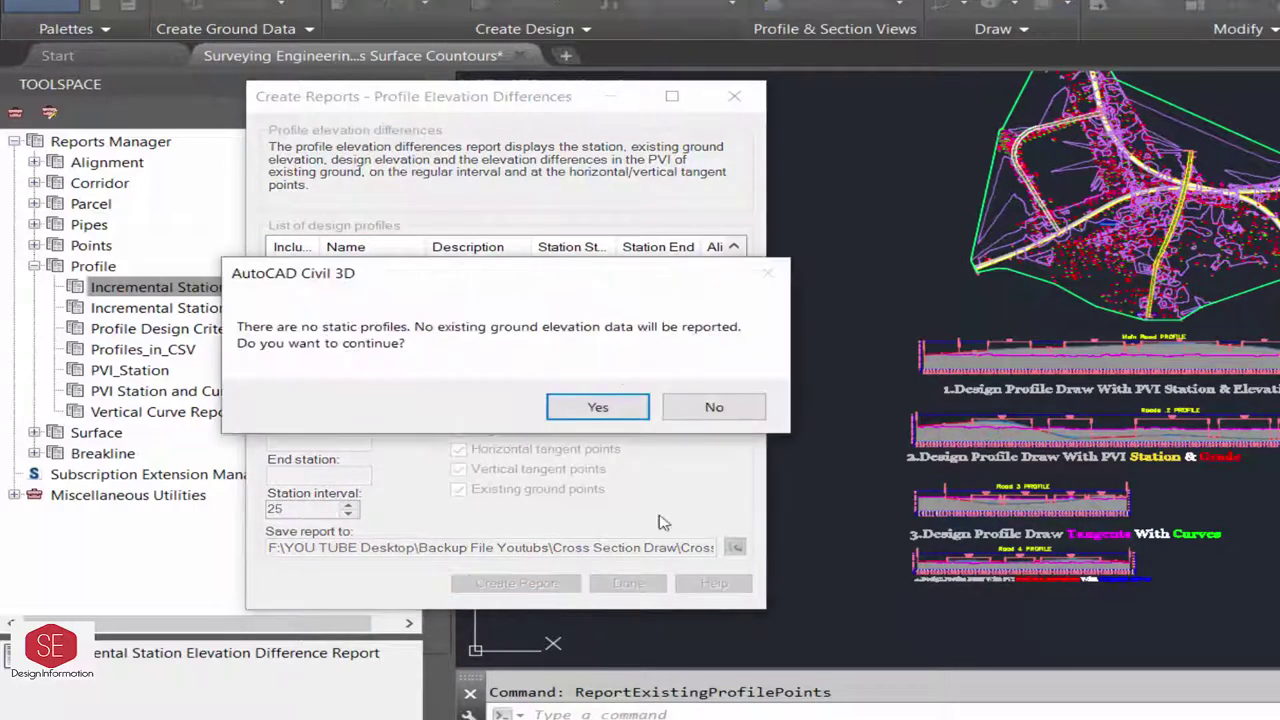
left_click(596, 416)
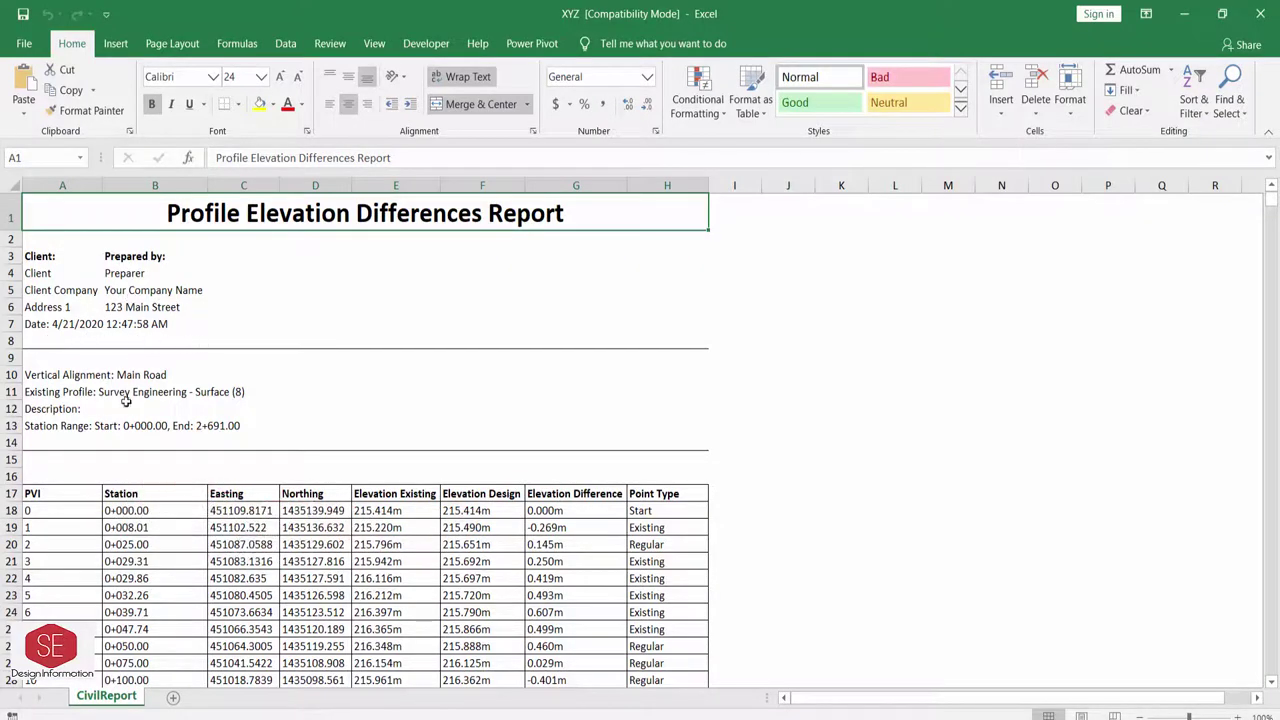
Scroll the Excel report and inspect row 18's station, Easting, Northing and existing elevation.
scroll(126, 400, "down", 1)
scroll(164, 363, "down", 1)
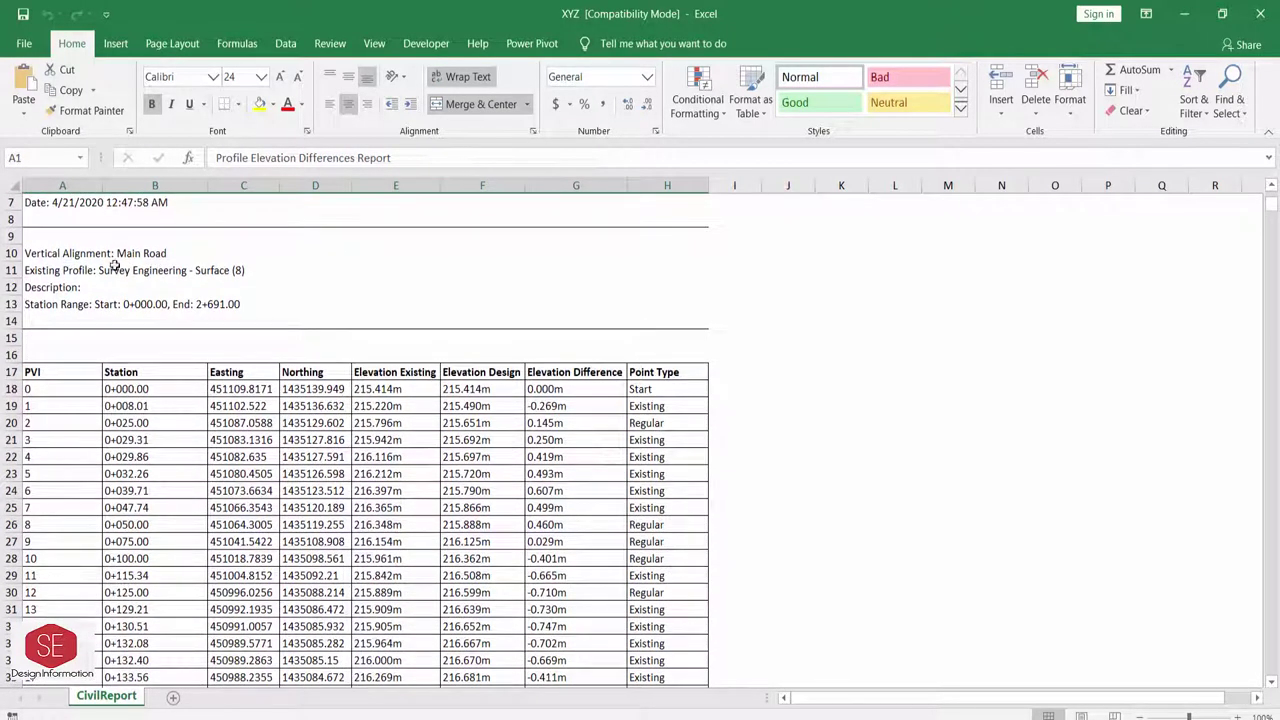
scroll(251, 490, "down", 1)
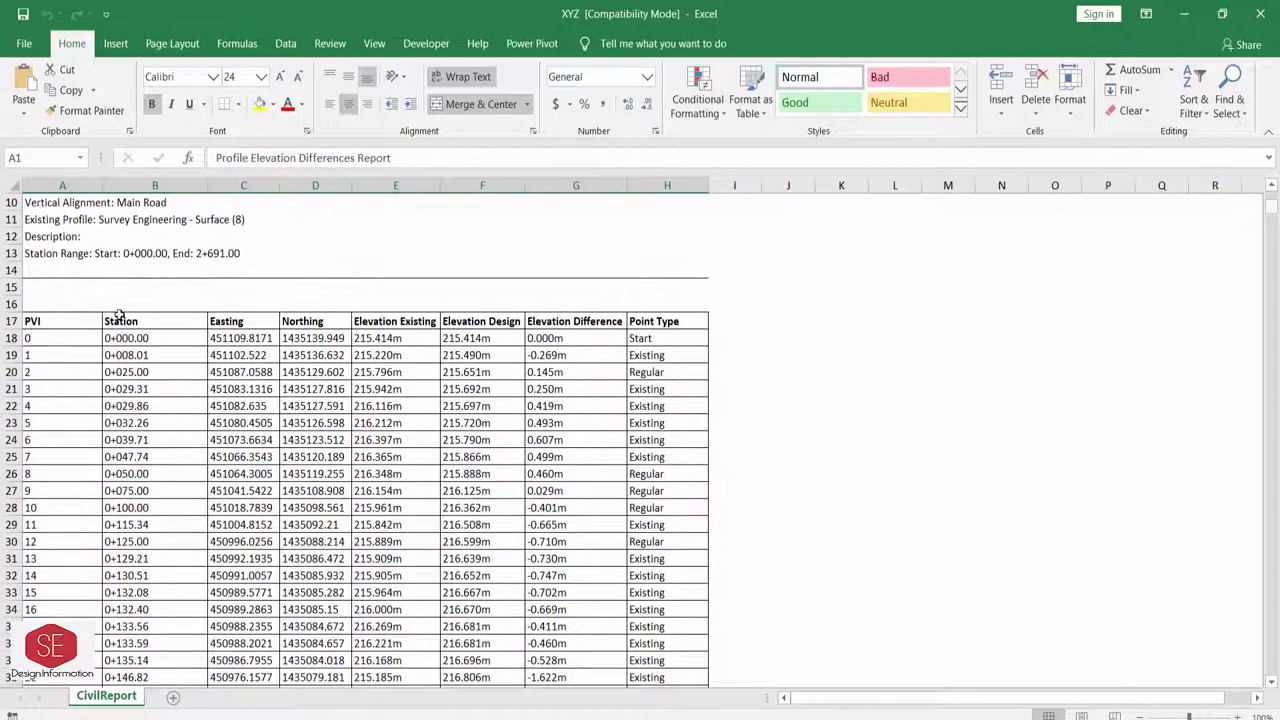
left_click(122, 338)
left_click(231, 342)
left_click(300, 342)
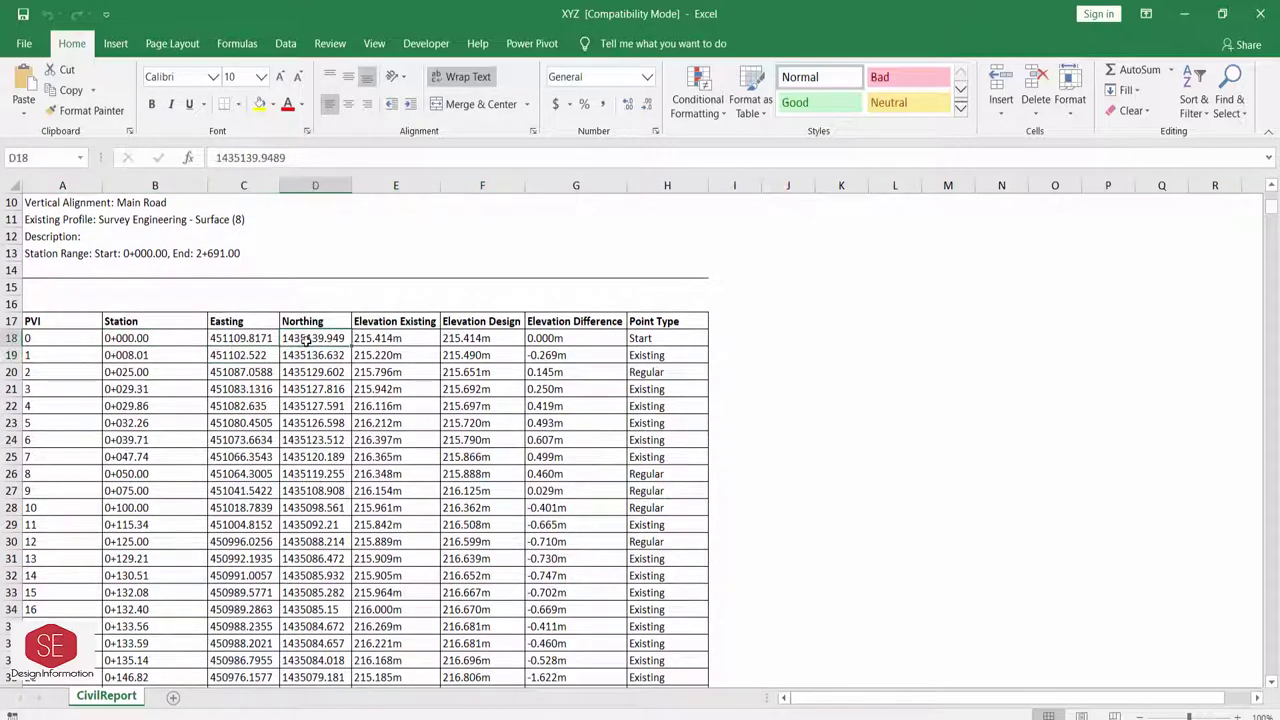
left_click(358, 342)
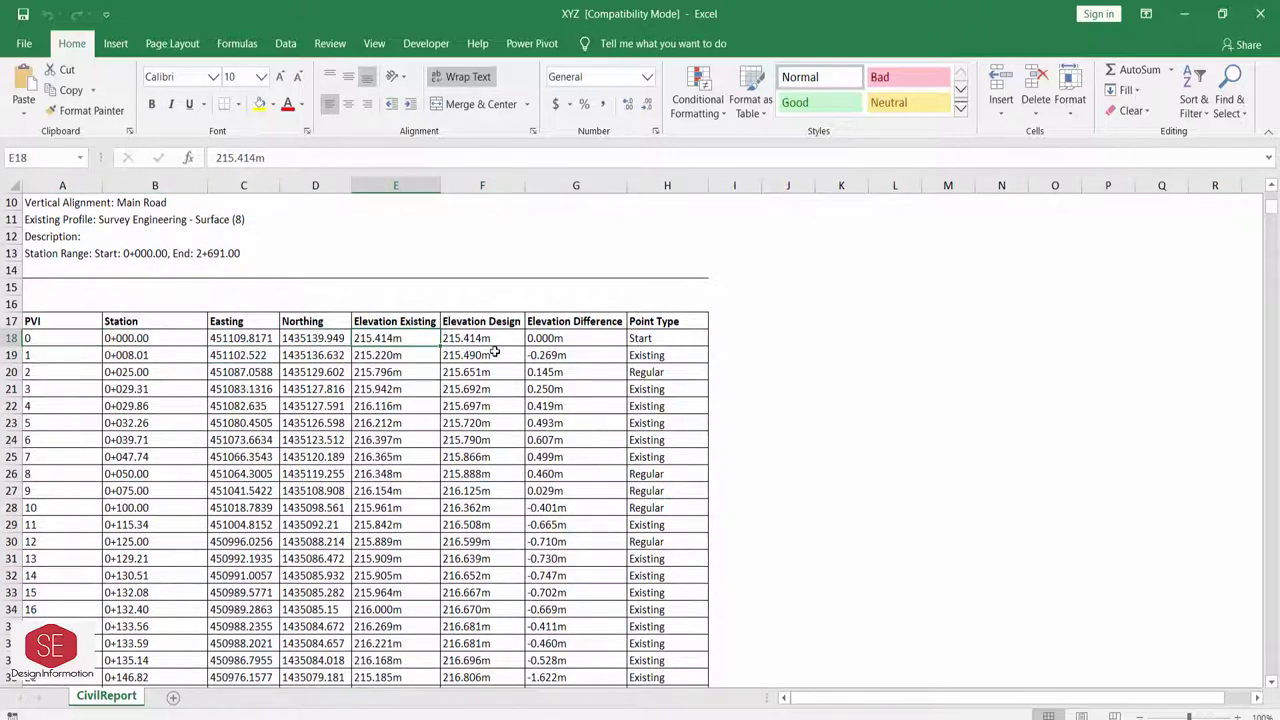
scroll(77, 333, "down", 3)
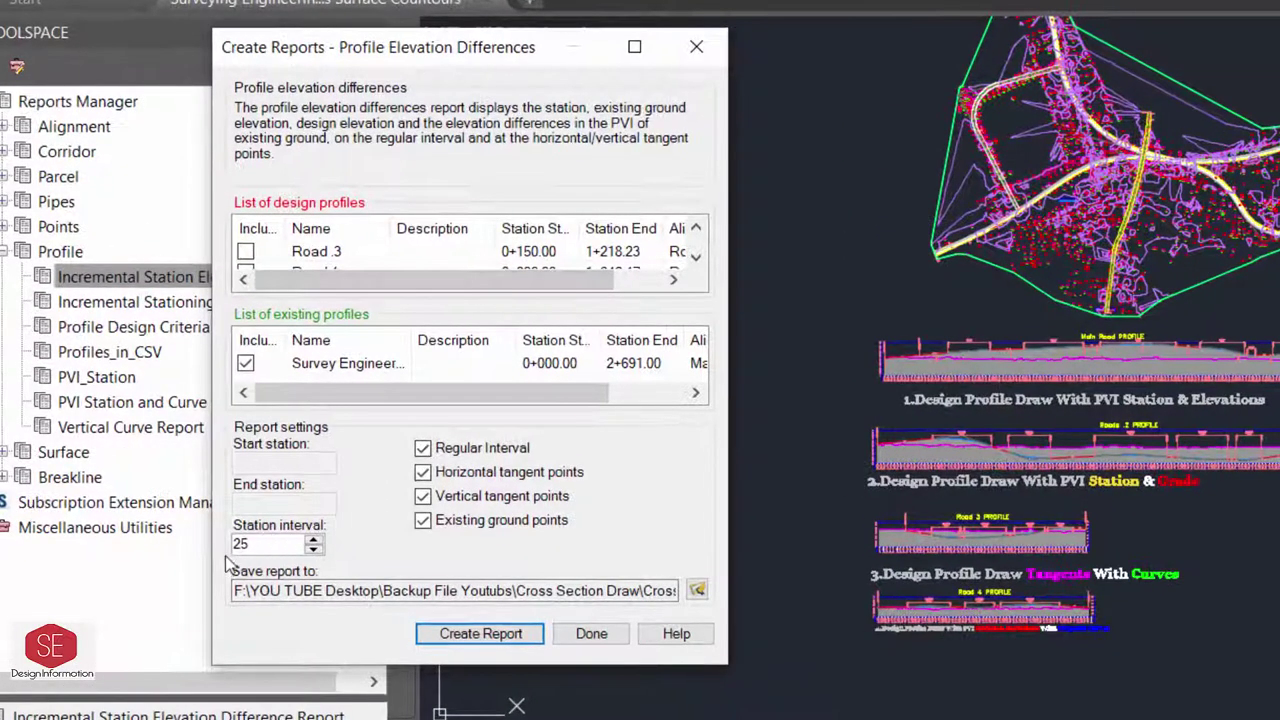
Set the station interval to 20, include Main Road, exclude Road .3, and close the settings.
left_click(269, 543)
type("20")
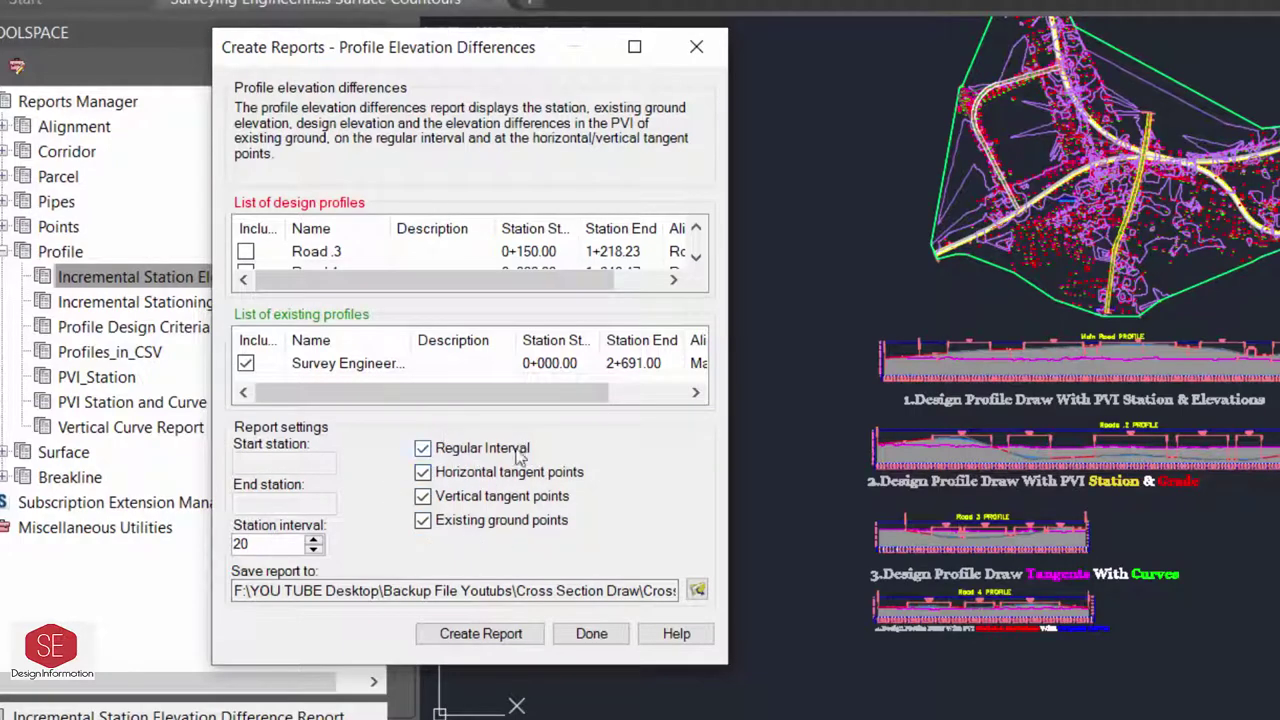
scroll(320, 265, "up", 1)
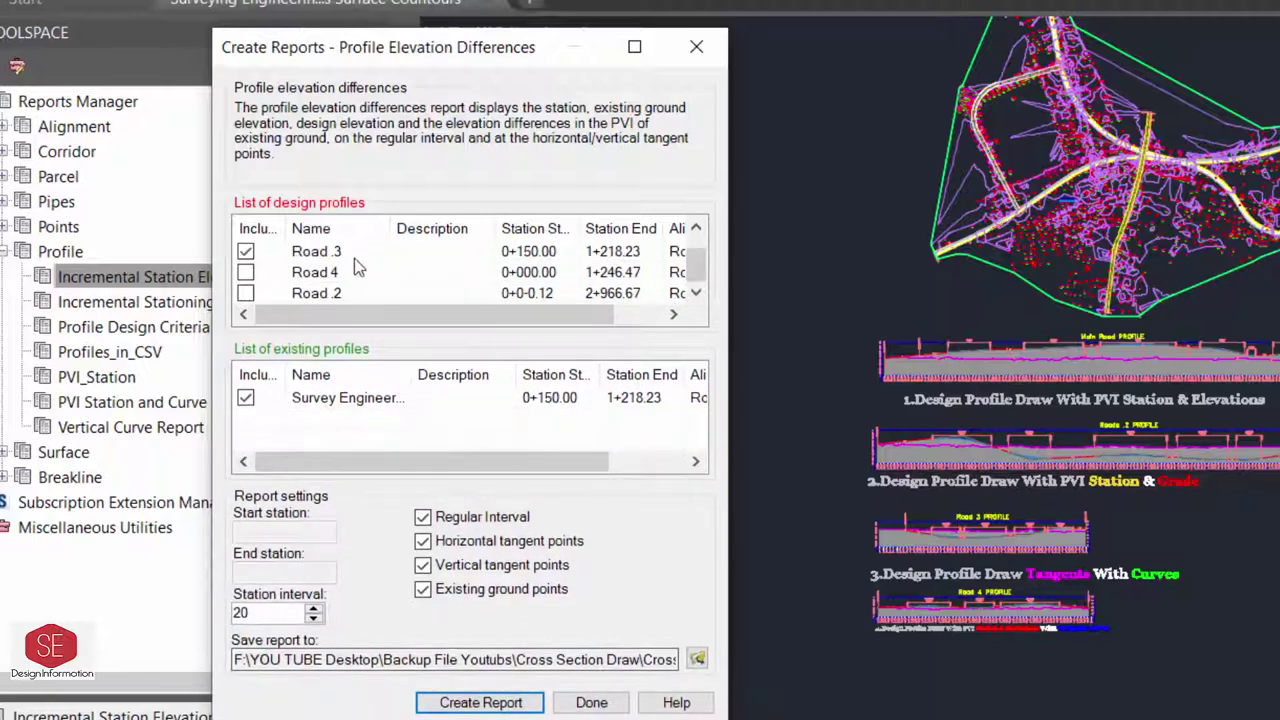
scroll(337, 266, "up", 1)
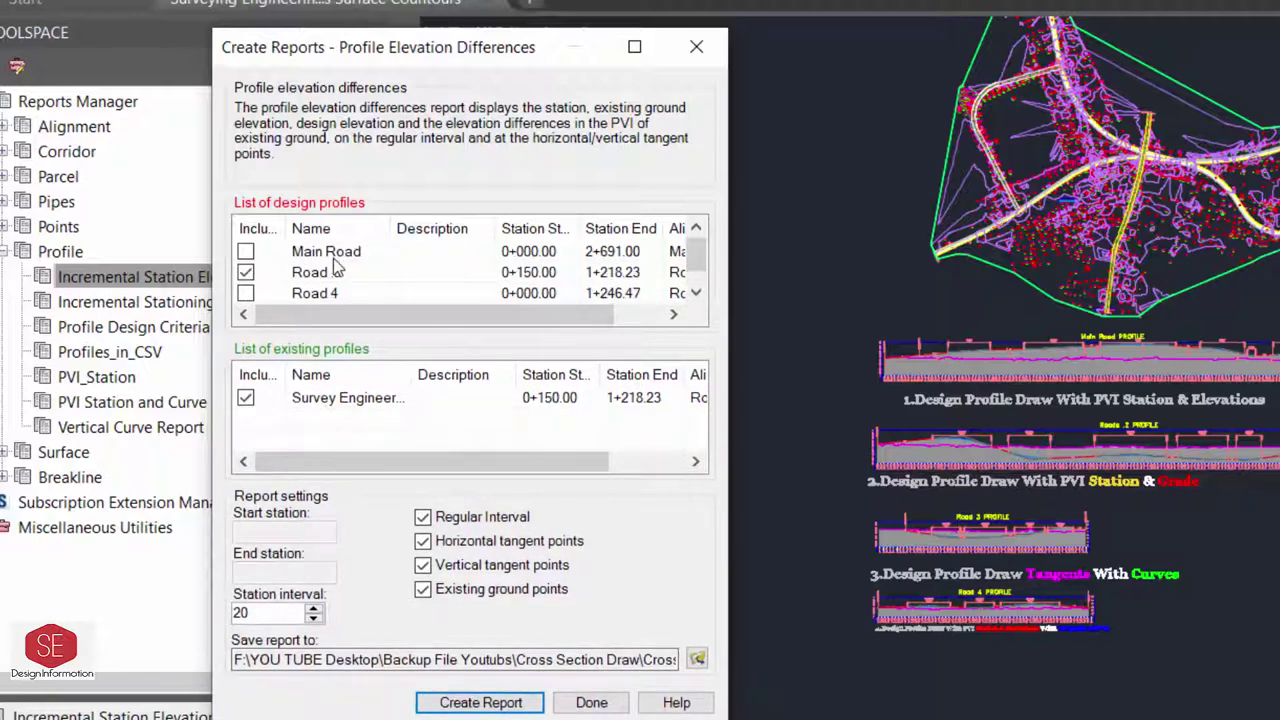
left_click(245, 251)
left_click(513, 272)
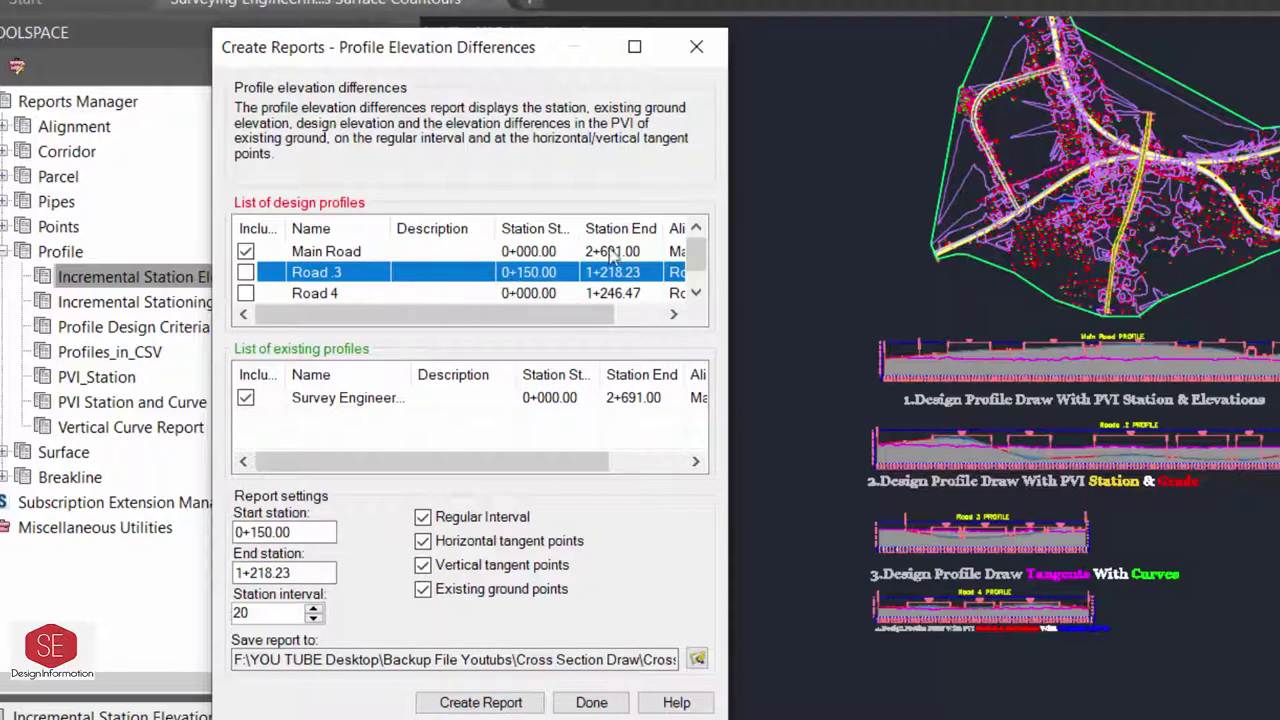
left_click(591, 702)
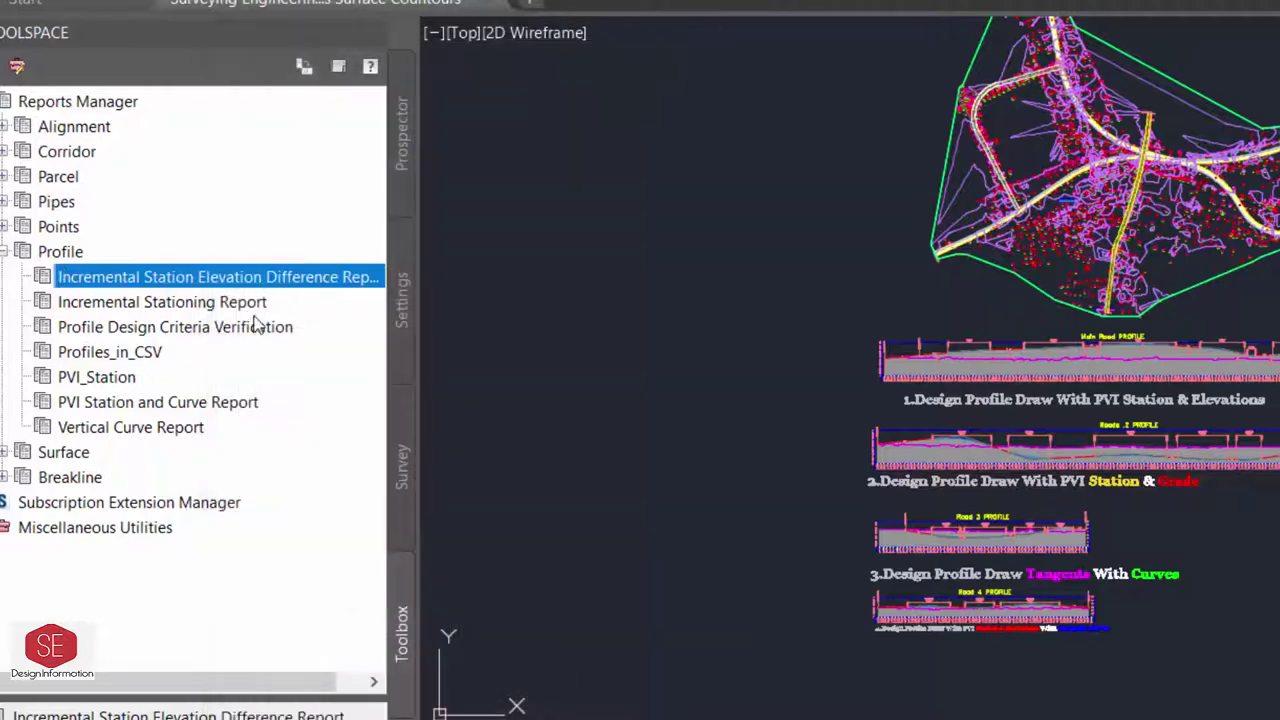
left_click(88, 356)
Run PVI_Station for all alignments and profiles, saving it as Excel 97-2003 CivilReport.xls.
left_click(115, 381)
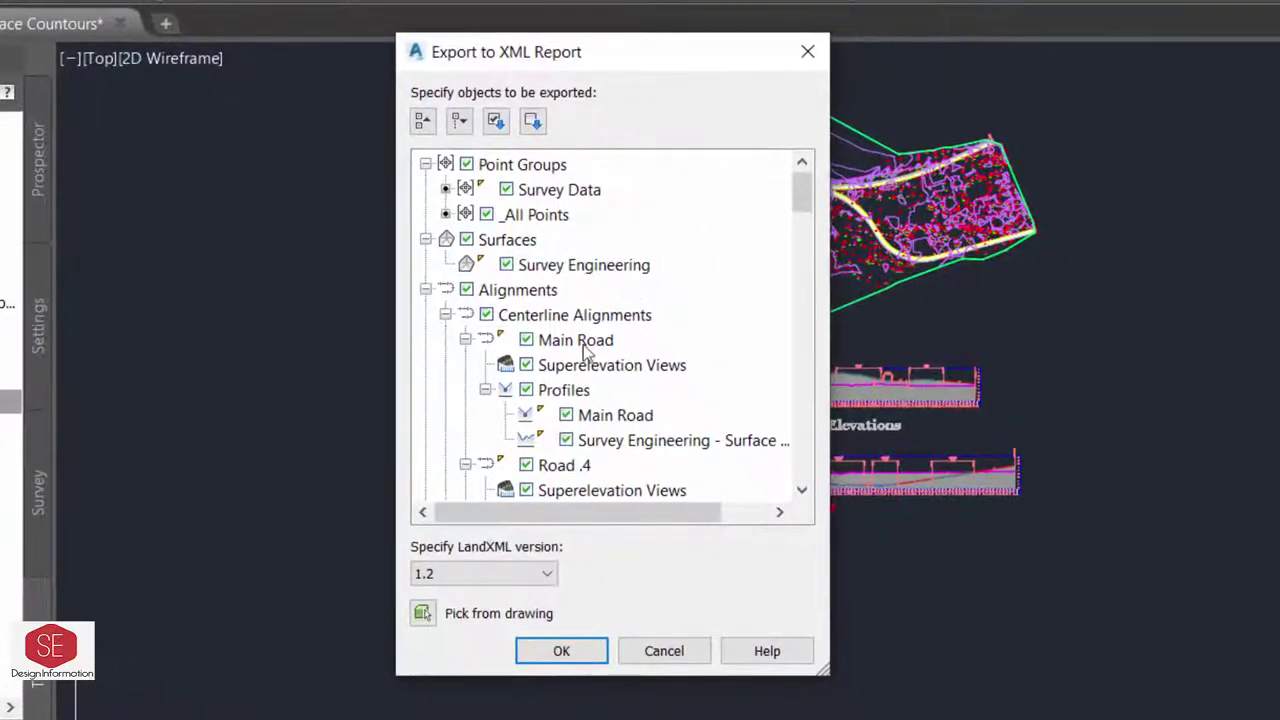
left_click(587, 641)
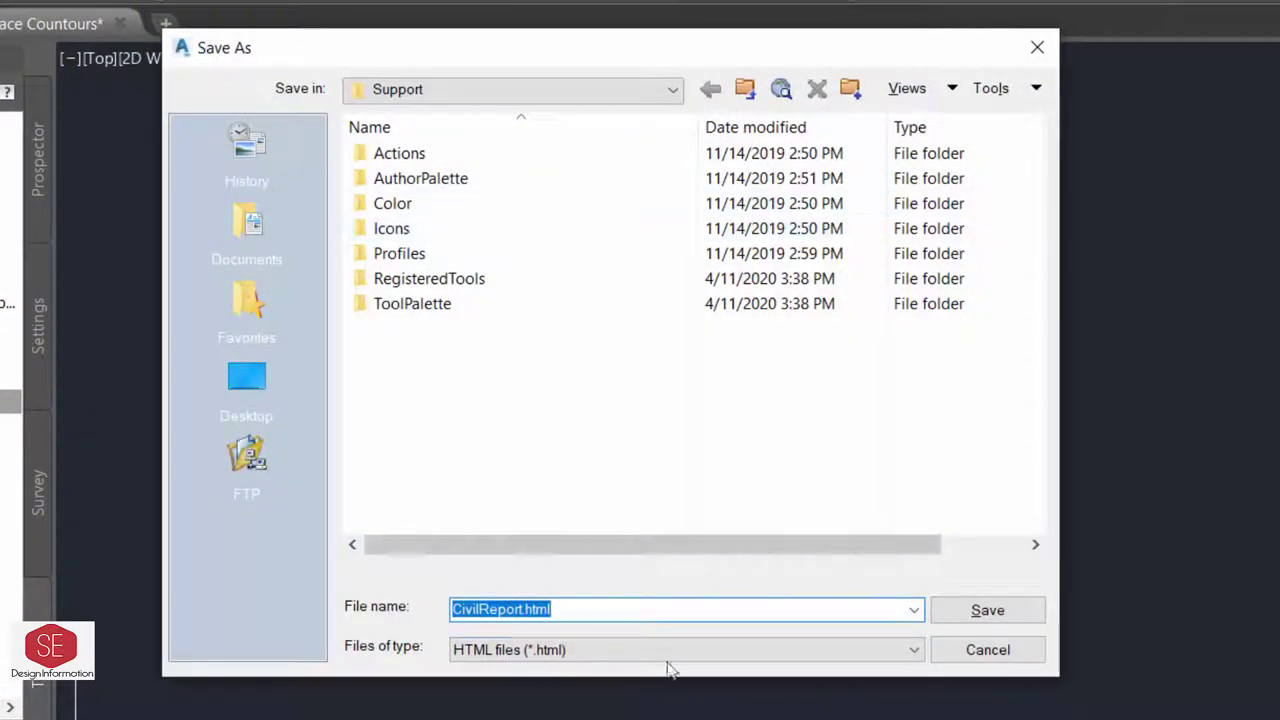
left_click(515, 650)
left_click(515, 703)
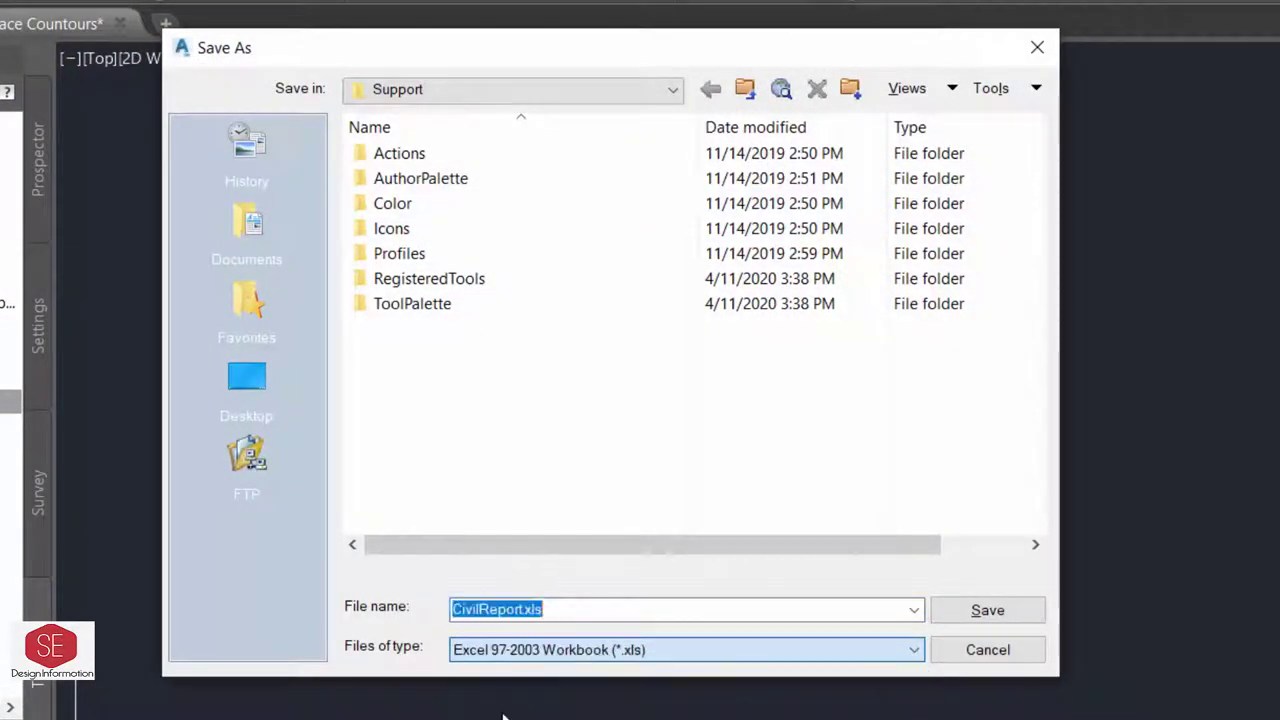
left_click(998, 620)
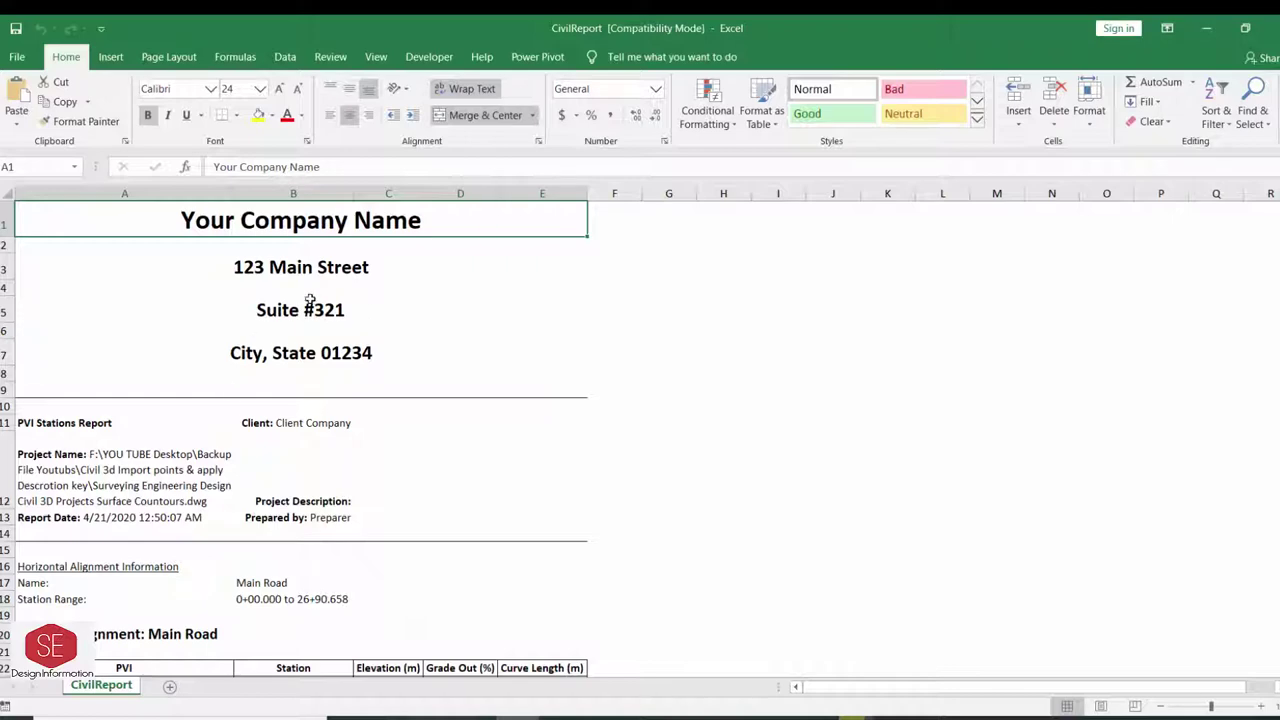
Scroll through the CivilReport sheet's PVI tables for Main Road, Road .3, Road 4 and Road .2.
scroll(61, 529, "down", 2)
scroll(289, 395, "down", 1)
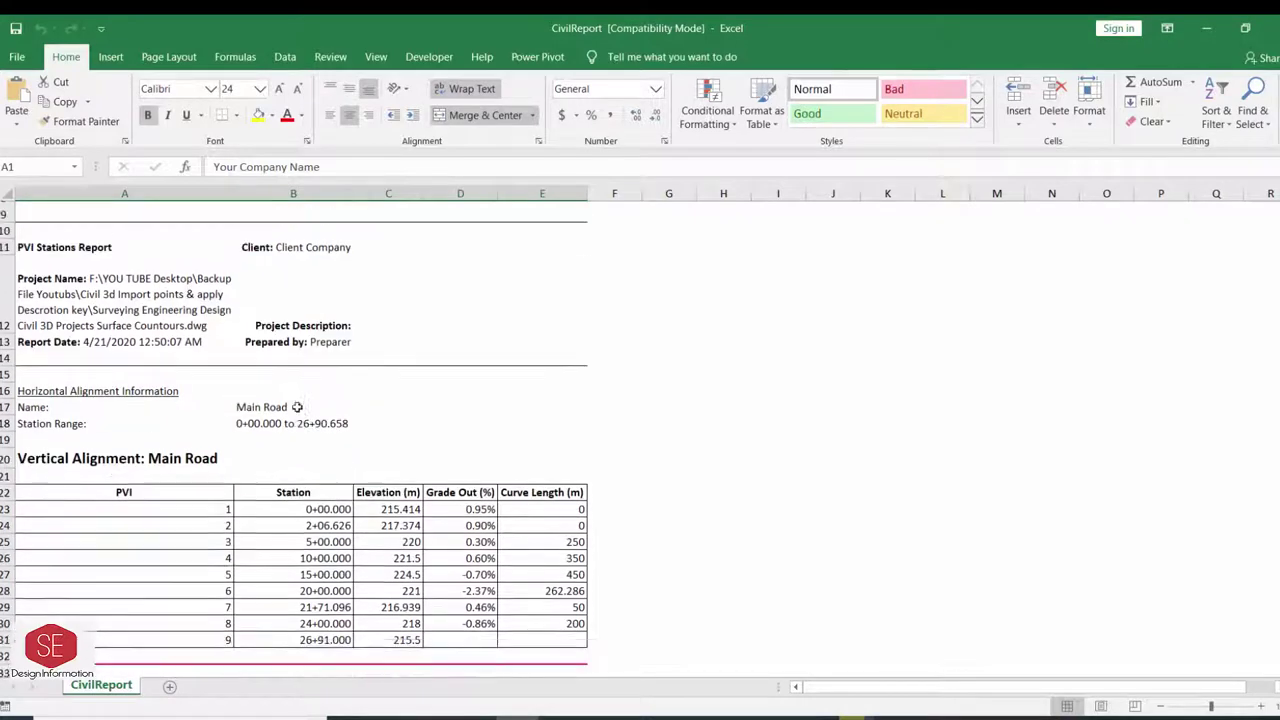
scroll(353, 477, "down", 2)
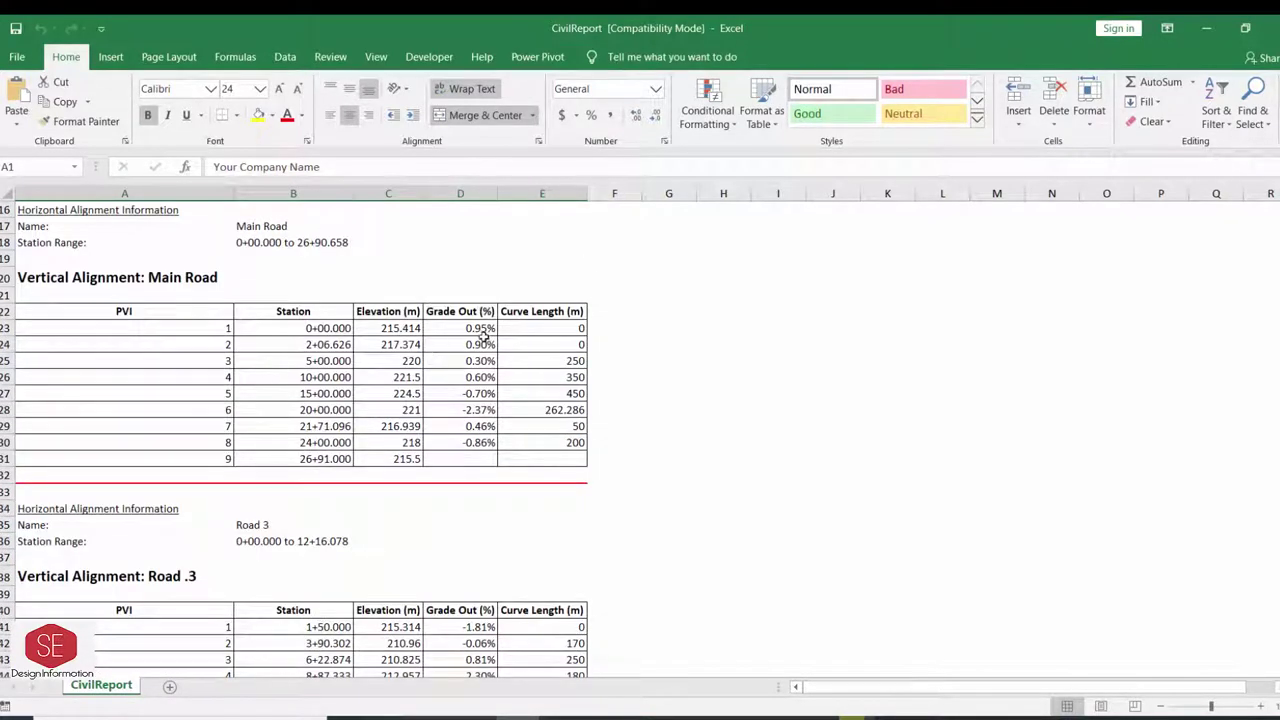
scroll(466, 490, "down", 2)
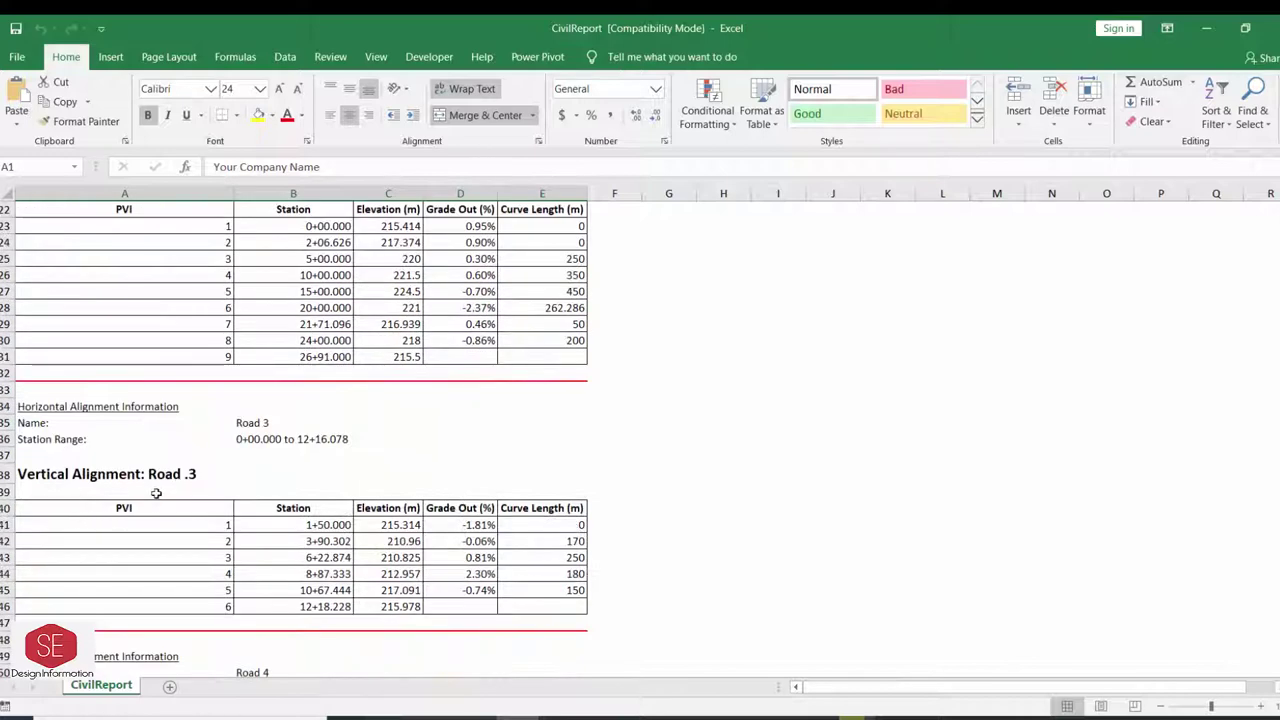
scroll(337, 553, "down", 4)
scroll(290, 546, "down", 4)
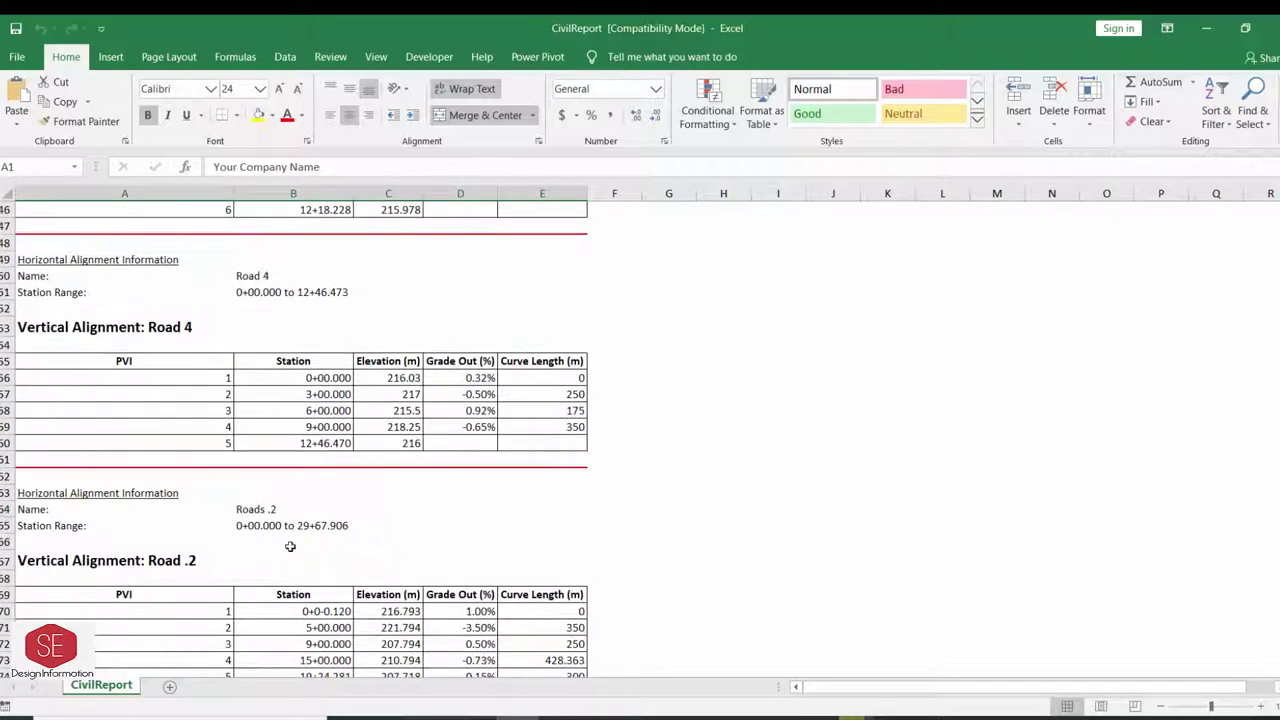
scroll(161, 581, "down", 2)
scroll(445, 465, "up", 10)
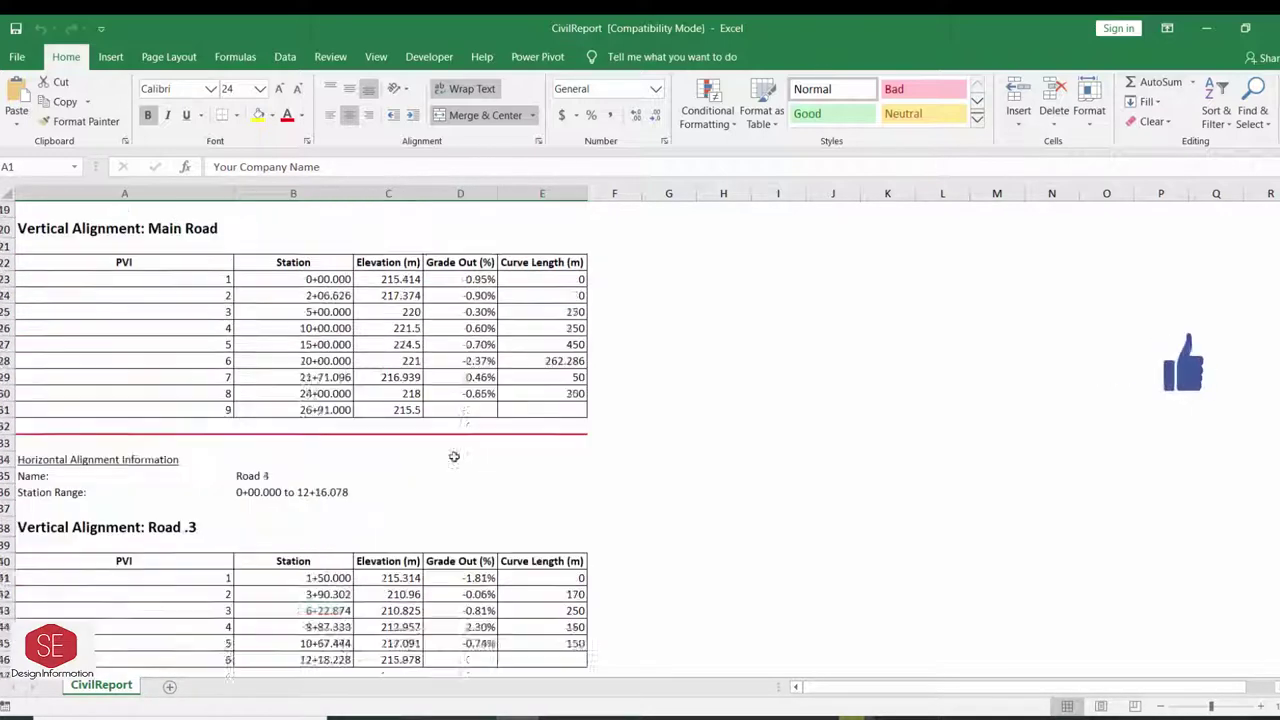
scroll(452, 458, "up", 6)
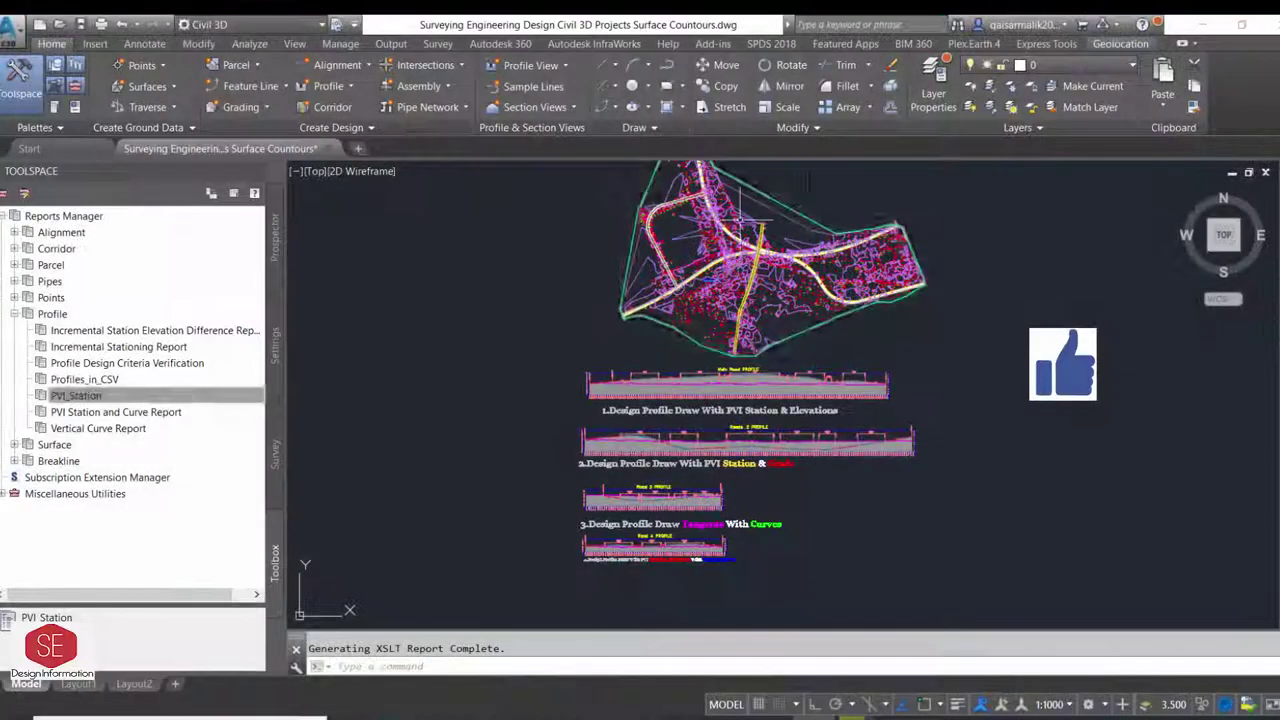
Select PVI Station and Curve Report, collapse the Profile reports node, and zoom into the profile views.
left_click(230, 412)
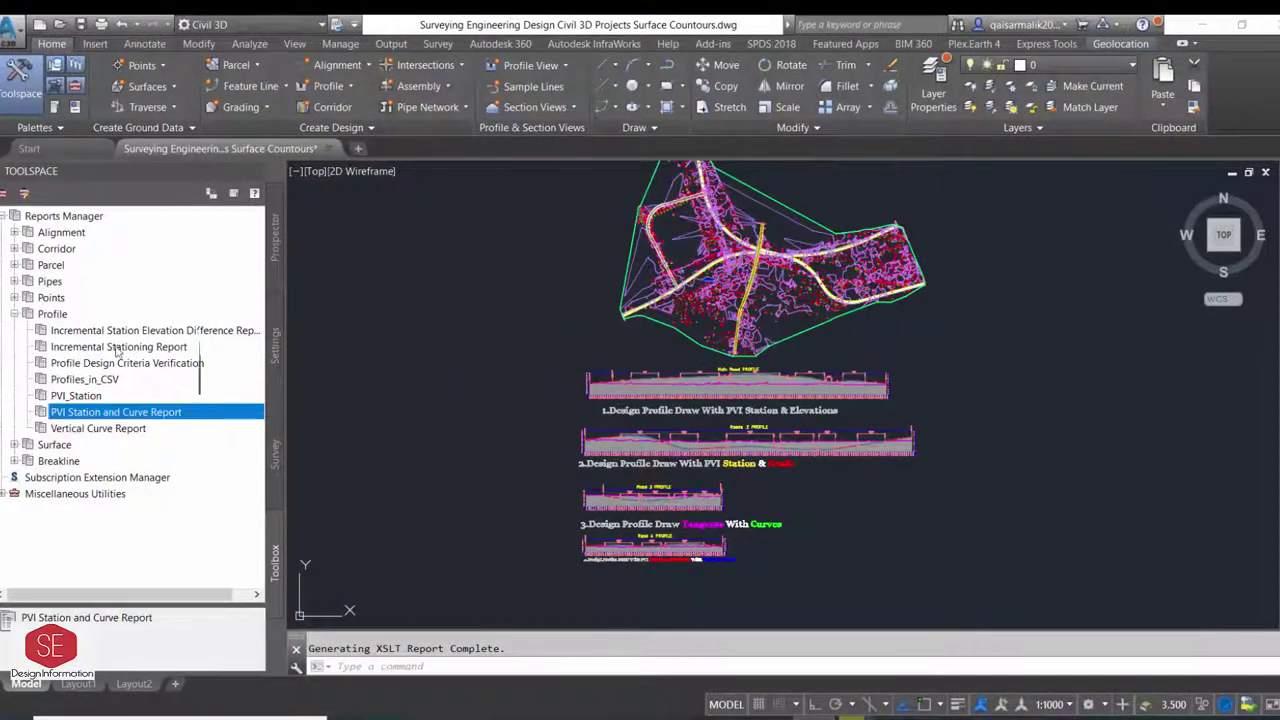
left_click(16, 313)
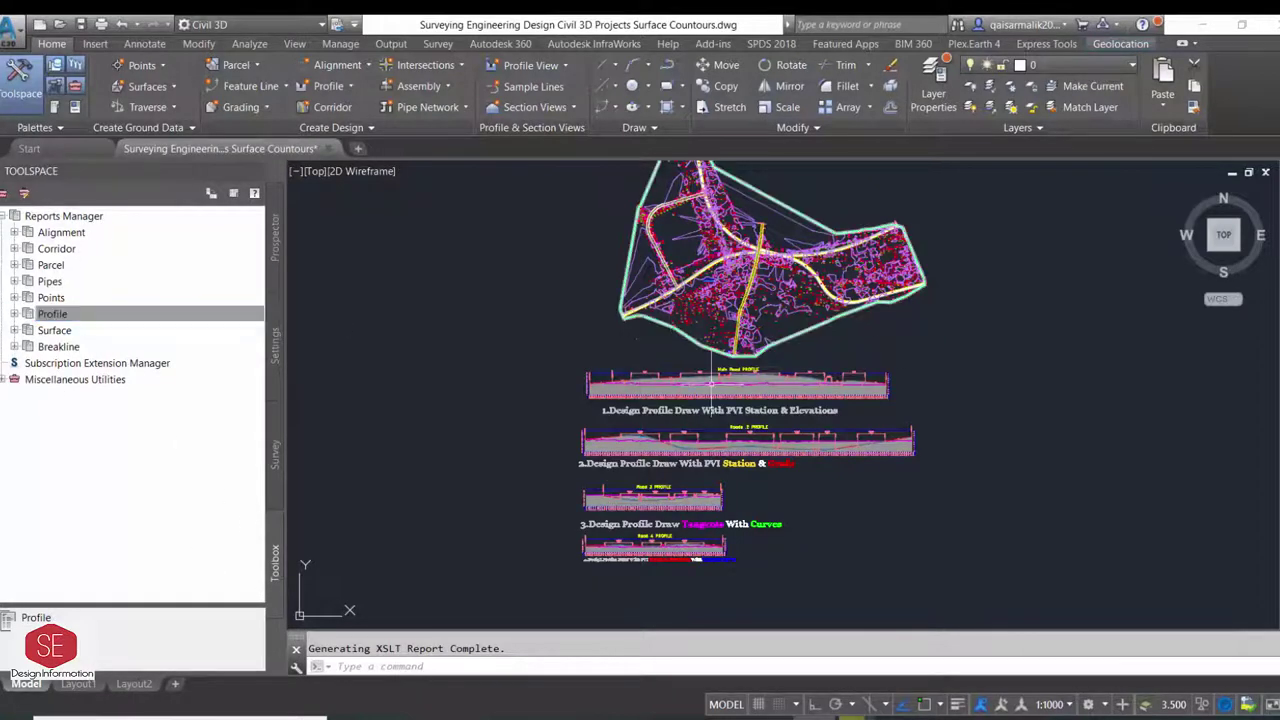
scroll(784, 410, "up", 2)
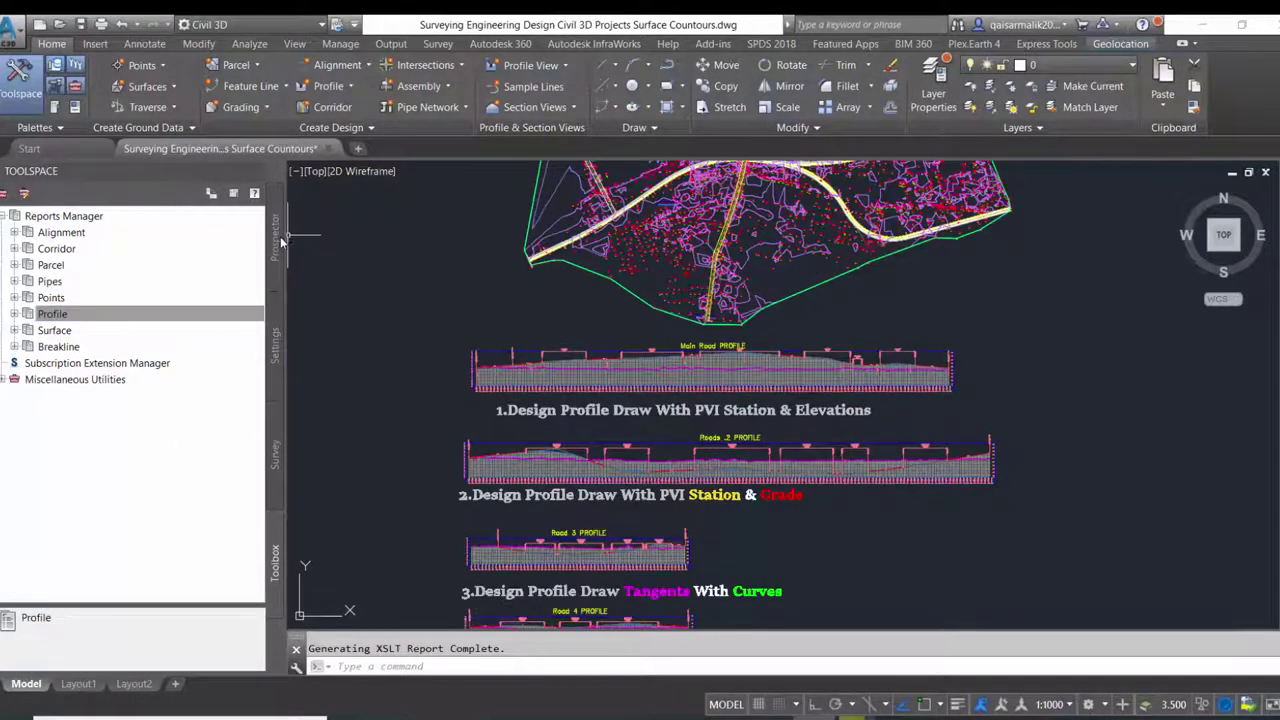